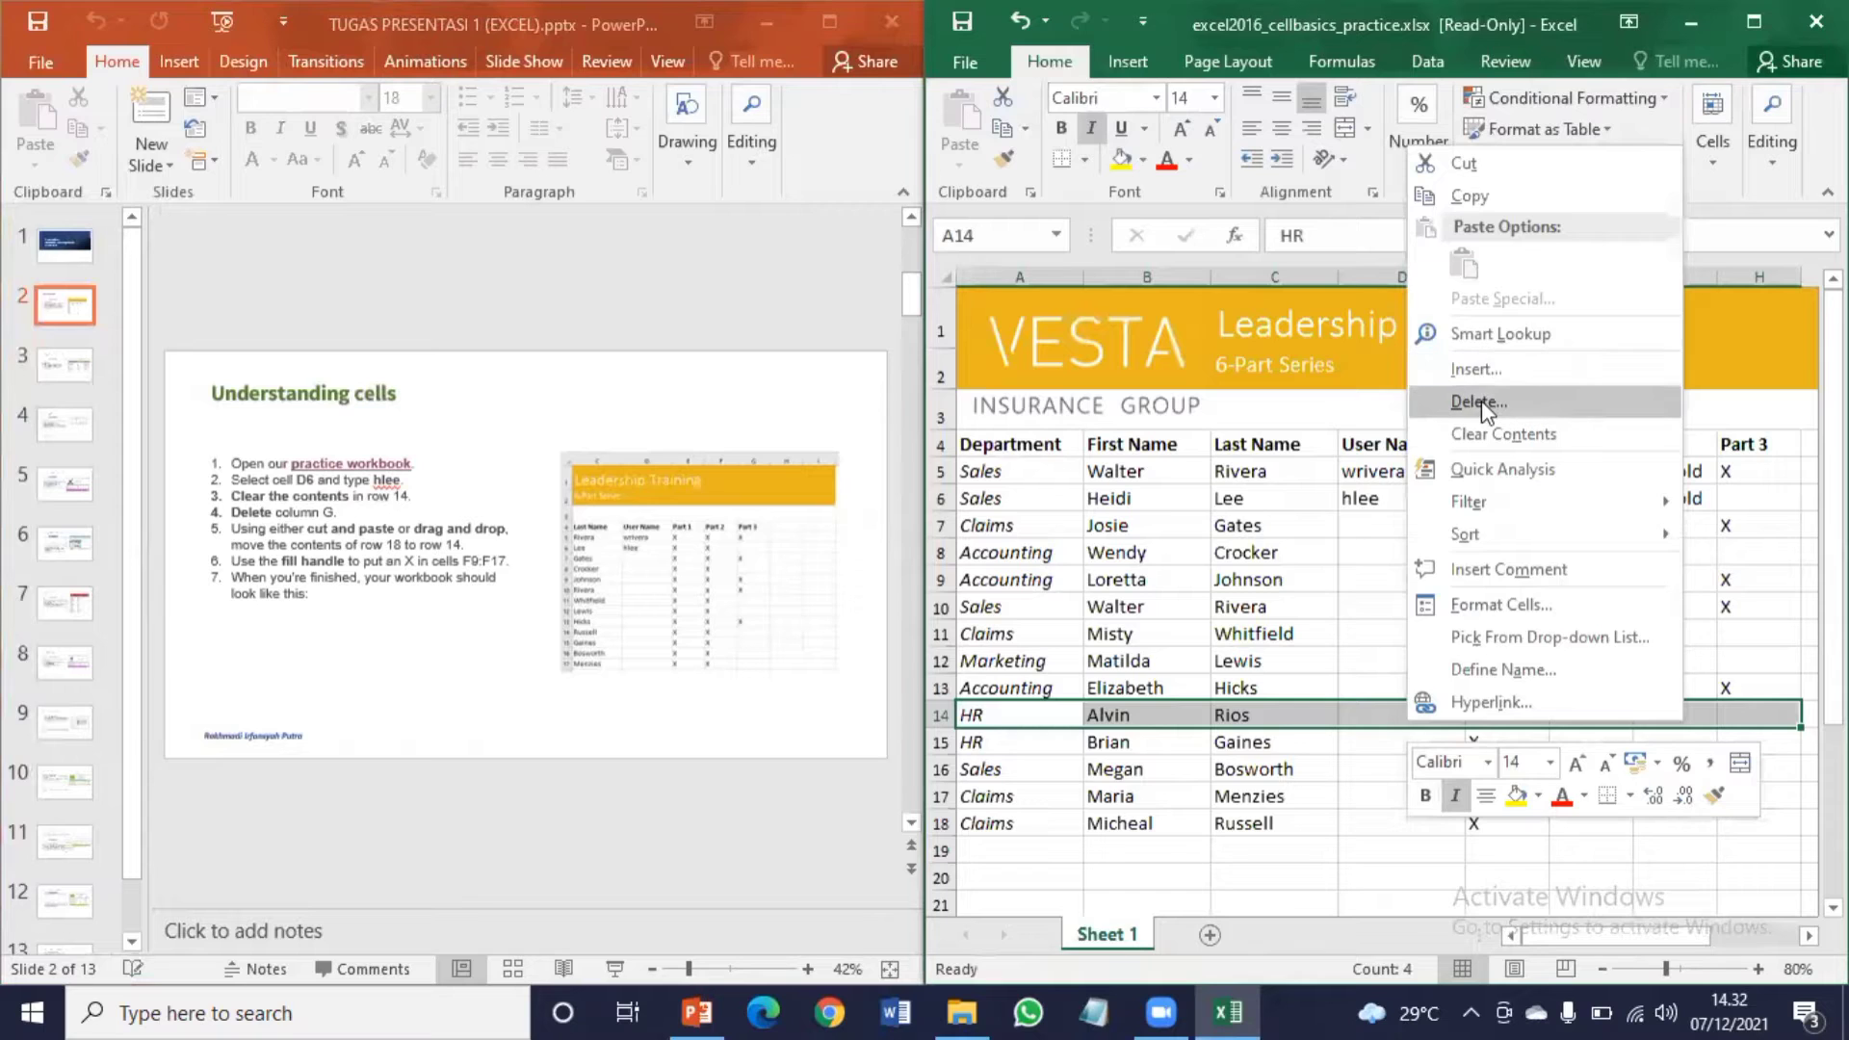
Step: Delete the selected cells in row 14, shifting the remaining cells left
click(1480, 400)
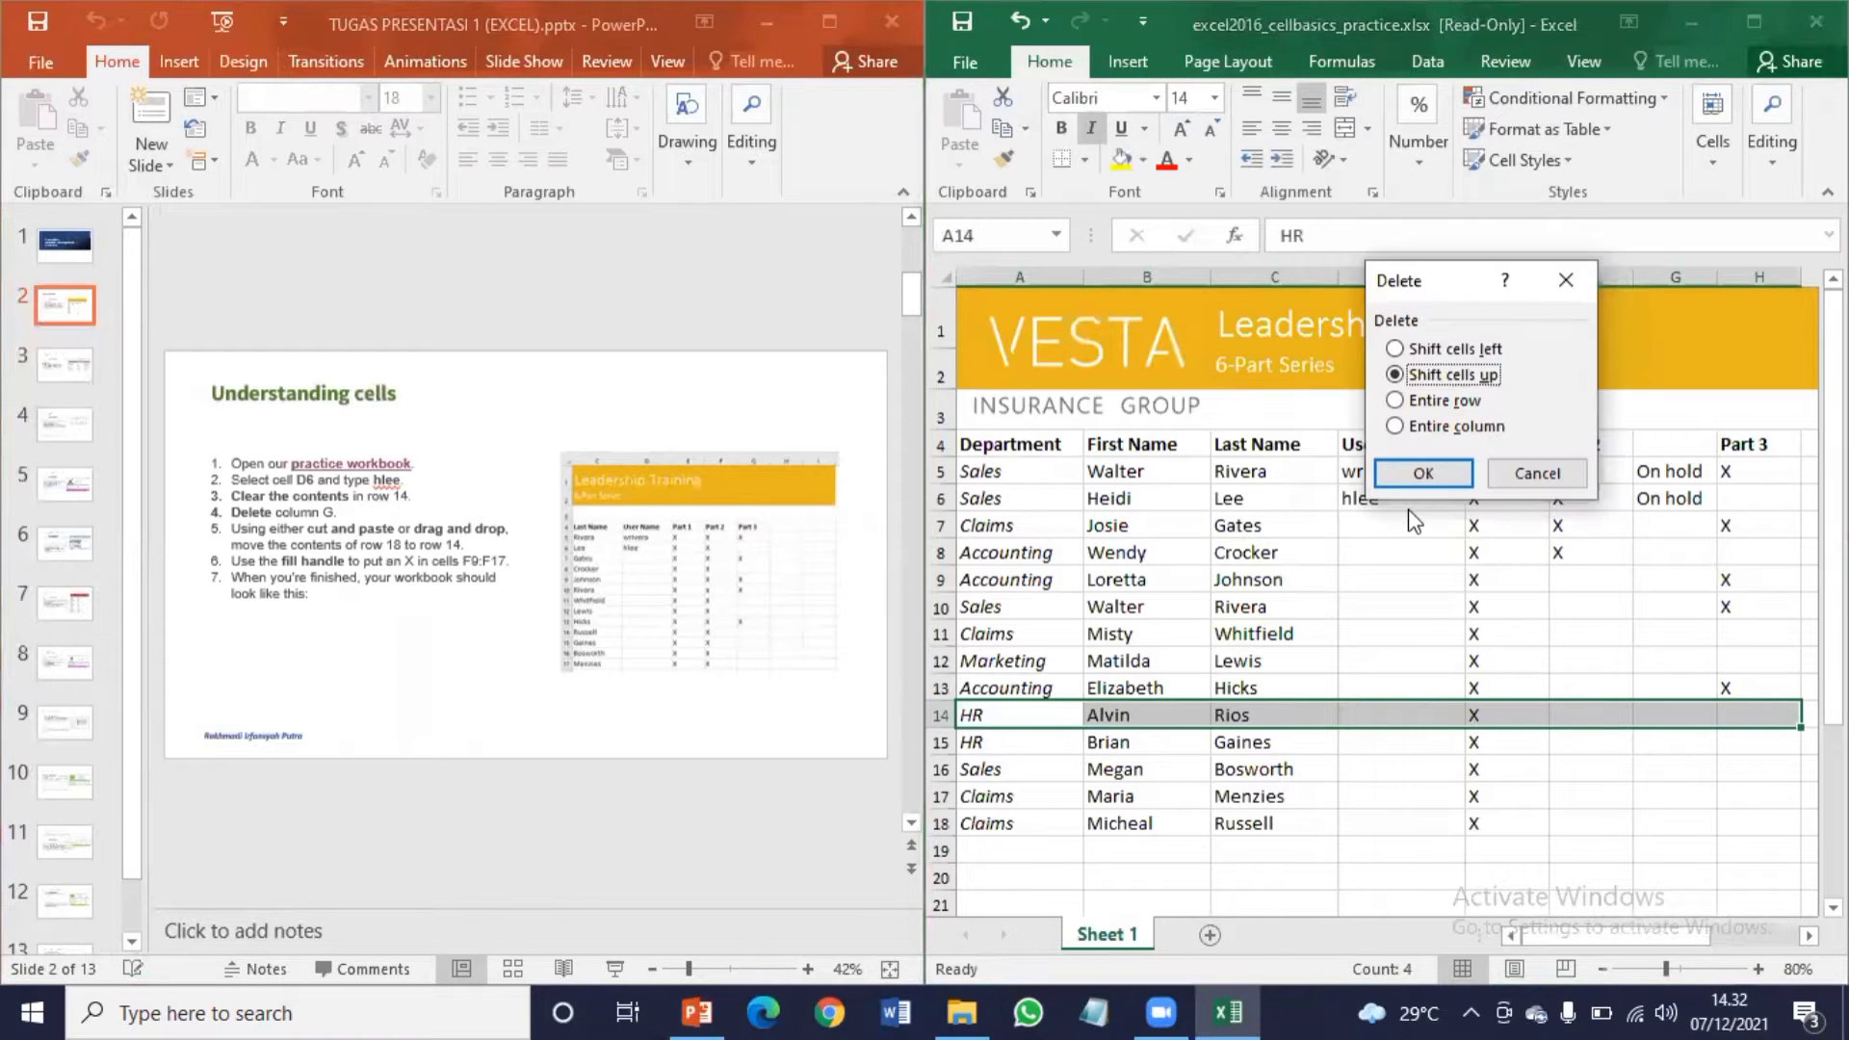
click(1454, 349)
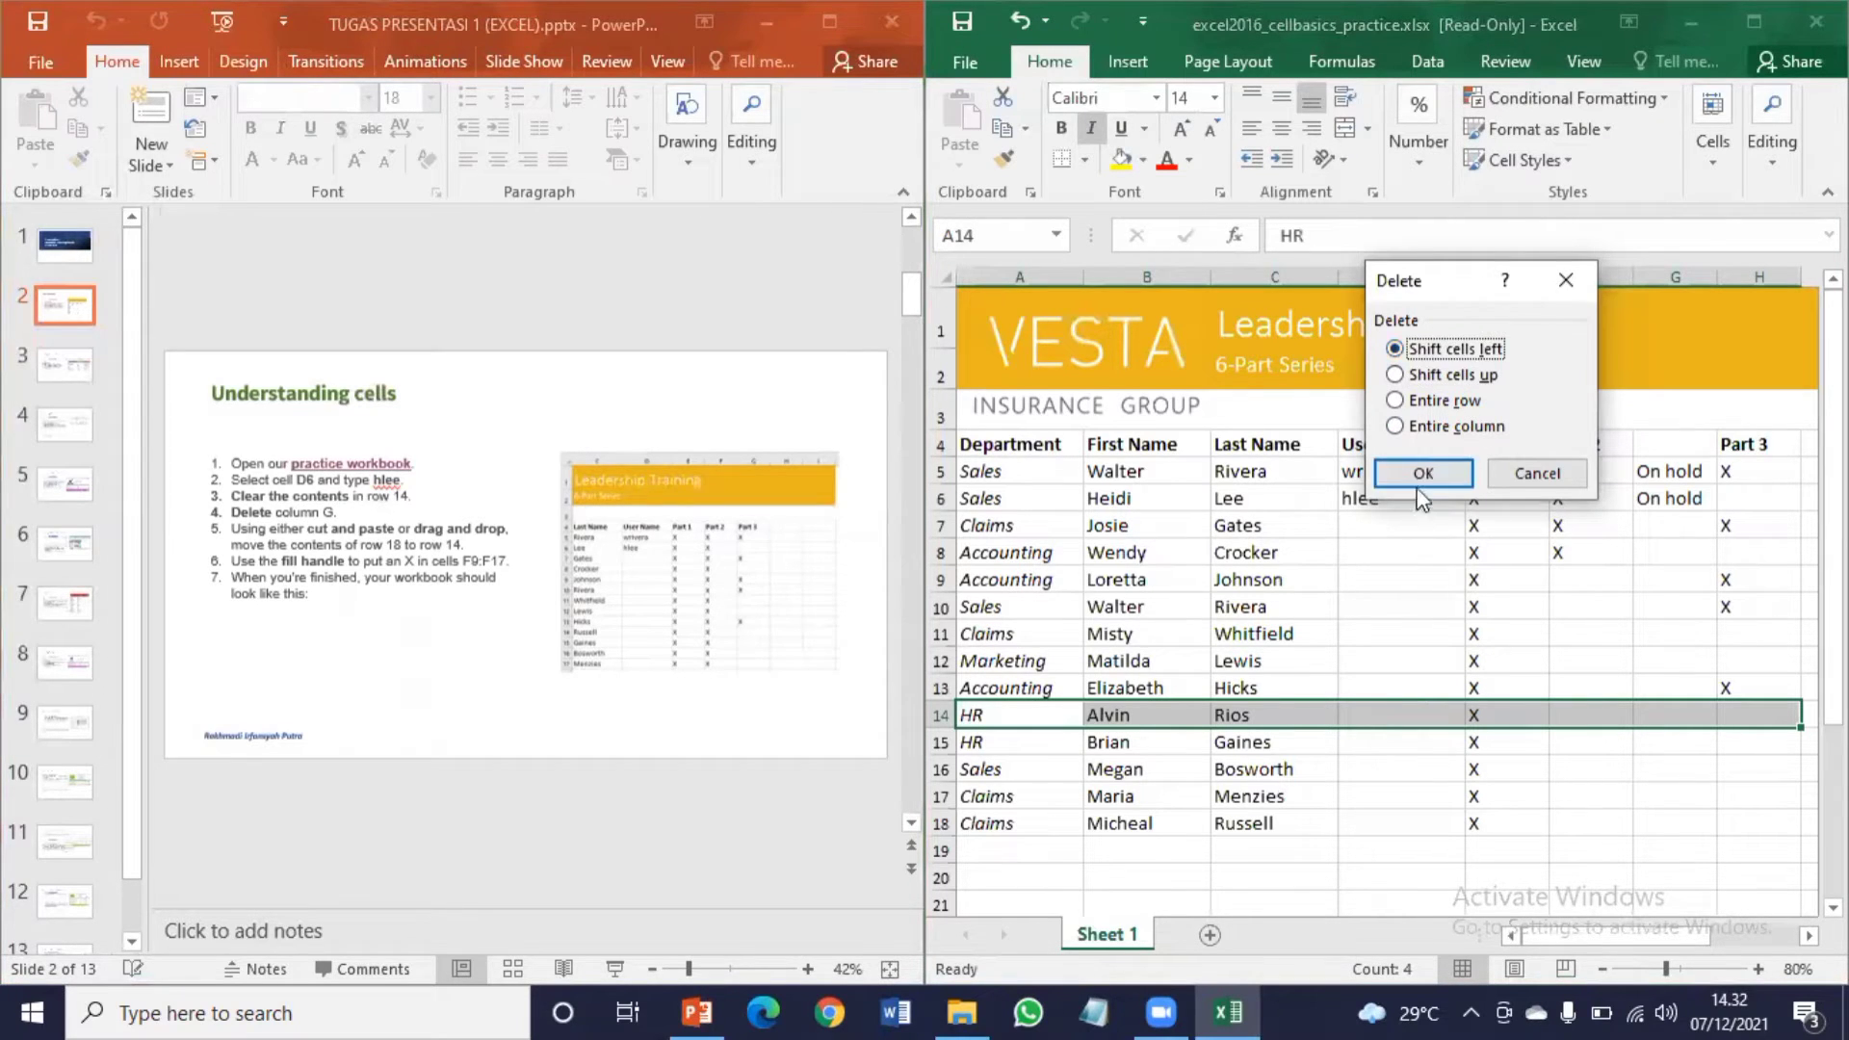
click(1422, 477)
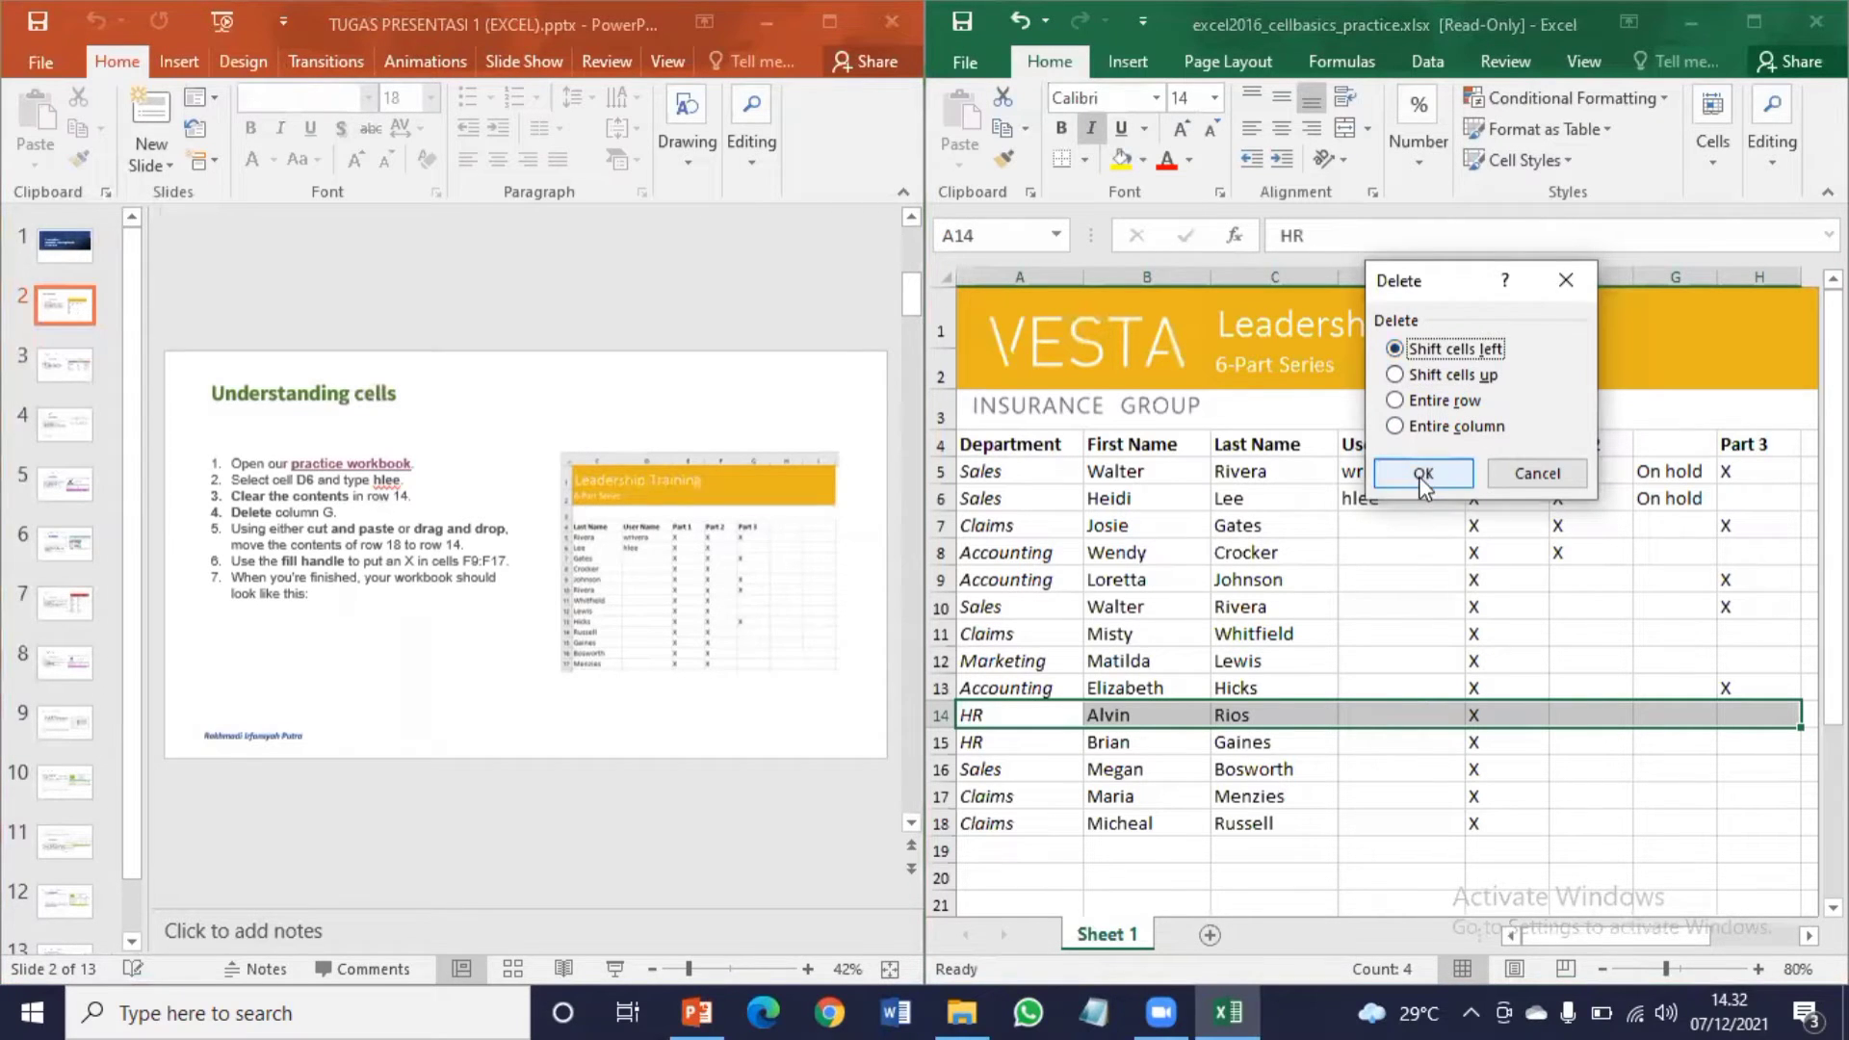
Step: Delete the whole of column G, which holds the "On hold" entries
click(1601, 969)
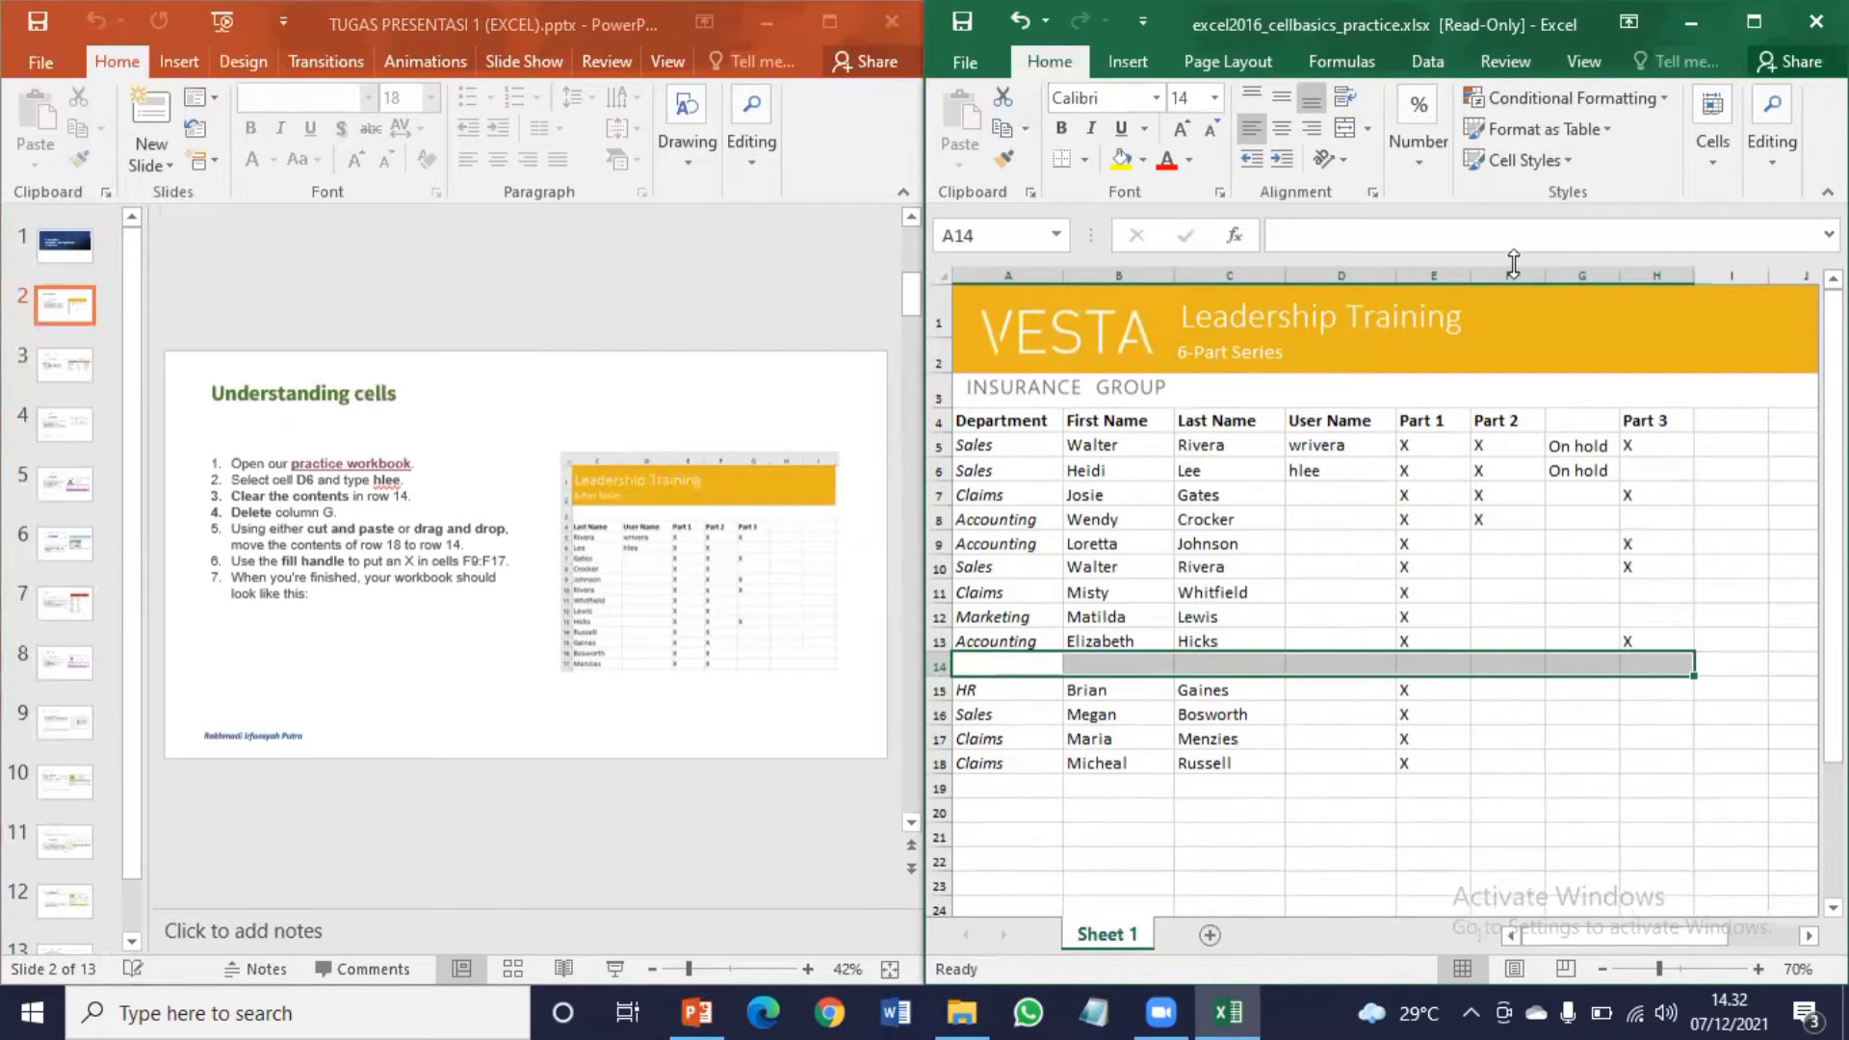
click(1579, 271)
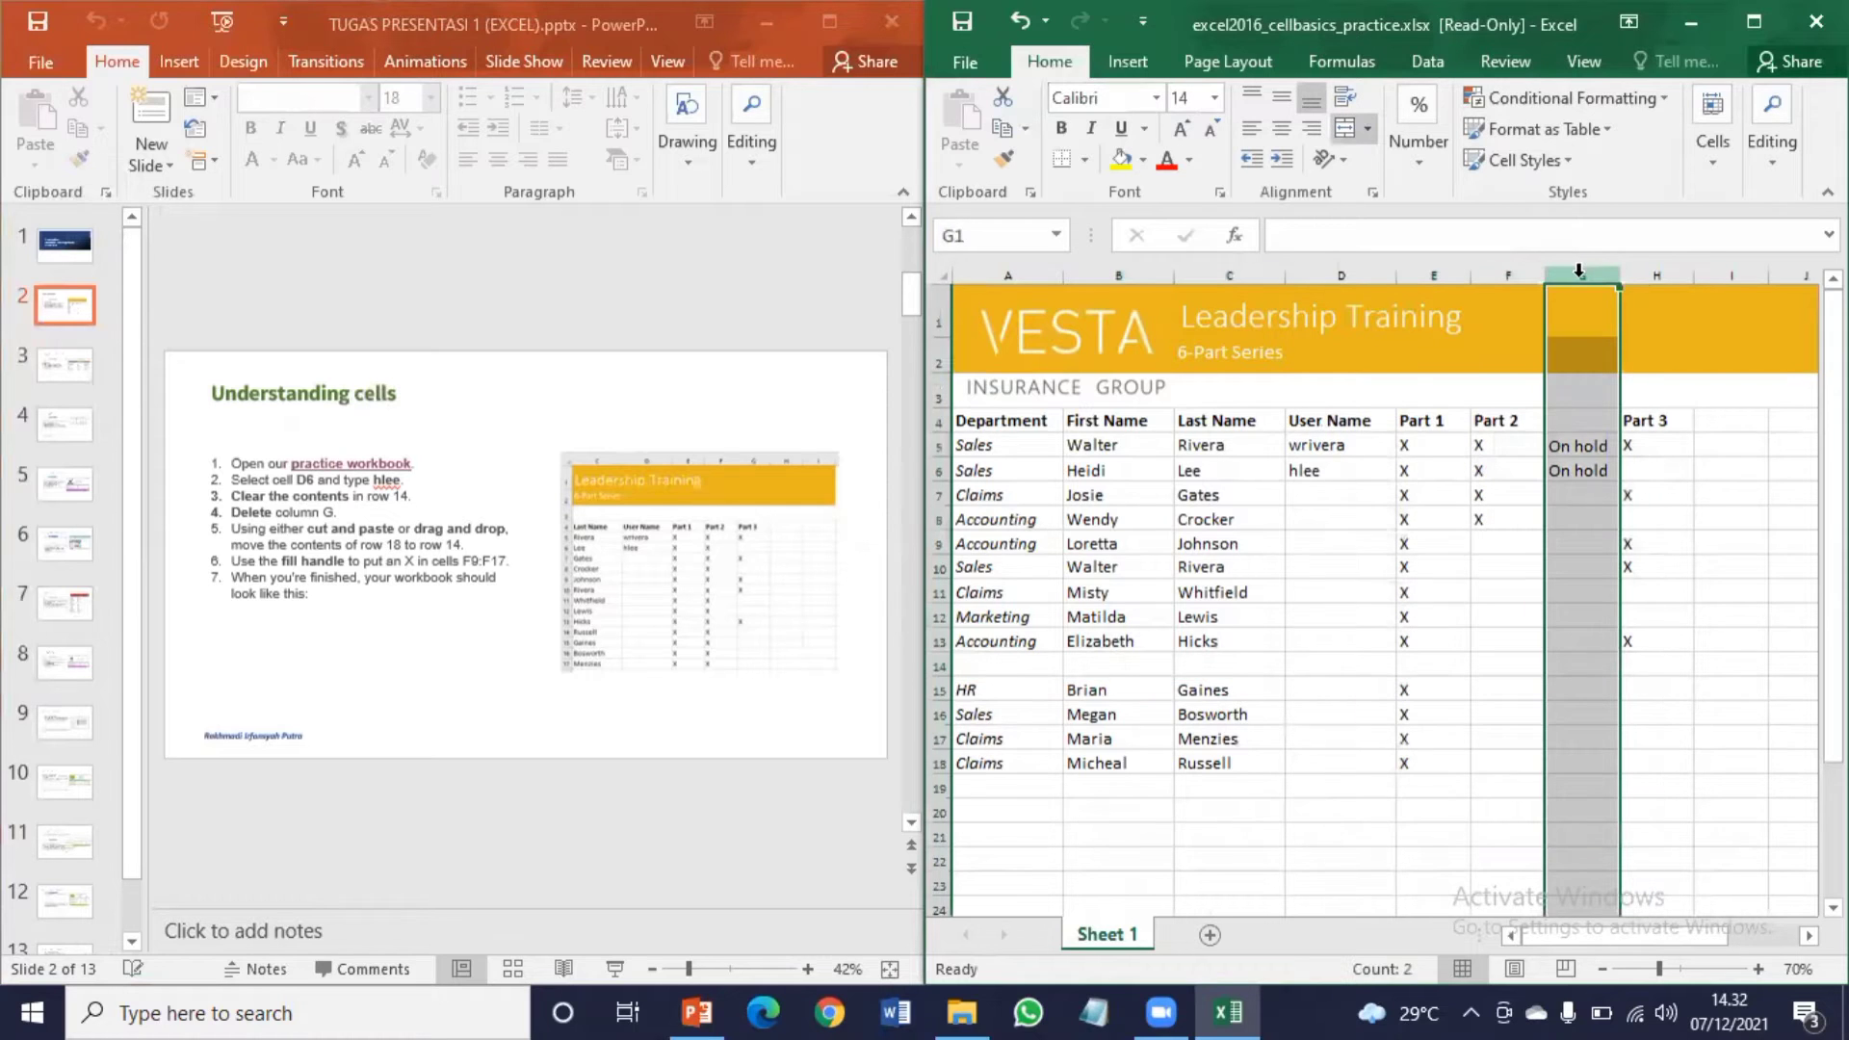
click(1701, 171)
click(1739, 234)
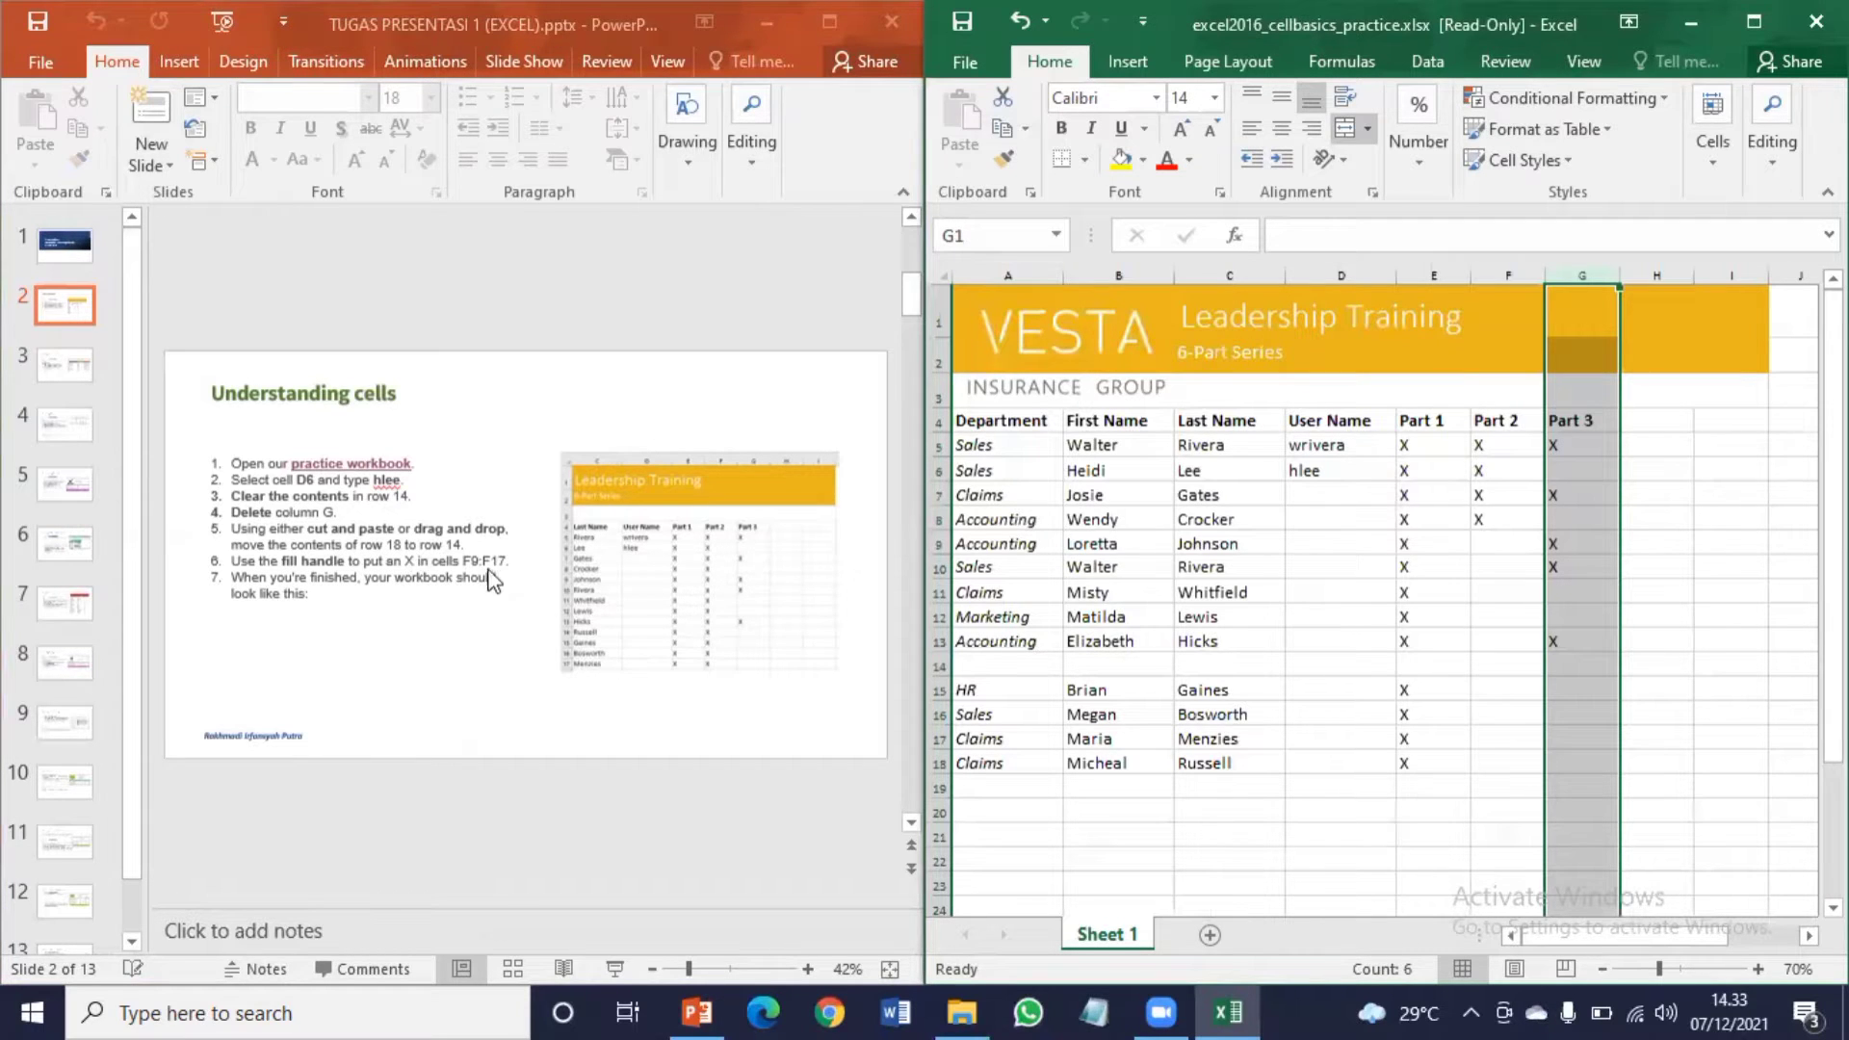
Step: Move the contents of row 18 into the empty row 14 by cutting and pasting the row
click(936, 764)
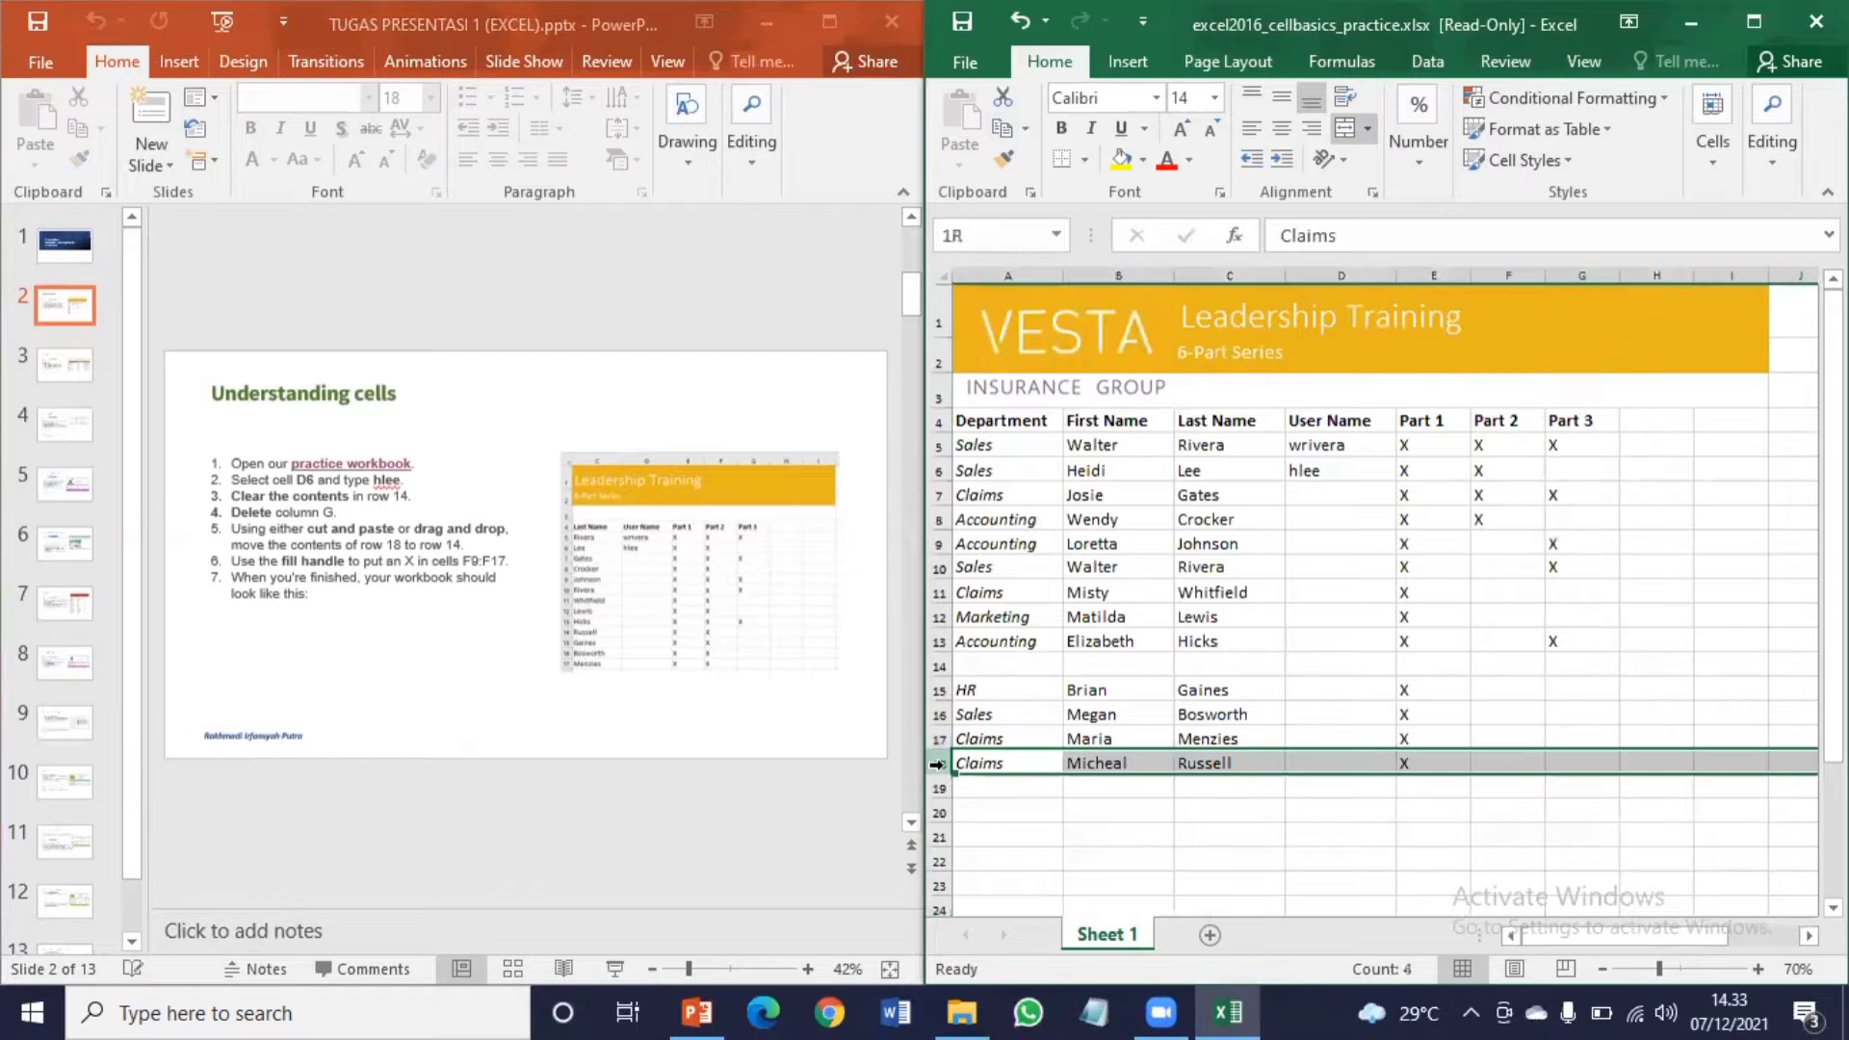
click(1003, 97)
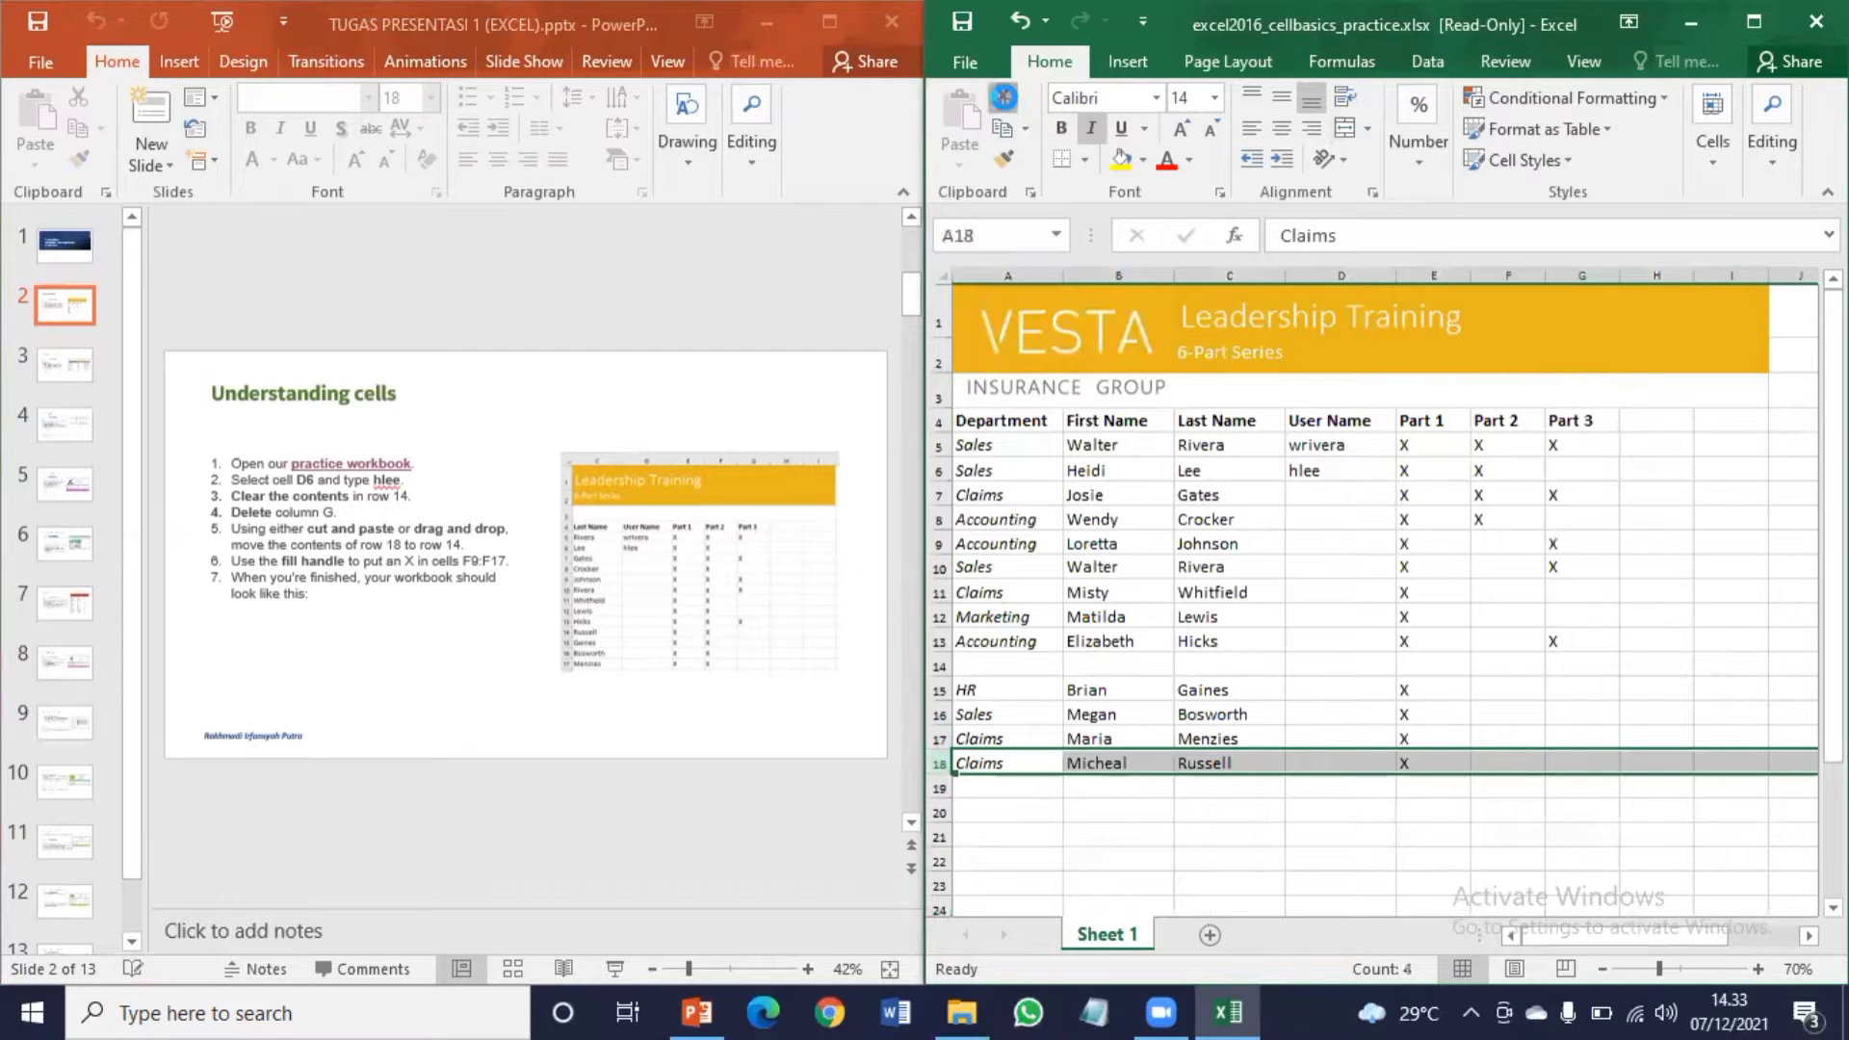
click(939, 667)
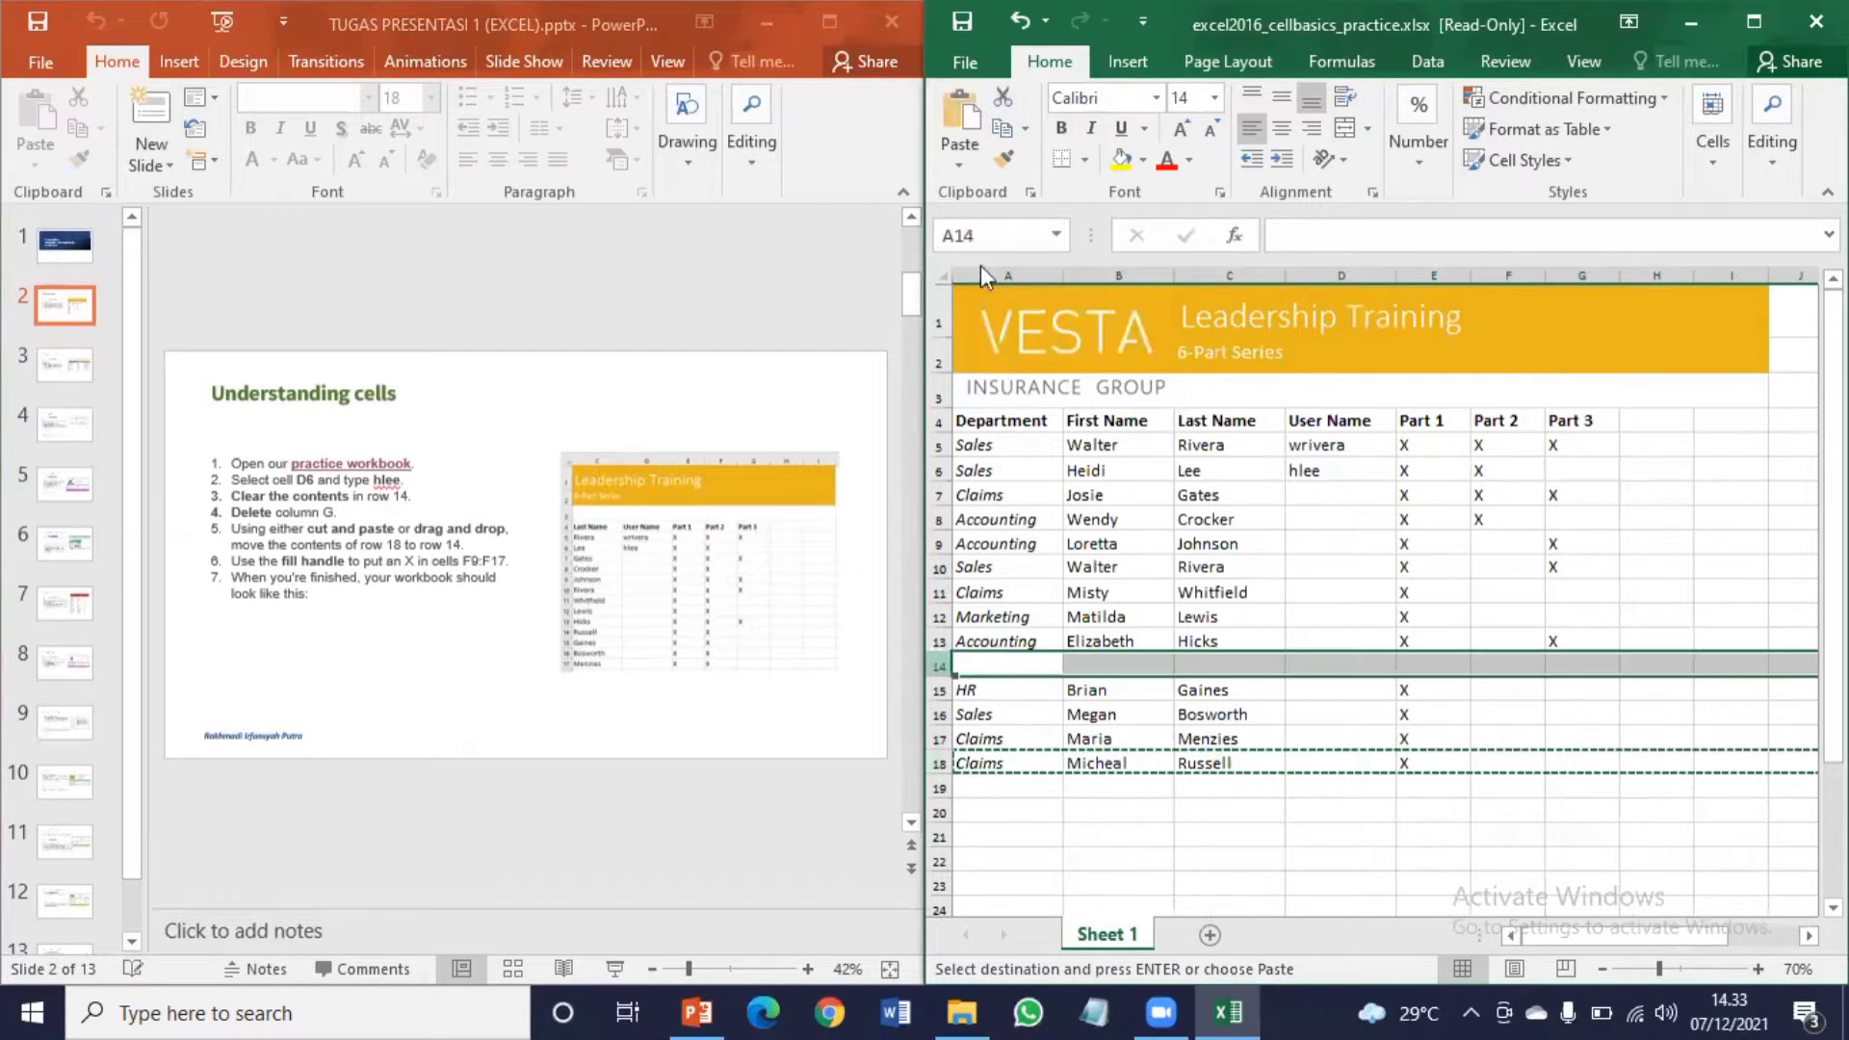
click(961, 123)
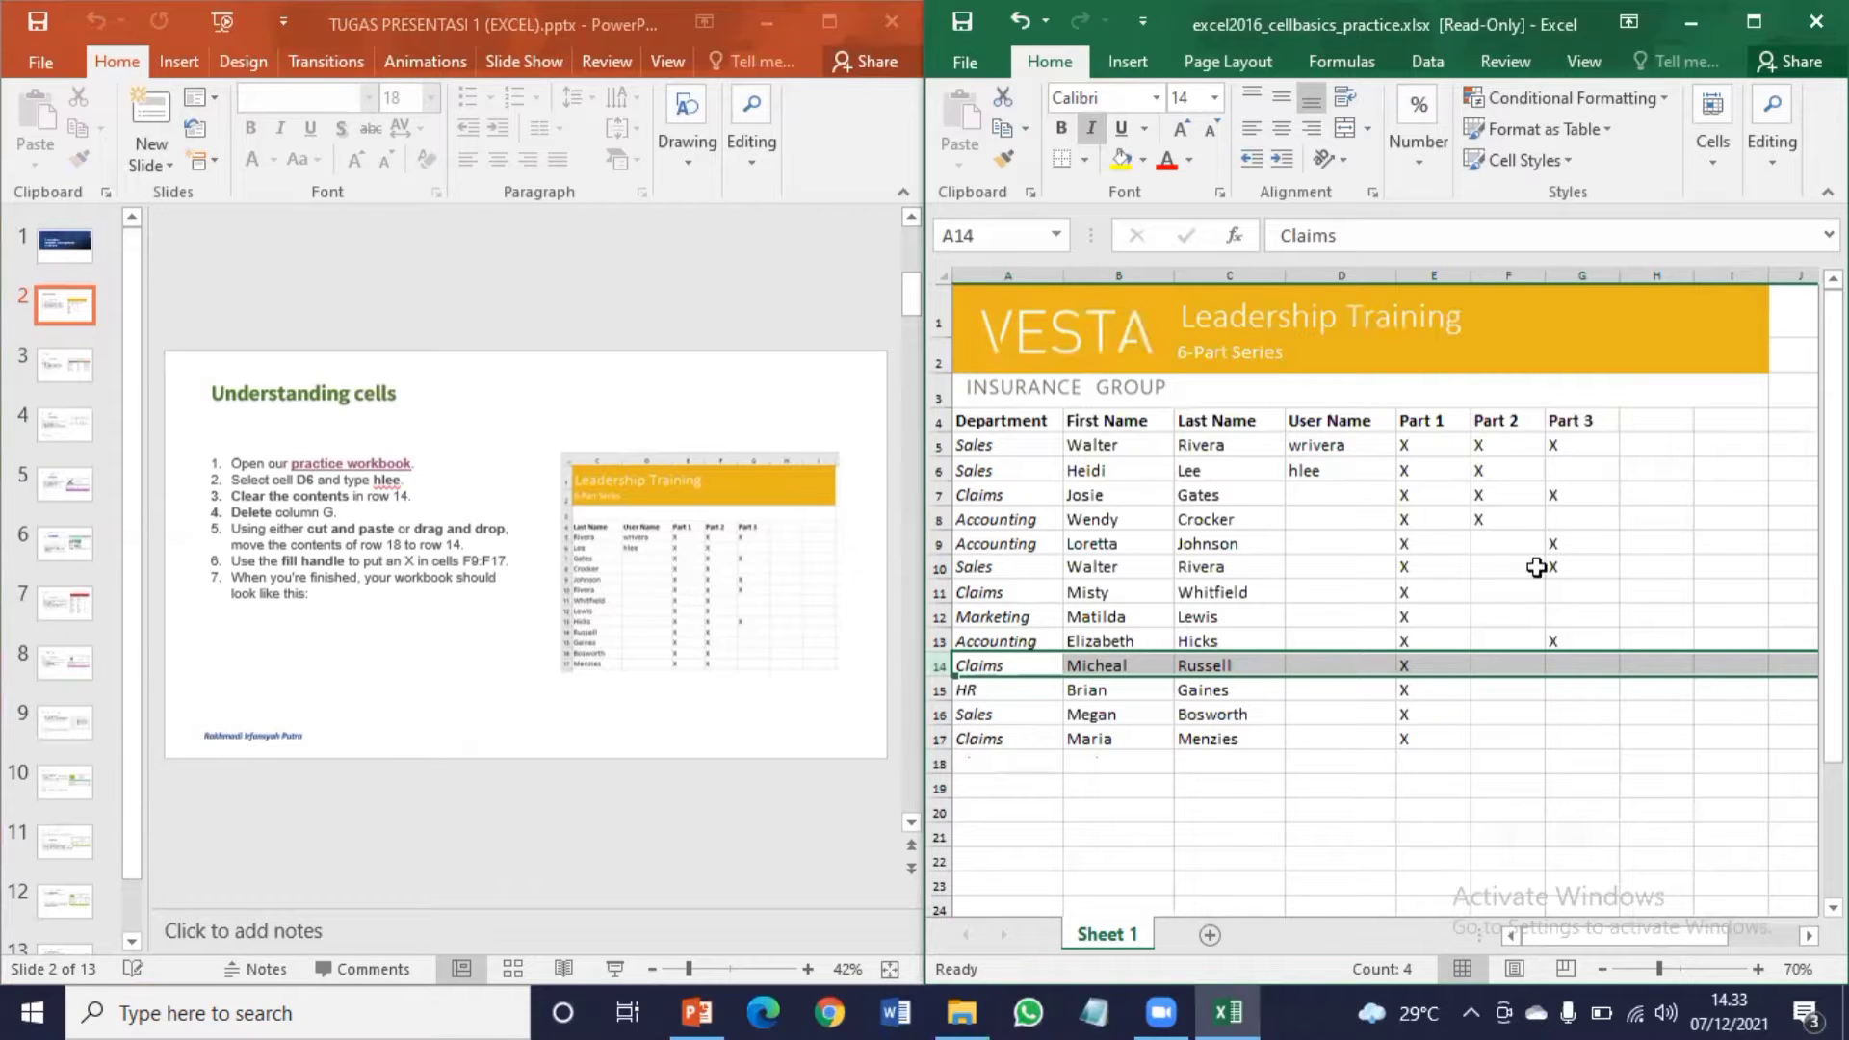
Step: Fill the X from cell F8 down through F17 and close the workbook without saving
click(1512, 519)
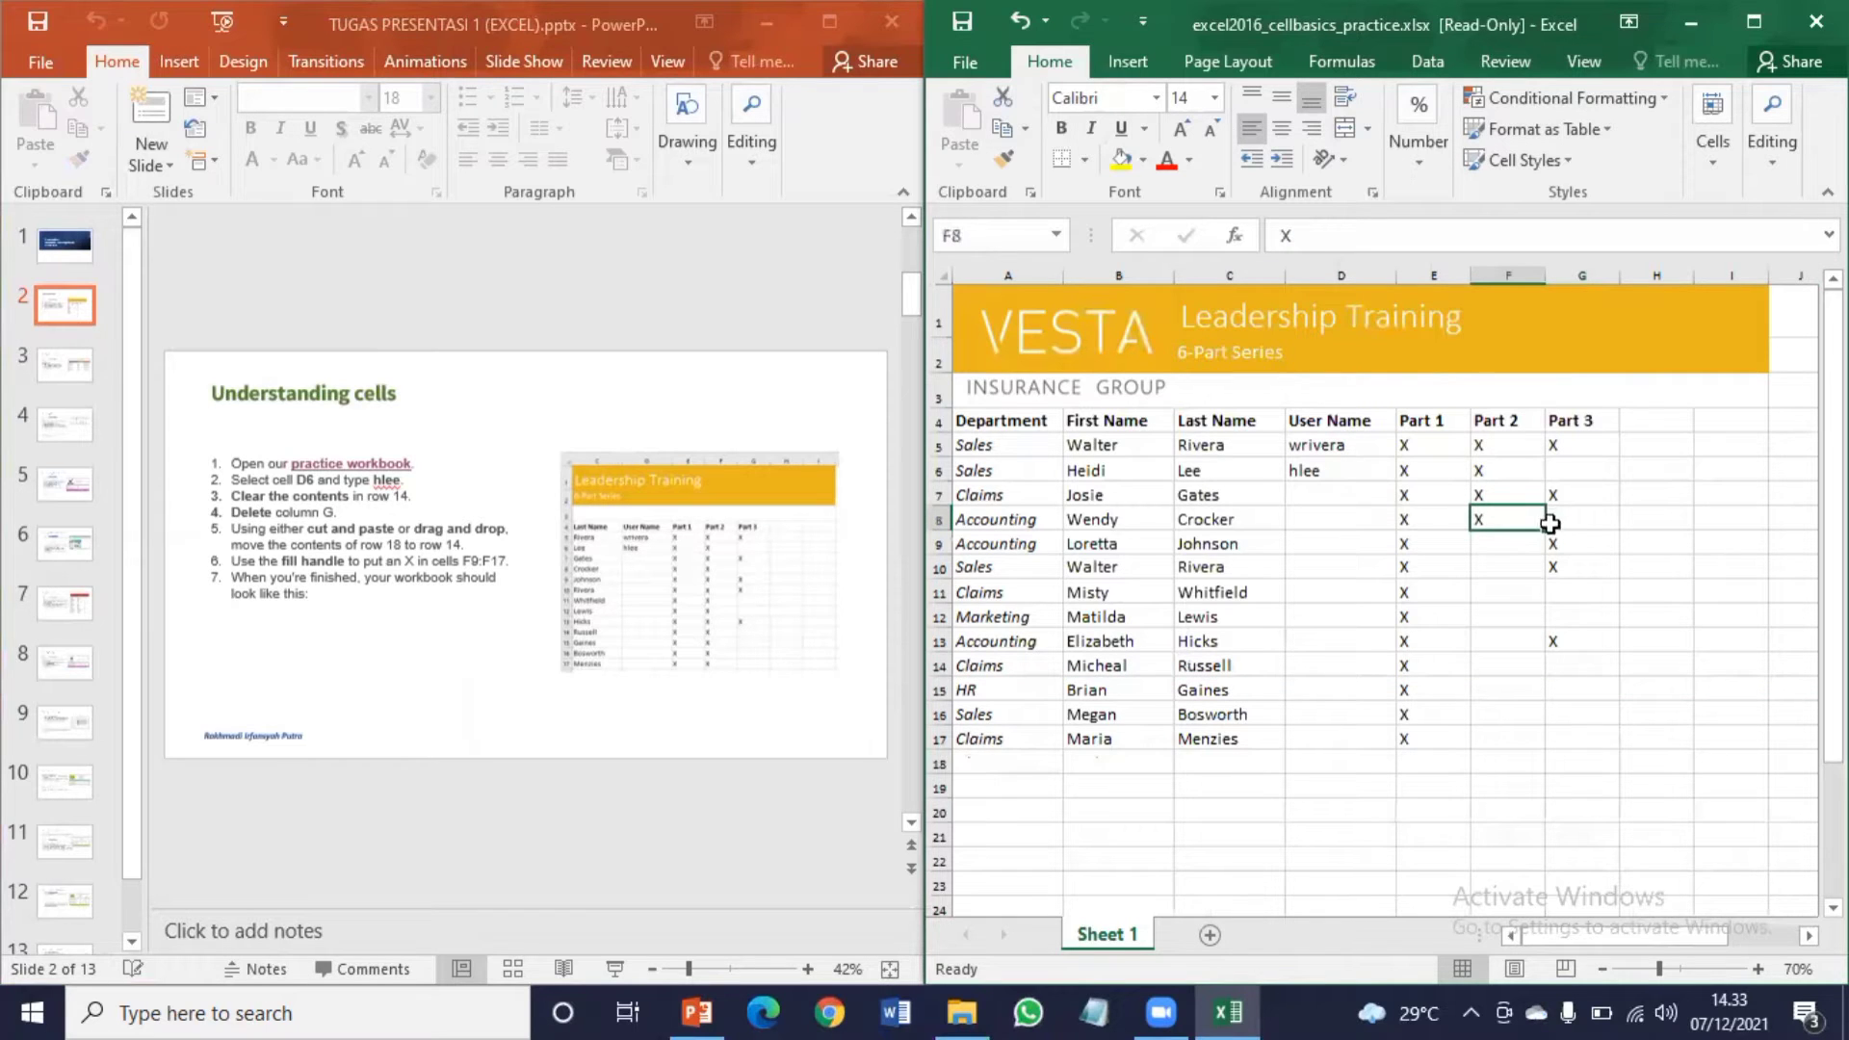
drag(1545, 525, 1512, 751)
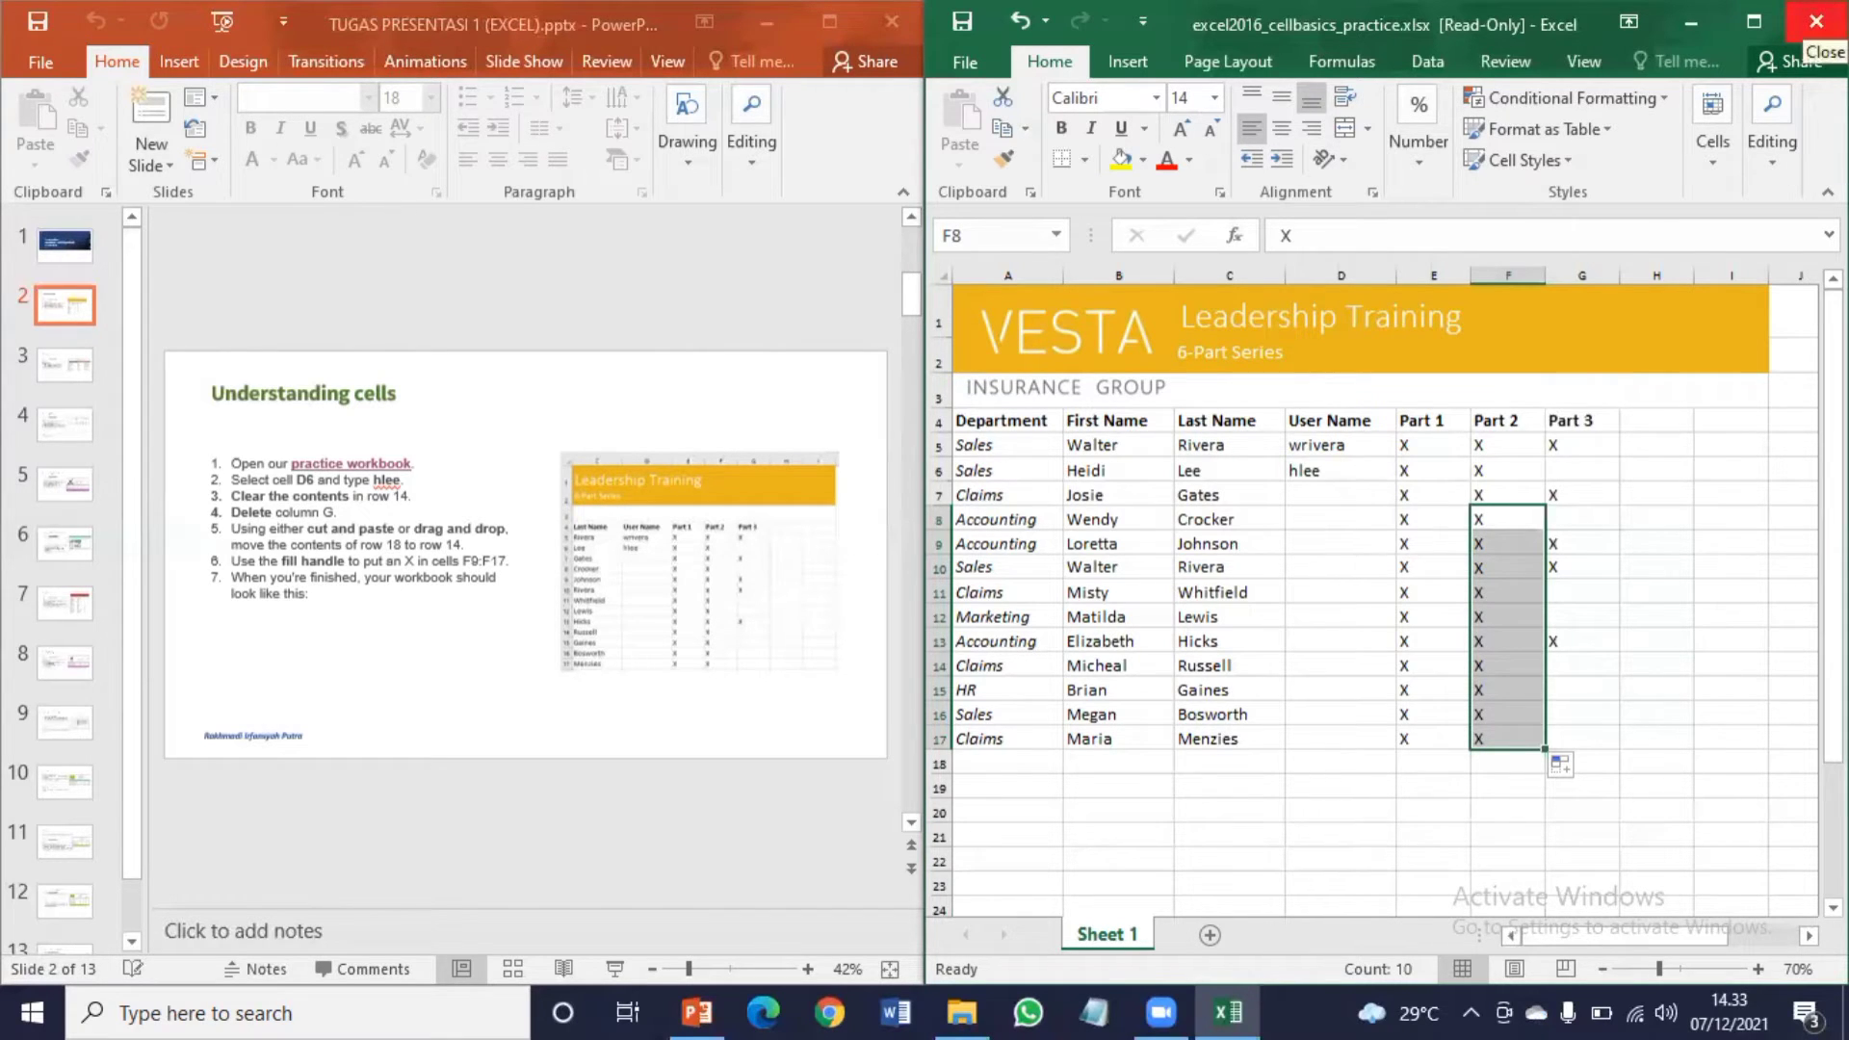
click(1816, 21)
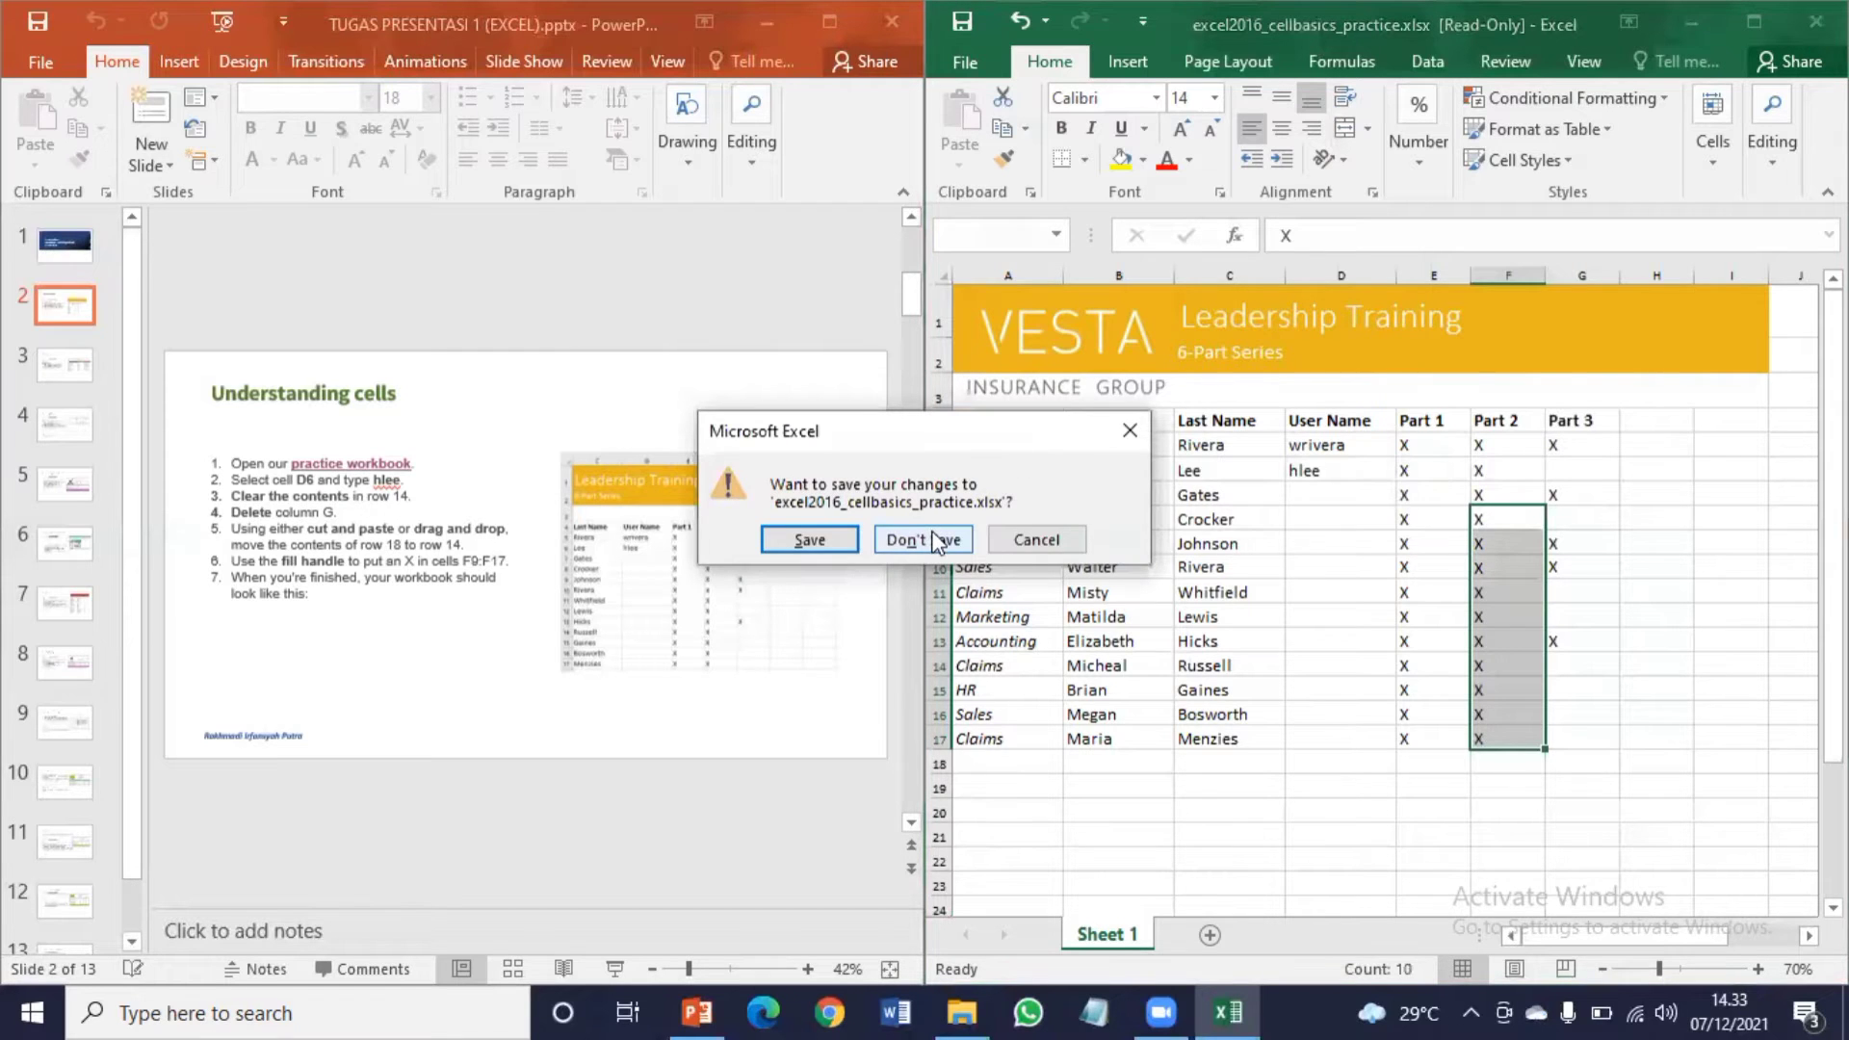
click(920, 540)
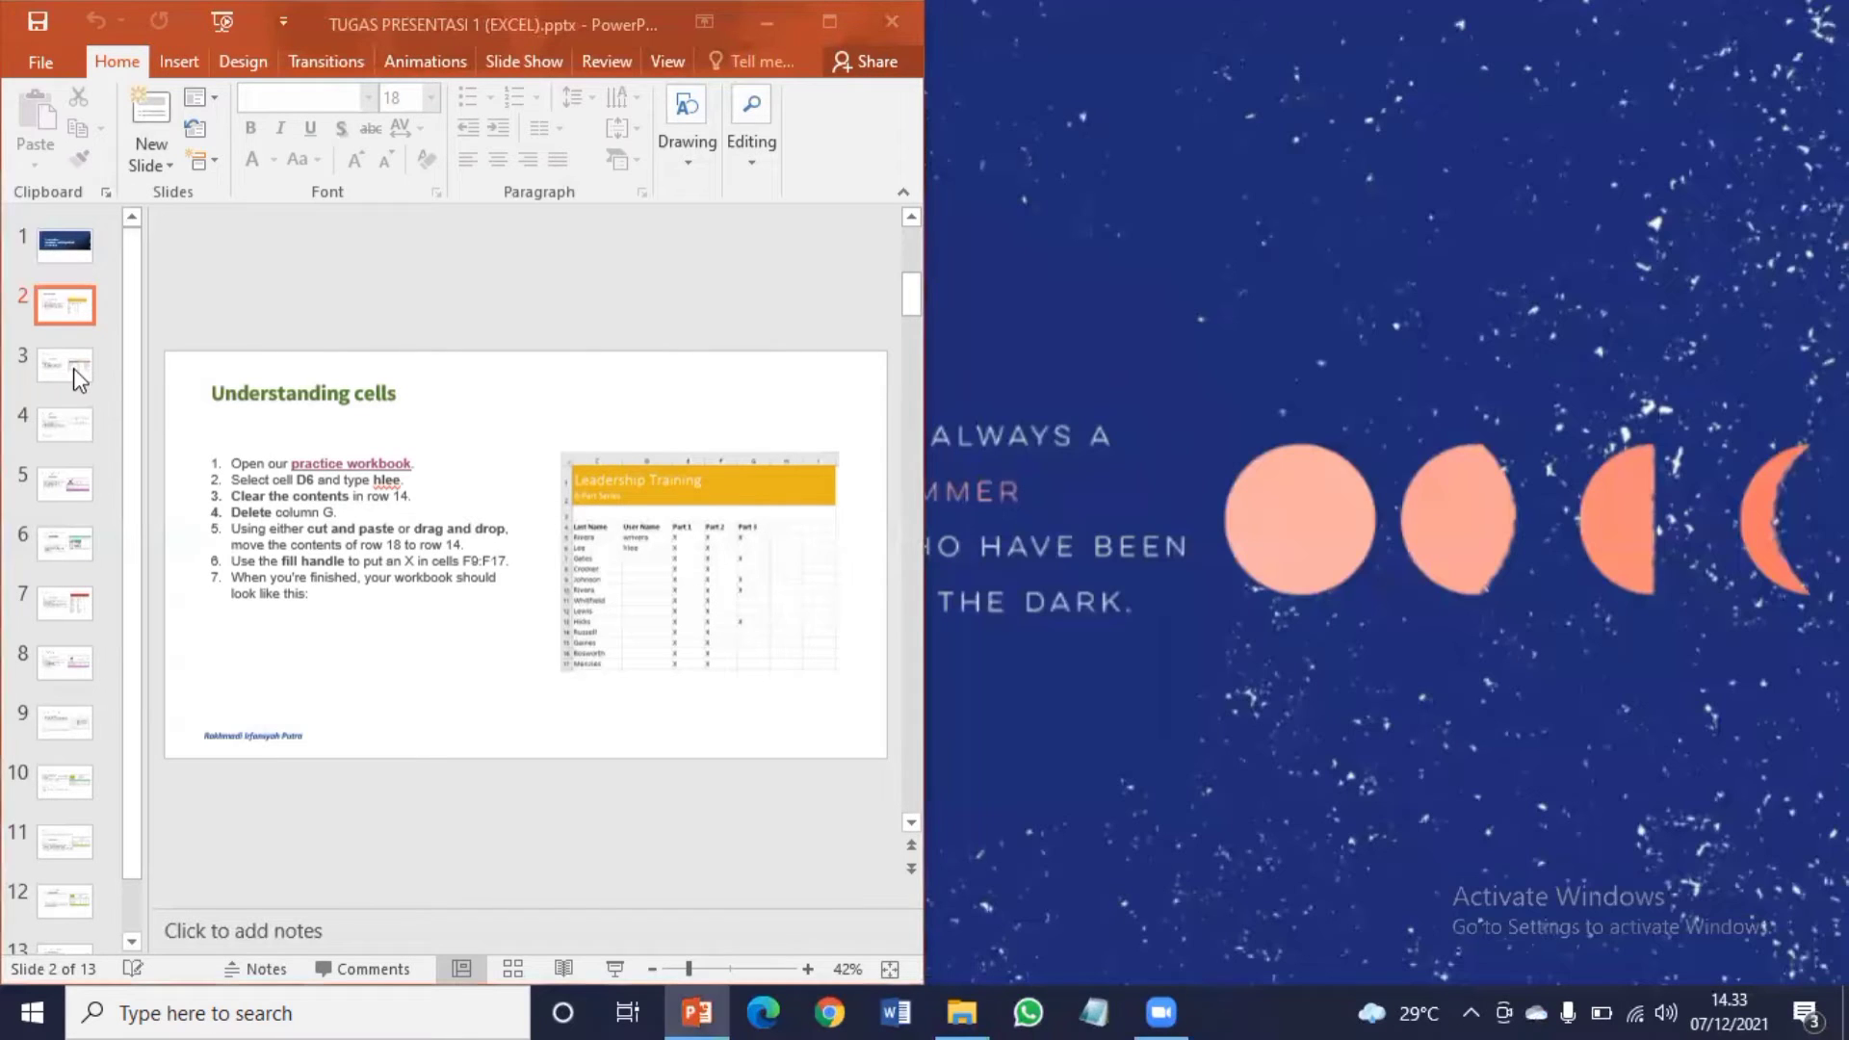
Step: Open the practice workbook linked on slide 3, "Modifying Columns, Rows, and Cells", and dock its window beside the presentation
click(73, 368)
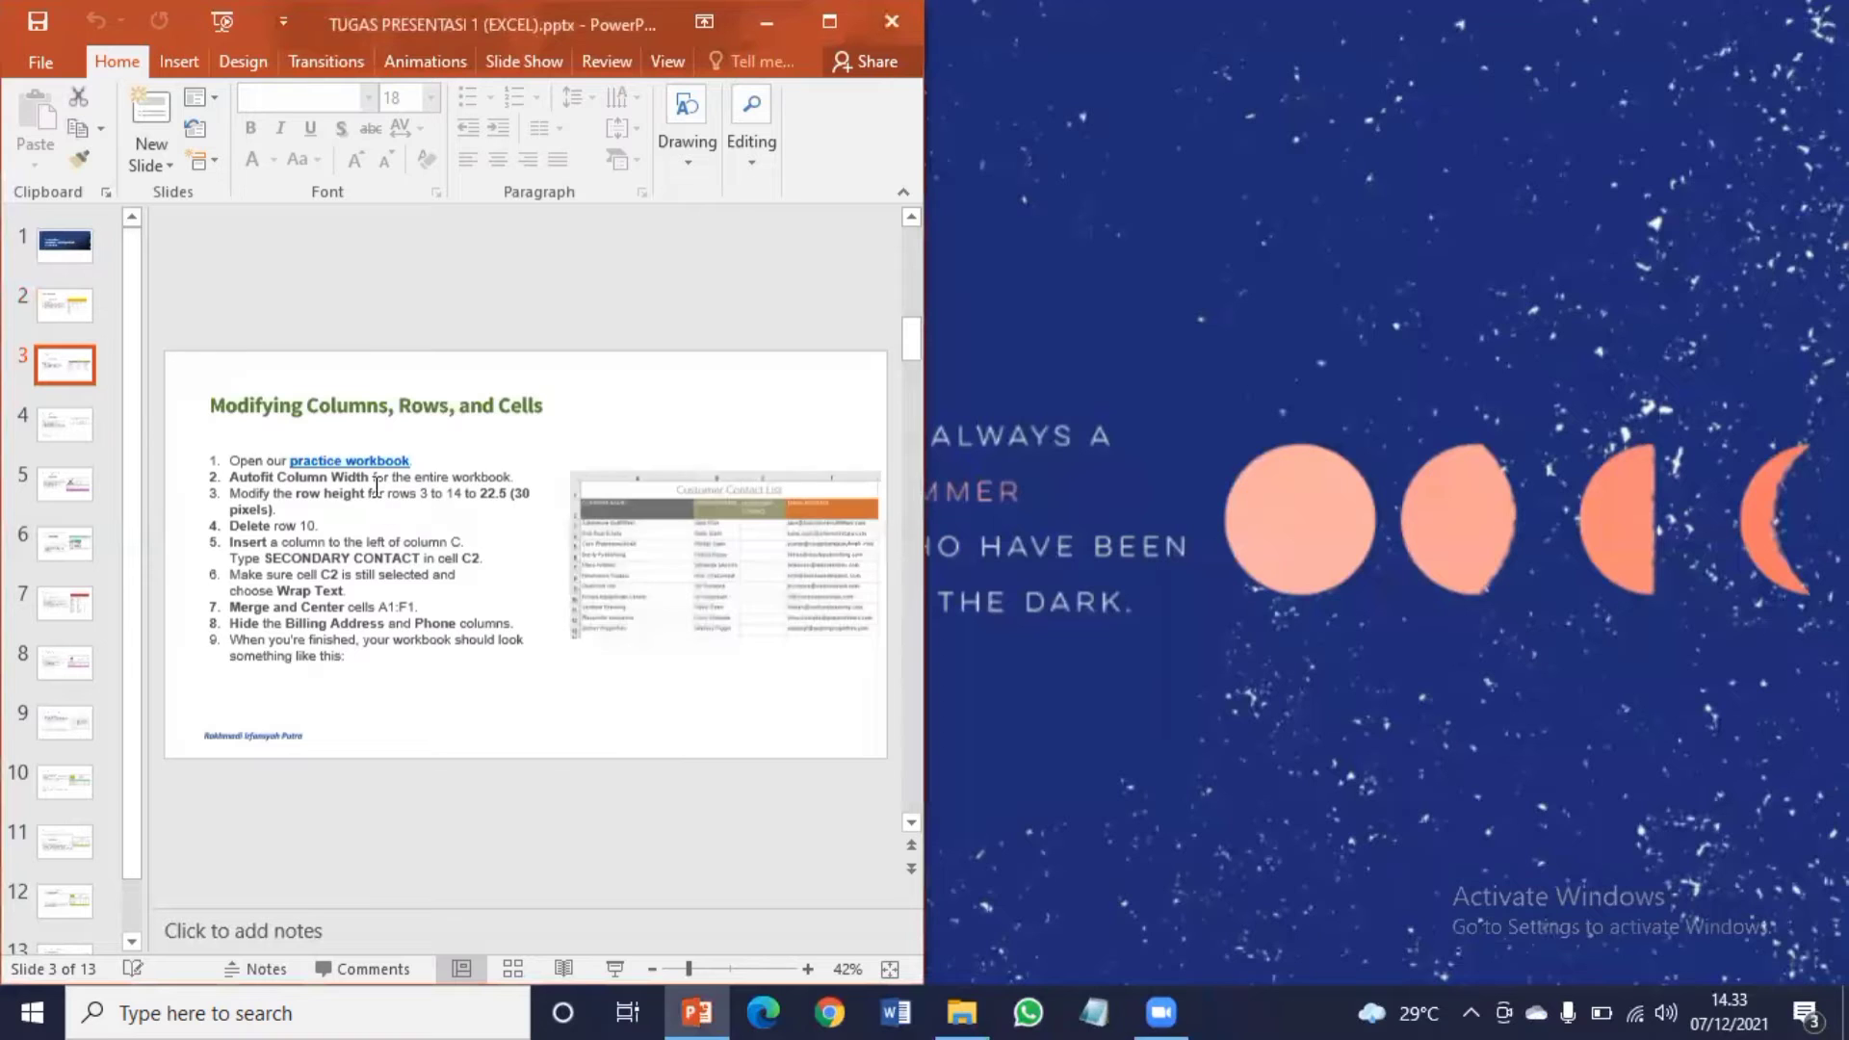
click(372, 464)
right_click(371, 464)
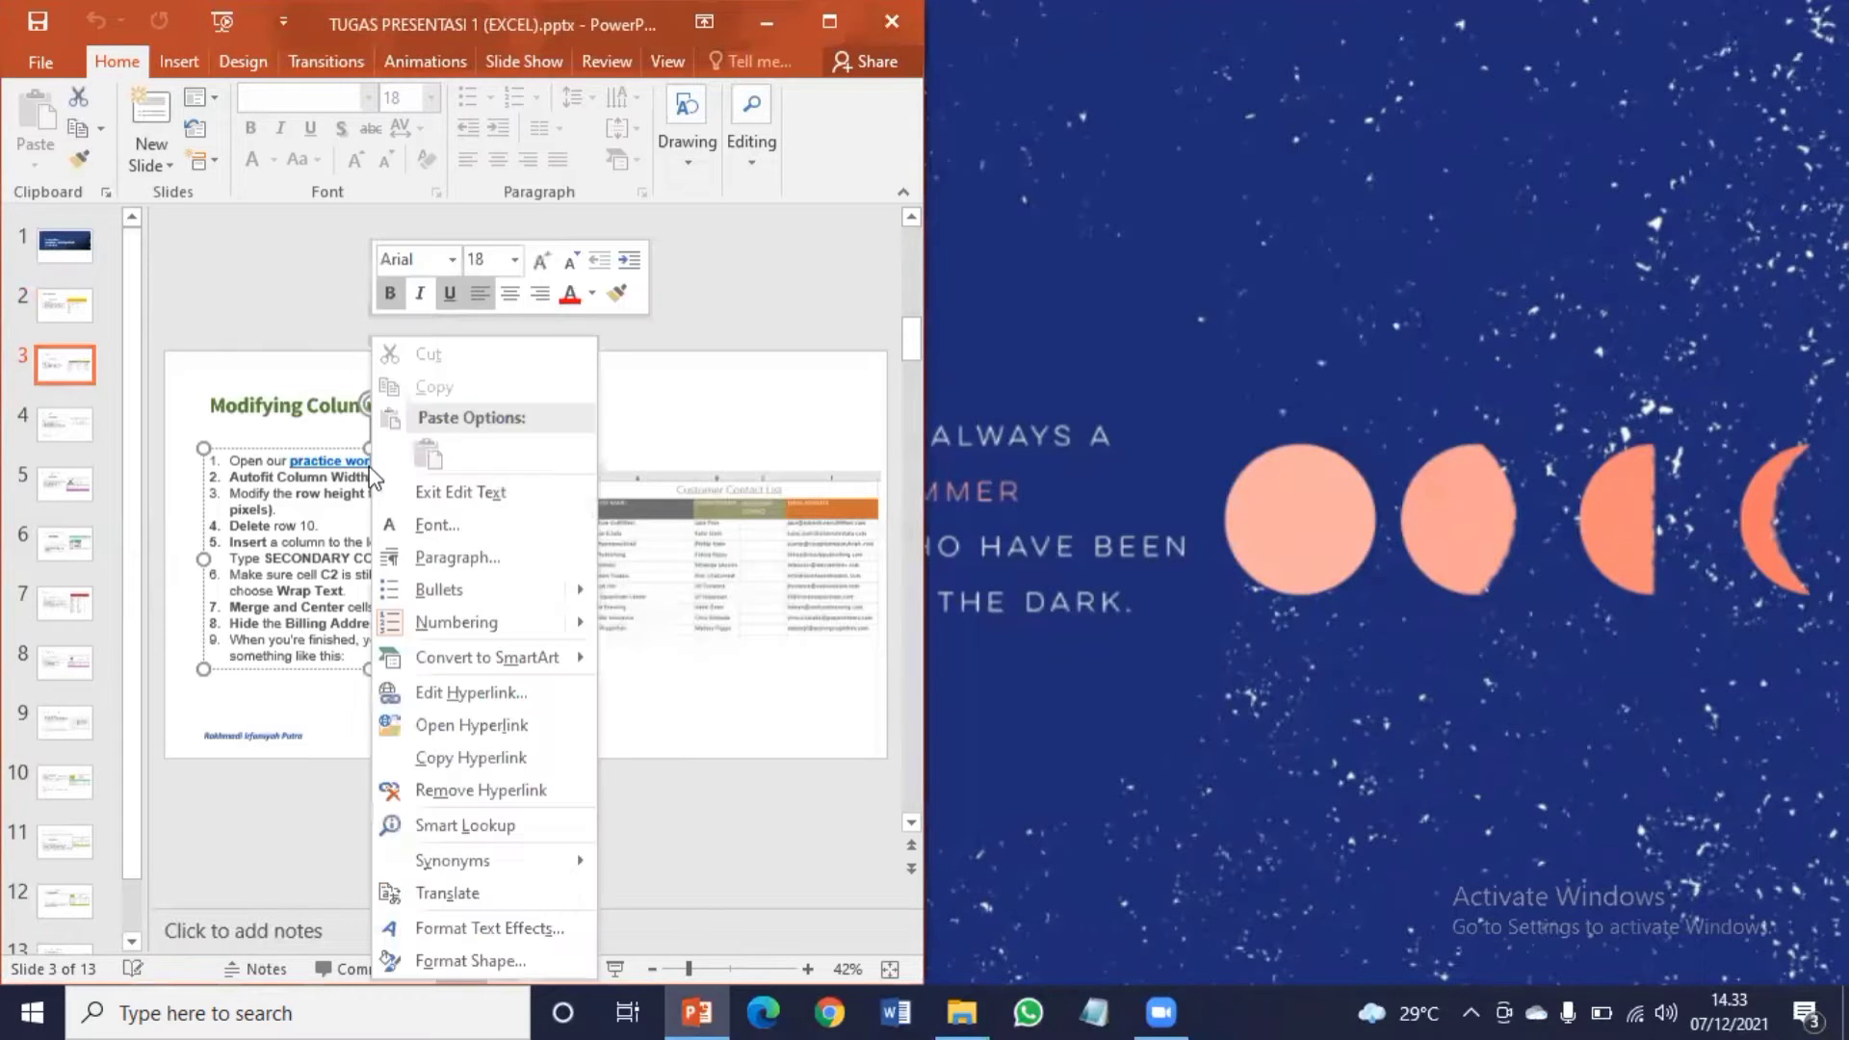
click(321, 477)
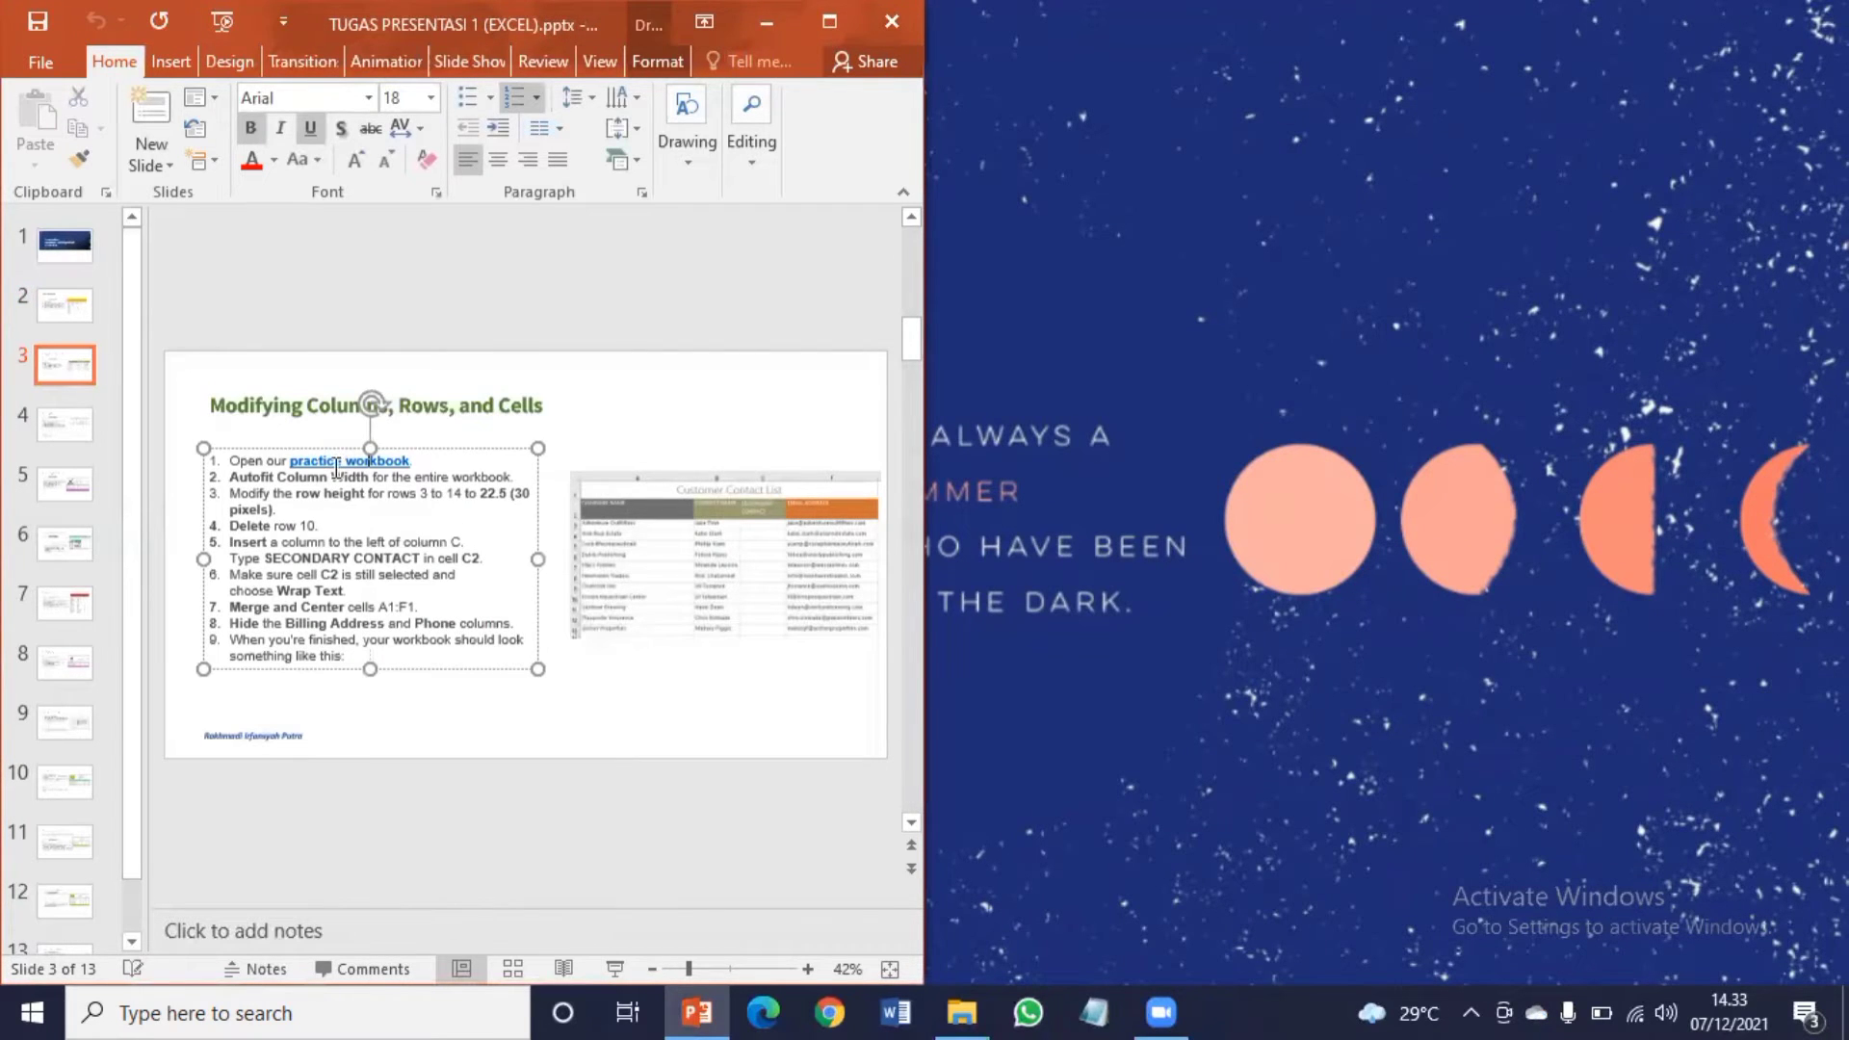
right_click(334, 466)
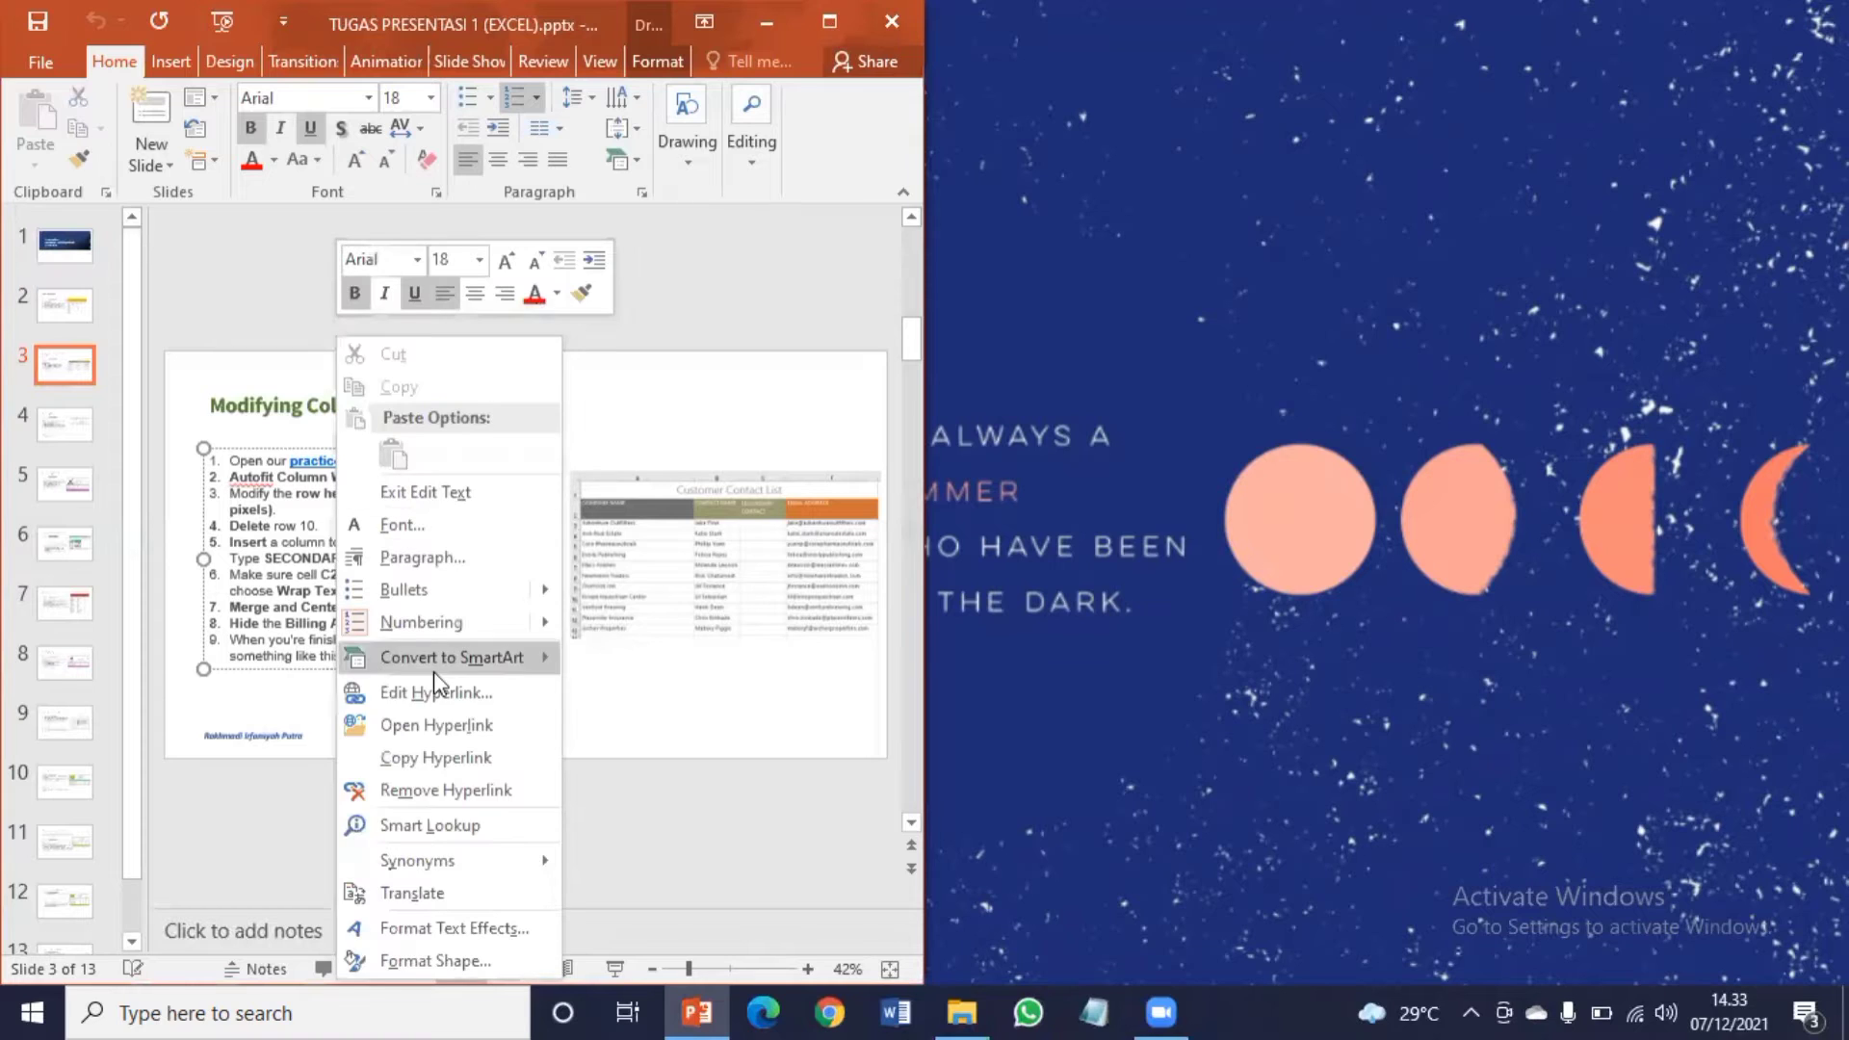
click(418, 725)
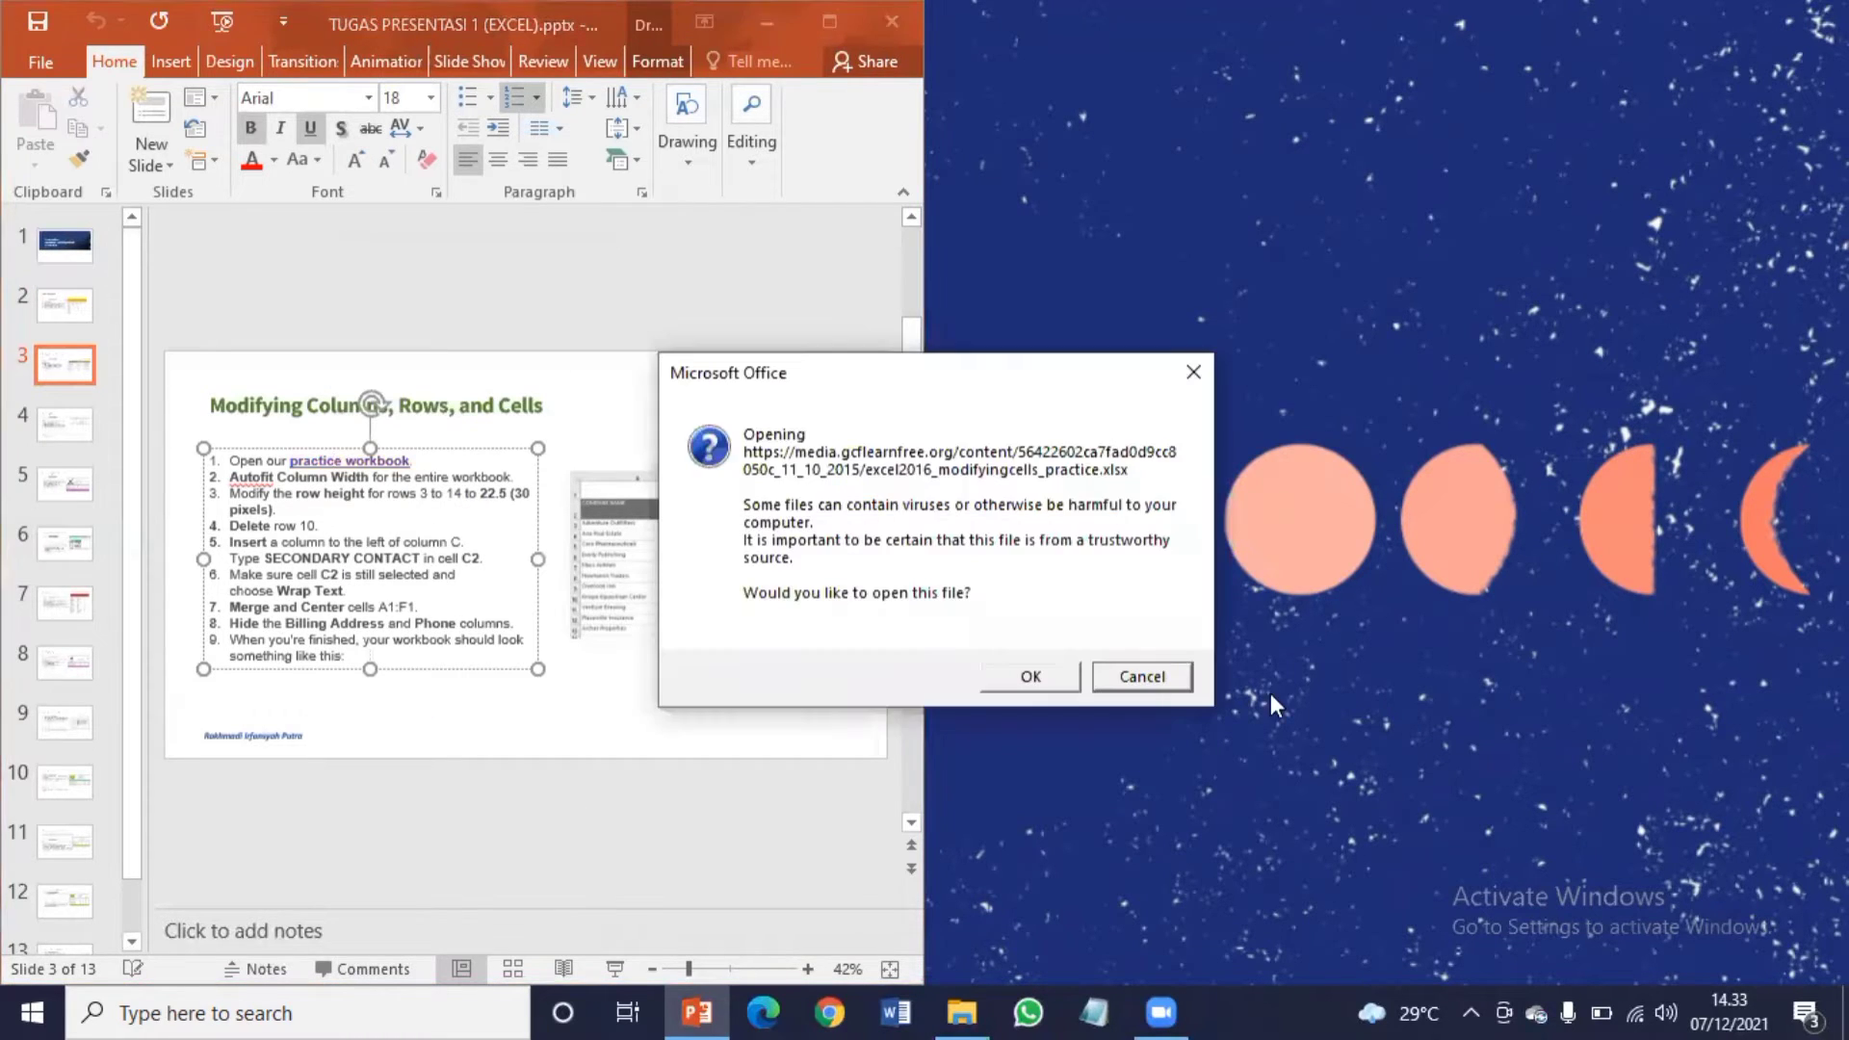
click(1033, 677)
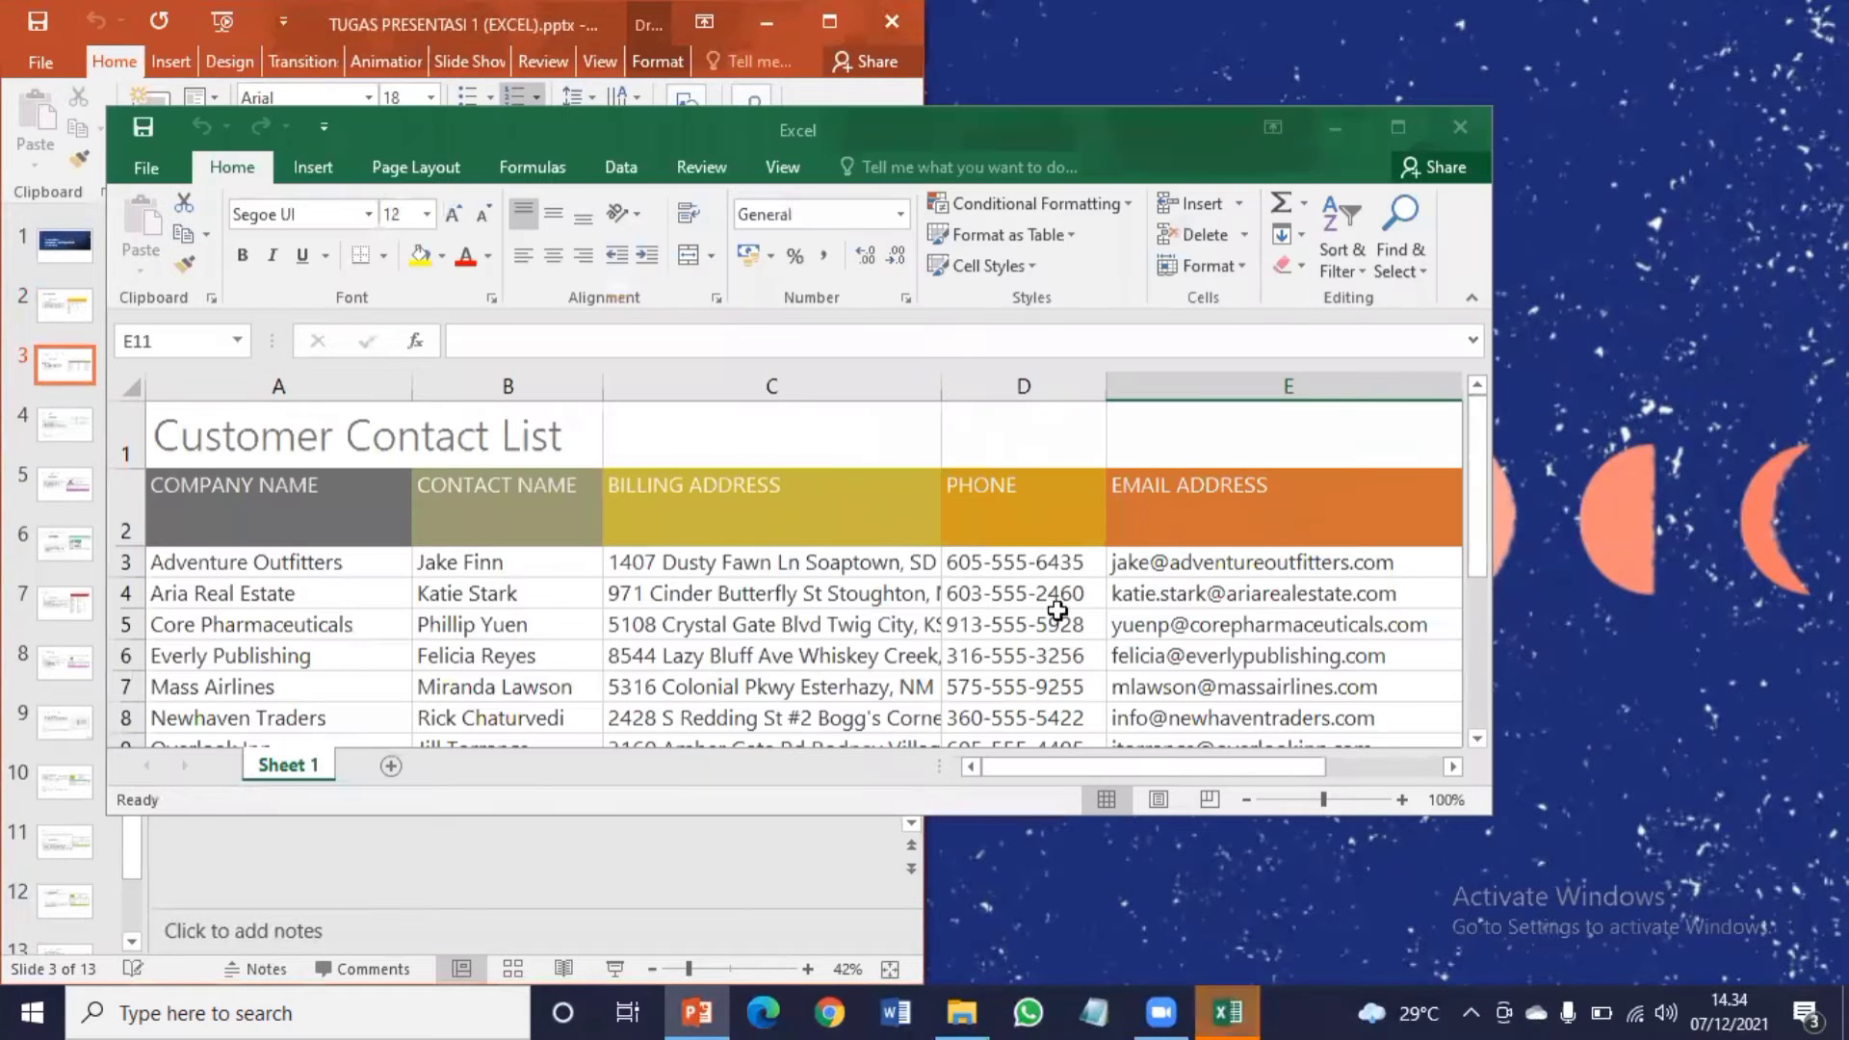
key(super+Right)
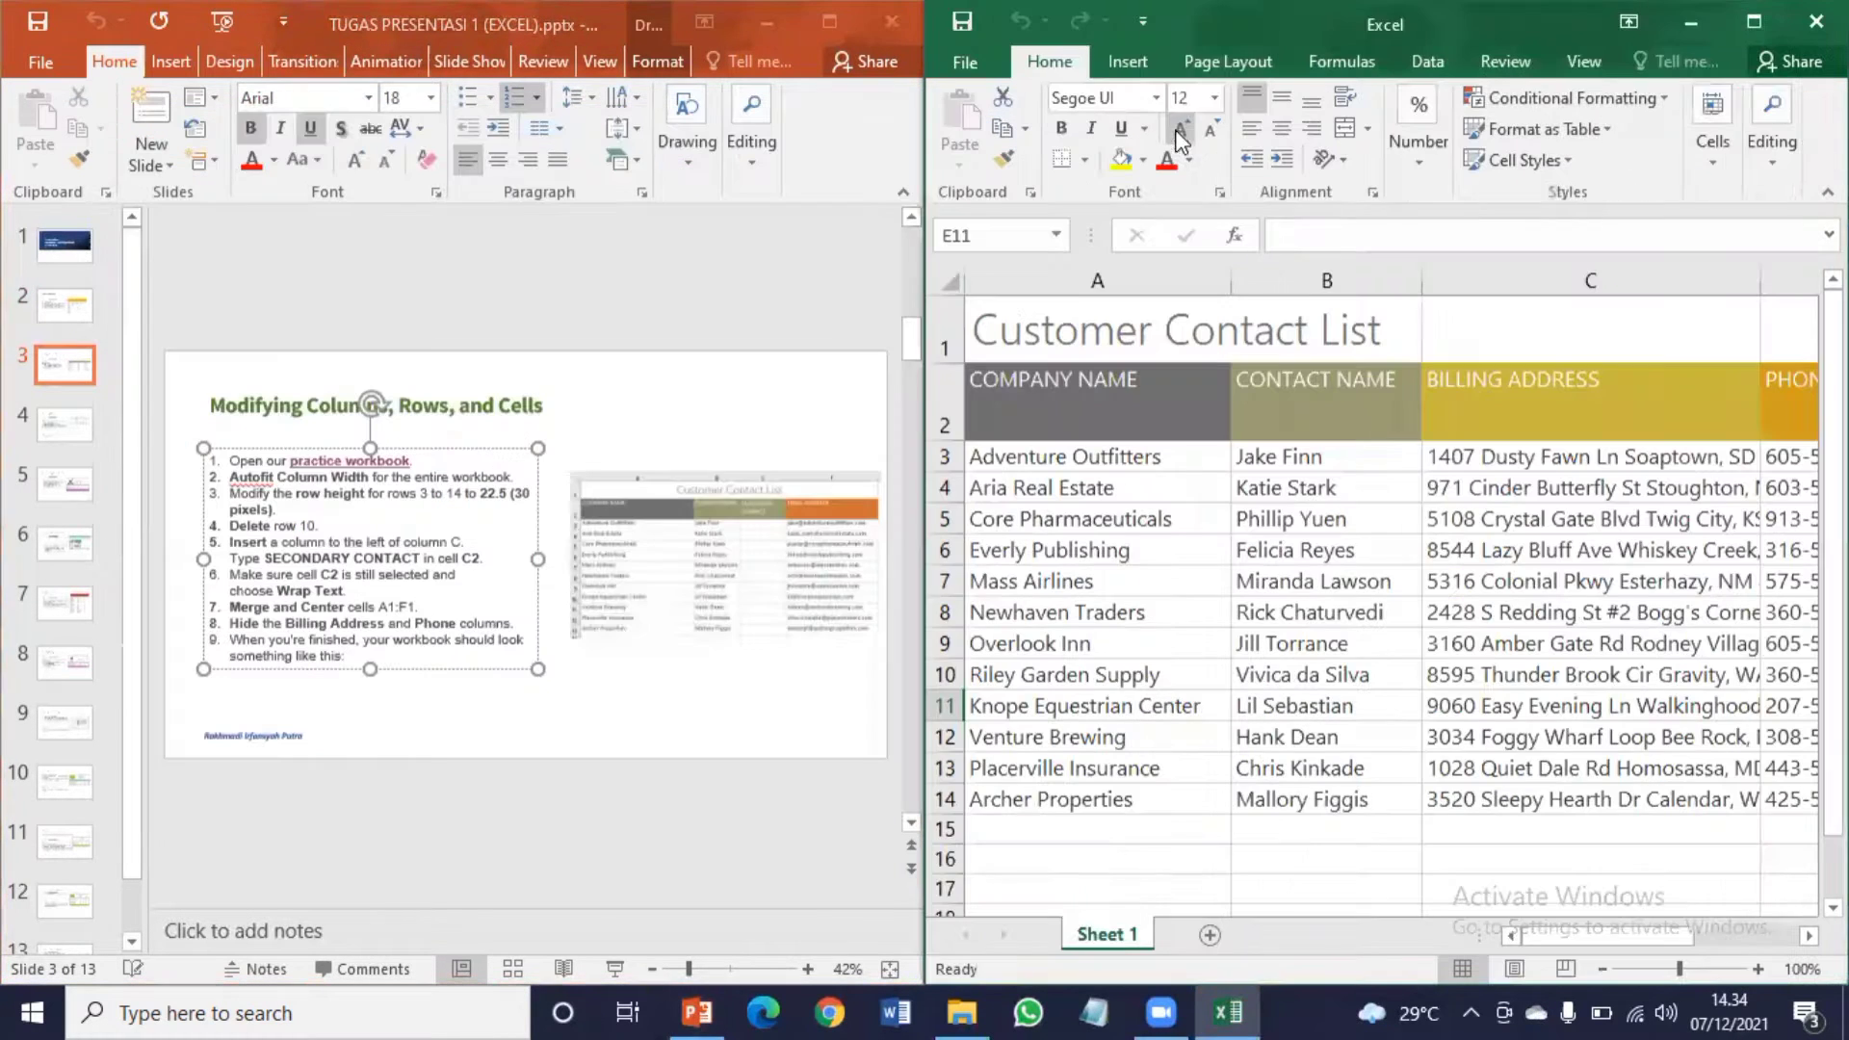
Step: AutoFit the column widths for the whole customer contact table, cells A1:E14
click(1603, 968)
click(1603, 969)
click(1603, 968)
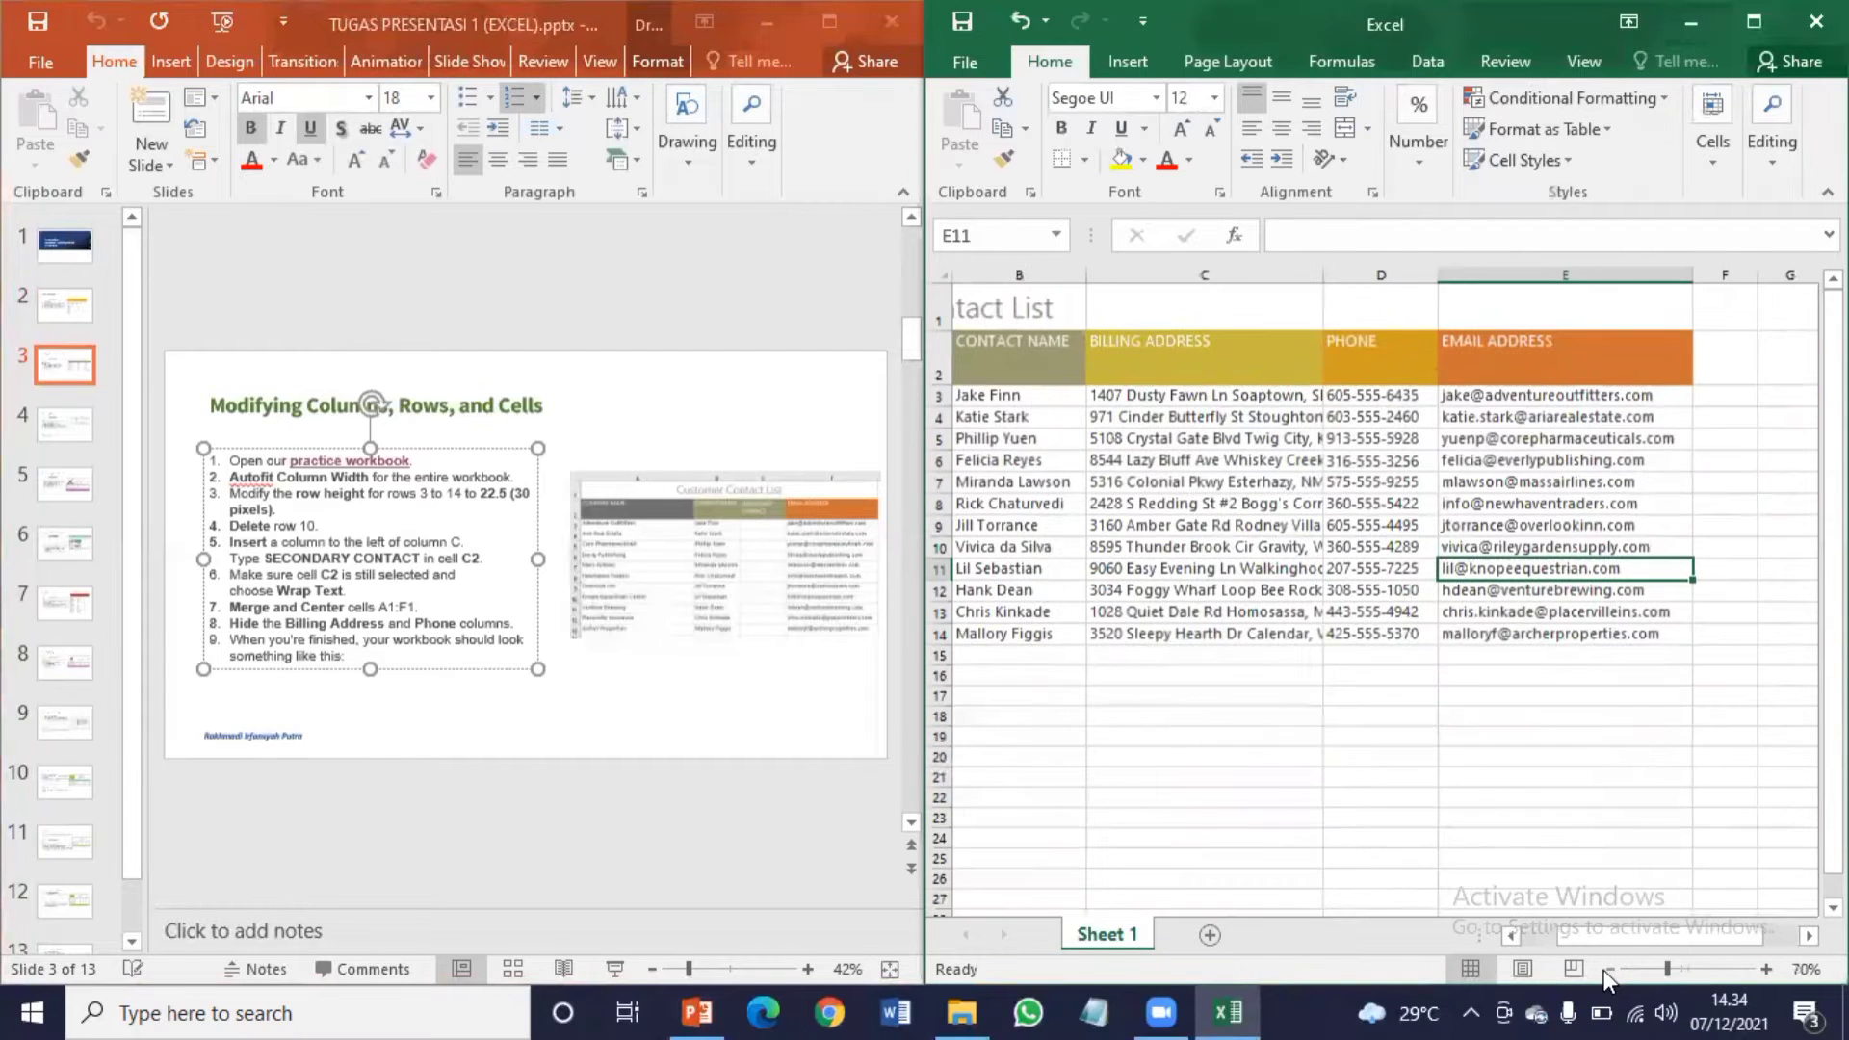
drag(1614, 932, 1545, 932)
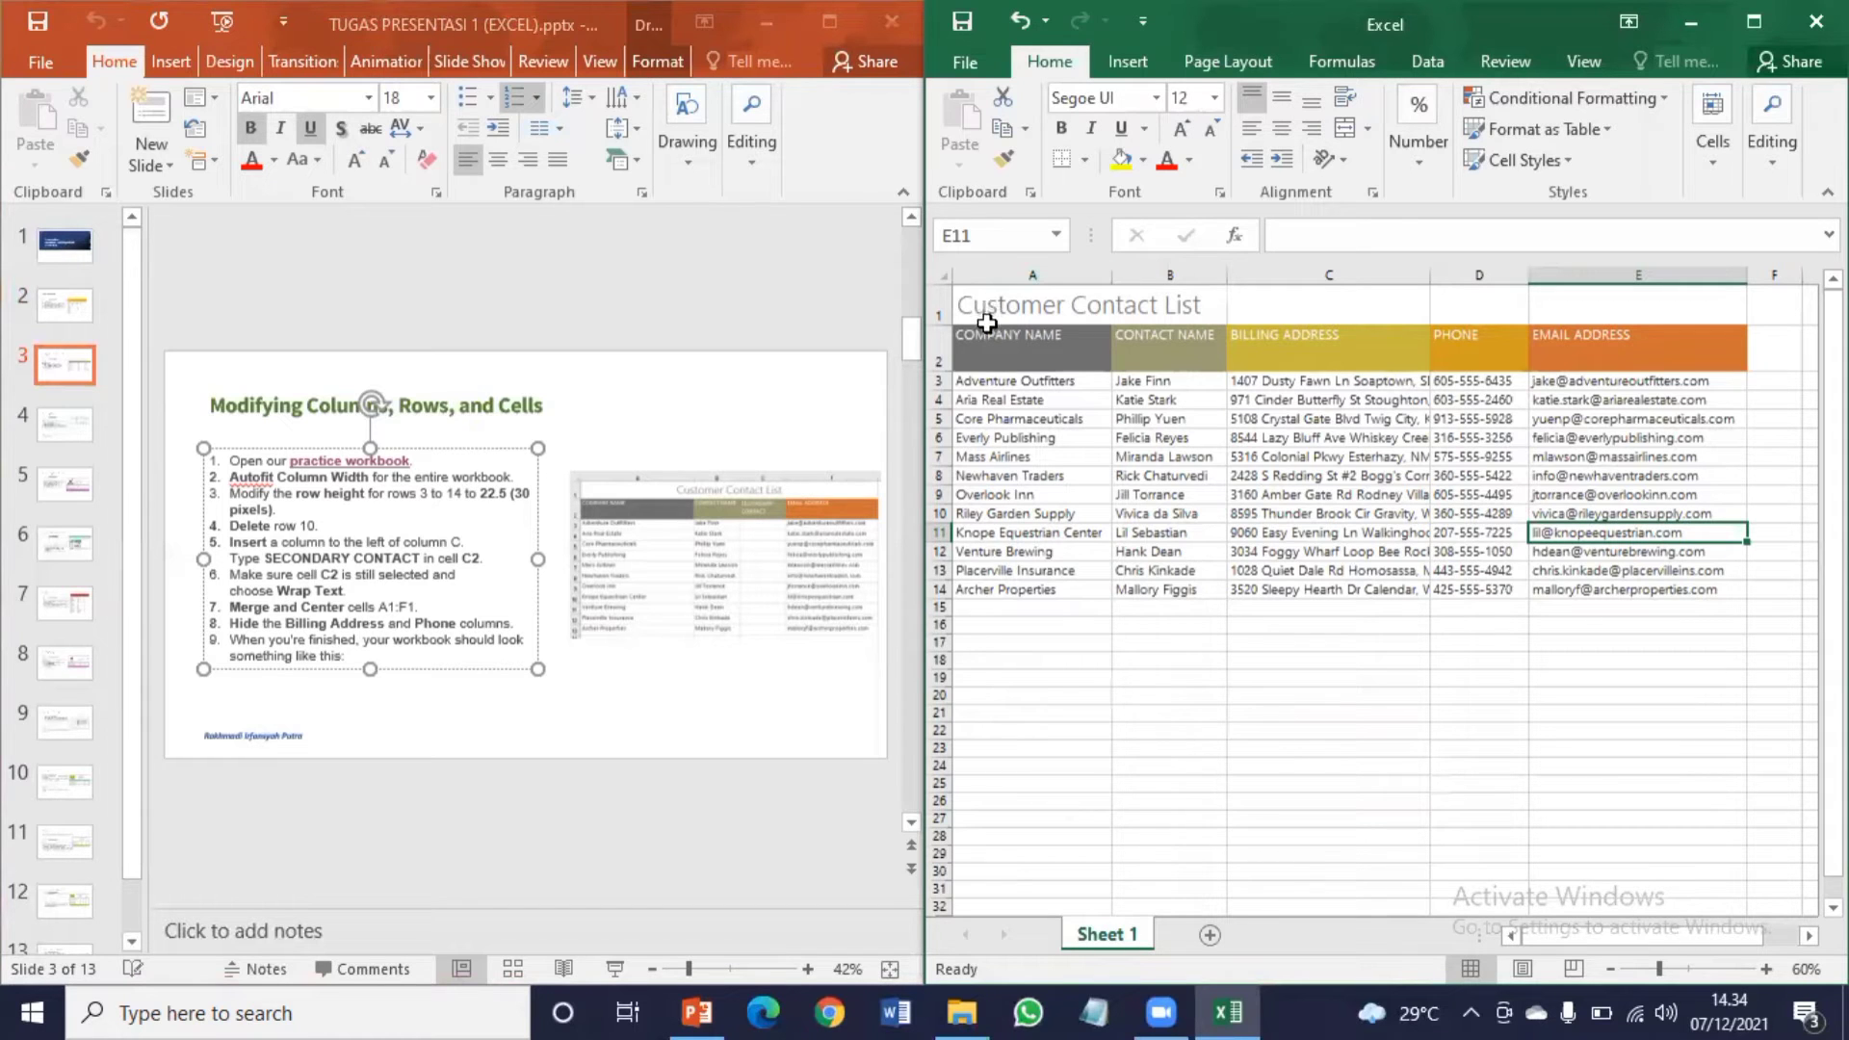
drag(1010, 311, 1718, 589)
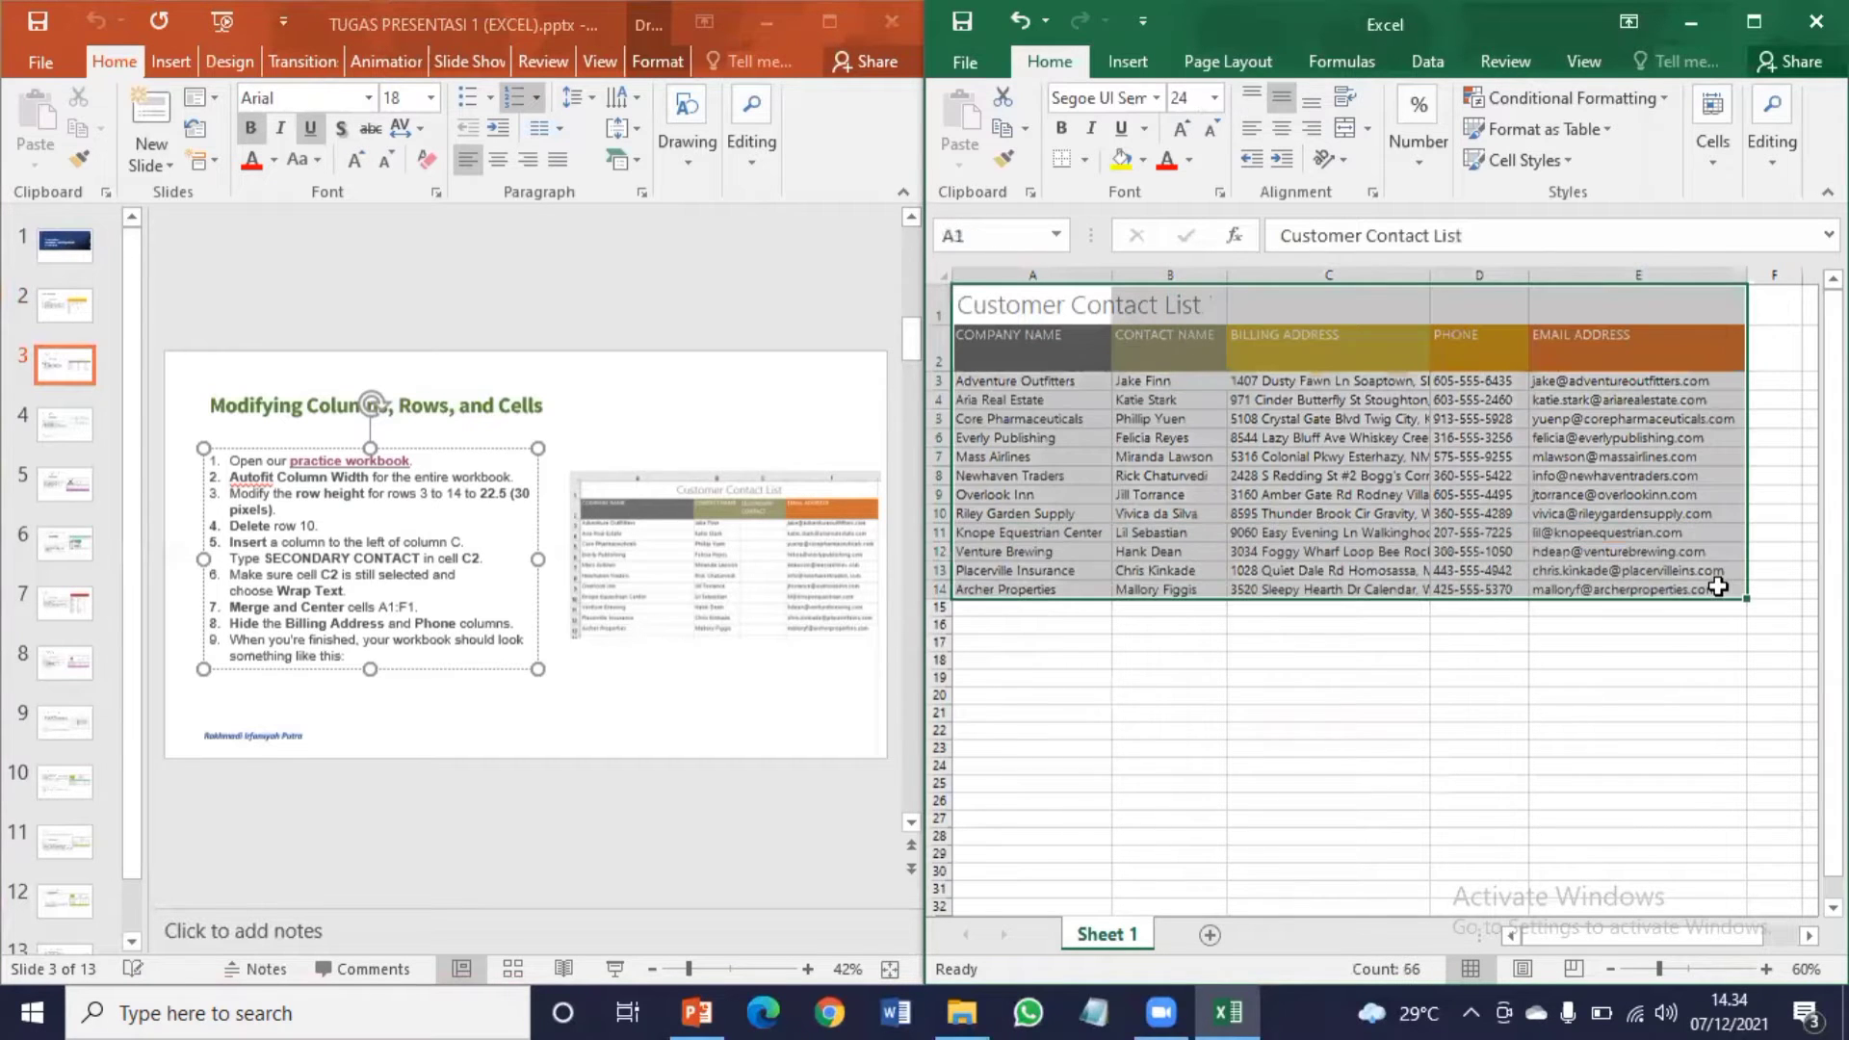
click(1719, 156)
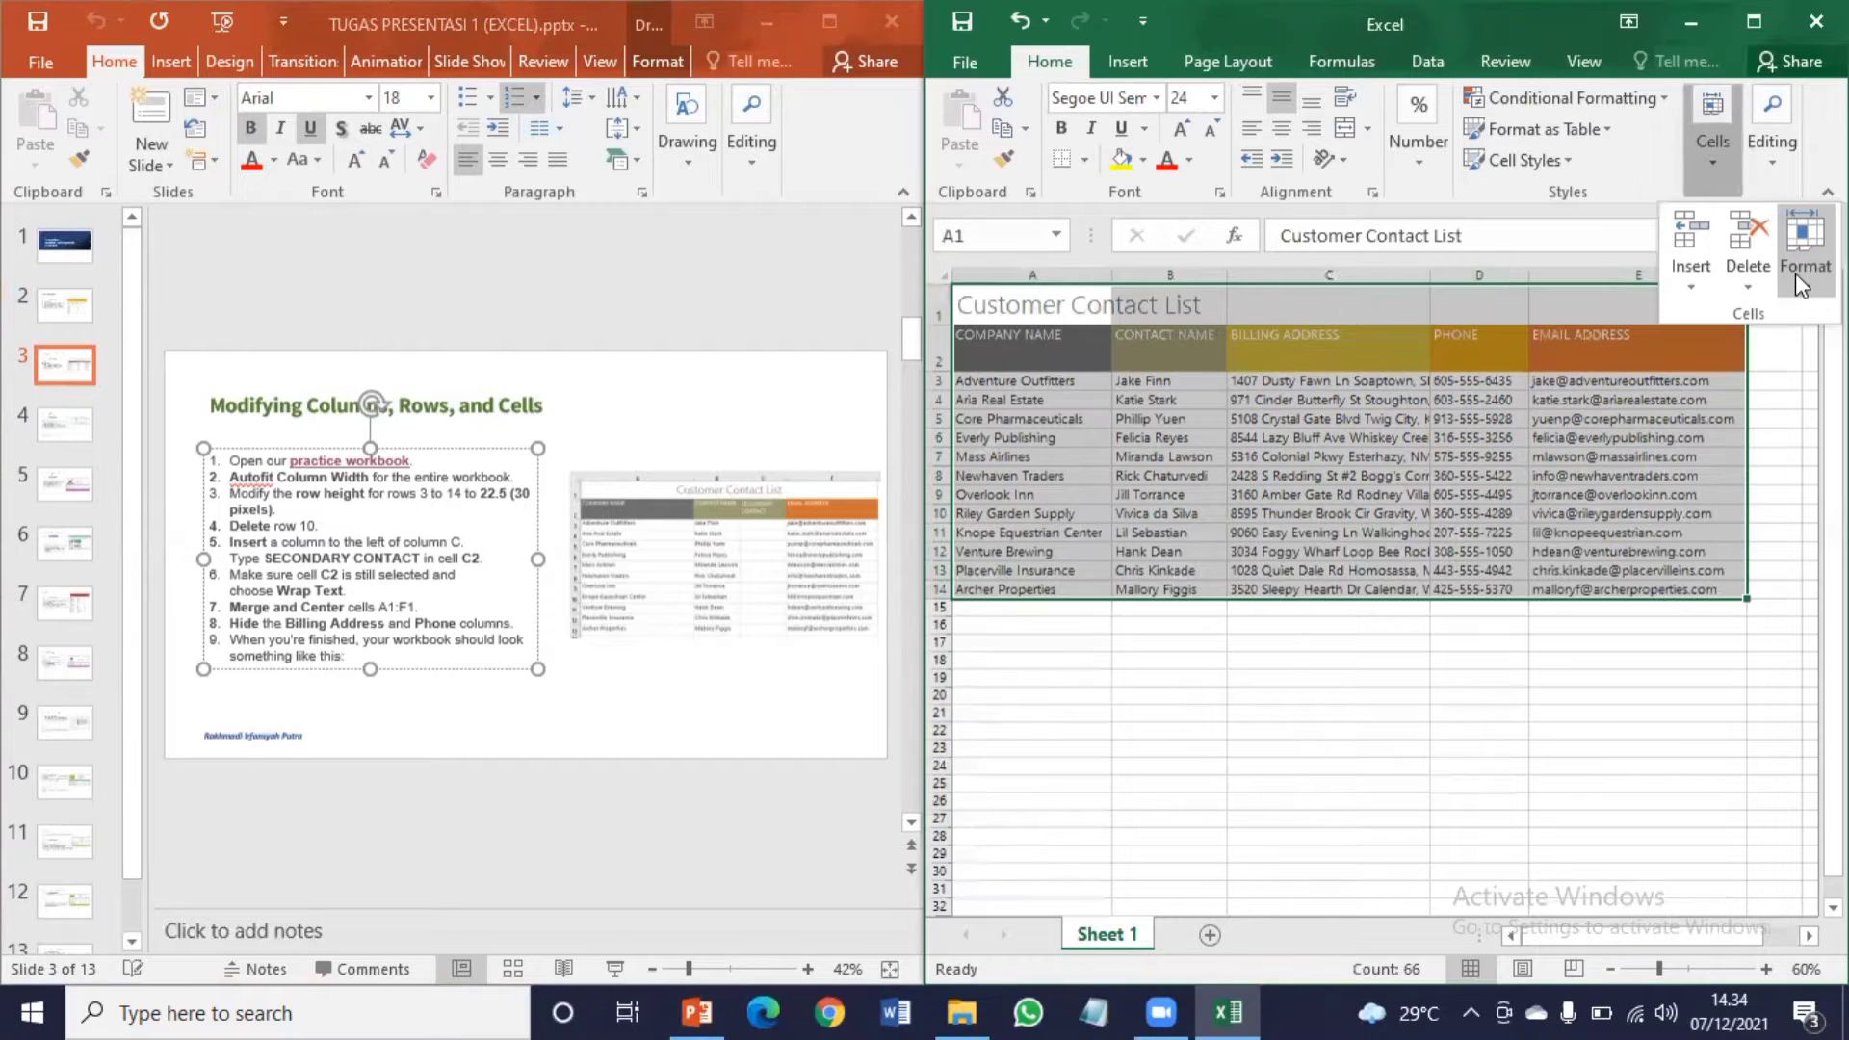
click(1795, 273)
click(1728, 448)
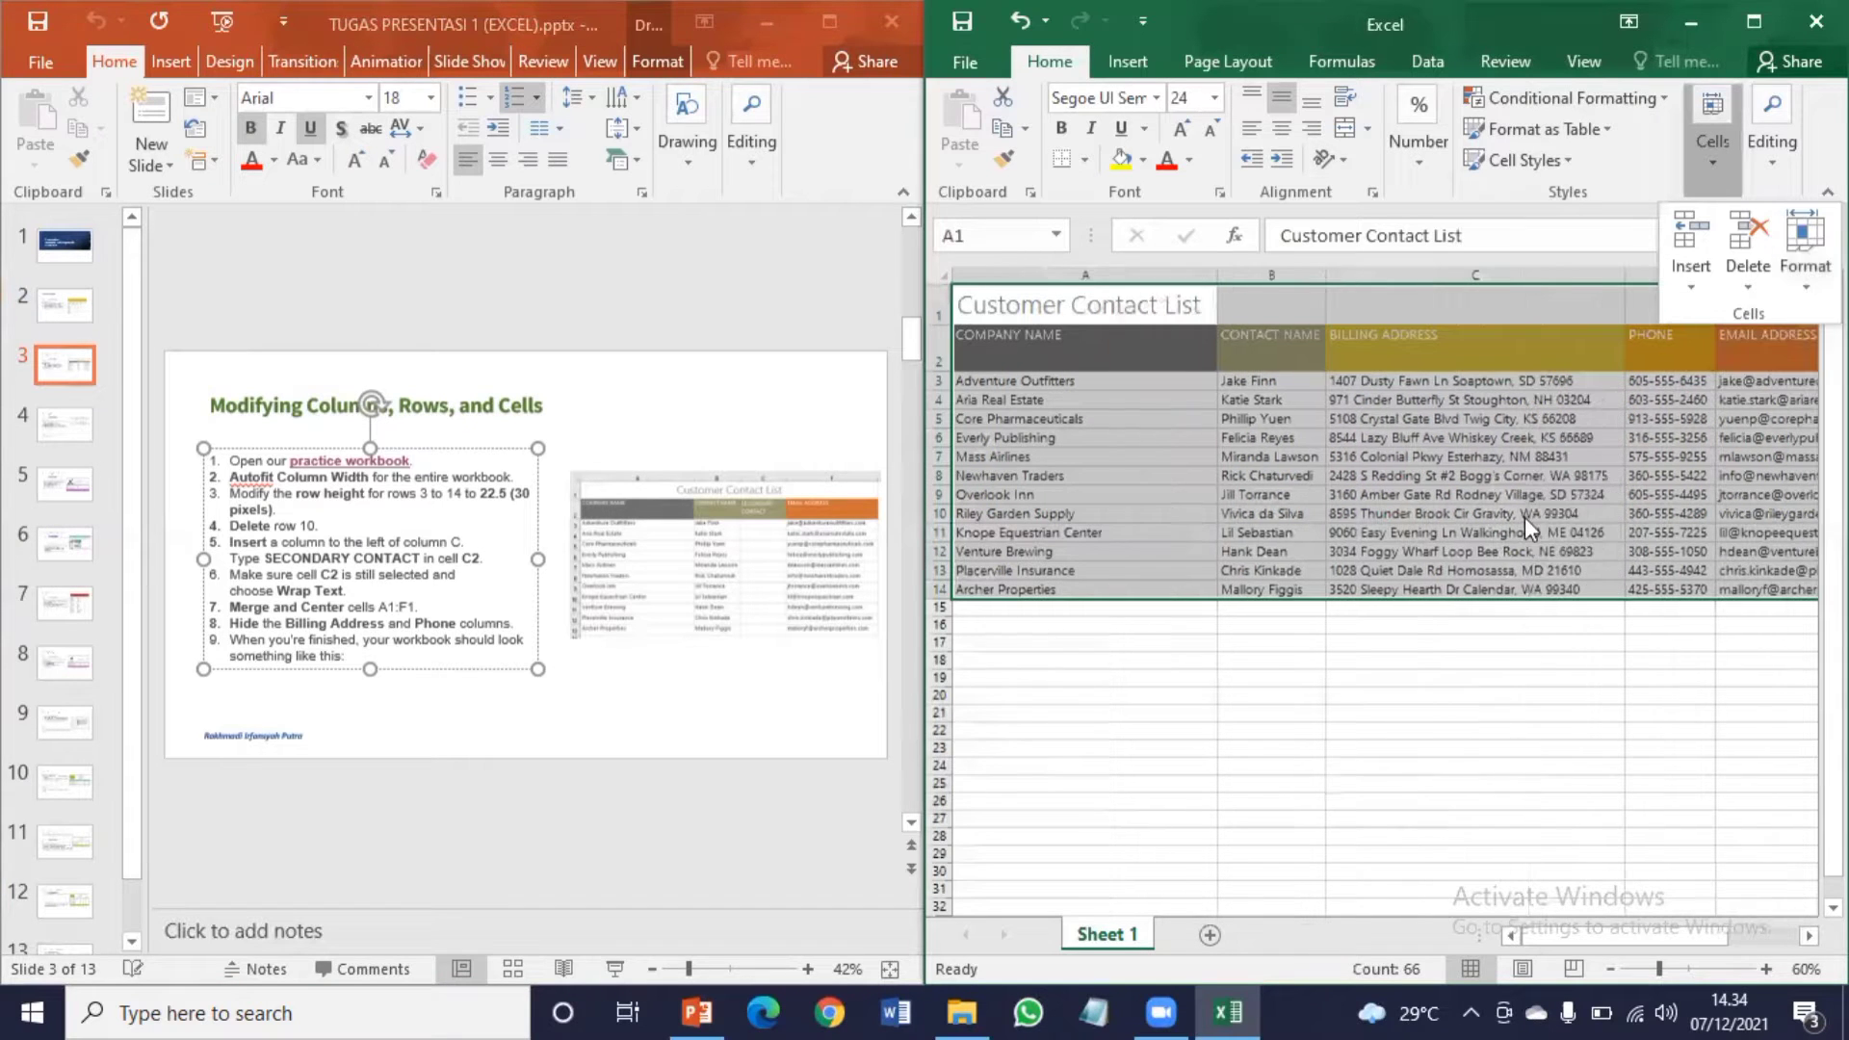
Step: Set the row height of rows 2 to 14 to 22,5
click(1610, 968)
click(1392, 751)
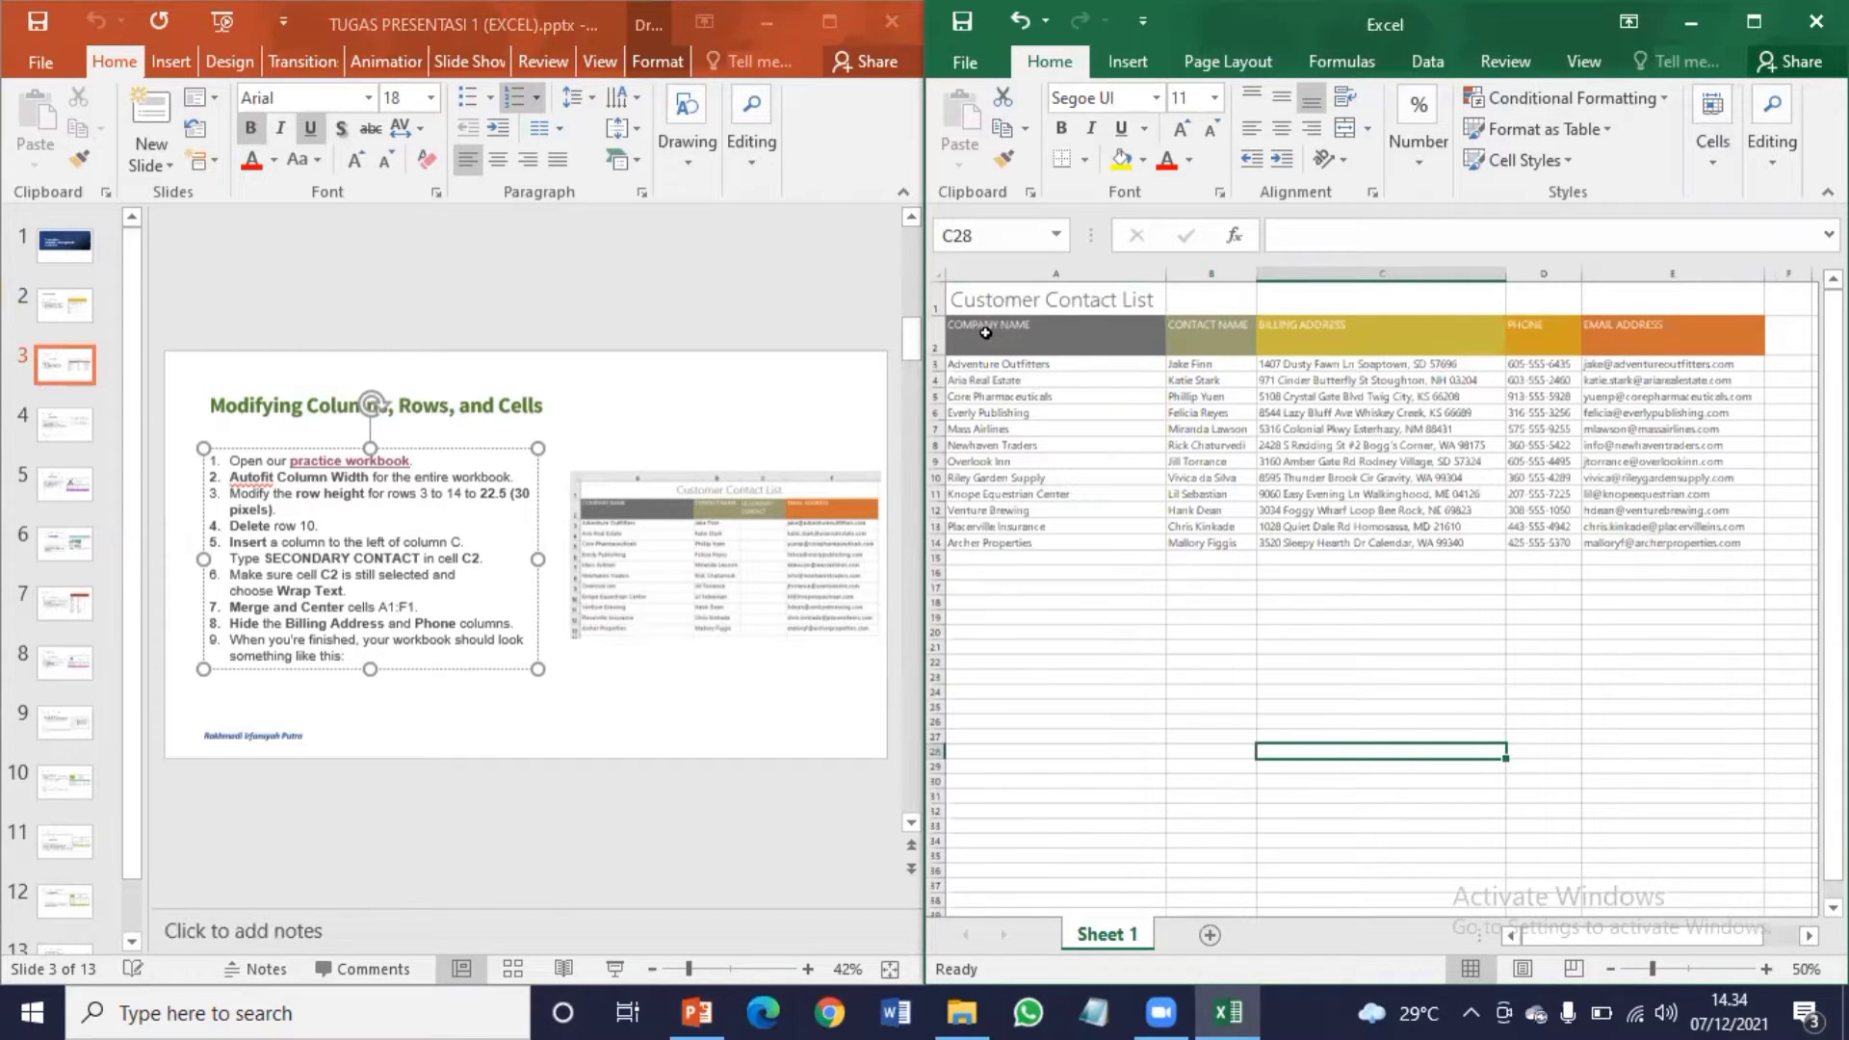
drag(985, 332, 1718, 545)
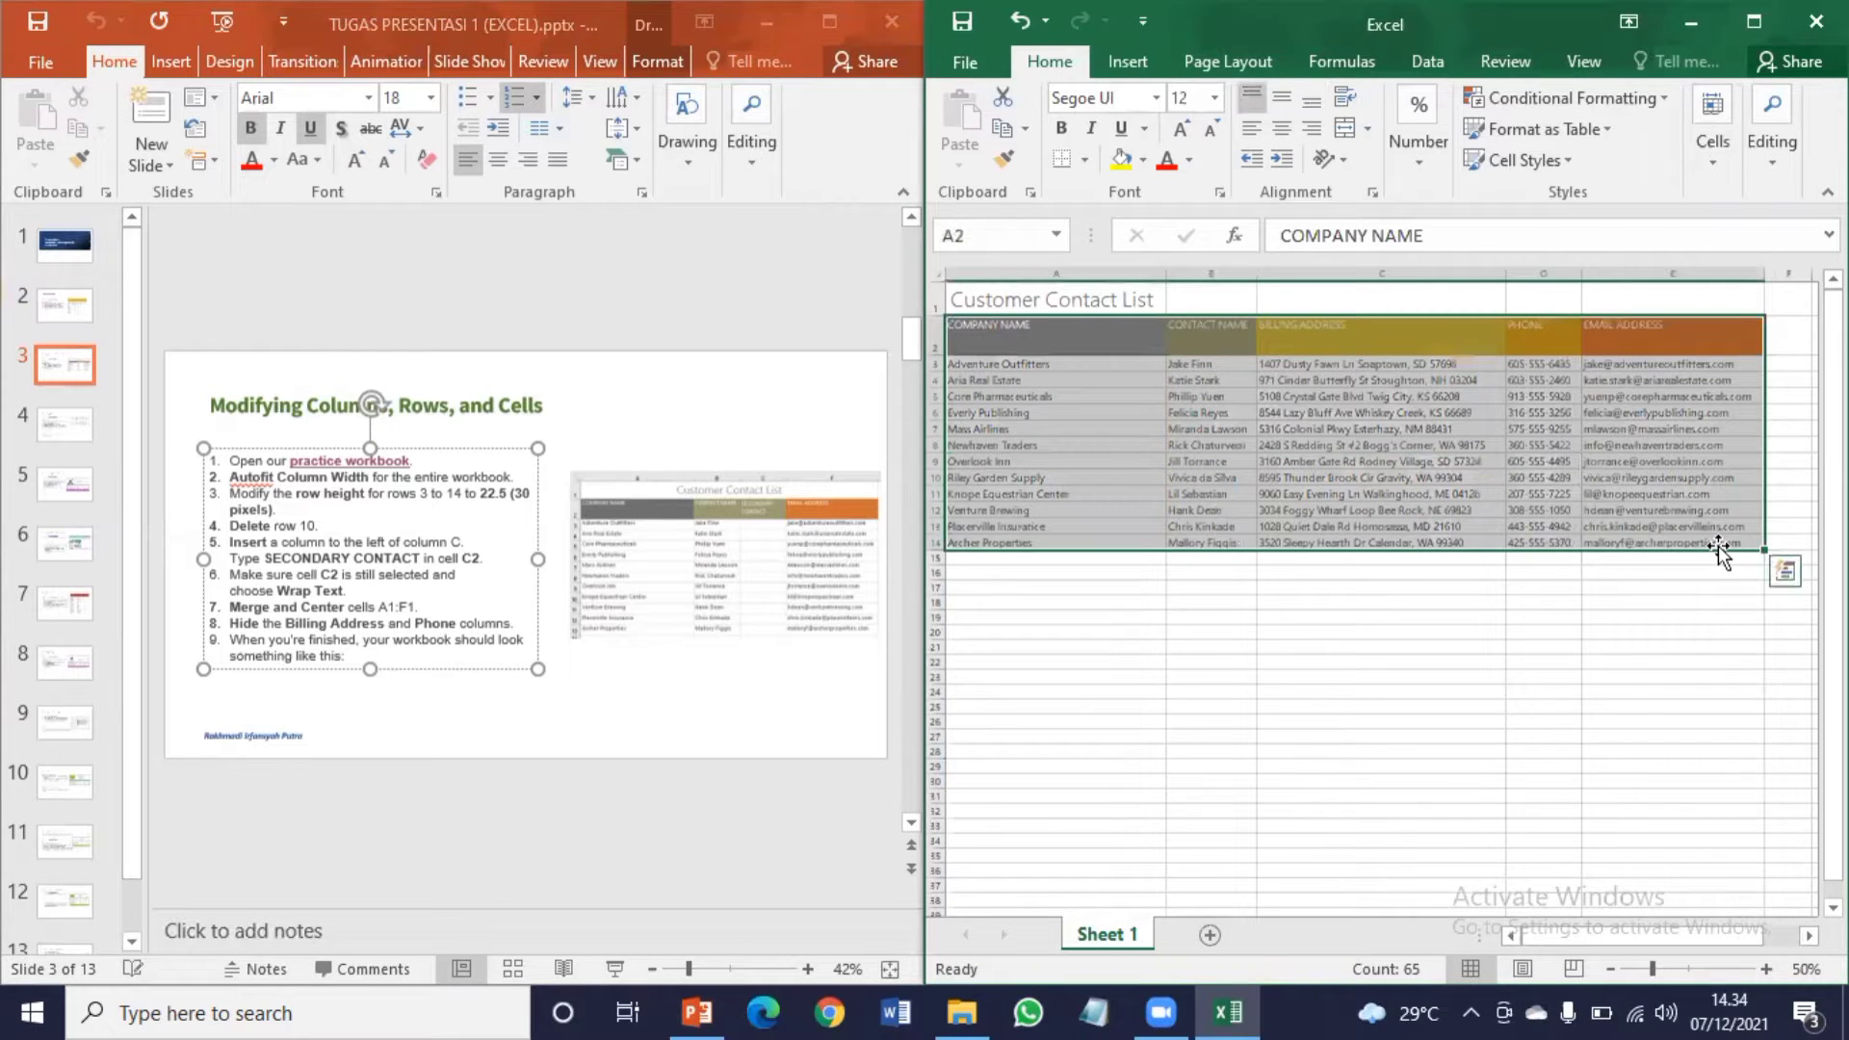
click(1714, 157)
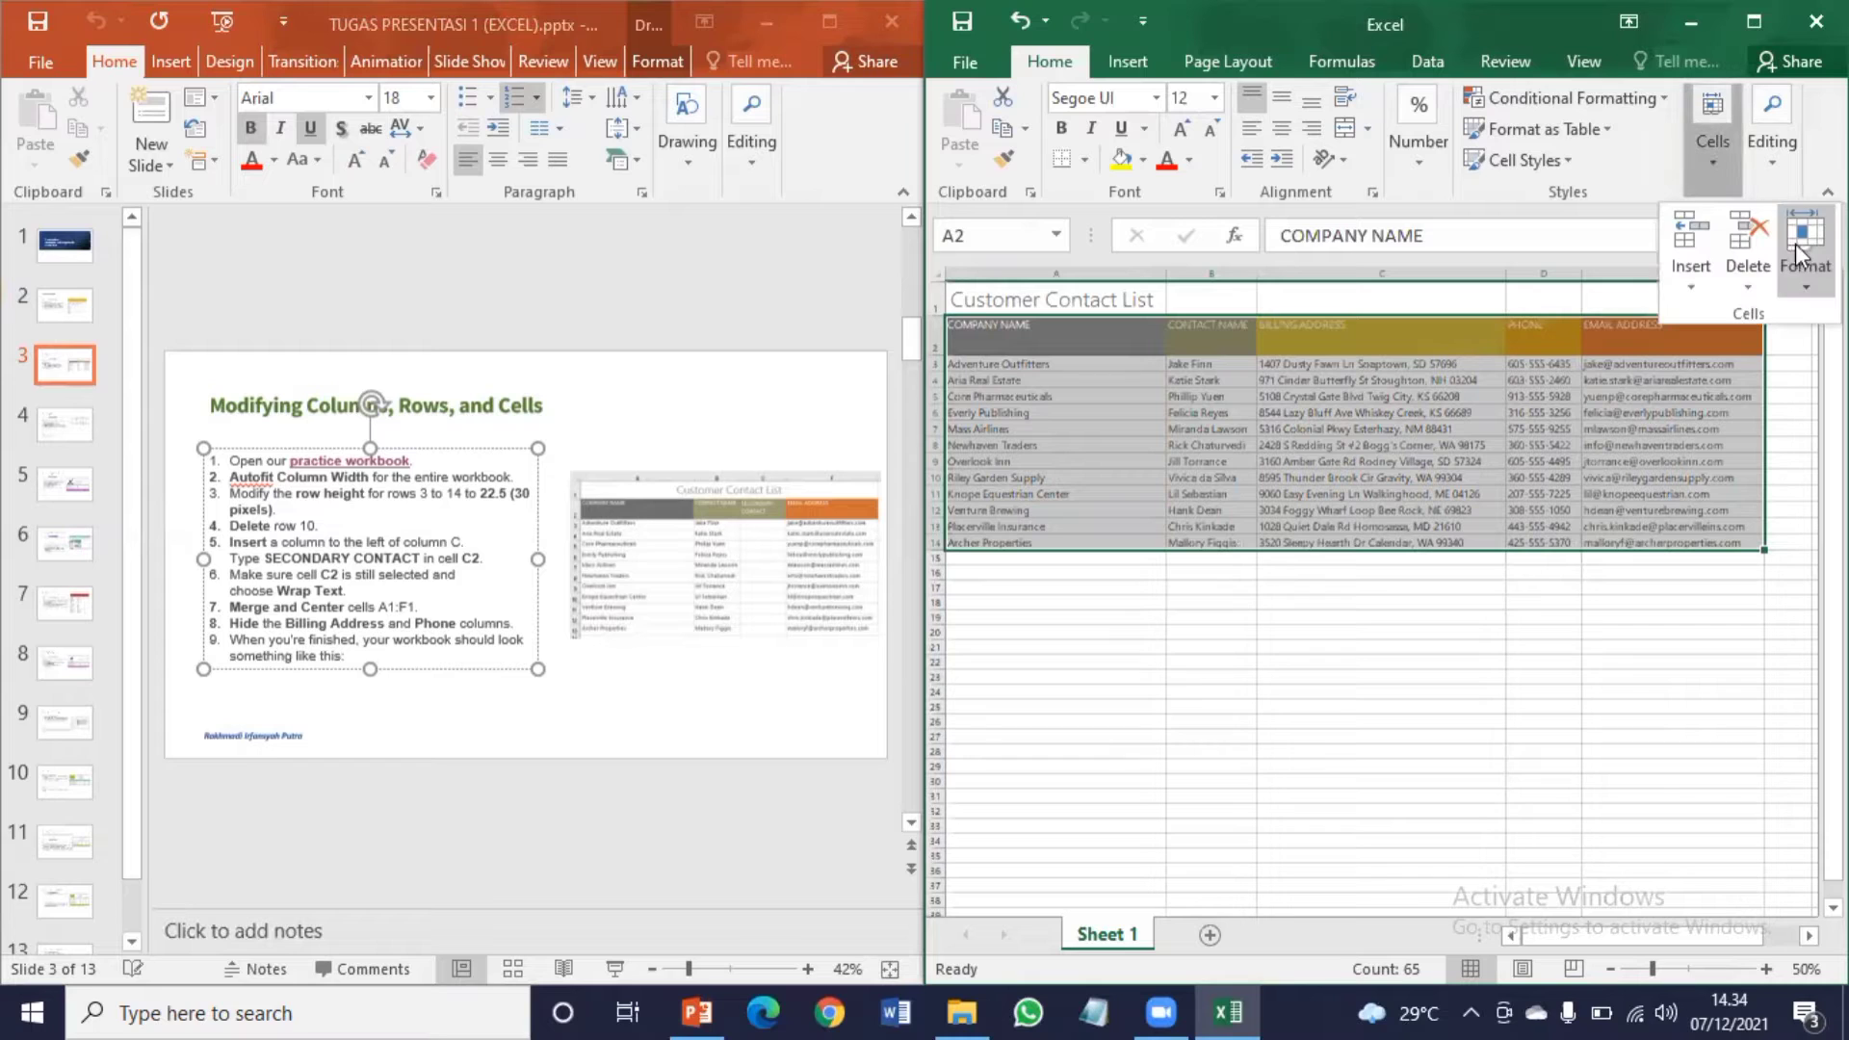
click(1804, 253)
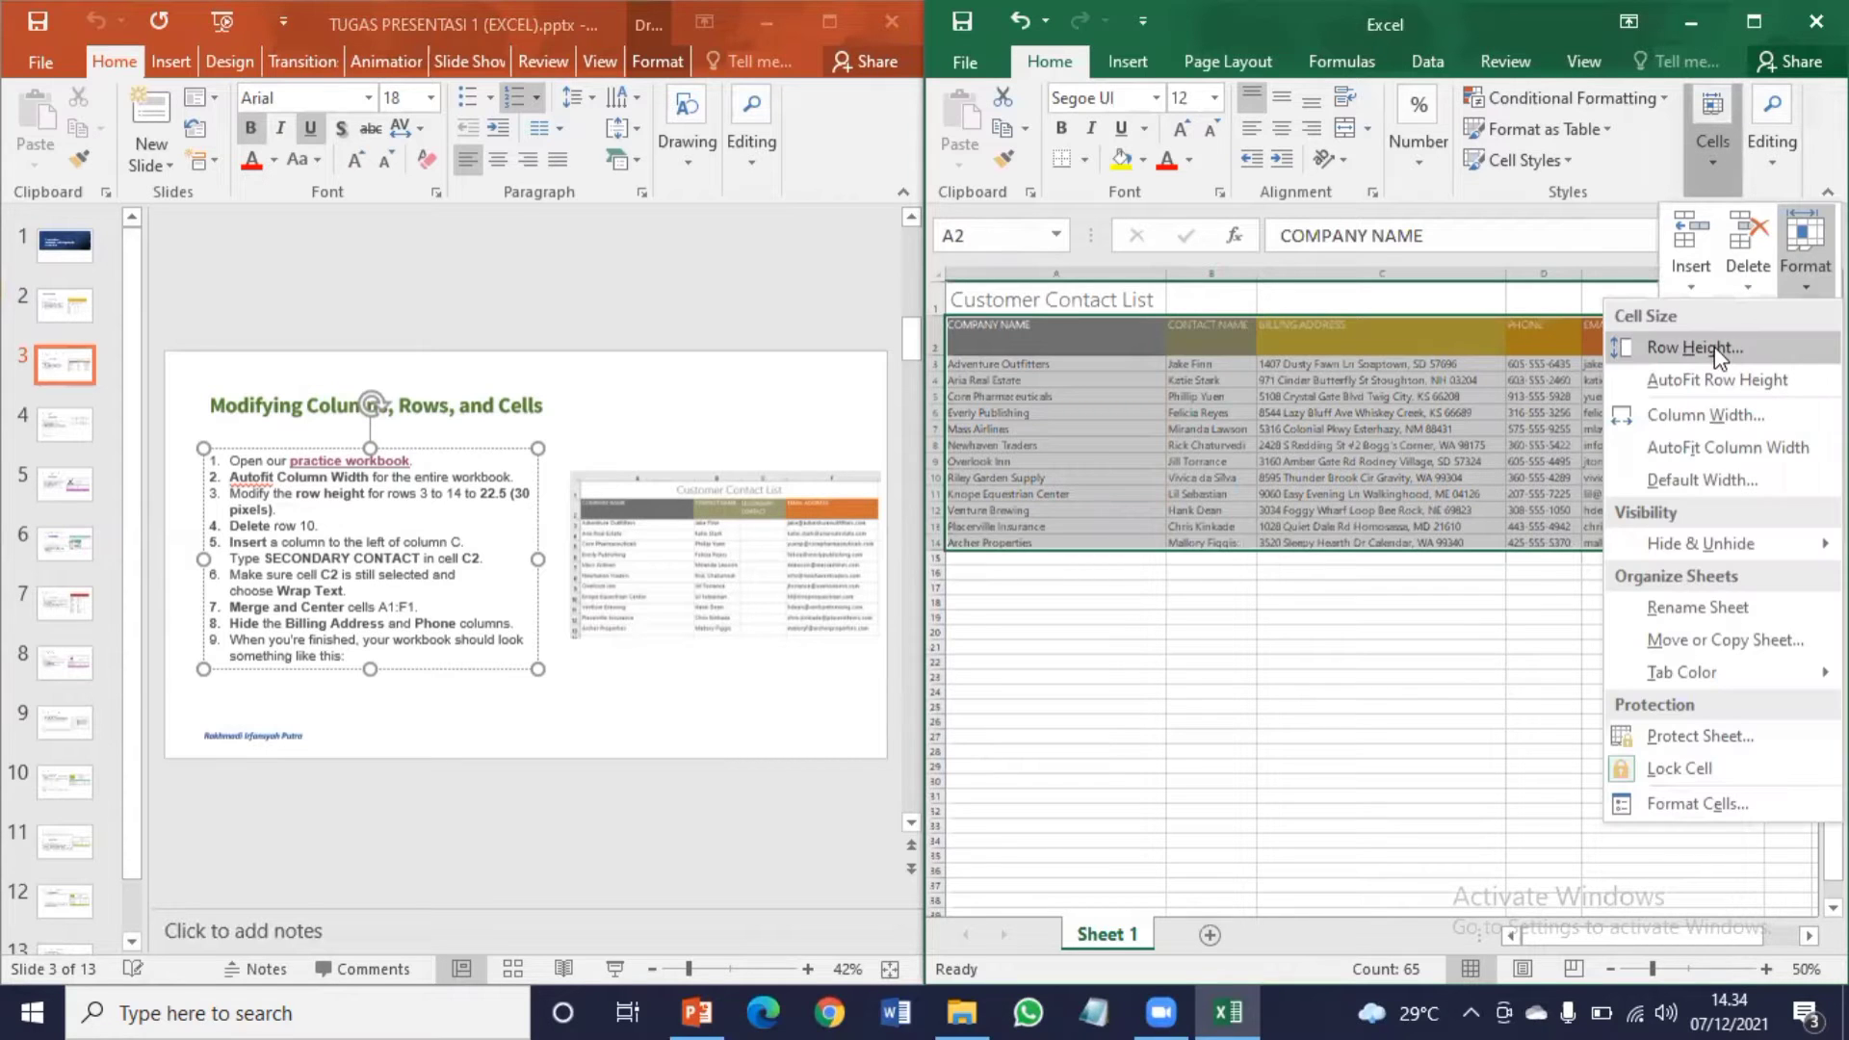
click(1717, 349)
text(22,5)
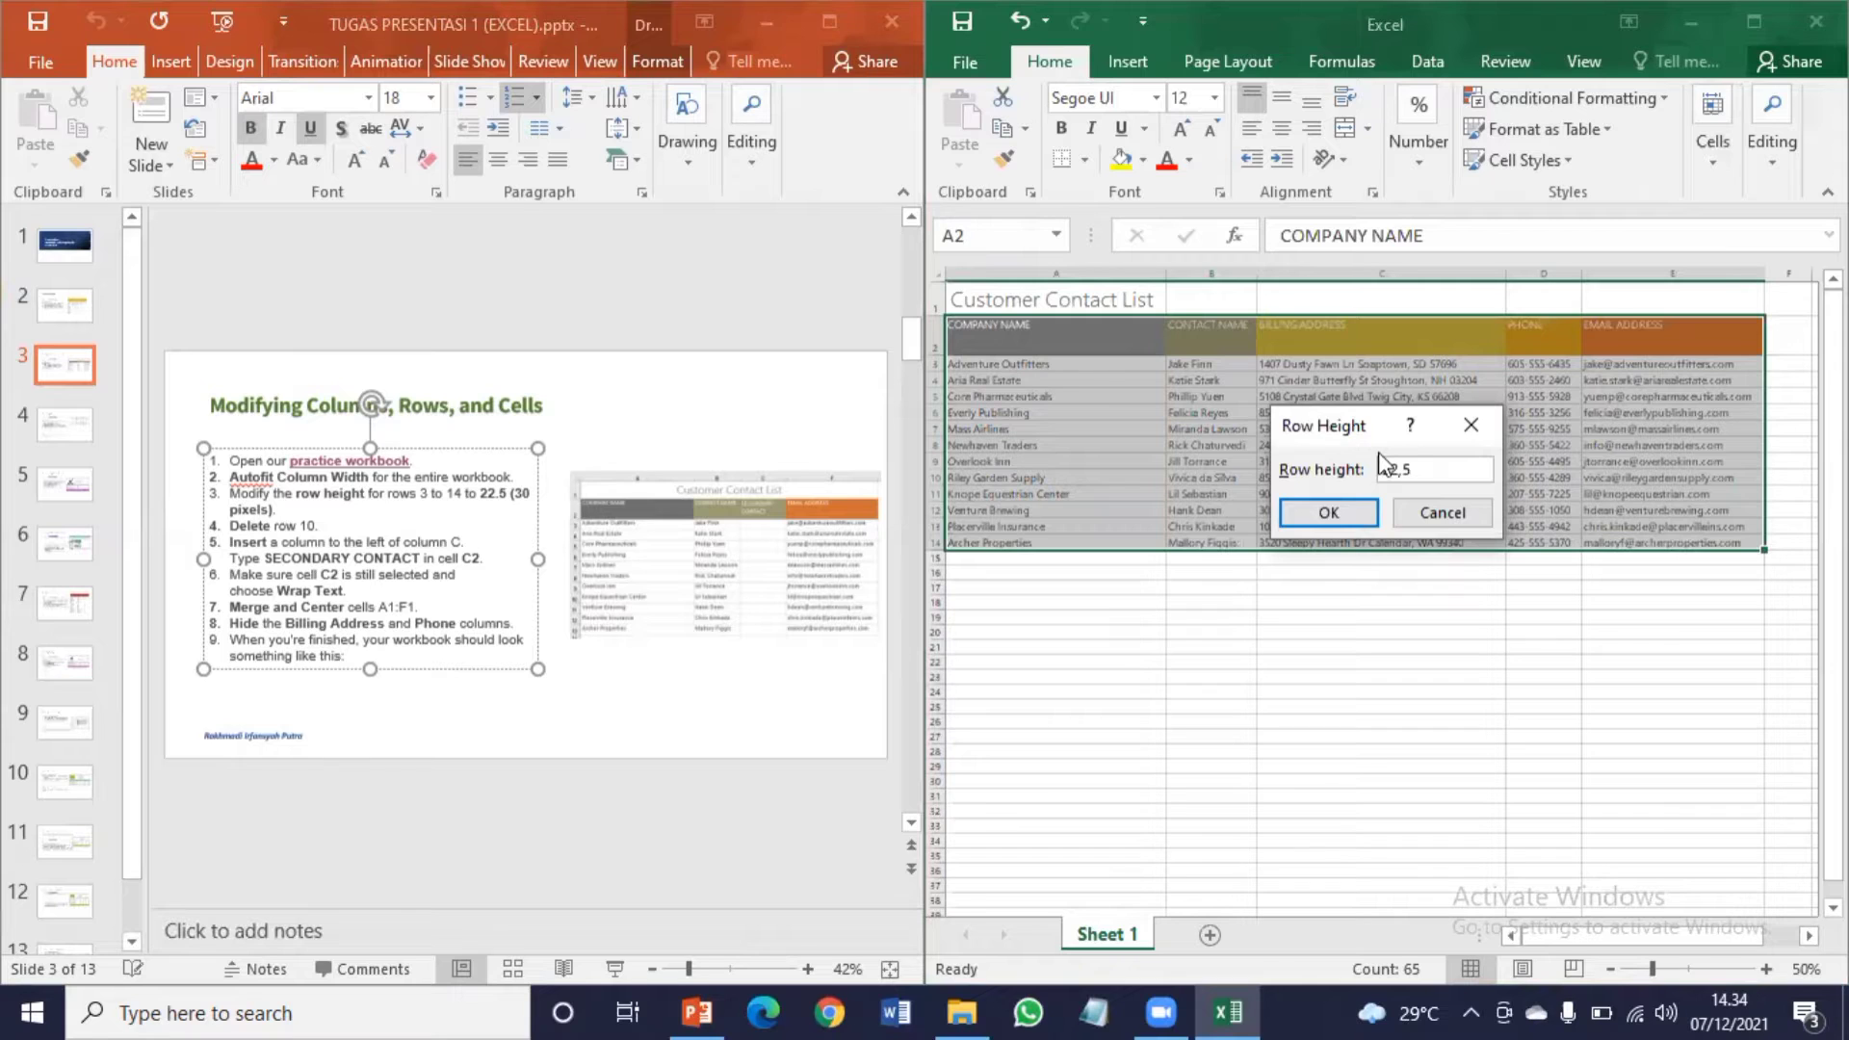
key(Return)
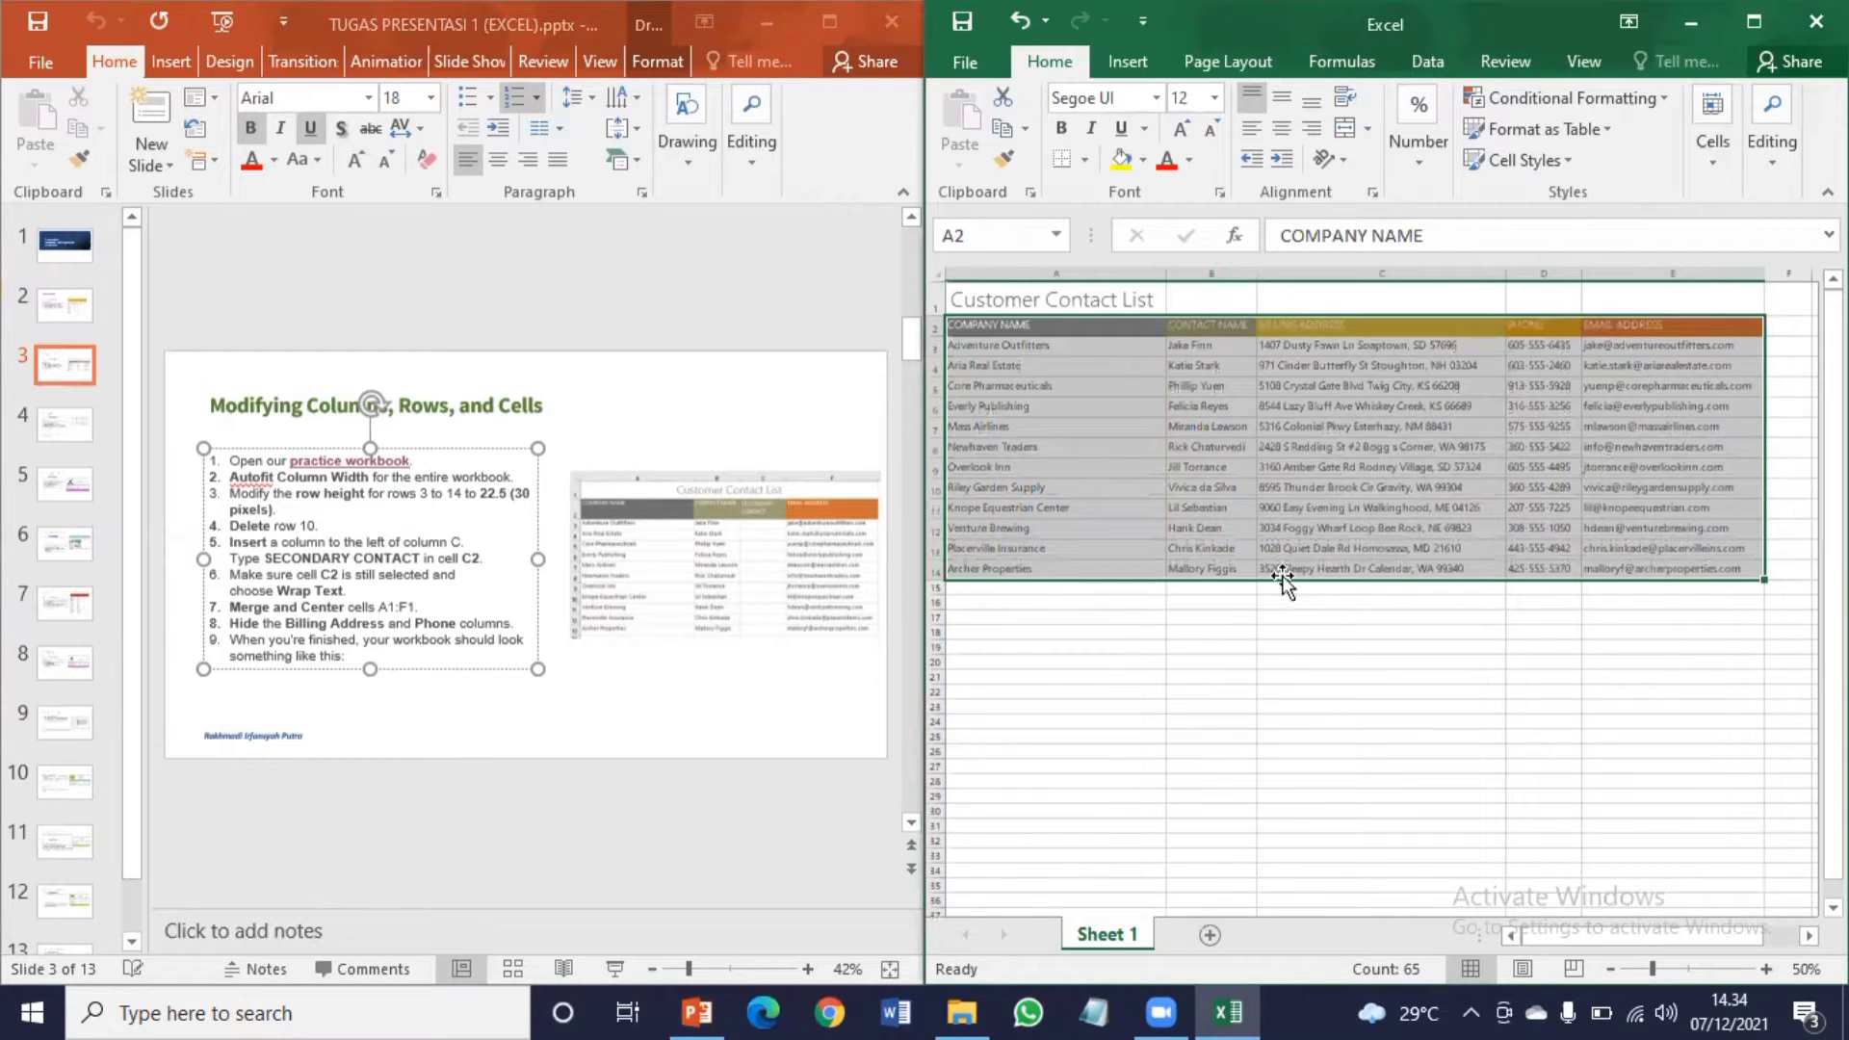
click(1187, 546)
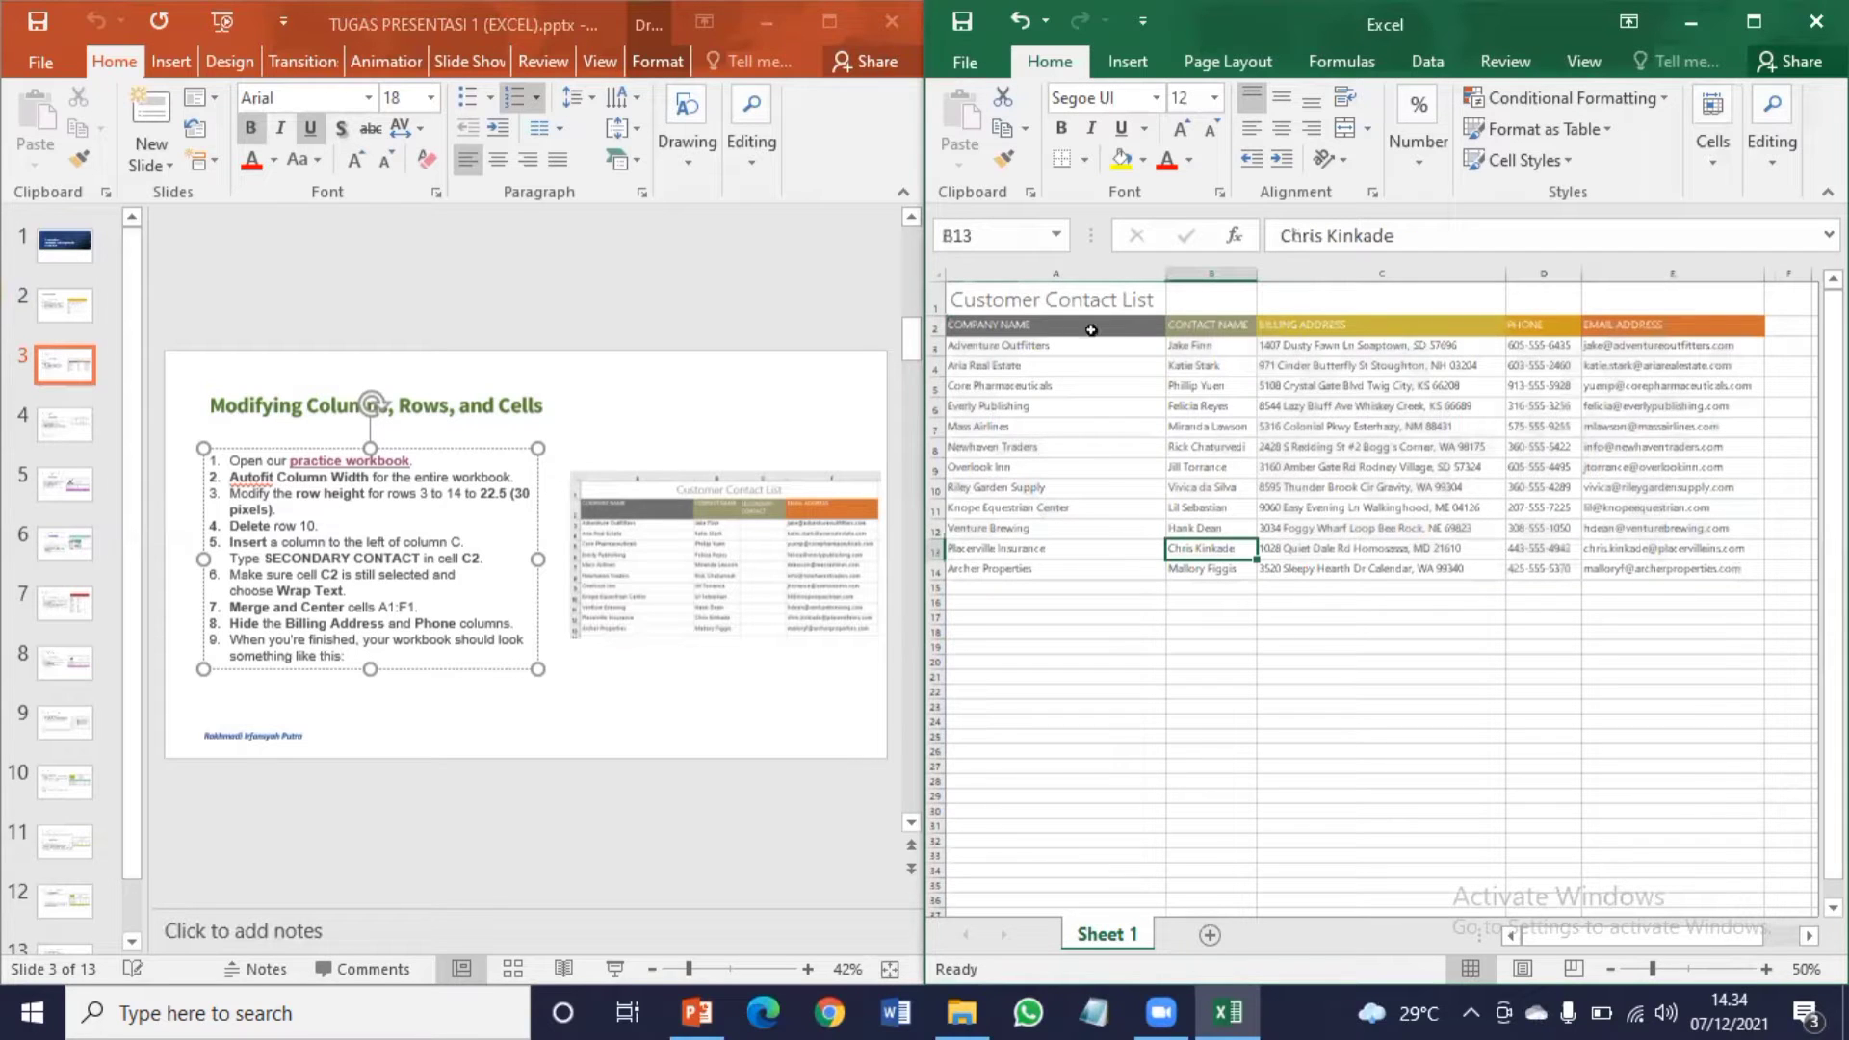
Step: Delete row 10, the Riley Garden Supply entry, from the customer contact list
click(929, 485)
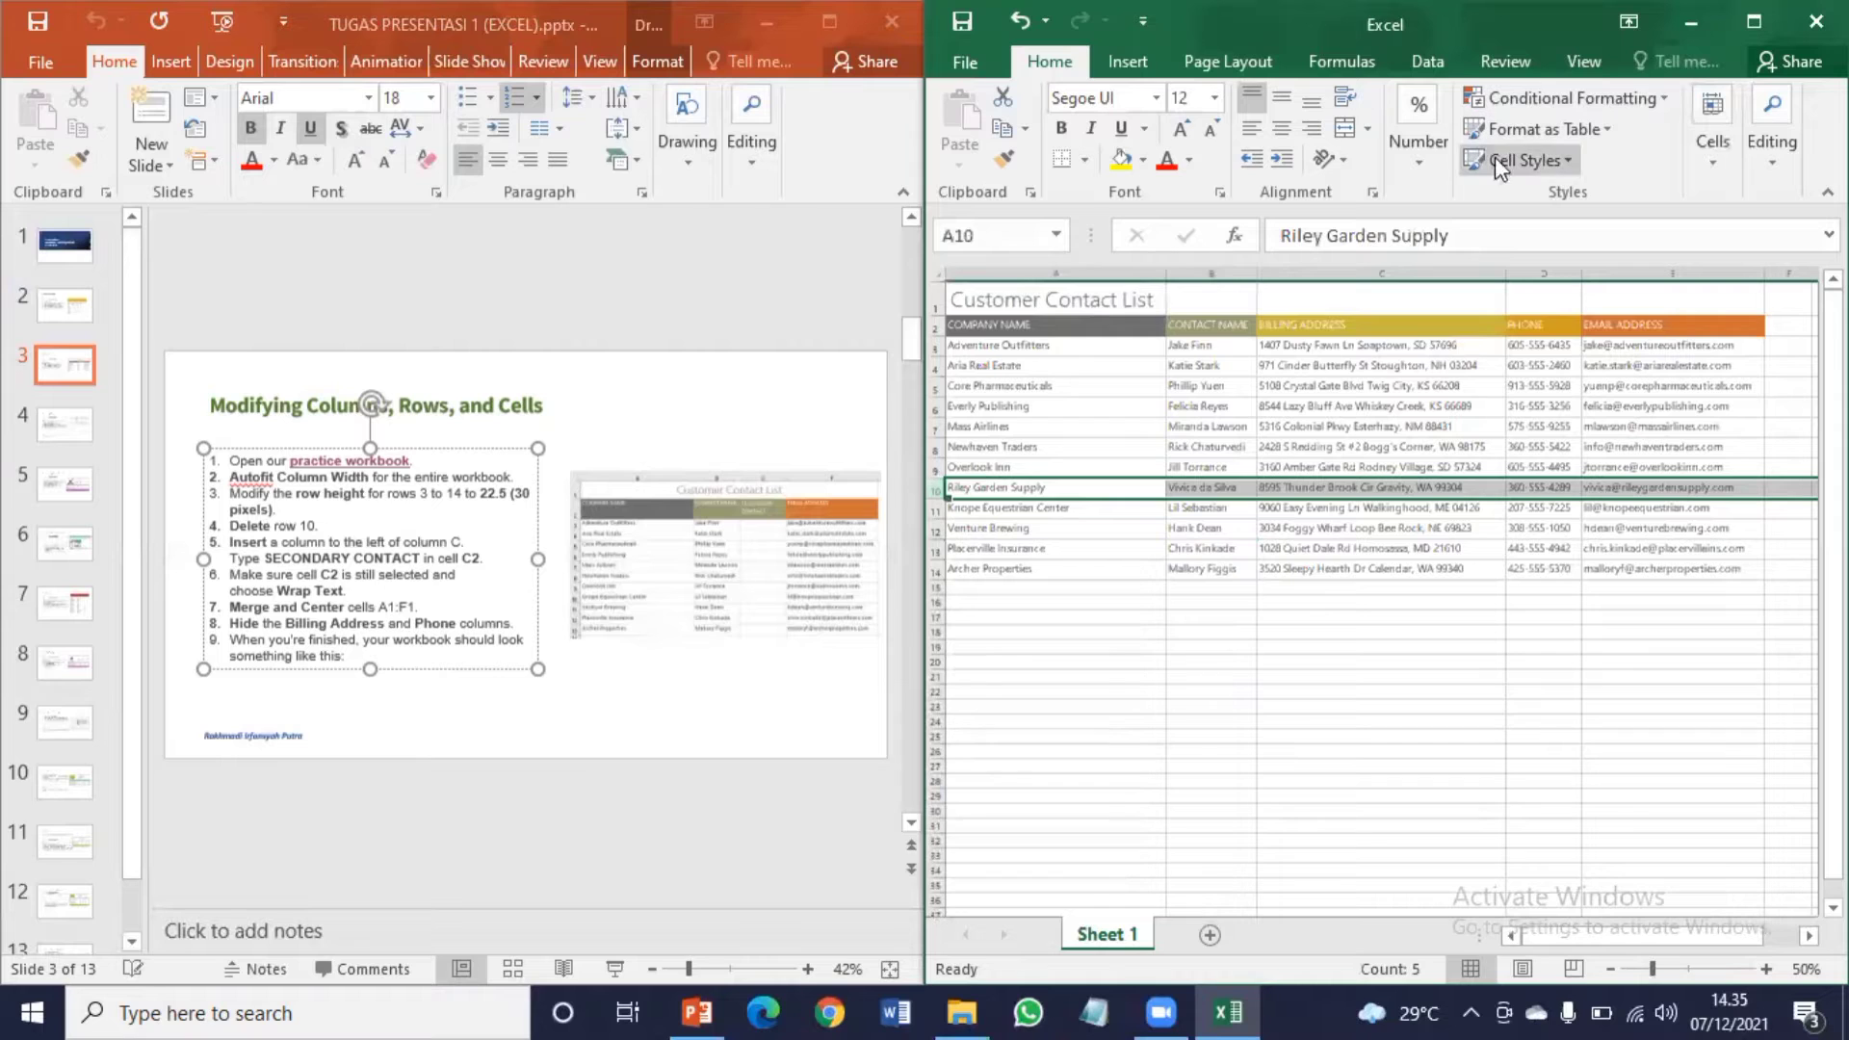
click(1716, 144)
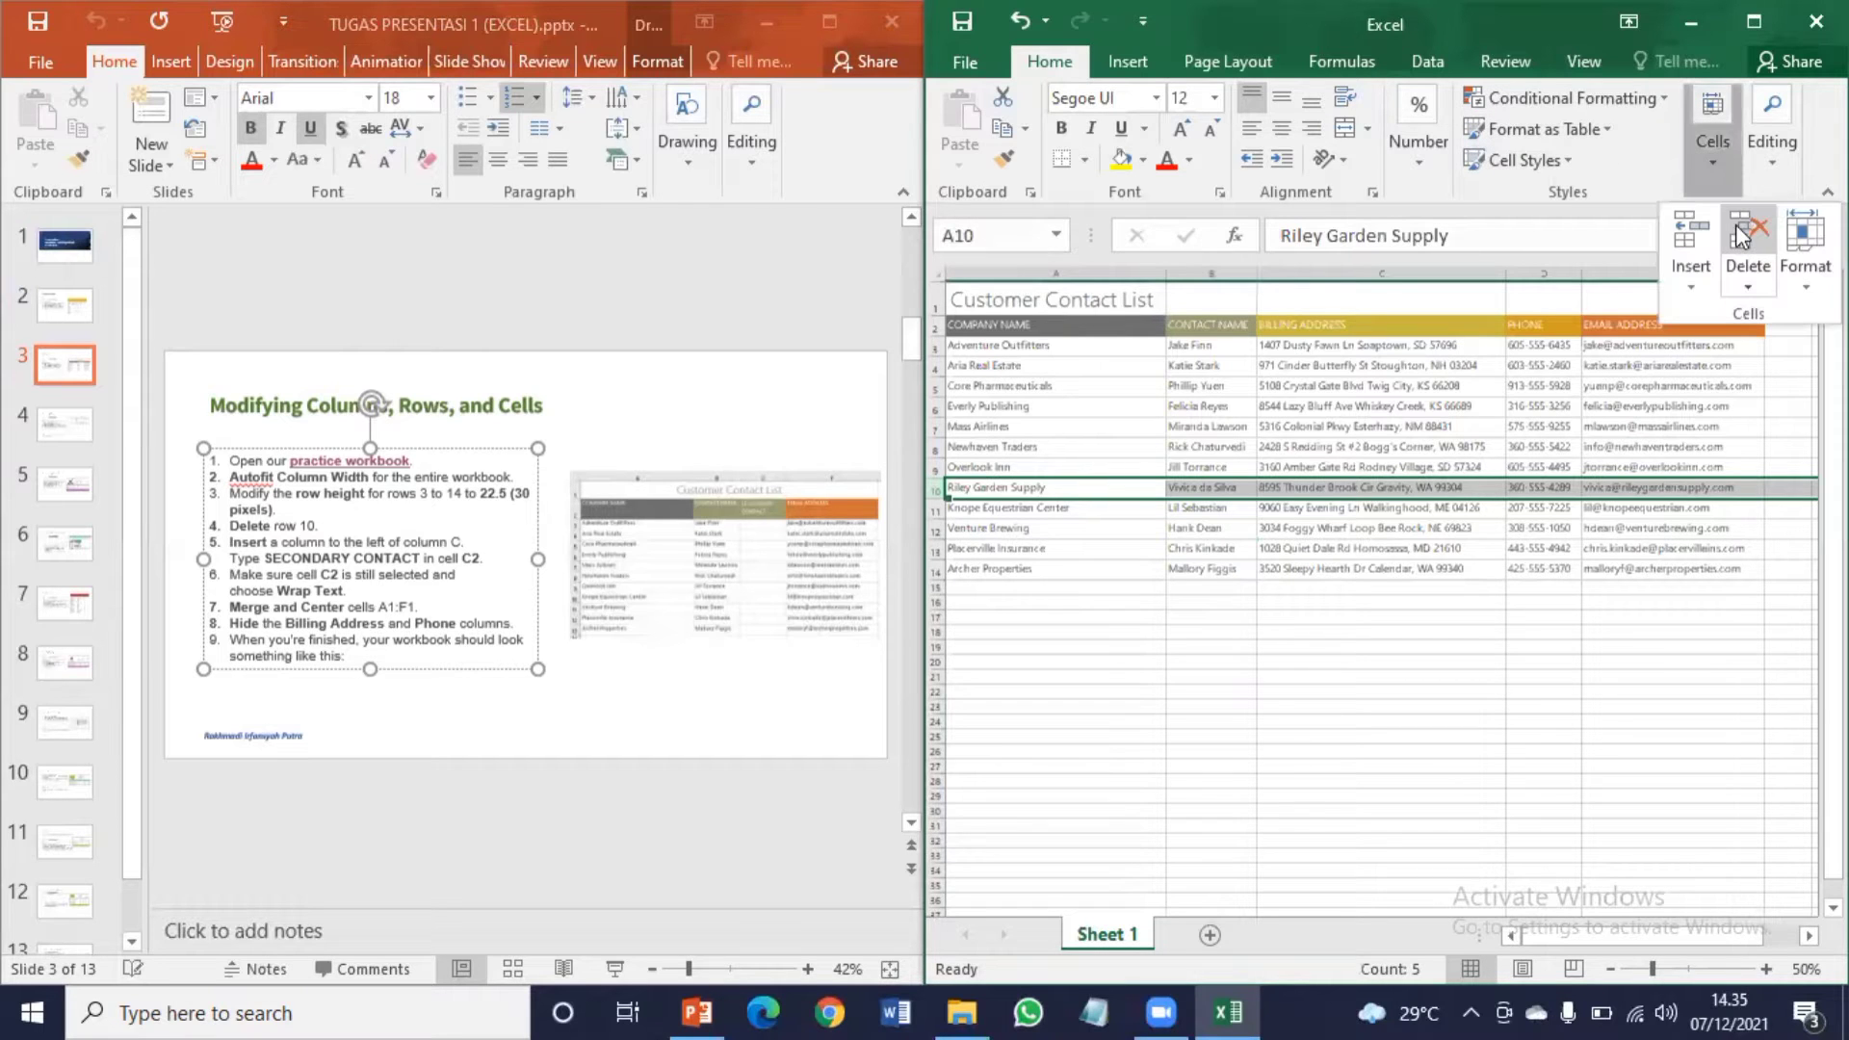
click(1738, 231)
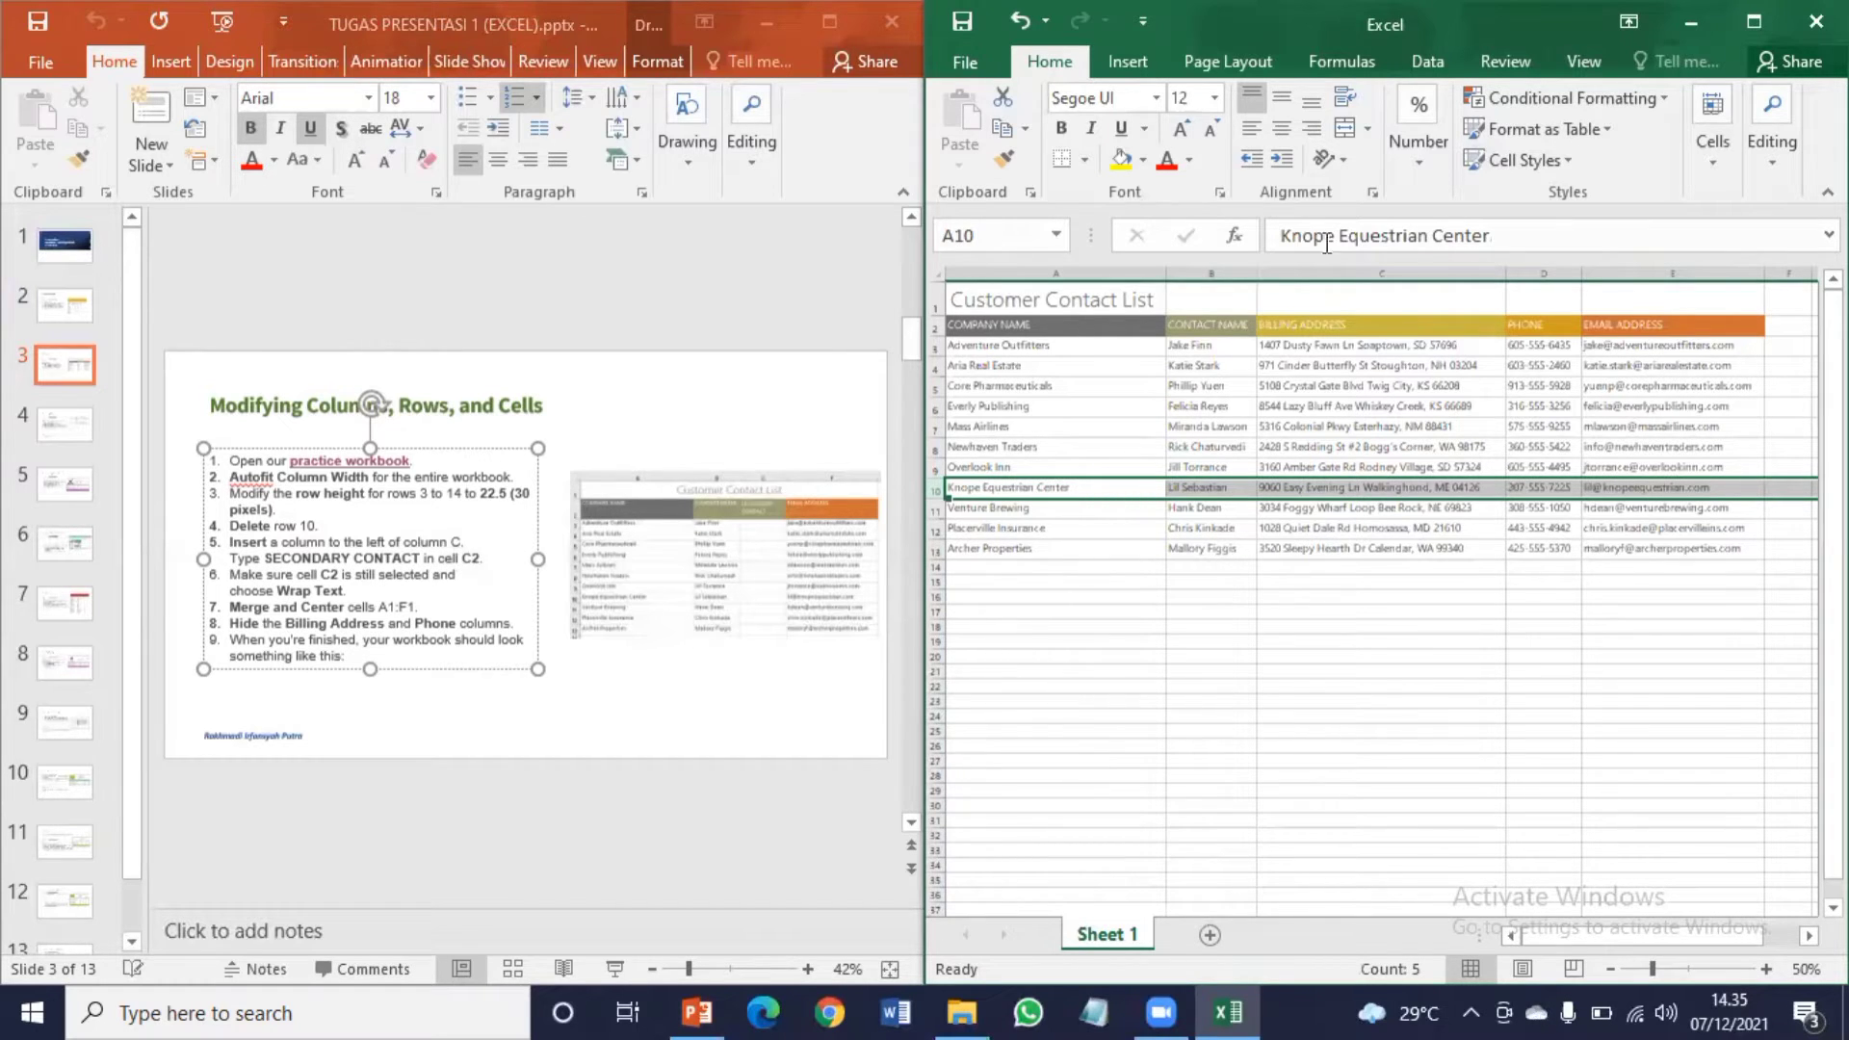
Step: Insert a new column before the Billing Address column, column C
click(1379, 273)
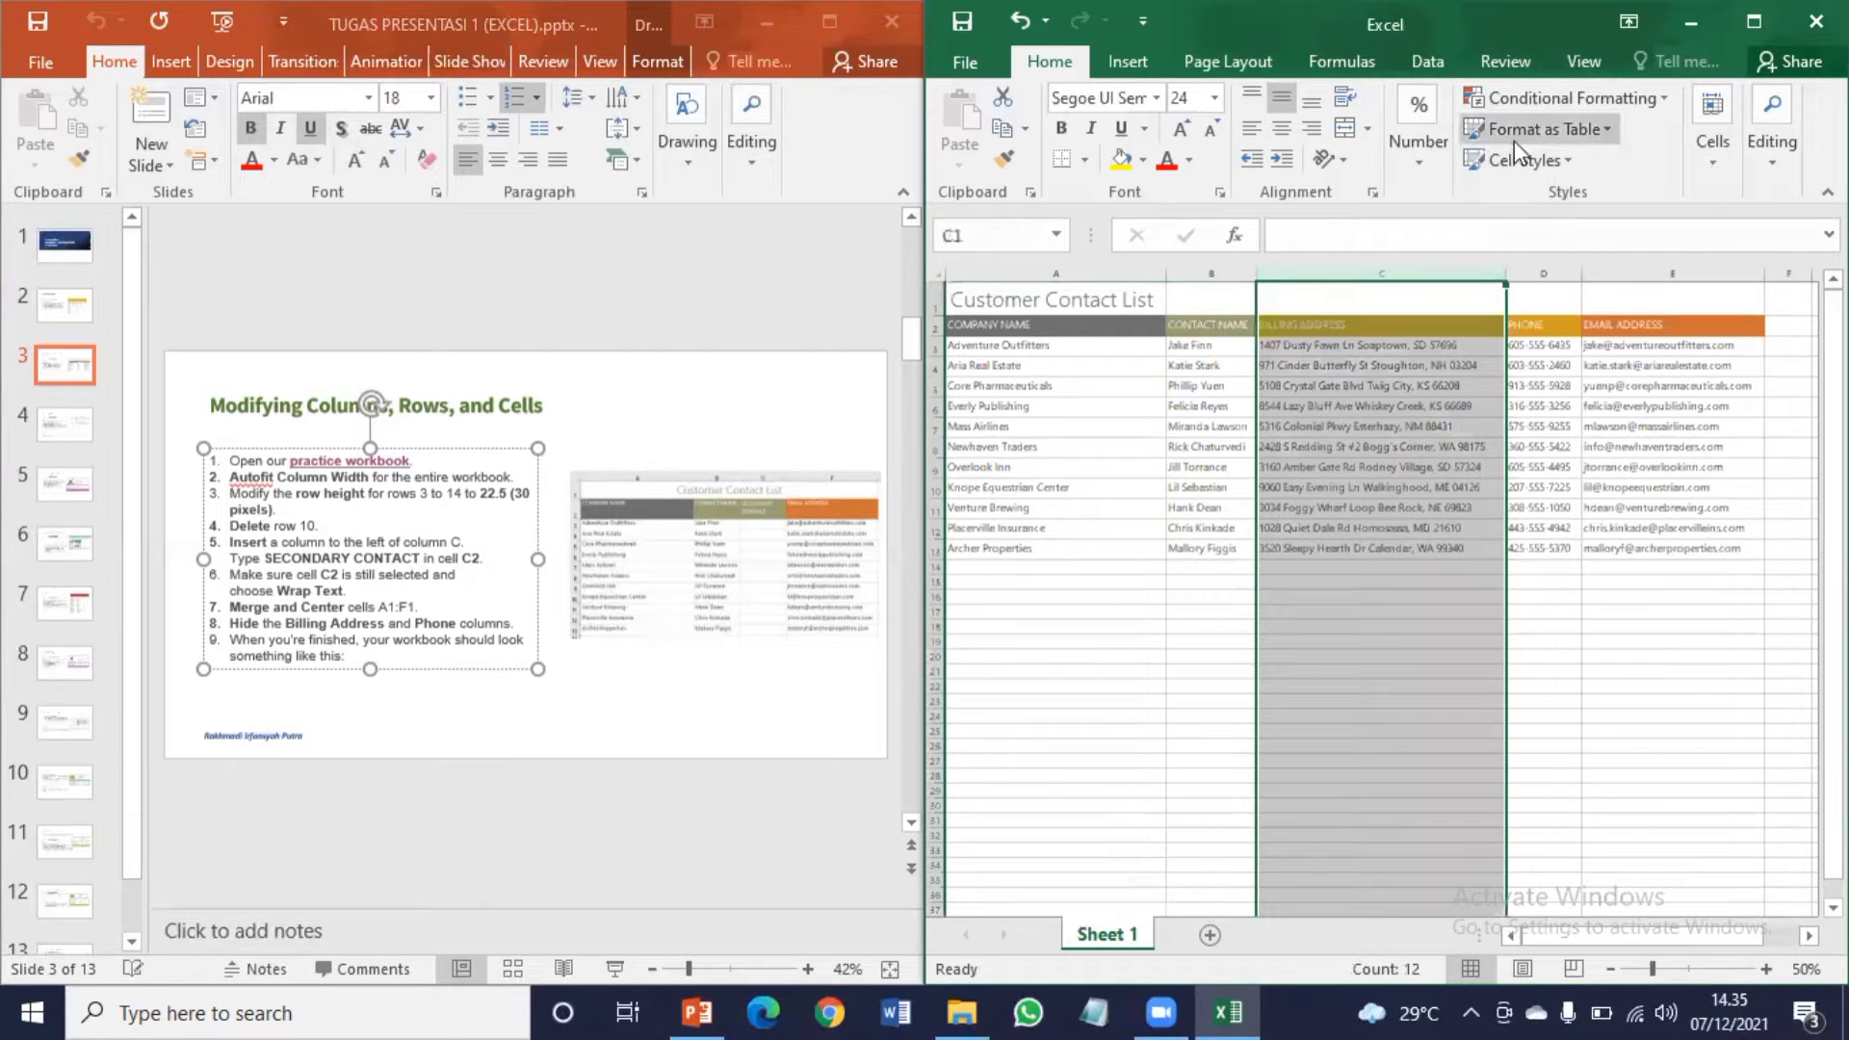
click(1714, 155)
click(1685, 223)
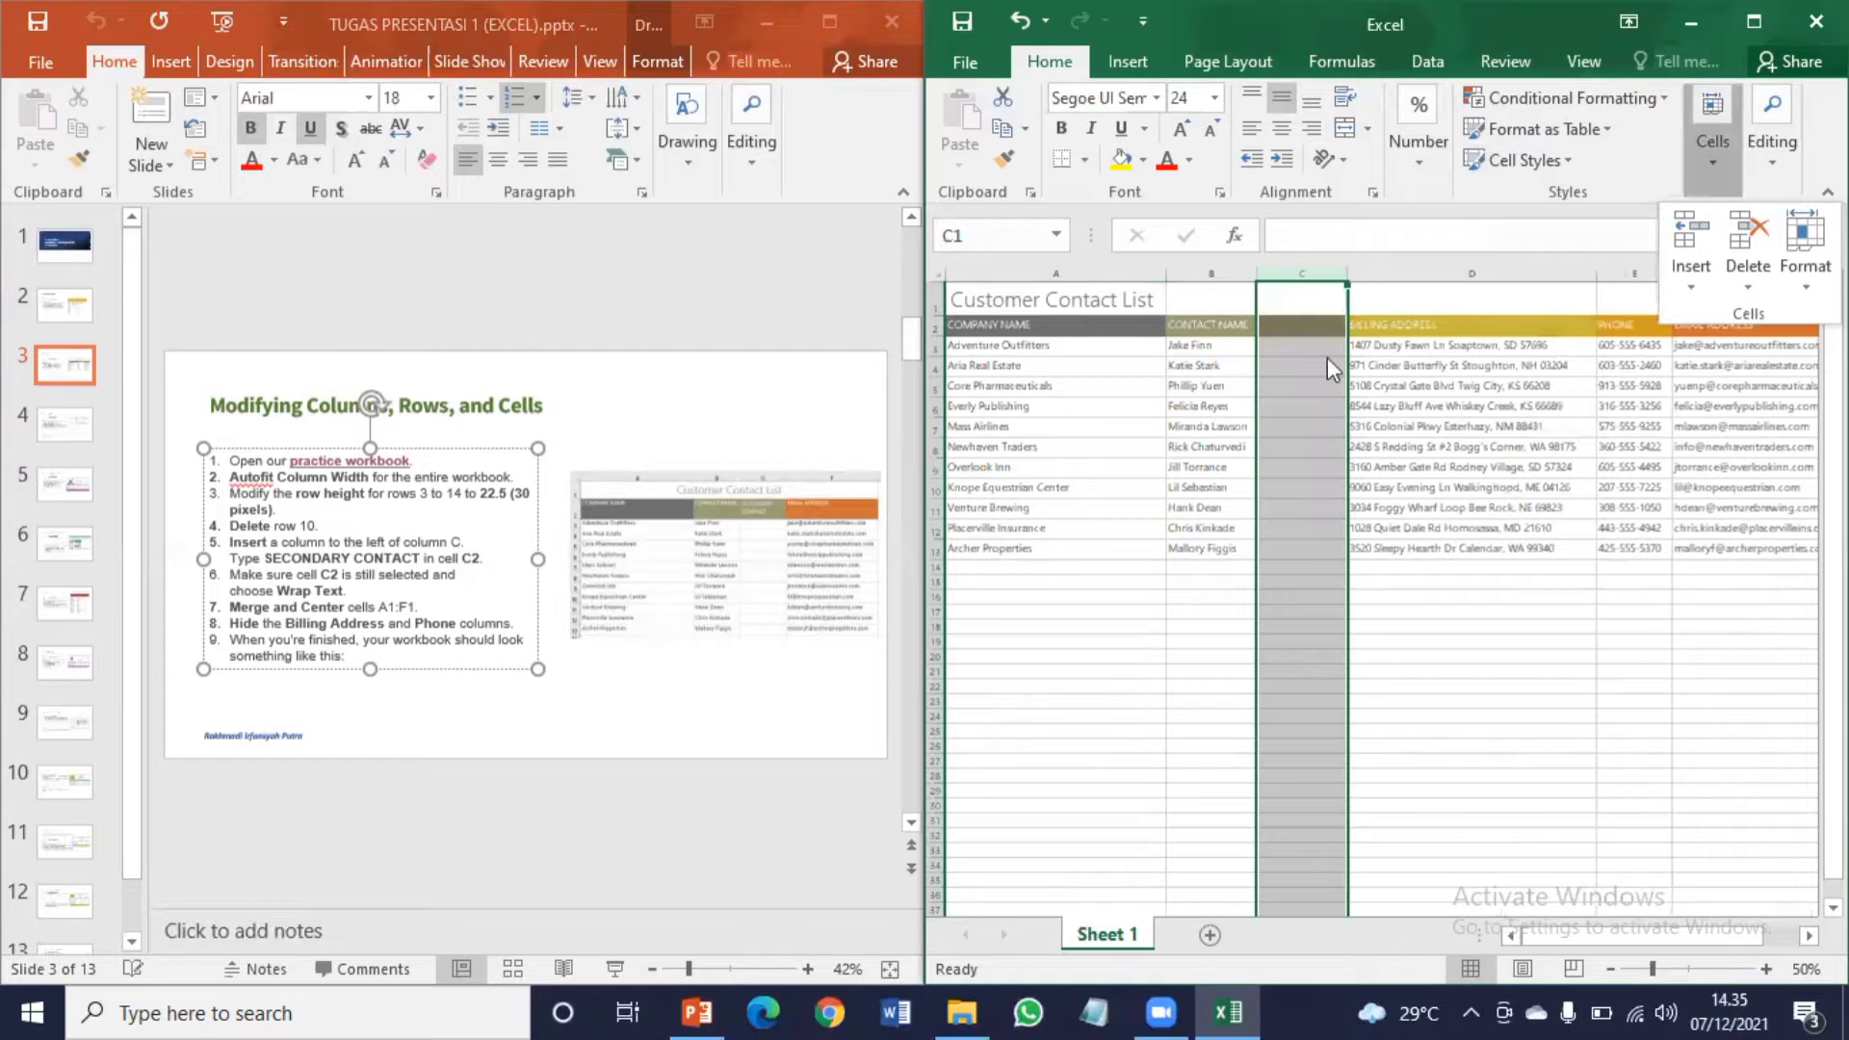
Step: Enter SECONDARY CONTACT as the header in cell C2 and apply Wrap Text to that cell
click(1296, 325)
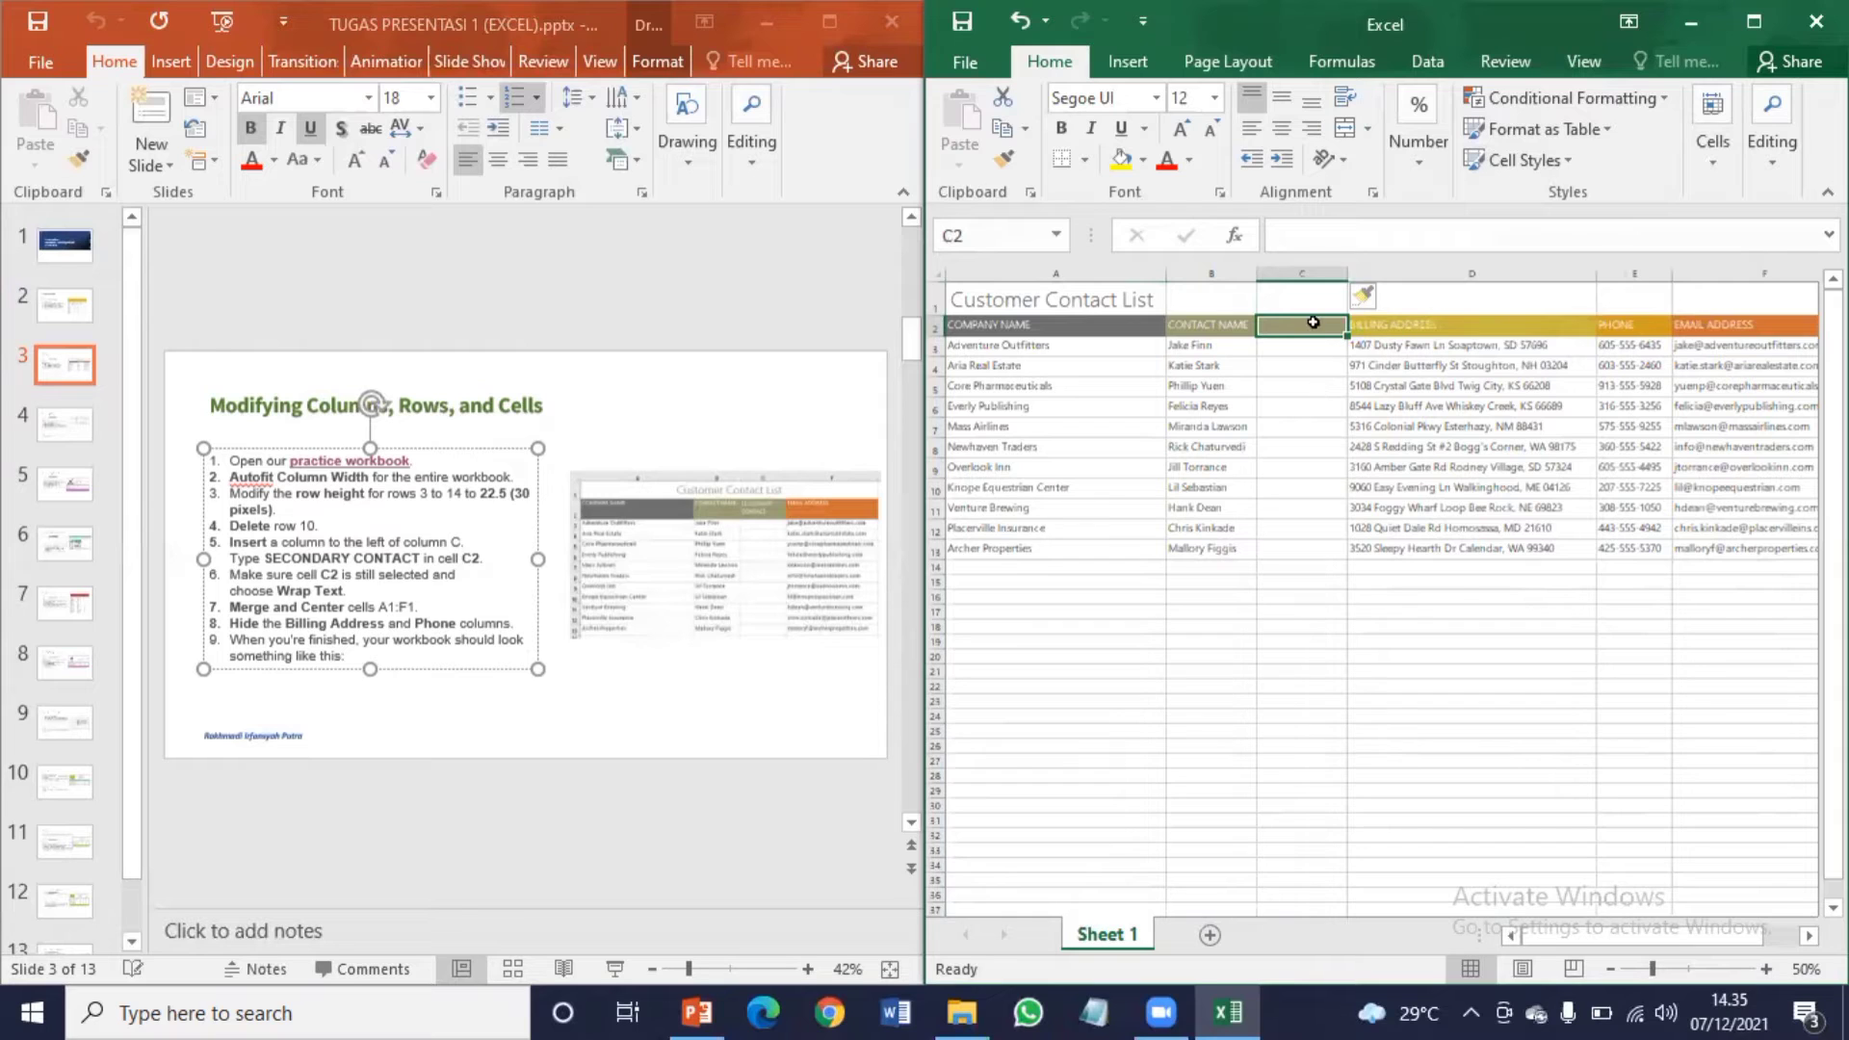
text(S)
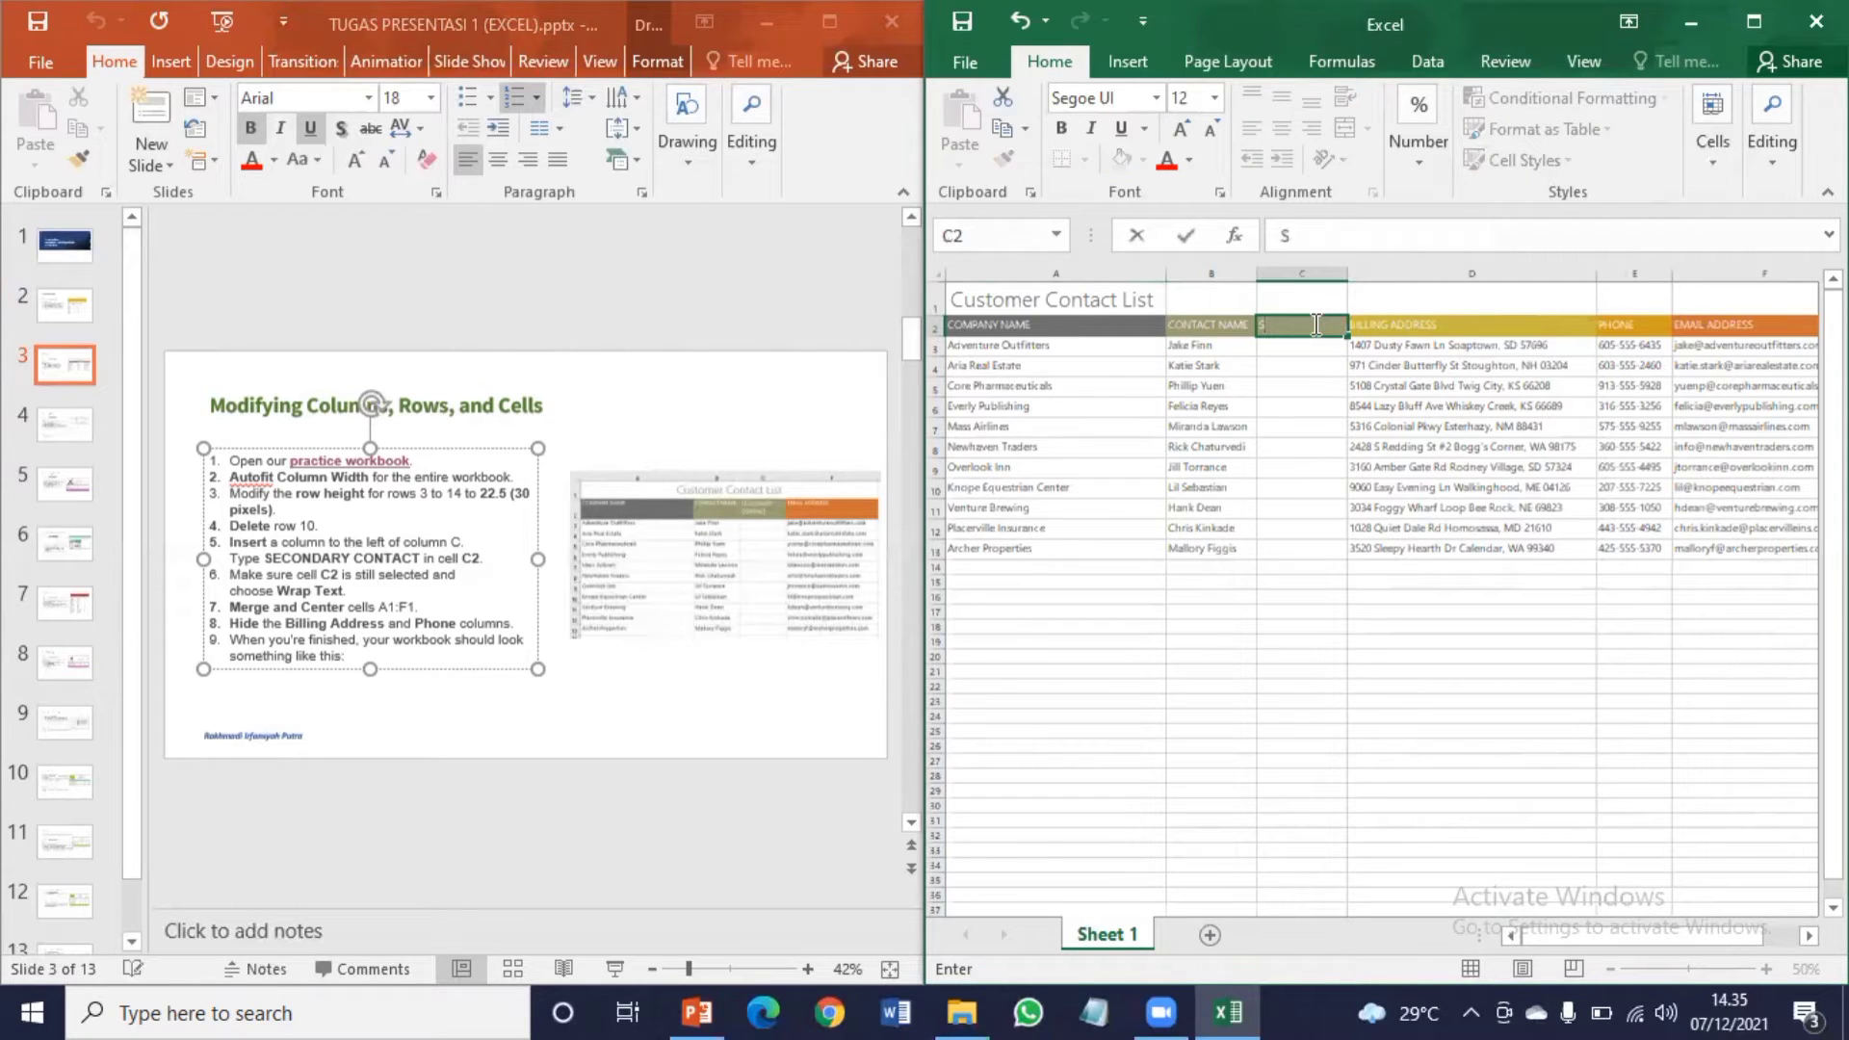
text(OR)
text(CONDARY CON)
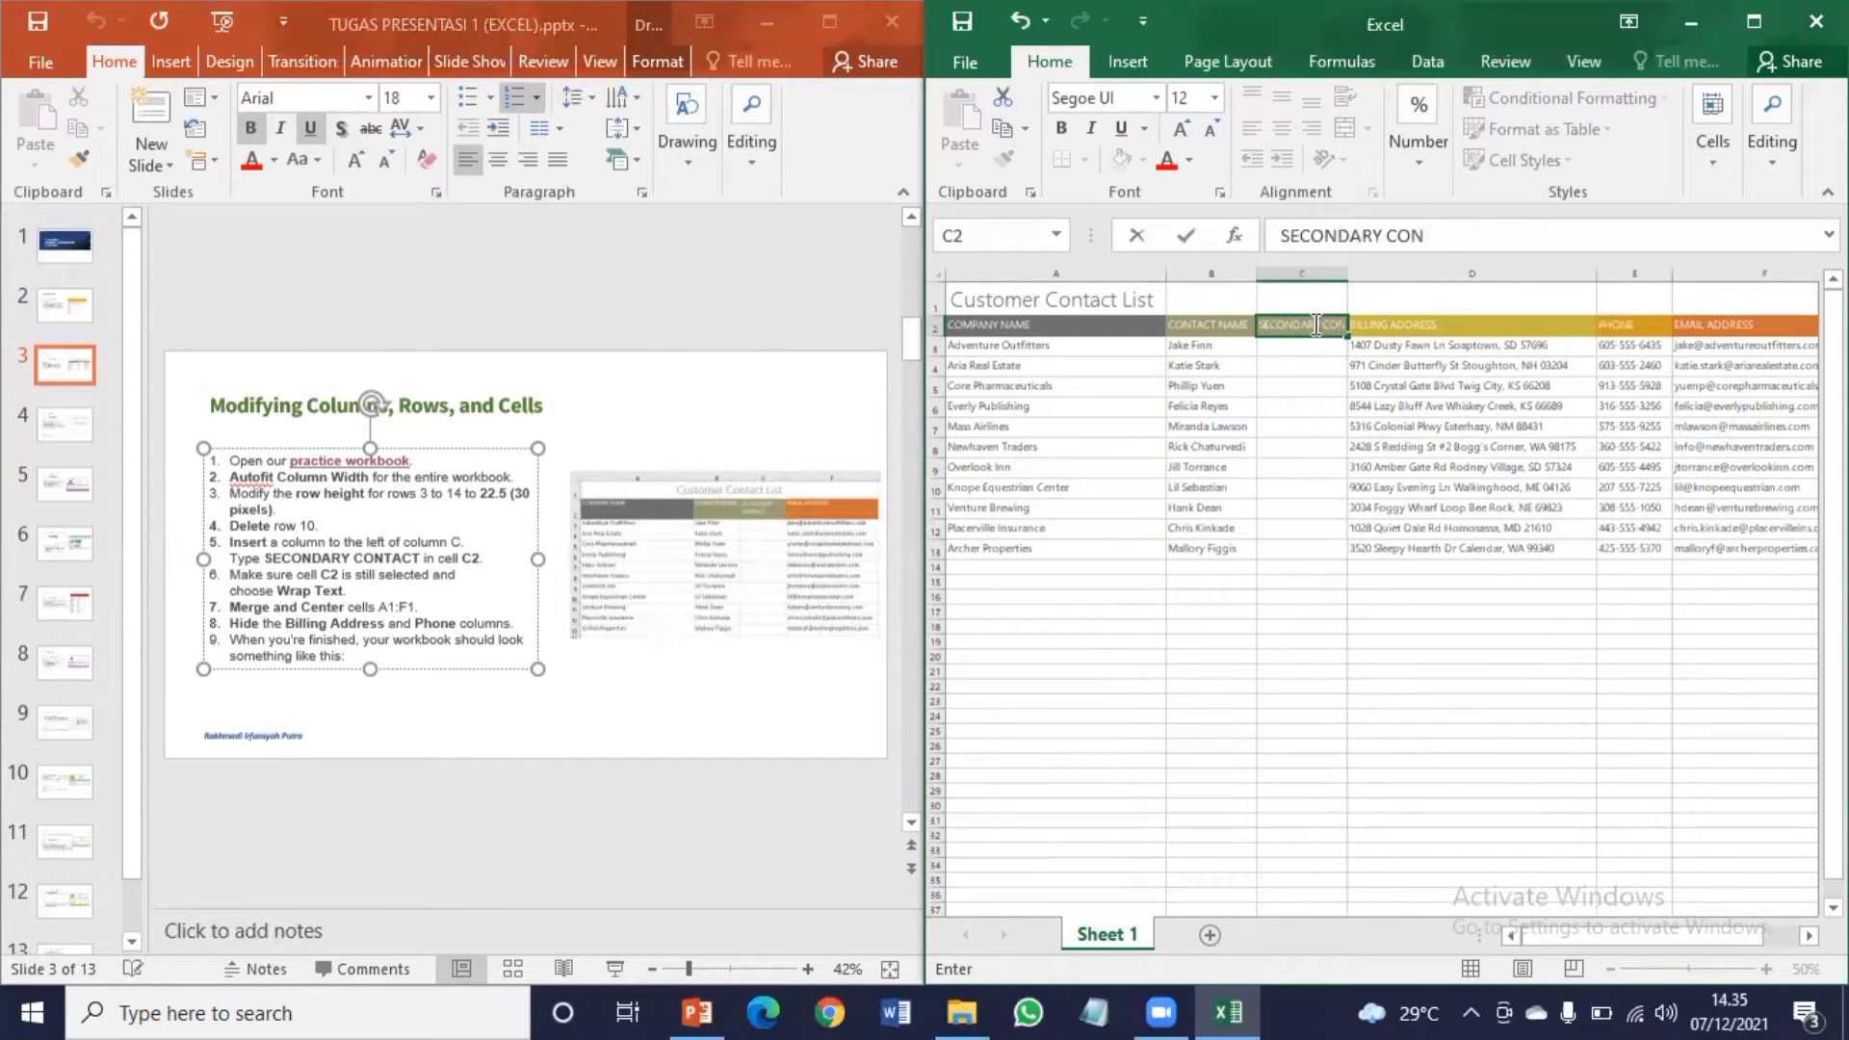
text(TACT)
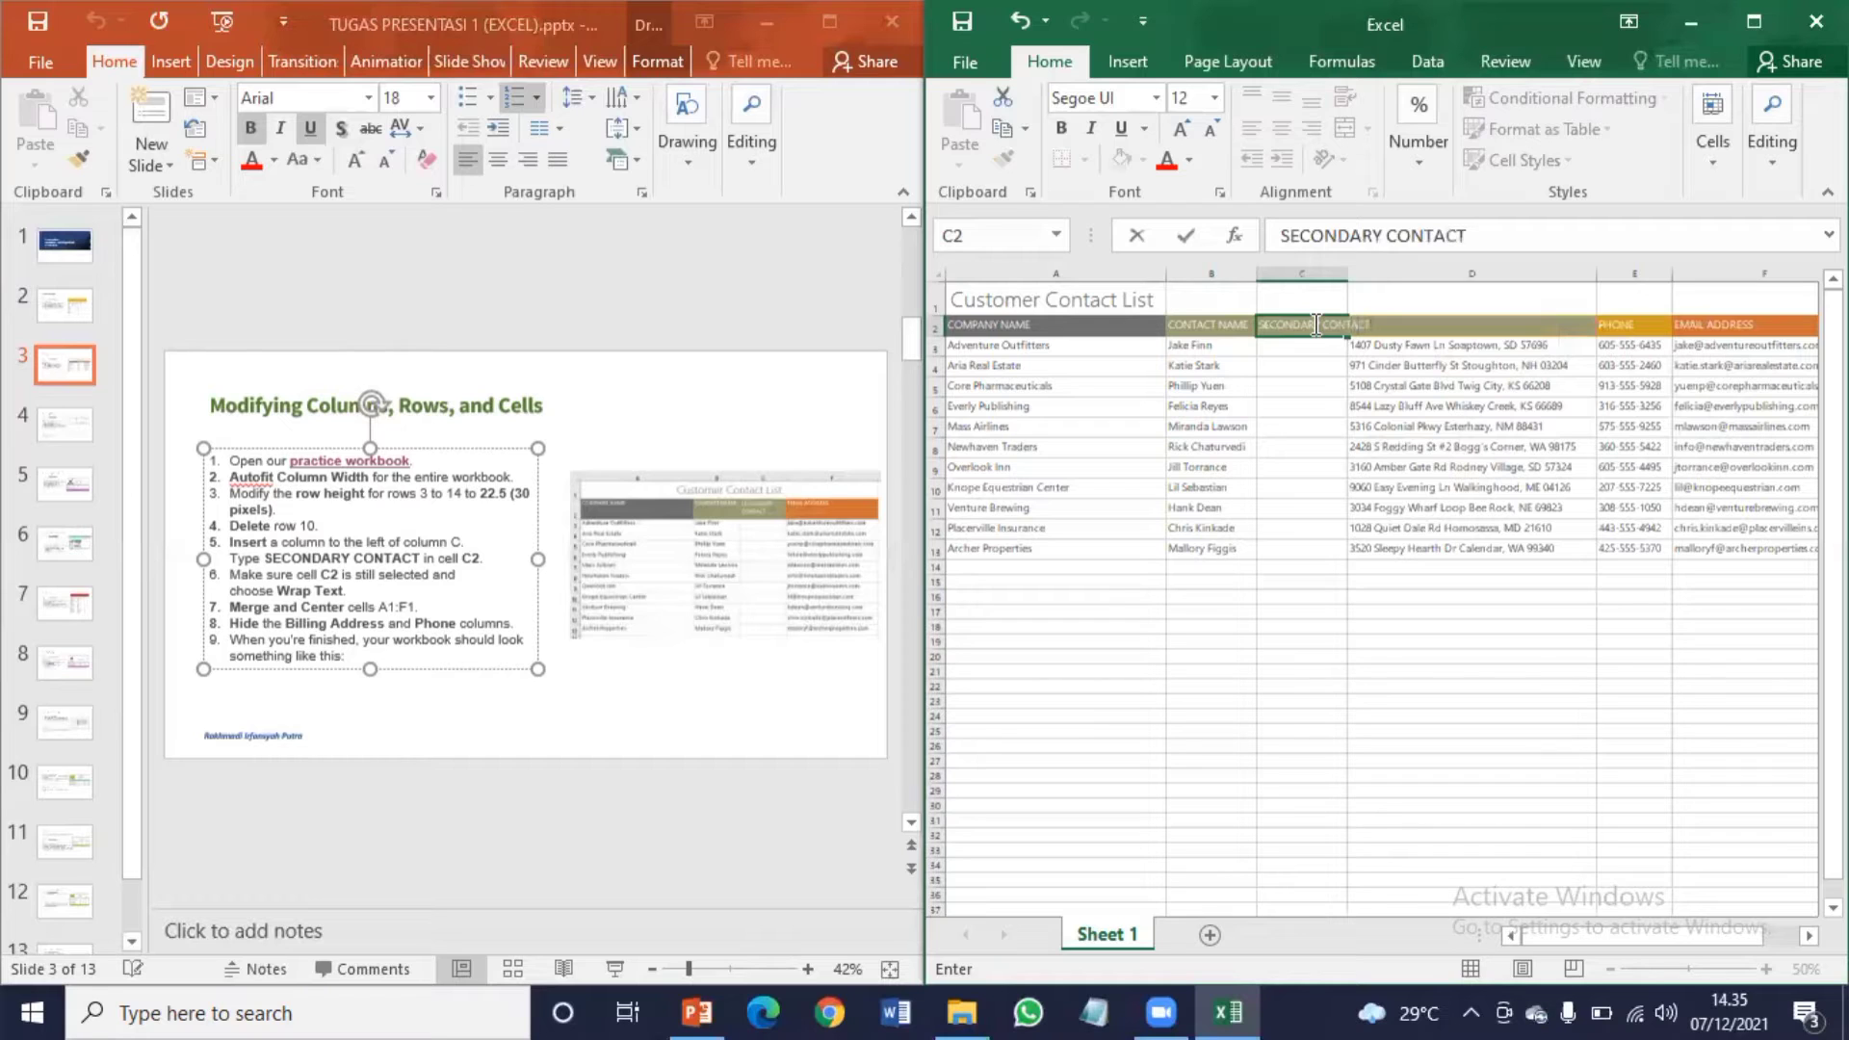
key(Return)
click(1308, 326)
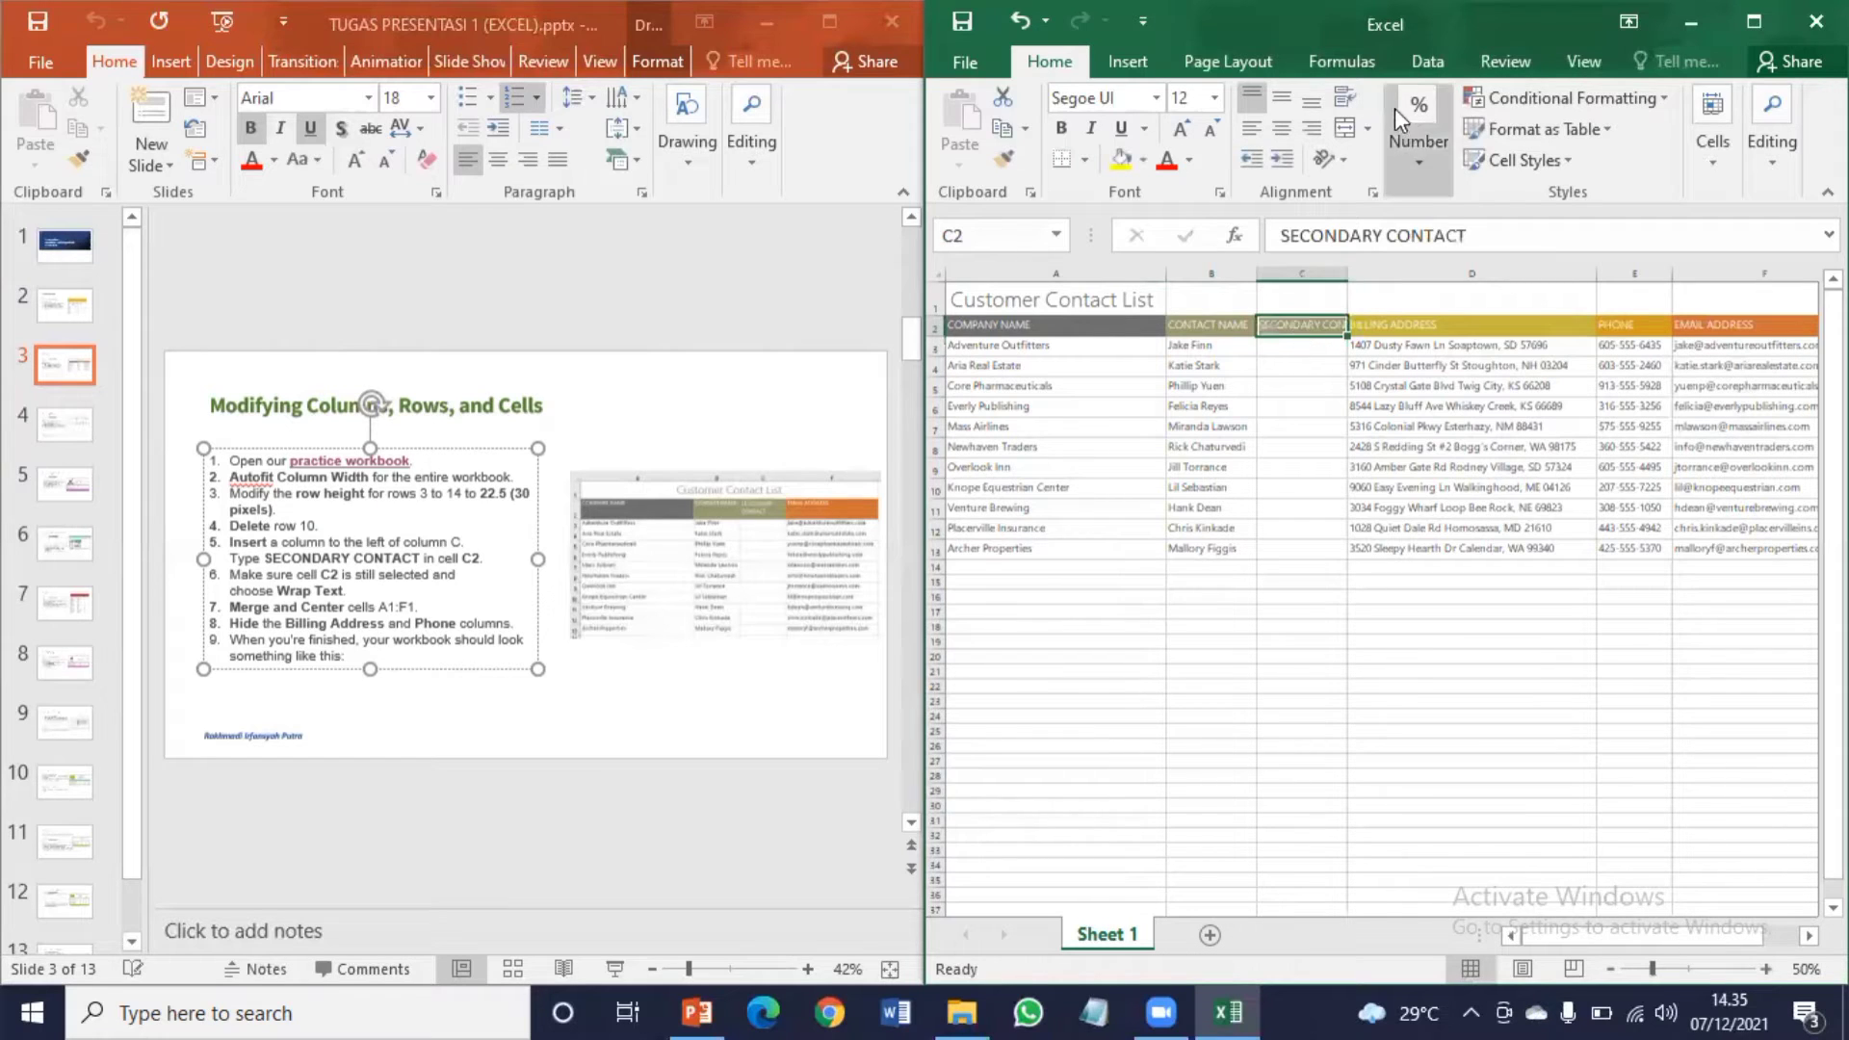
click(1346, 106)
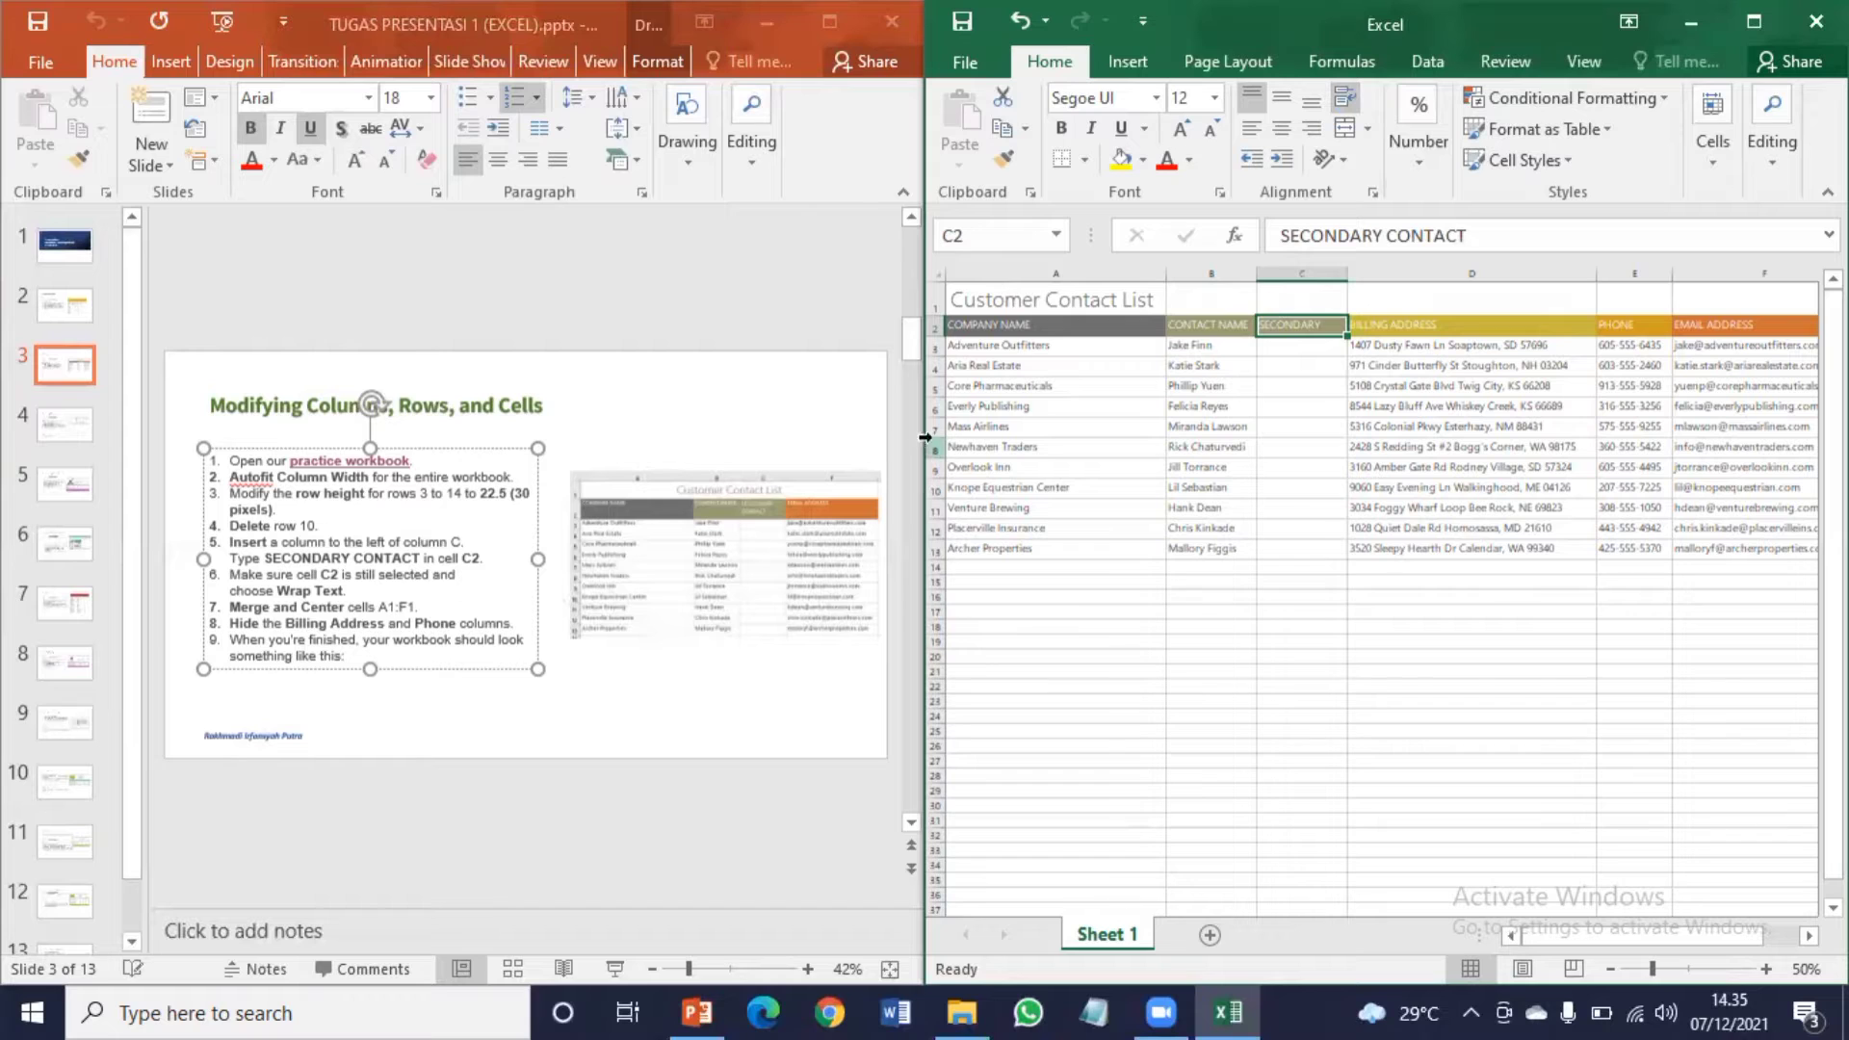
Step: Merge and center the Customer Contact List title across cells A1:F1
drag(1012, 303, 1779, 303)
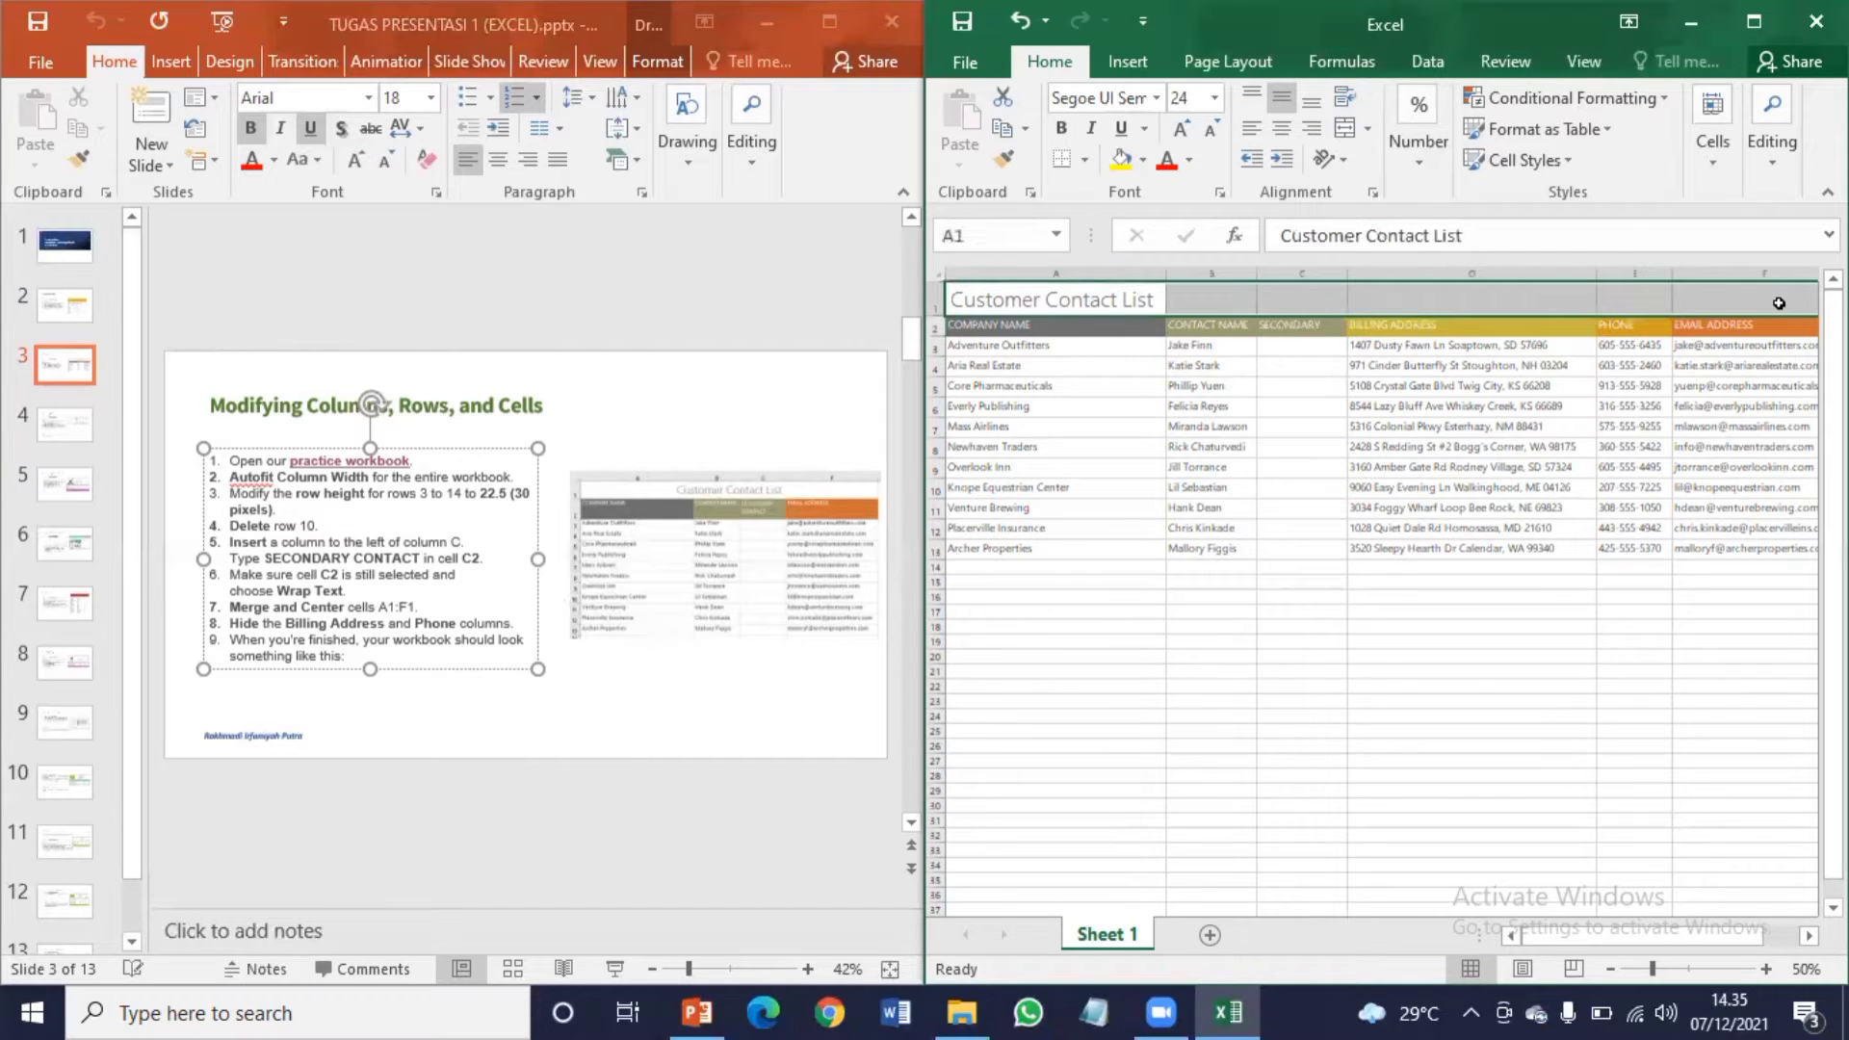
click(1345, 135)
click(1285, 374)
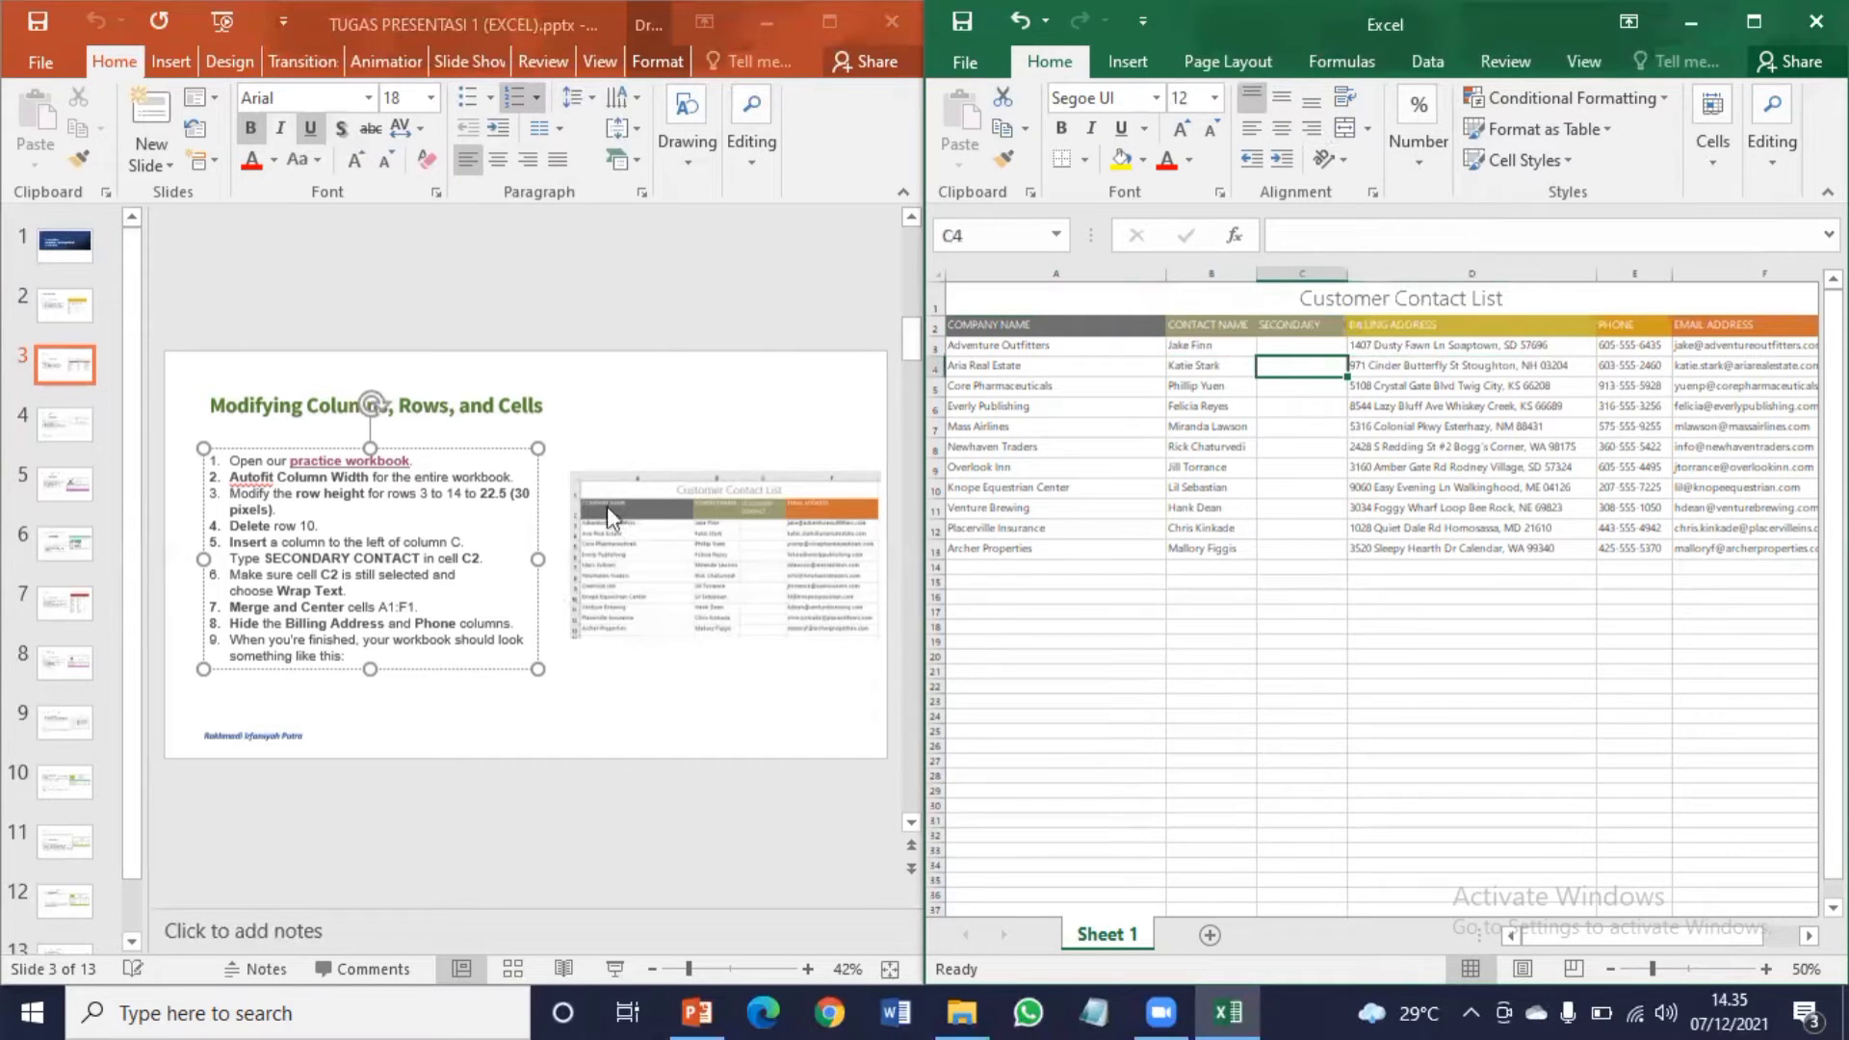
Step: Try Merge and Center on the SECONDARY CONTACT header cell C2
click(1302, 324)
click(1345, 131)
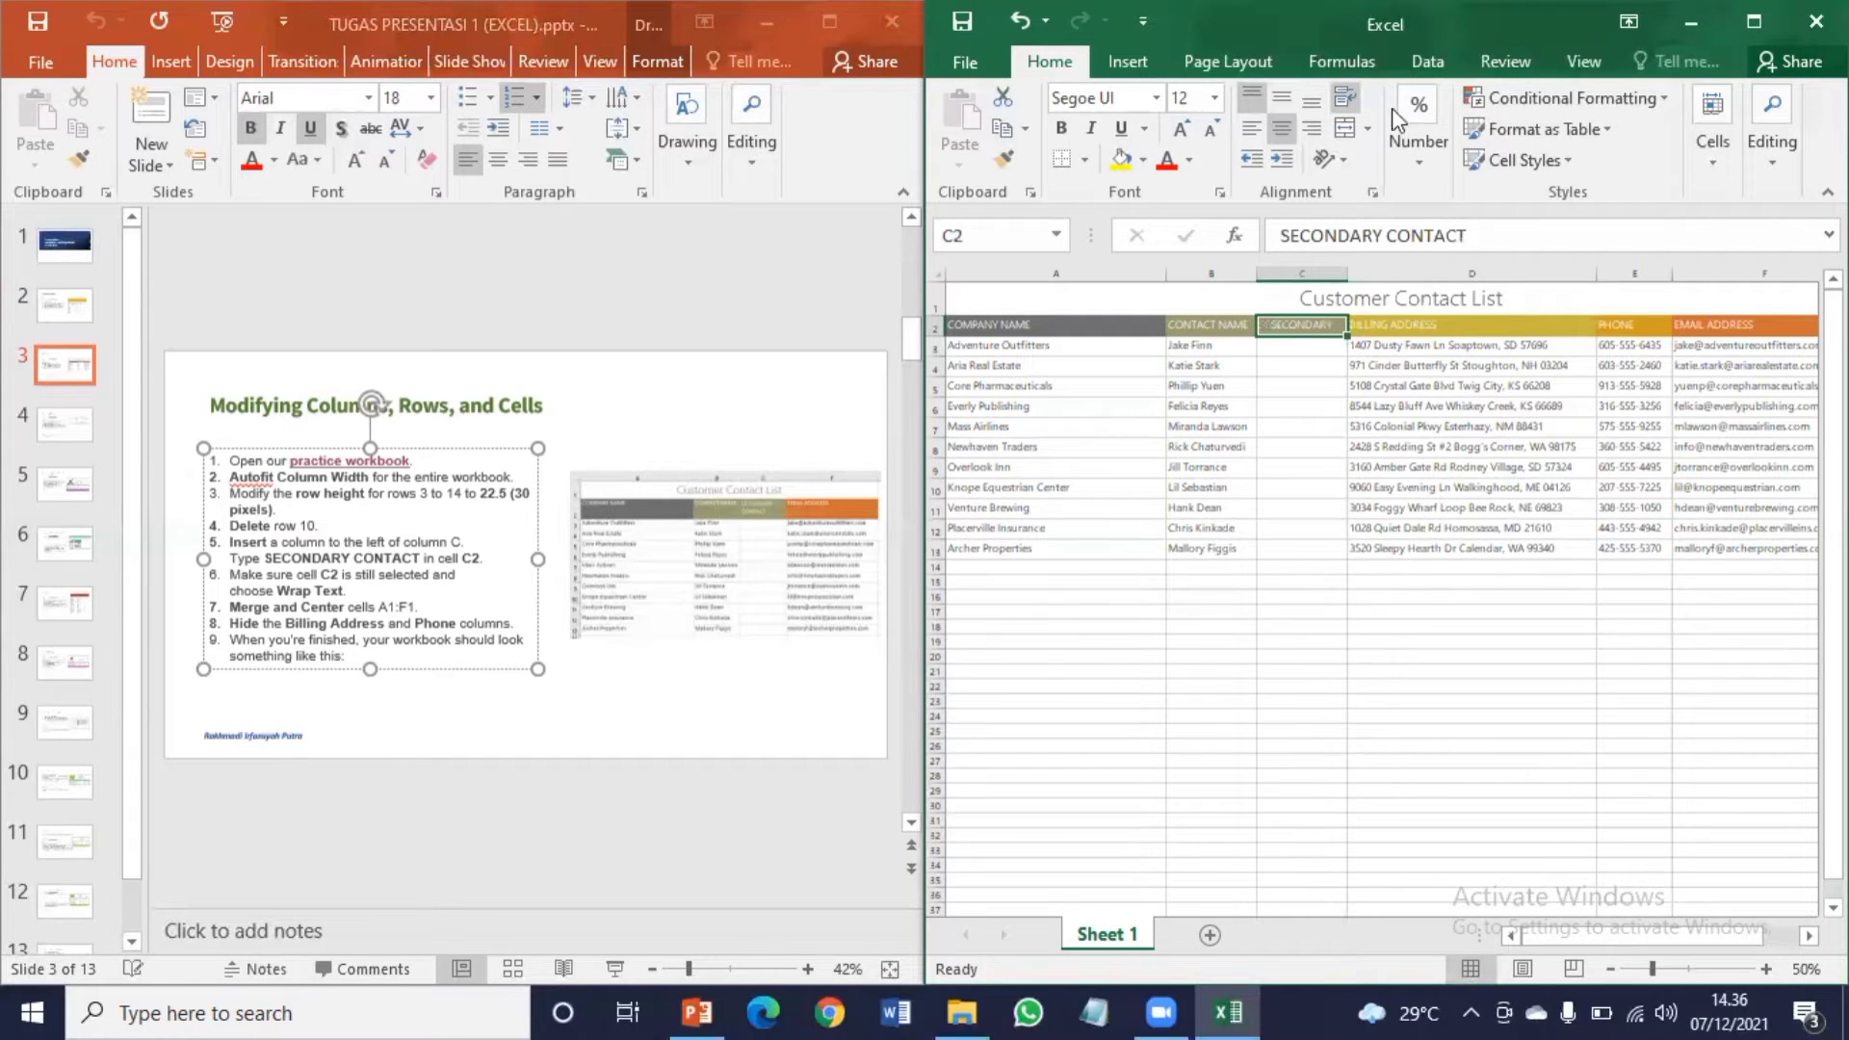
Step: Hide the Billing Address and Phone columns, D and E, and close the workbook without saving
click(1457, 268)
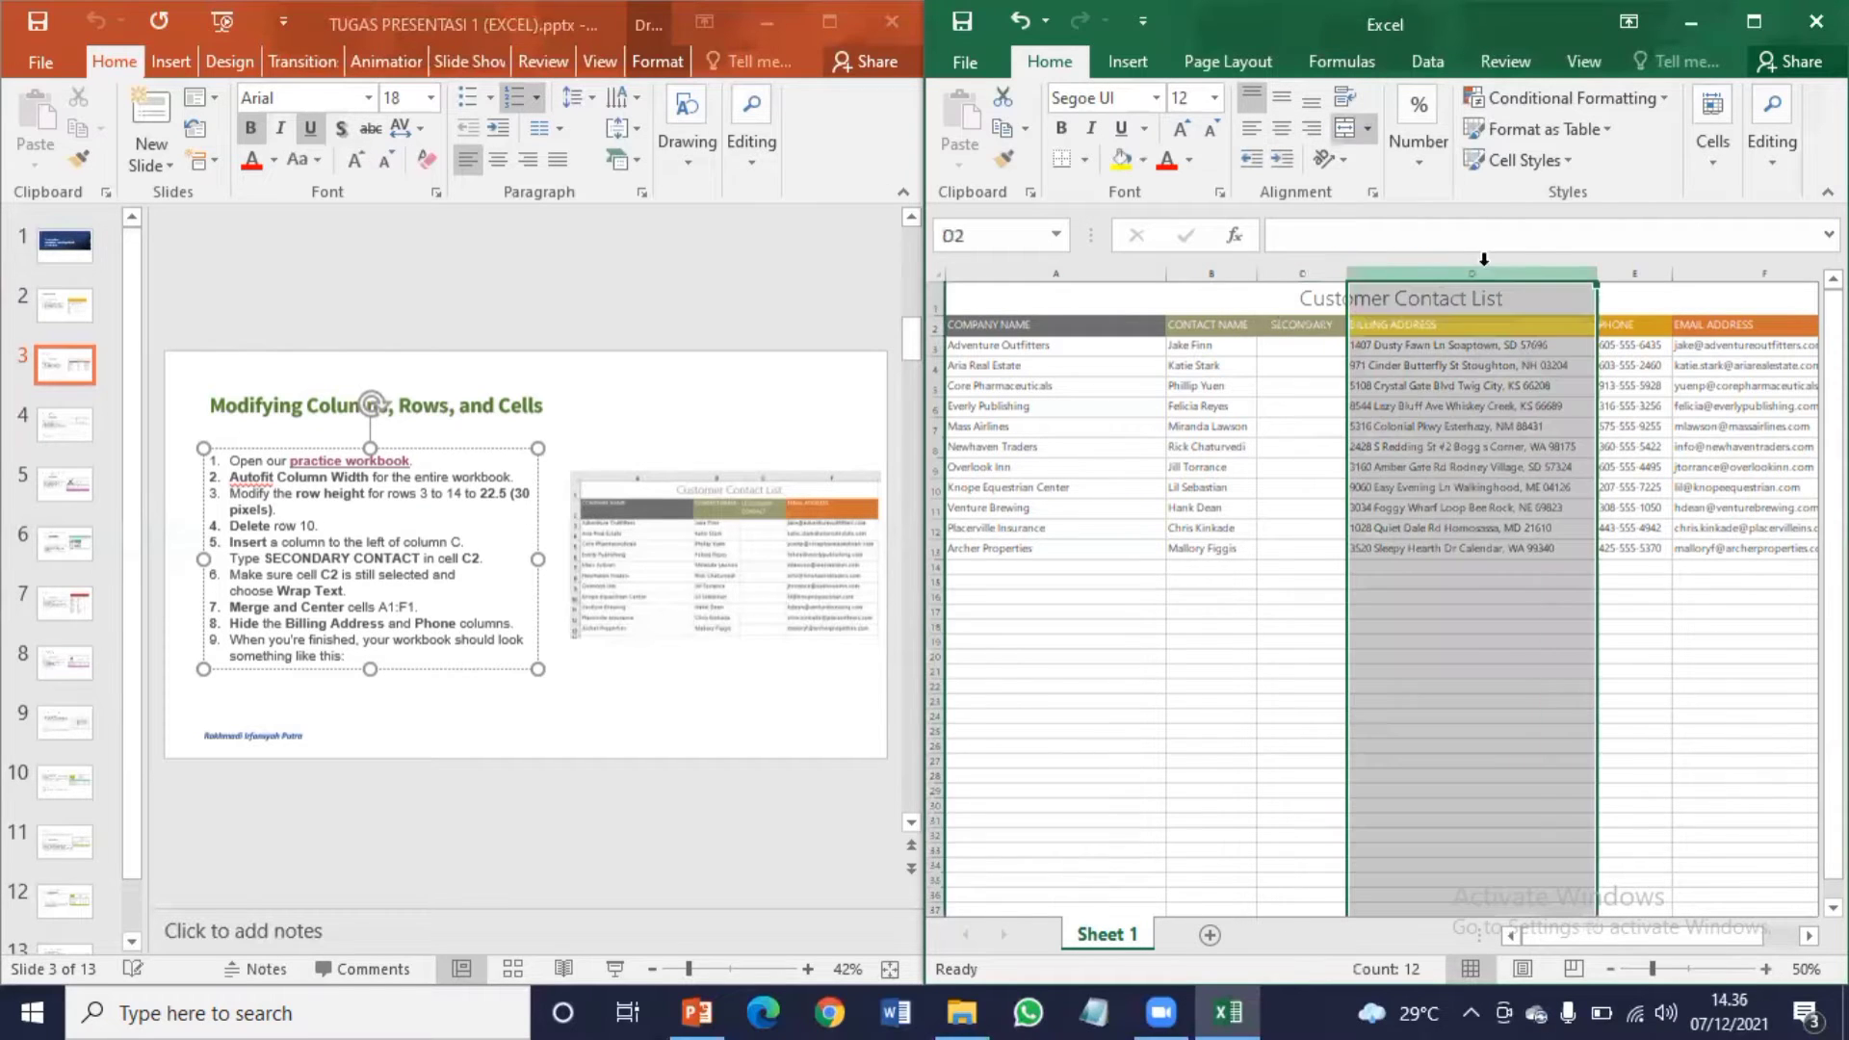
ctrl+click(1623, 267)
click(1722, 171)
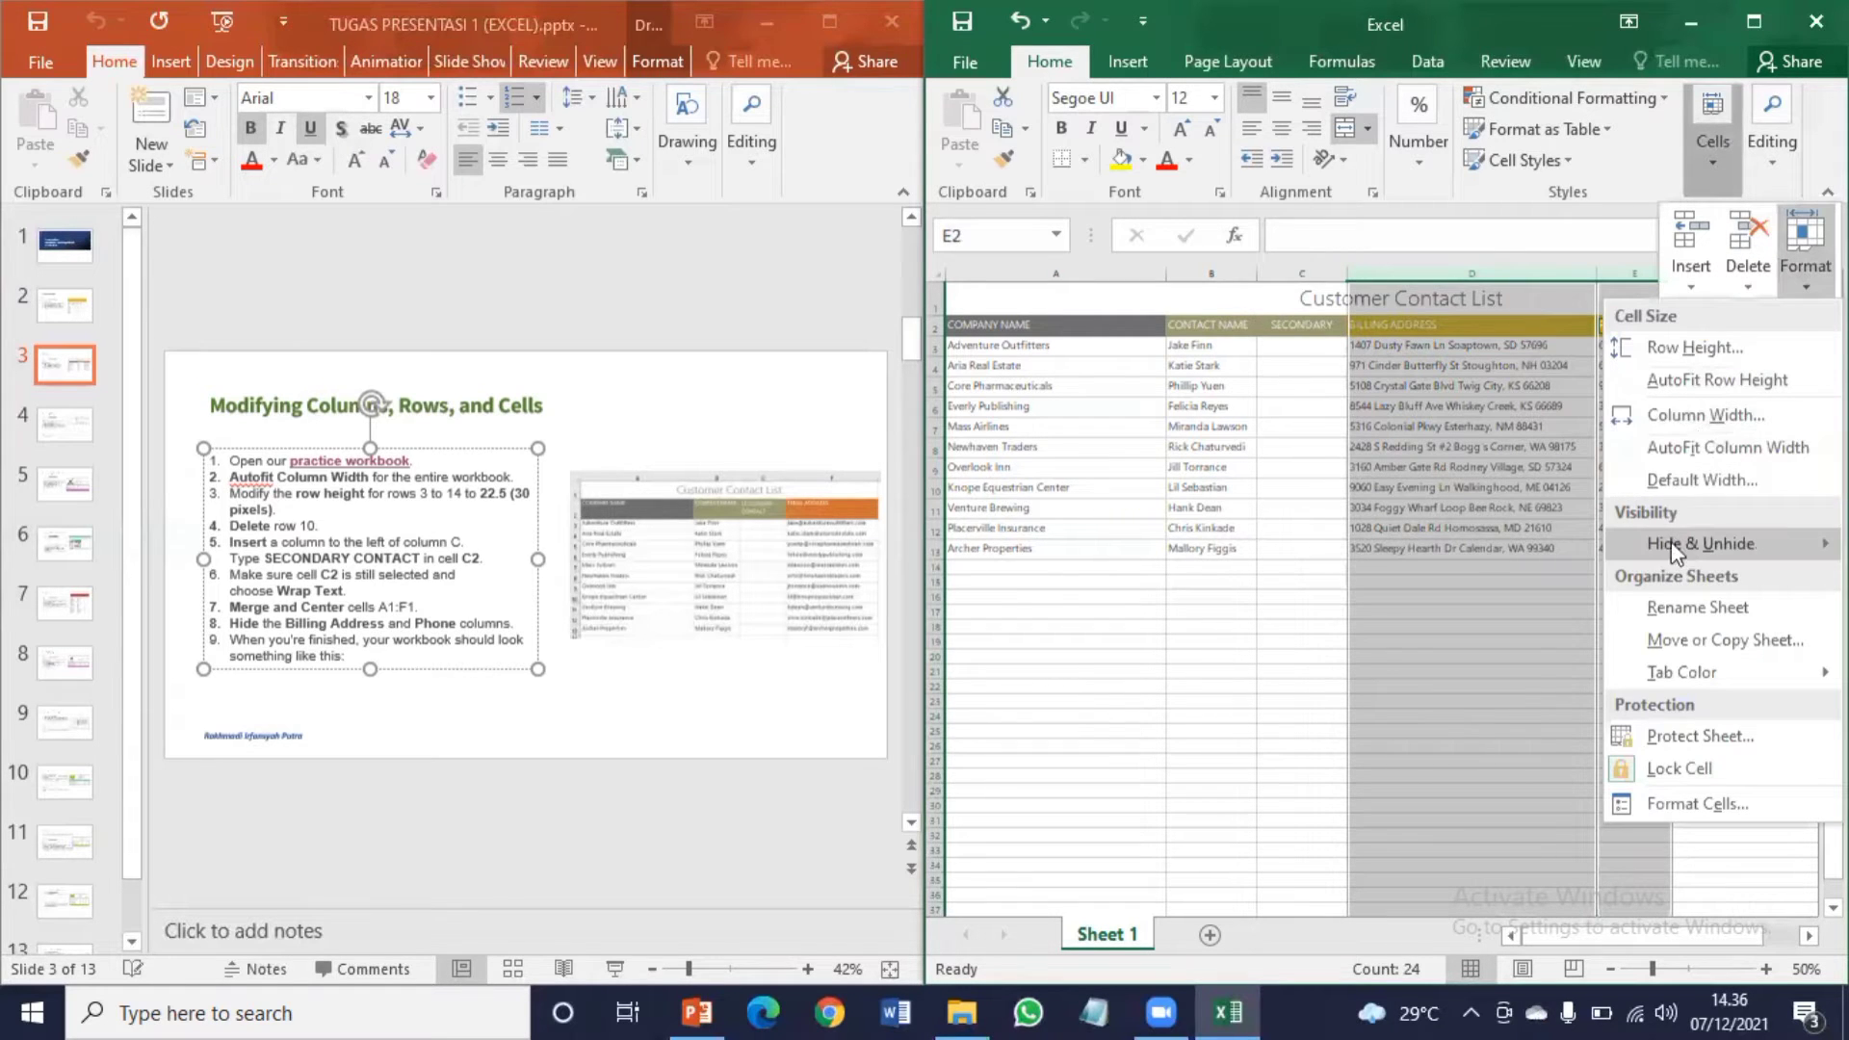
mouse_move(1676, 542)
click(1539, 580)
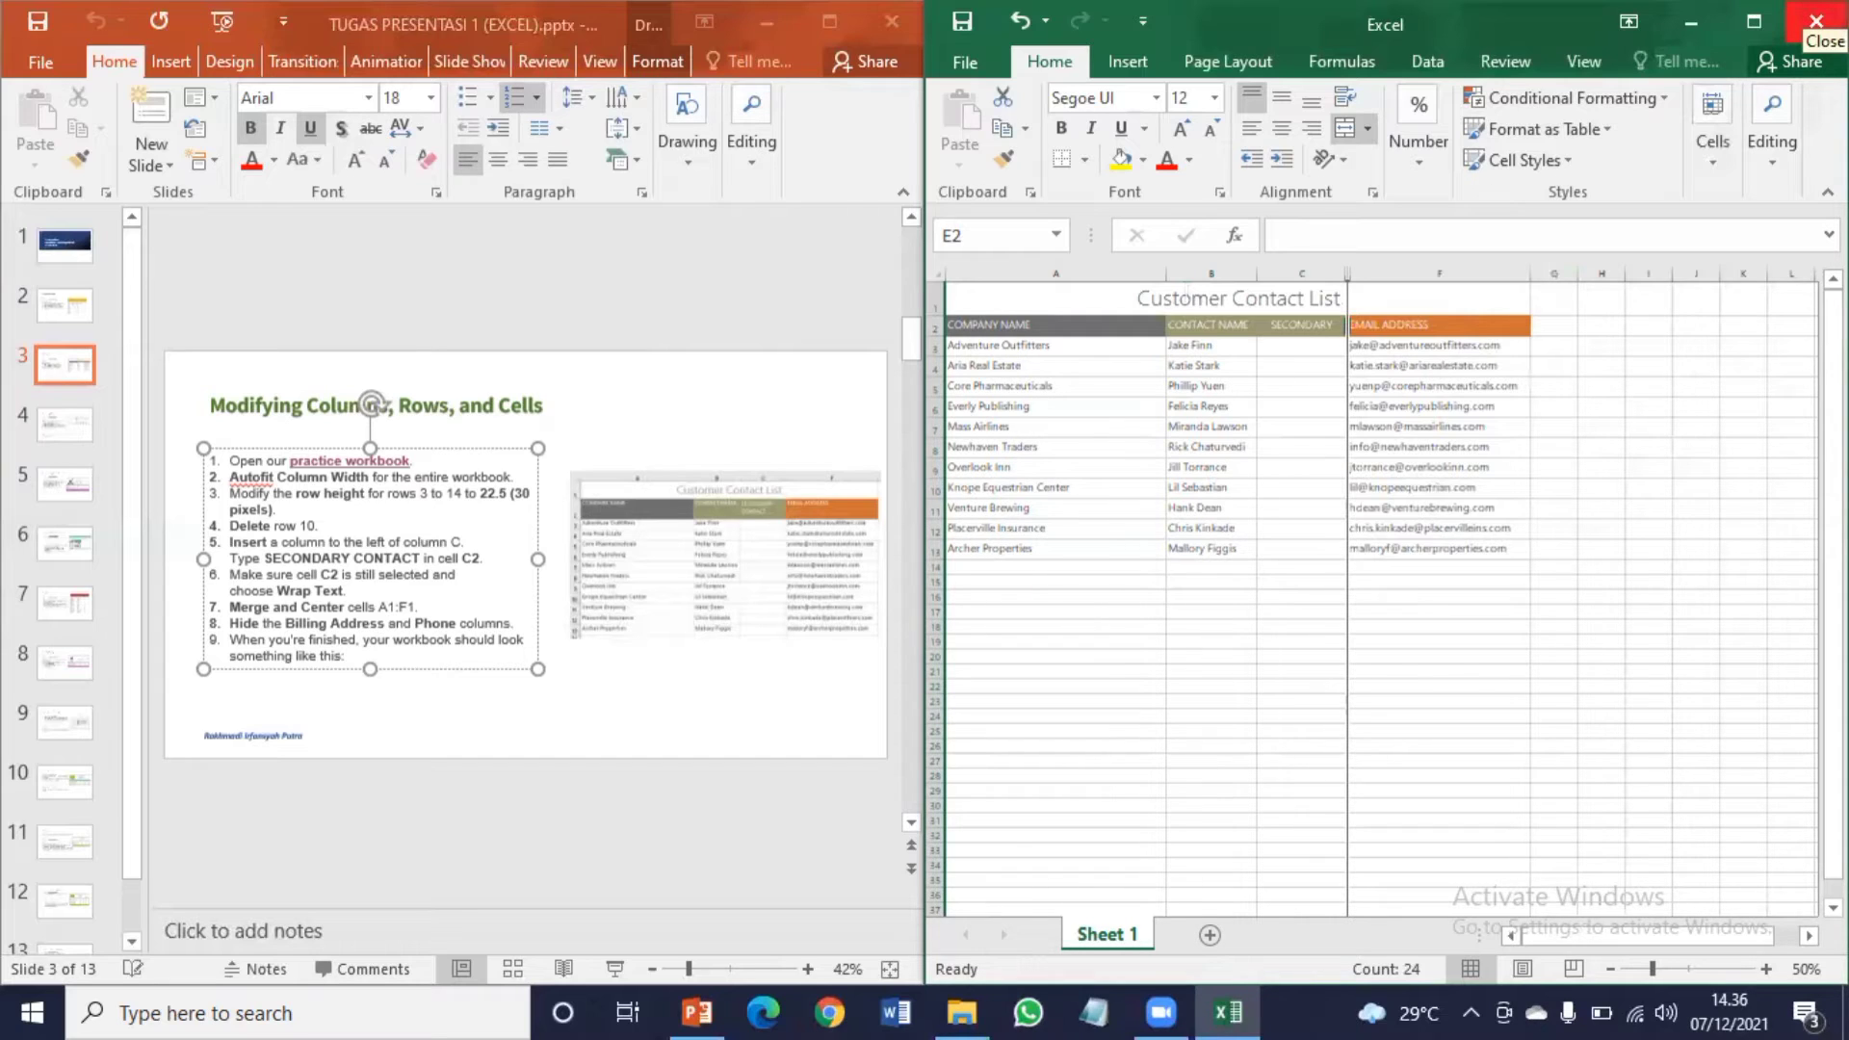
click(1815, 21)
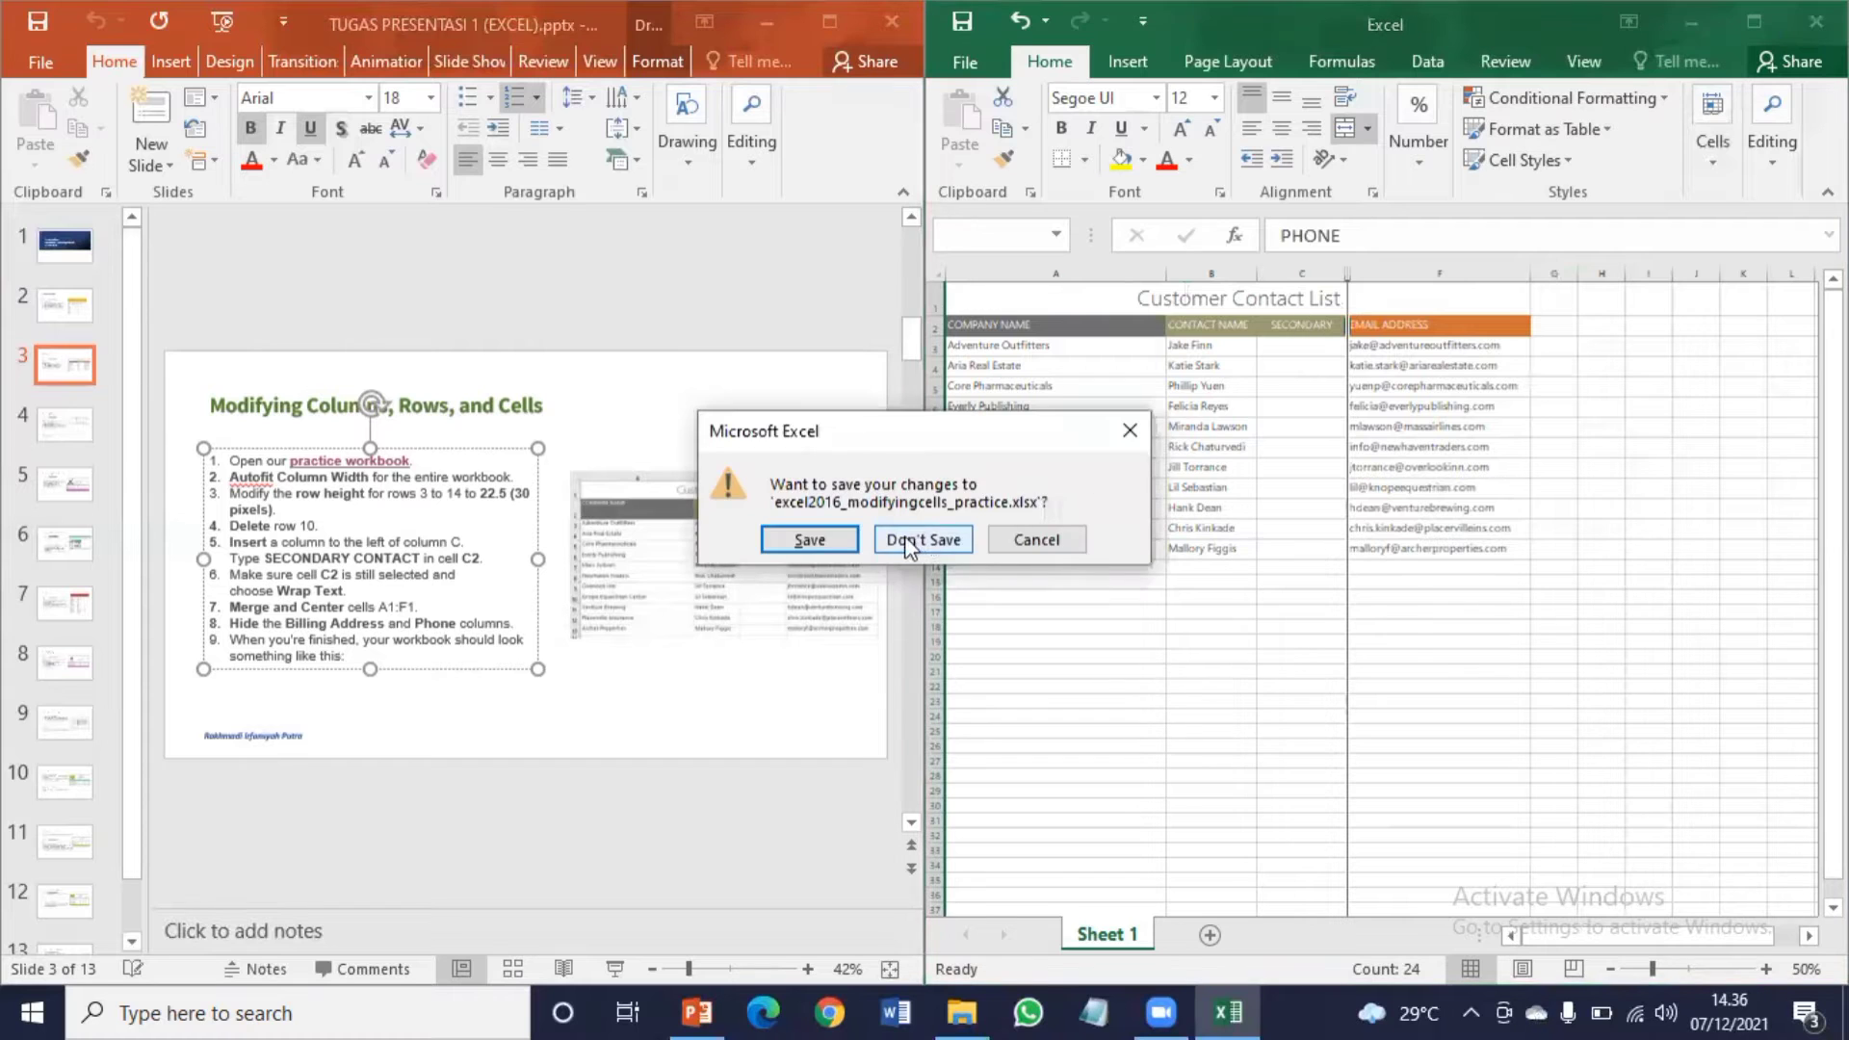
click(896, 540)
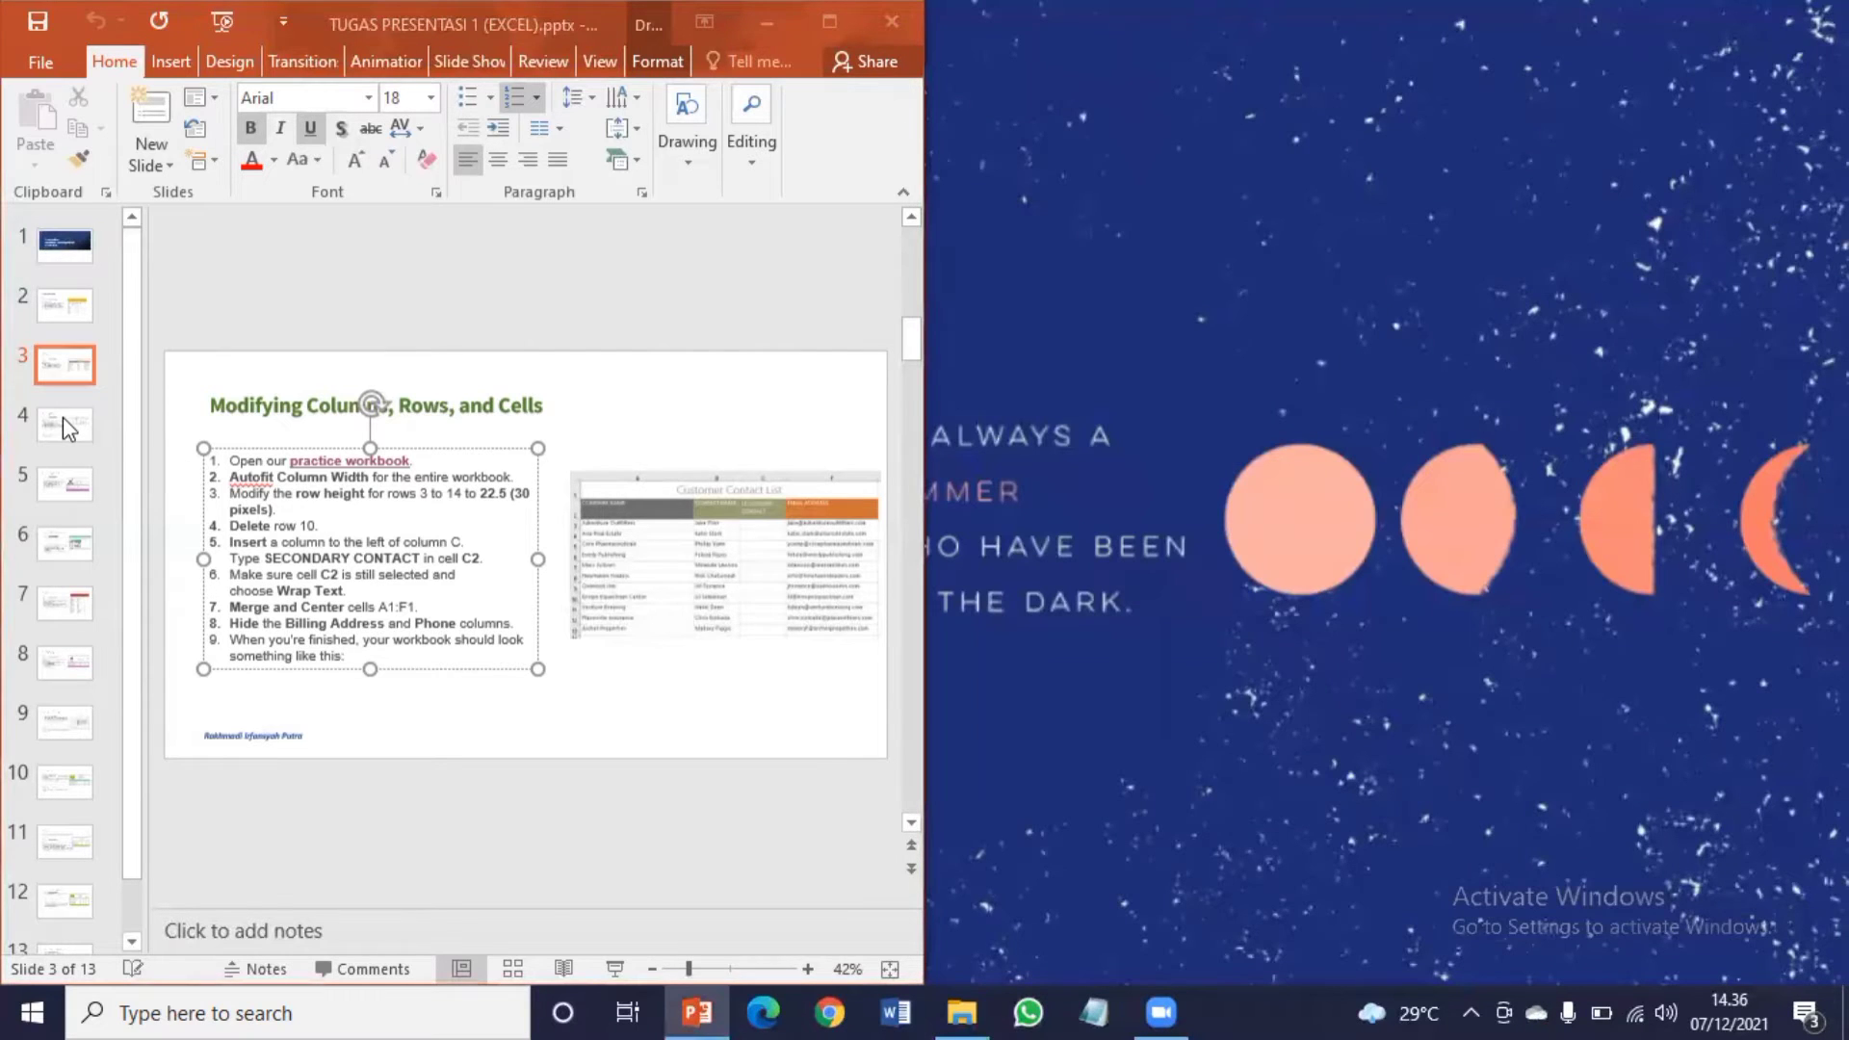
Step: Open the practice workbook linked on slide 4, "Formatting Cells", and show its Challenge worksheet
click(61, 421)
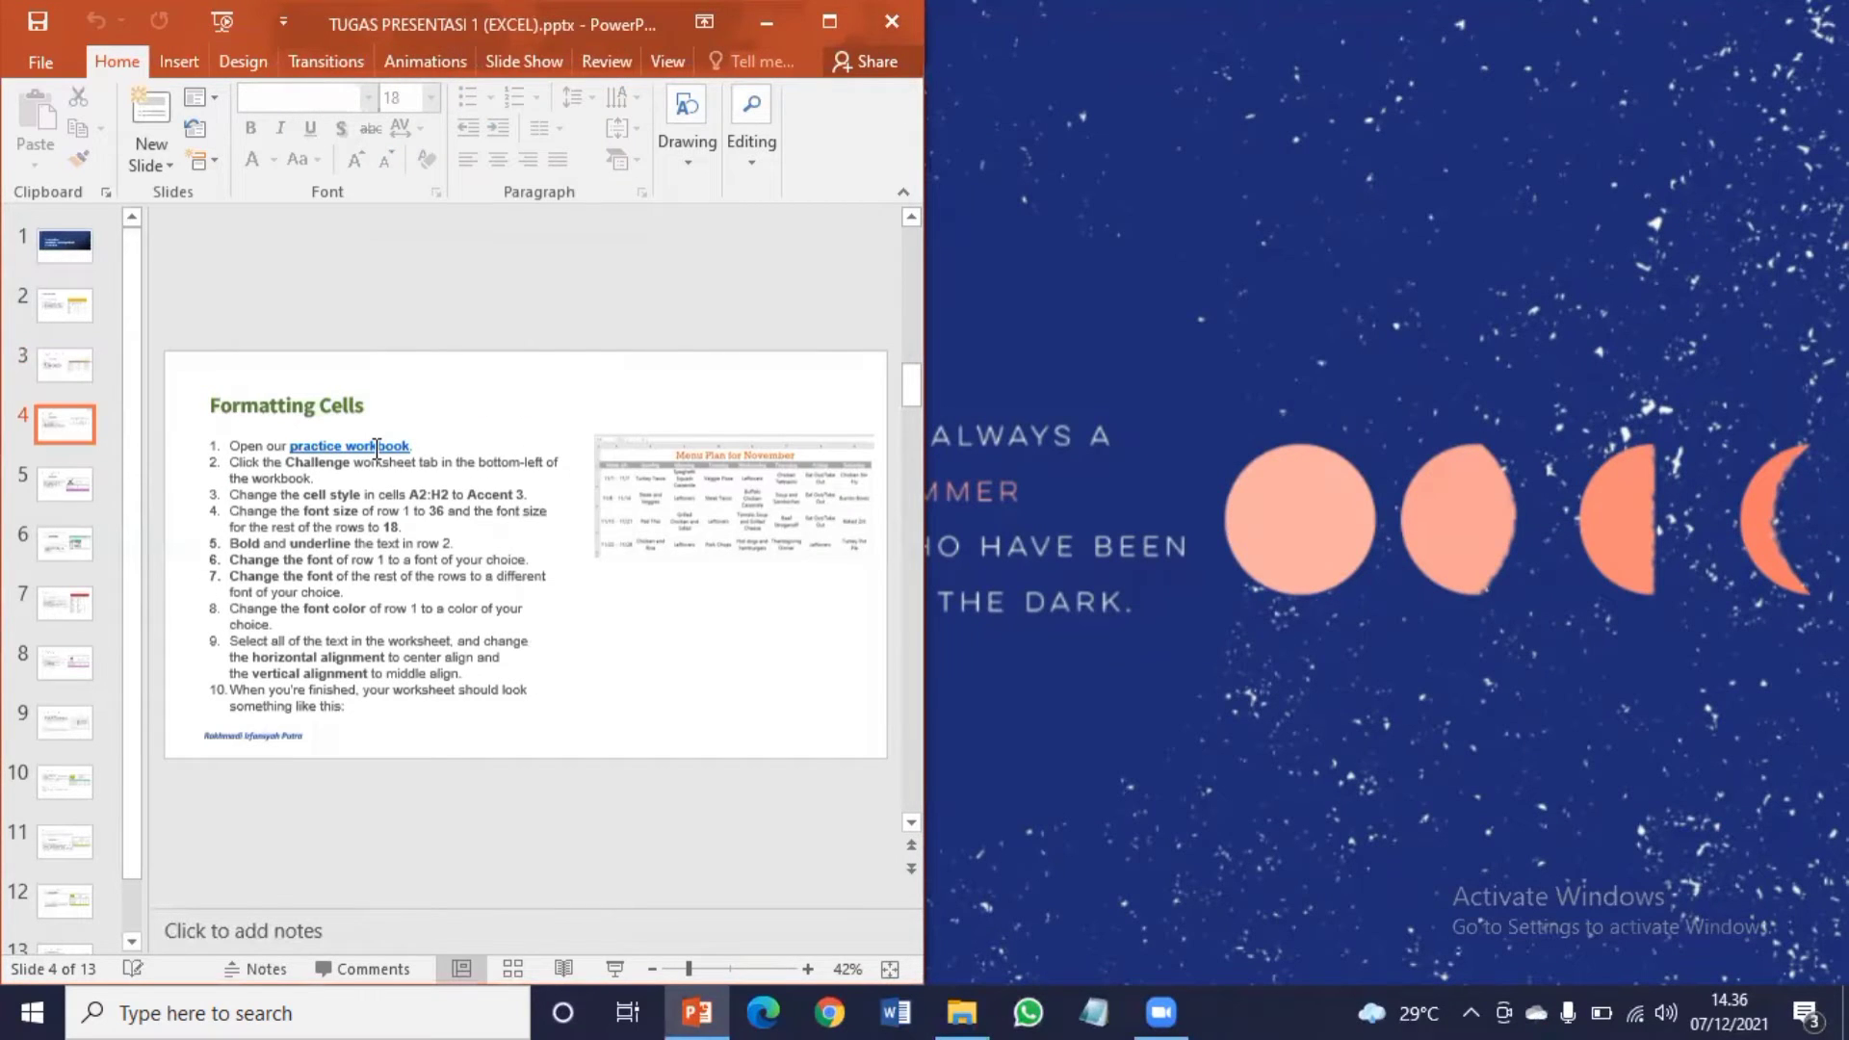
right_click(376, 444)
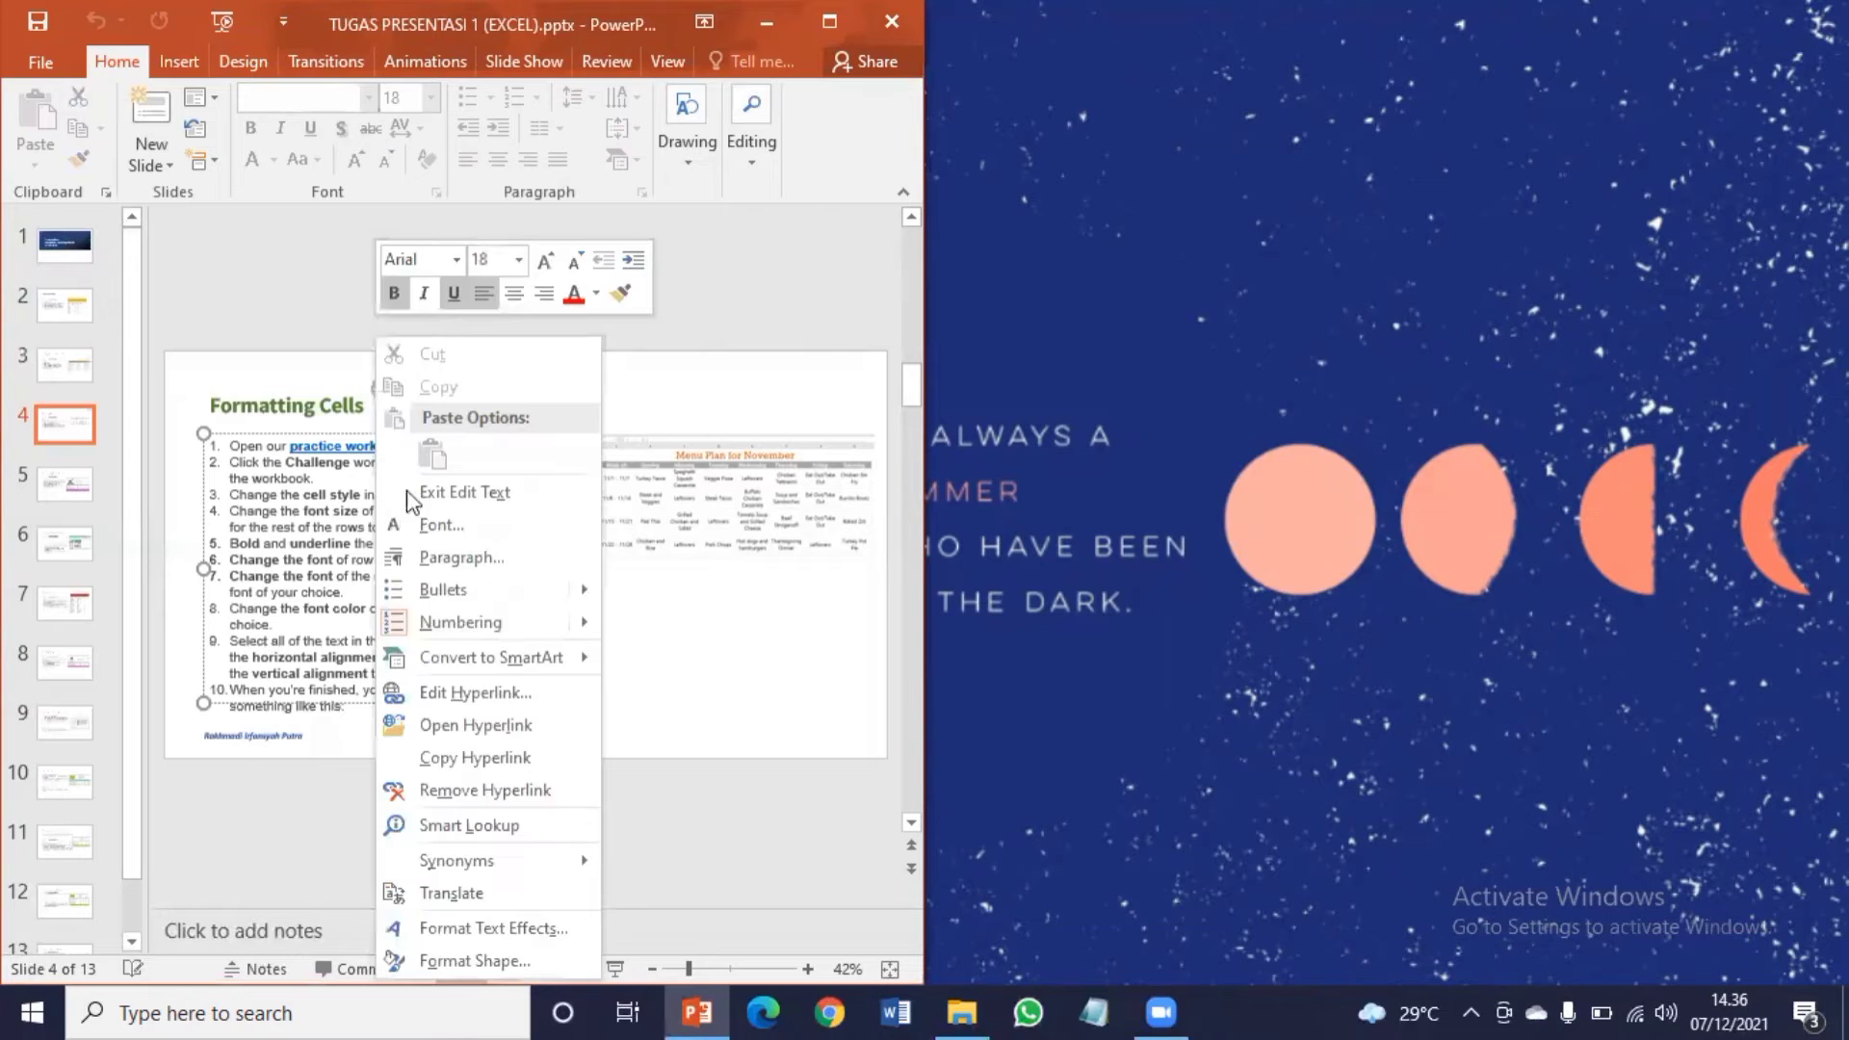
click(452, 725)
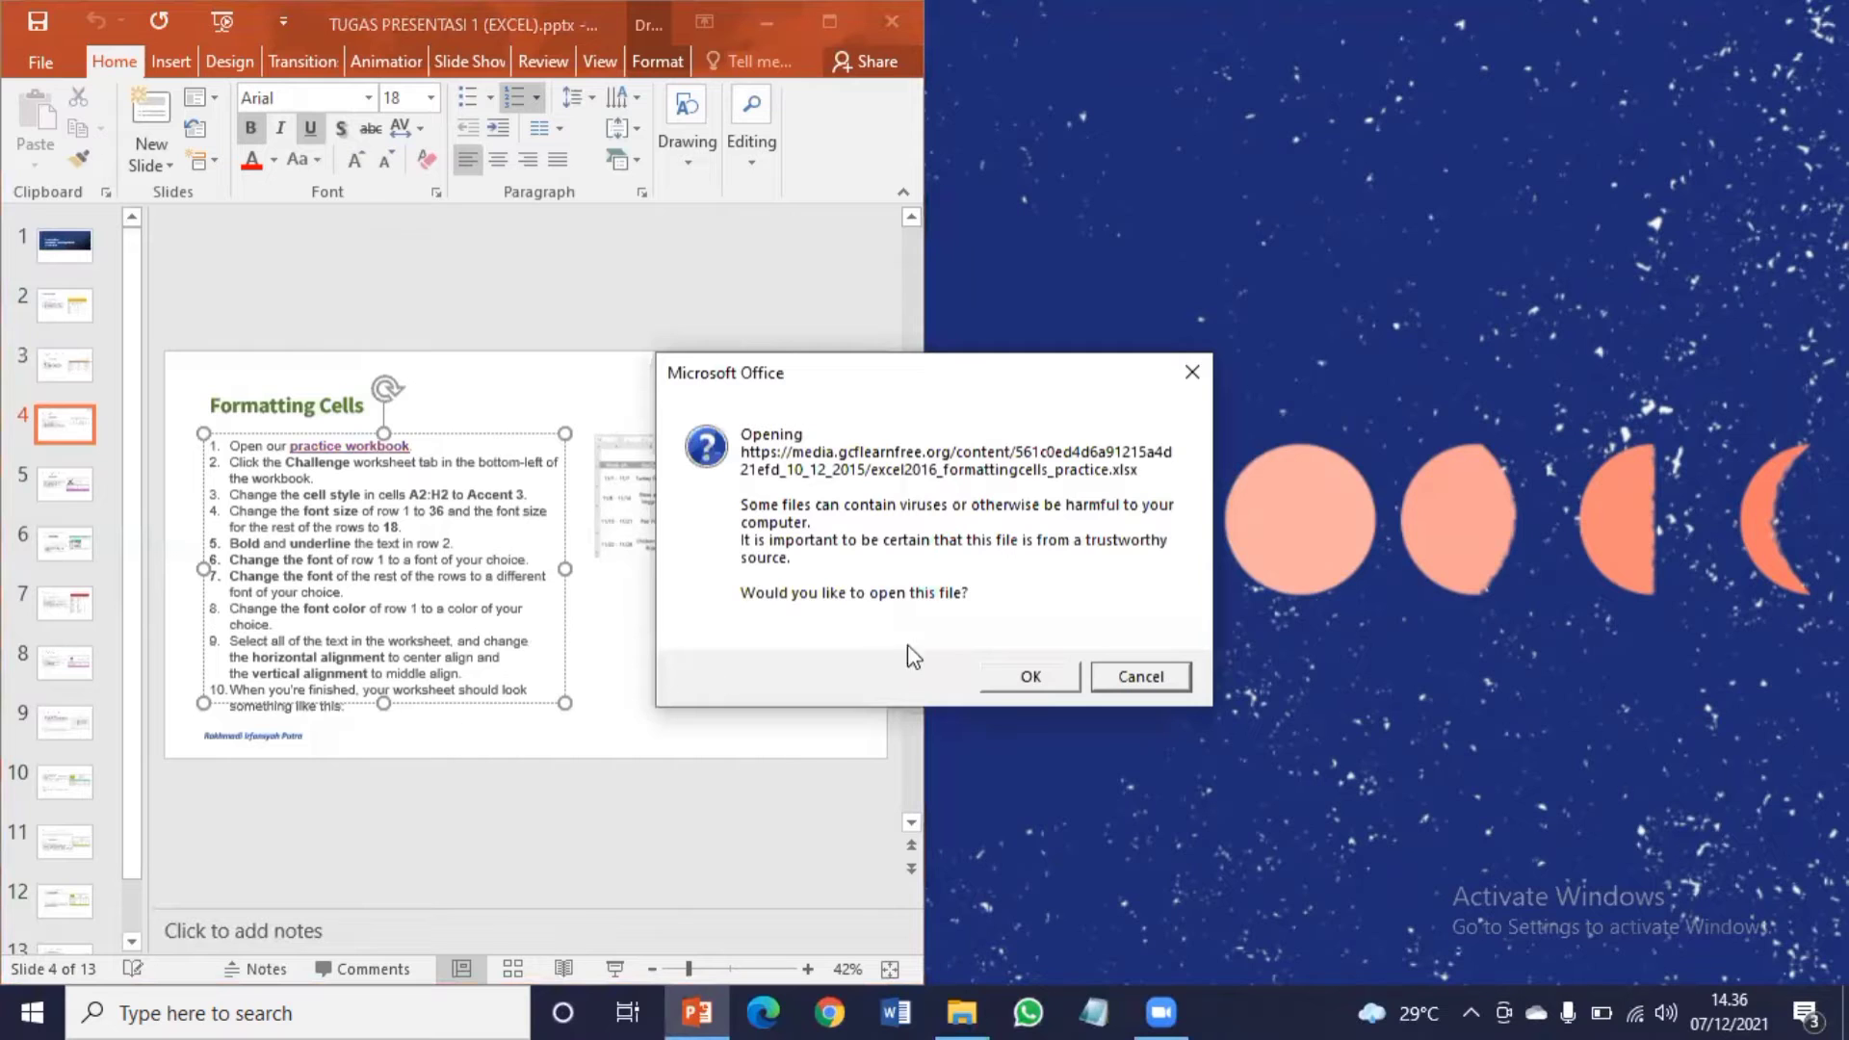
click(1013, 678)
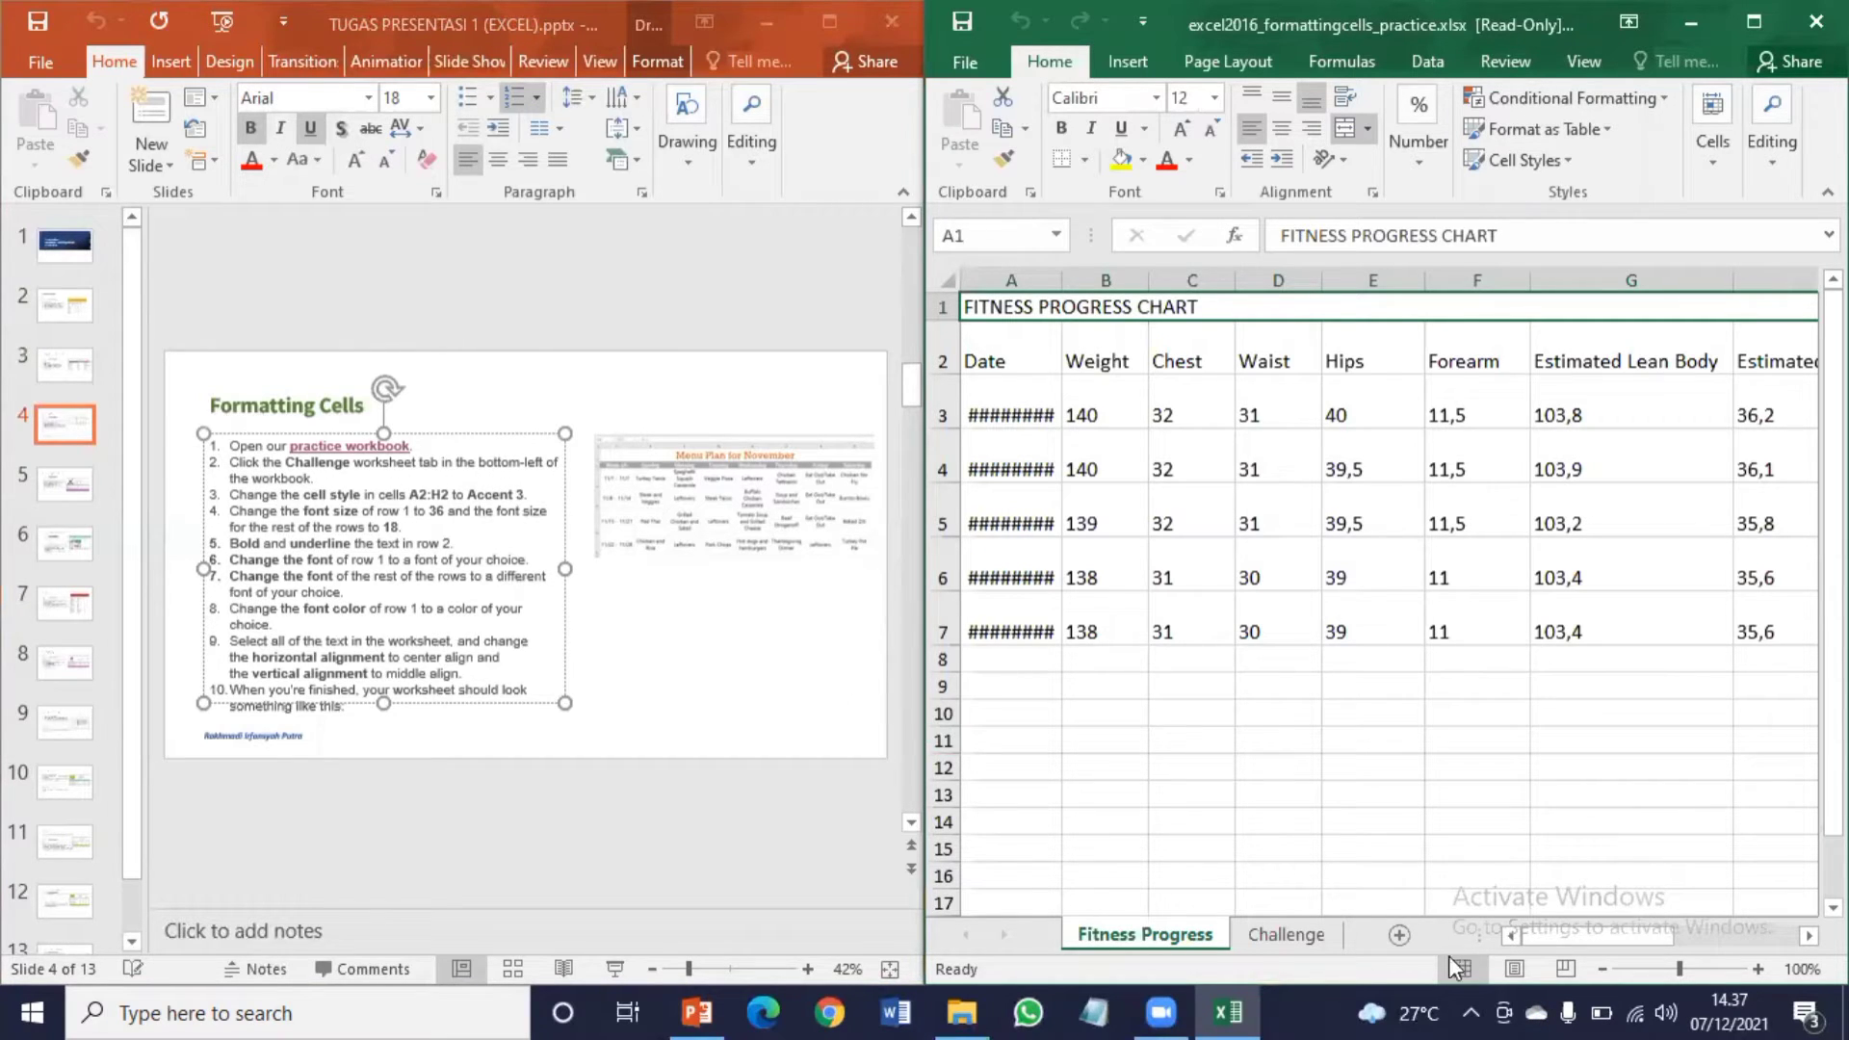
click(1287, 934)
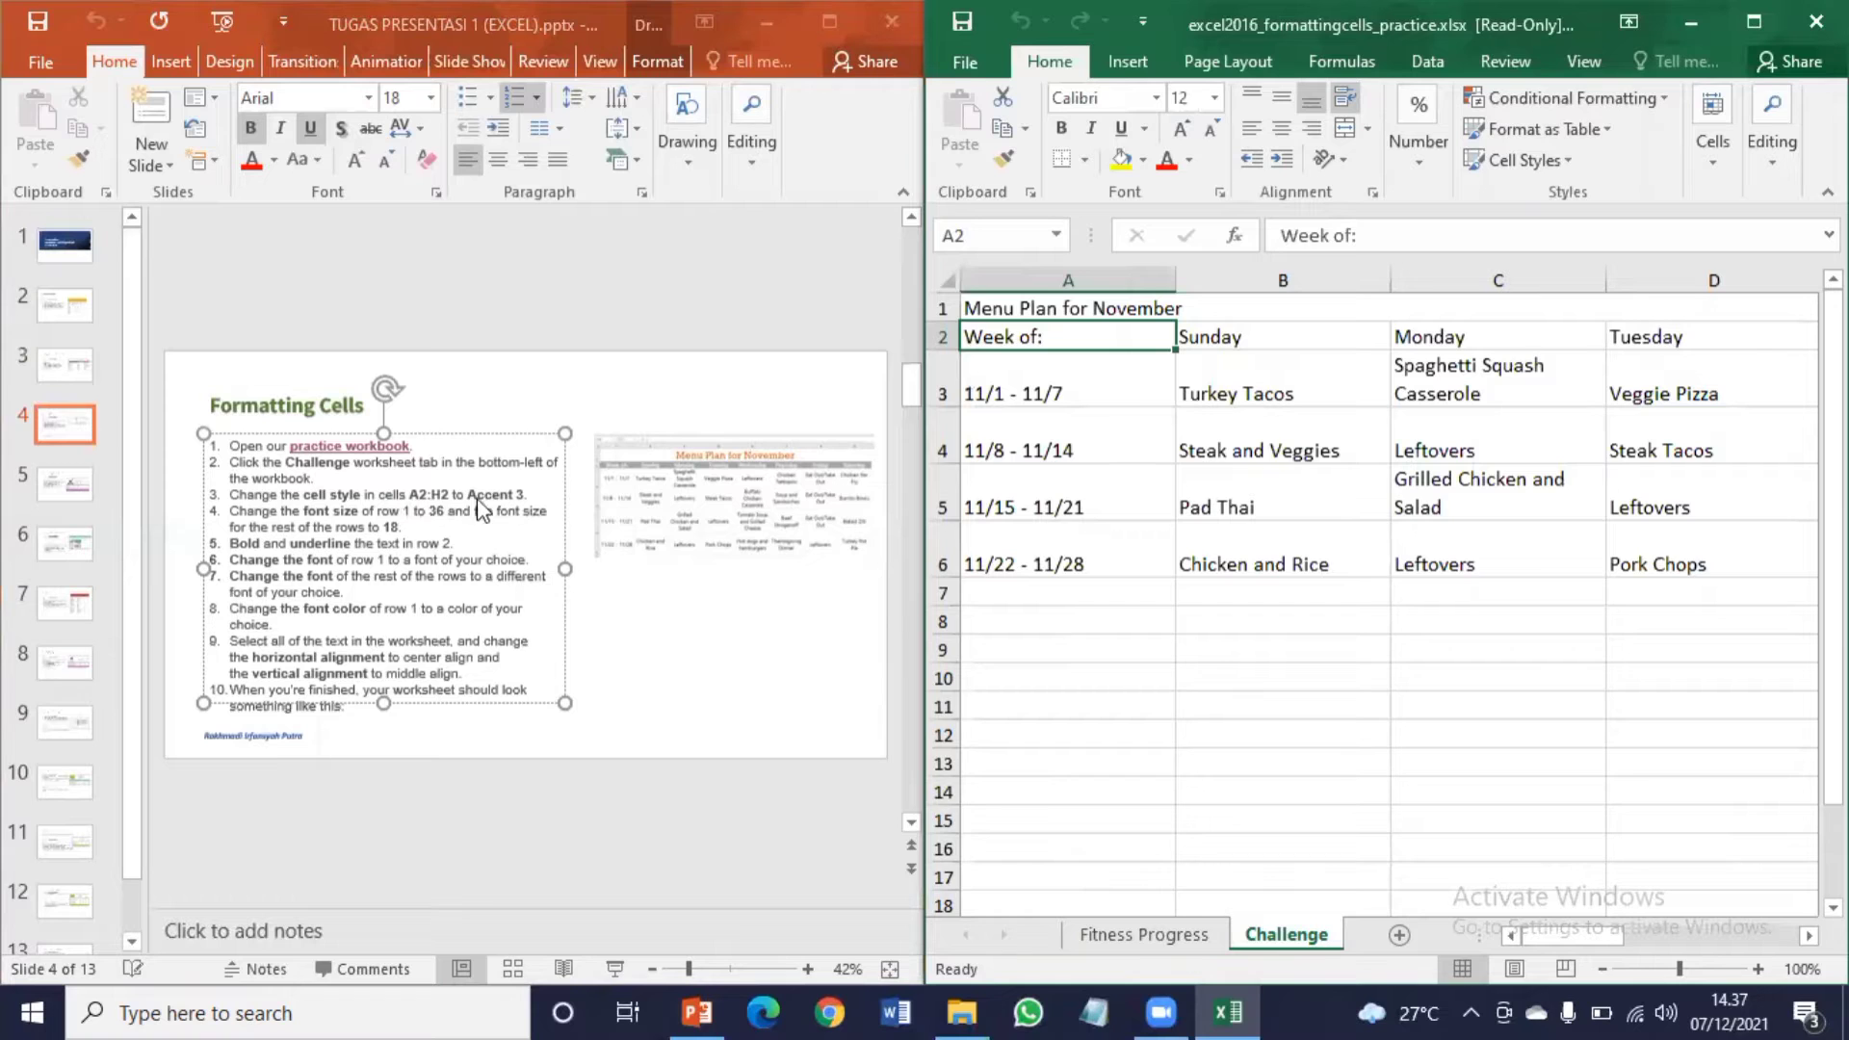
Step: Apply the Accent 3 cell style to the header cells A2:H2 of the menu plan
click(1603, 969)
click(1603, 969)
click(1604, 969)
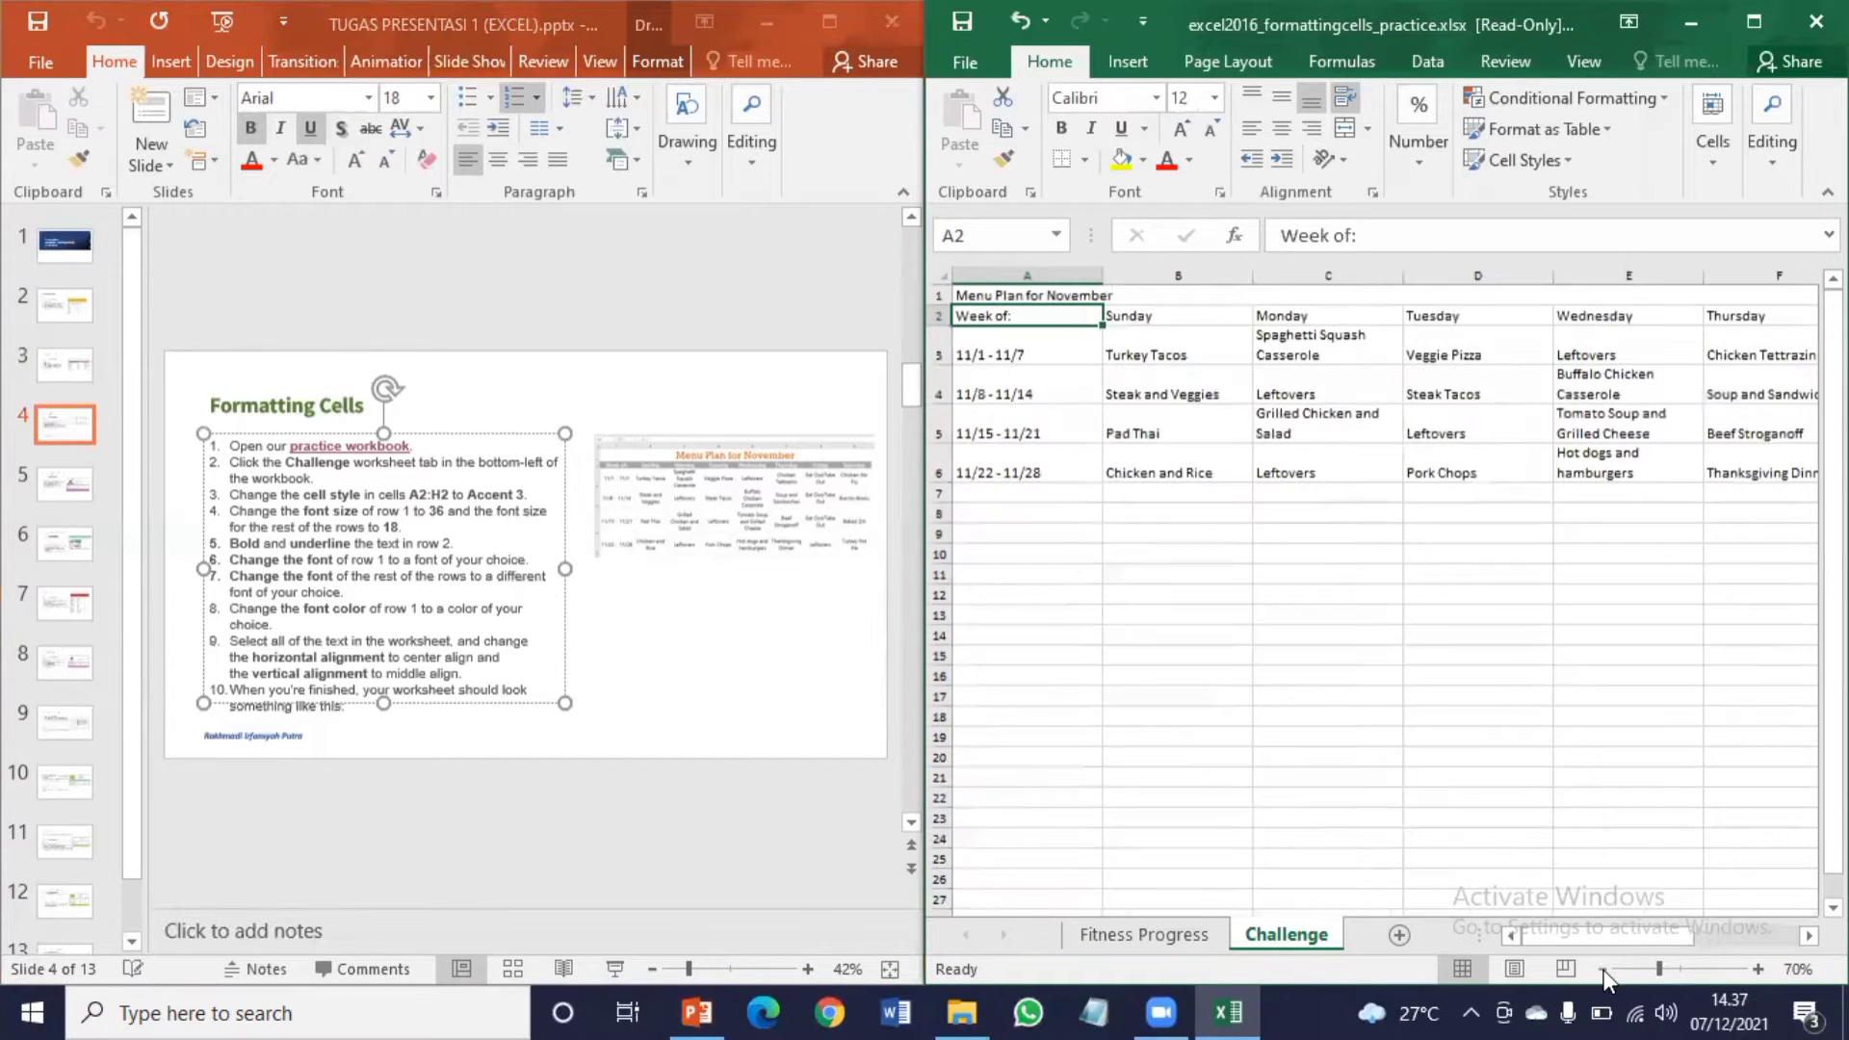
click(1603, 969)
click(1603, 968)
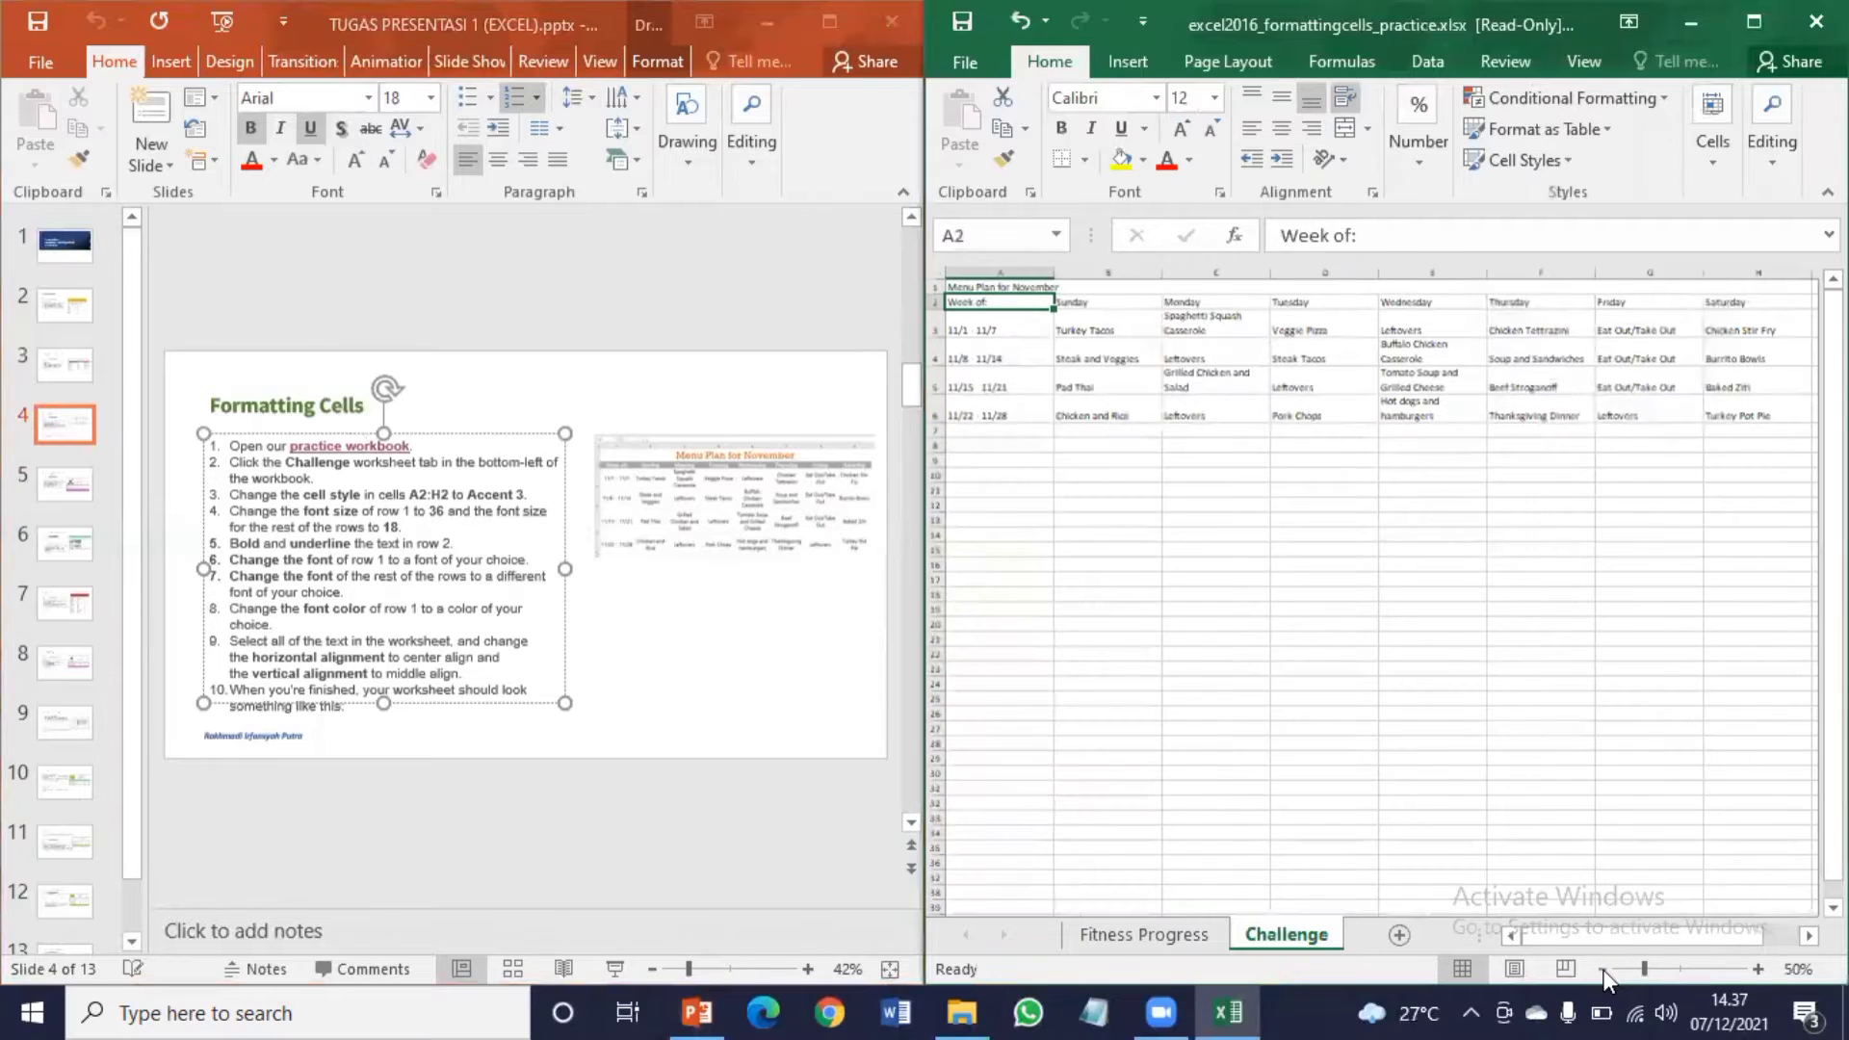
right_click(1604, 968)
click(1281, 705)
drag(974, 301, 1793, 301)
click(1514, 158)
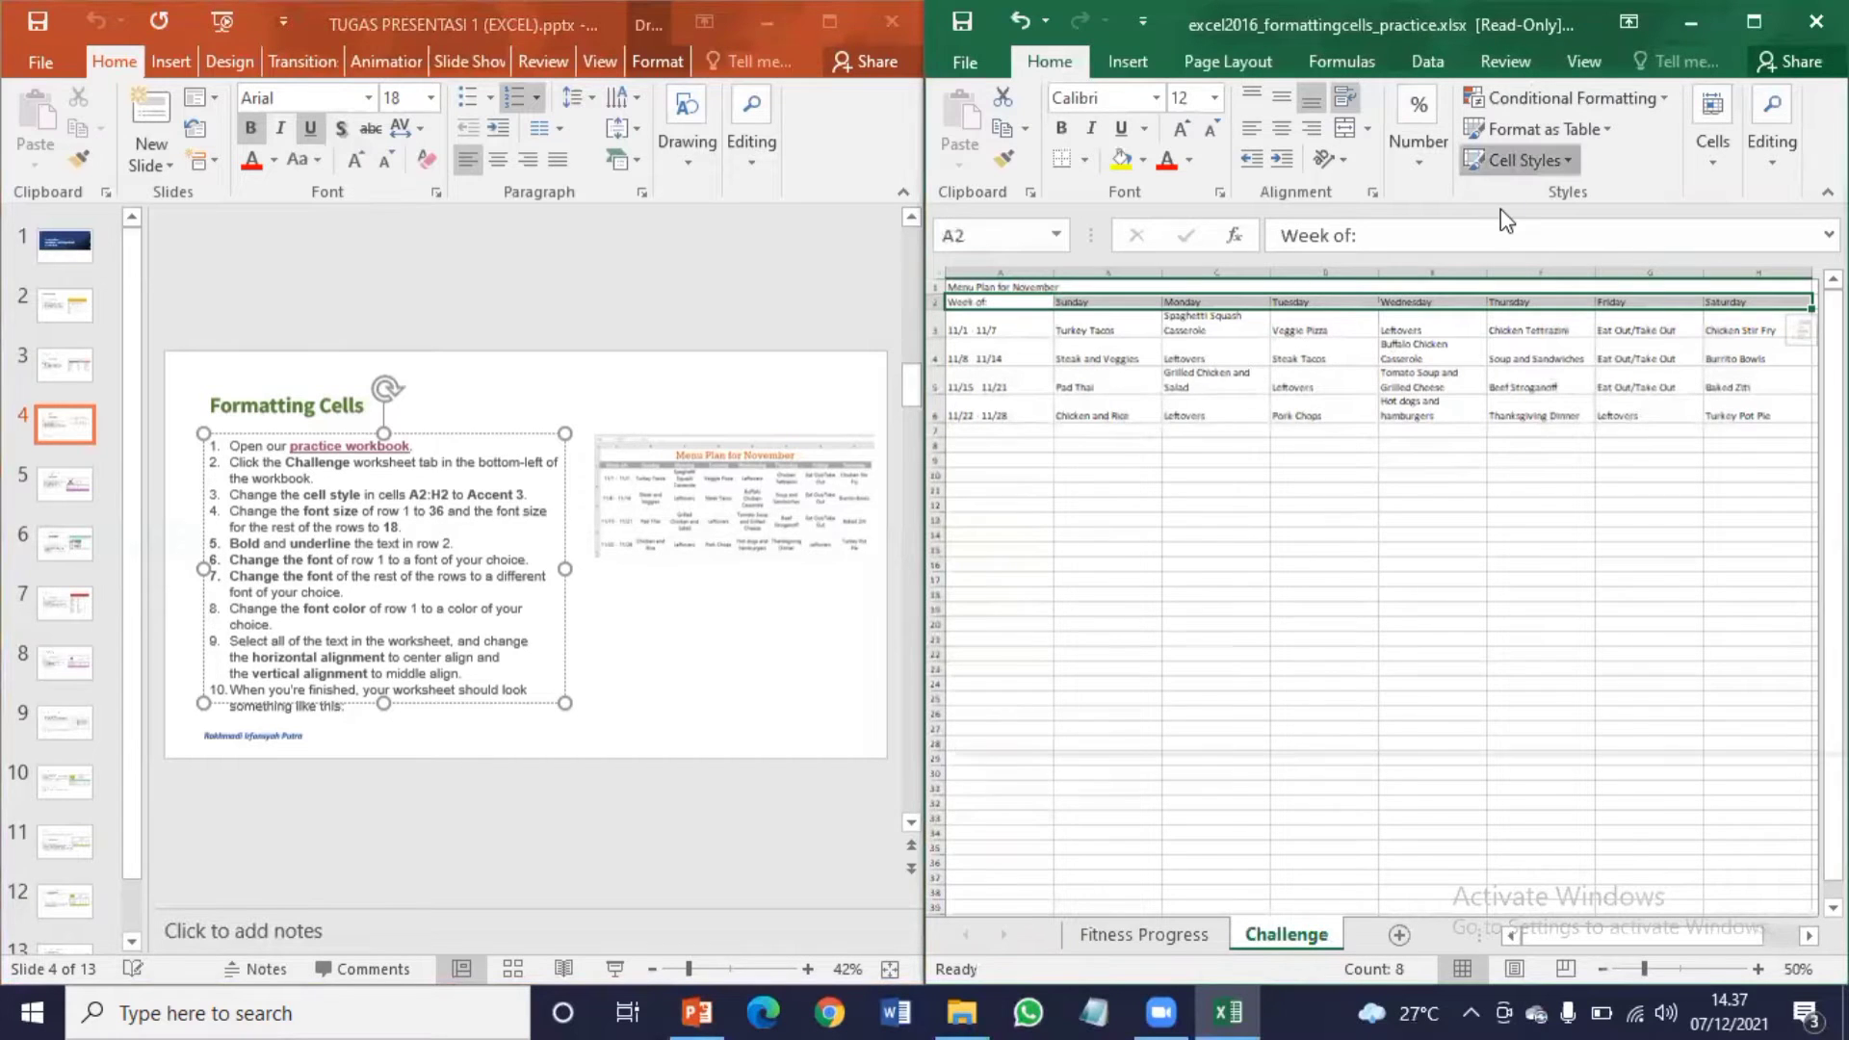
click(1280, 578)
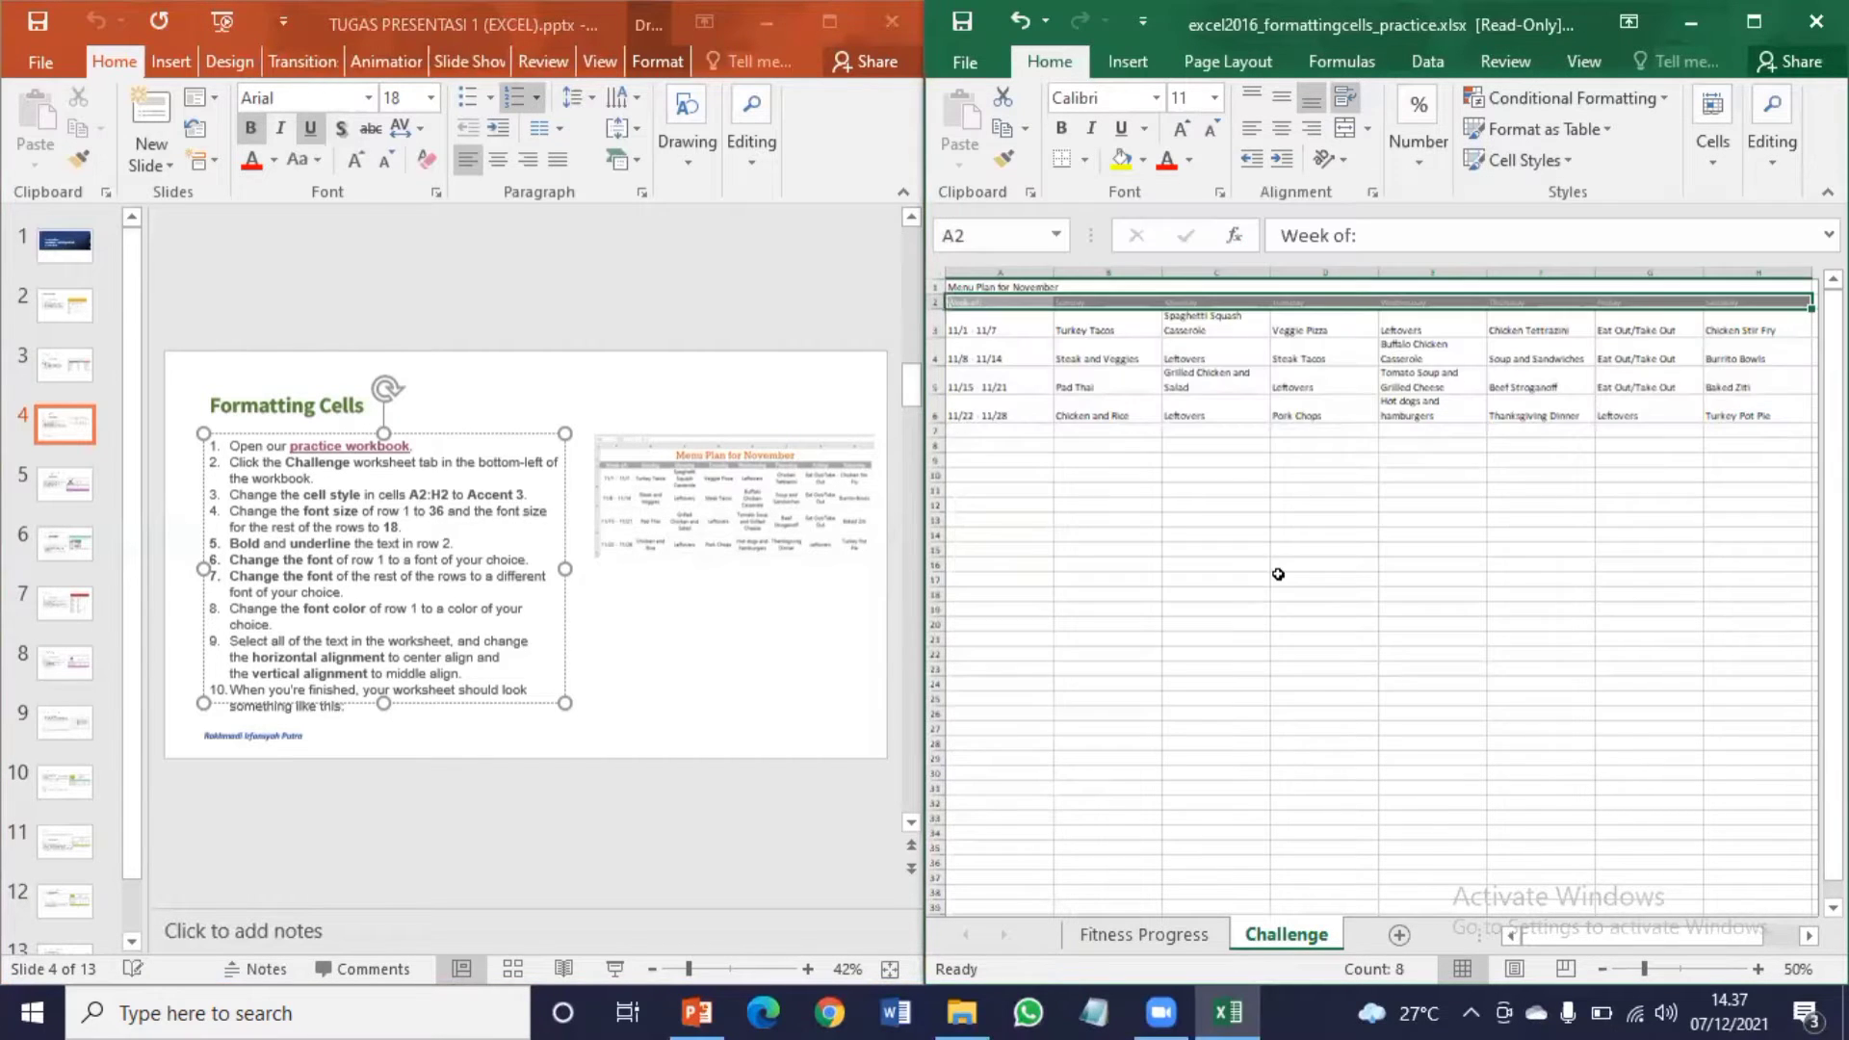
click(1131, 536)
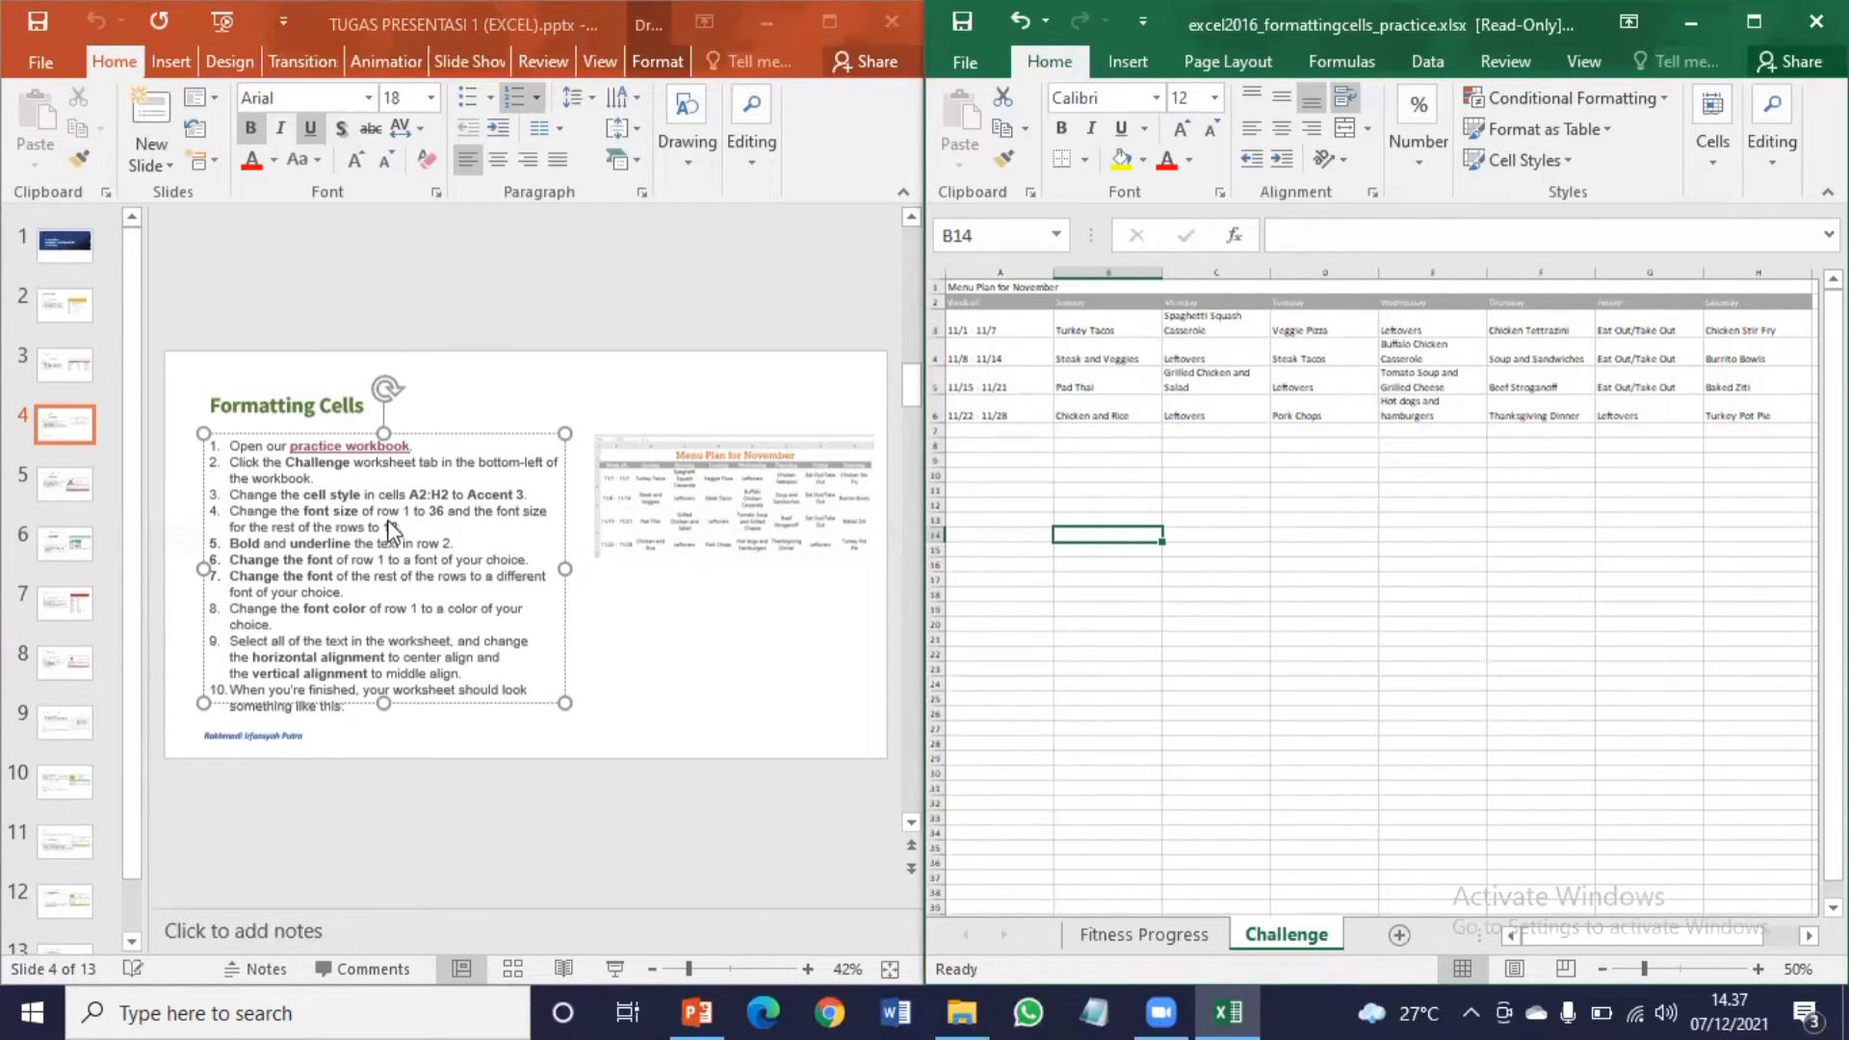
Step: Set the font size of row 1, the Menu Plan for November title, to 36
click(934, 286)
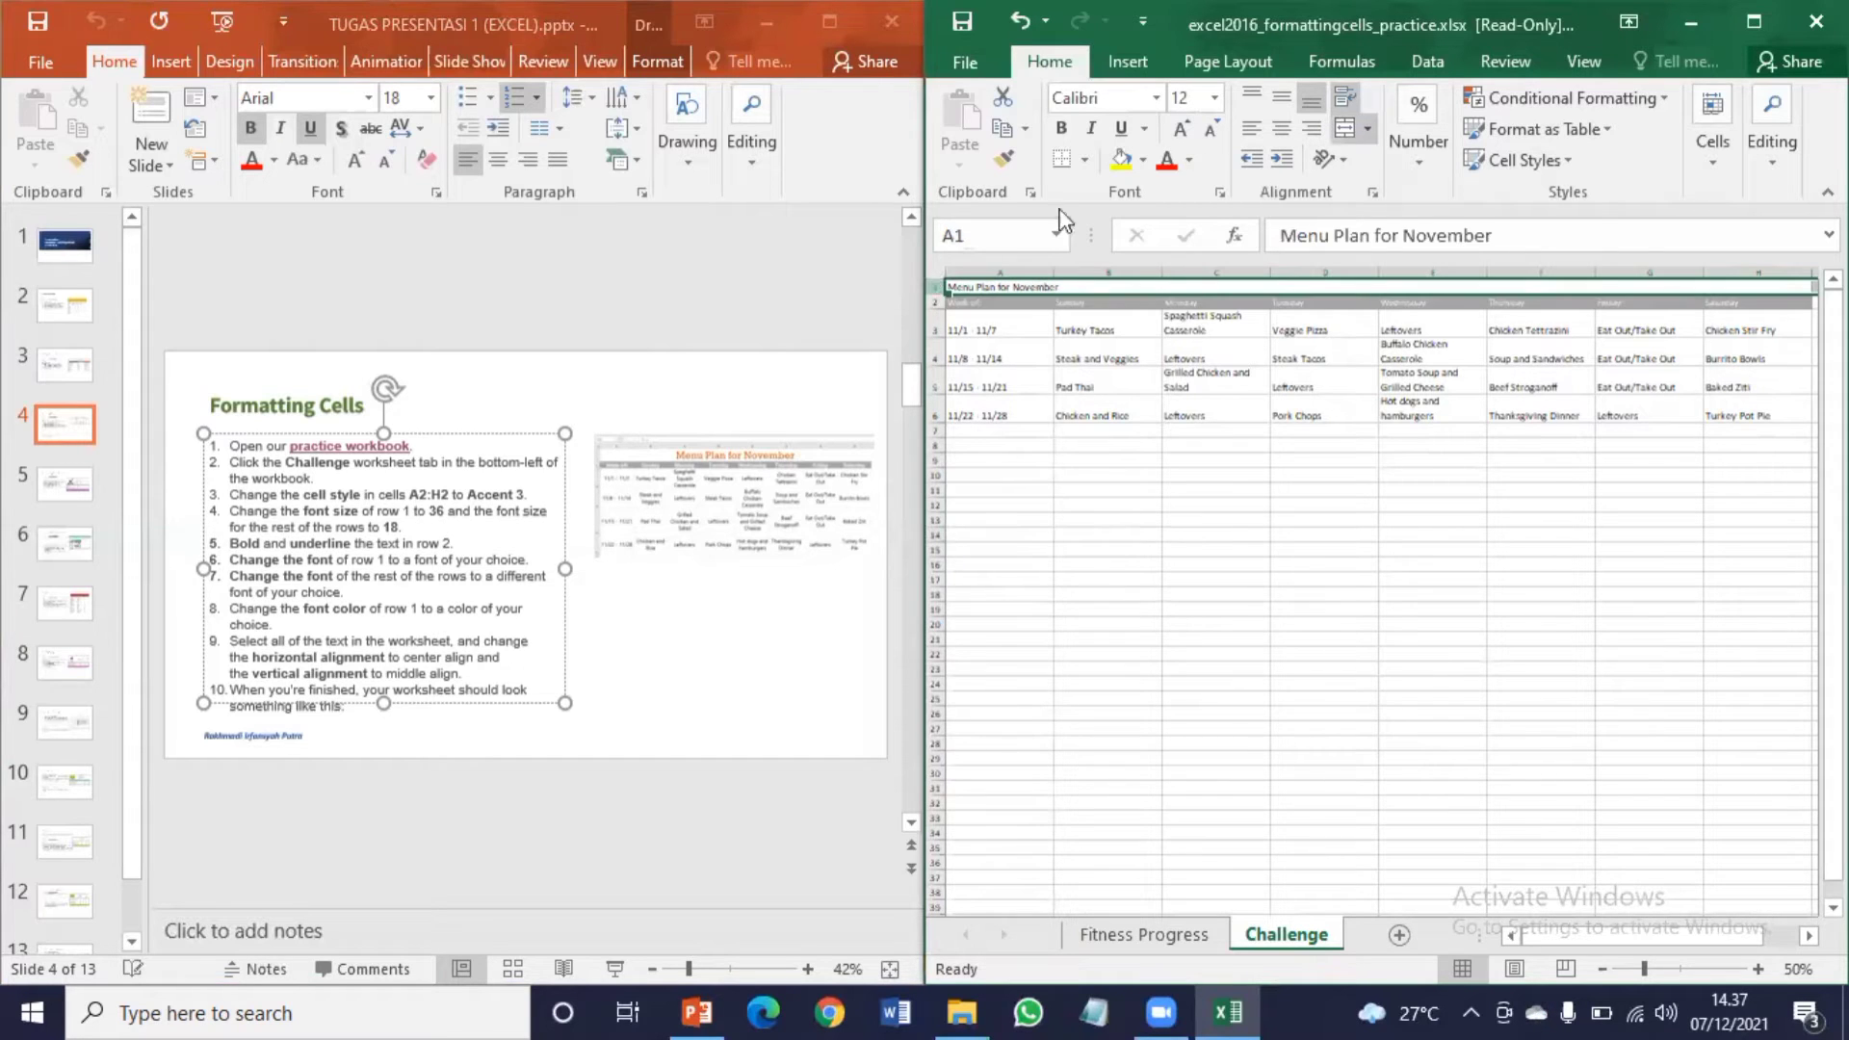
click(1213, 101)
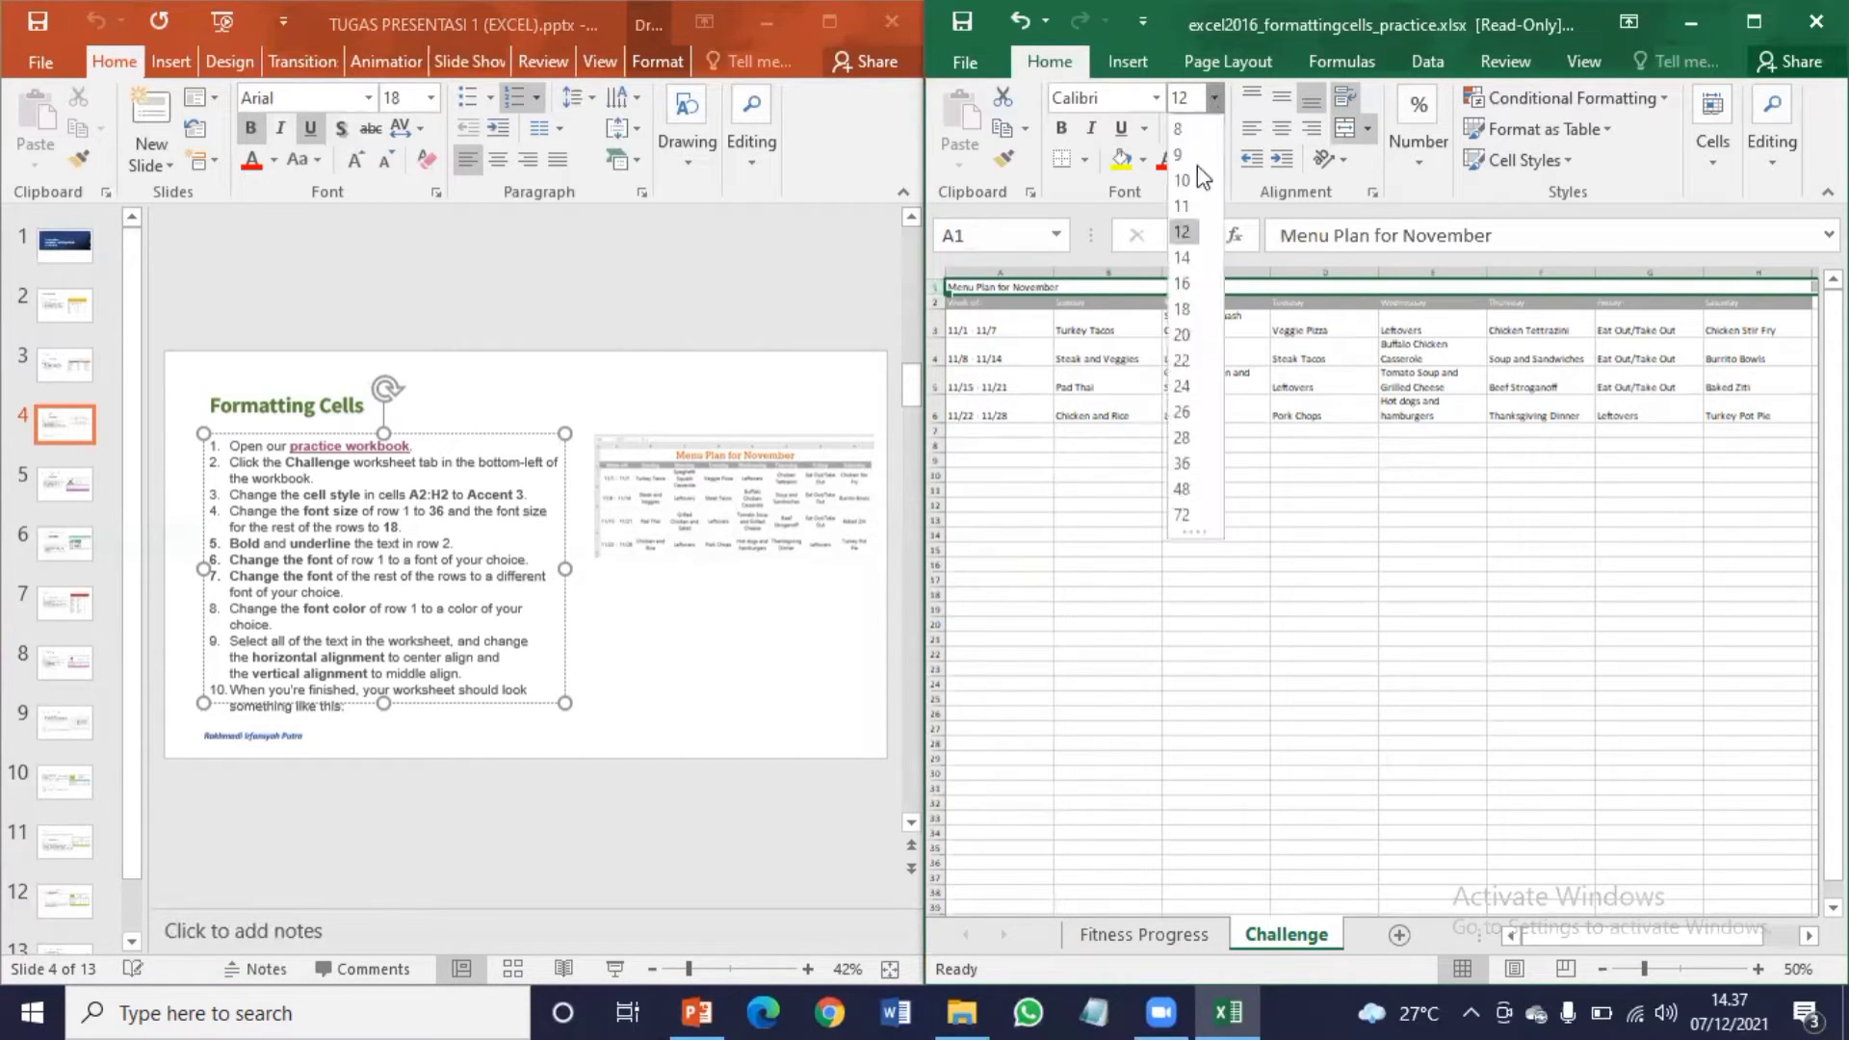
click(1213, 132)
click(1212, 96)
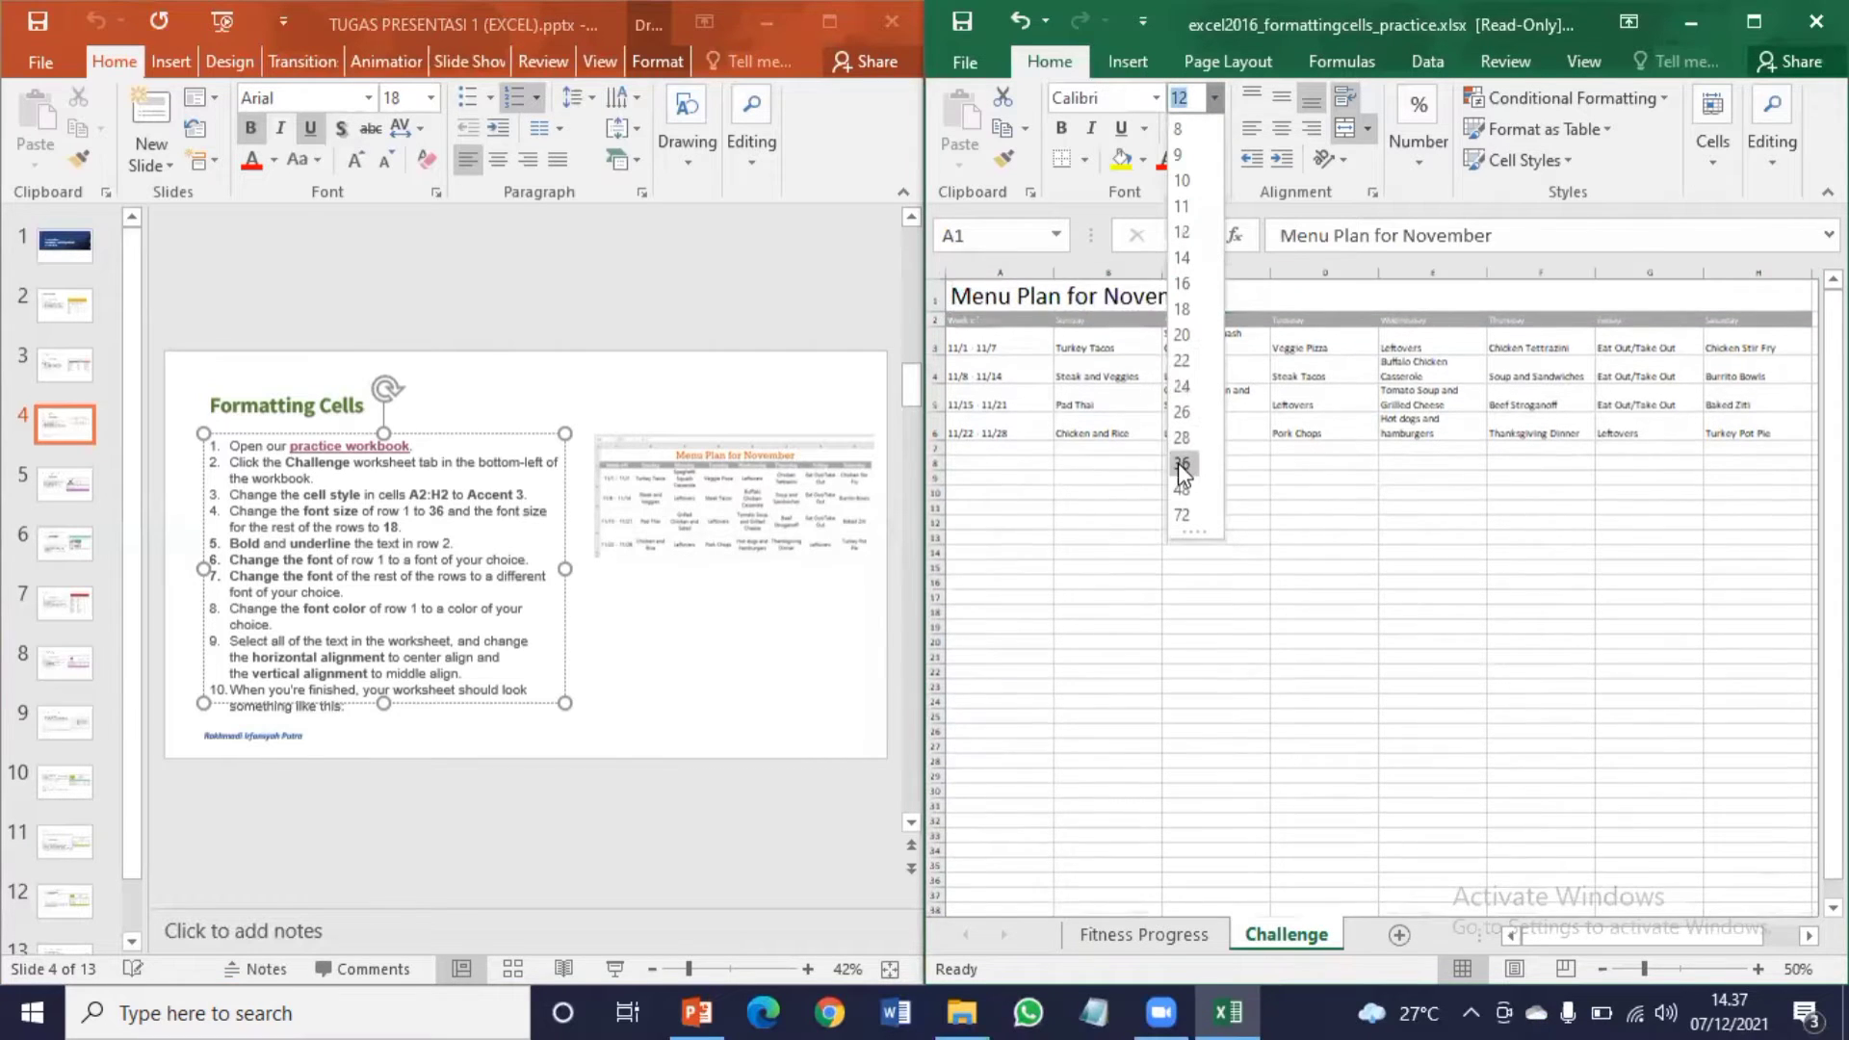
click(1179, 463)
Step: Set the font size of the remaining menu plan cells, A2:H6, to 18
drag(1007, 332, 1771, 441)
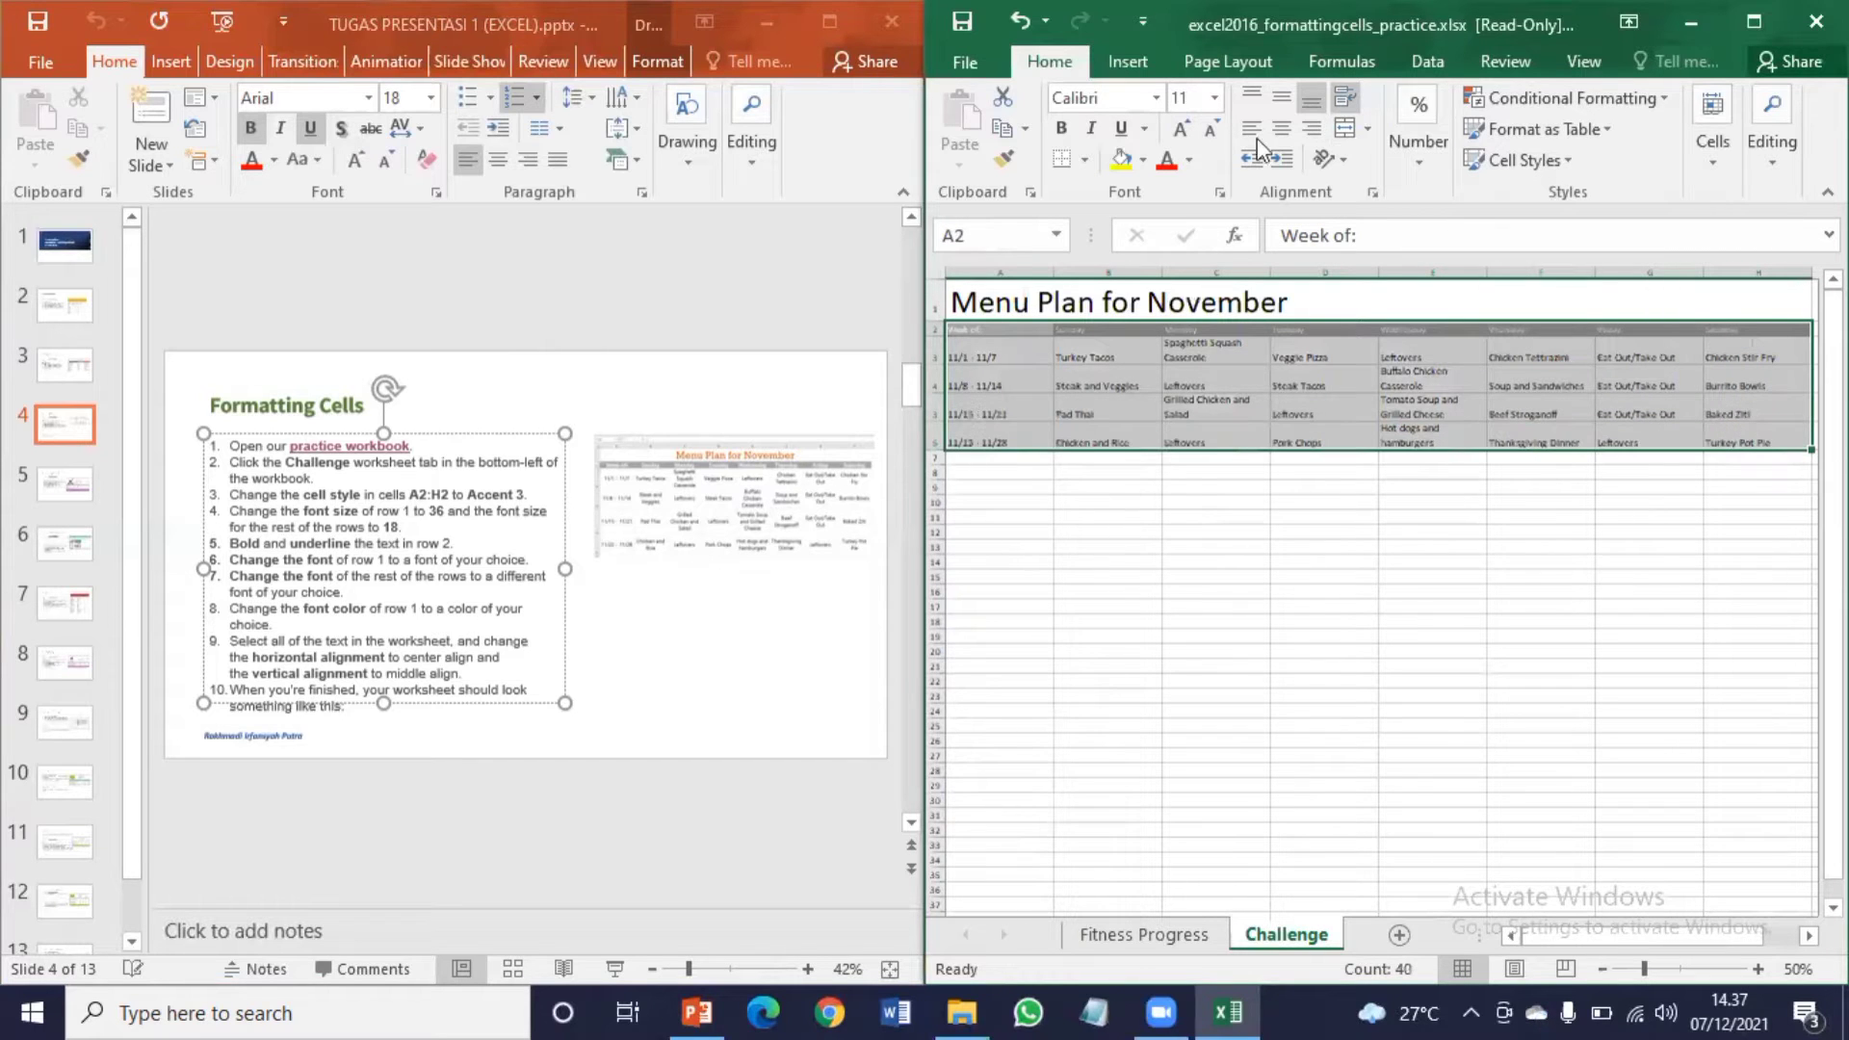
click(1213, 96)
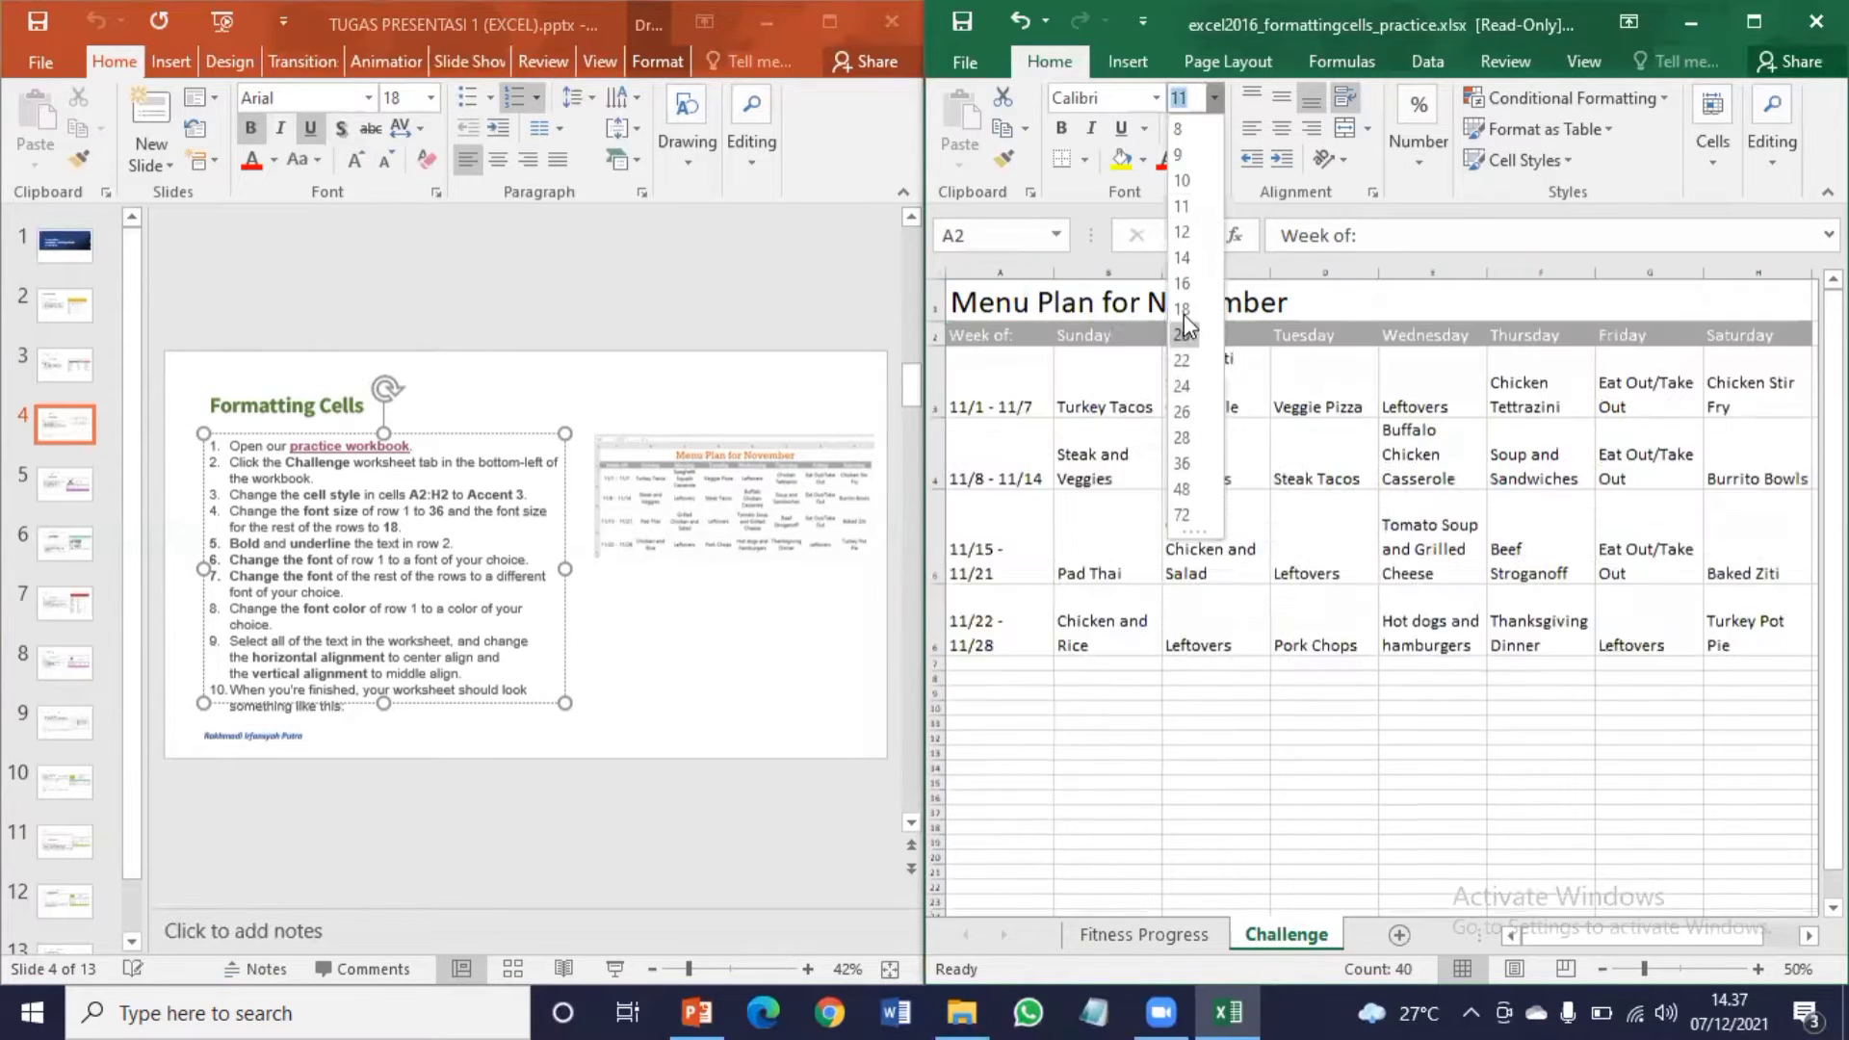
click(1183, 306)
click(1112, 598)
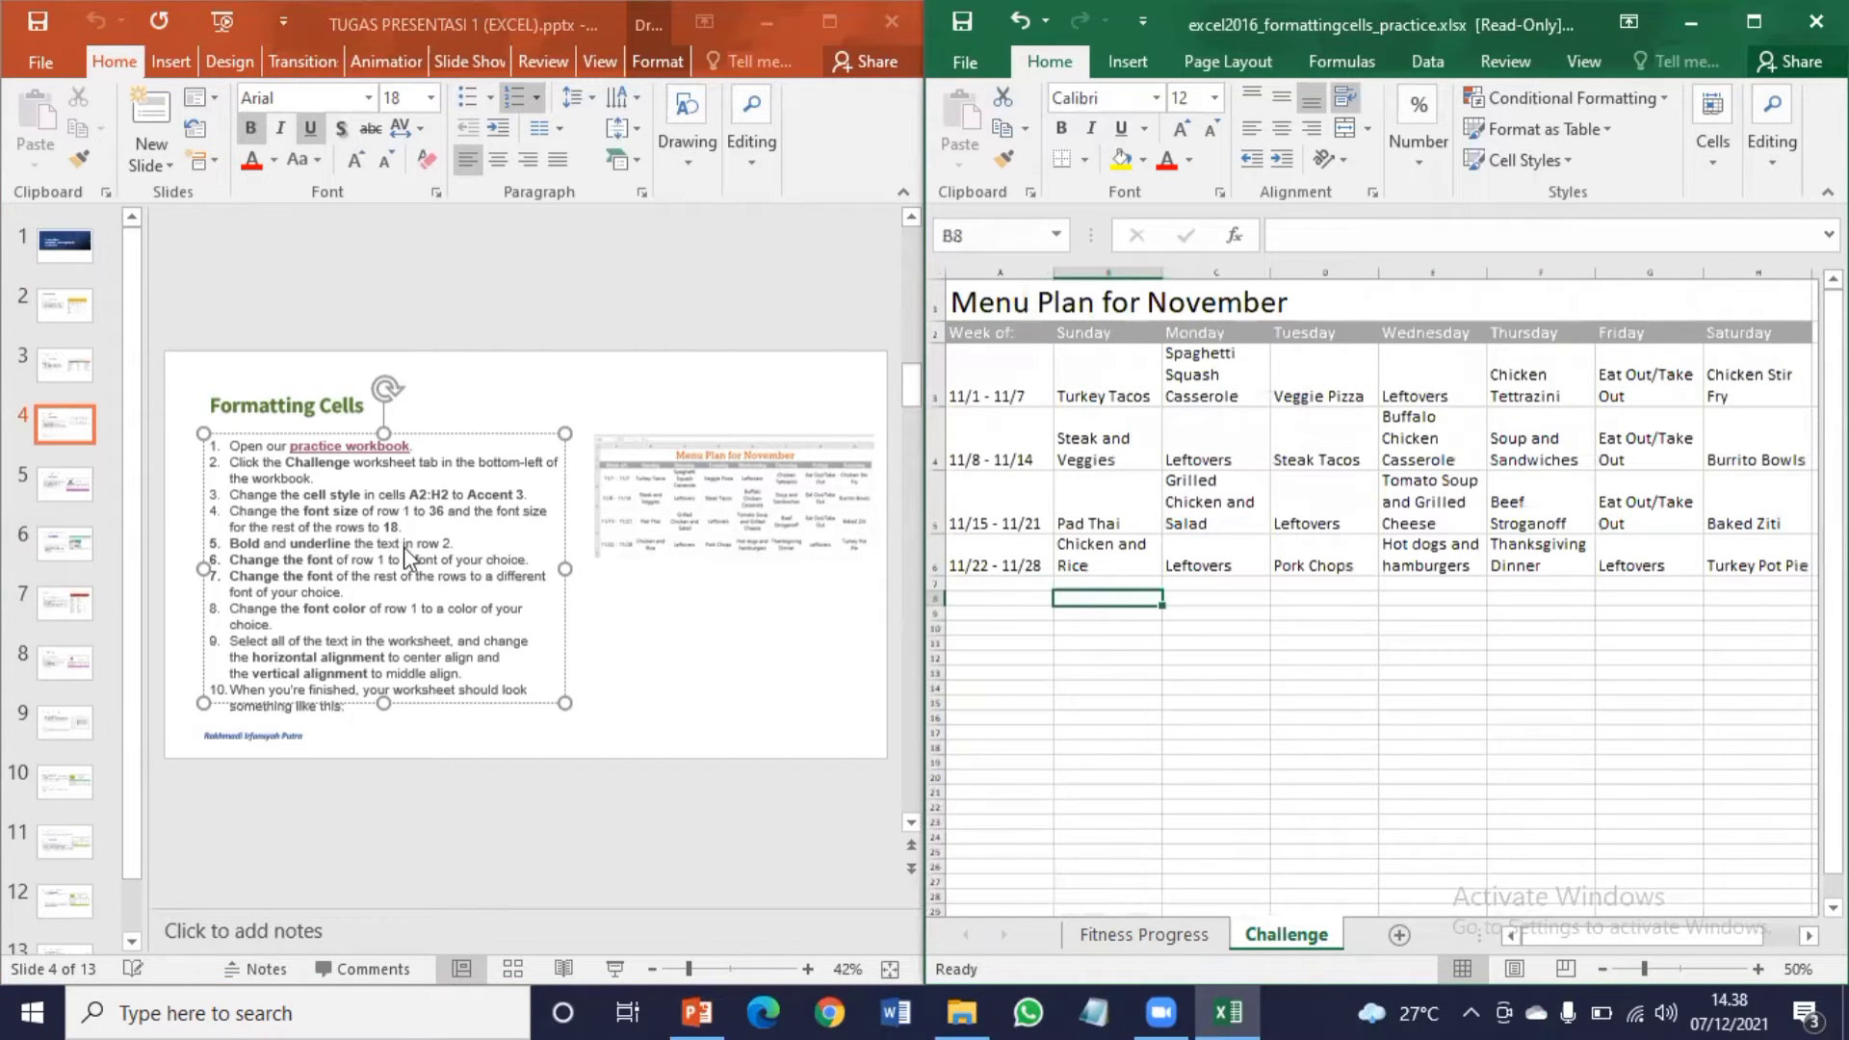
Step: Bold and underline the weekday header text in row 2 of the menu plan
click(934, 332)
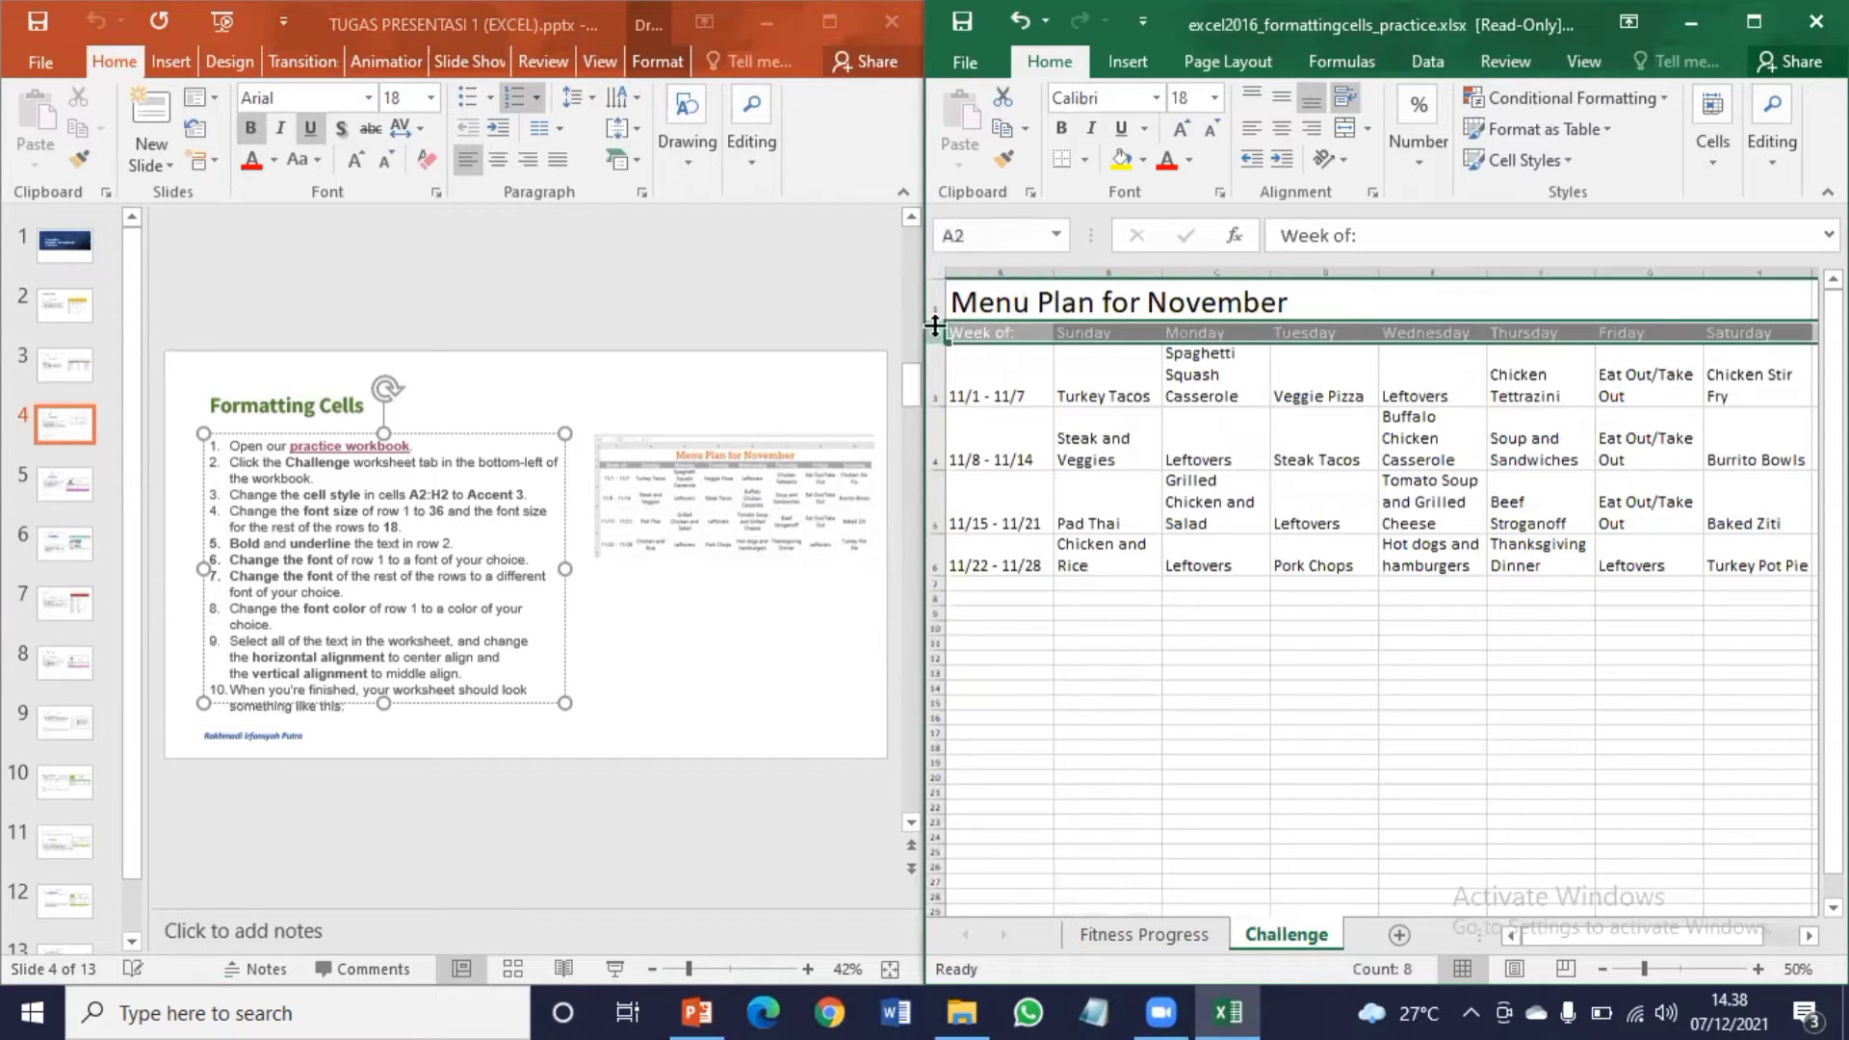
click(1062, 123)
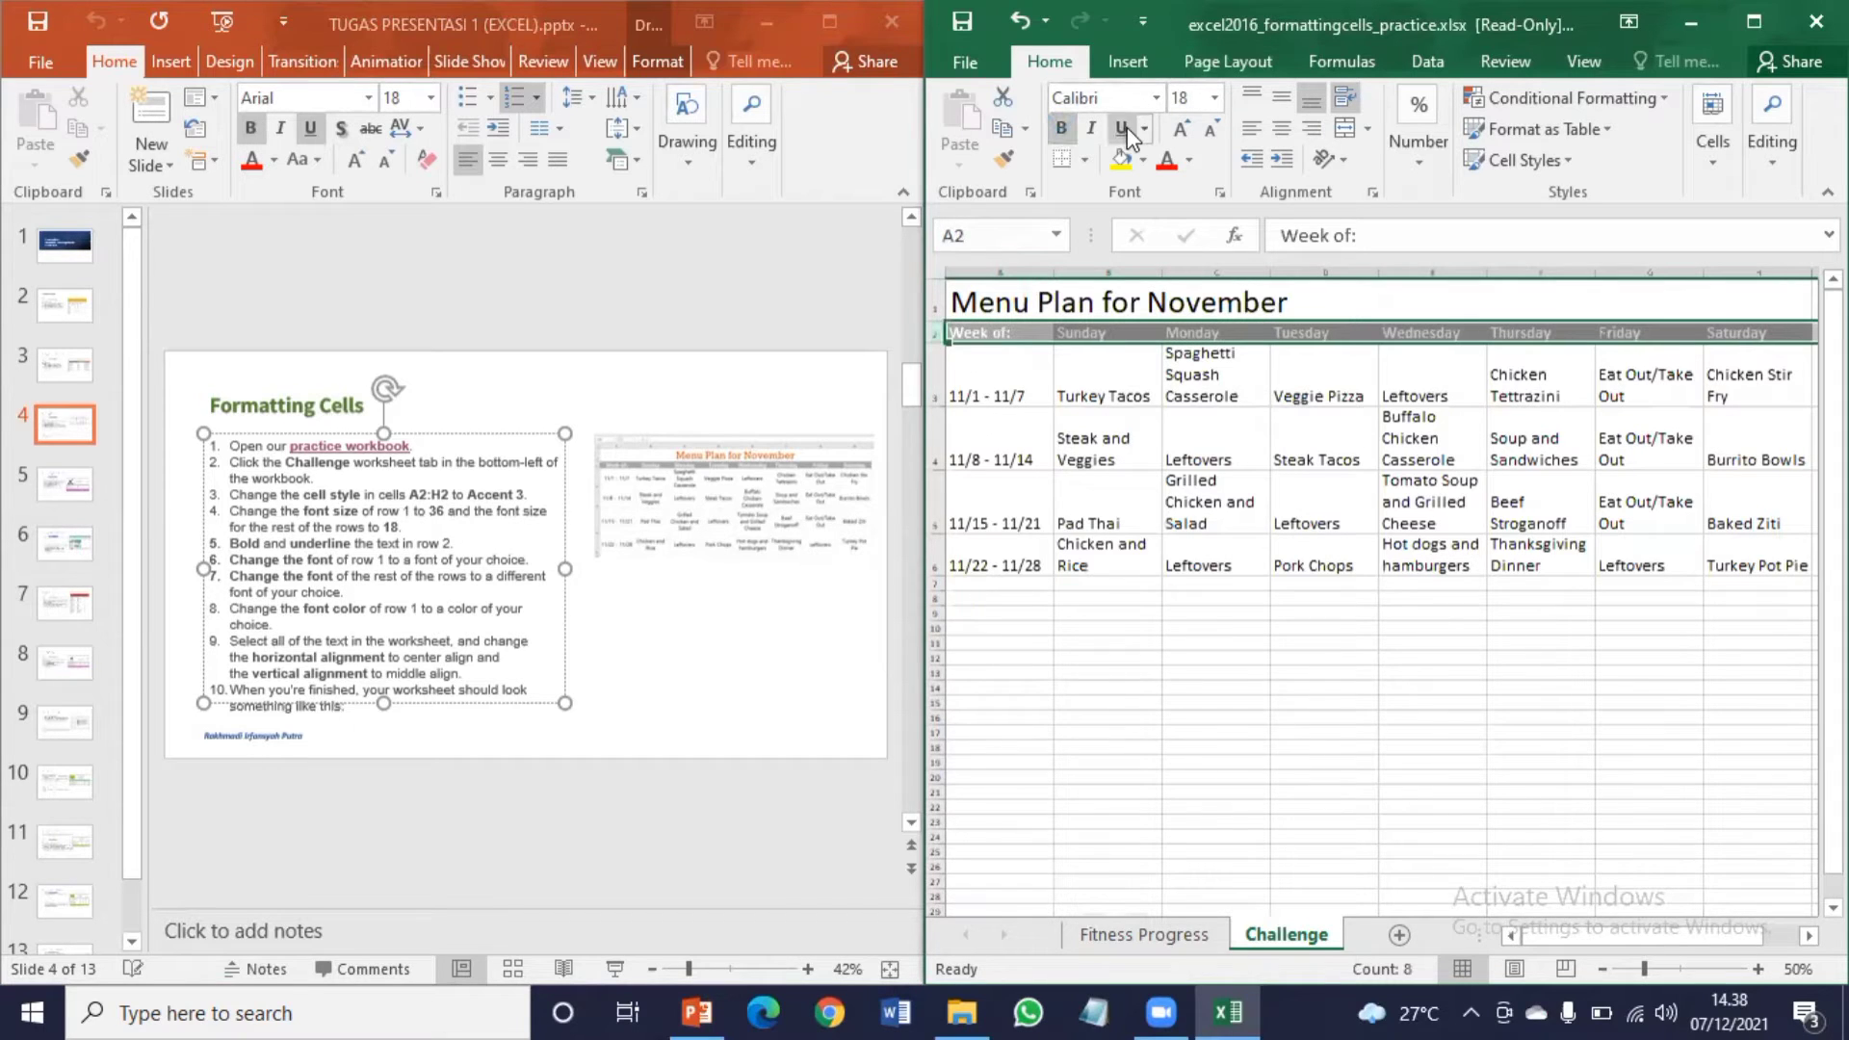
click(1126, 127)
click(1106, 449)
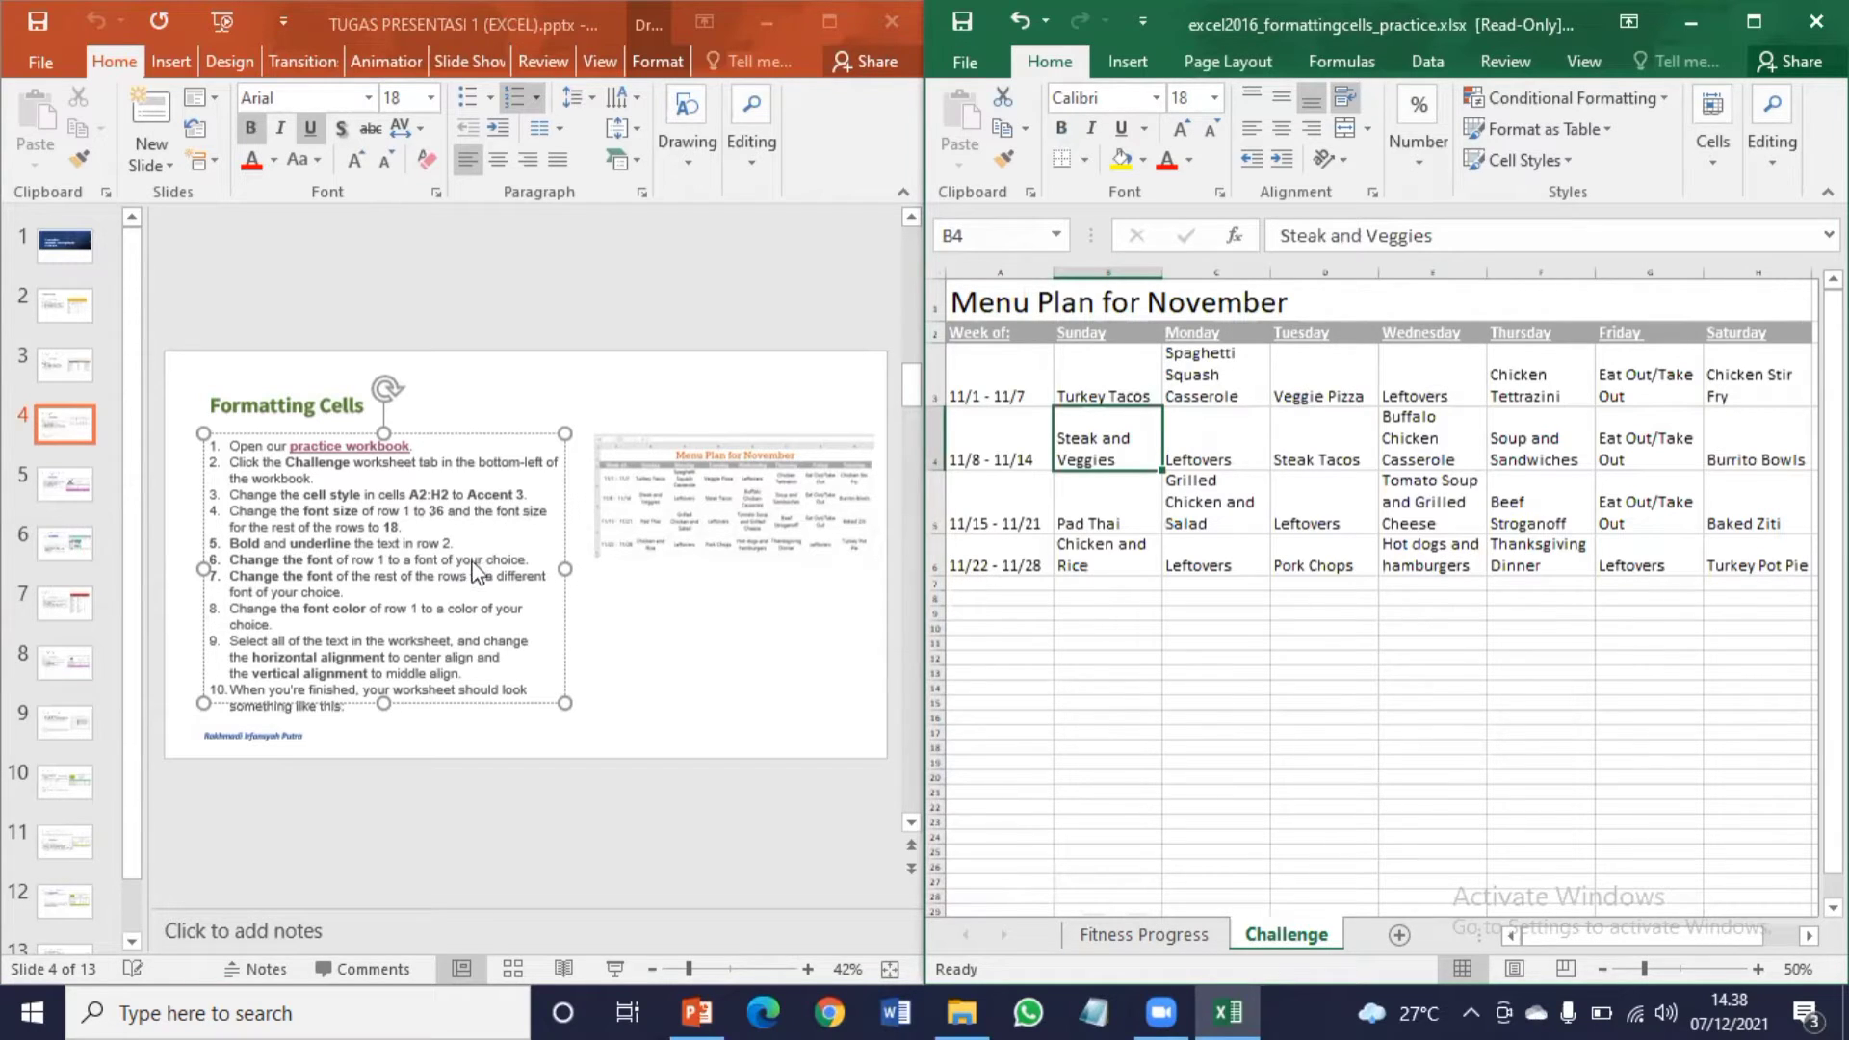
Step: Change the font of row 1, the Menu Plan for November title, to Algerian
click(945, 303)
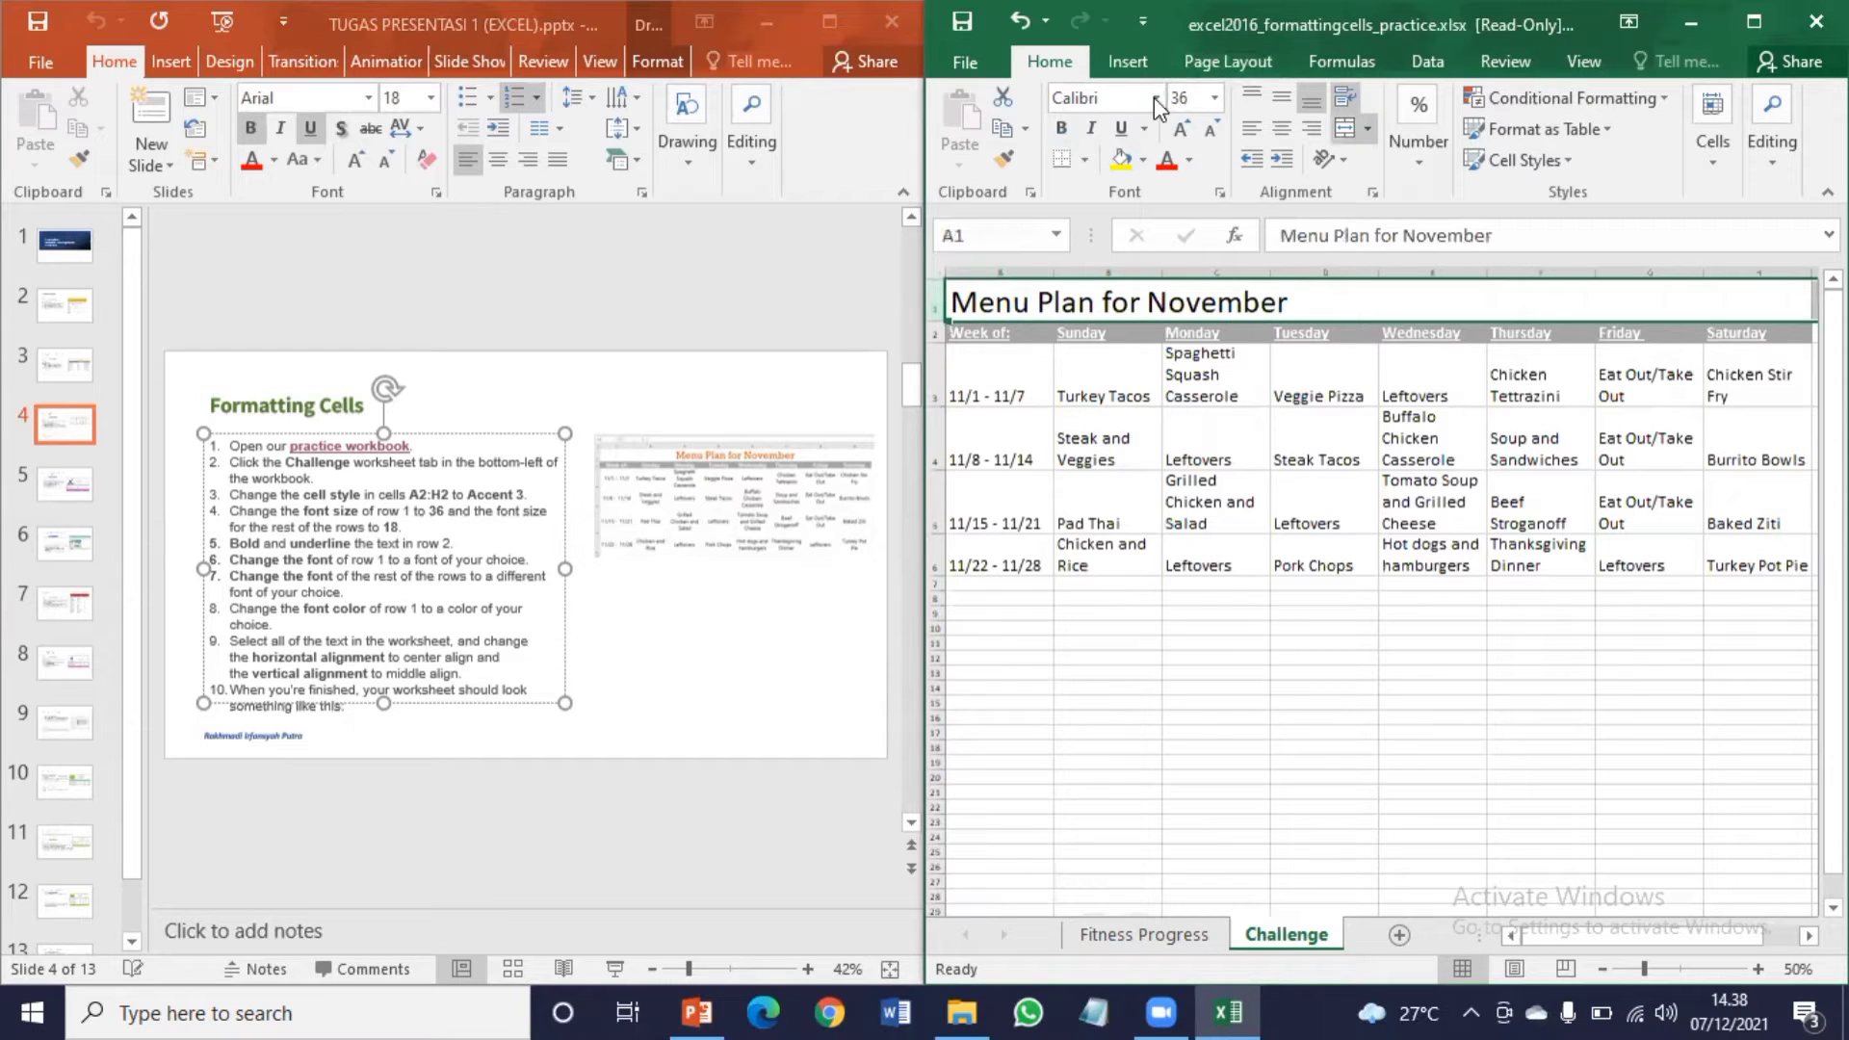
click(1155, 97)
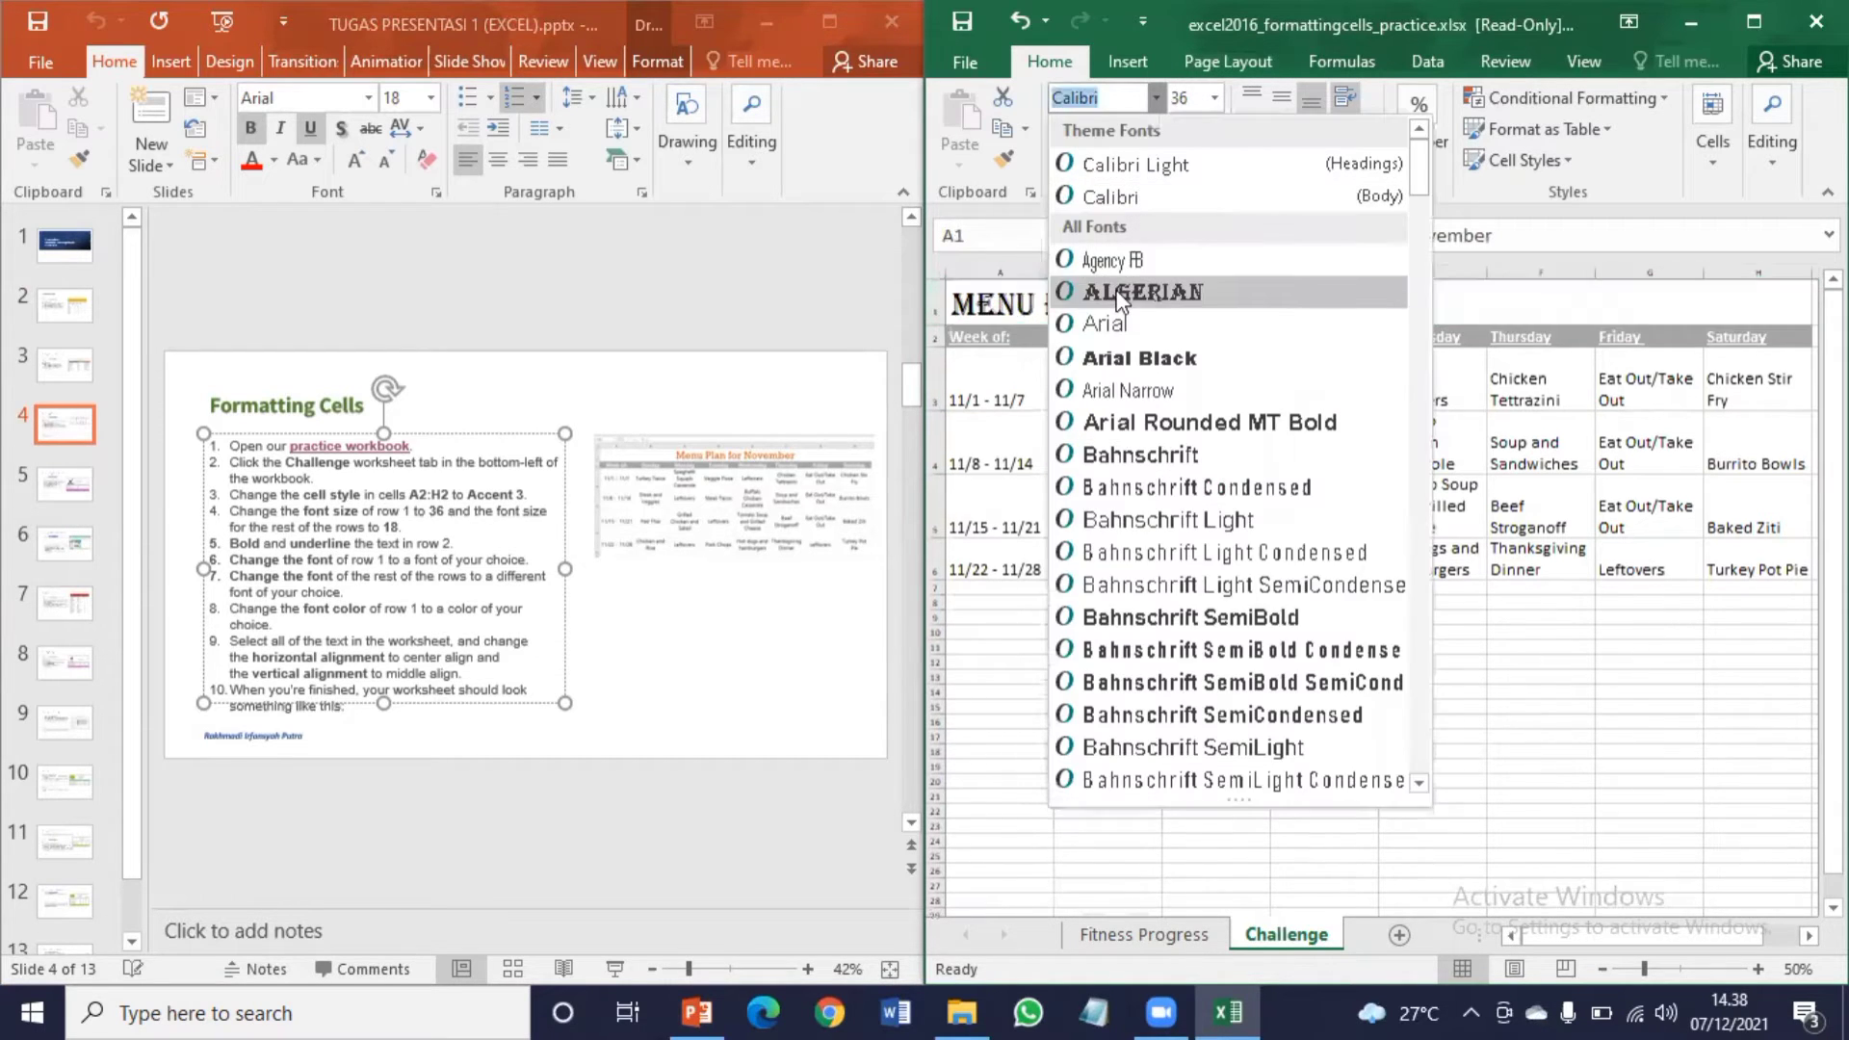
click(1119, 294)
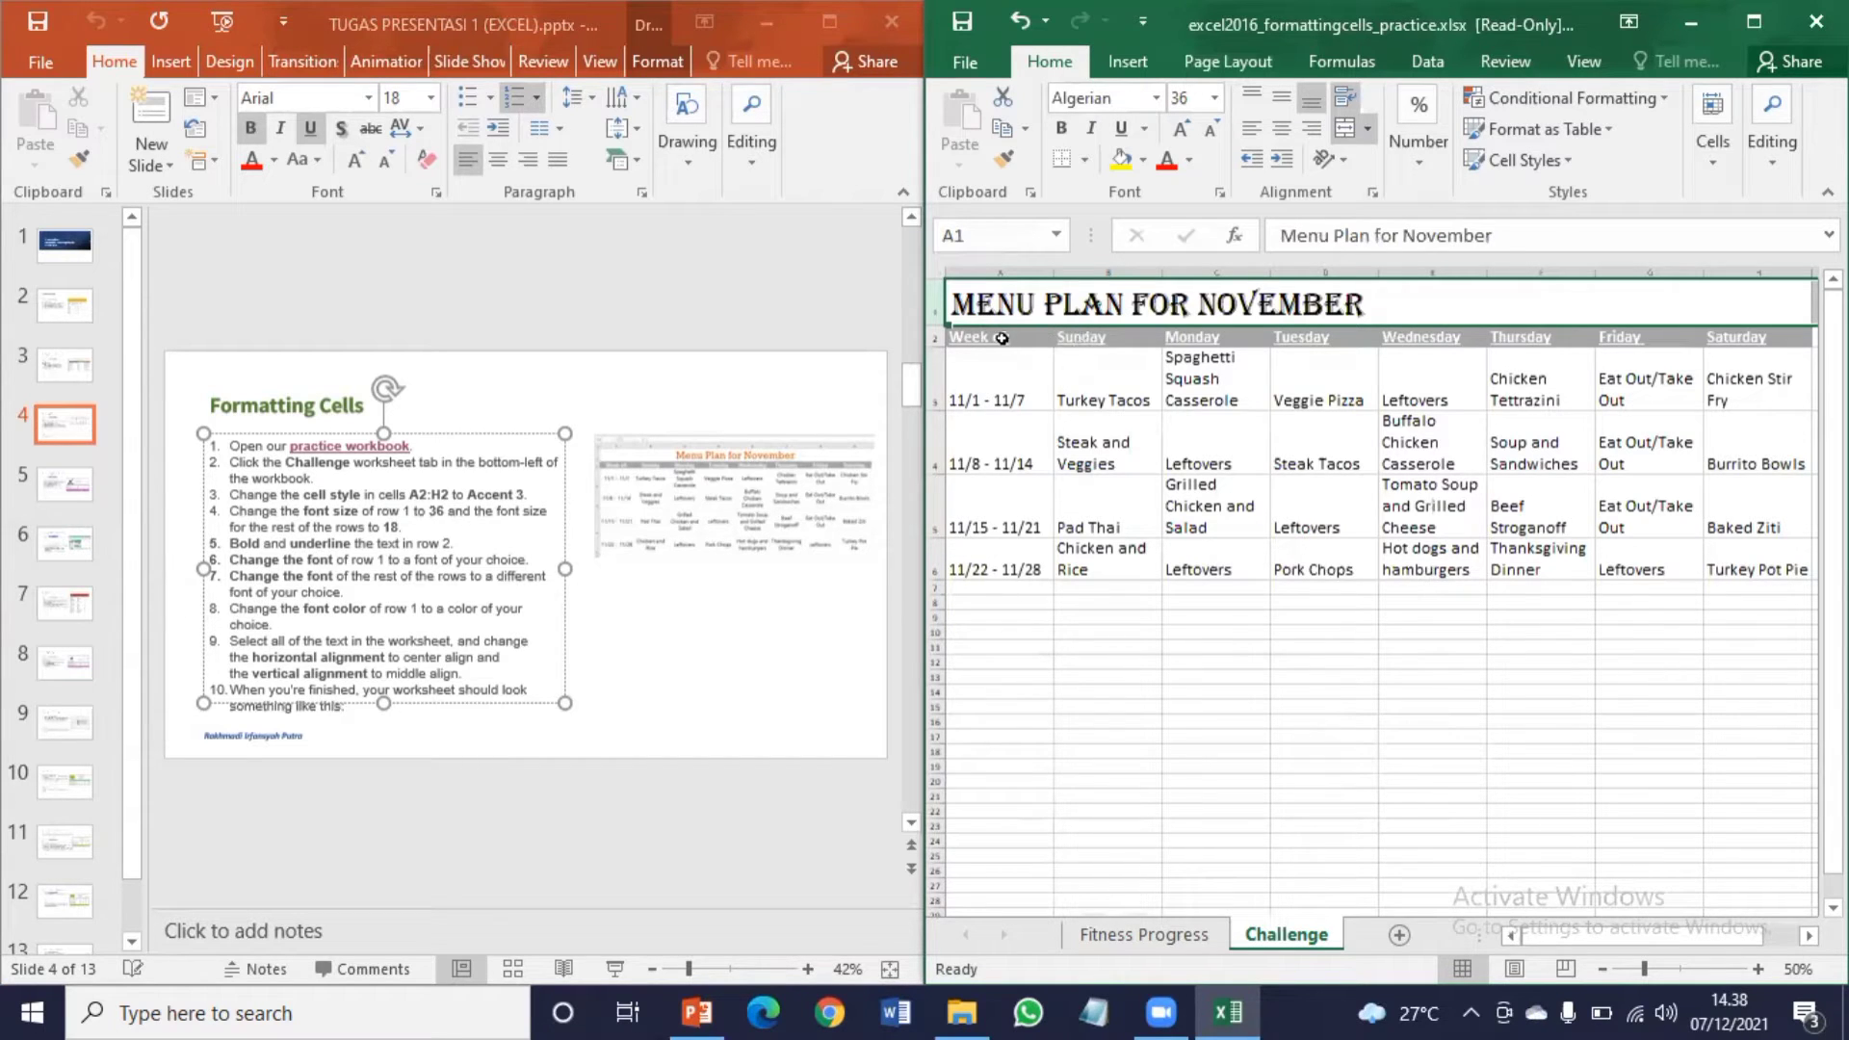
Step: Change the font of the remaining menu plan cells, A2:H6, to Agency FB
drag(1002, 338, 1747, 570)
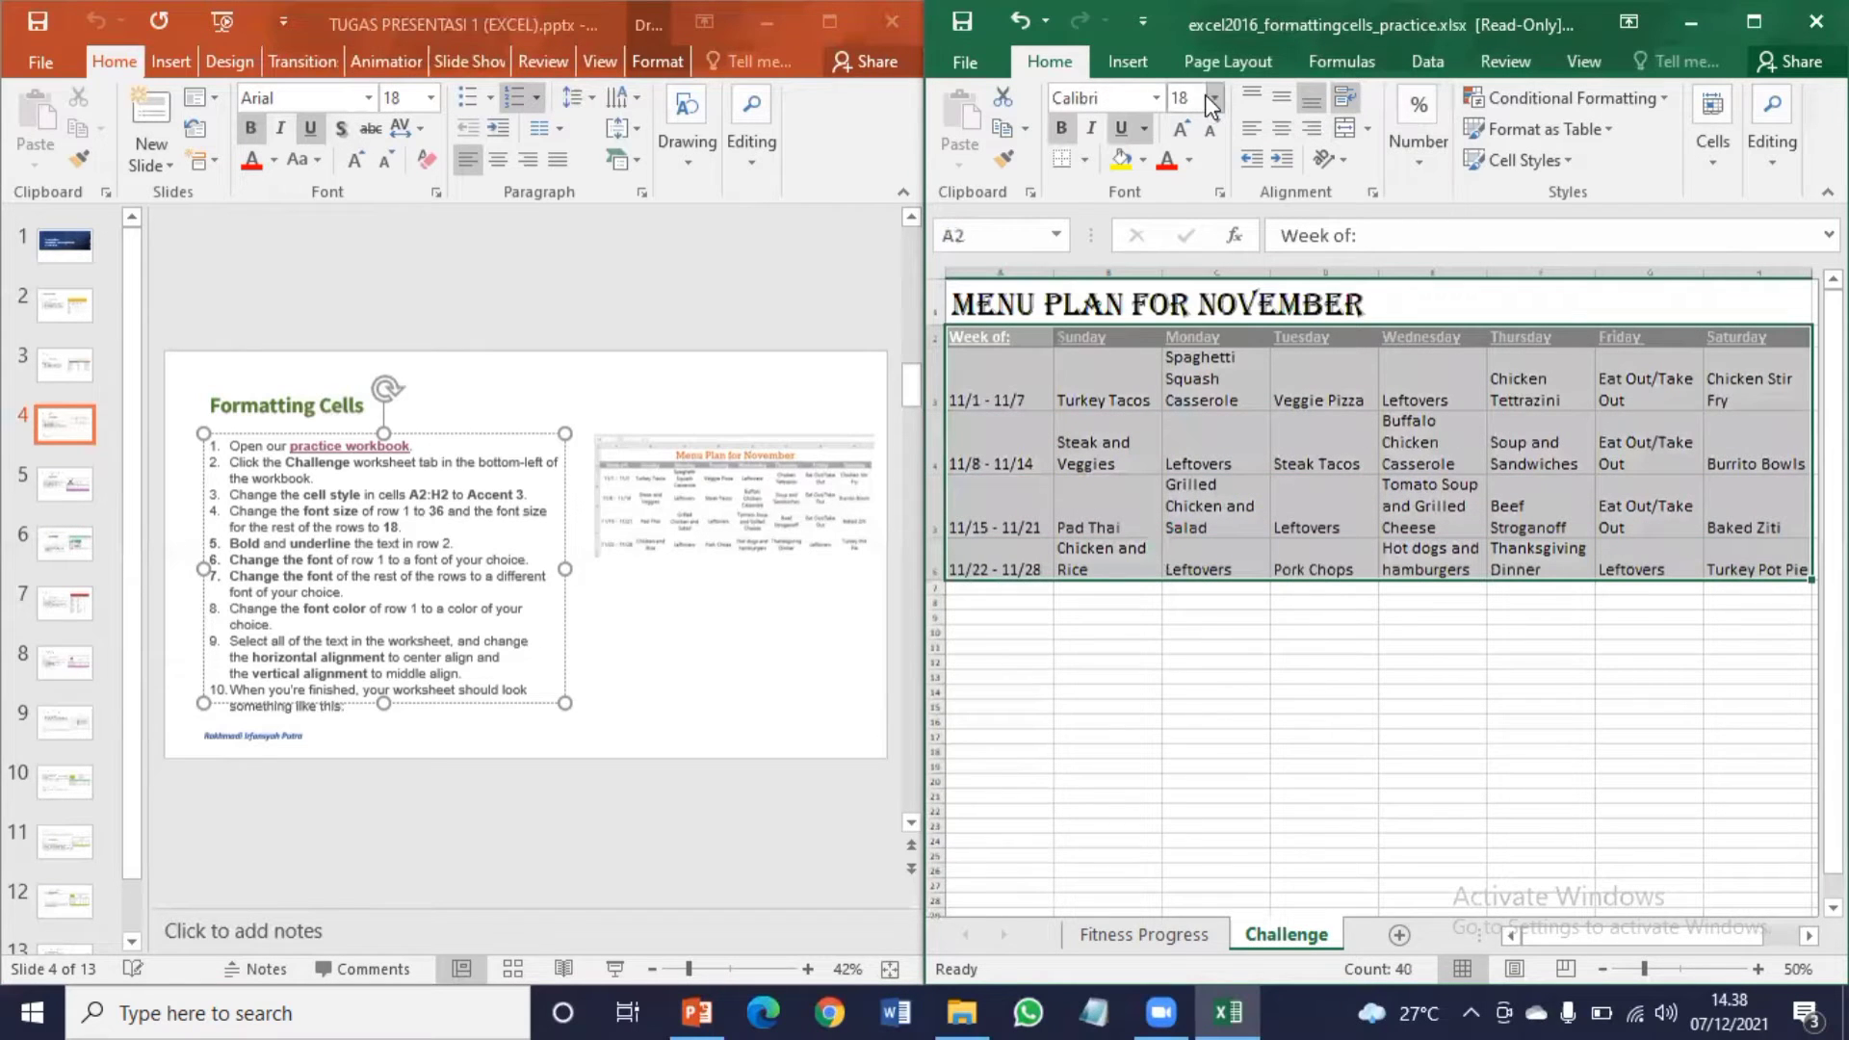
click(1156, 97)
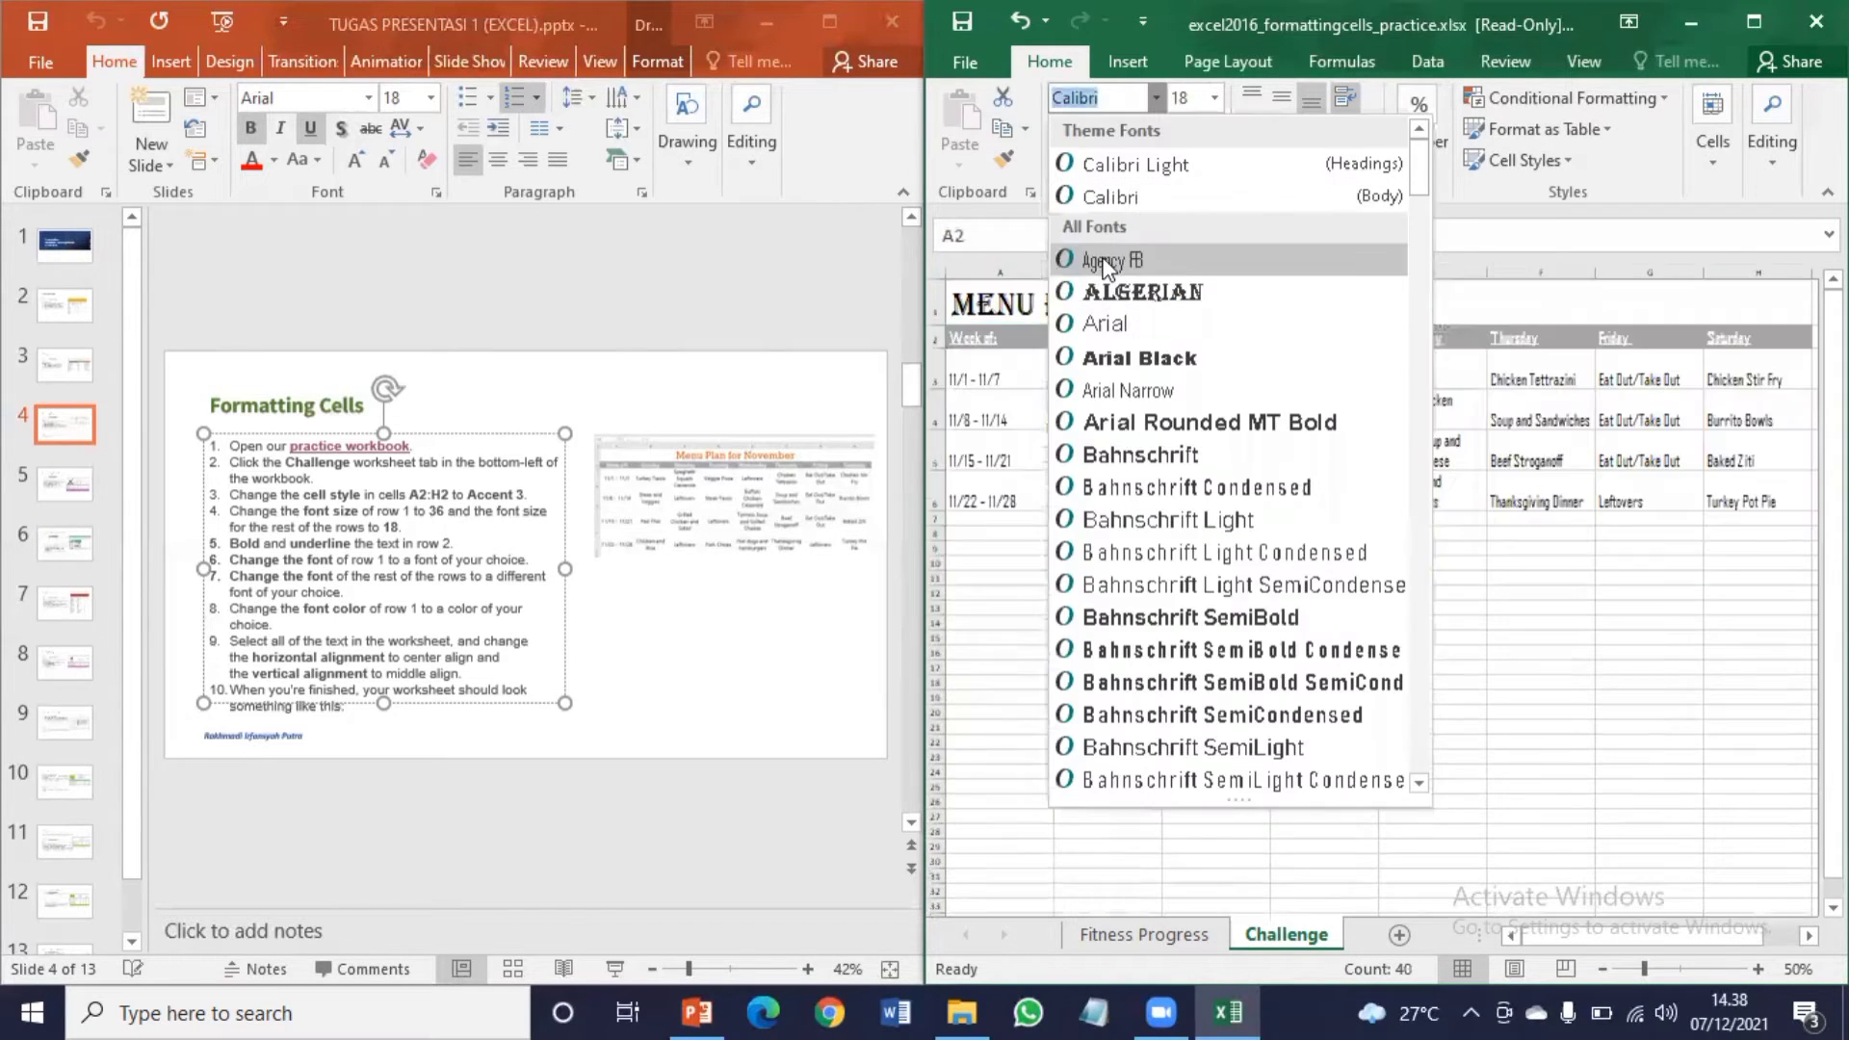
click(1106, 260)
click(999, 578)
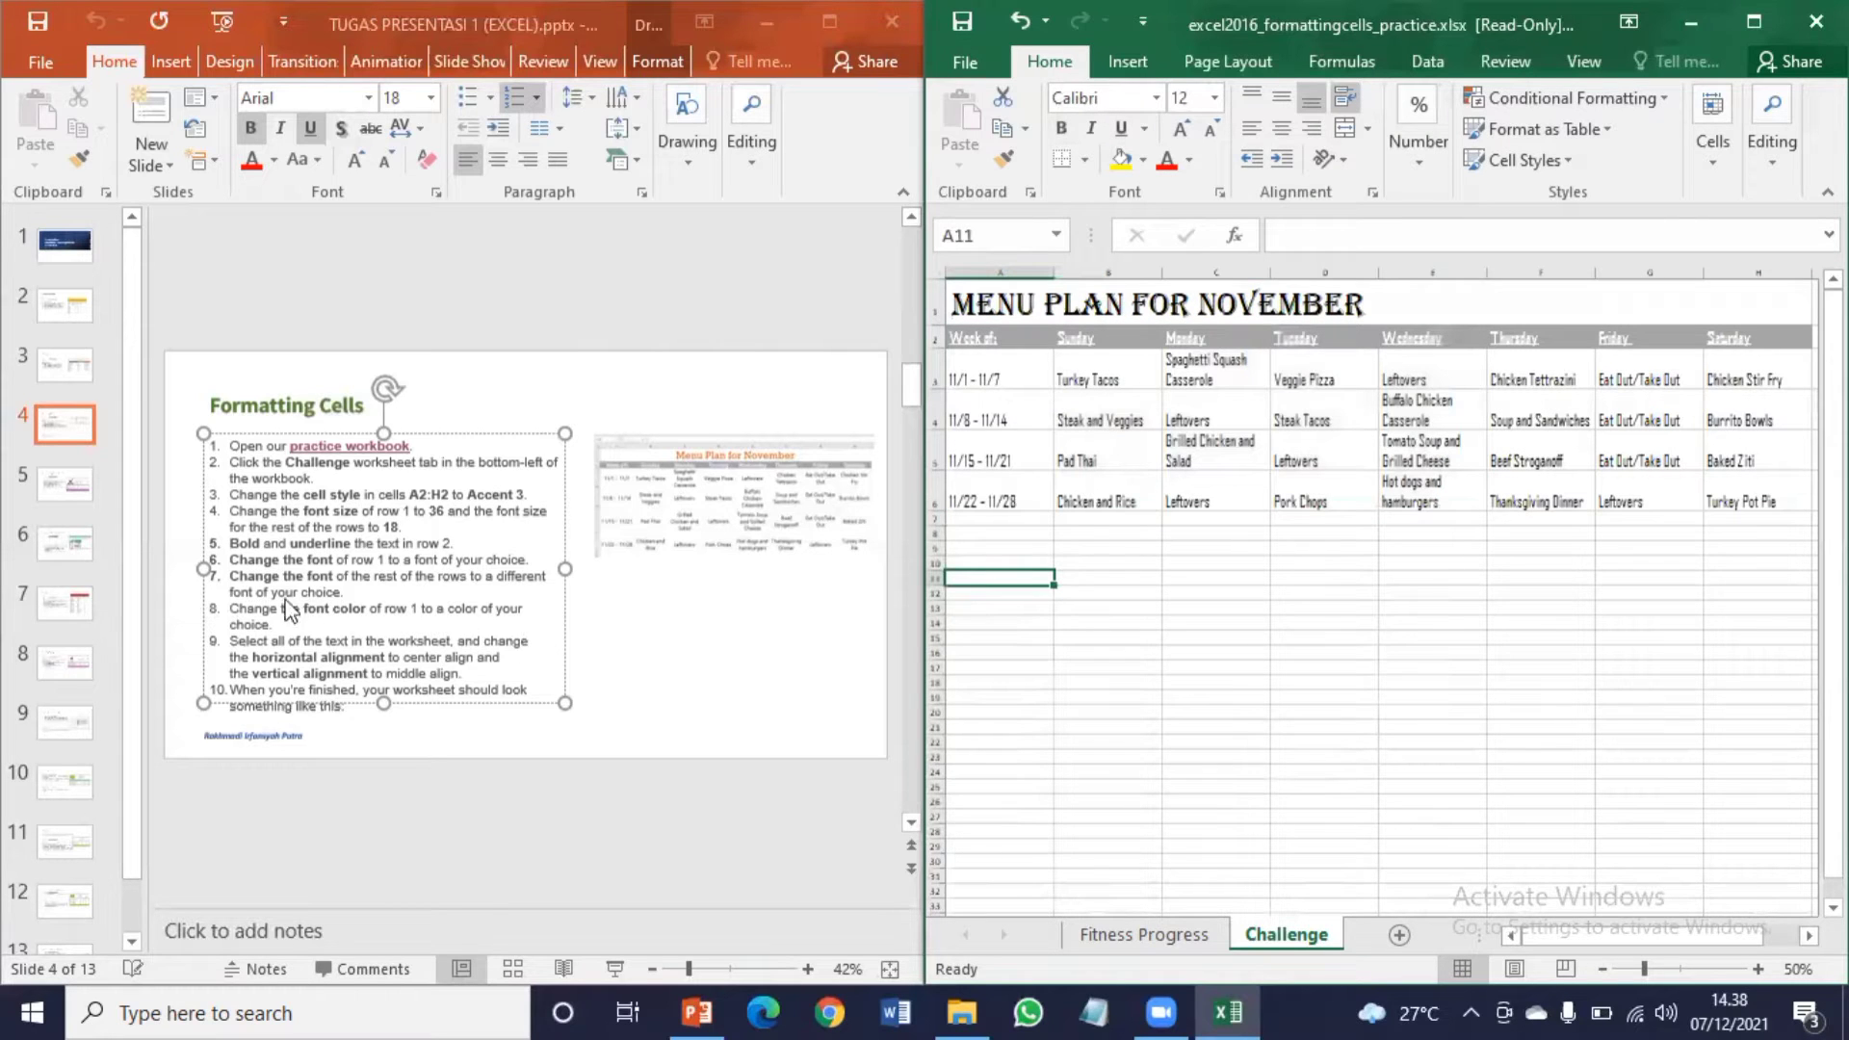
Step: Set the font color of the row 1 title to orange
right_click(933, 307)
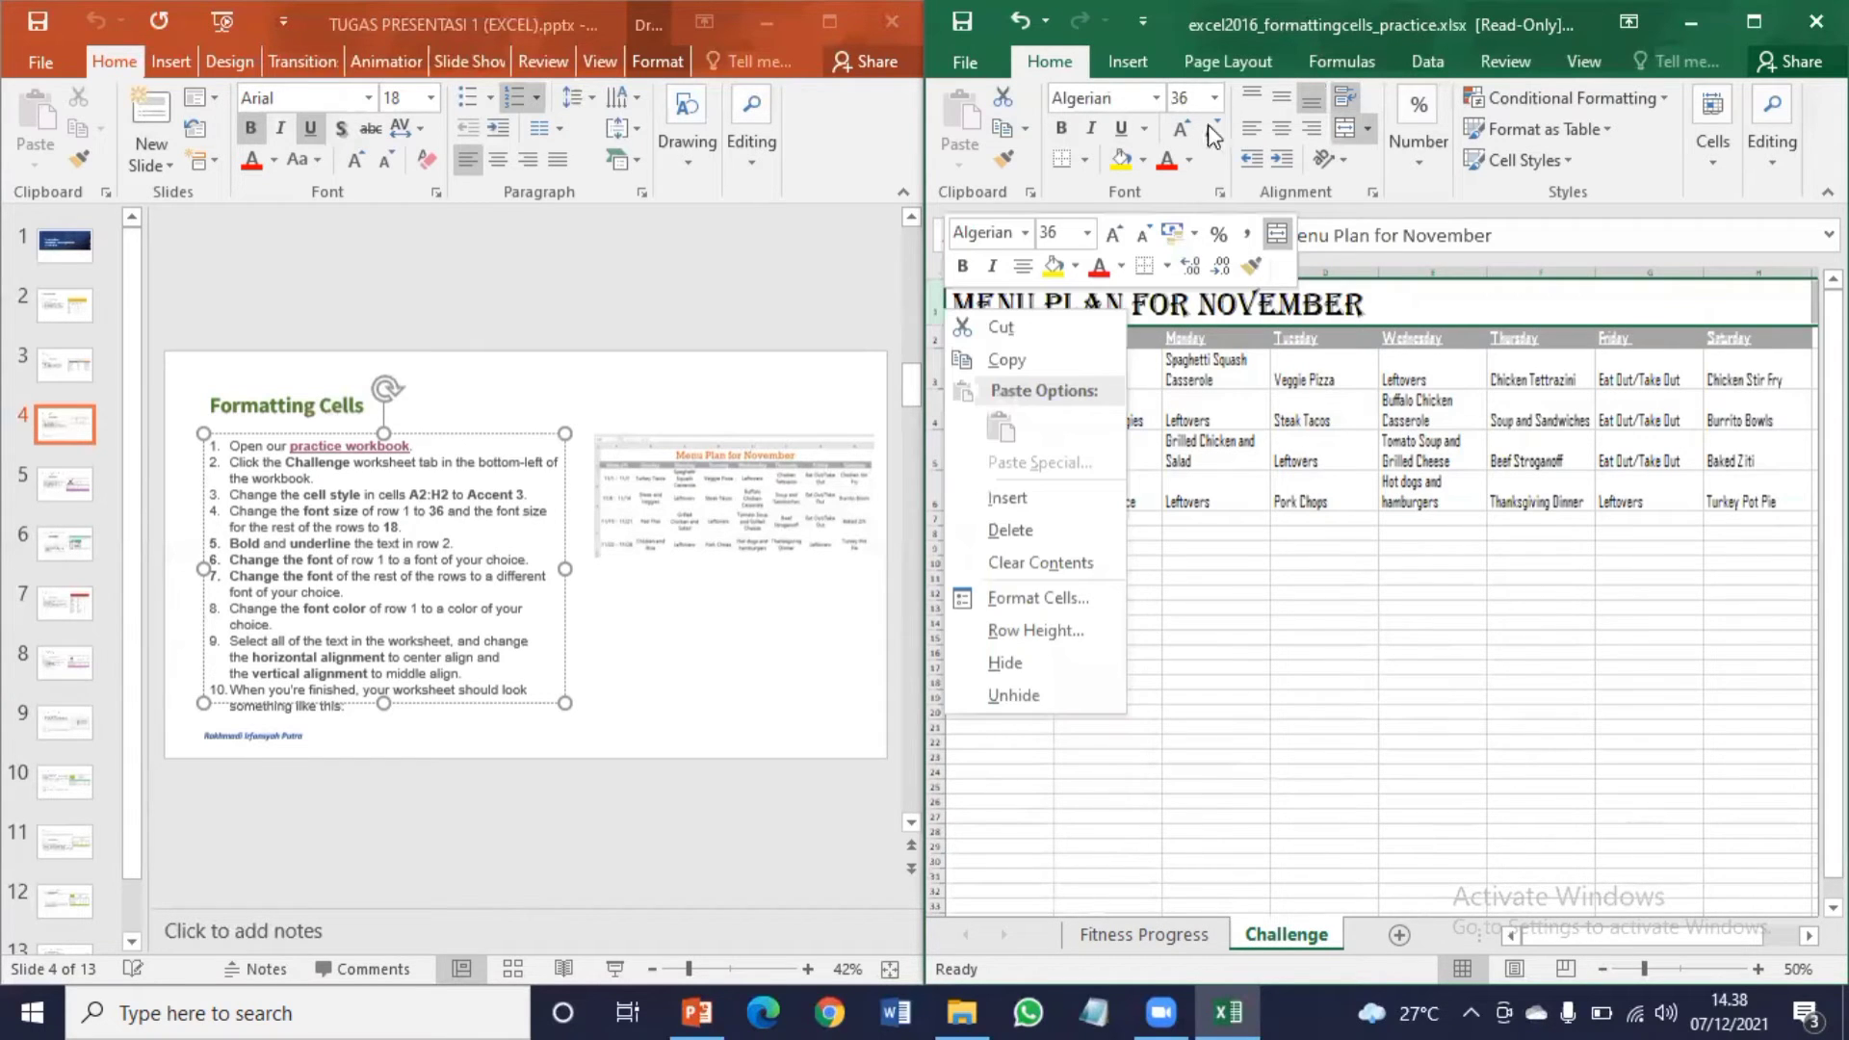
click(1192, 159)
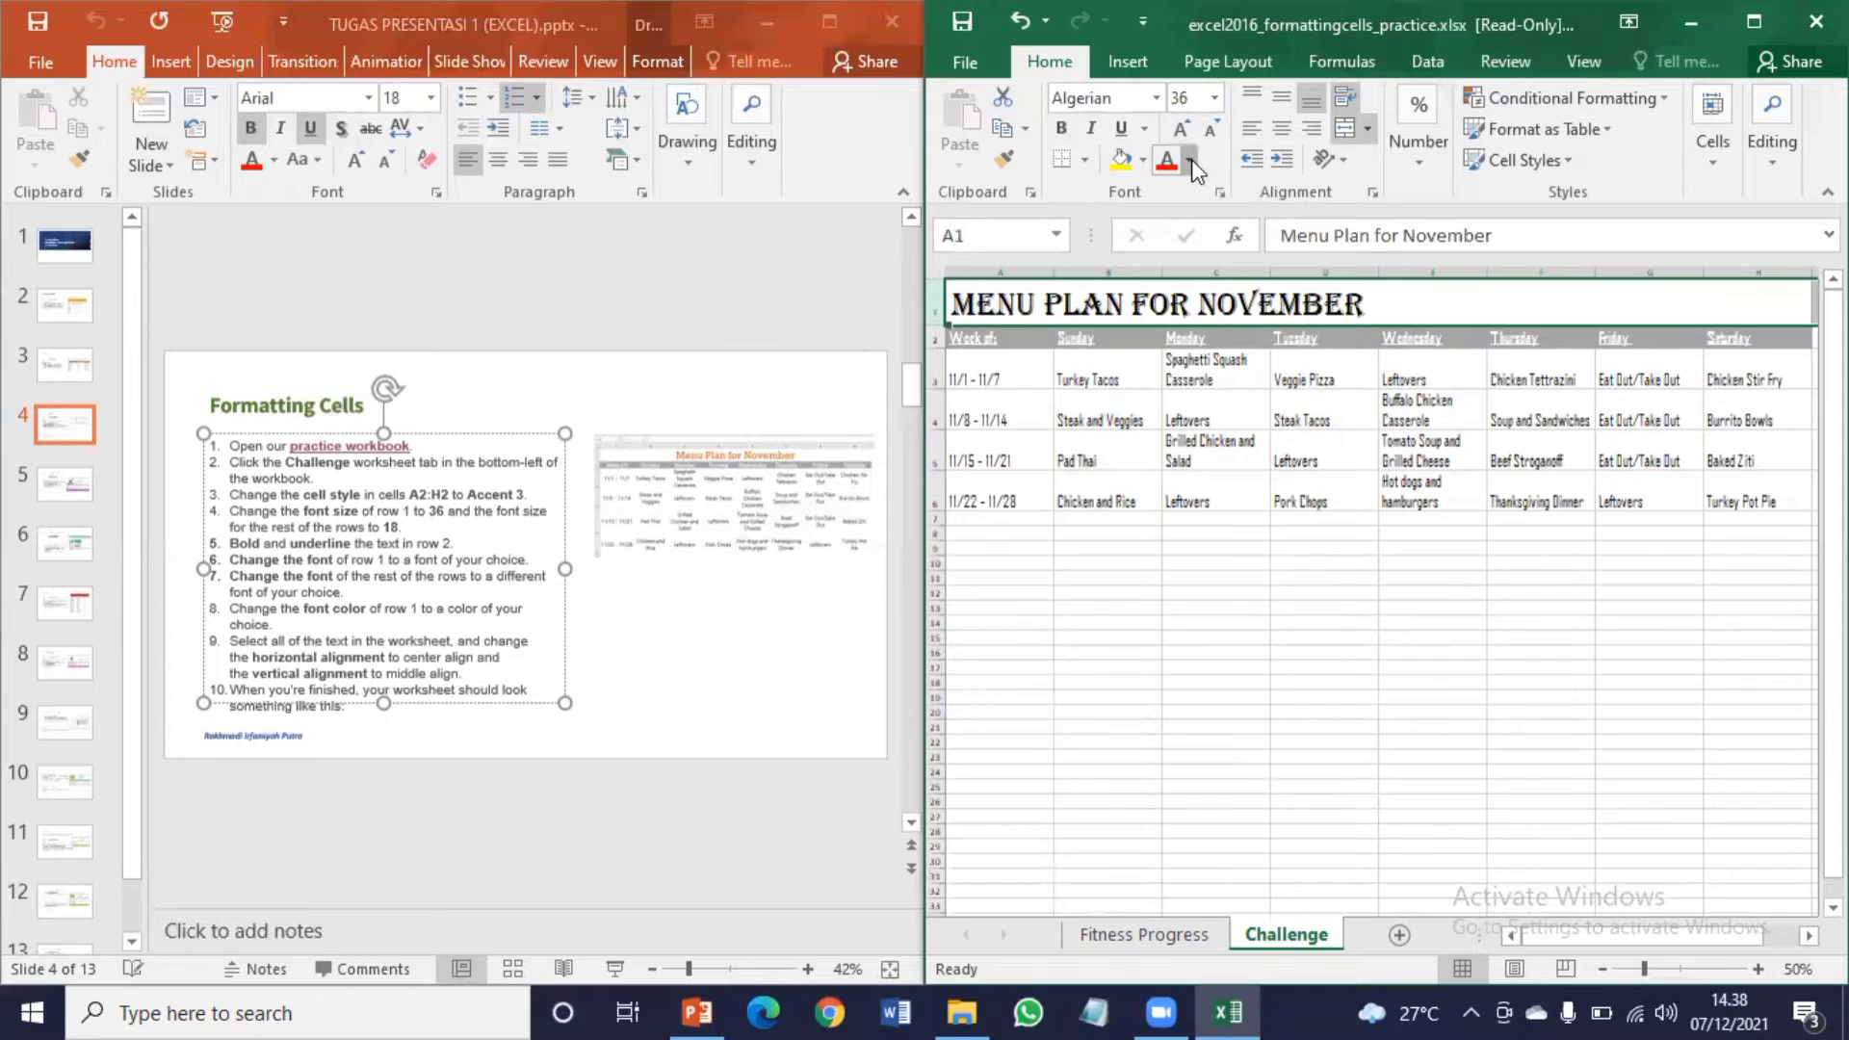
click(1192, 159)
click(1286, 260)
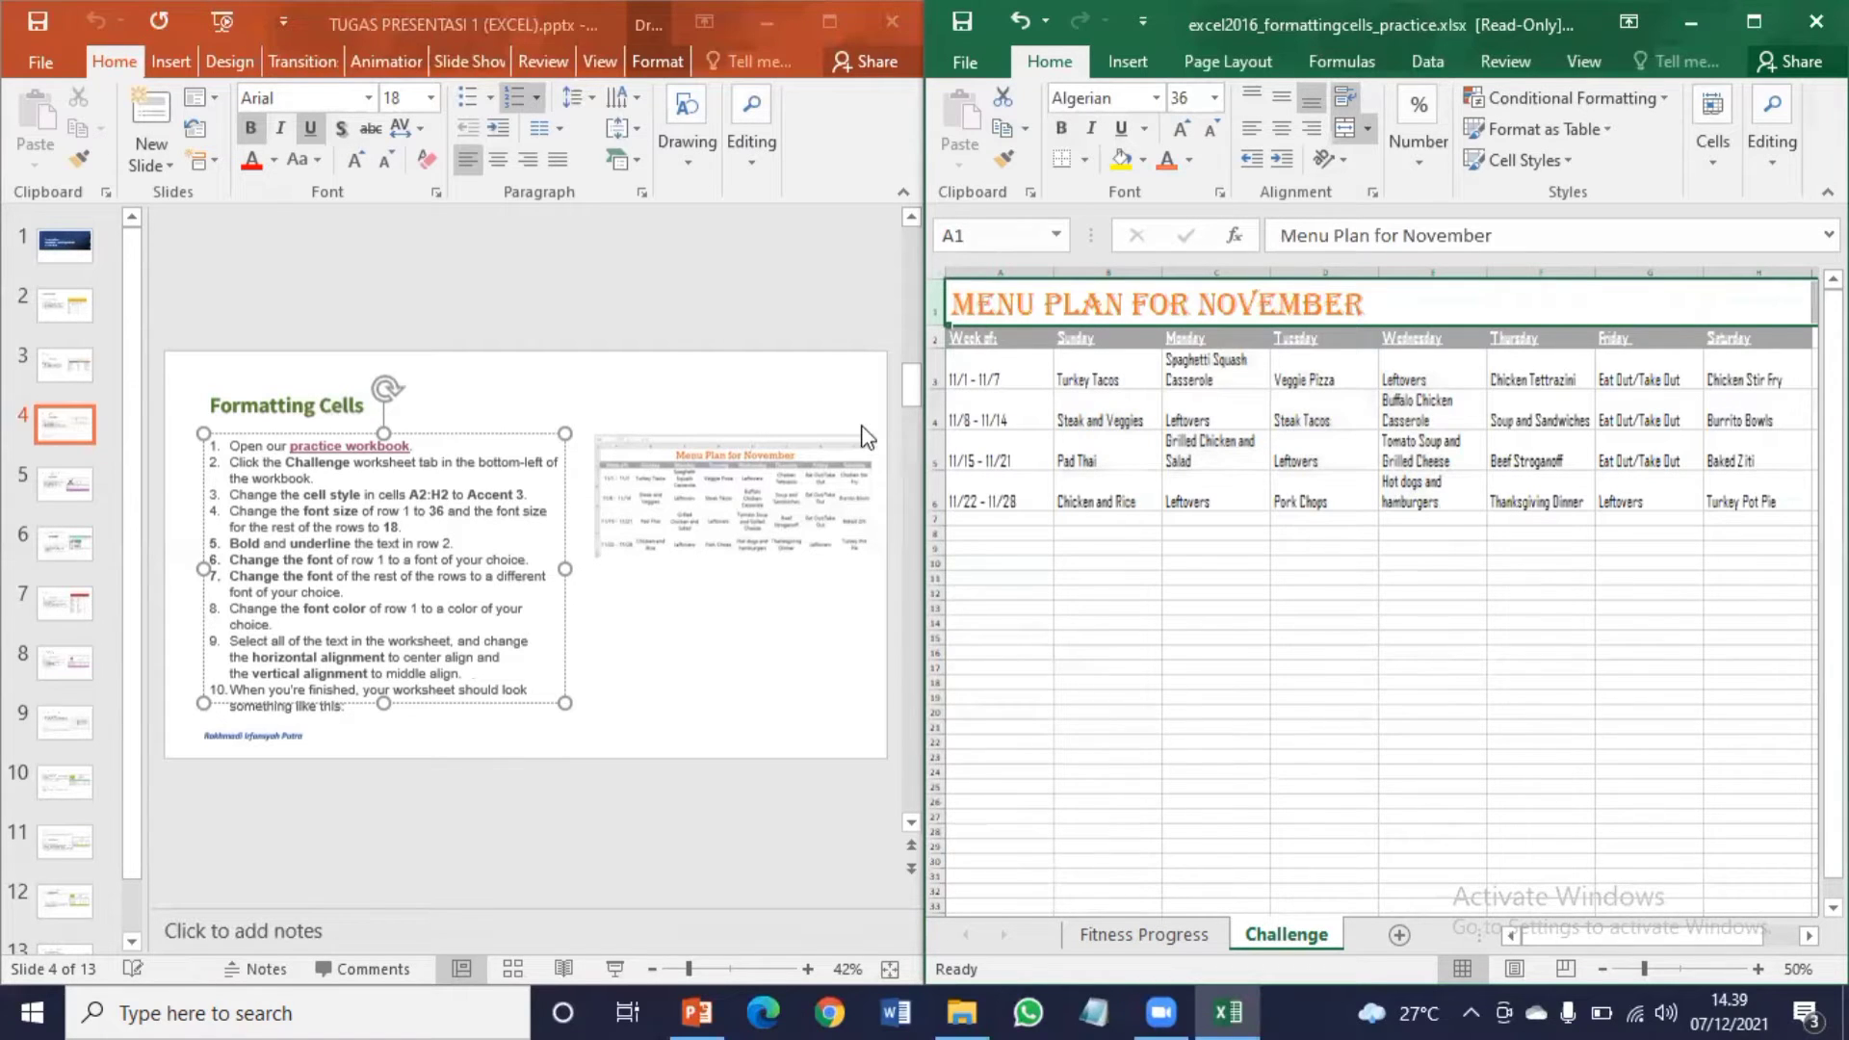
Step: Center all of the menu plan text horizontally and align it to the middle vertically, including the title
drag(1059, 297, 1738, 501)
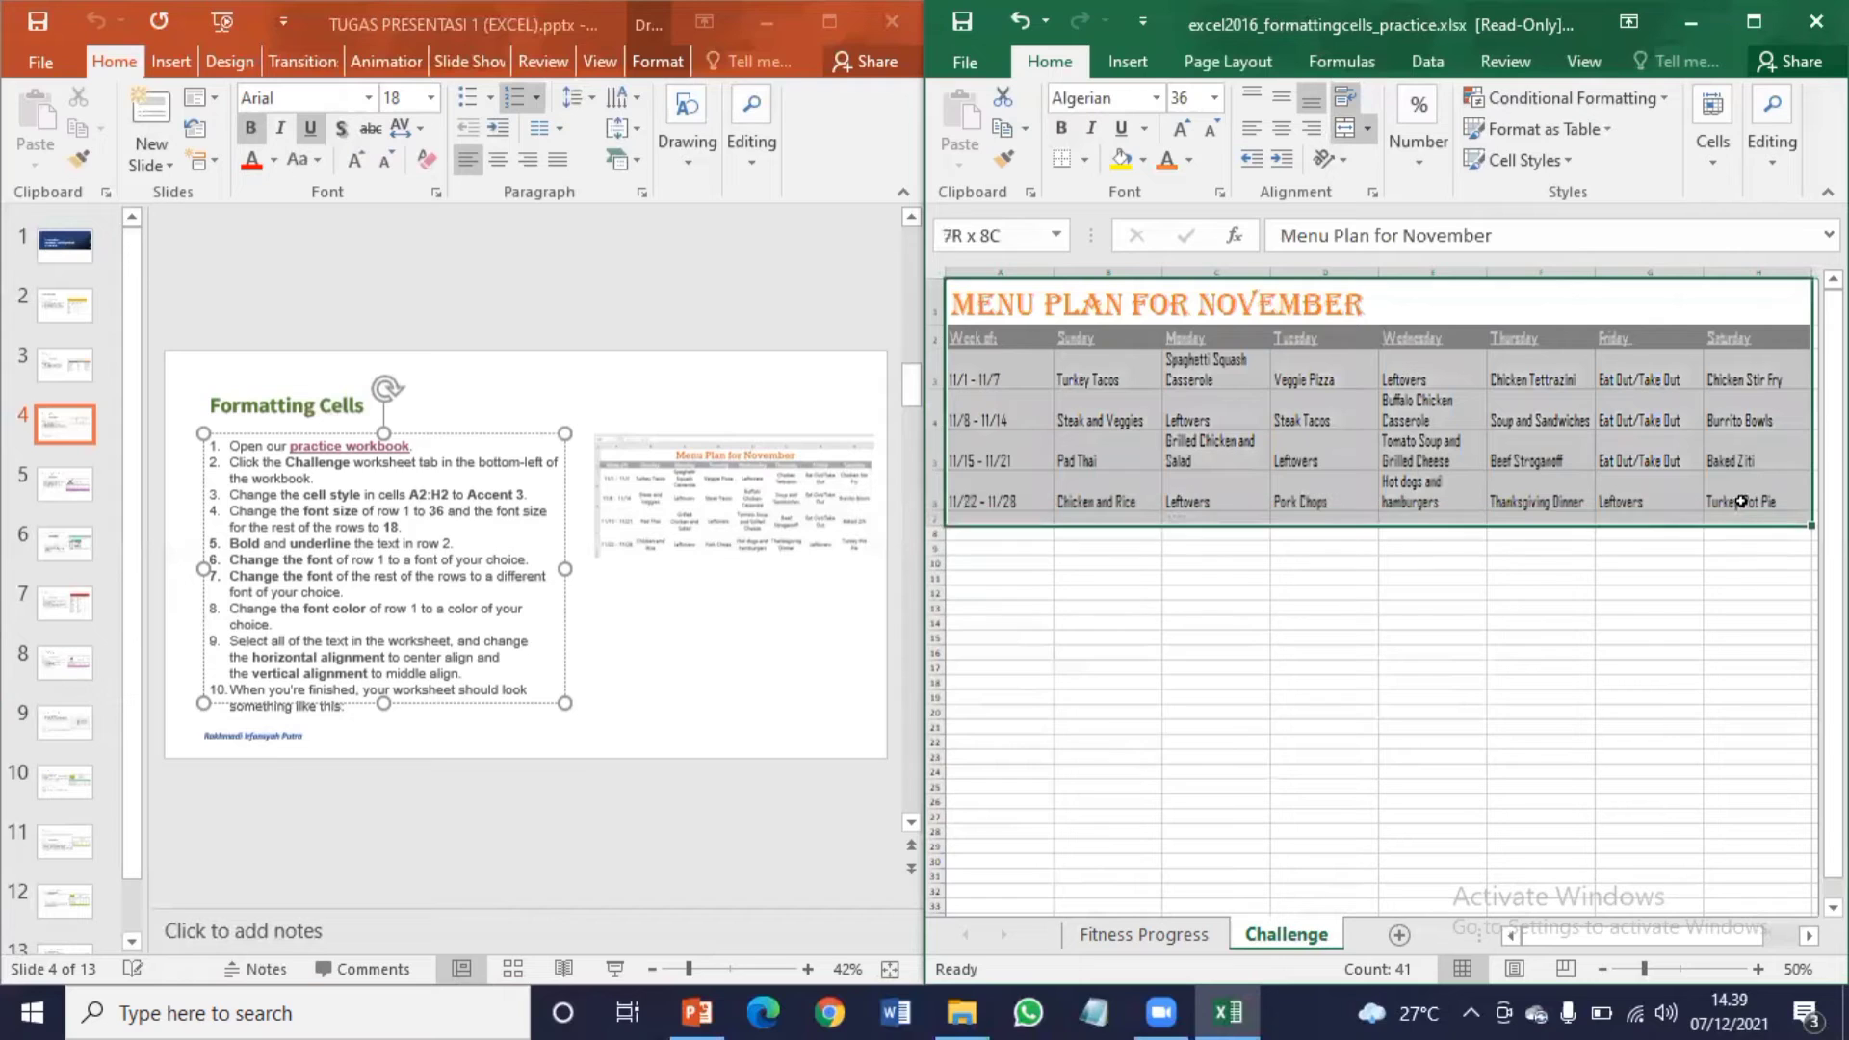
click(1279, 127)
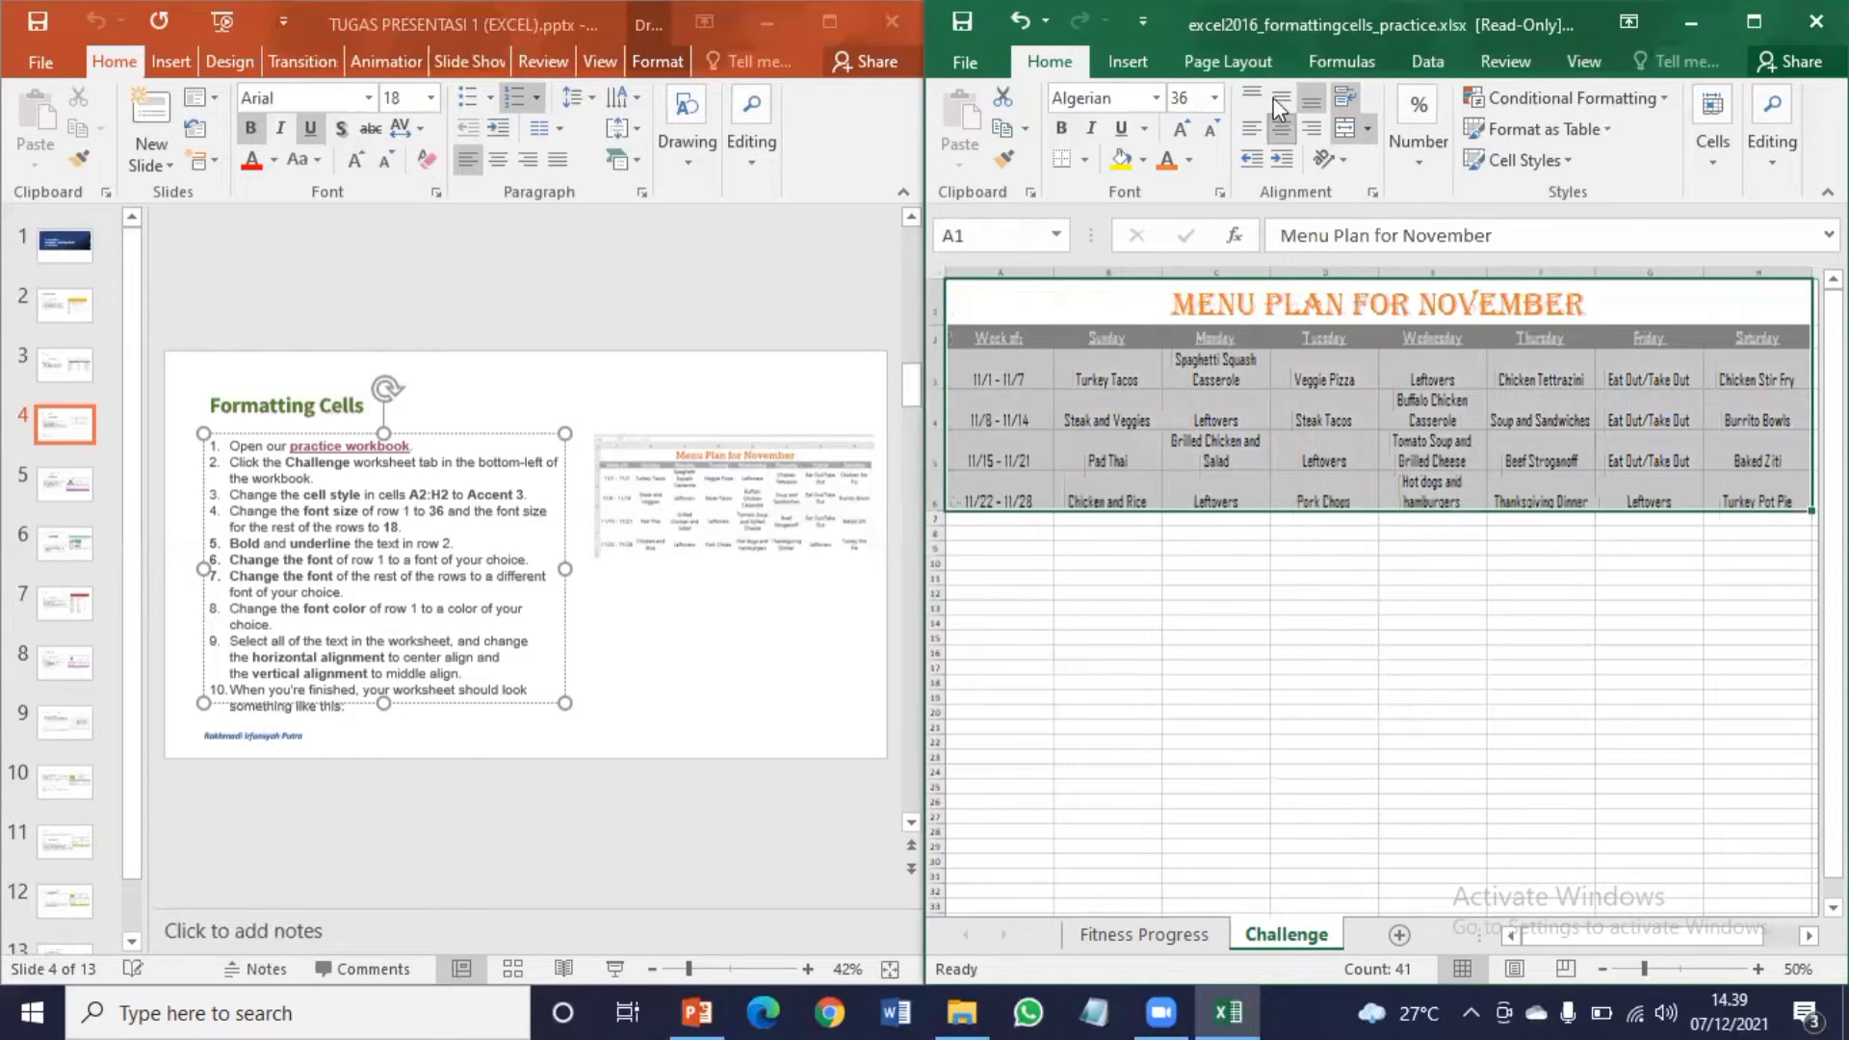
click(1278, 103)
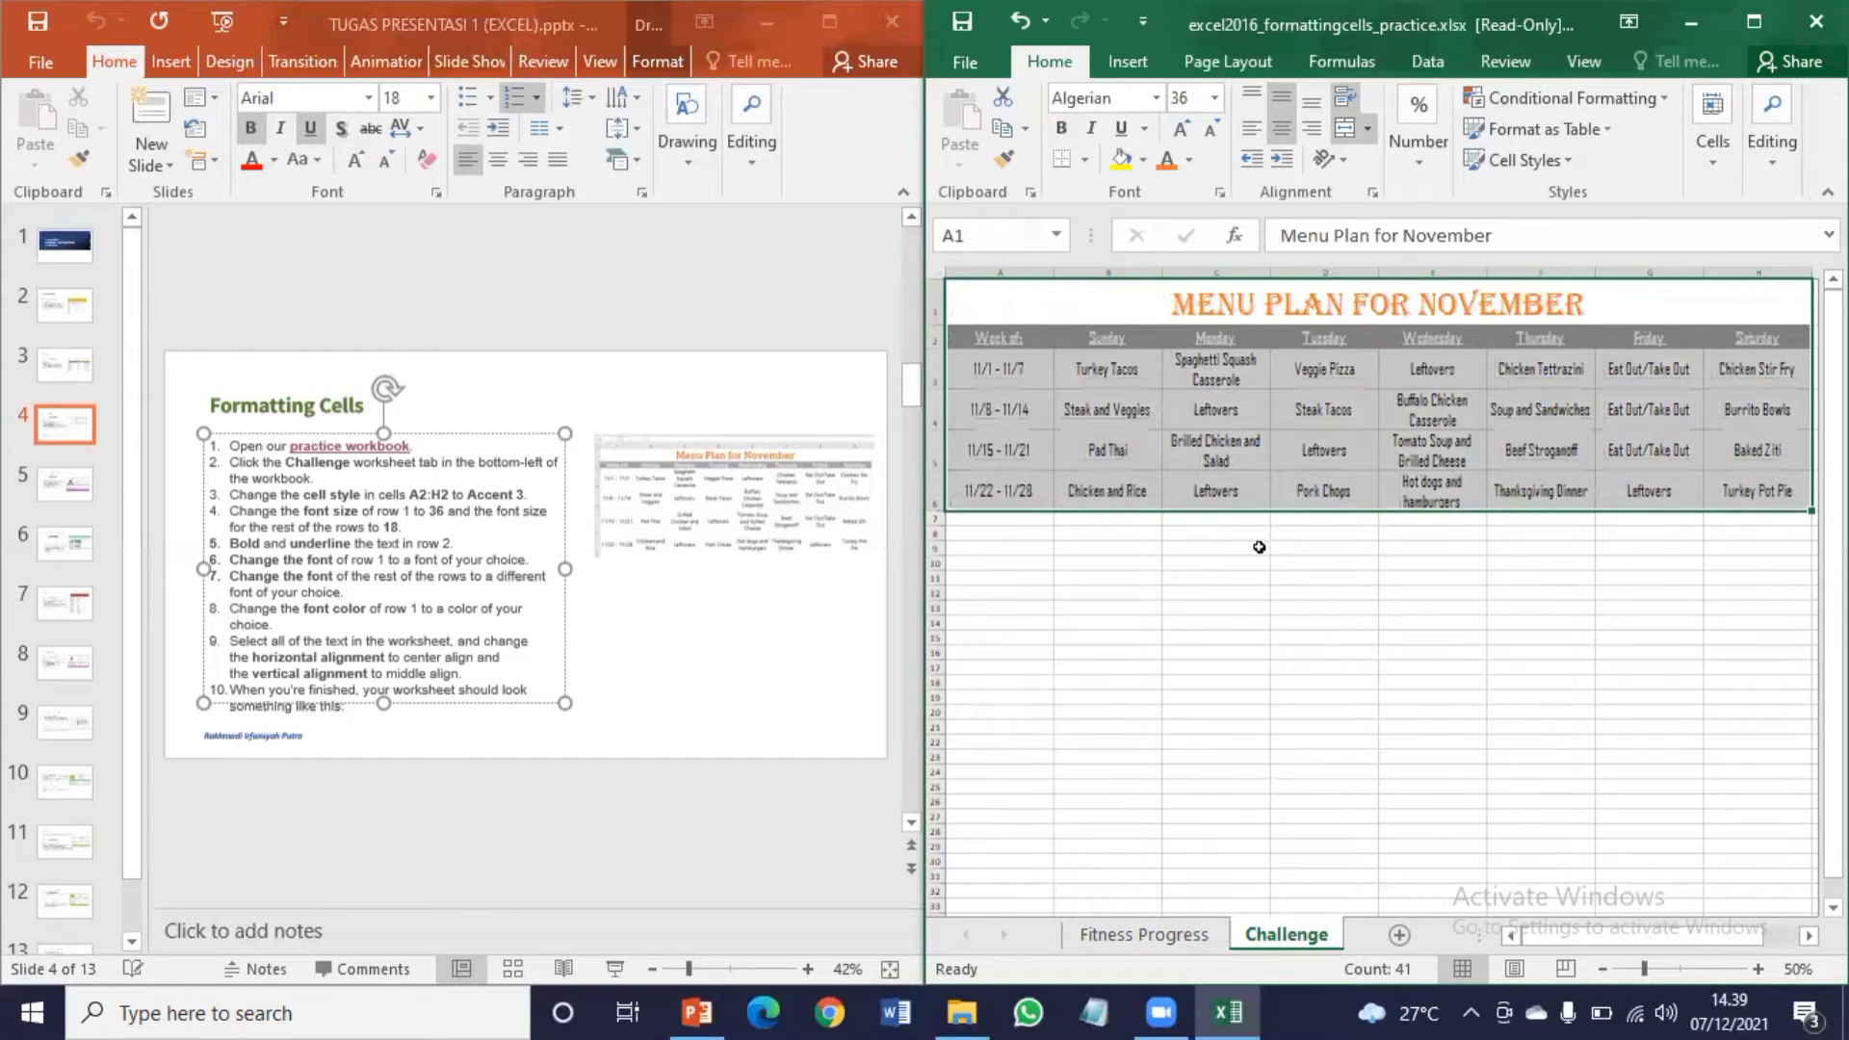
click(1199, 533)
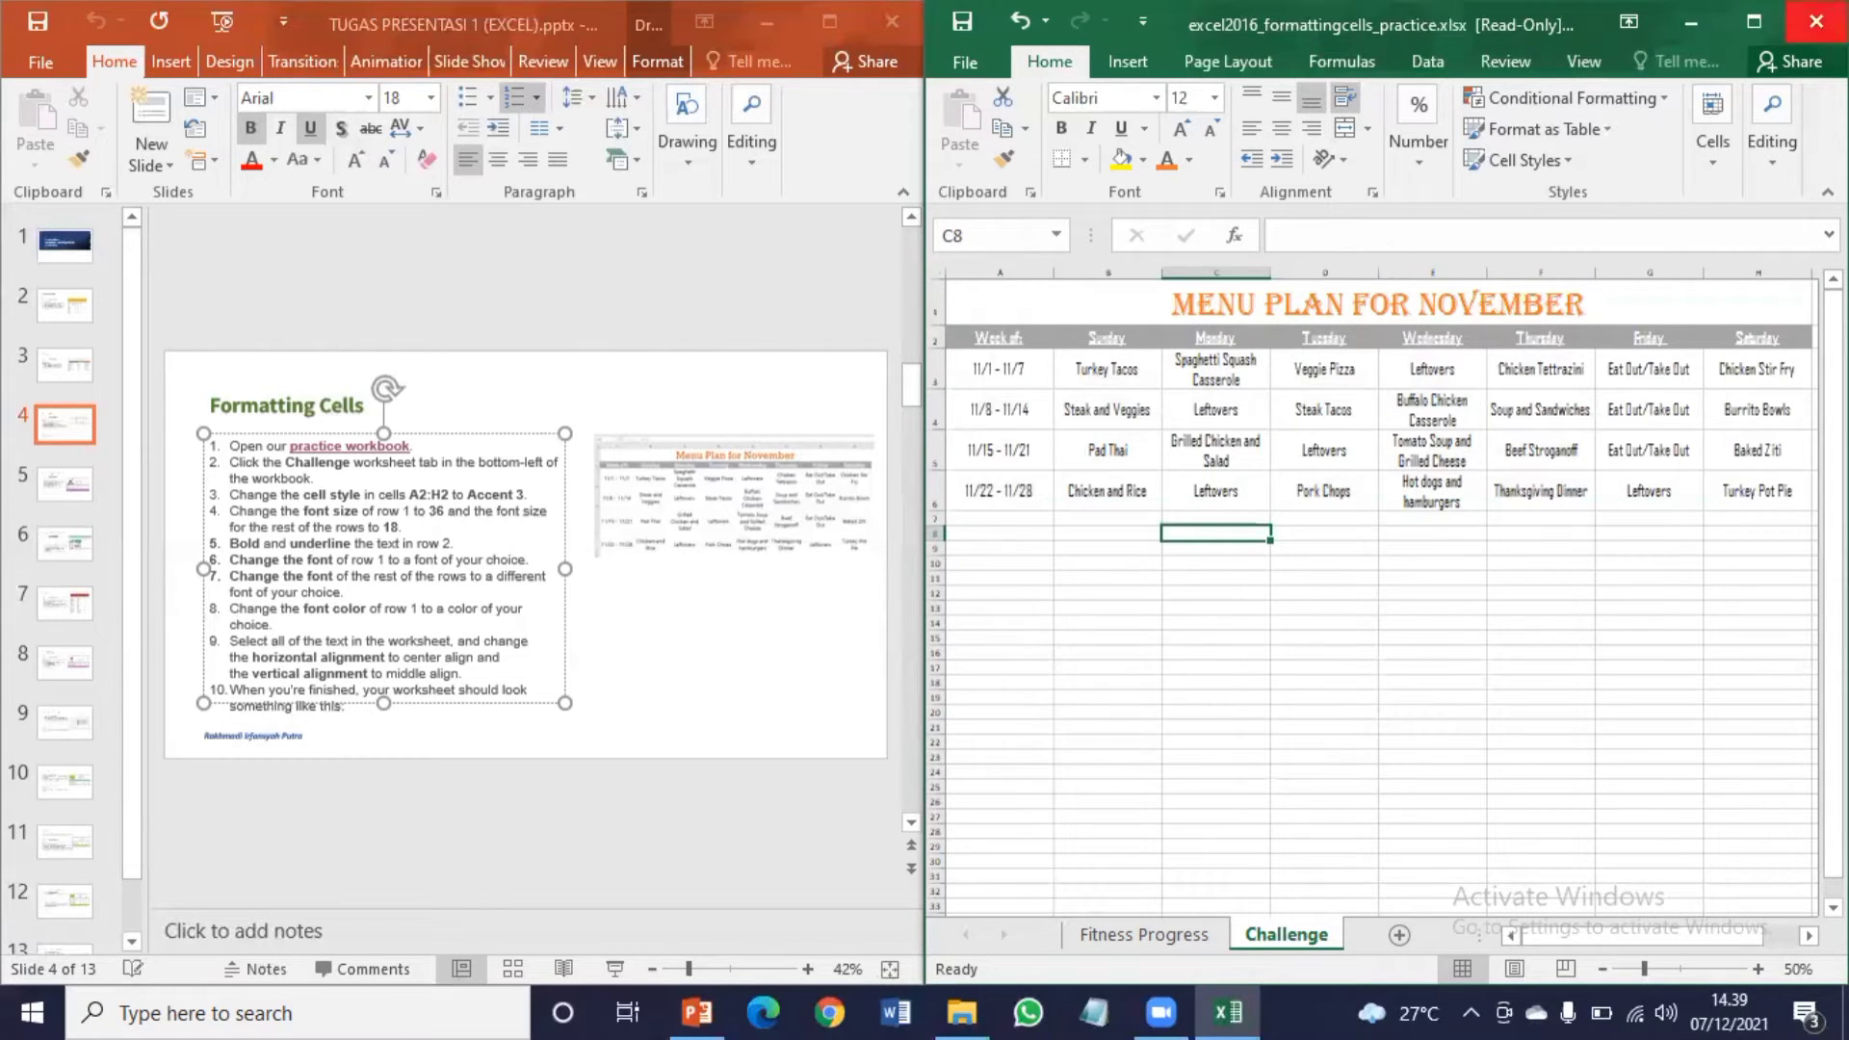
Step: Close the menu plan workbook and open the practice workbook linked on slide 5, "Understanding Number Formats"
click(1815, 21)
click(908, 539)
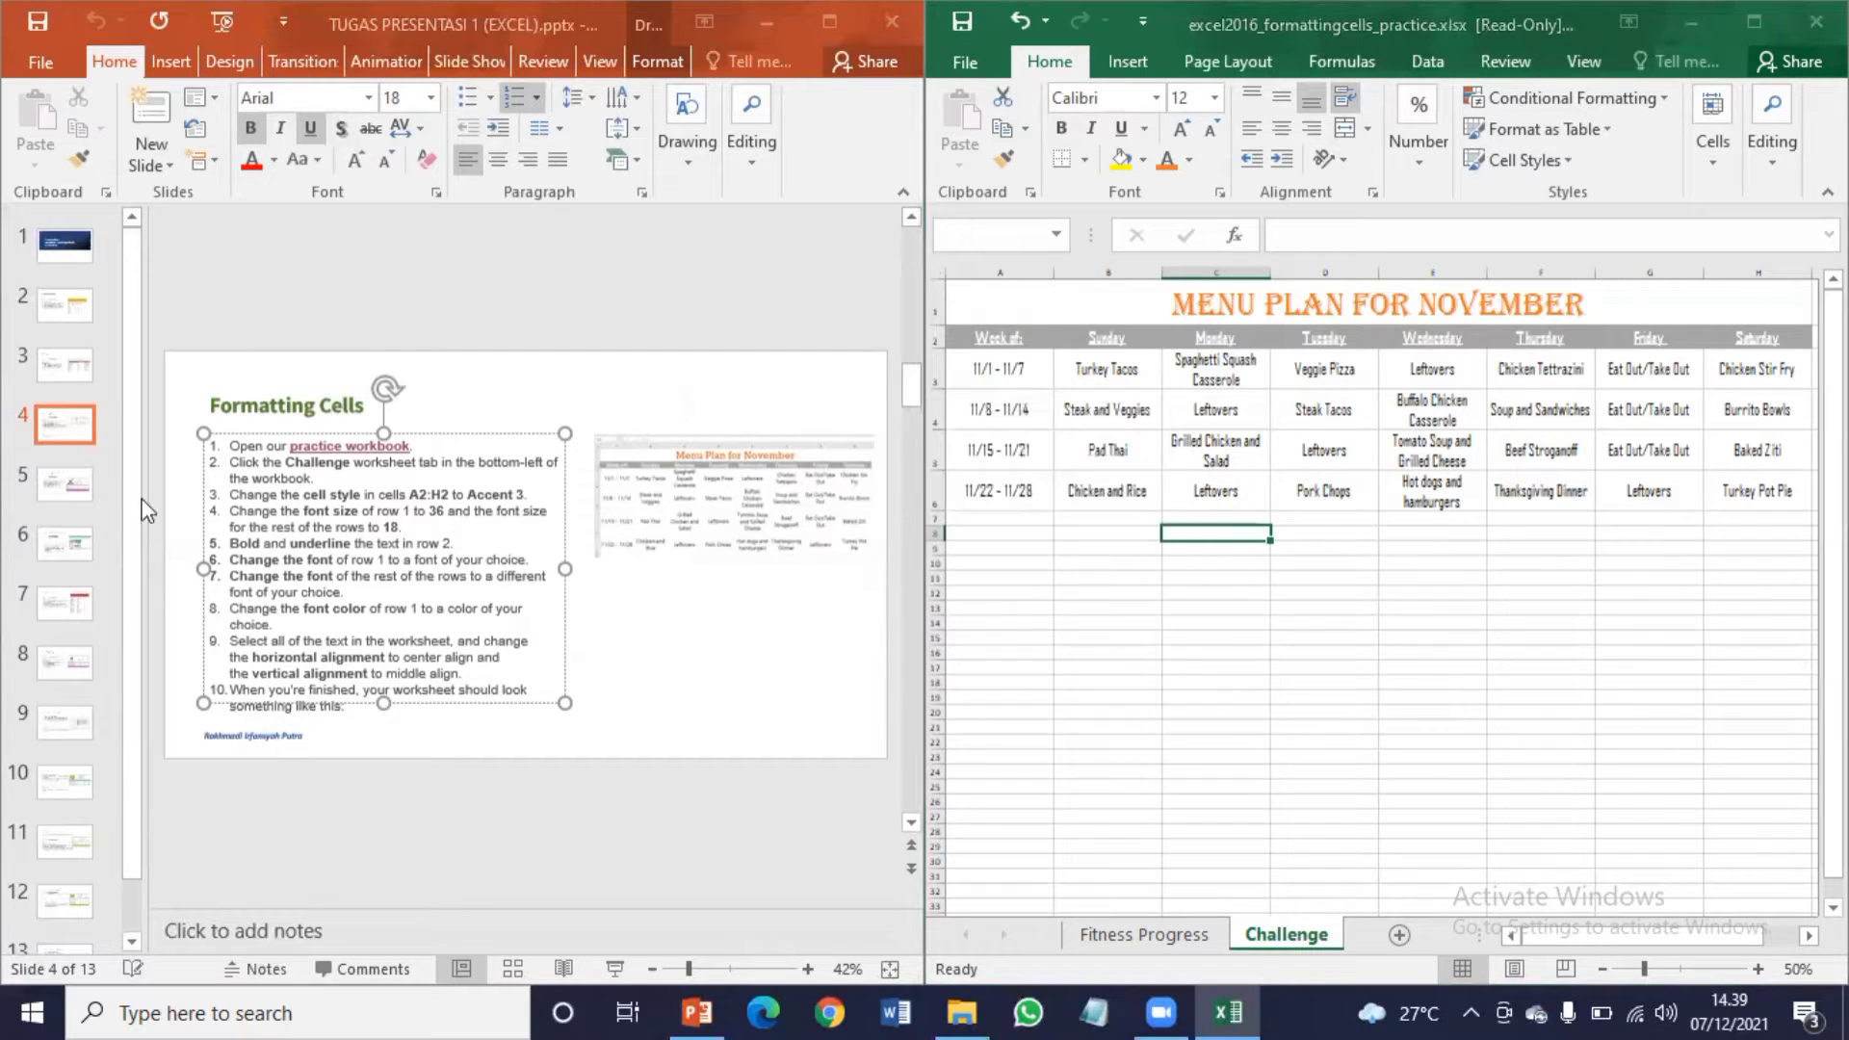
click(73, 488)
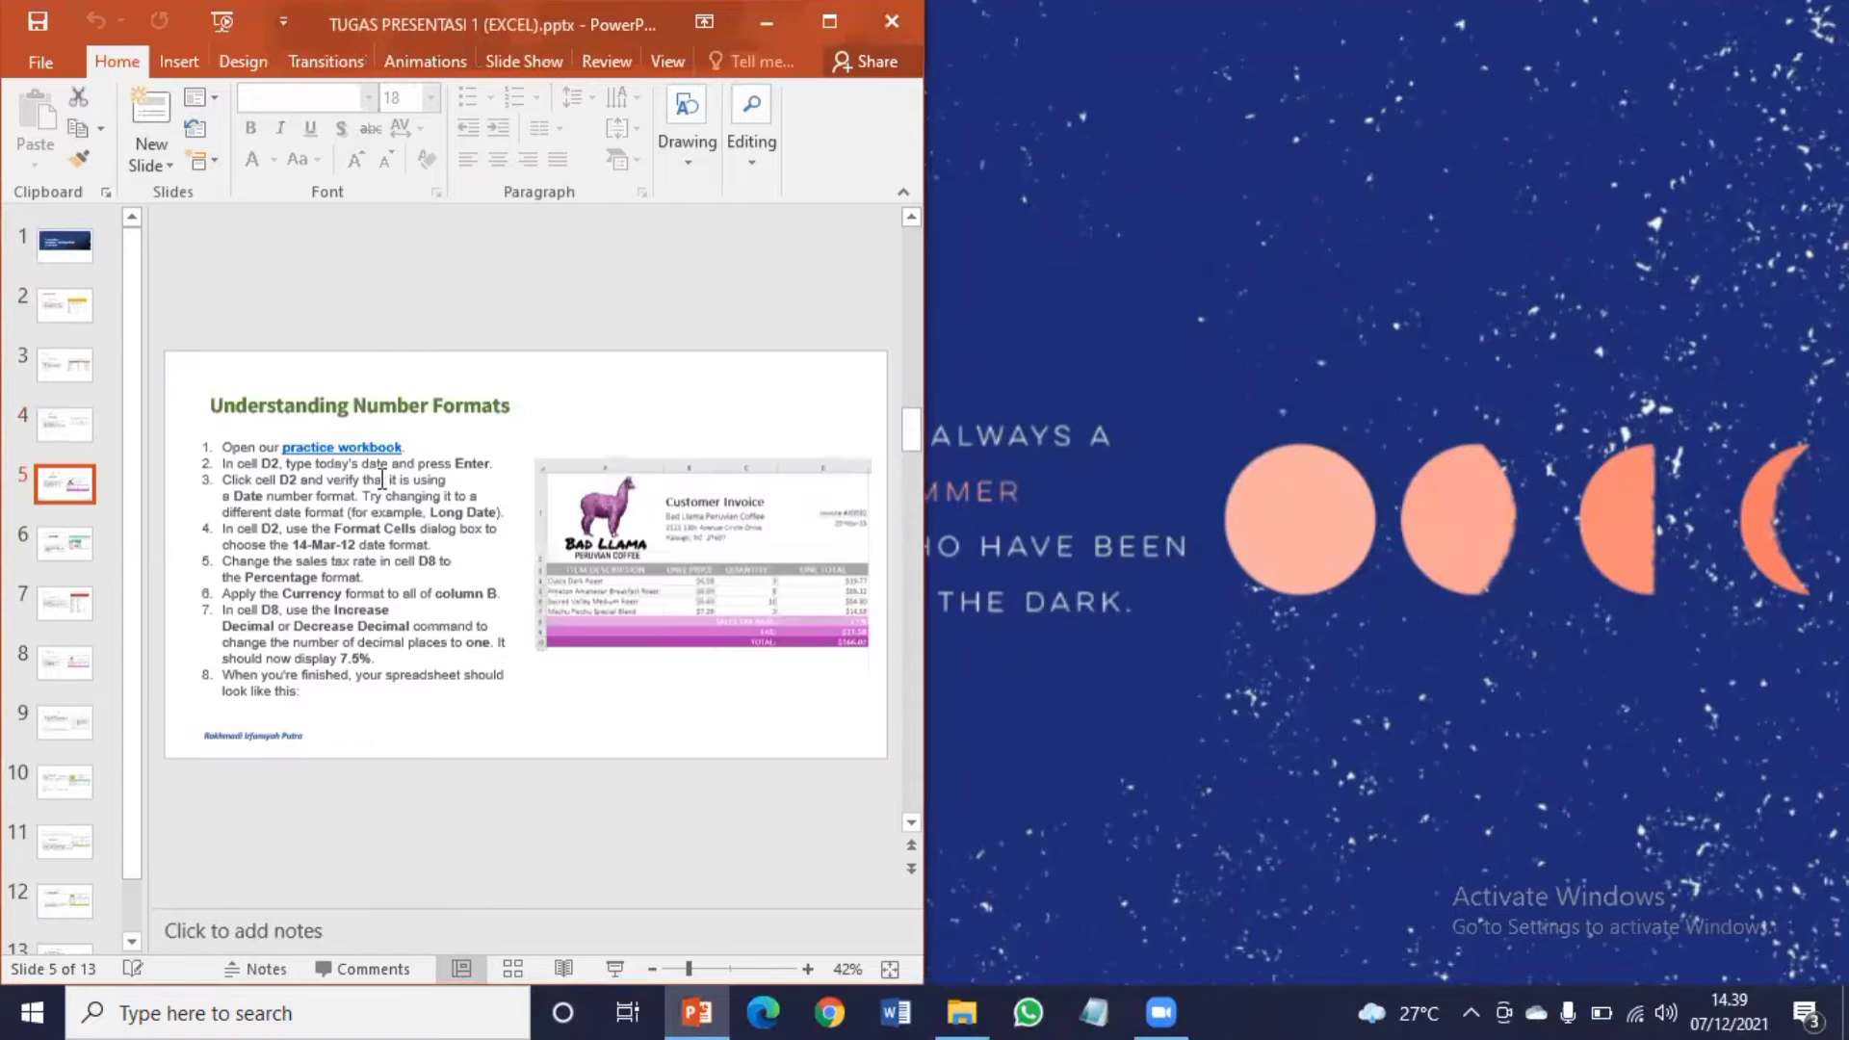
right_click(354, 446)
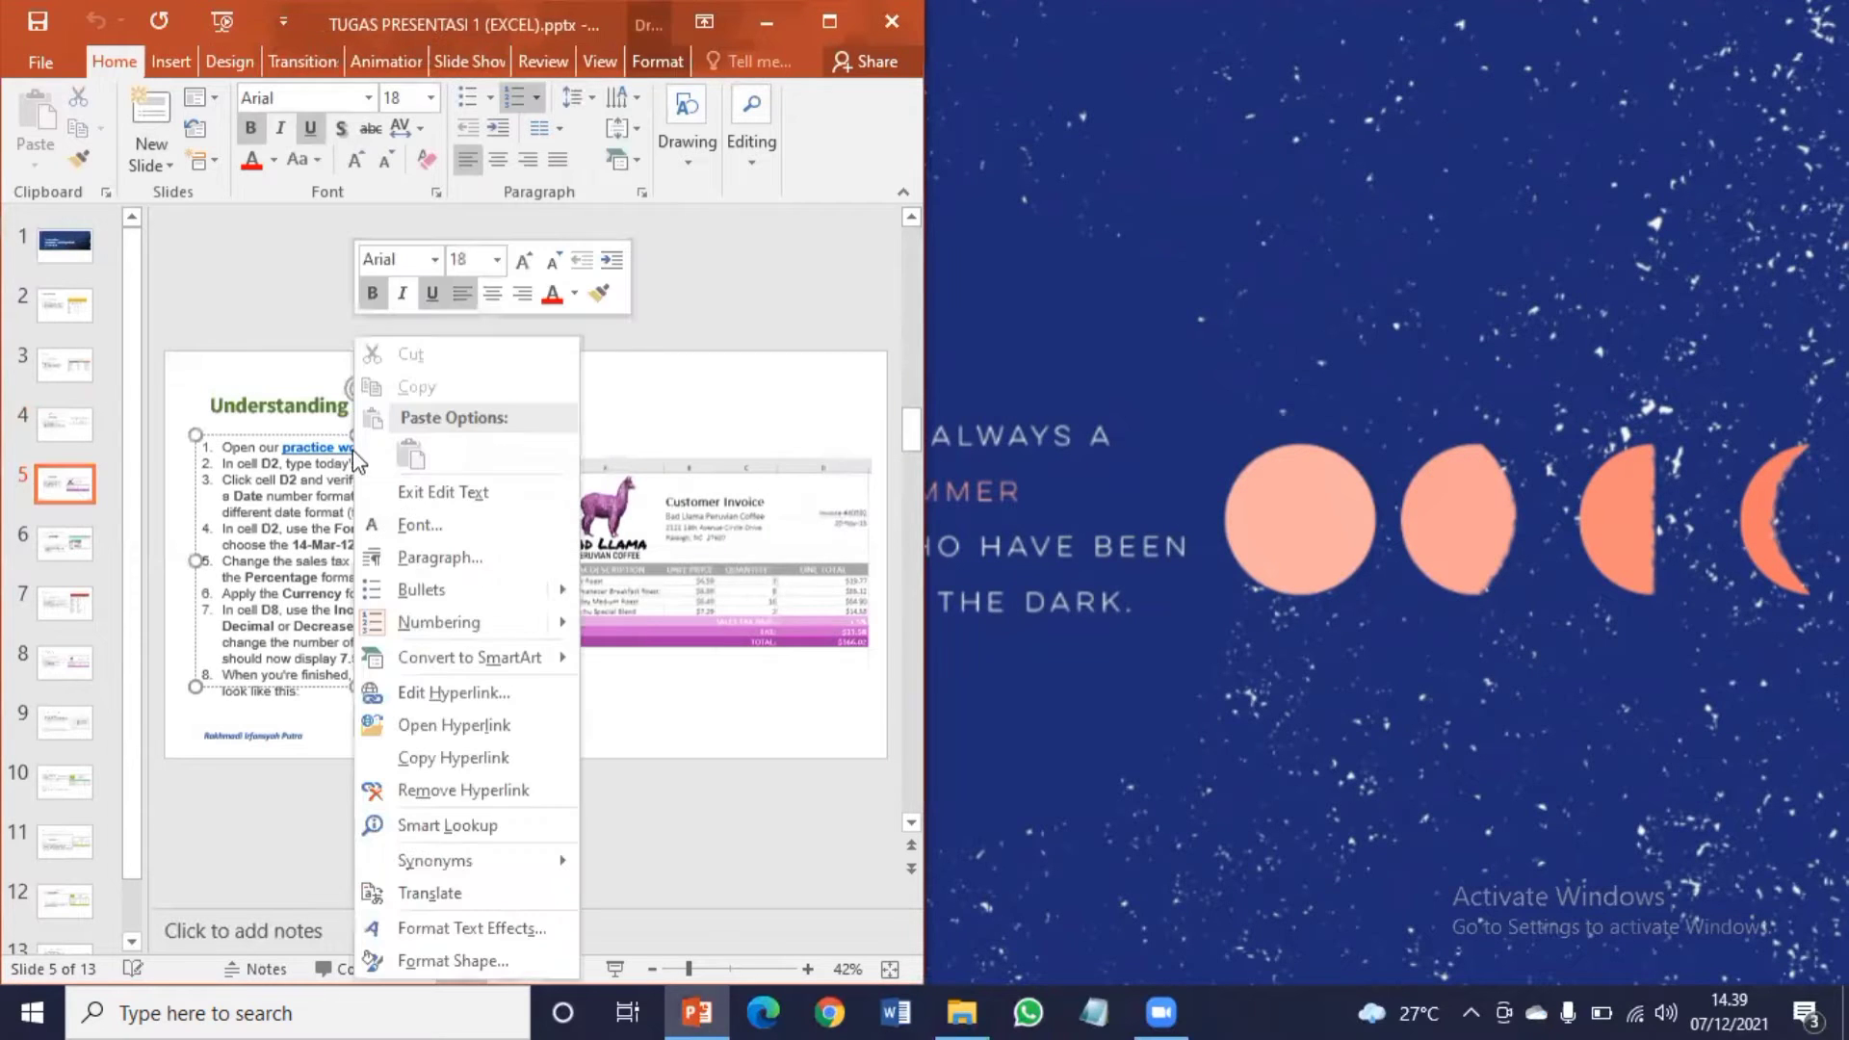
click(453, 726)
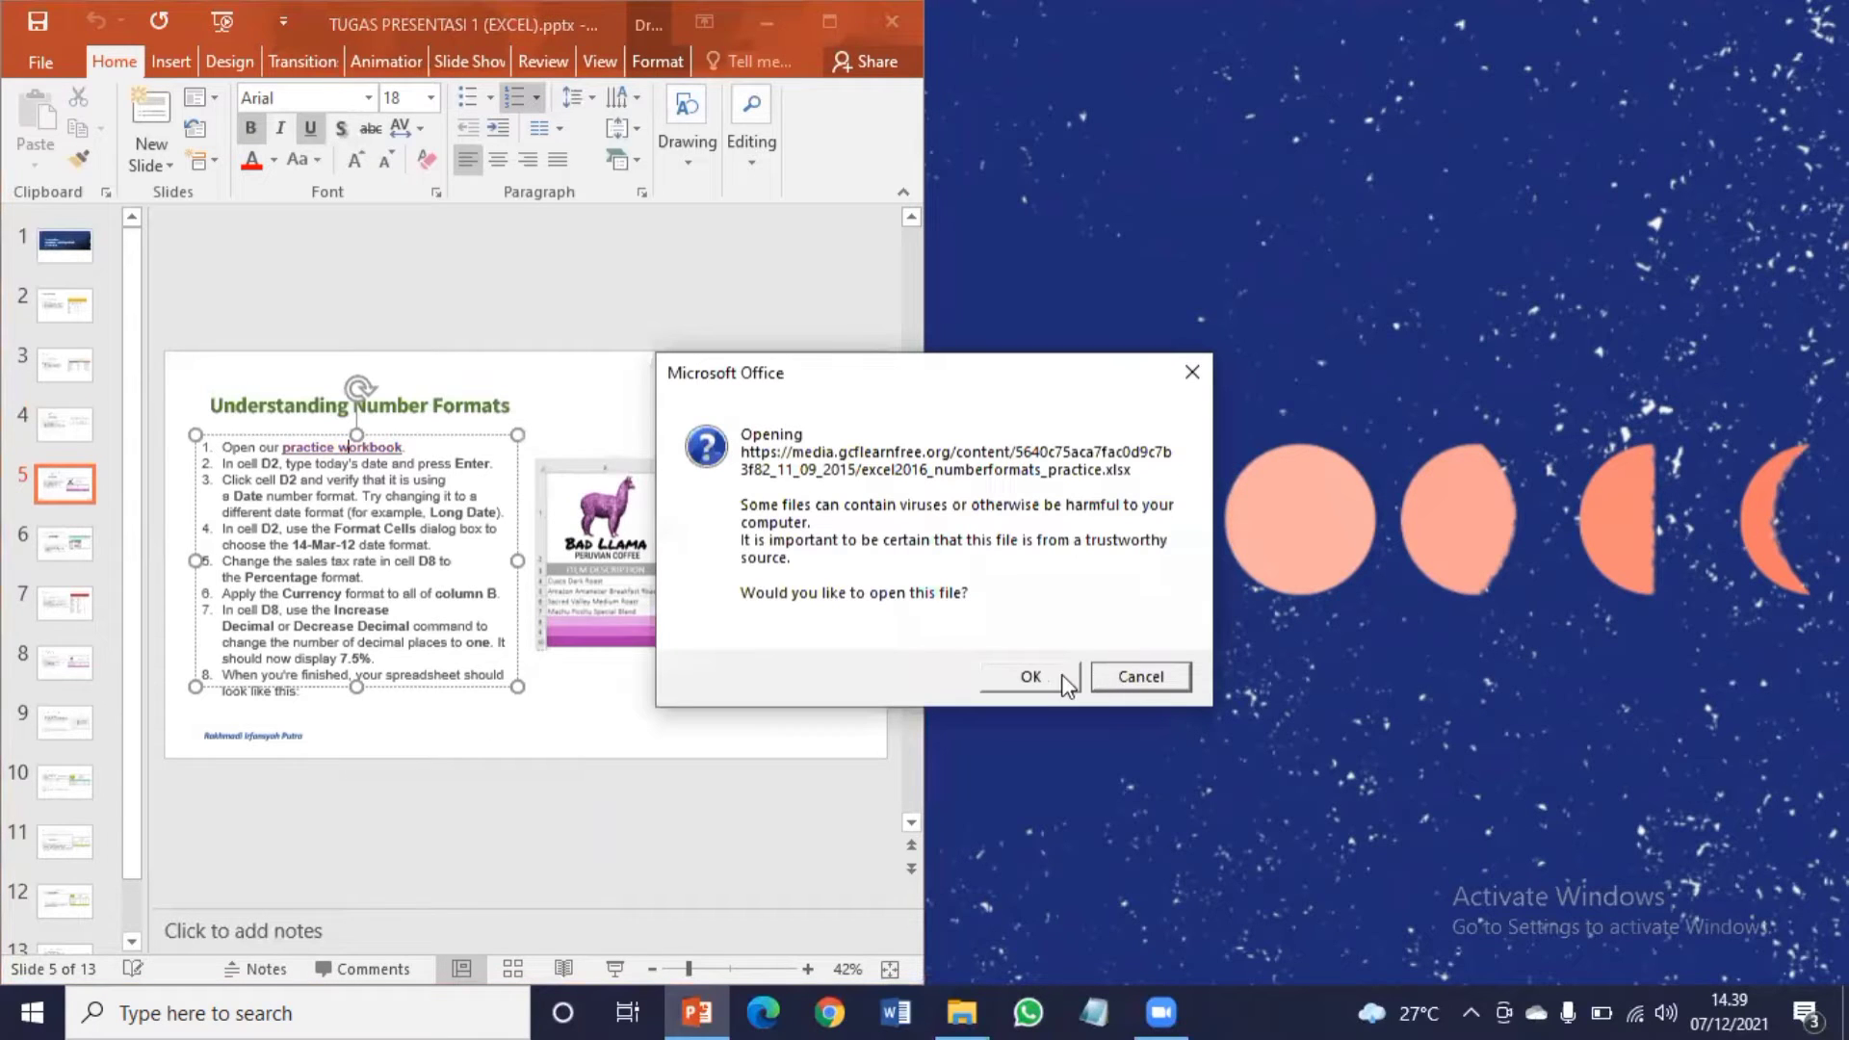
click(1053, 674)
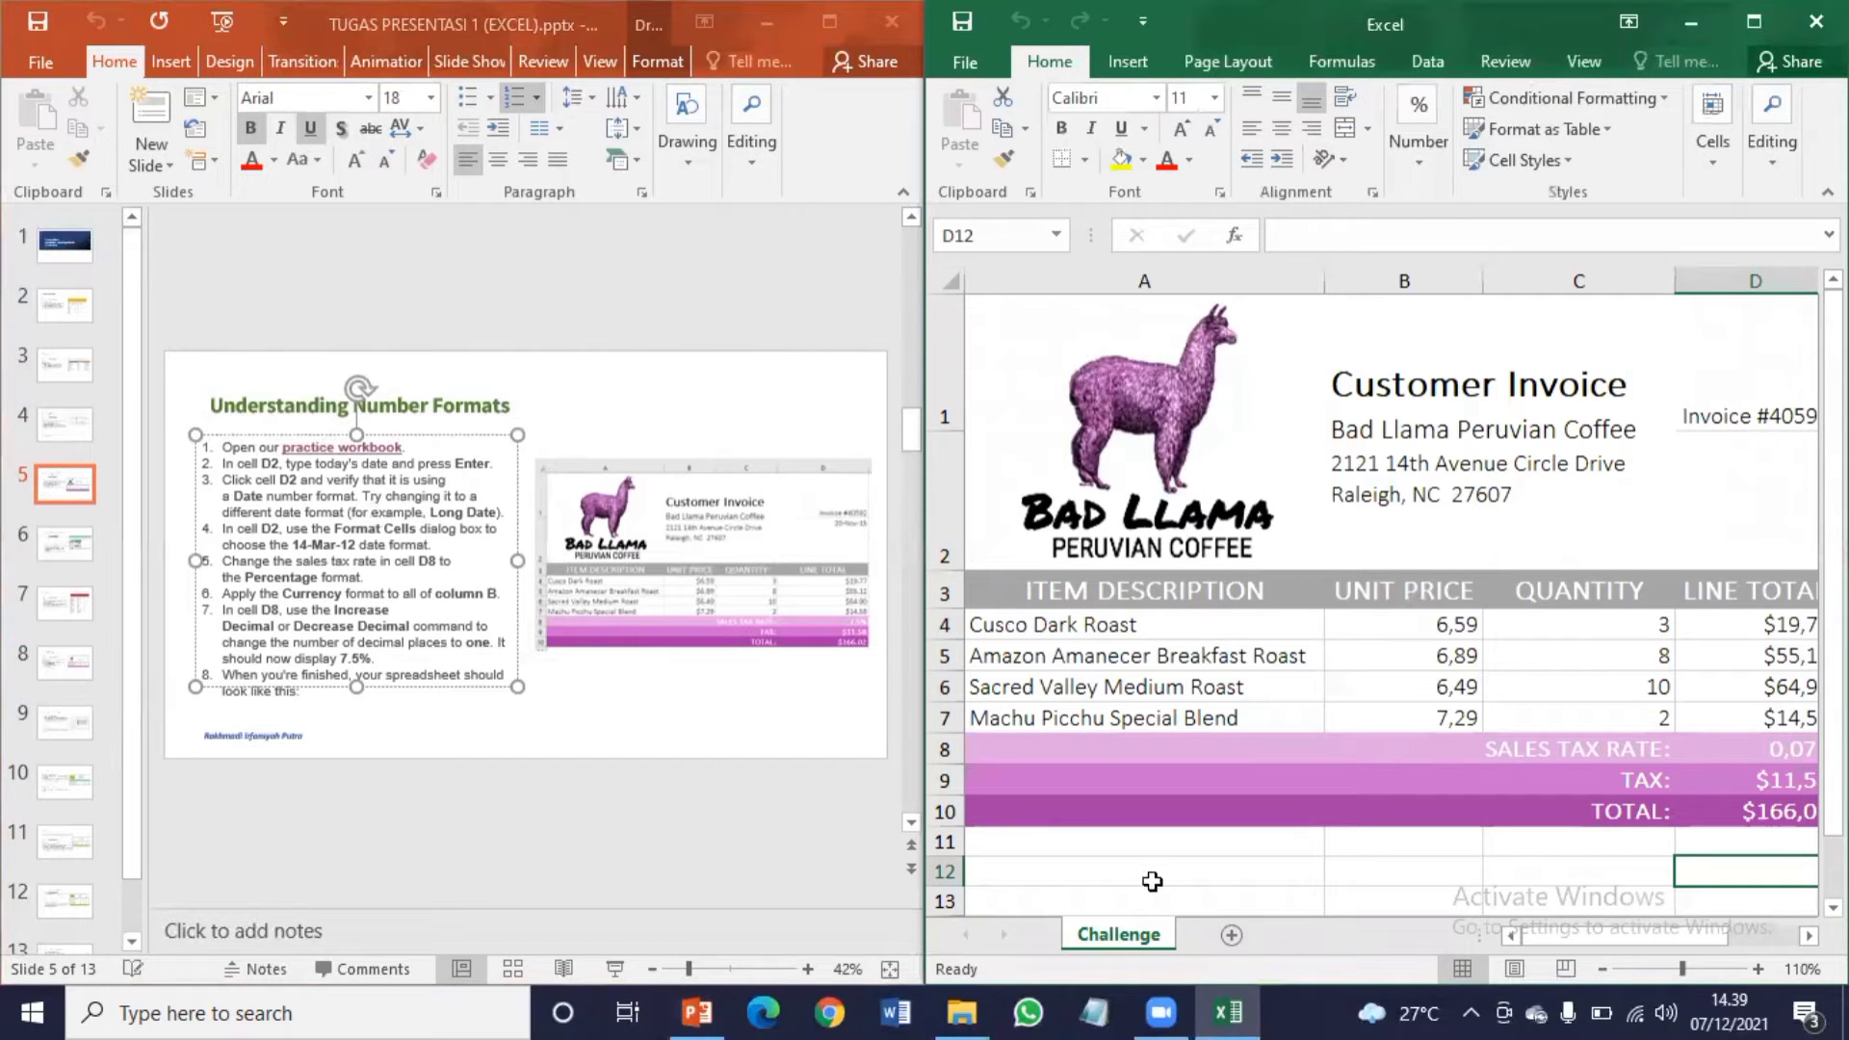
Step: Enter today's date, 07-Des-21, in cell D2 below the invoice number
click(1601, 969)
click(1601, 969)
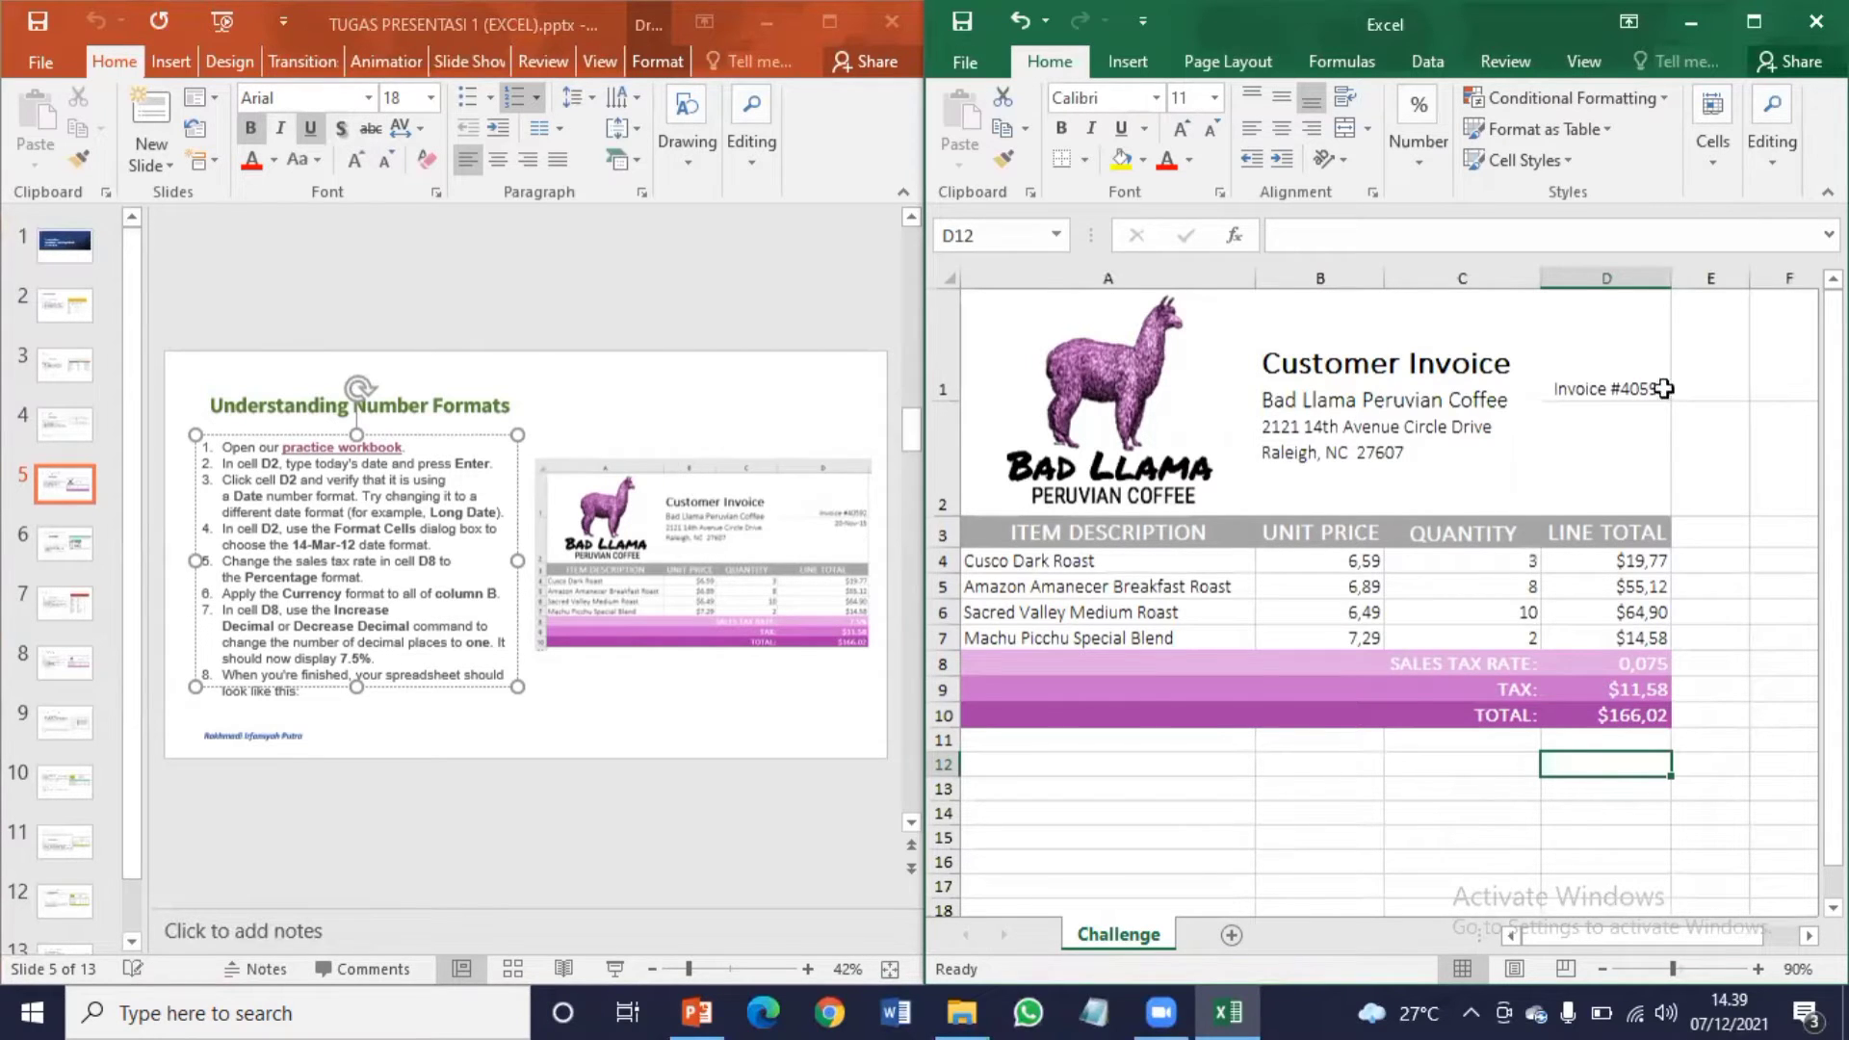
click(1568, 438)
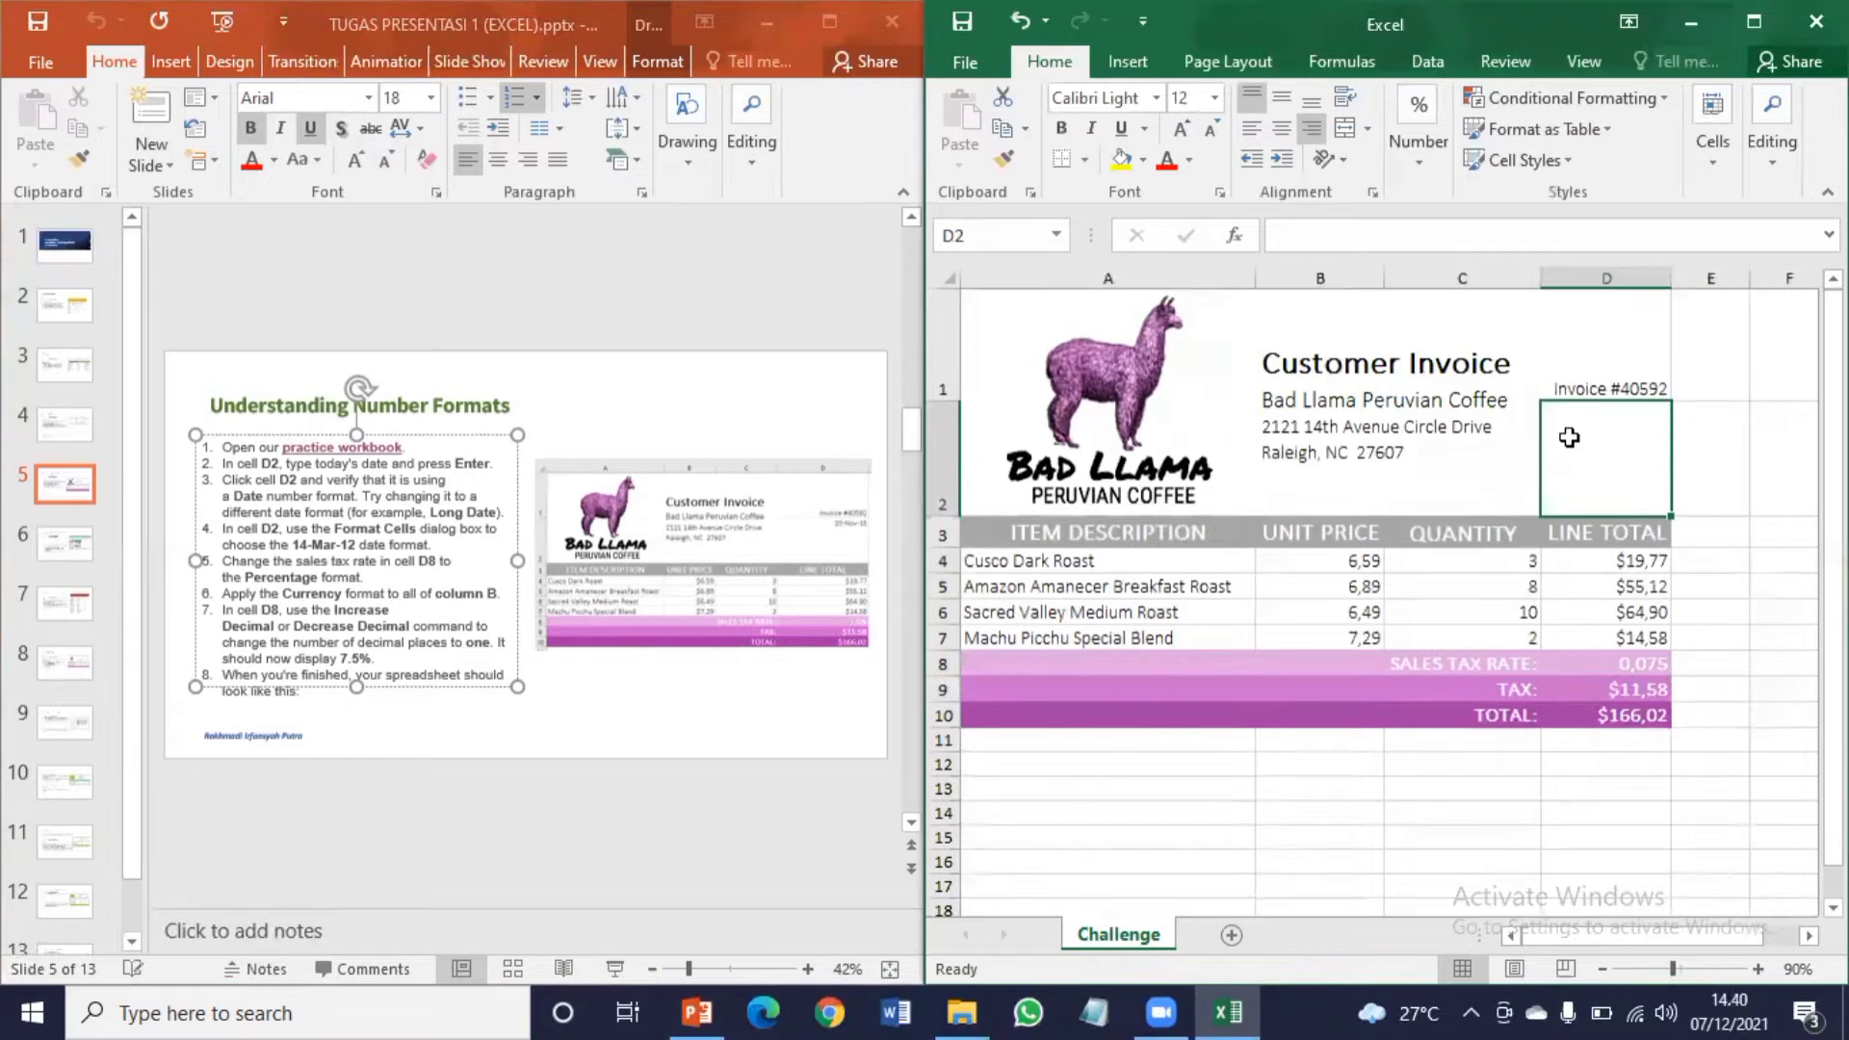
text(0)
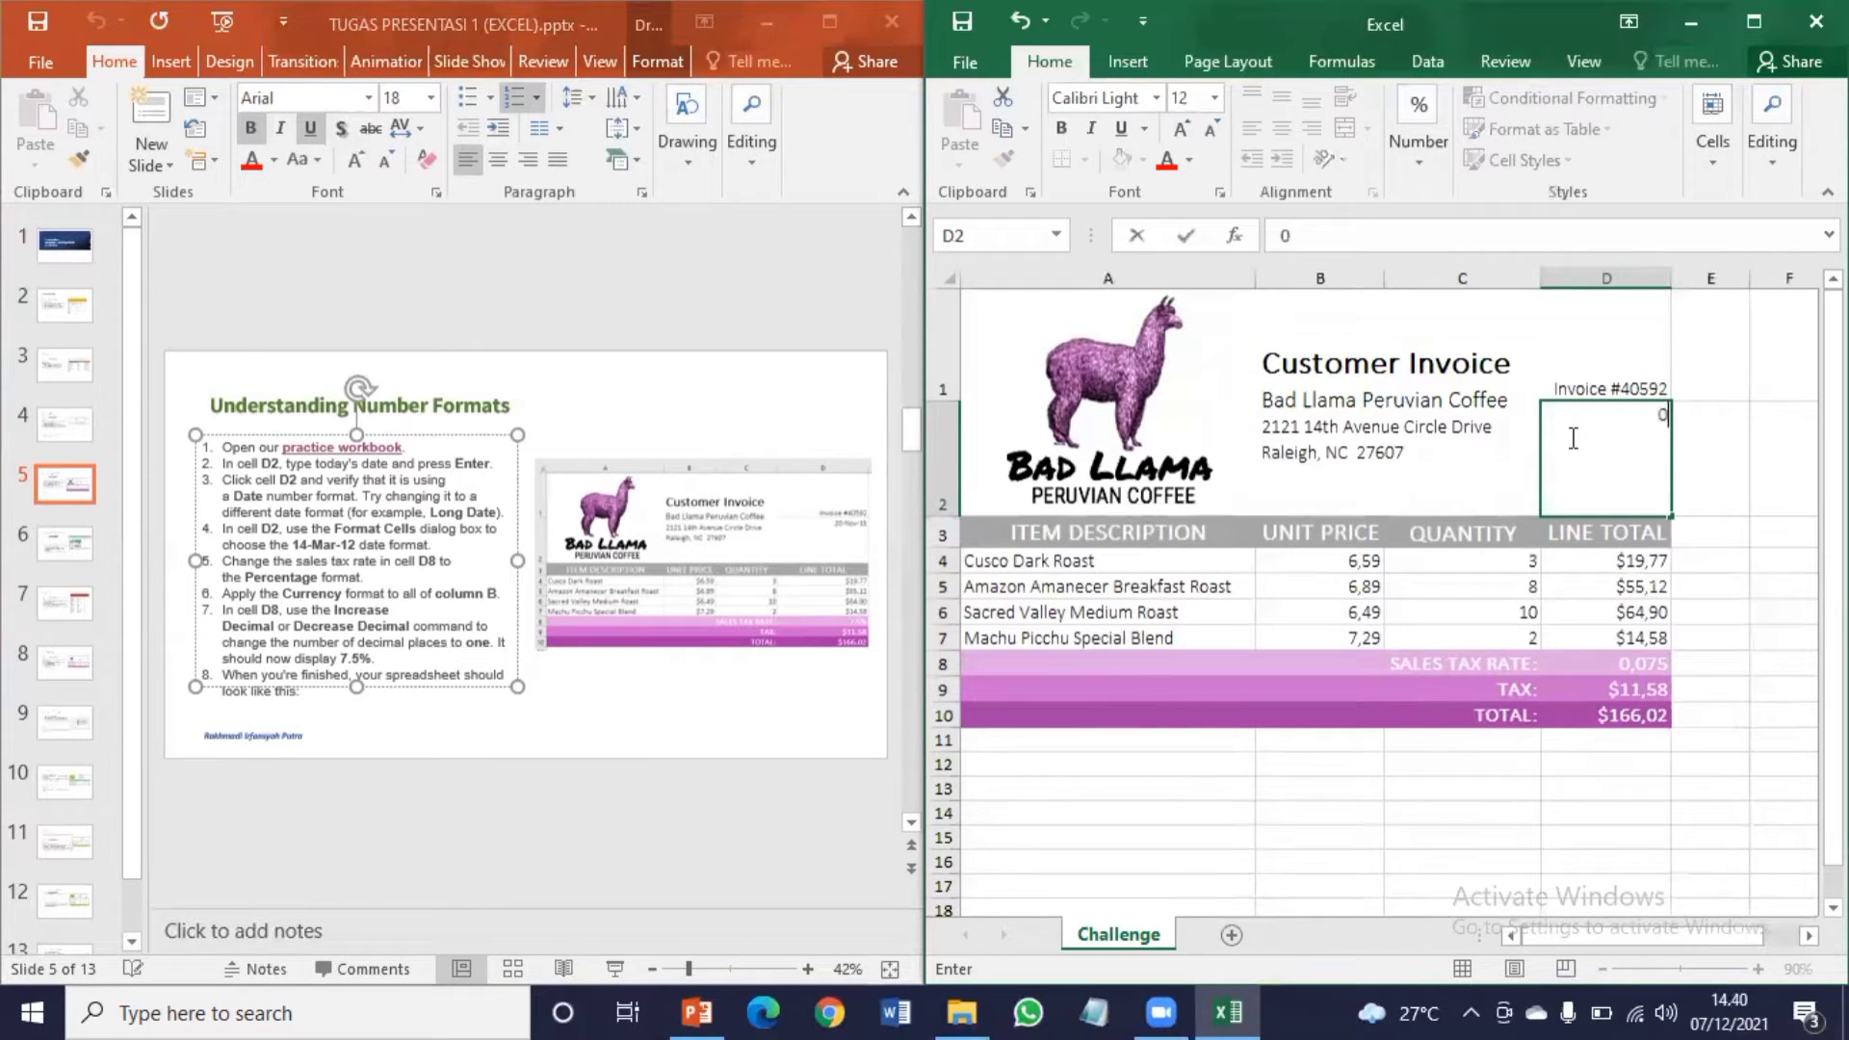
text(7-Des-21)
key(Return)
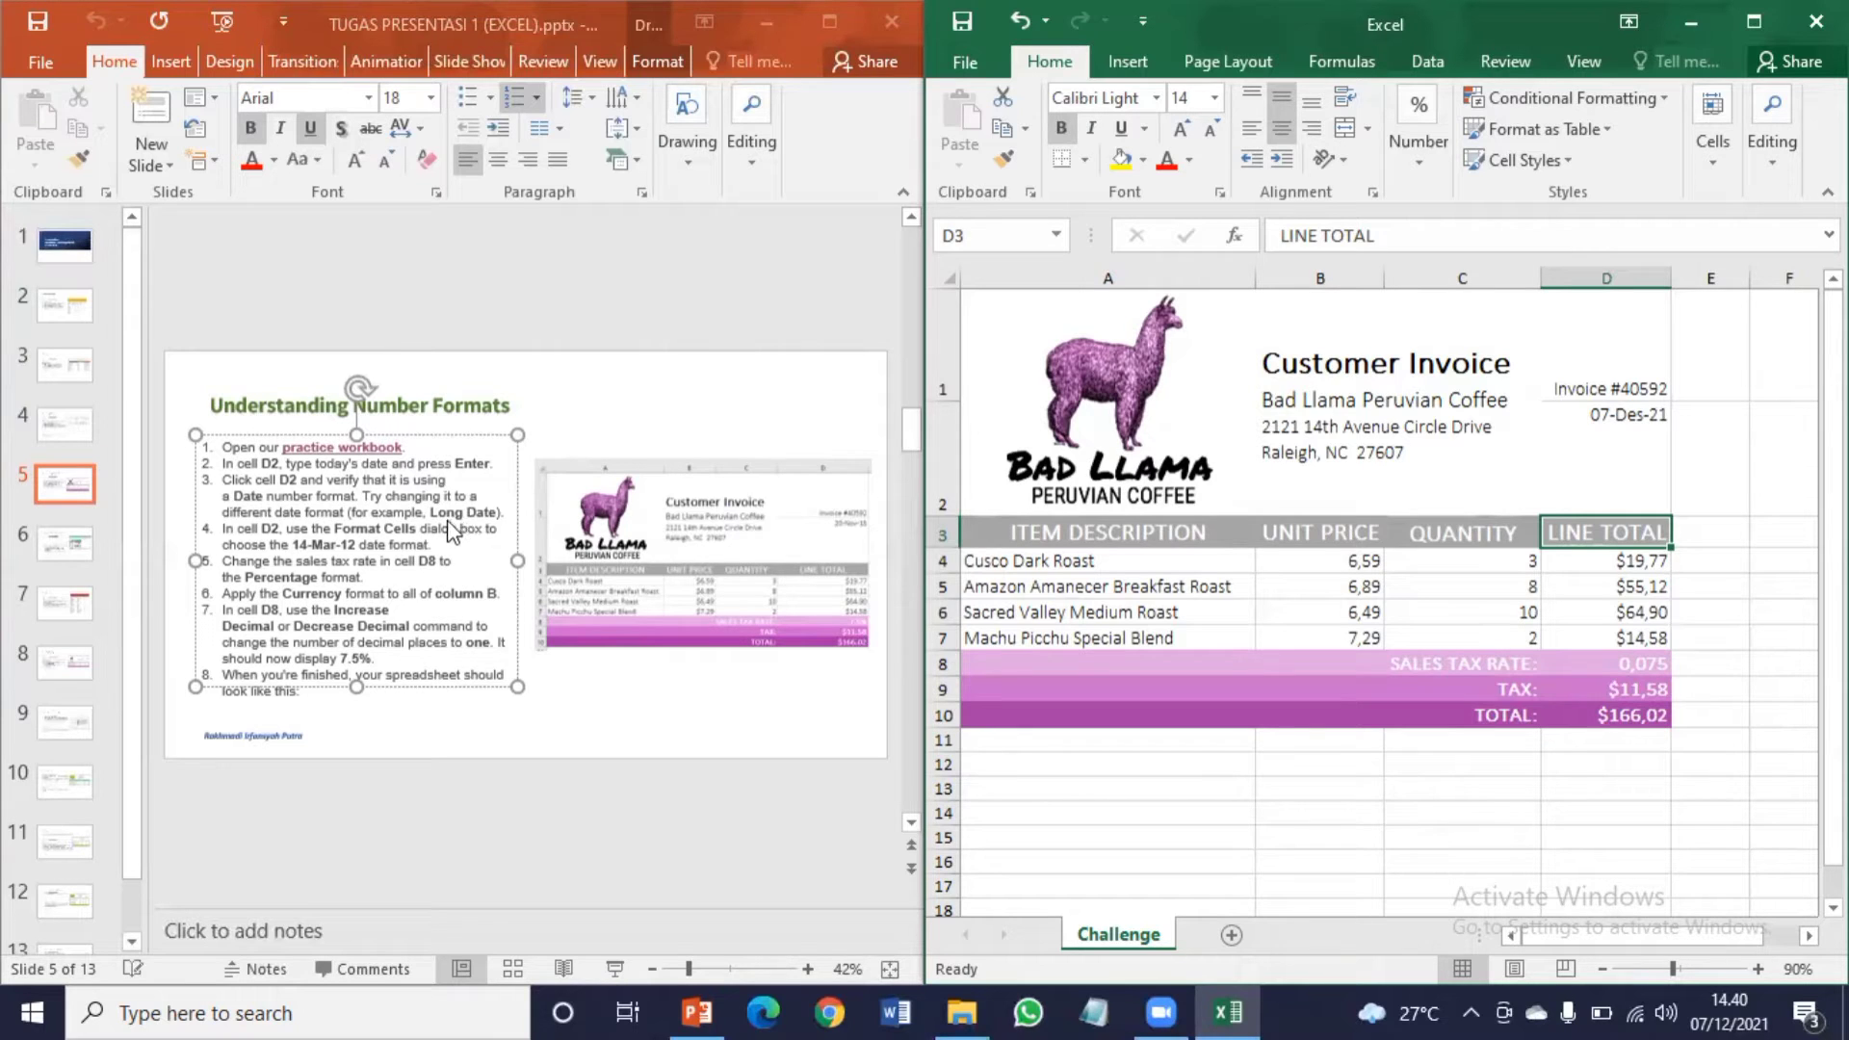
Step: Apply the Long Date number format to the date in cell D2
click(1617, 458)
click(1415, 164)
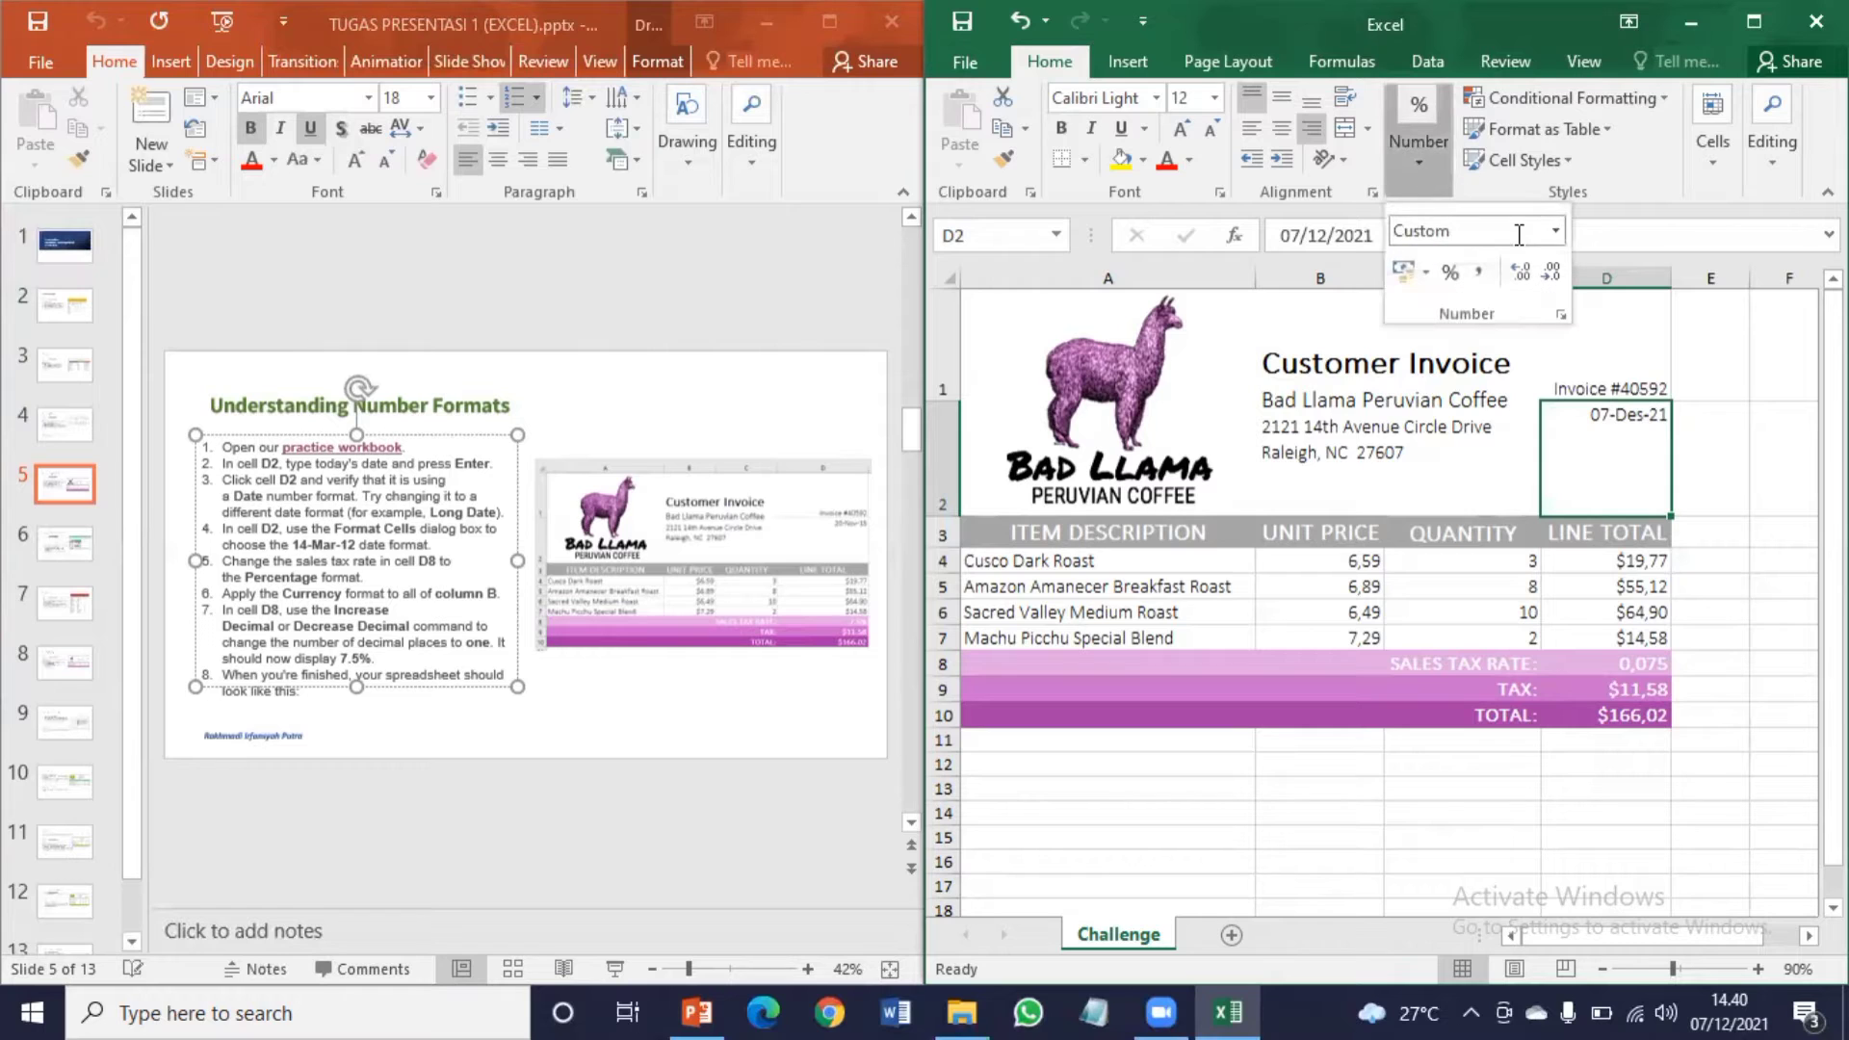
click(1555, 231)
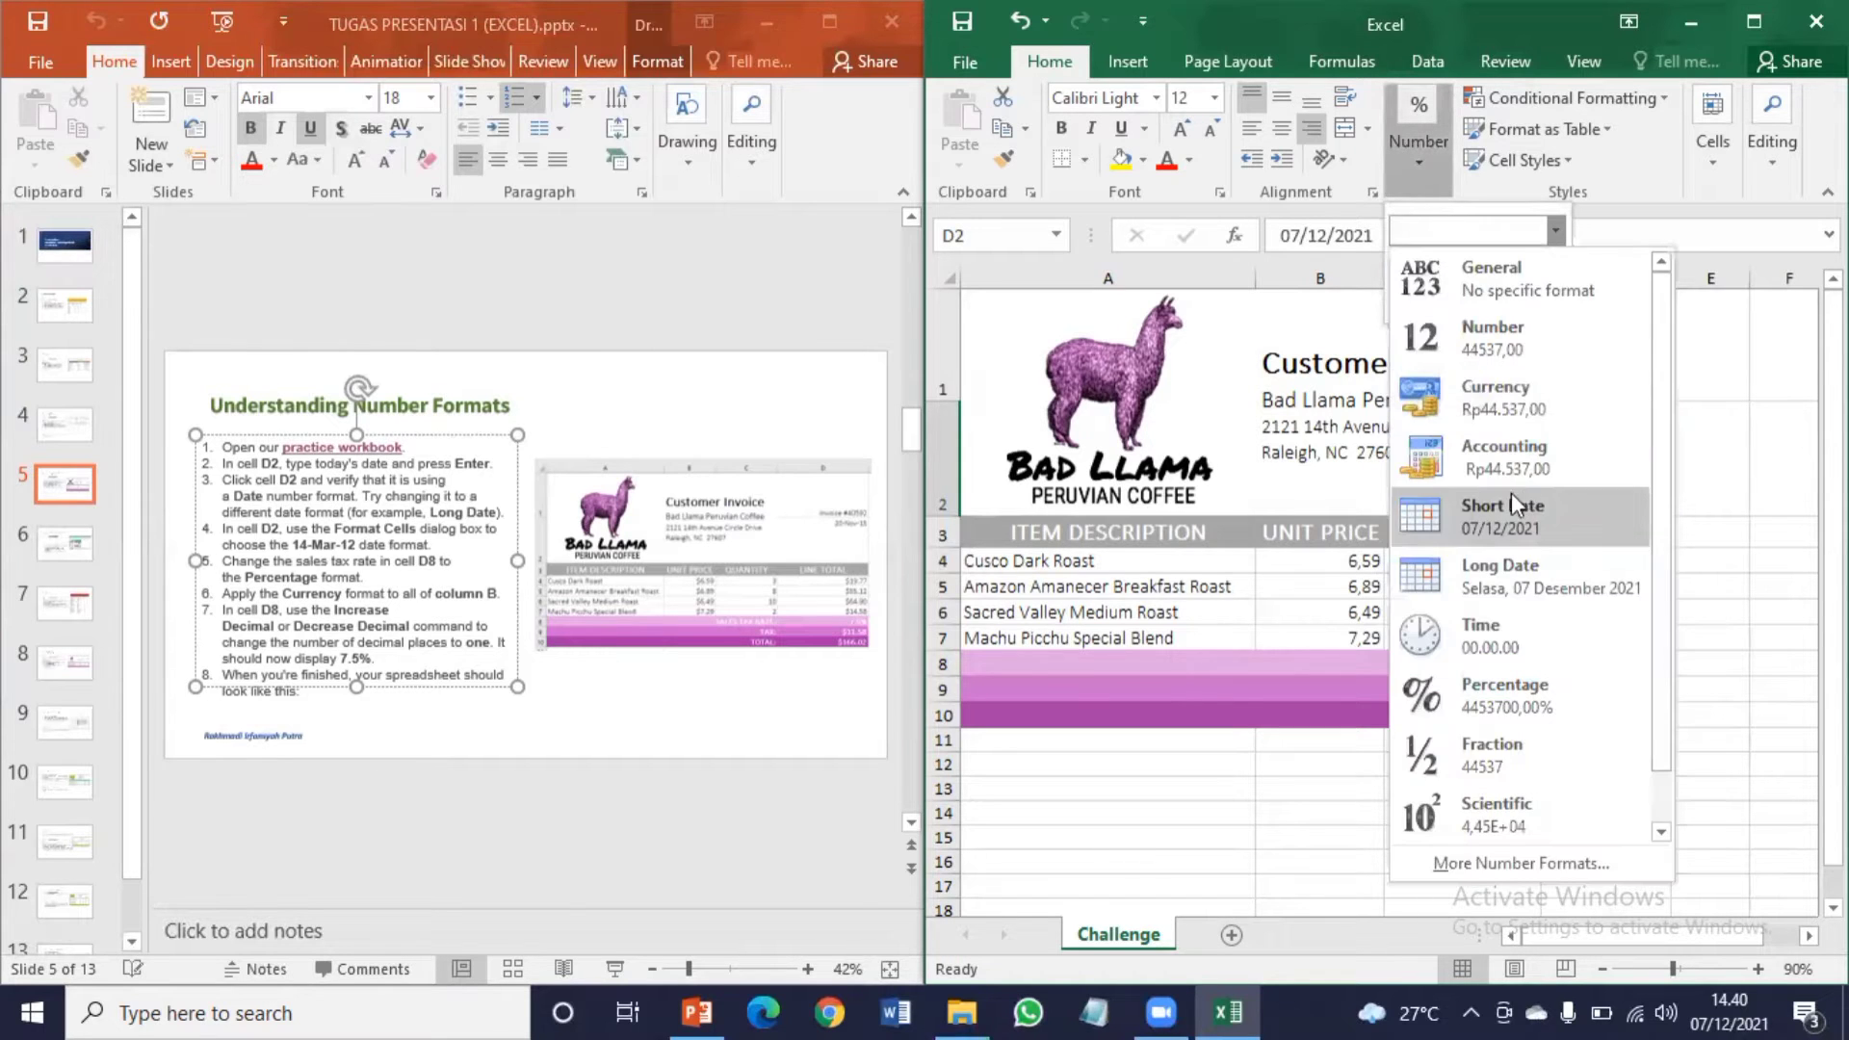
click(1493, 564)
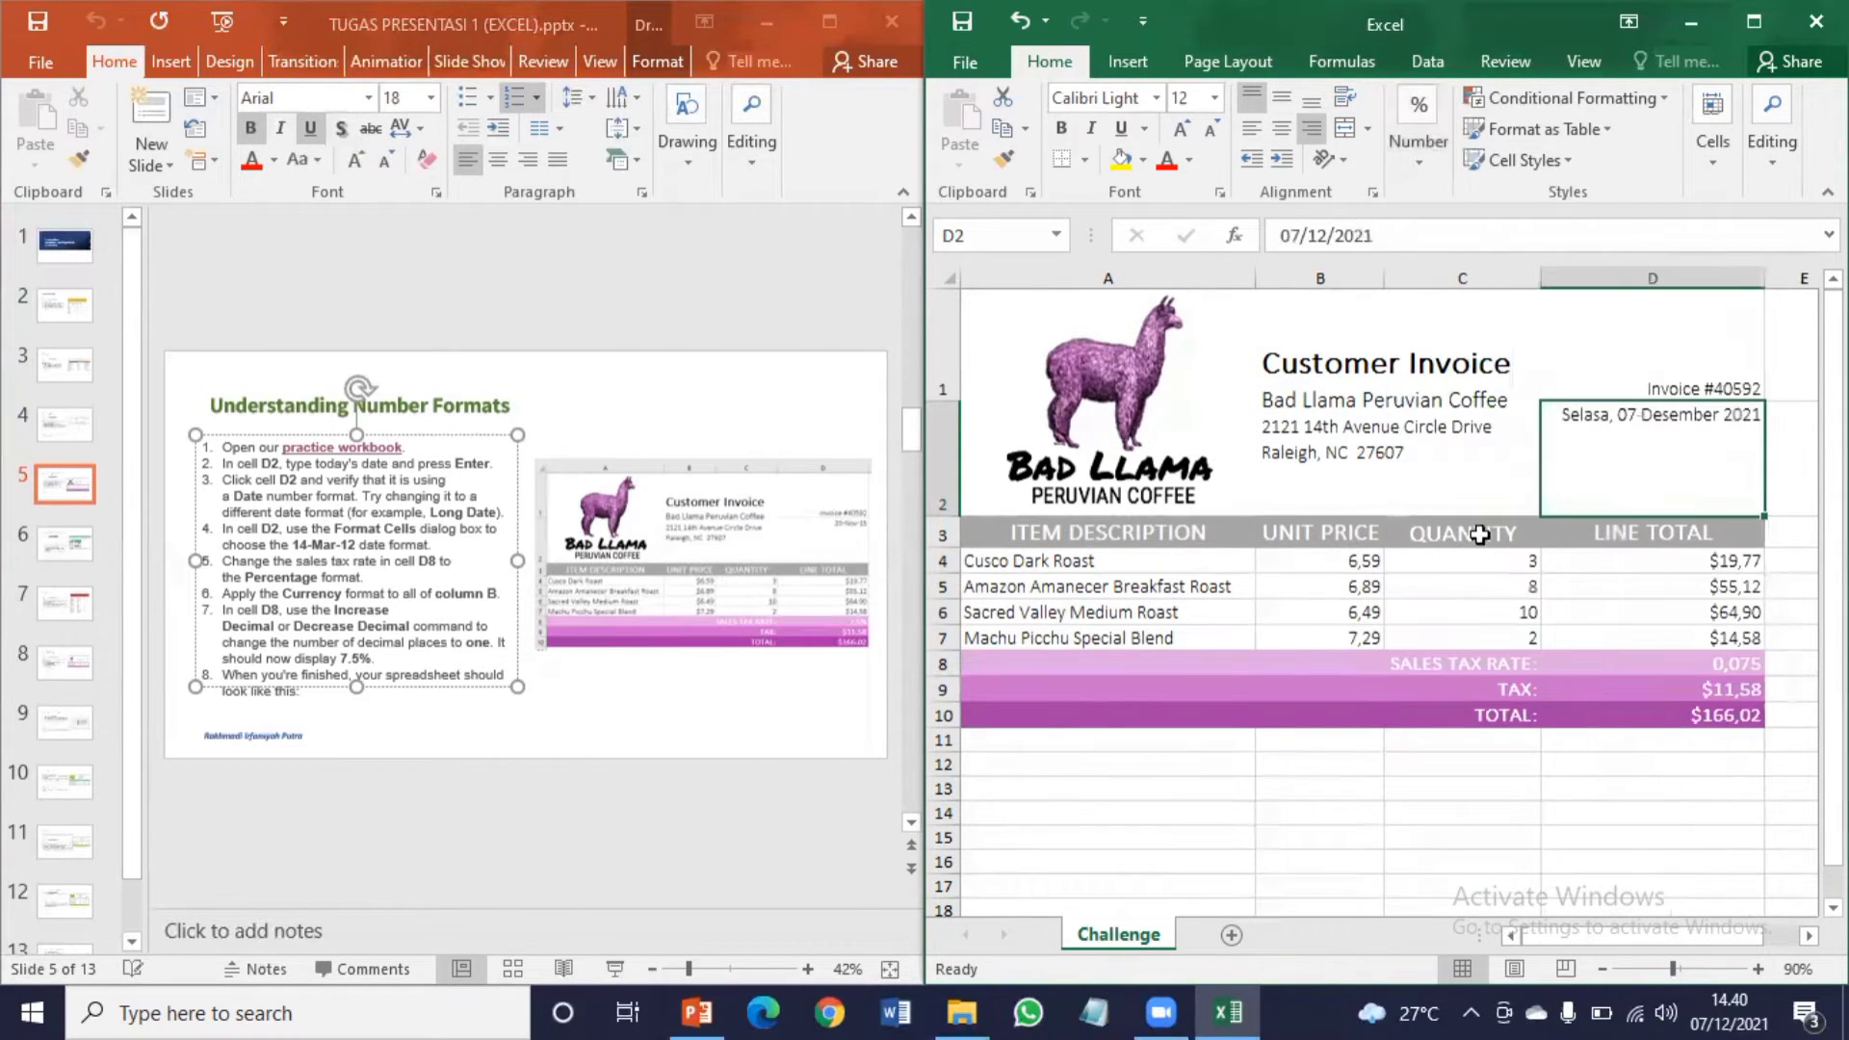
click(1181, 613)
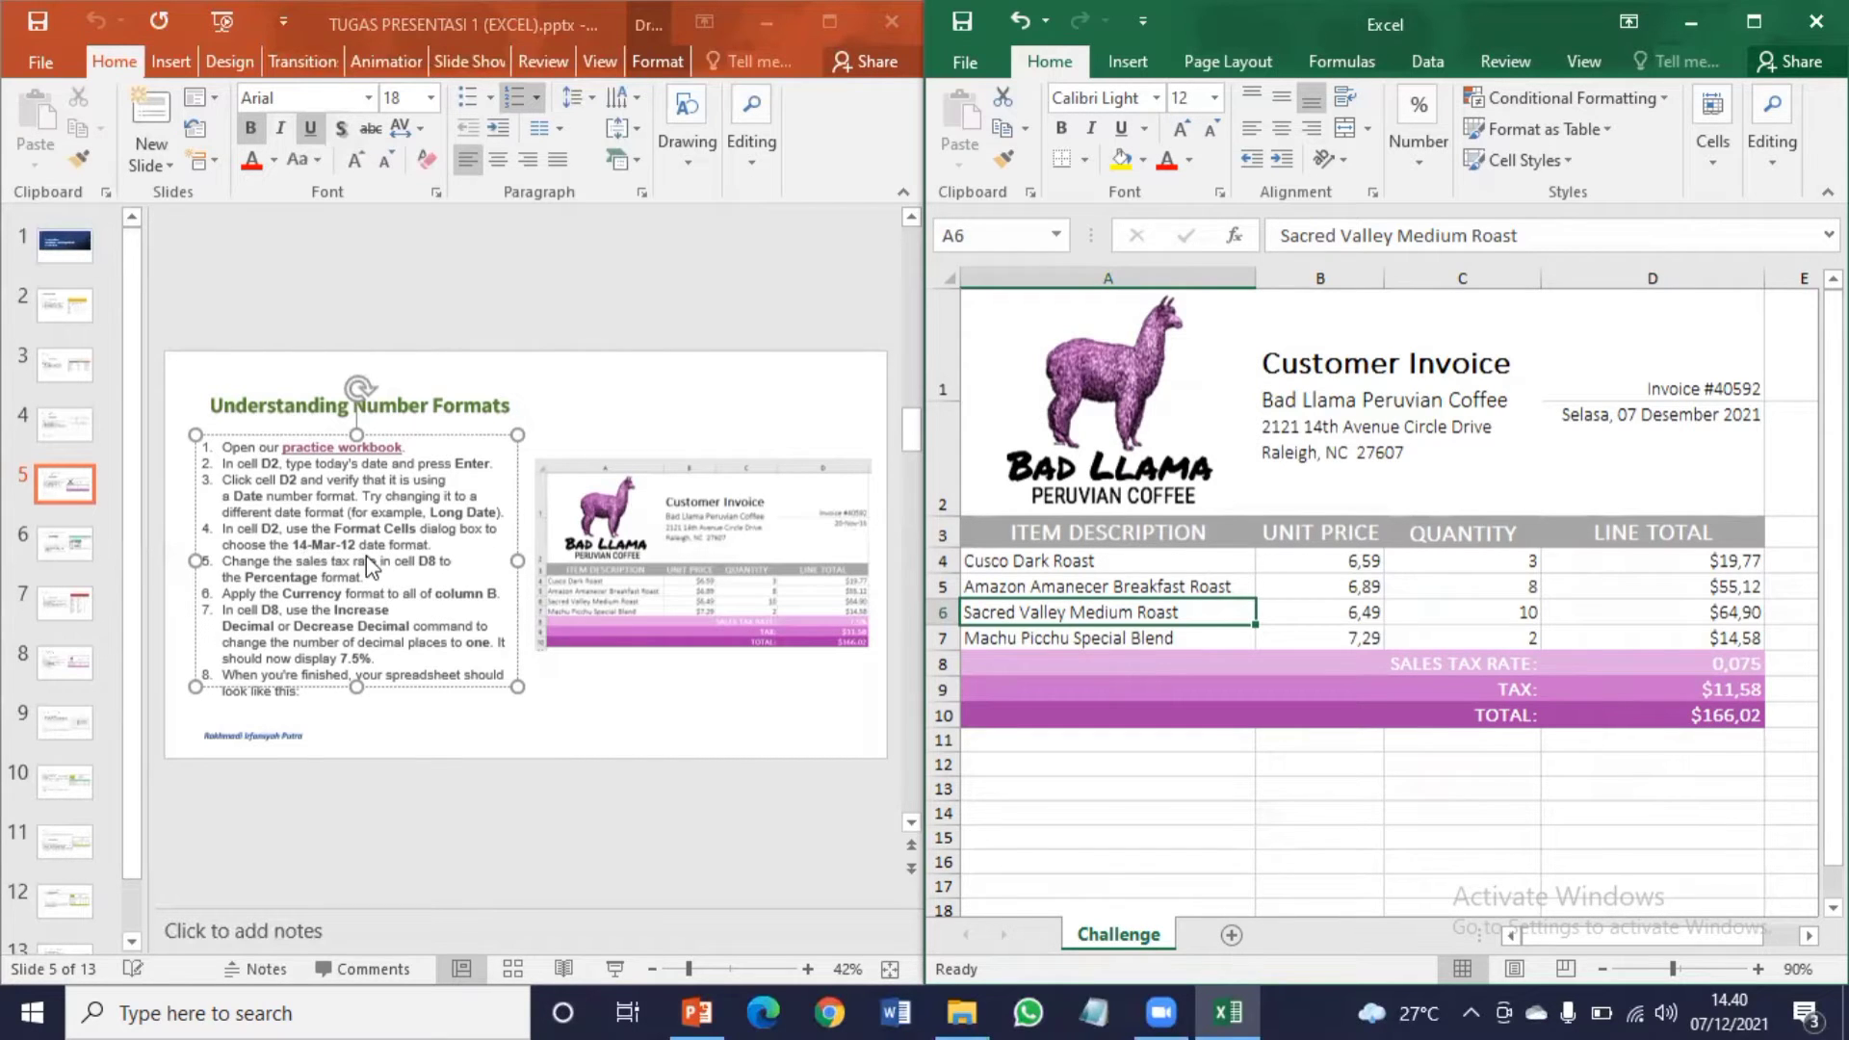
Step: Format the date in cell D2 with the 14-Mar-12 date type using the English (United States) locale
click(1583, 456)
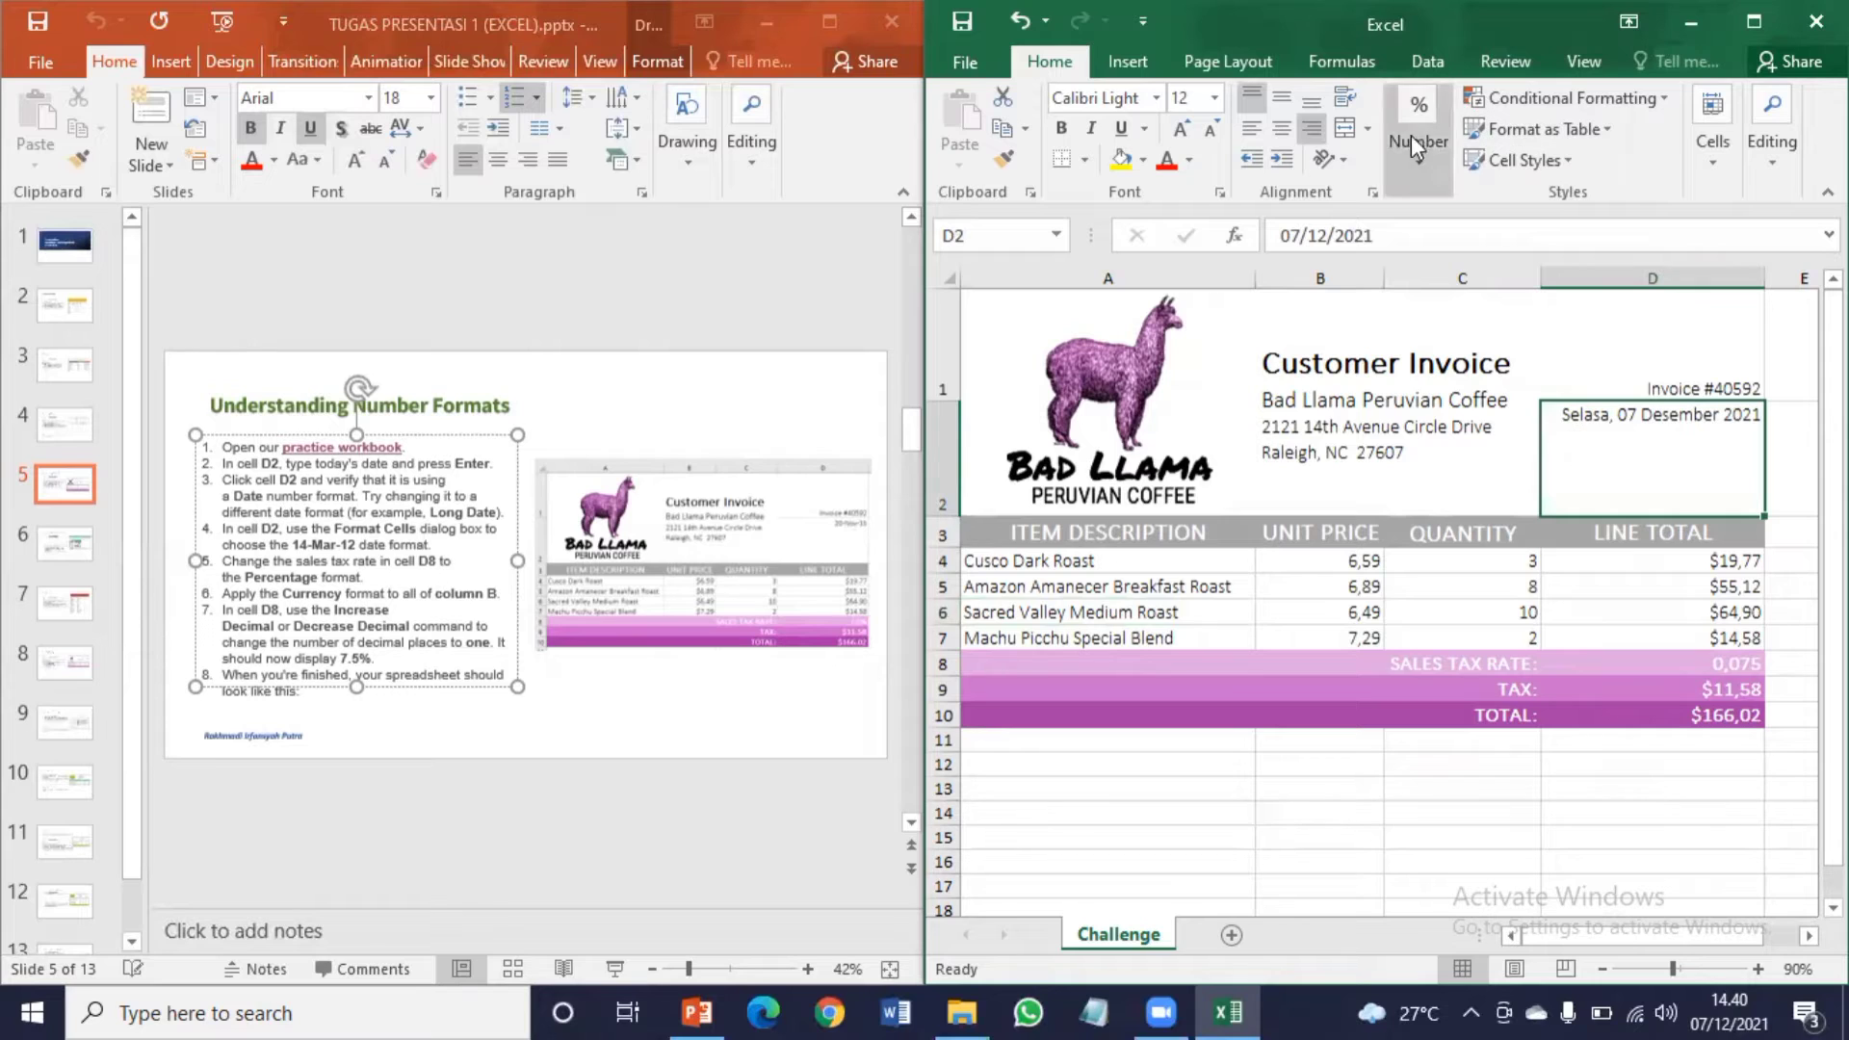
click(1418, 158)
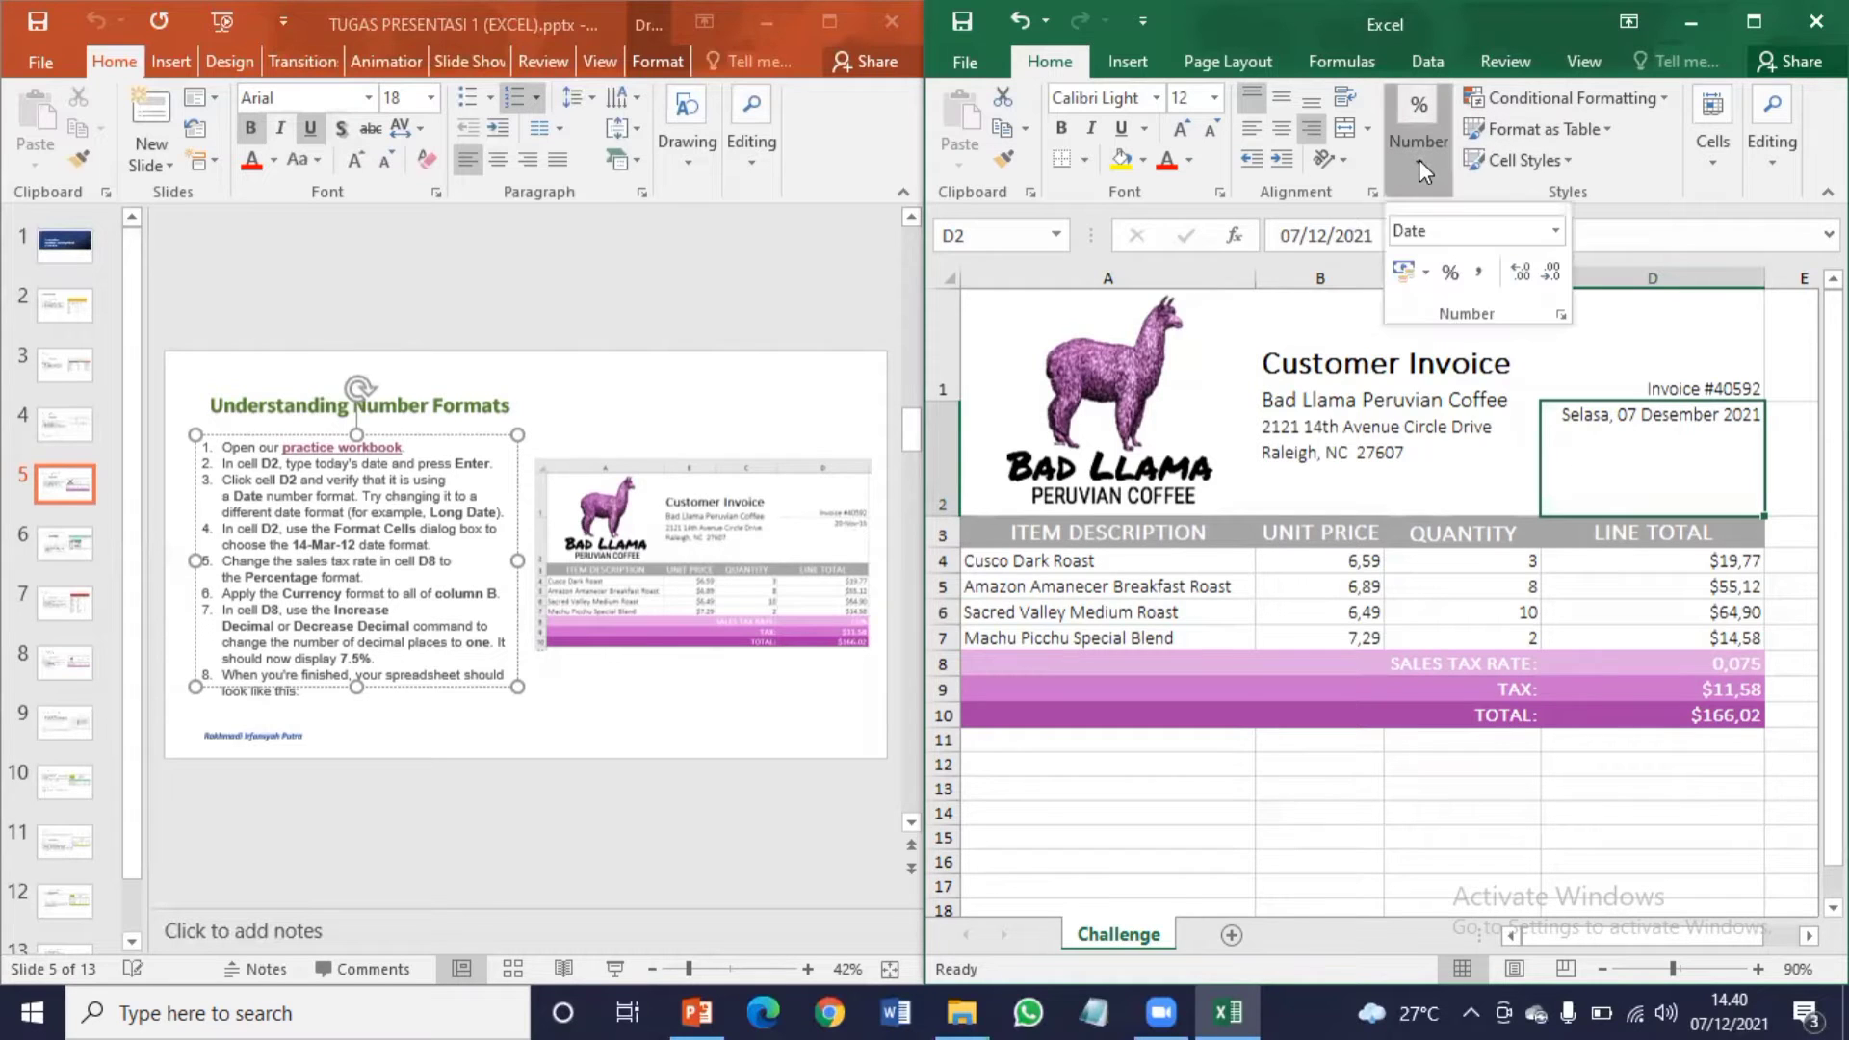
click(1557, 231)
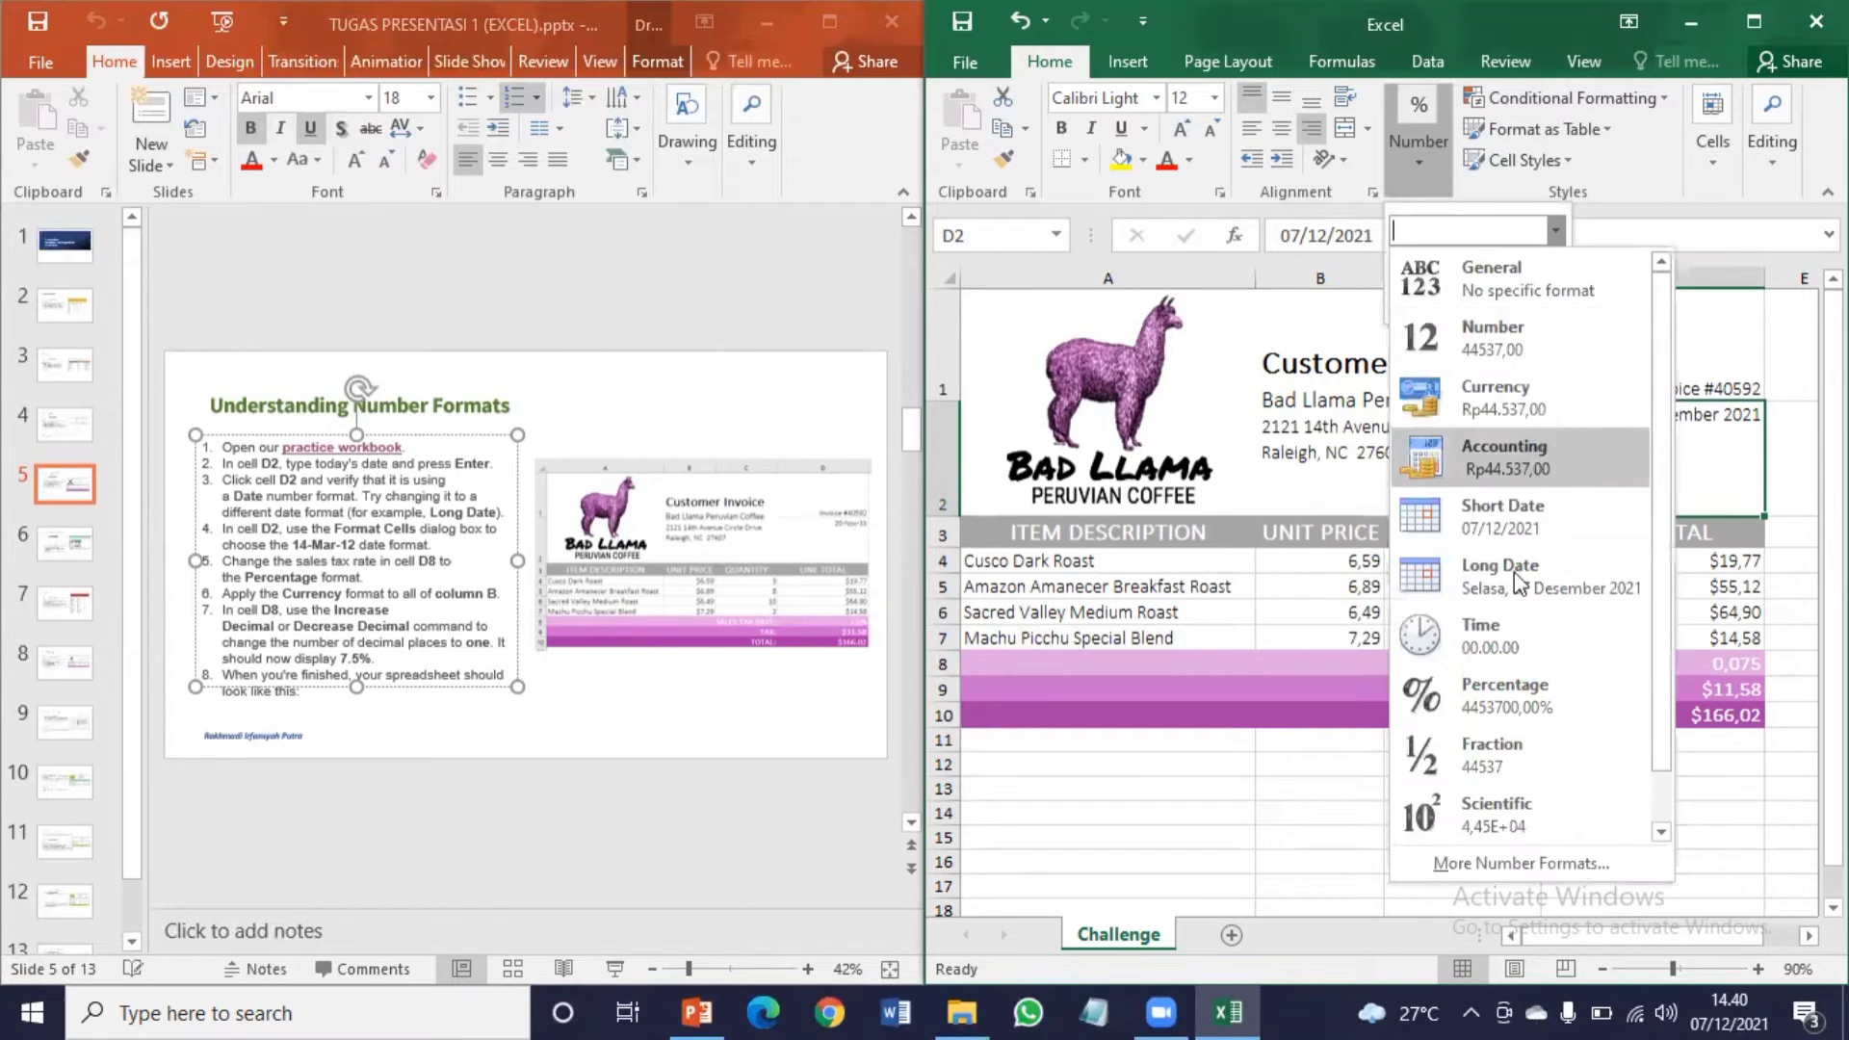
click(1579, 864)
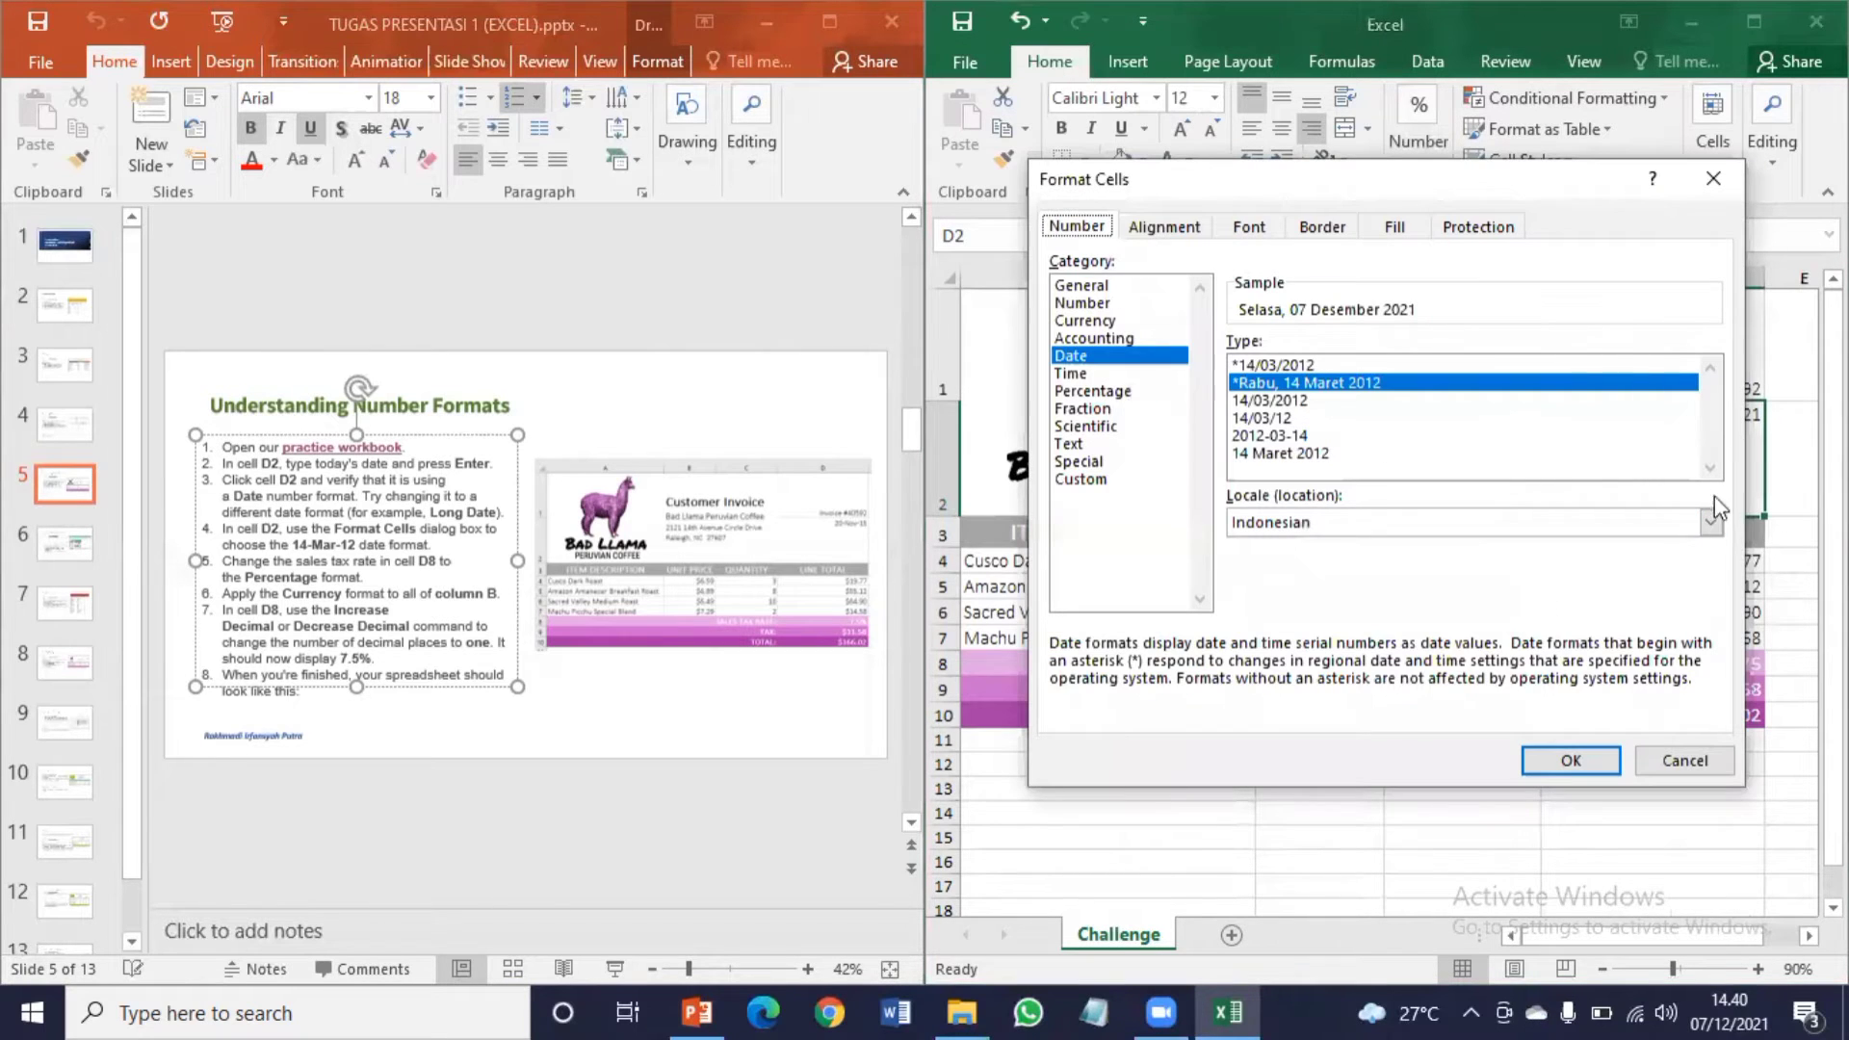
click(1710, 522)
drag(1708, 587, 1709, 581)
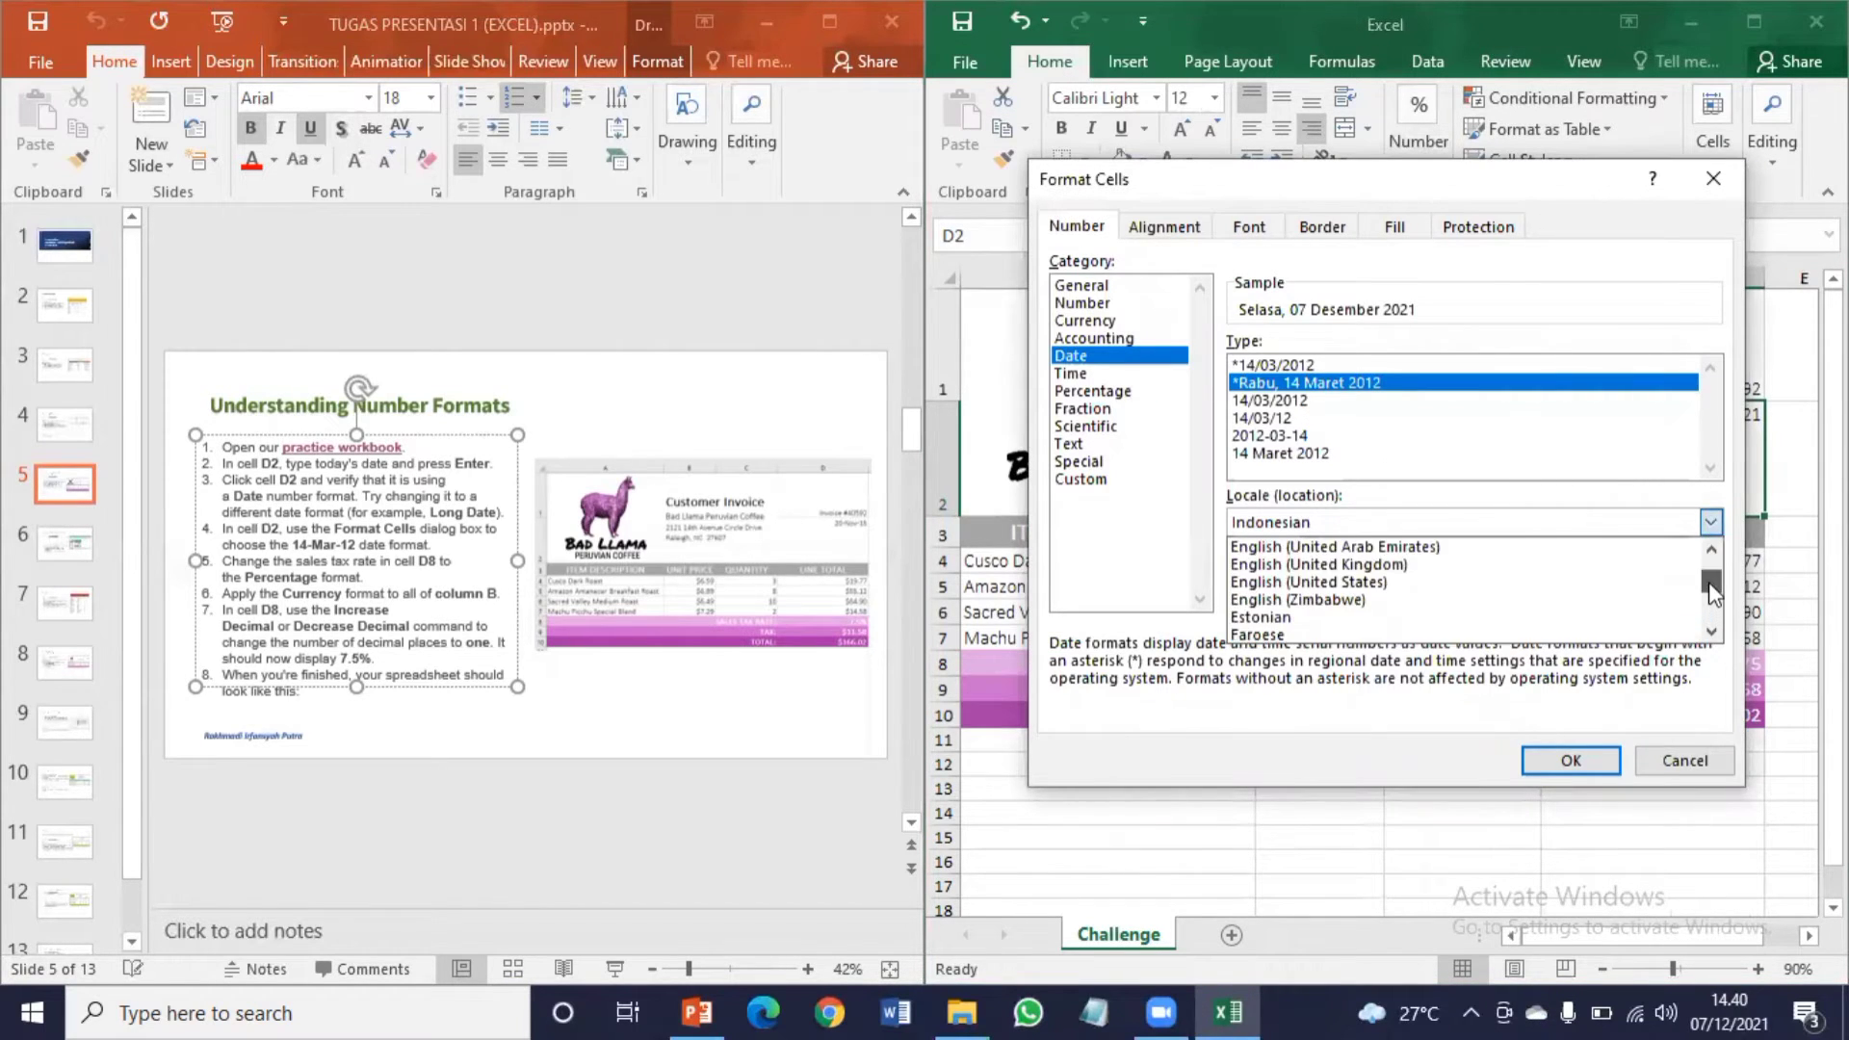
click(1507, 581)
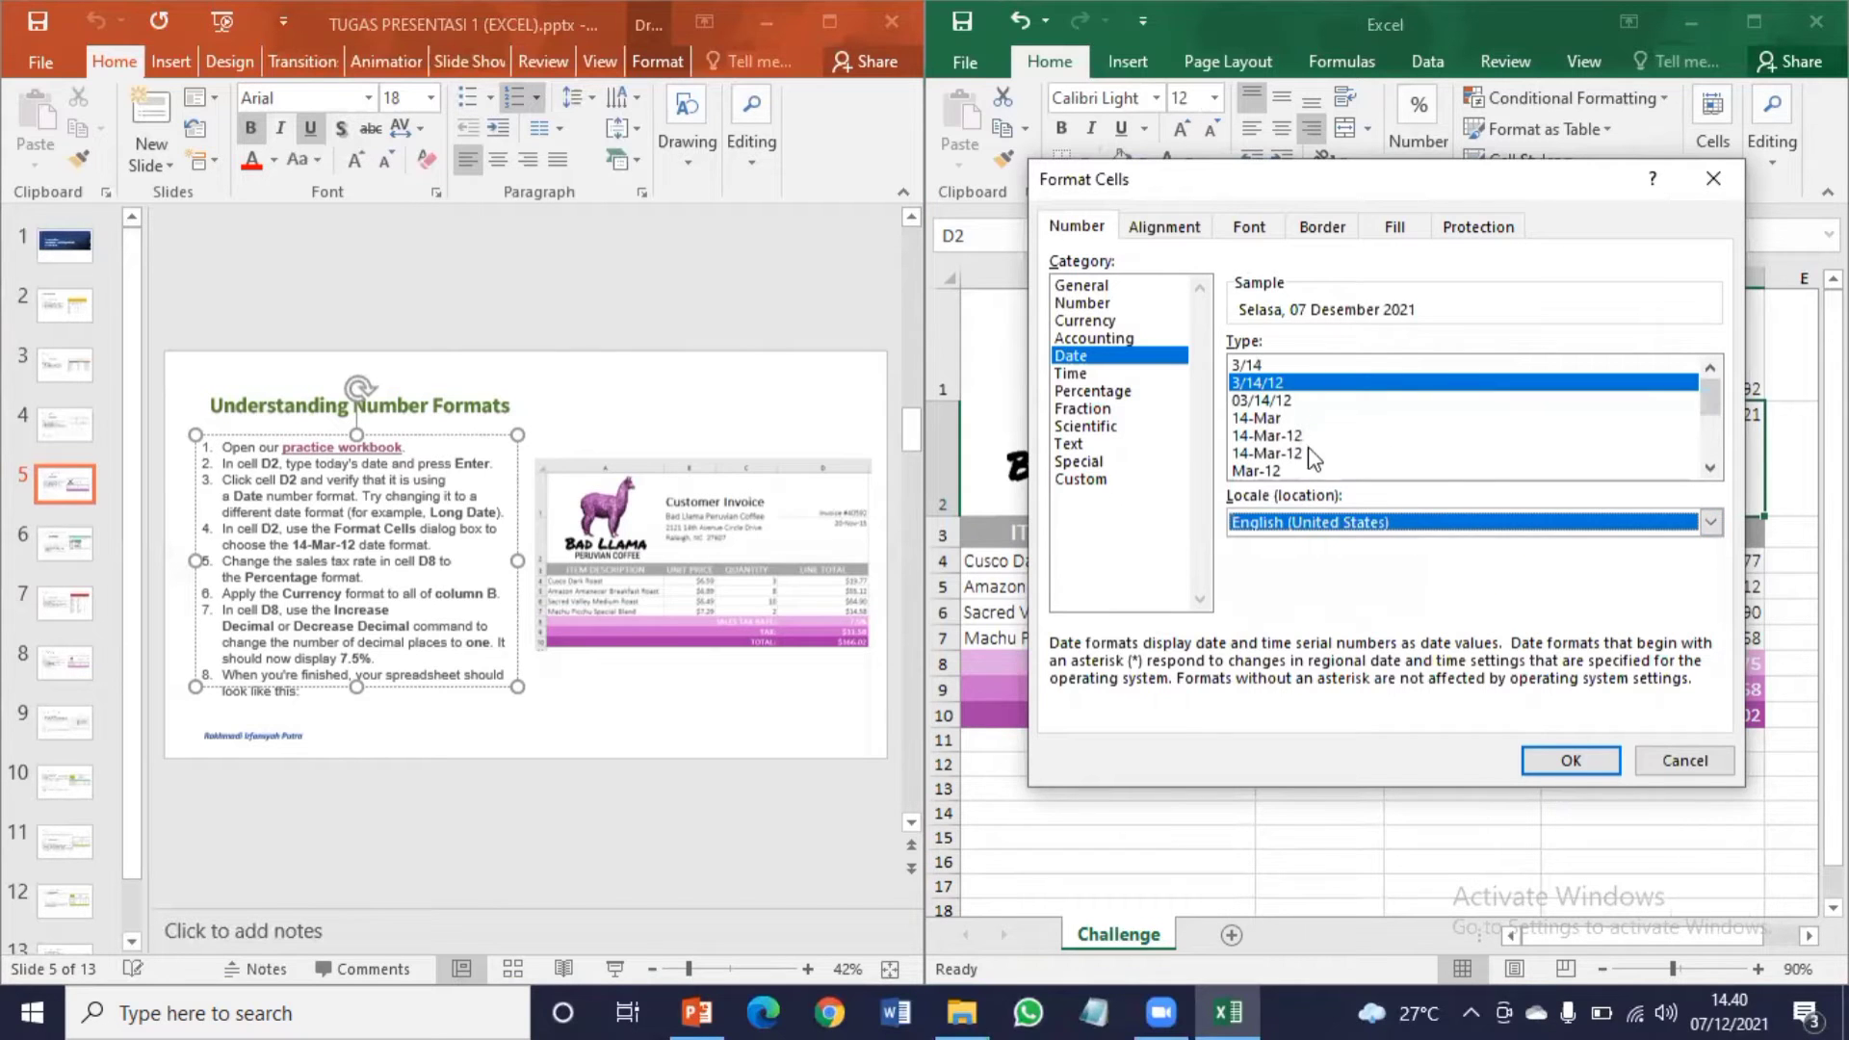
click(1276, 436)
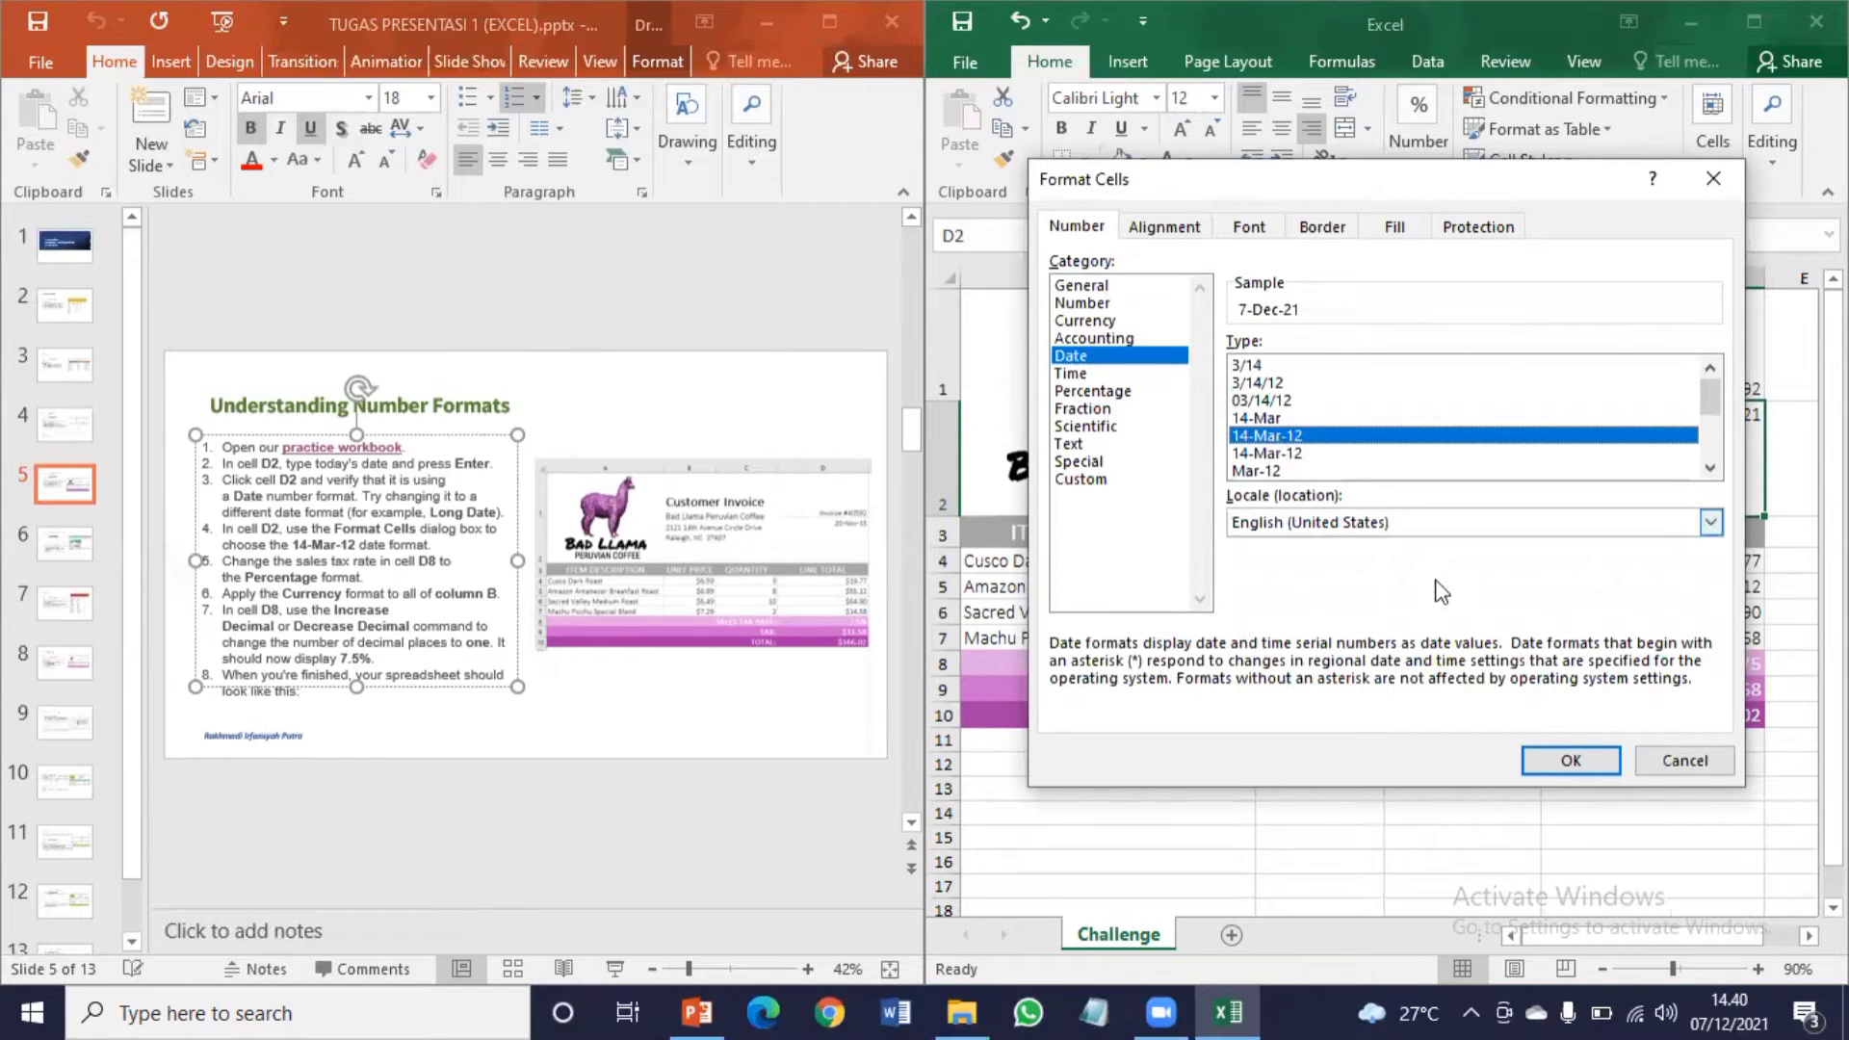
click(1570, 761)
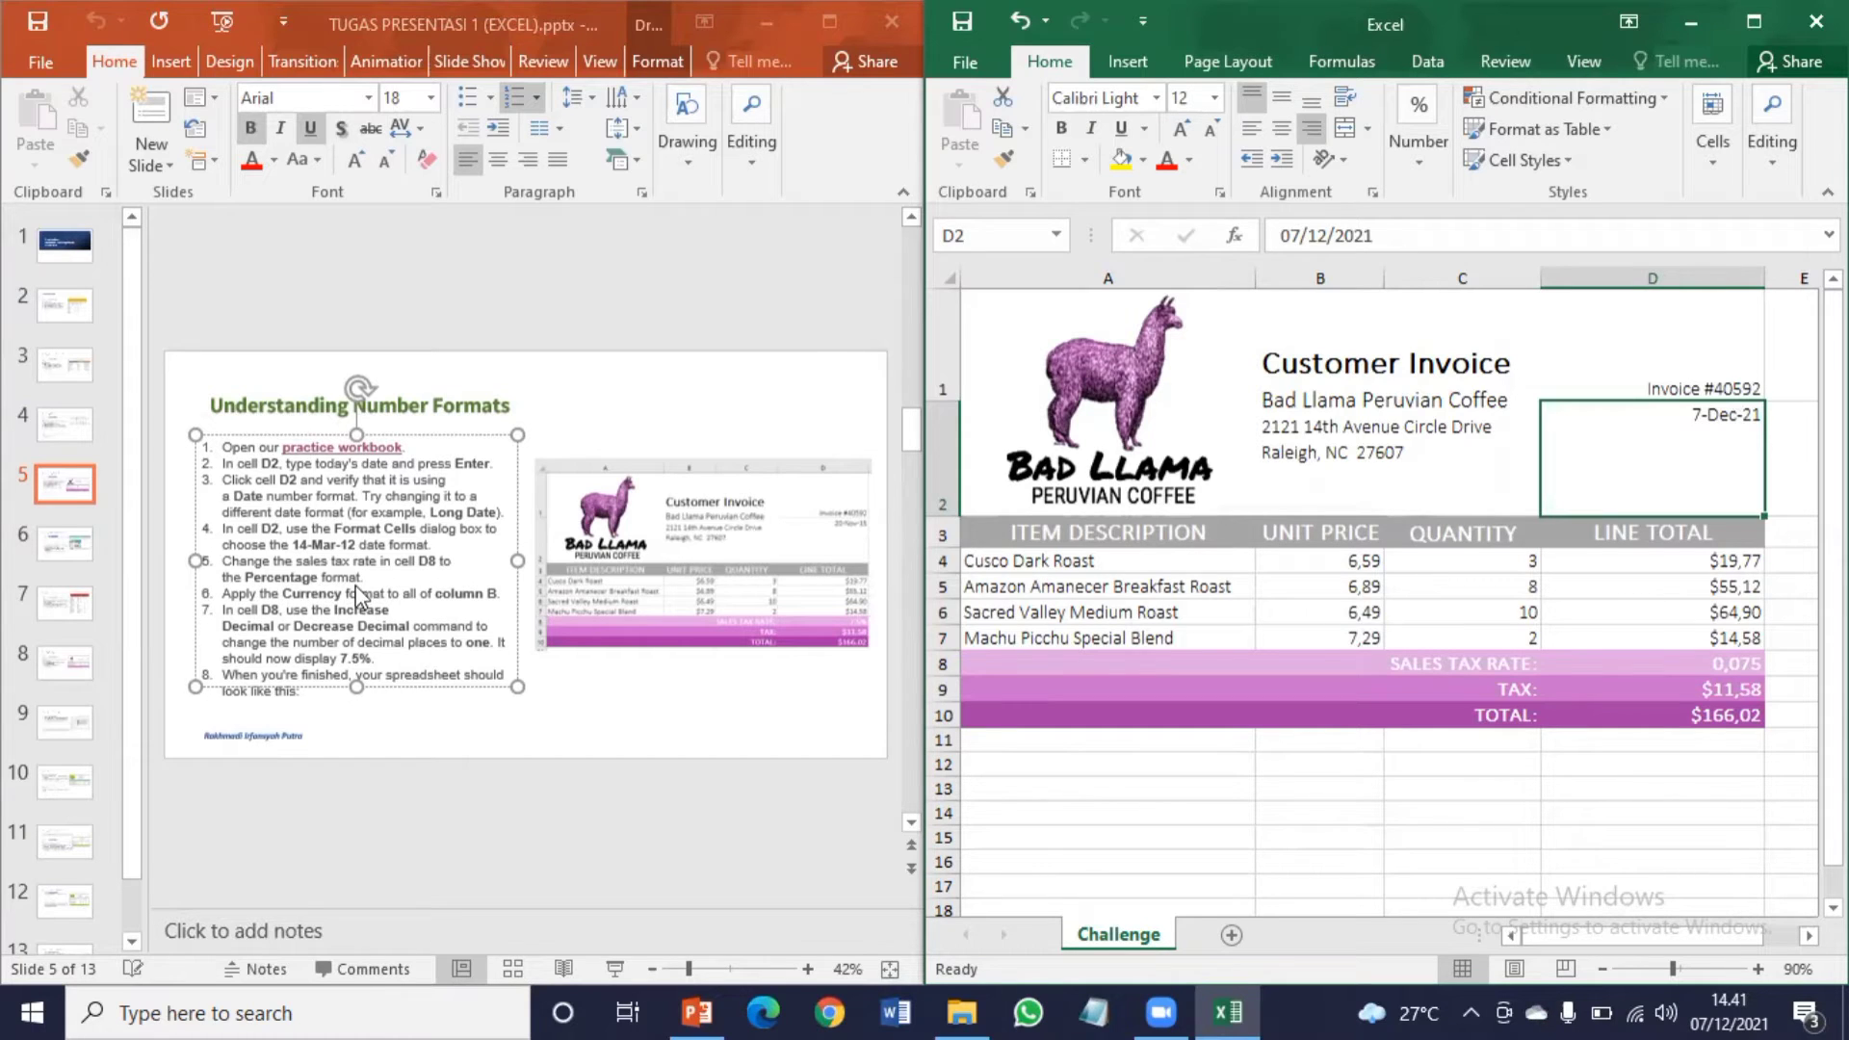
Step: Apply the Percentage format to the sales tax rate in cell D8
click(1702, 672)
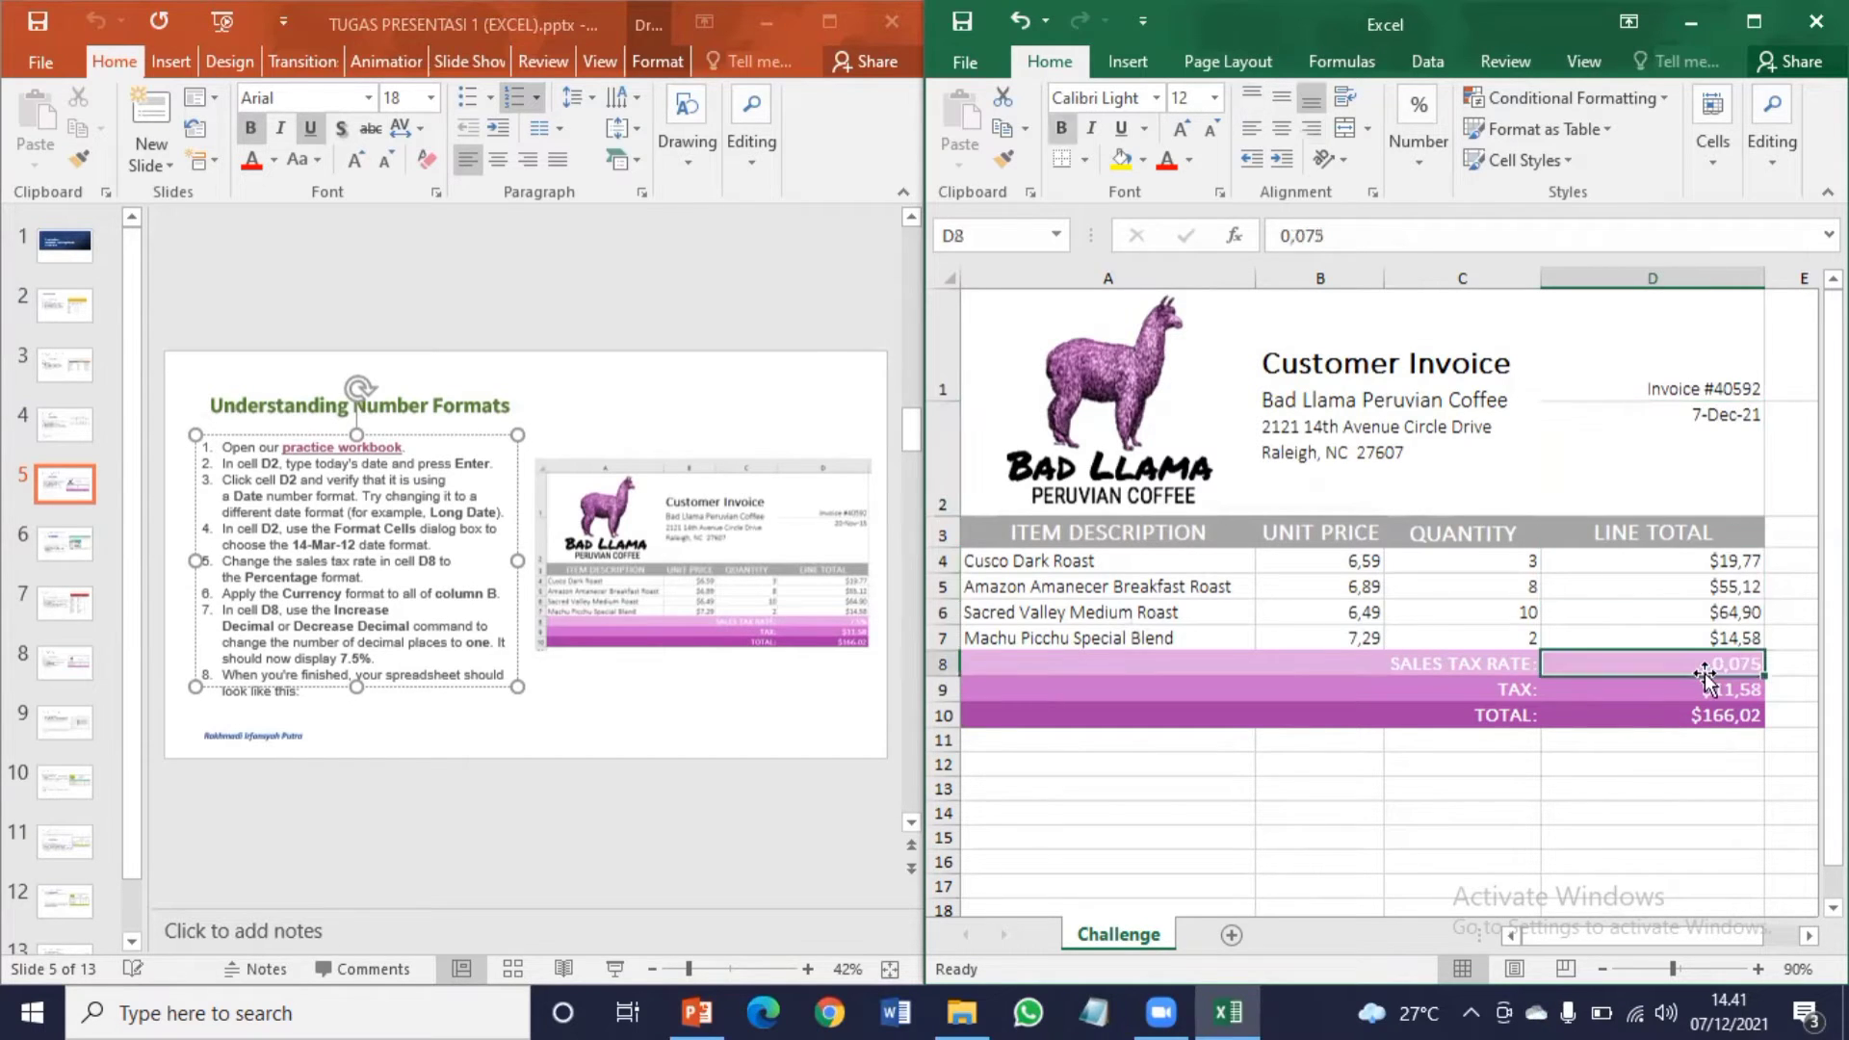
click(1430, 162)
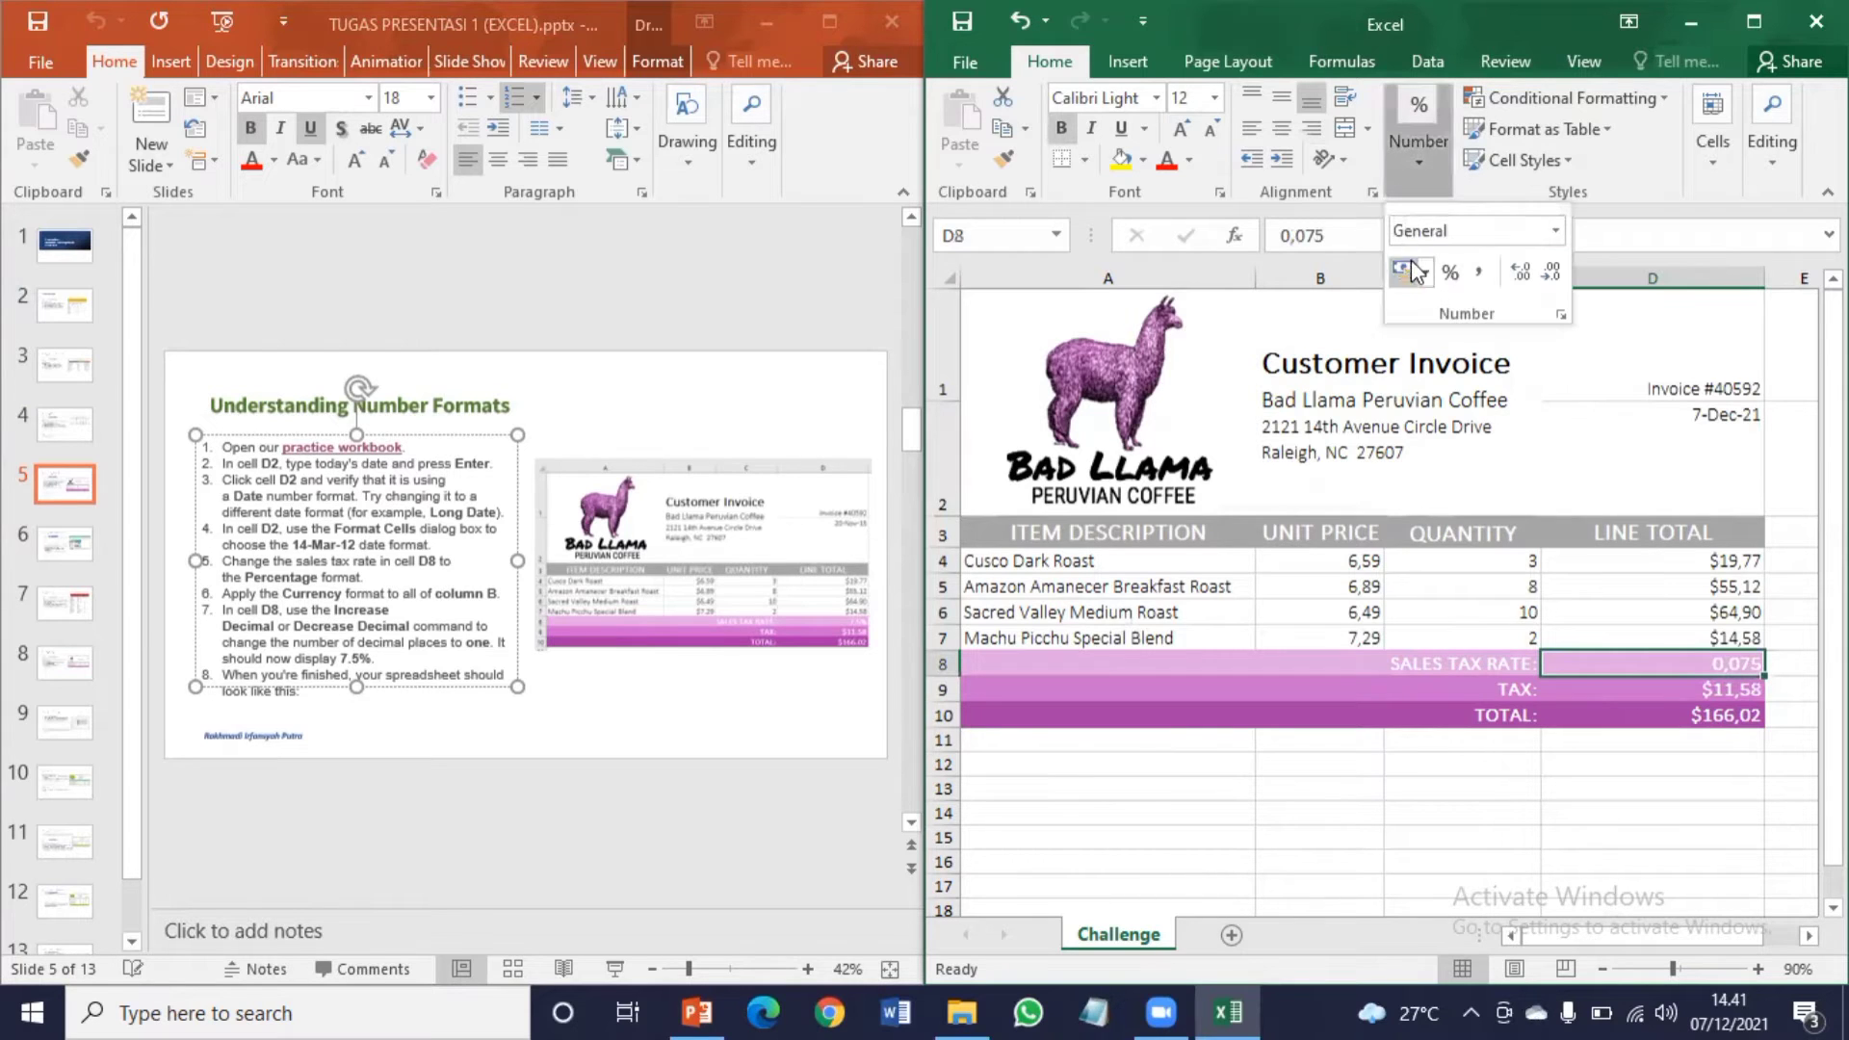
click(1450, 273)
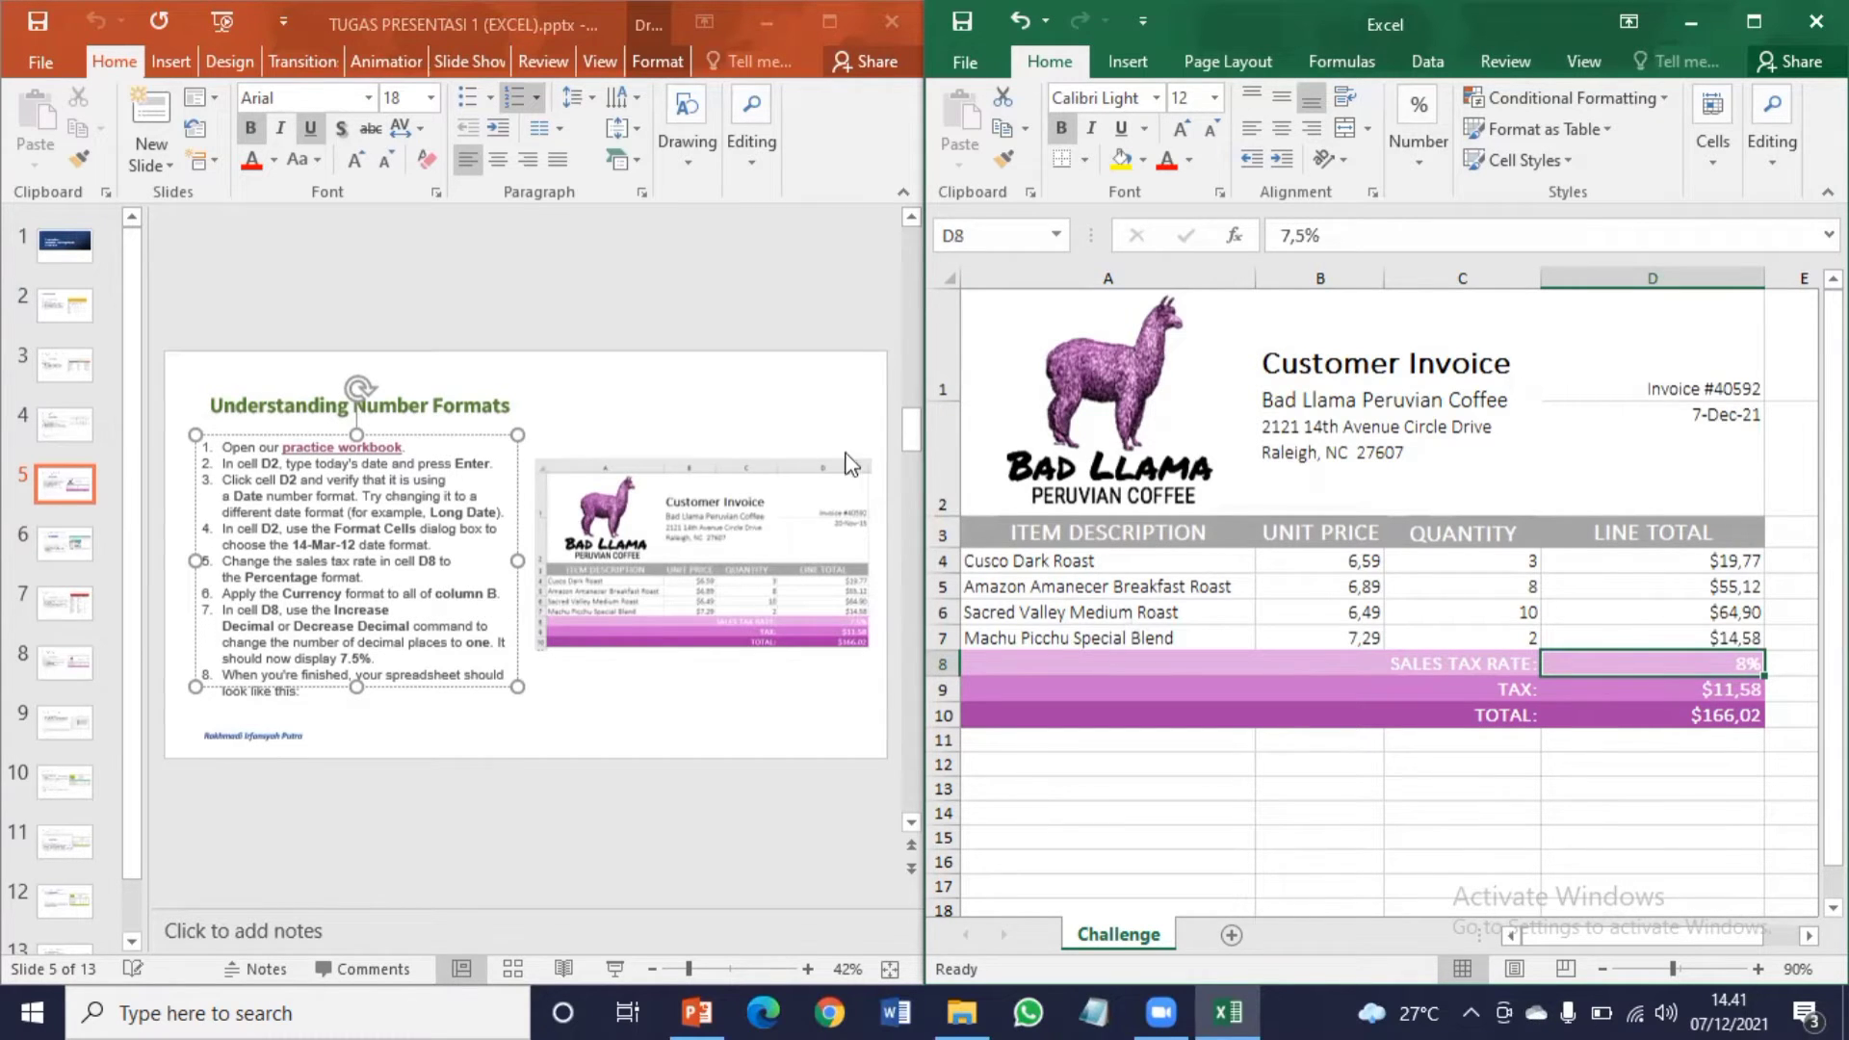
Step: Apply the $ English (United States) accounting currency format to all of column B
click(1320, 278)
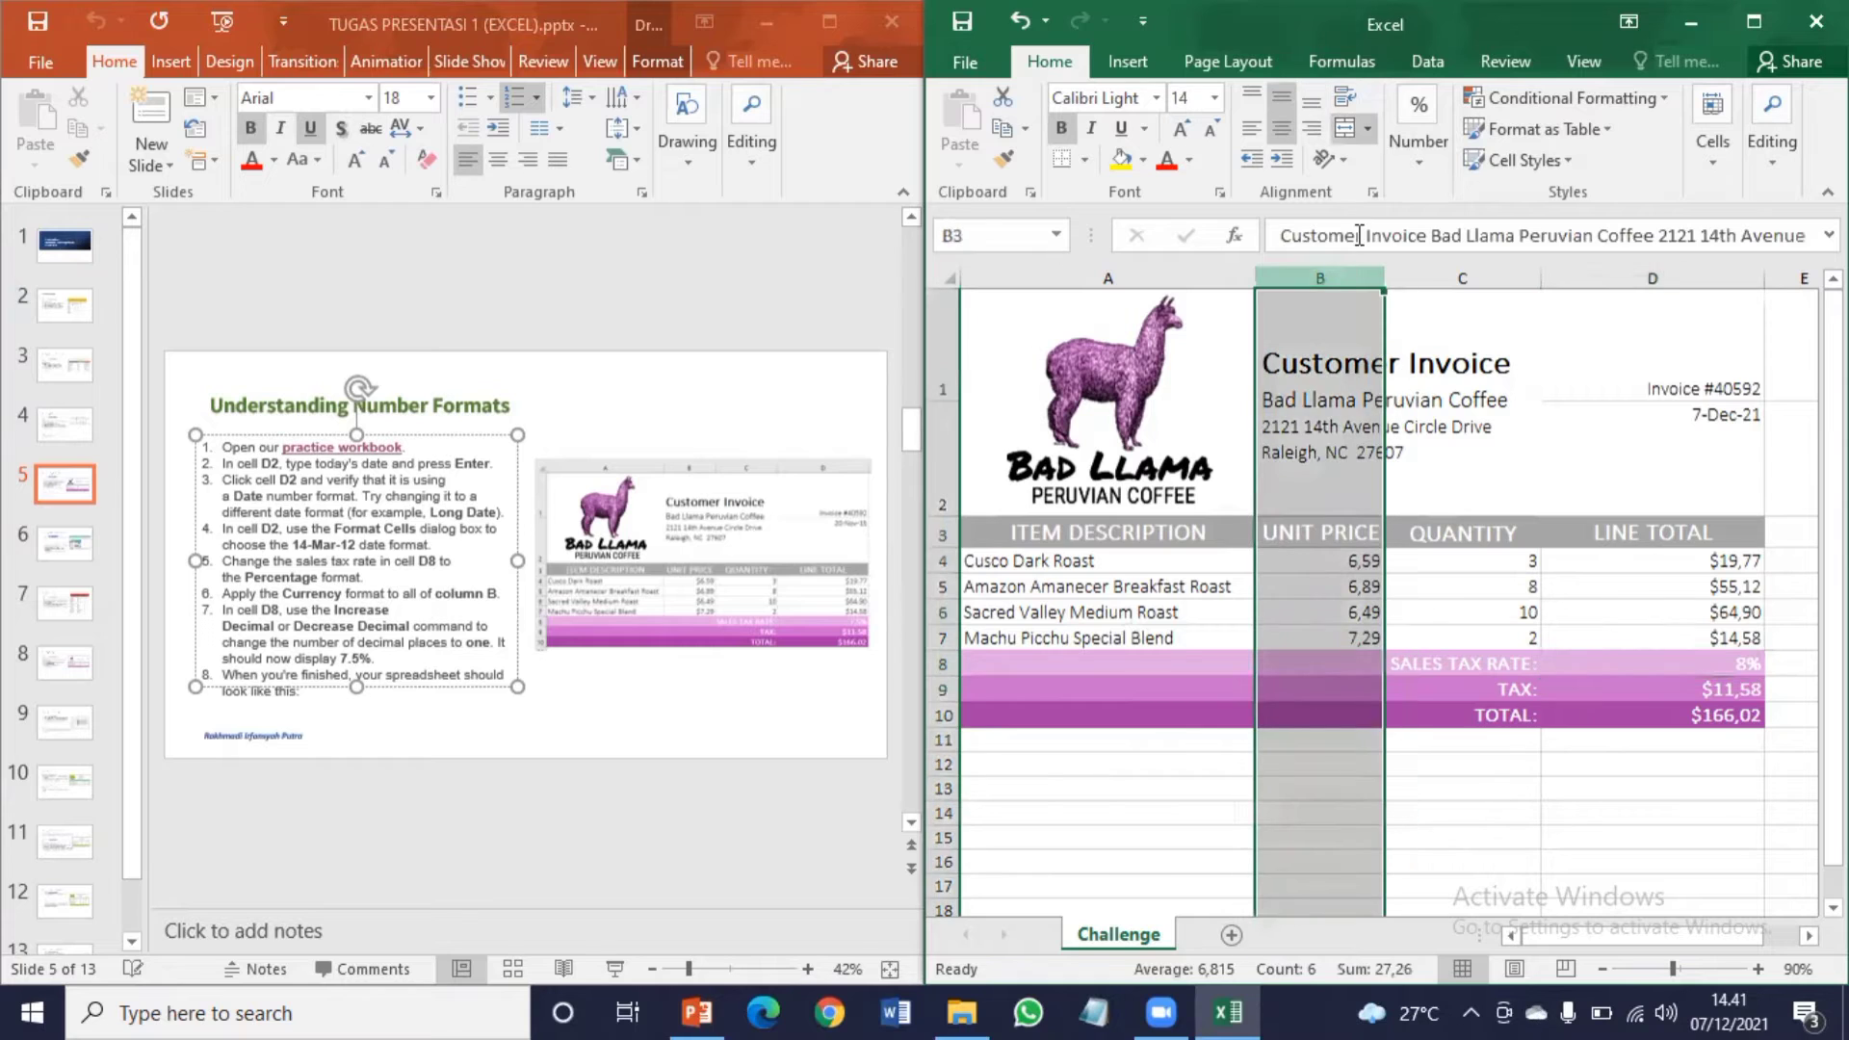
click(1413, 154)
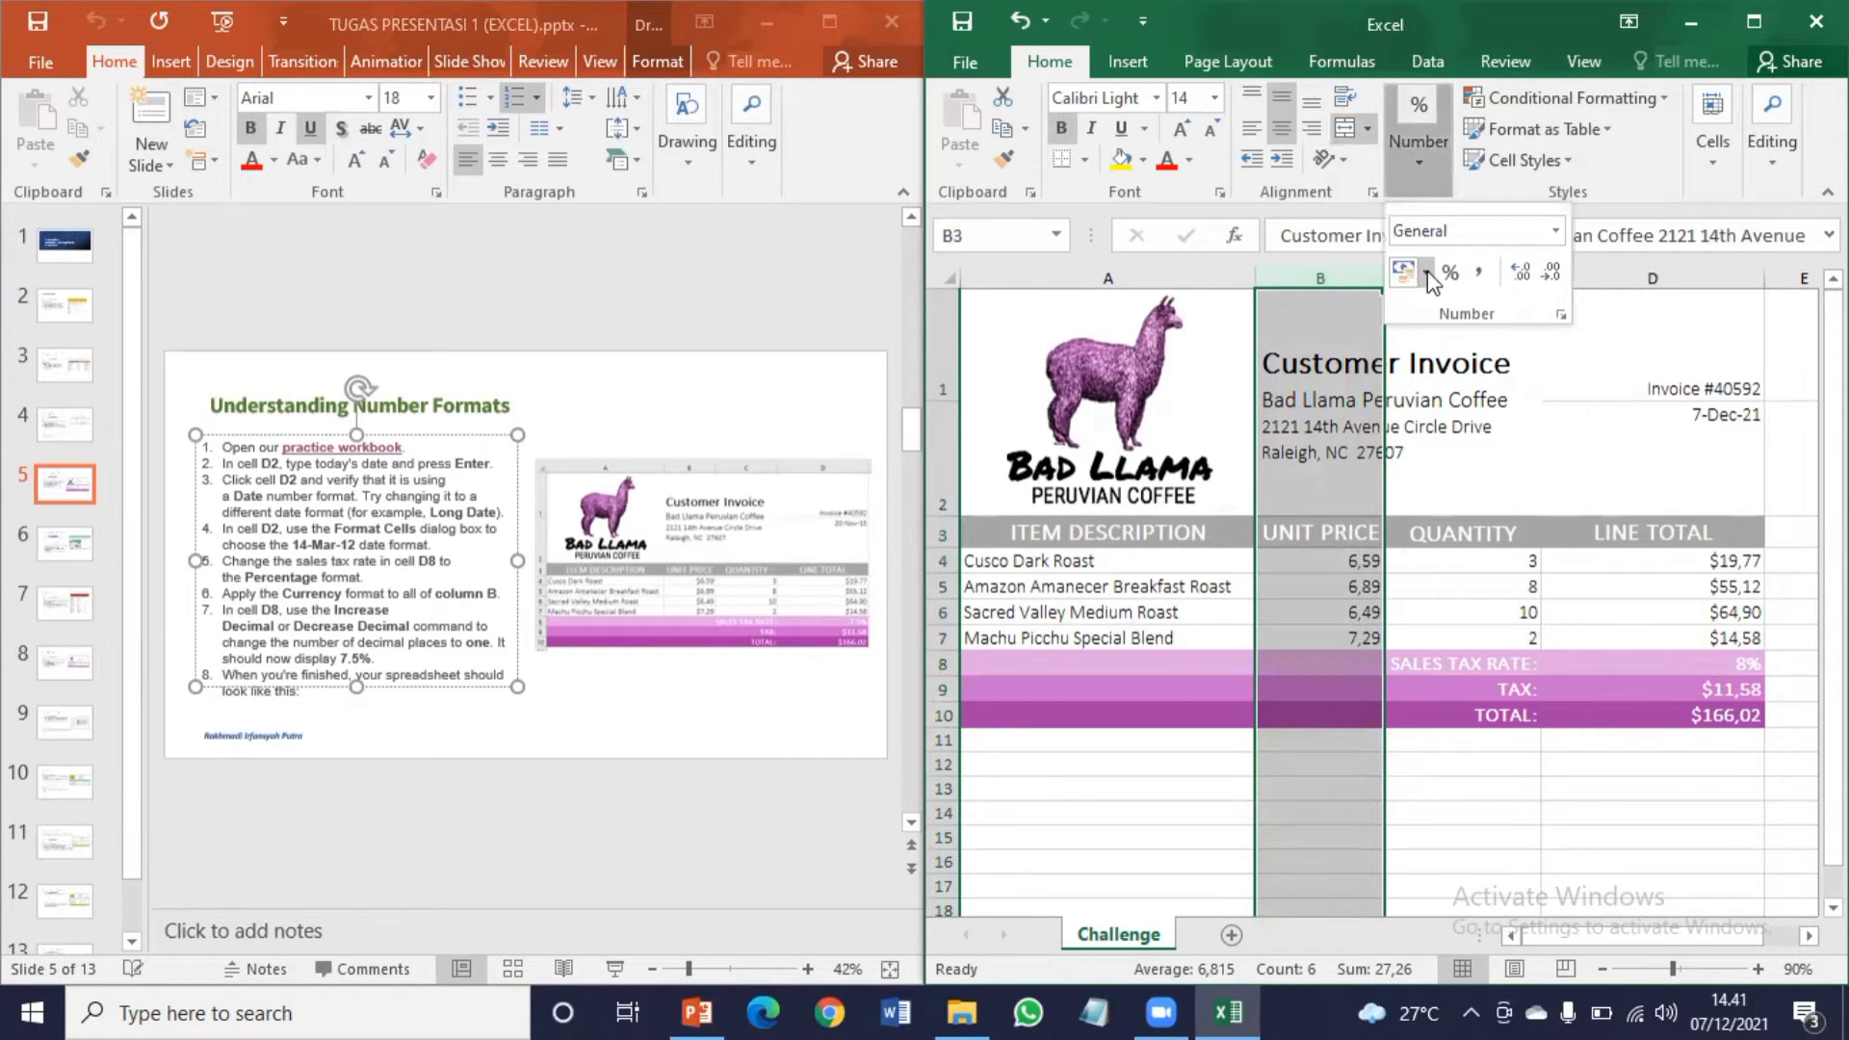
click(1427, 279)
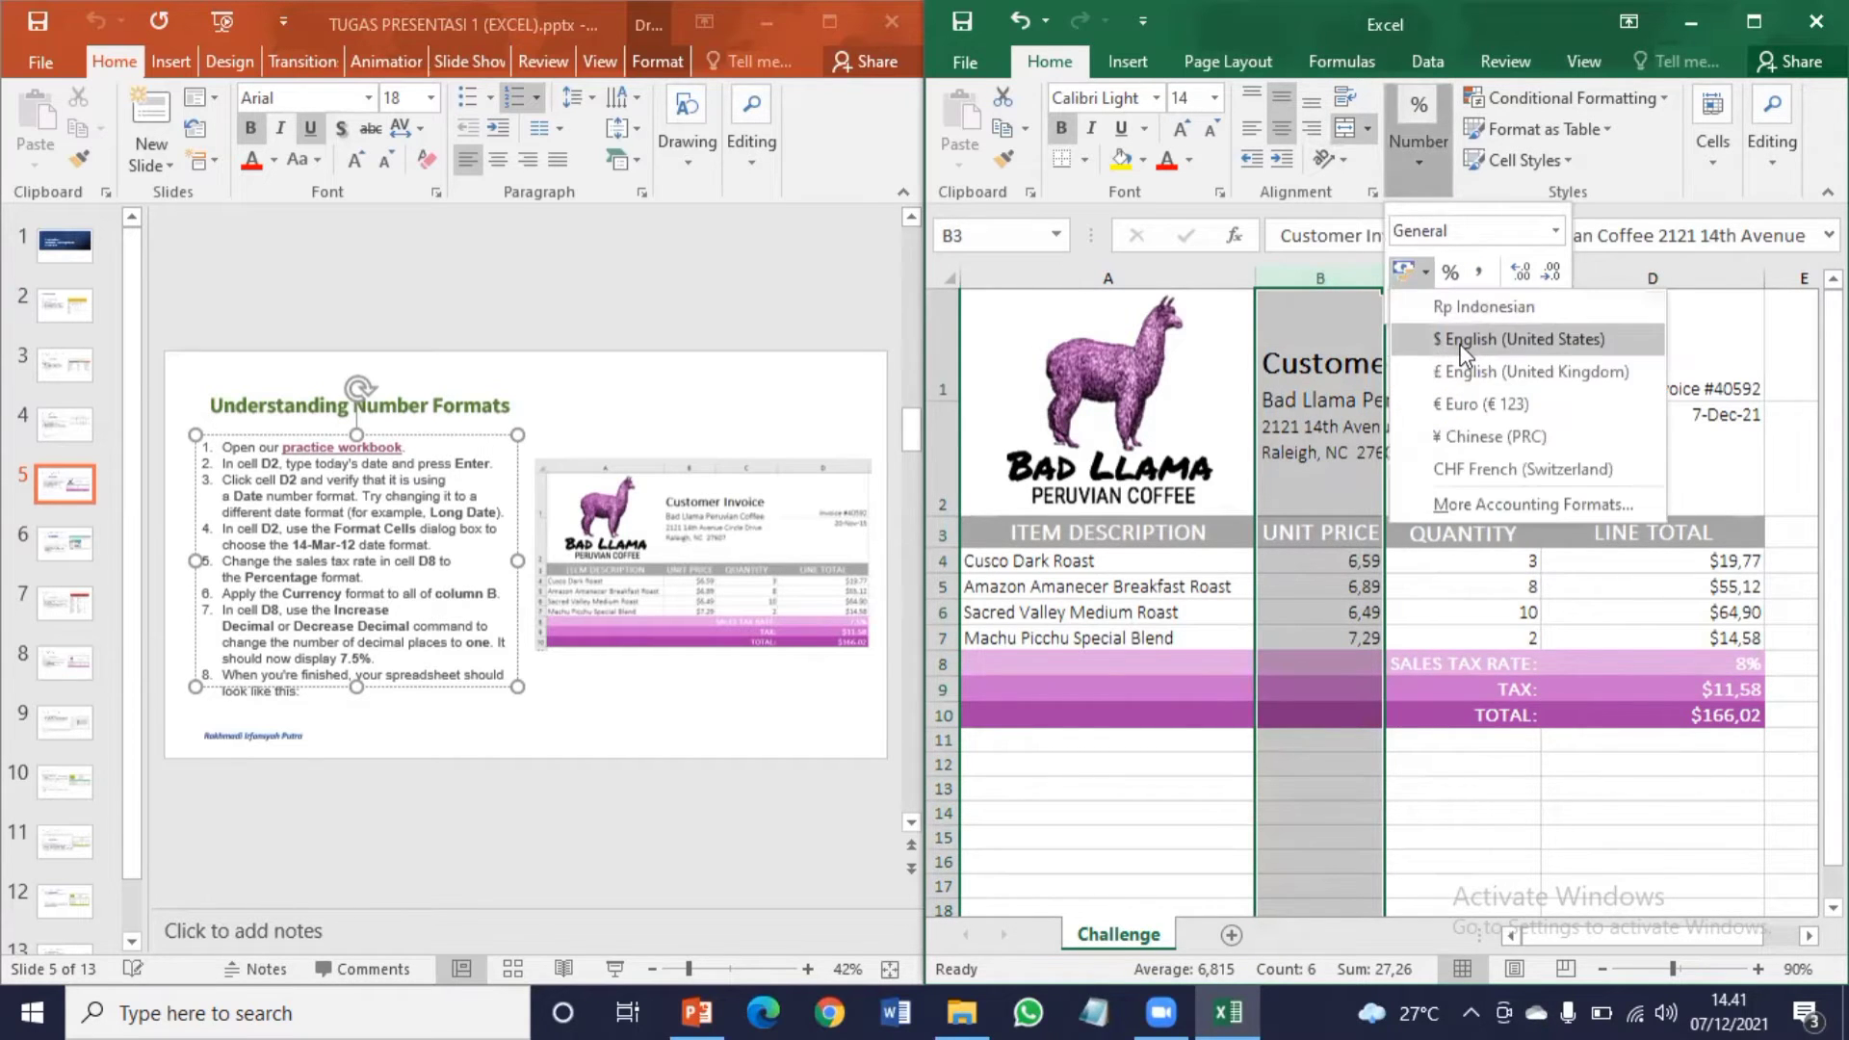
click(1460, 323)
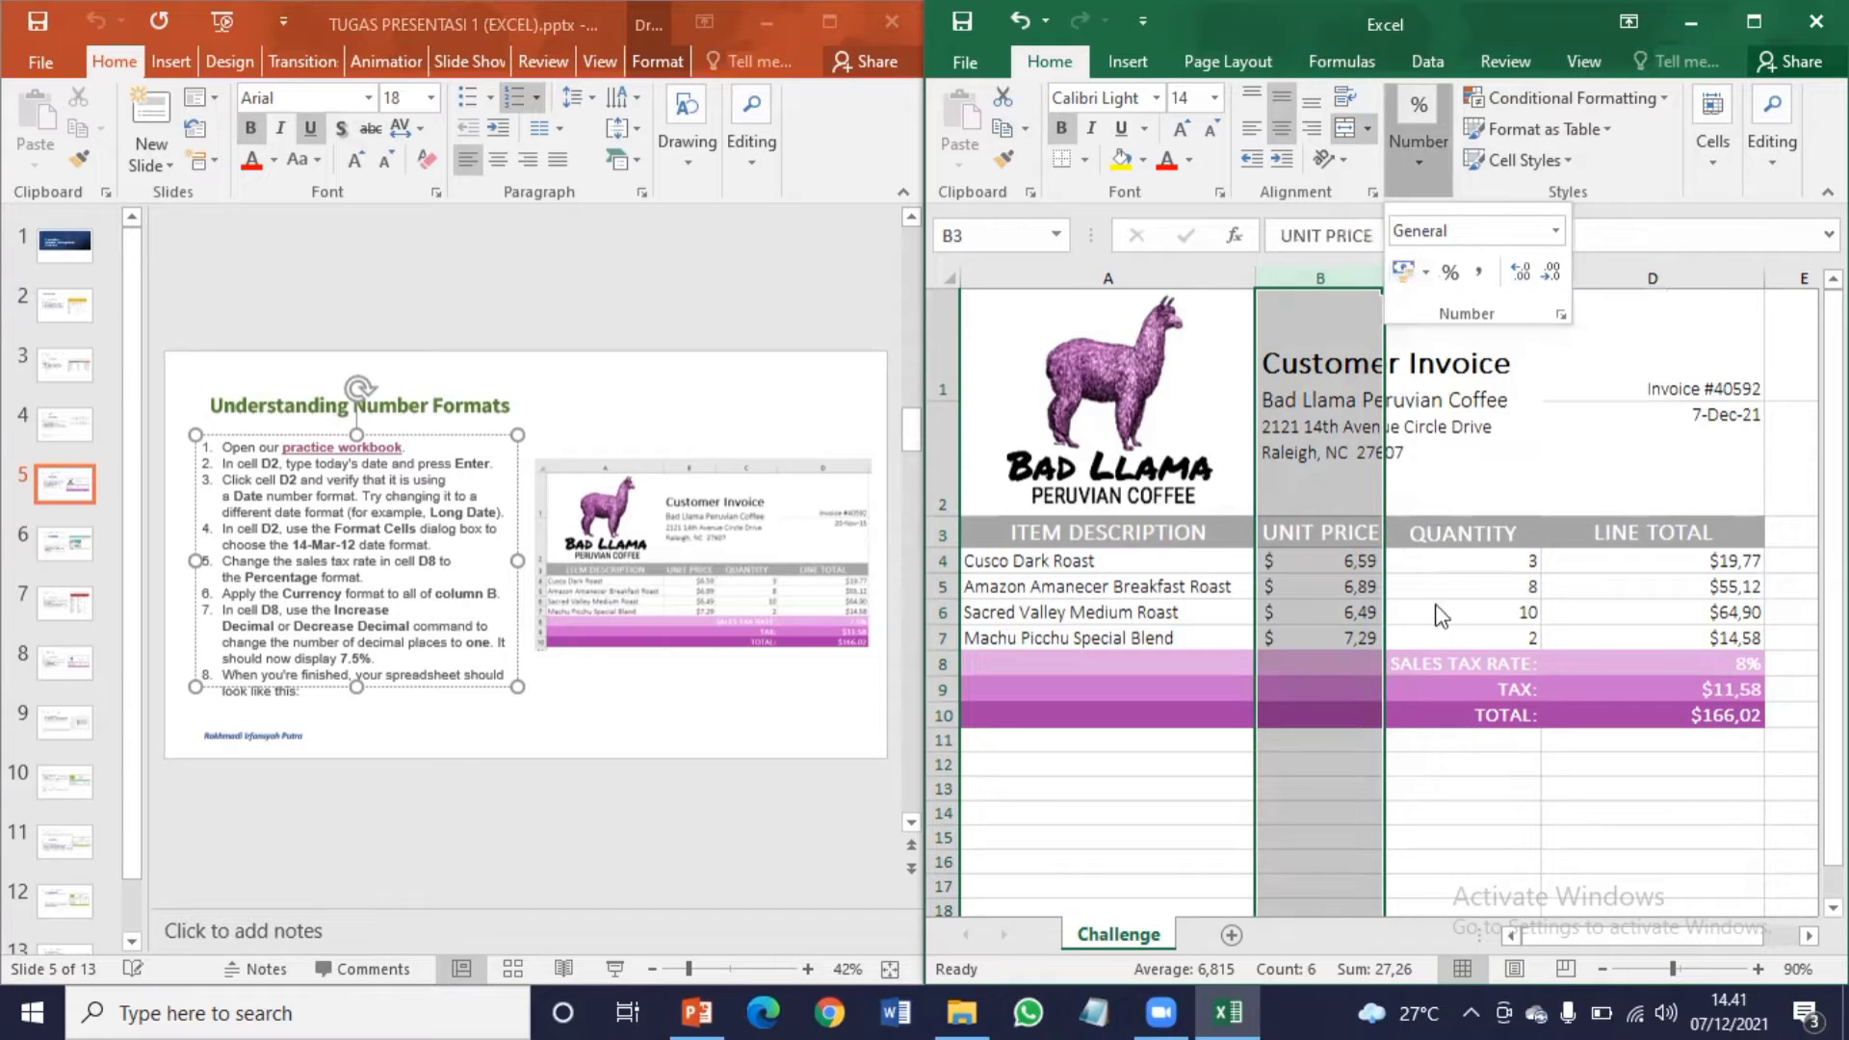
click(1279, 627)
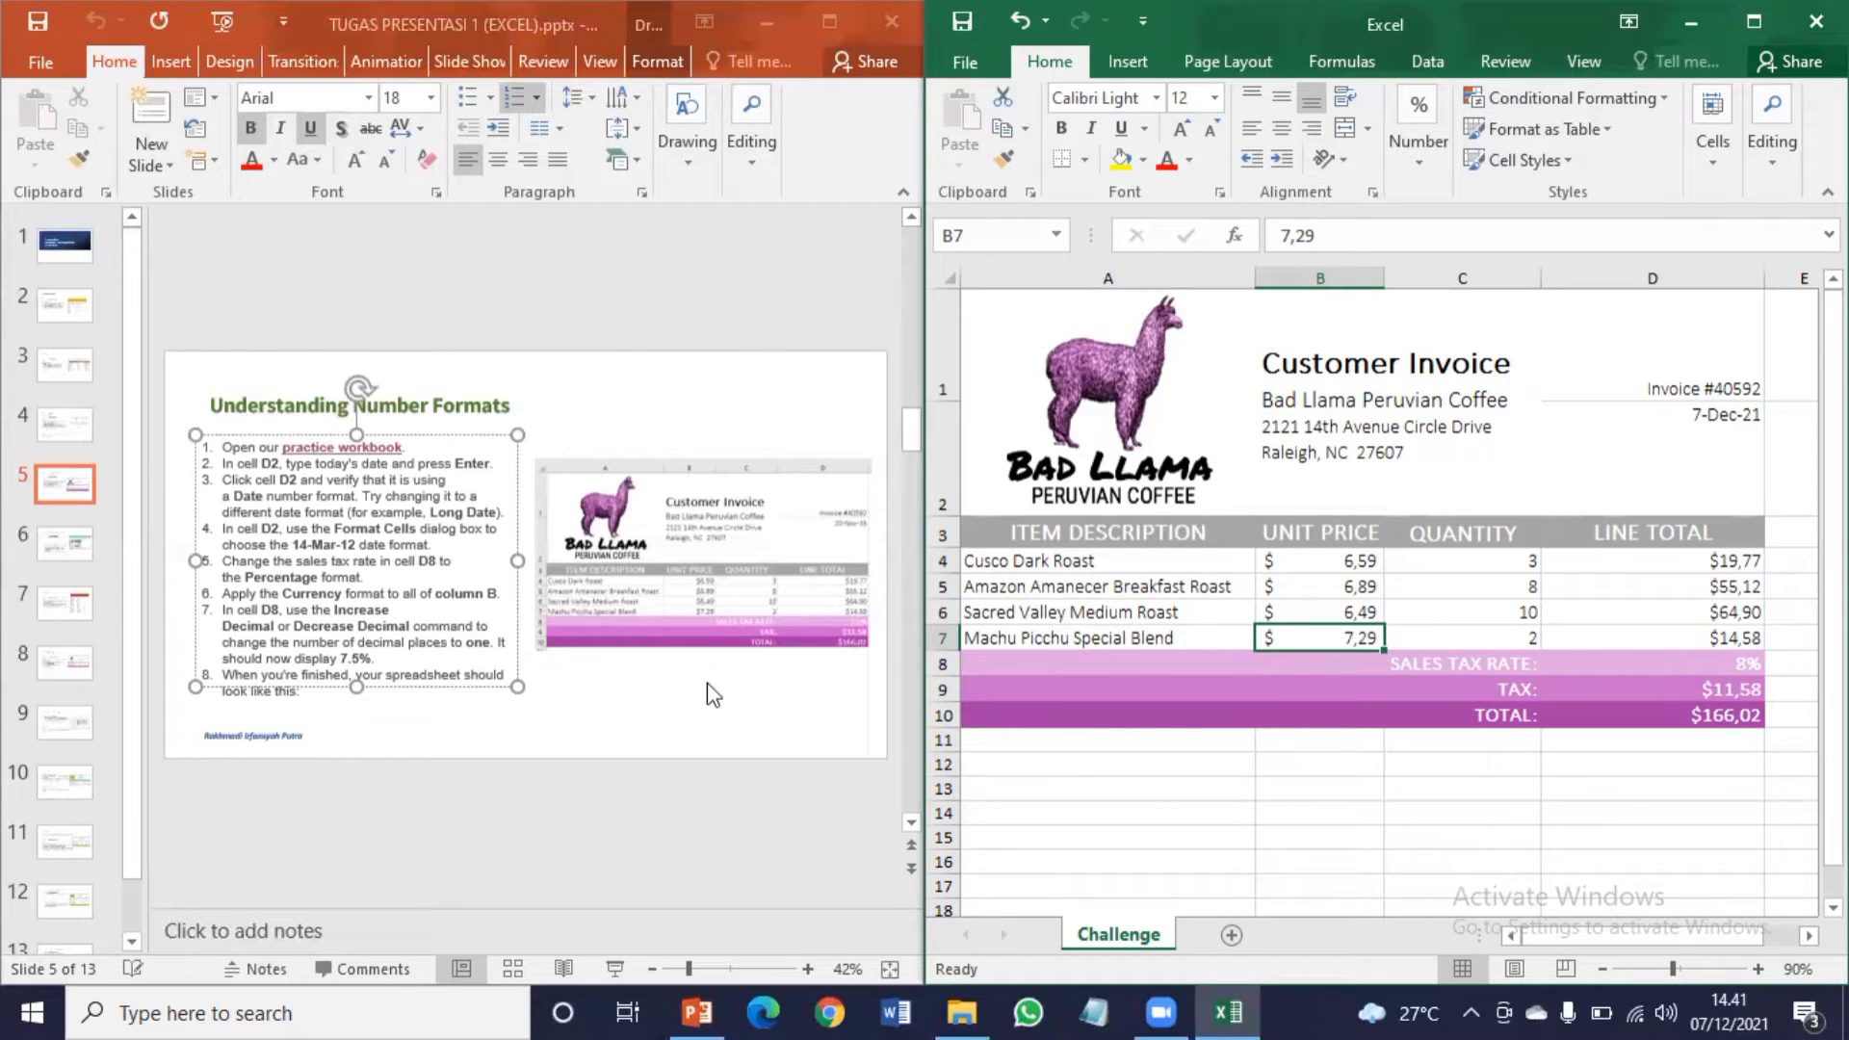
Step: Increase the sales tax rate in cell D8 to one decimal place
click(1710, 657)
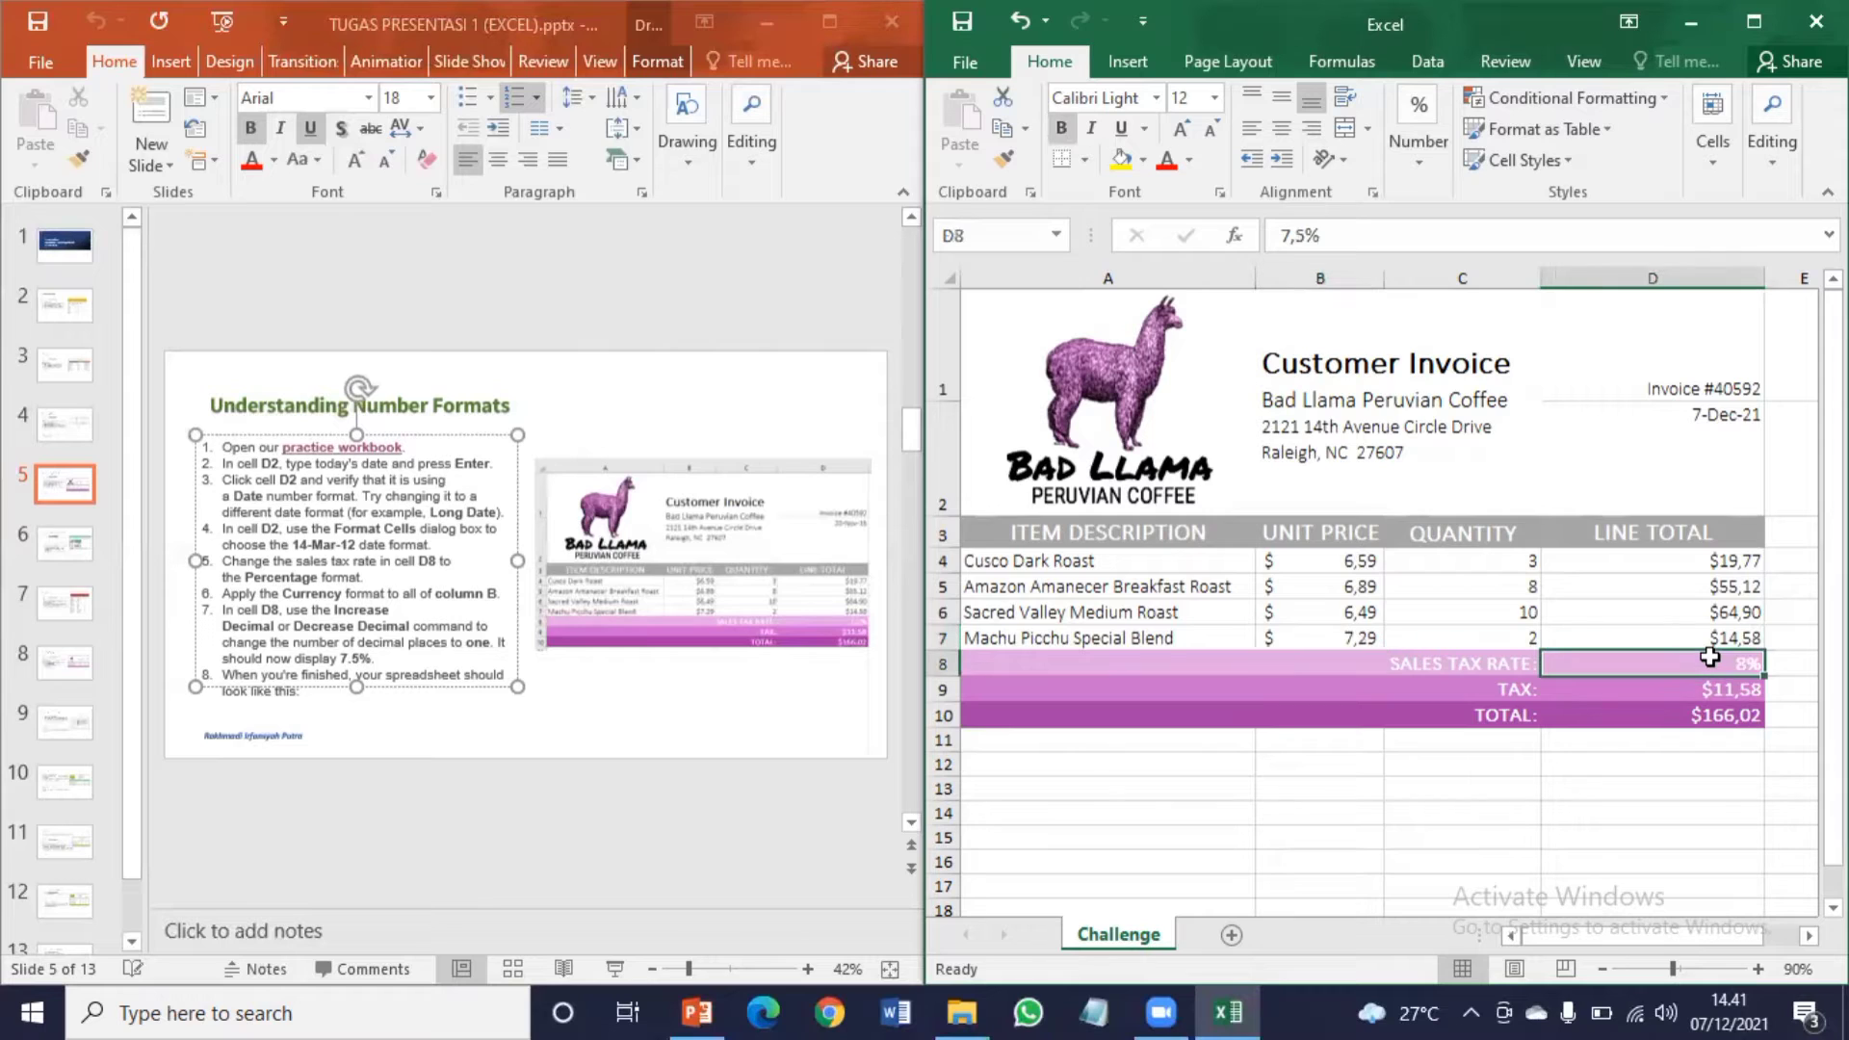
click(1421, 158)
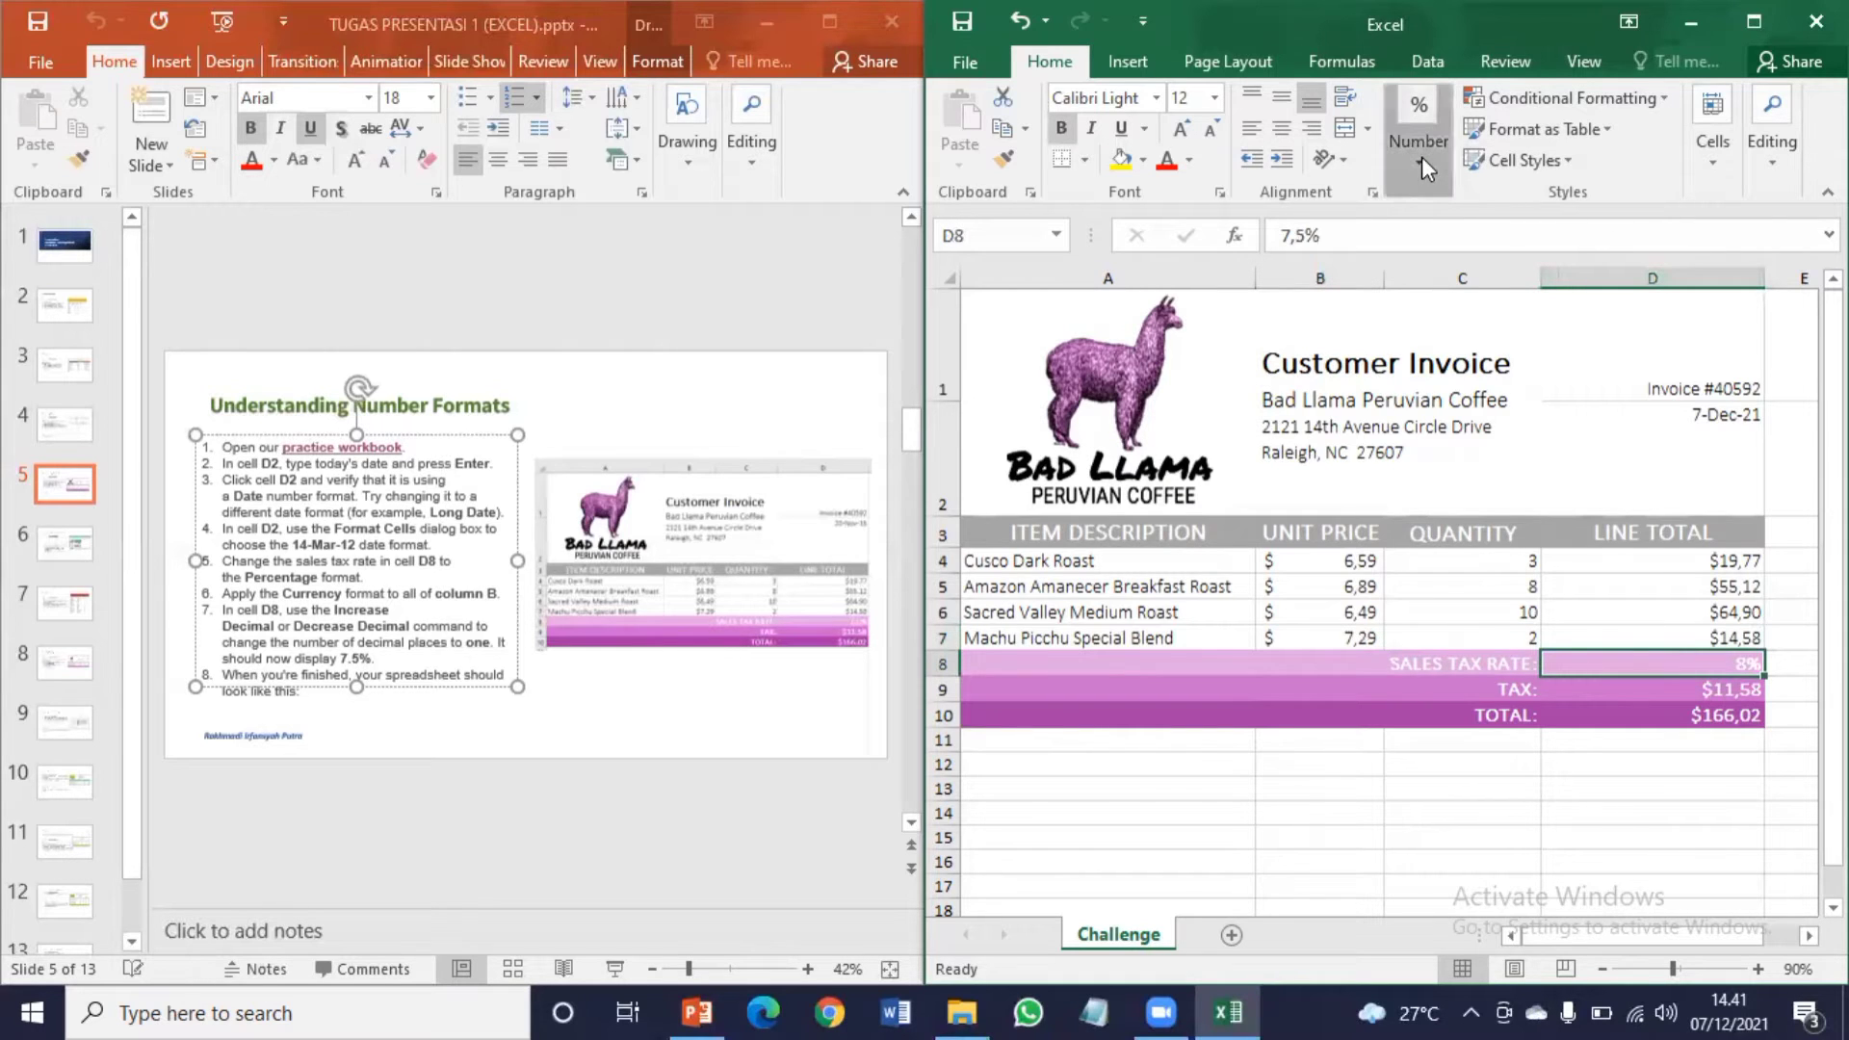
click(1351, 667)
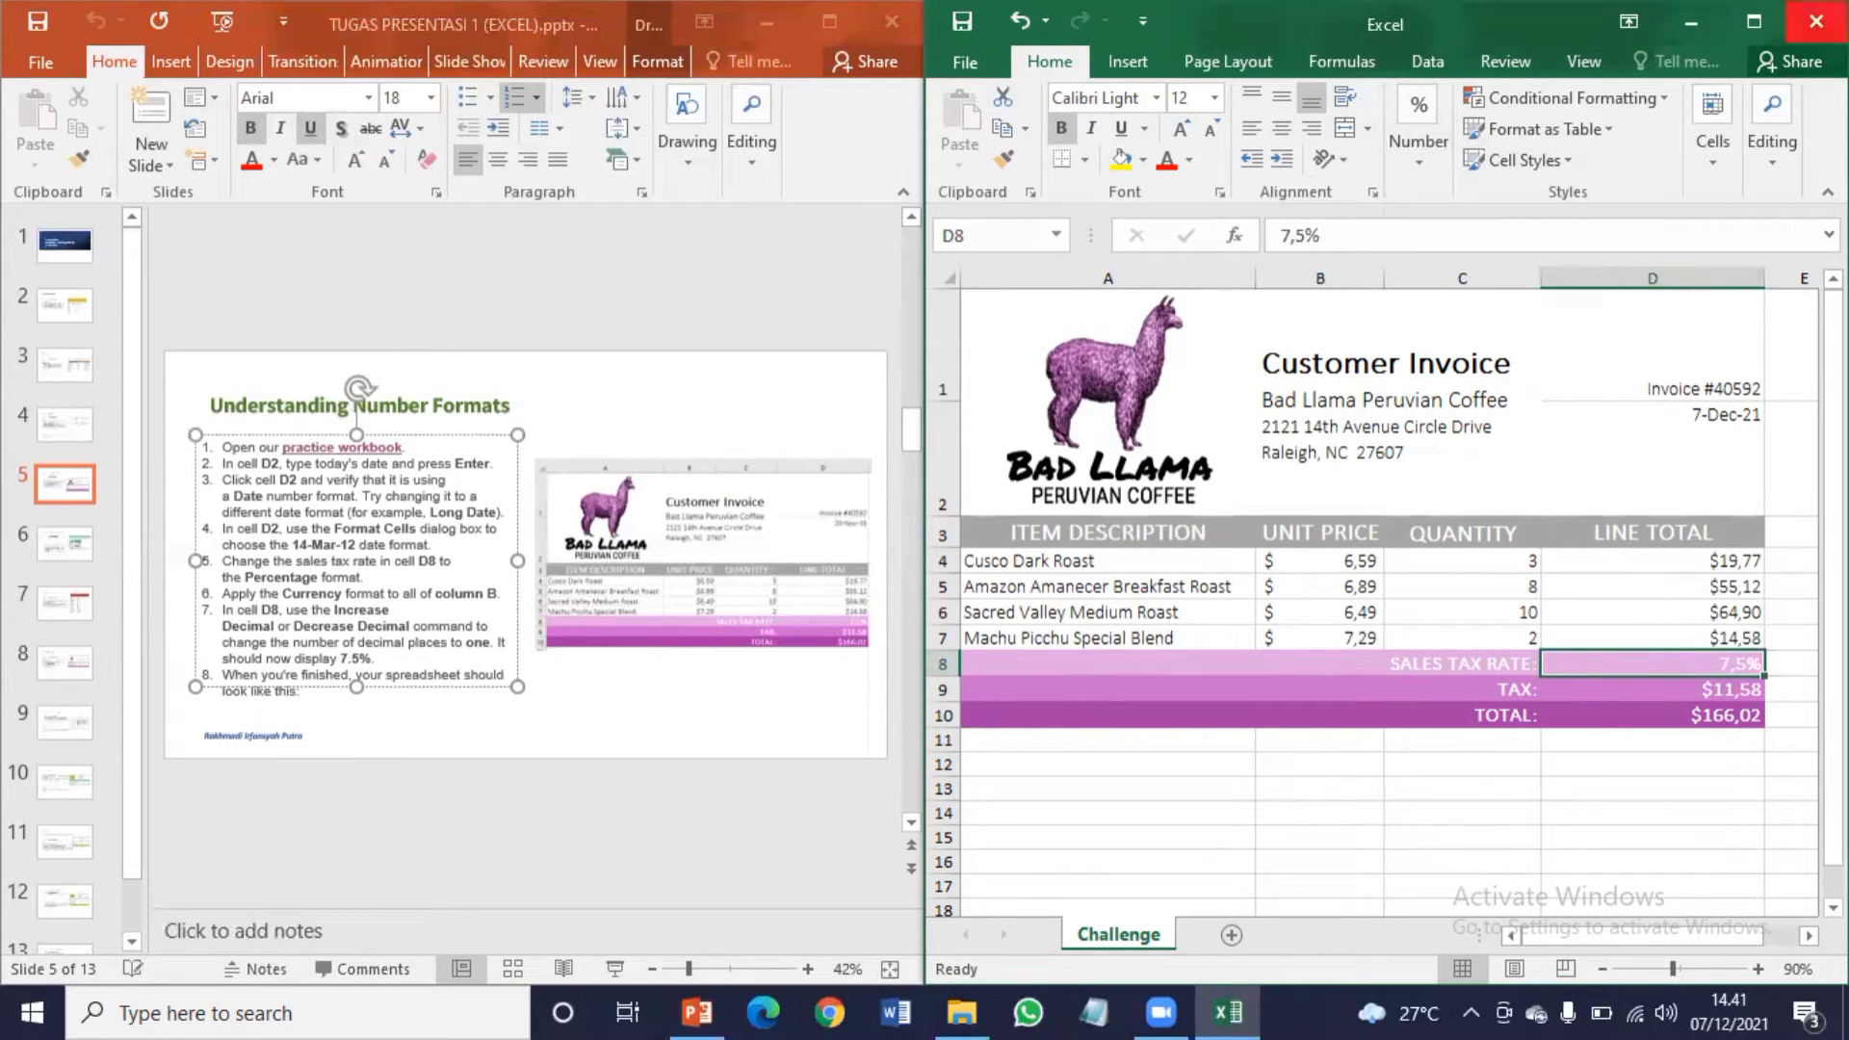
Step: Close the invoice workbook without saving, and open the practice workbook linked on slide 6, "Working with Multiple Worksheets", beside the presentation
click(1816, 21)
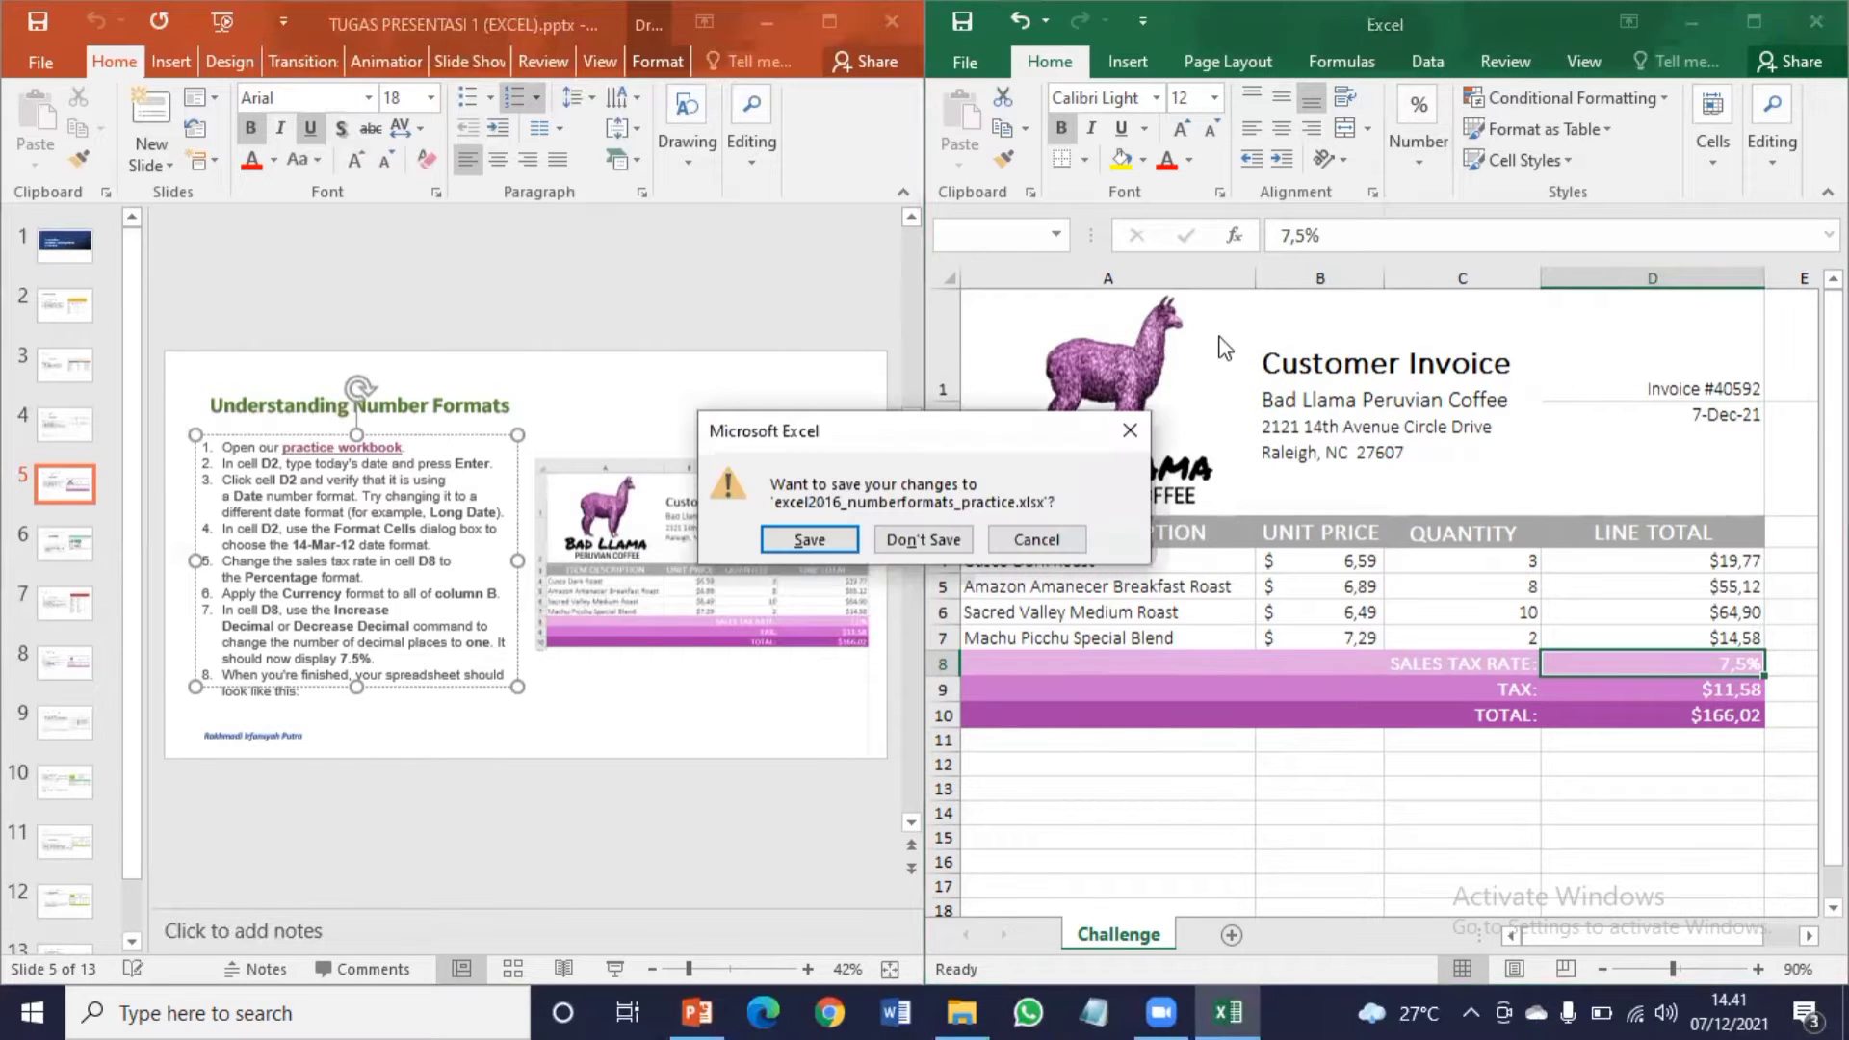
click(892, 541)
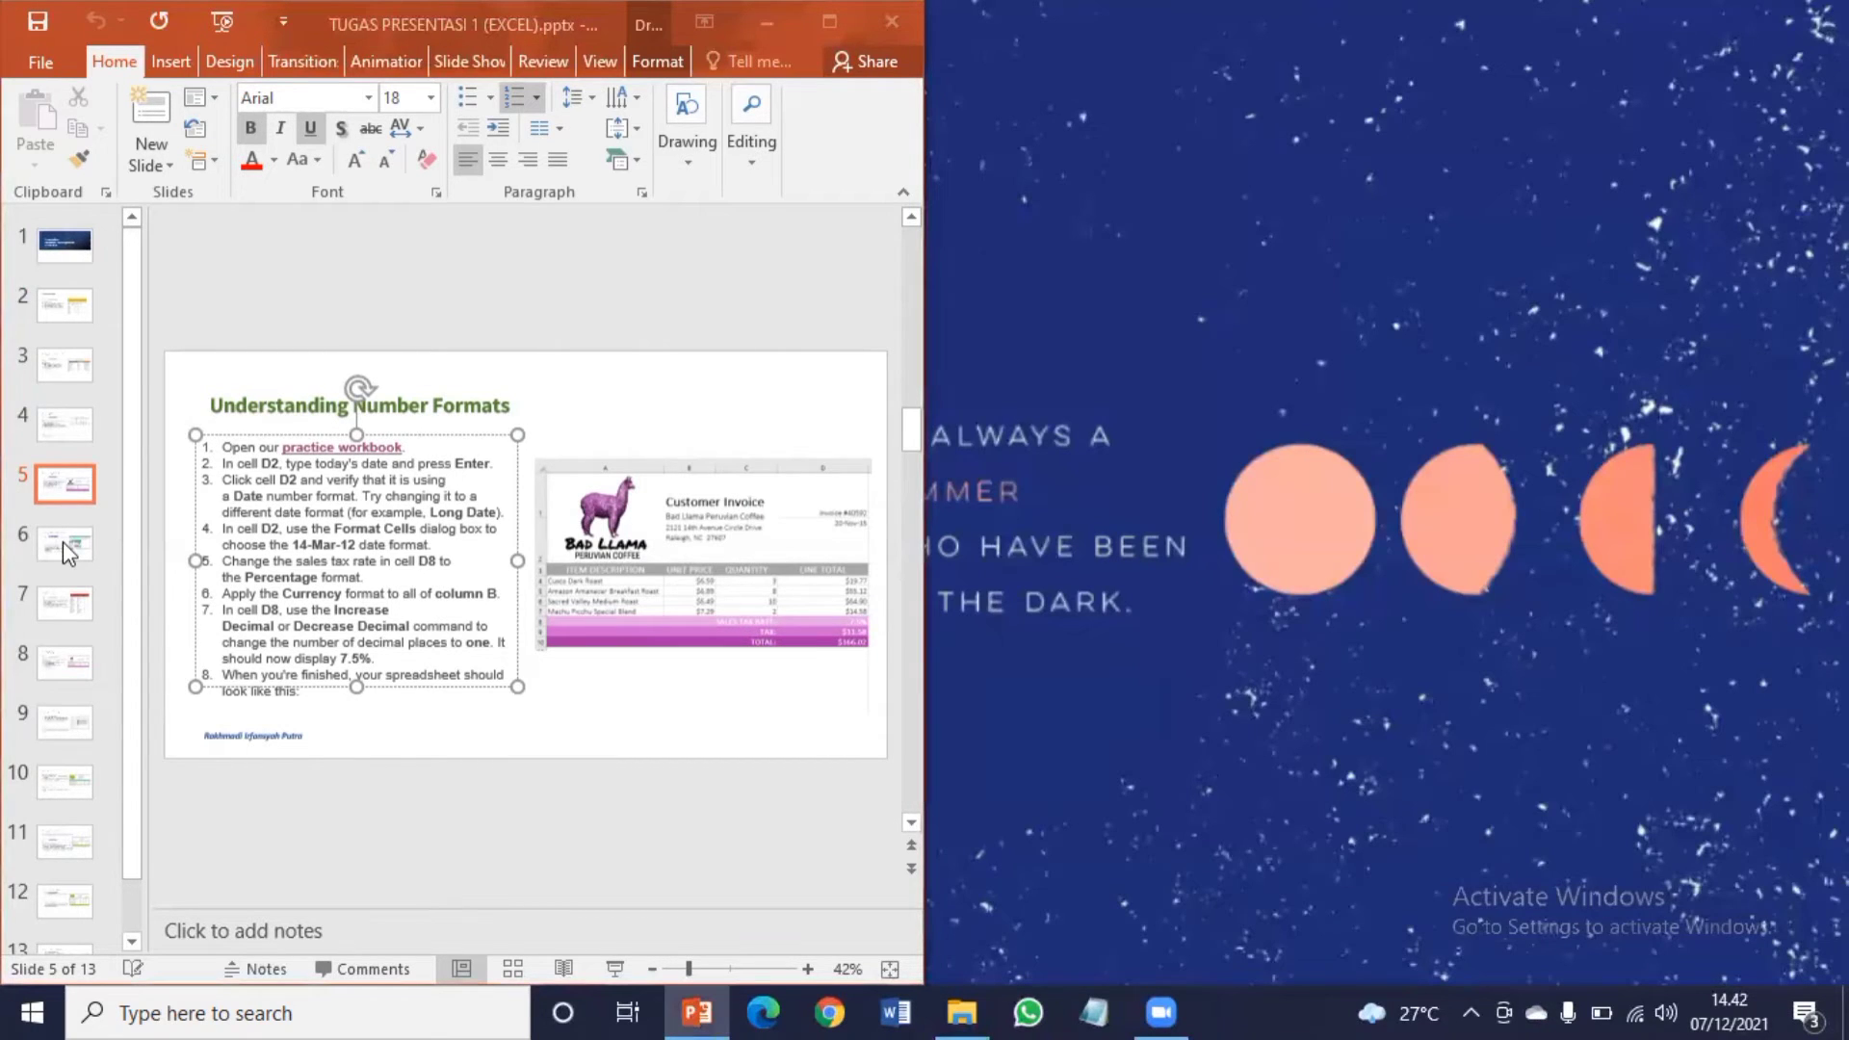
click(61, 541)
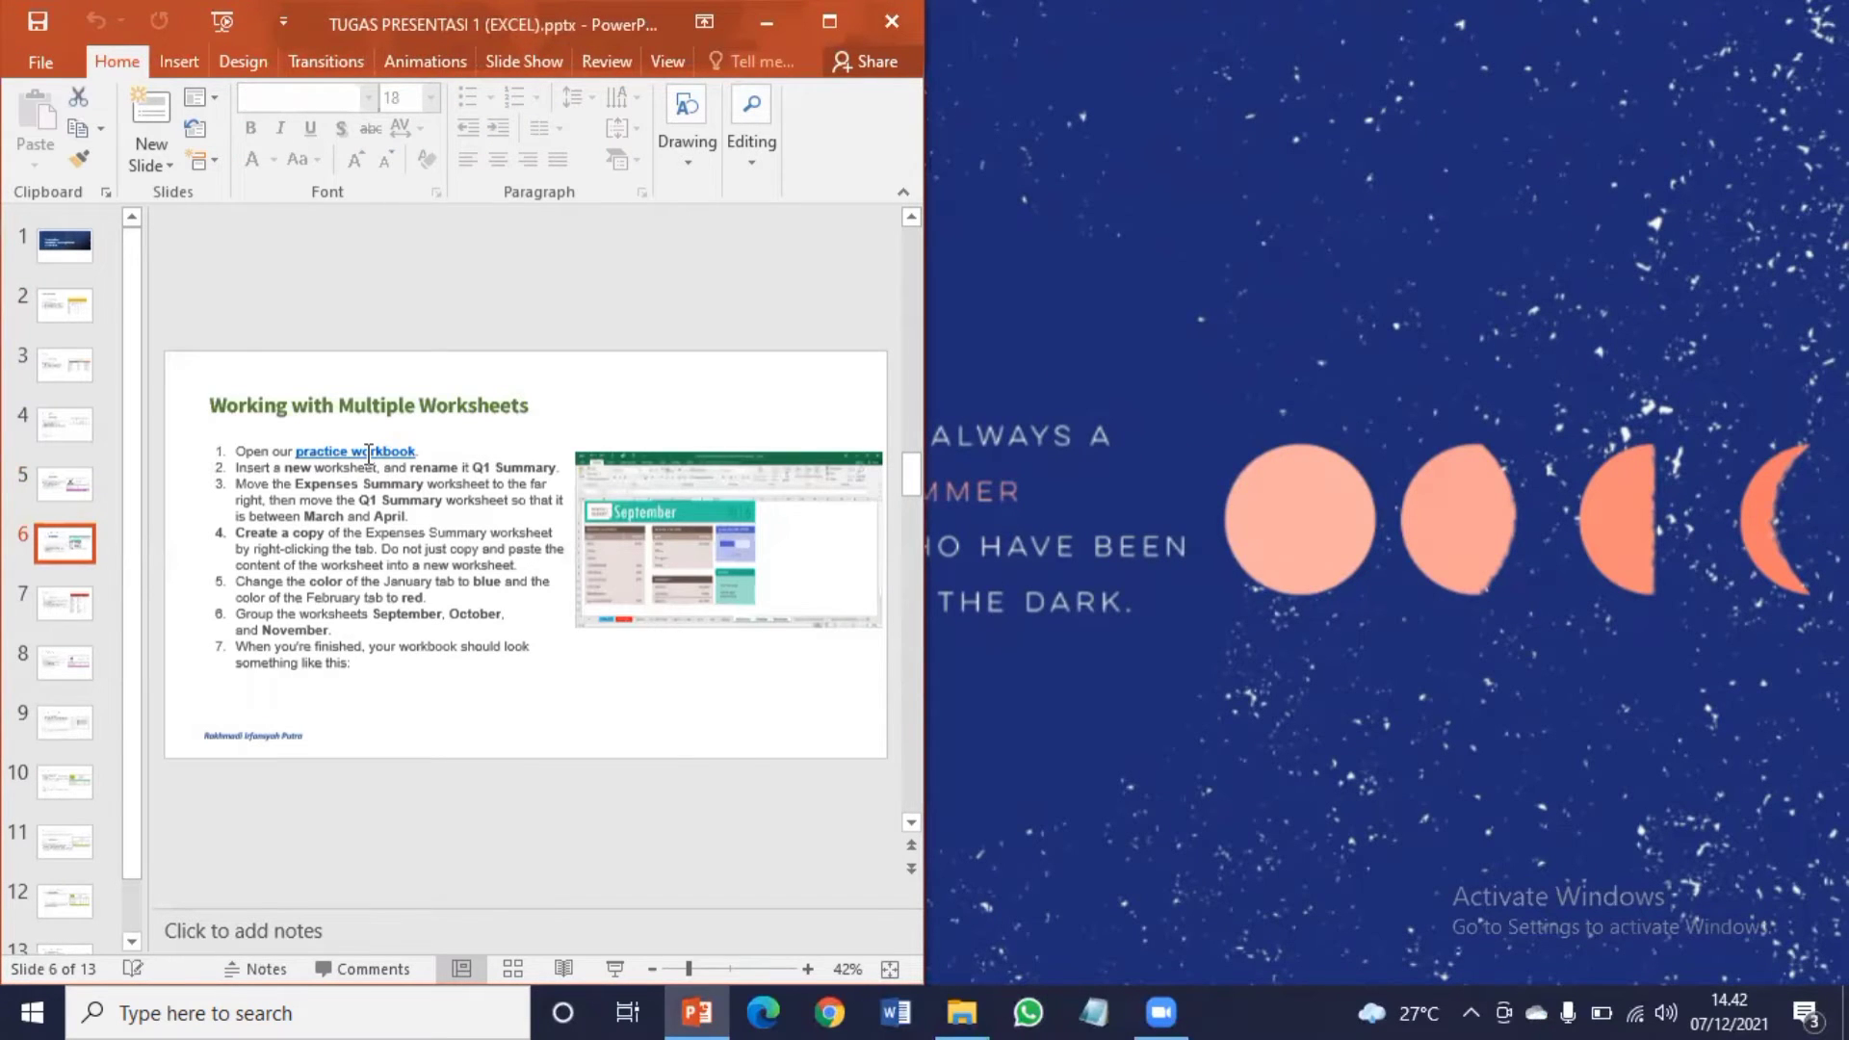
click(368, 453)
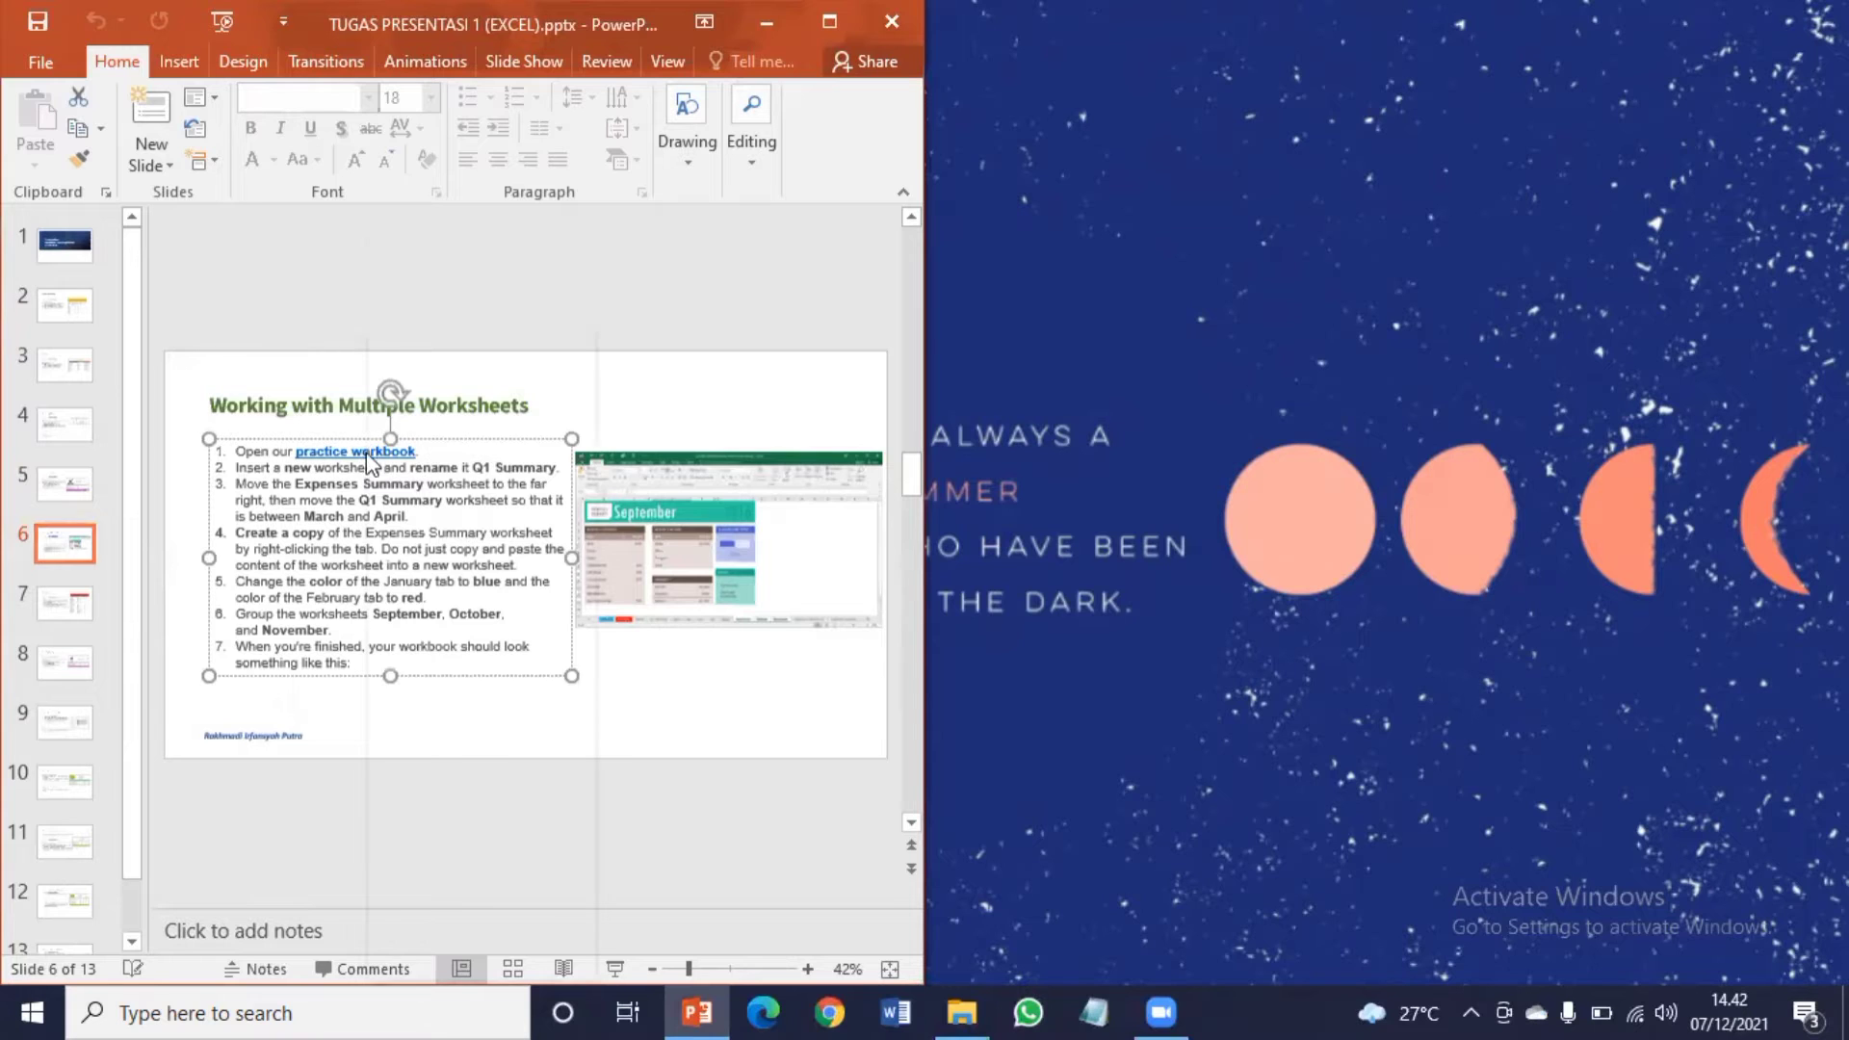
right_click(368, 452)
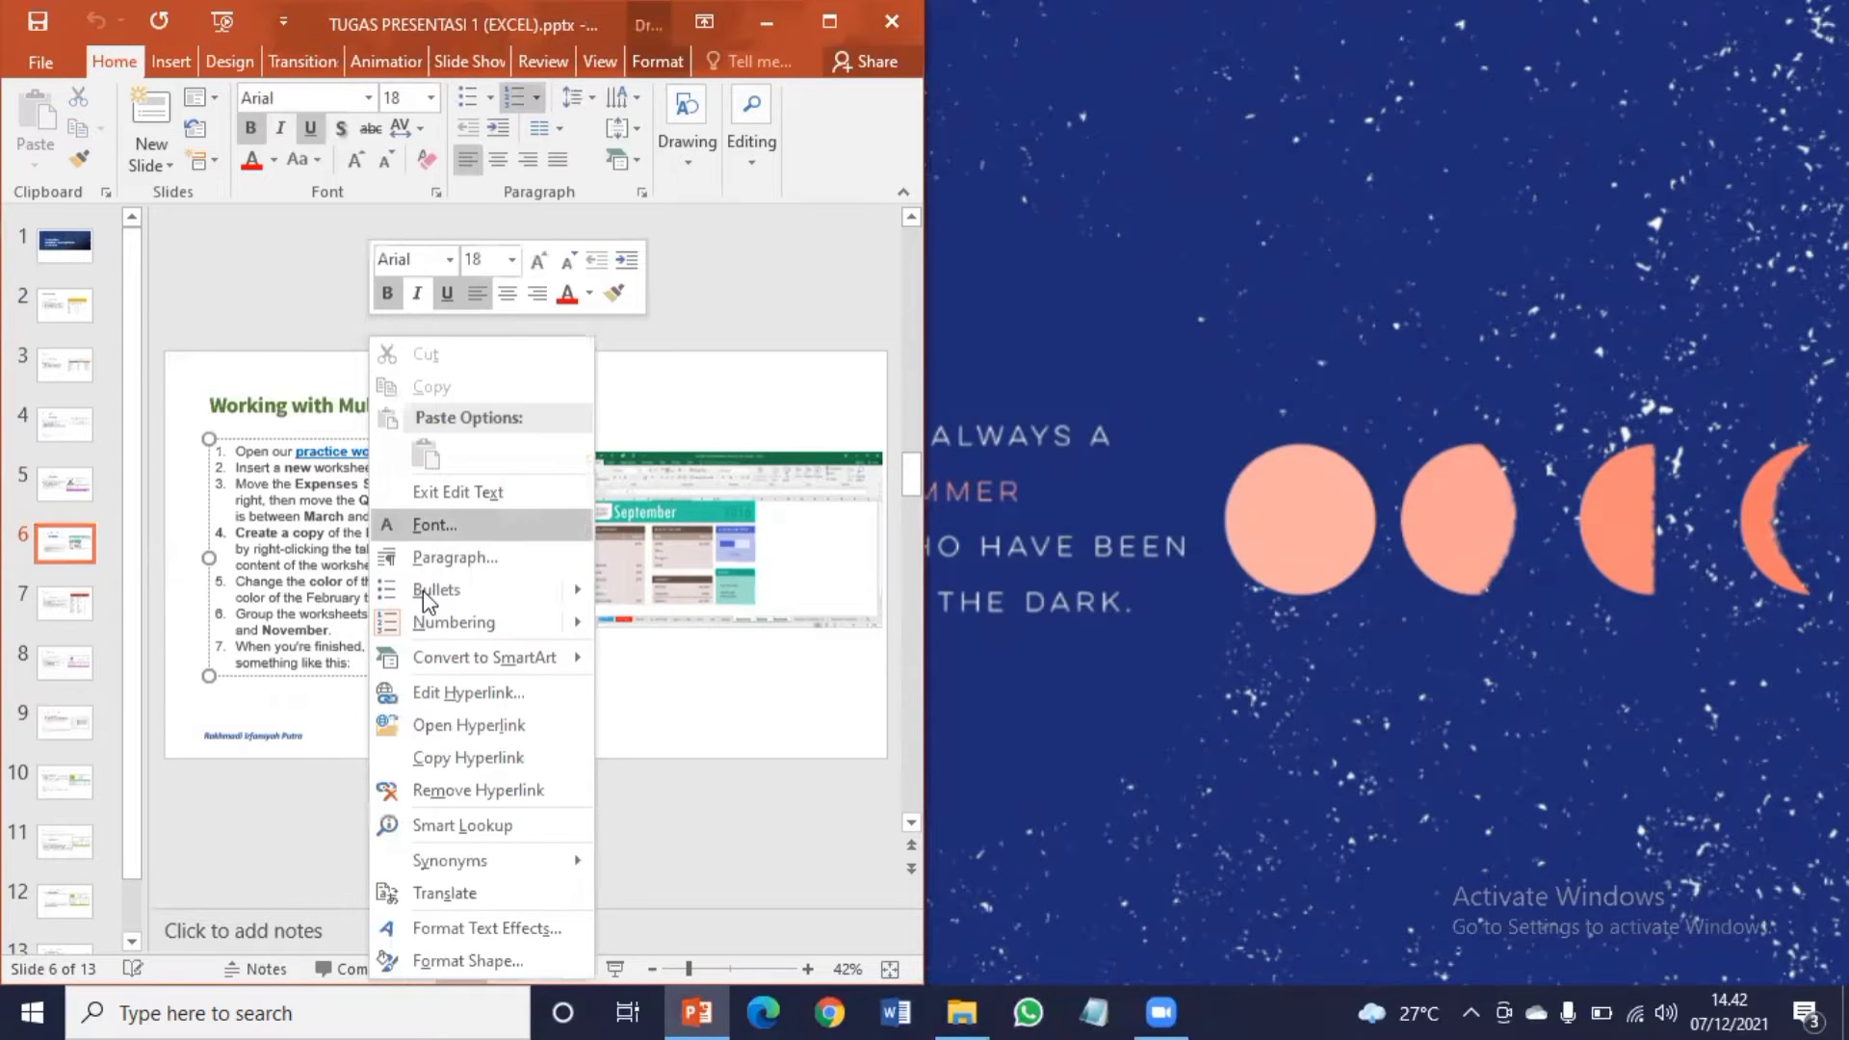
click(488, 730)
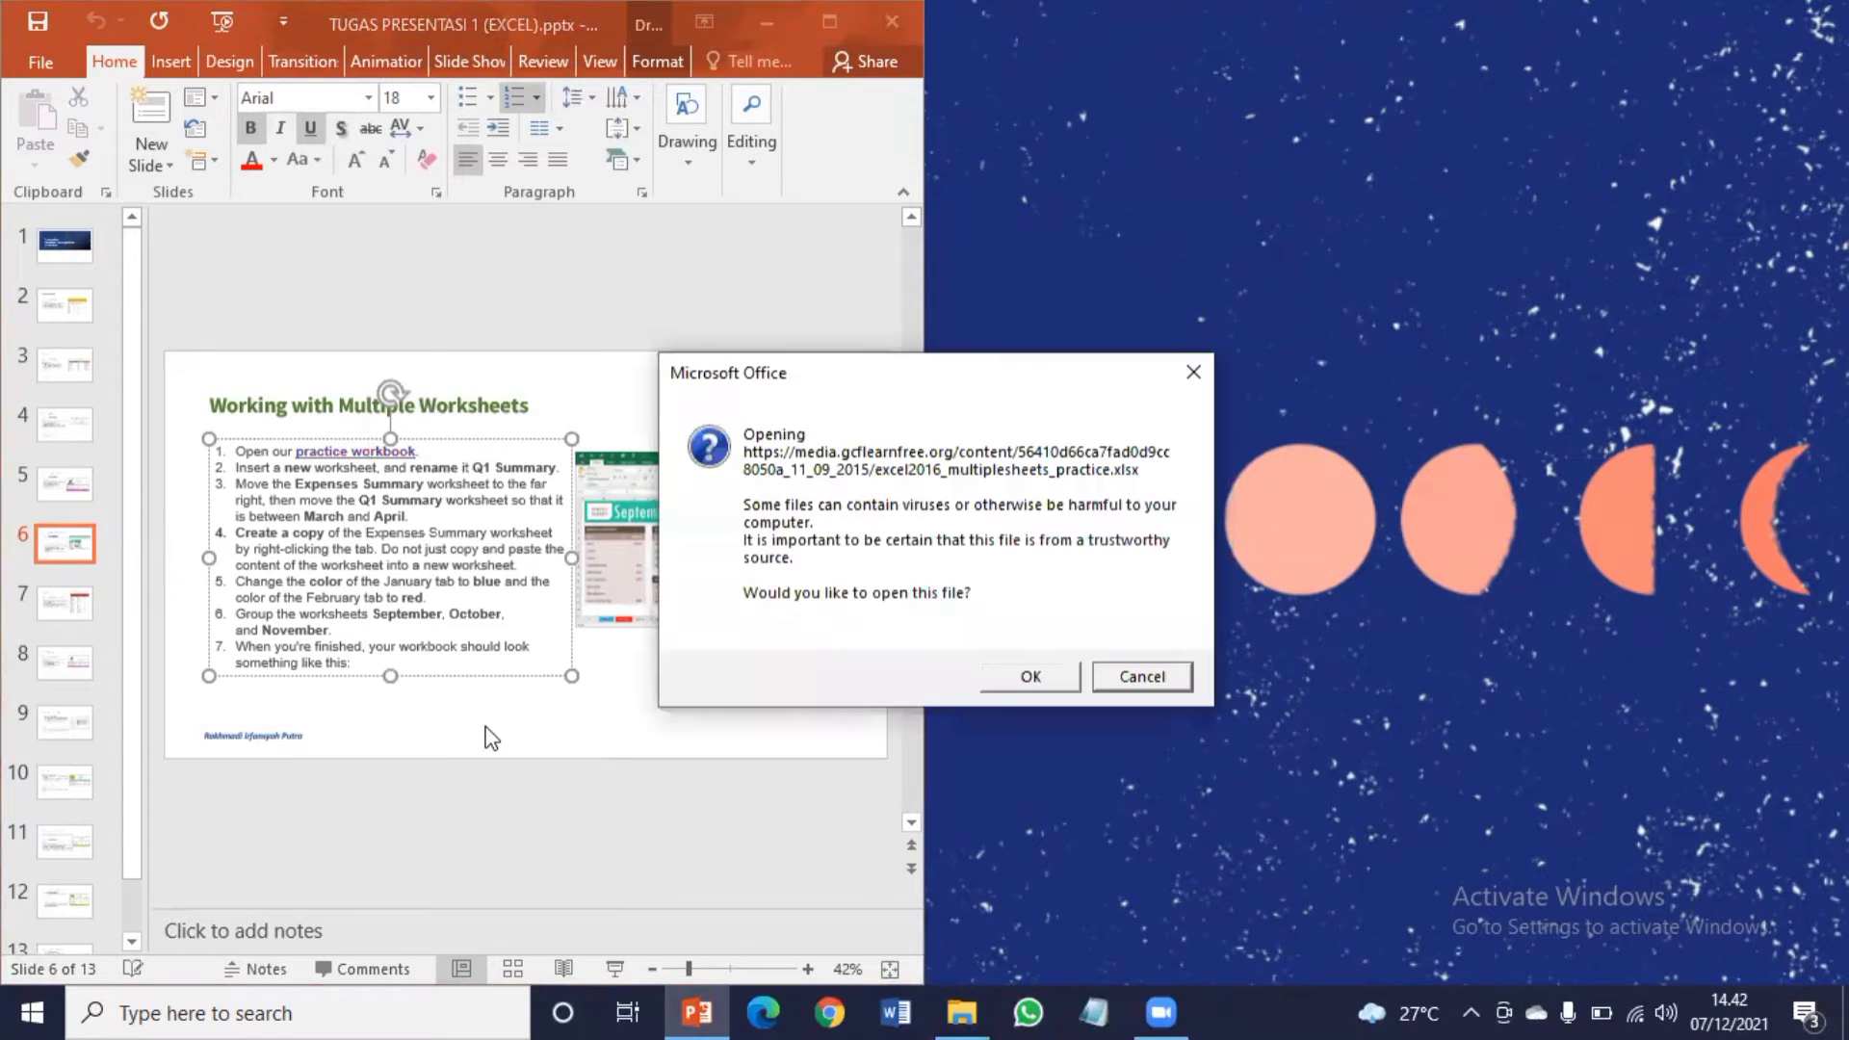
click(1006, 677)
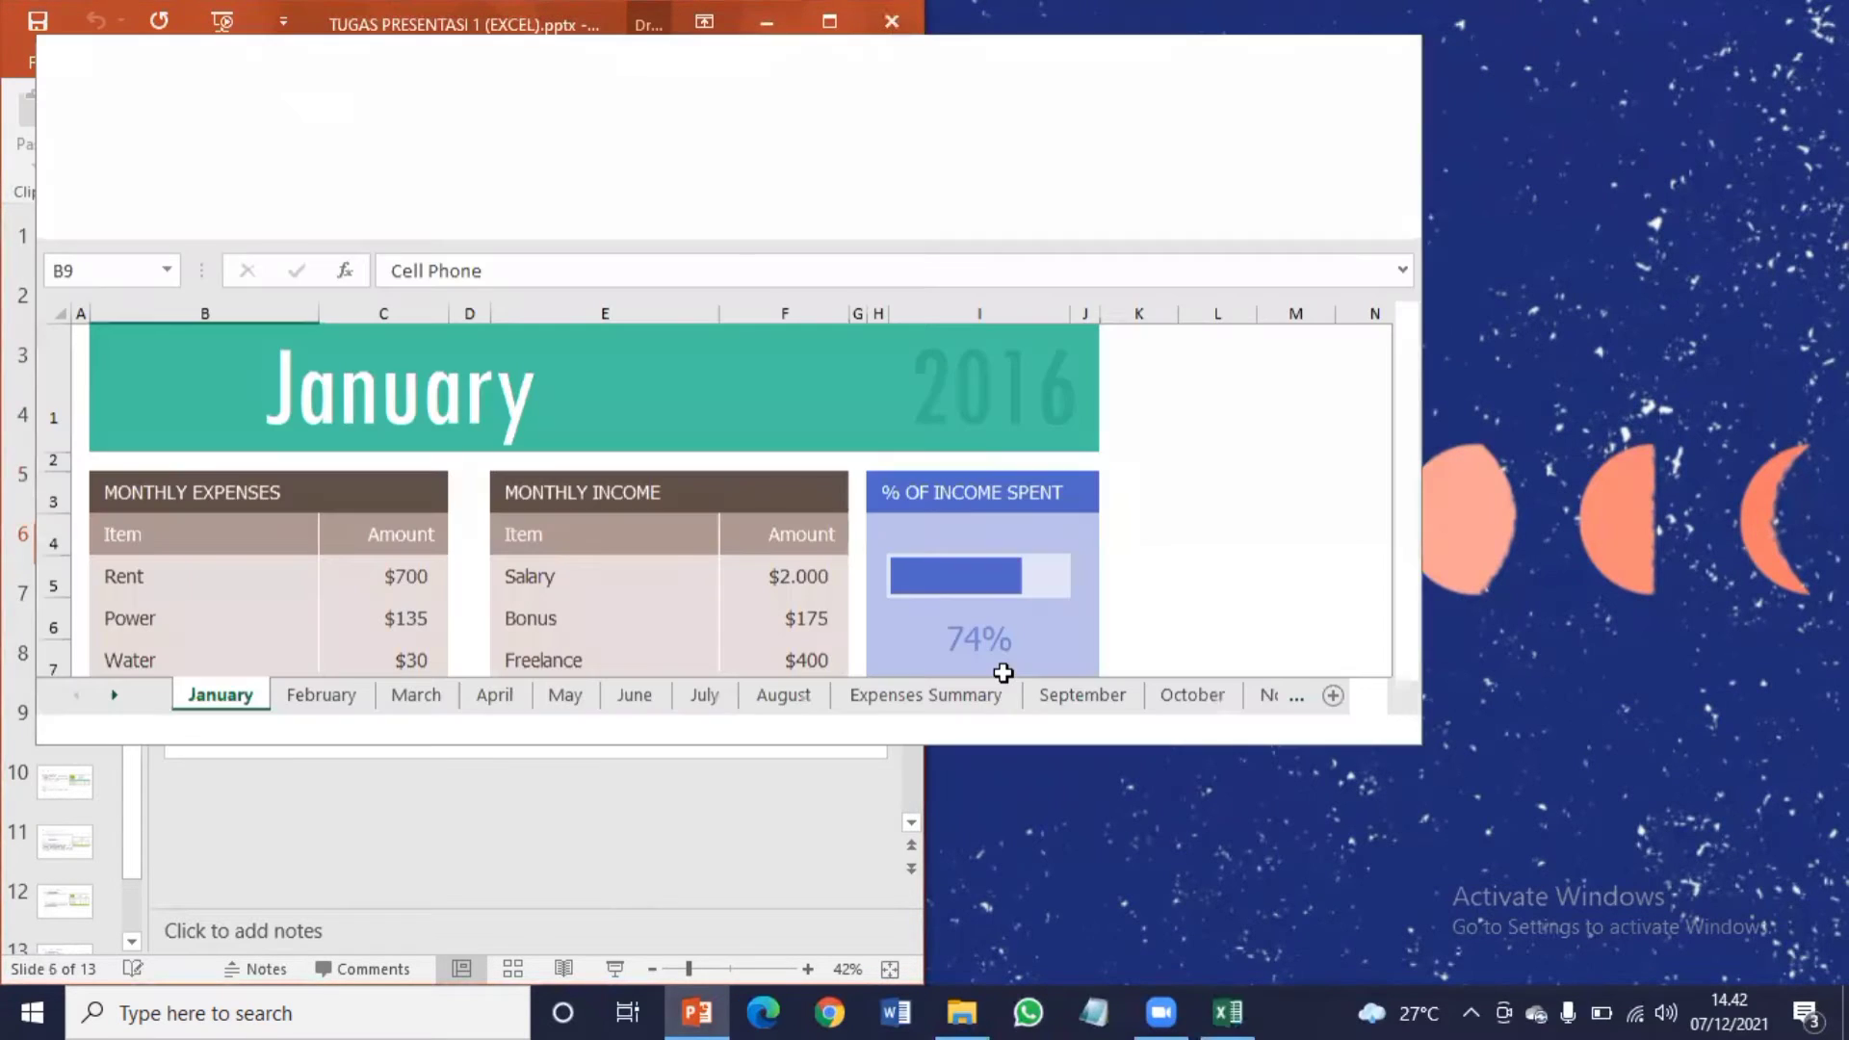
drag(1078, 61, 1847, 77)
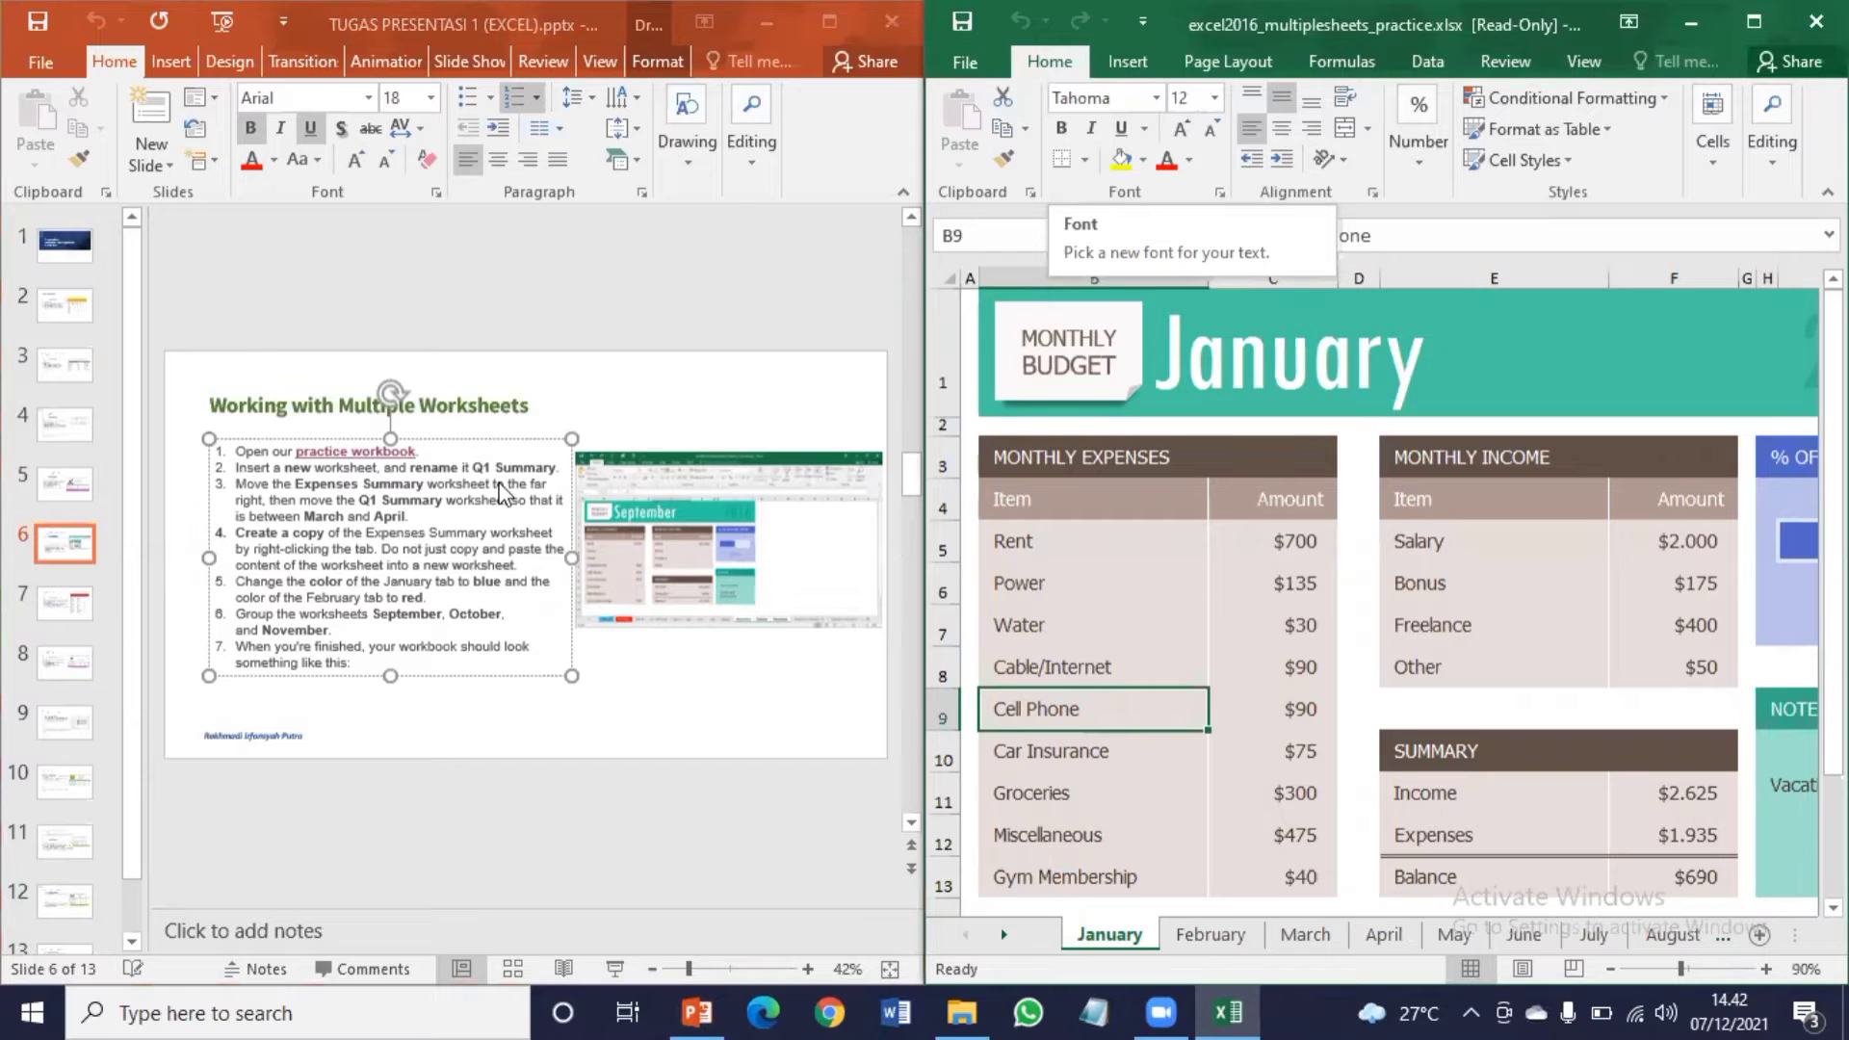
Step: Insert a new worksheet and rename it Q1 SUMMARY
click(1761, 936)
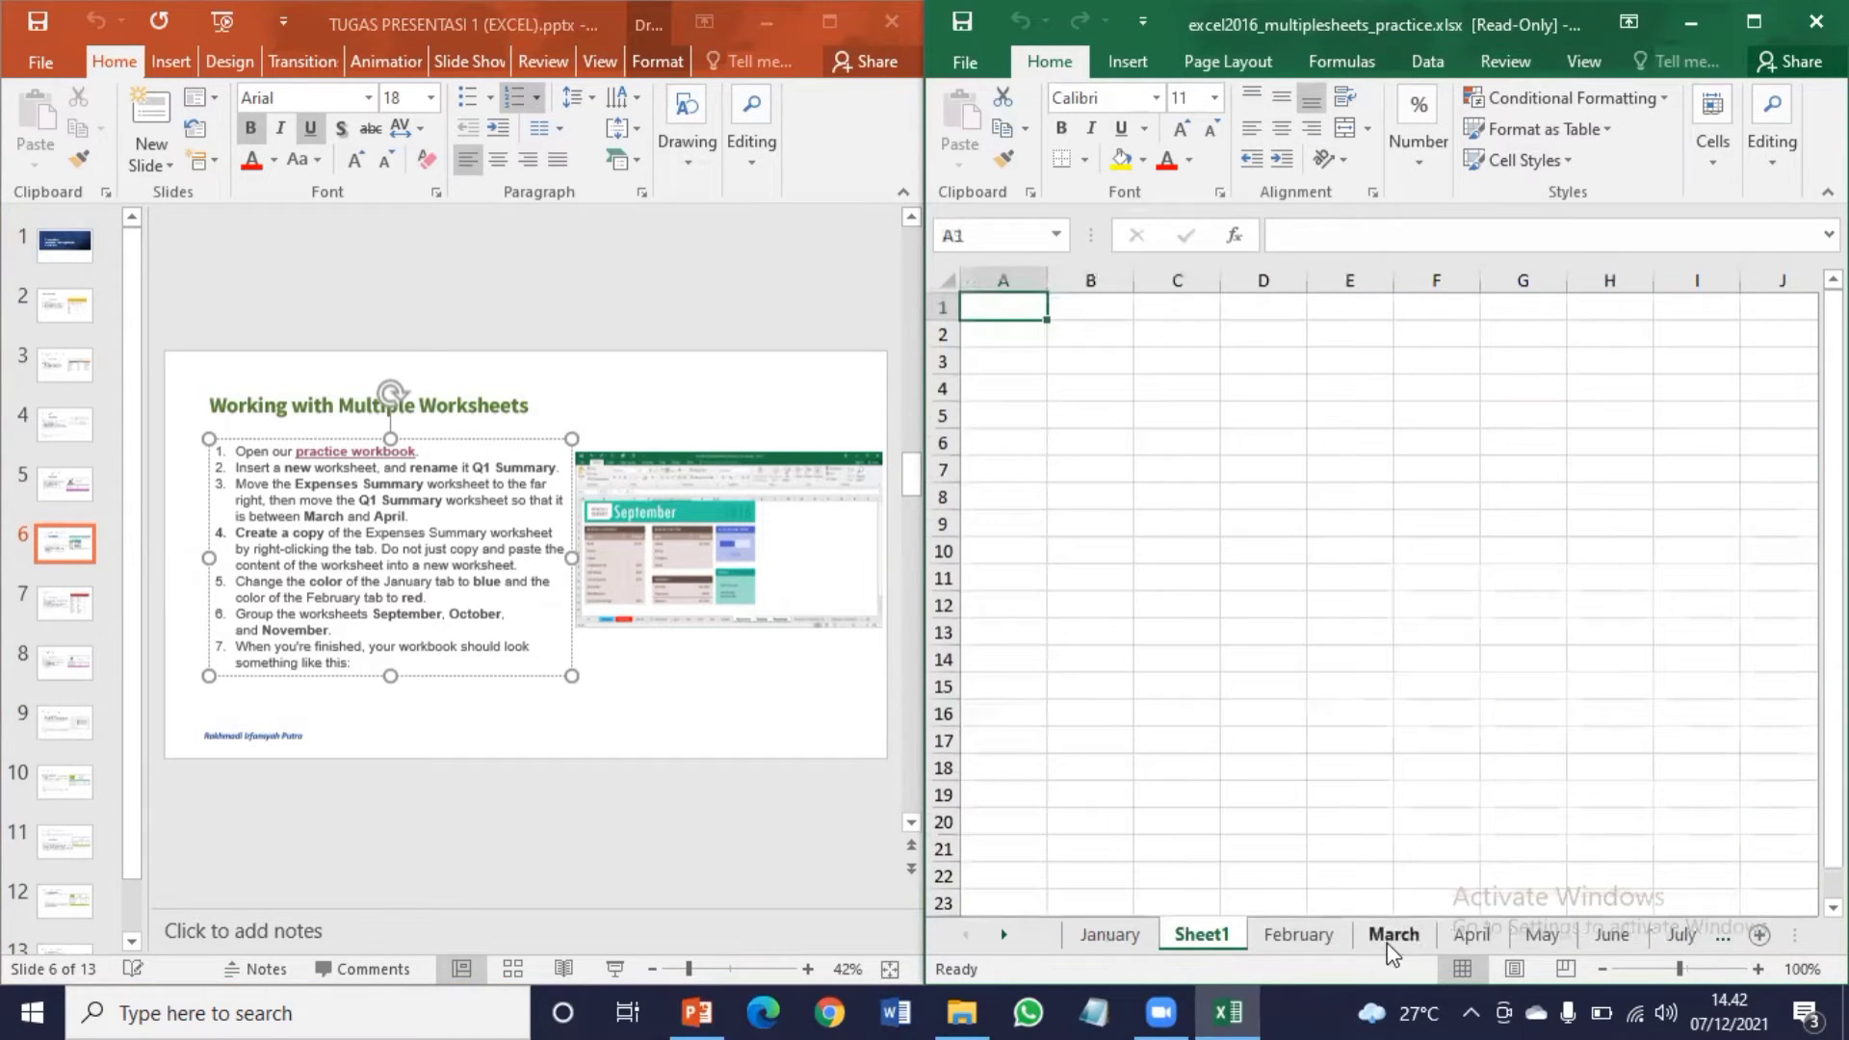
double_click(1214, 932)
text(Q1 S)
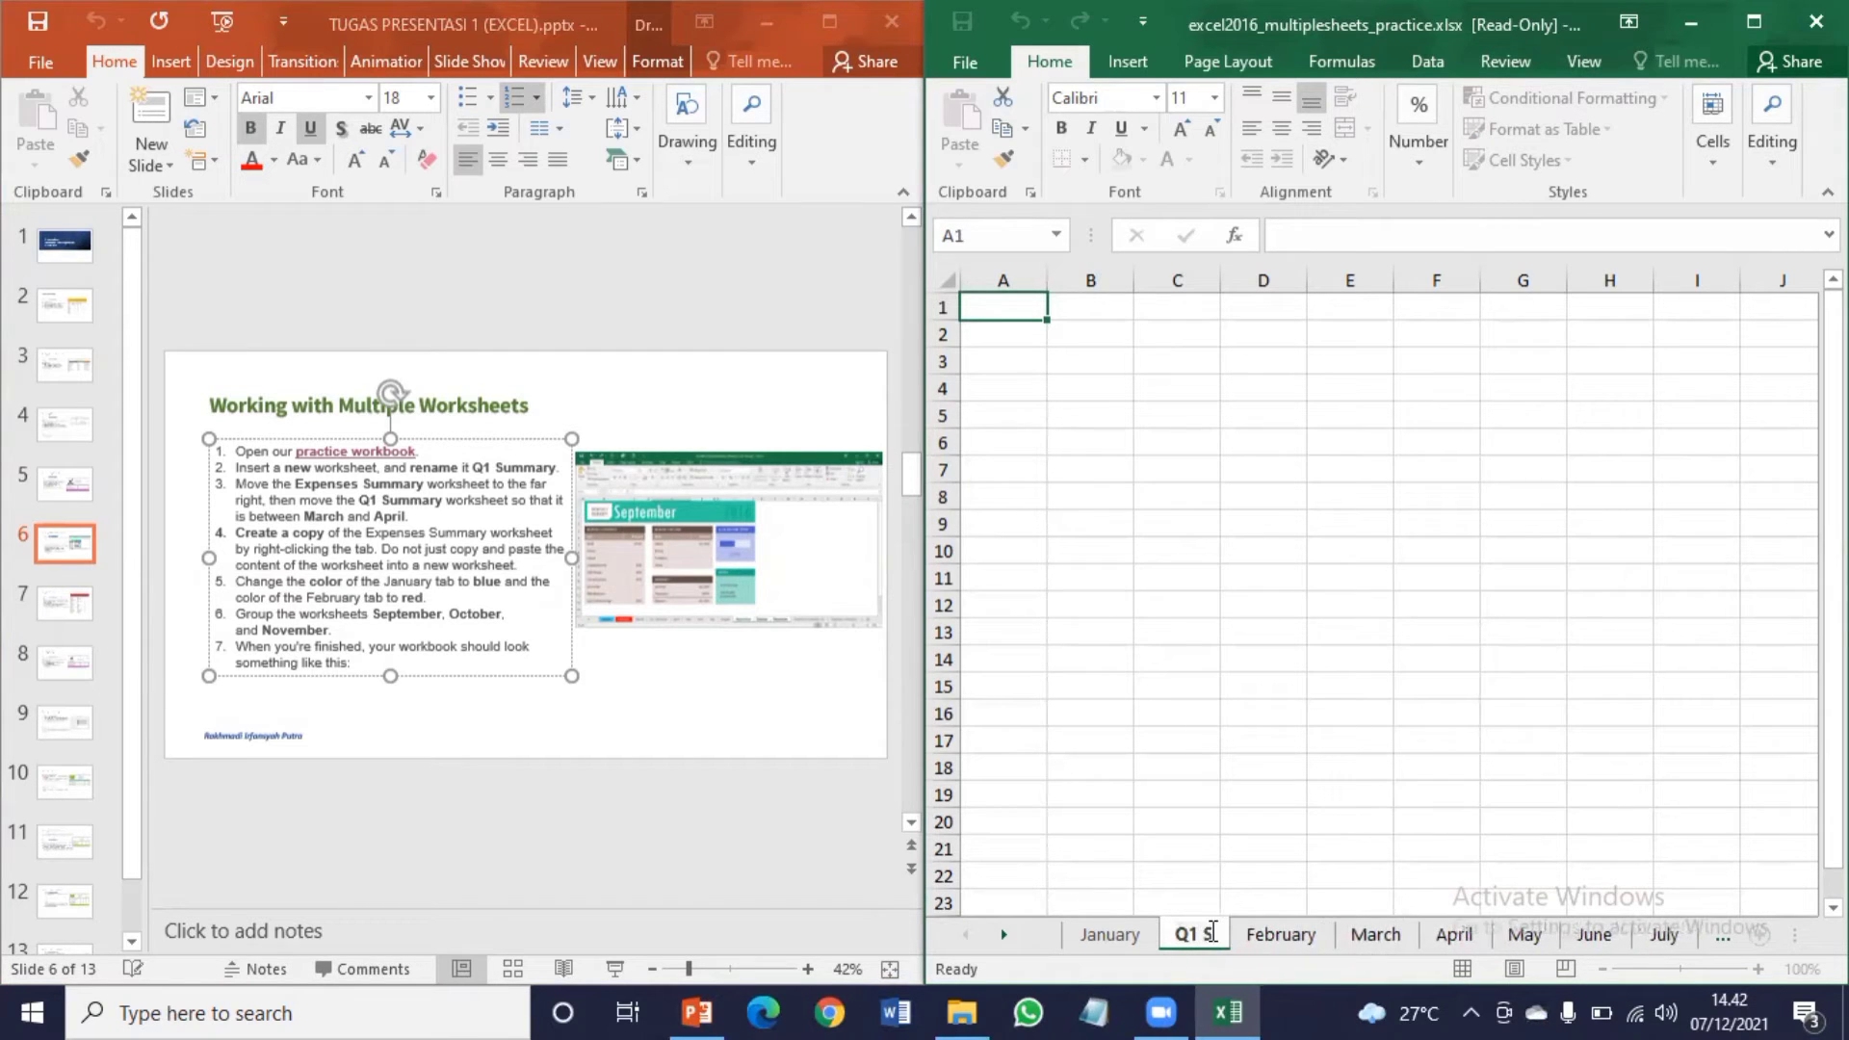
text(uMMA)
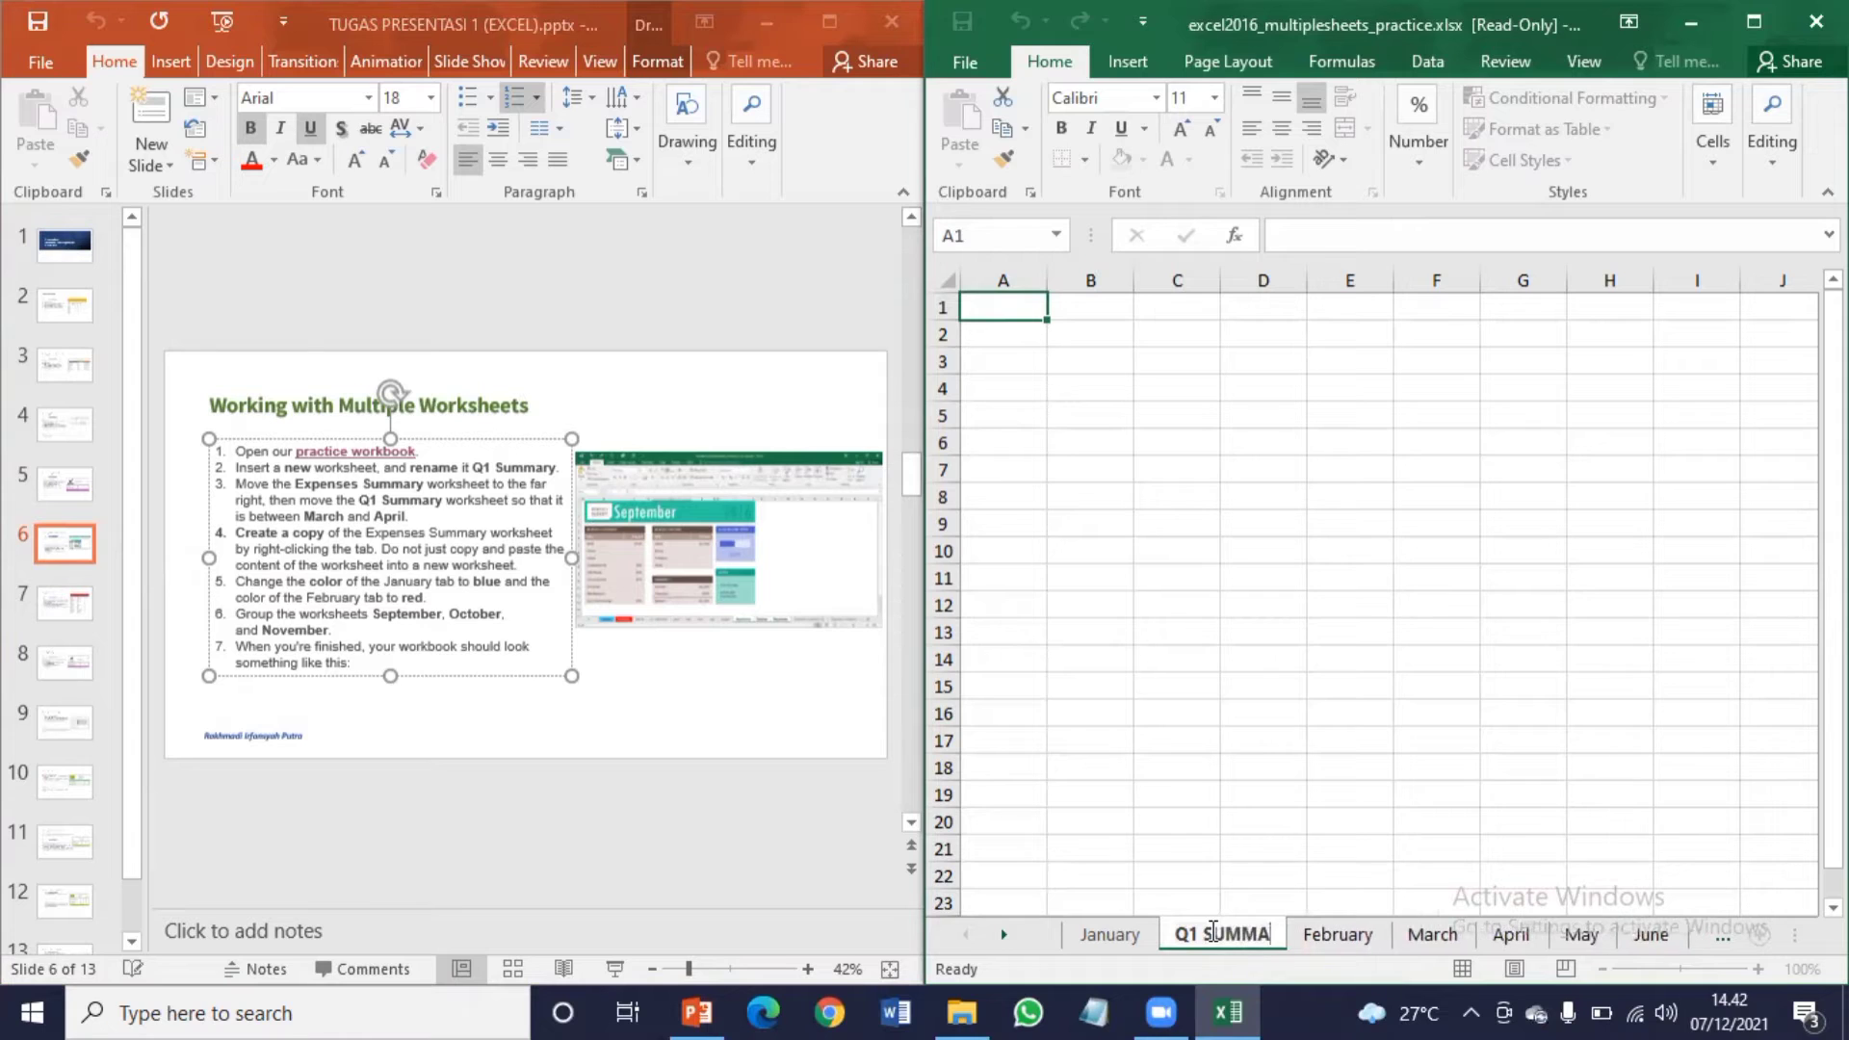
text(RY)
key(Return)
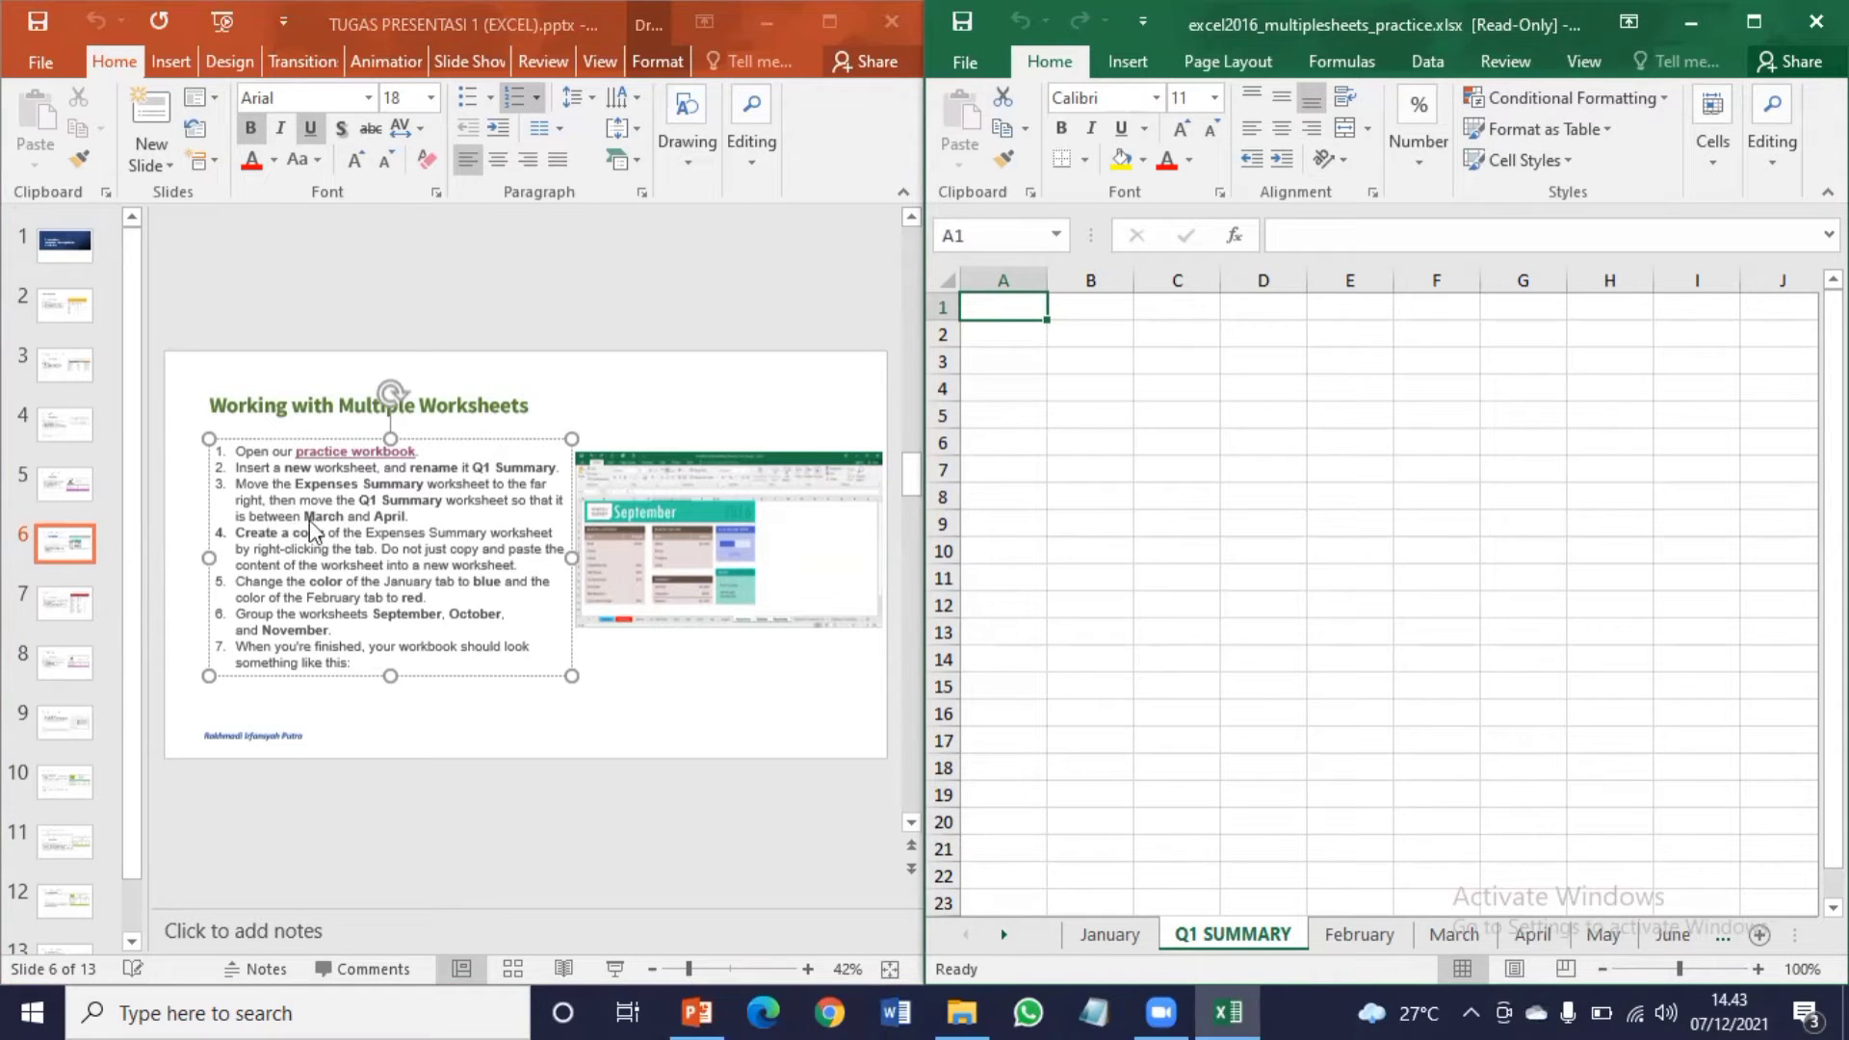
Step: Move the Q1 SUMMARY worksheet between March and April
drag(1266, 931, 1518, 932)
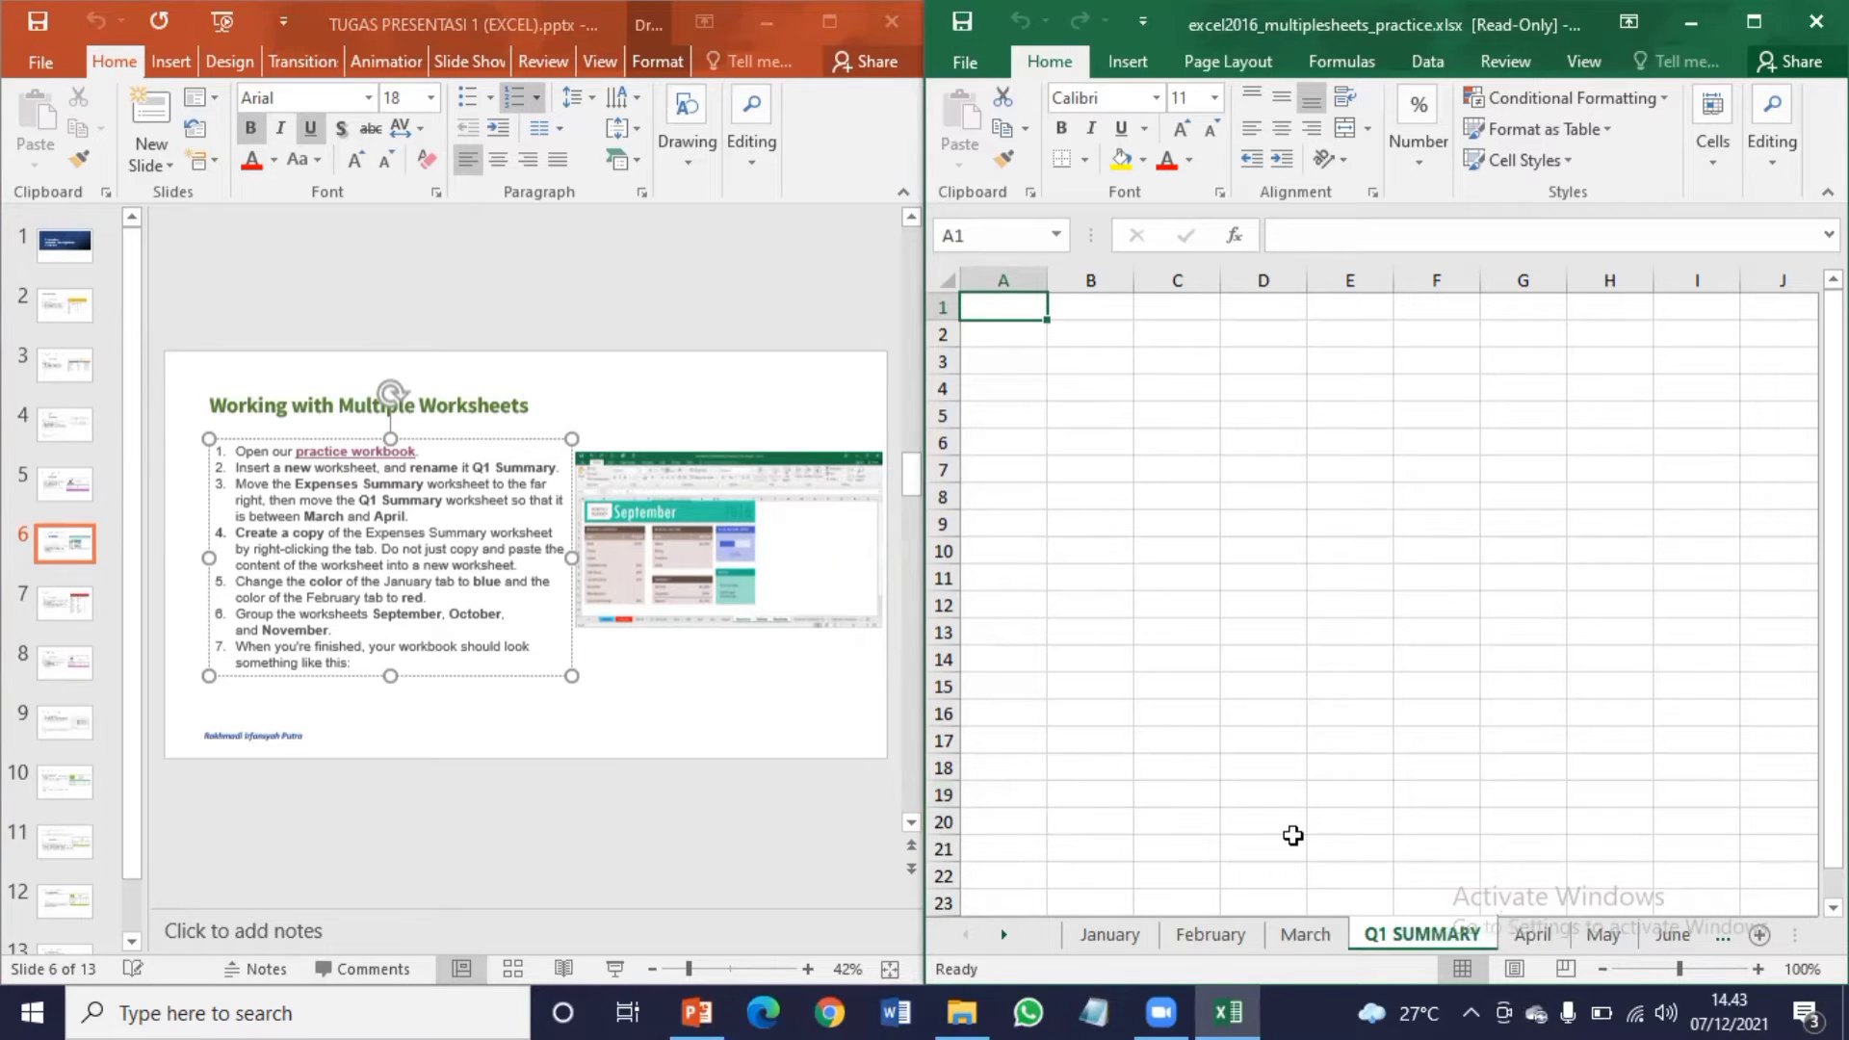
click(1293, 844)
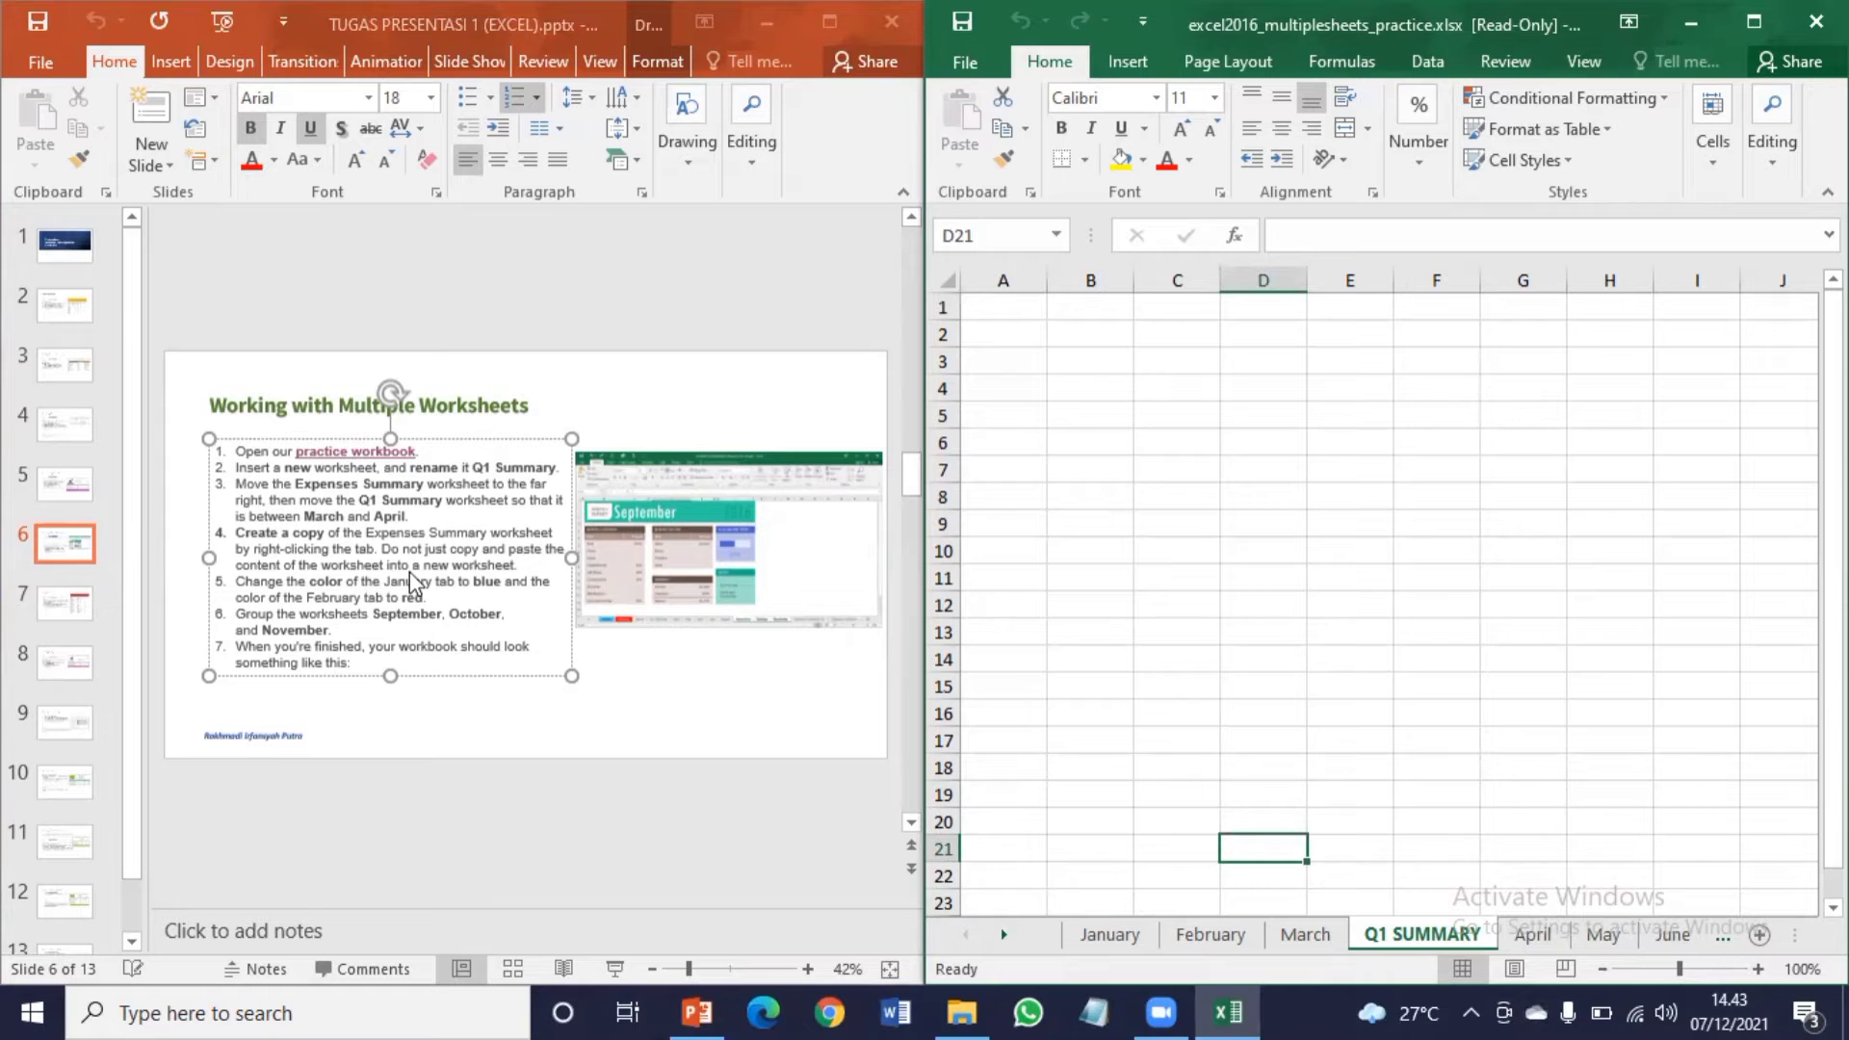
Step: Create a copy of the Expenses Summary worksheet in the same workbook, placed before the original Expenses Summary
click(1724, 947)
click(1723, 948)
click(1723, 948)
click(1723, 948)
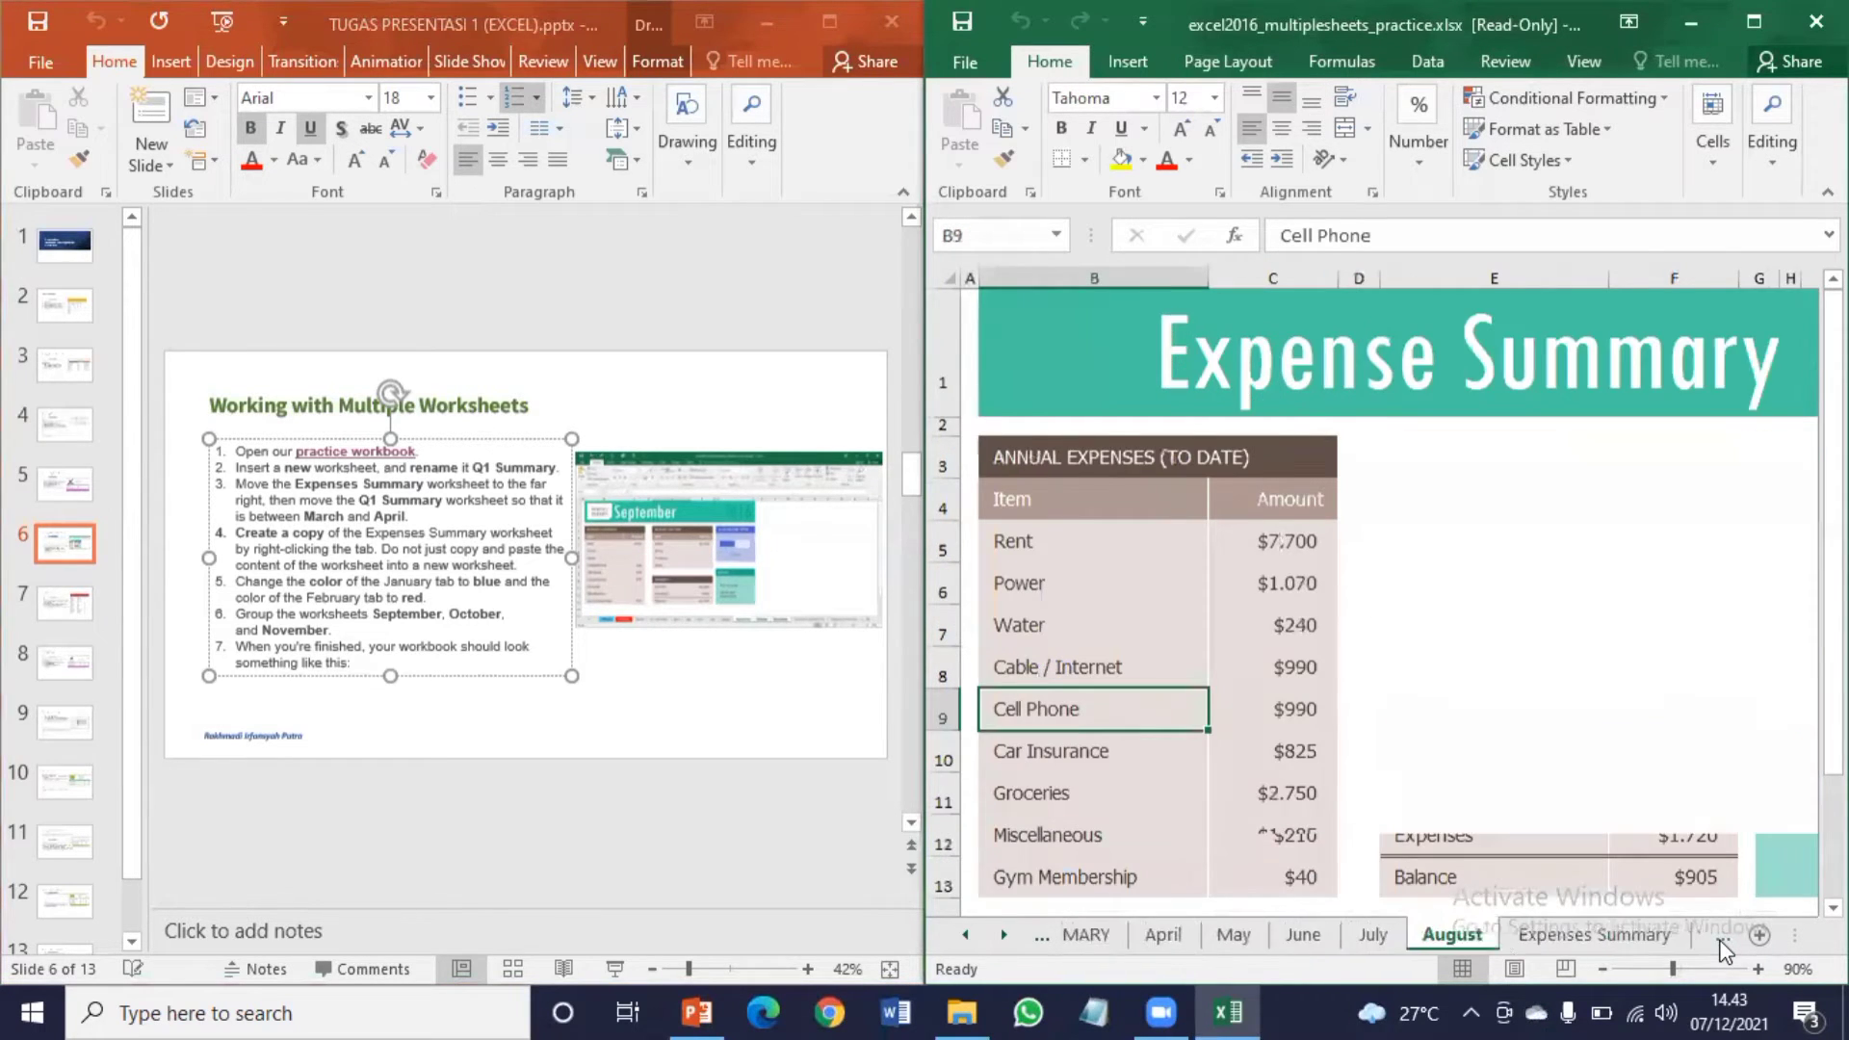
right_click(1519, 936)
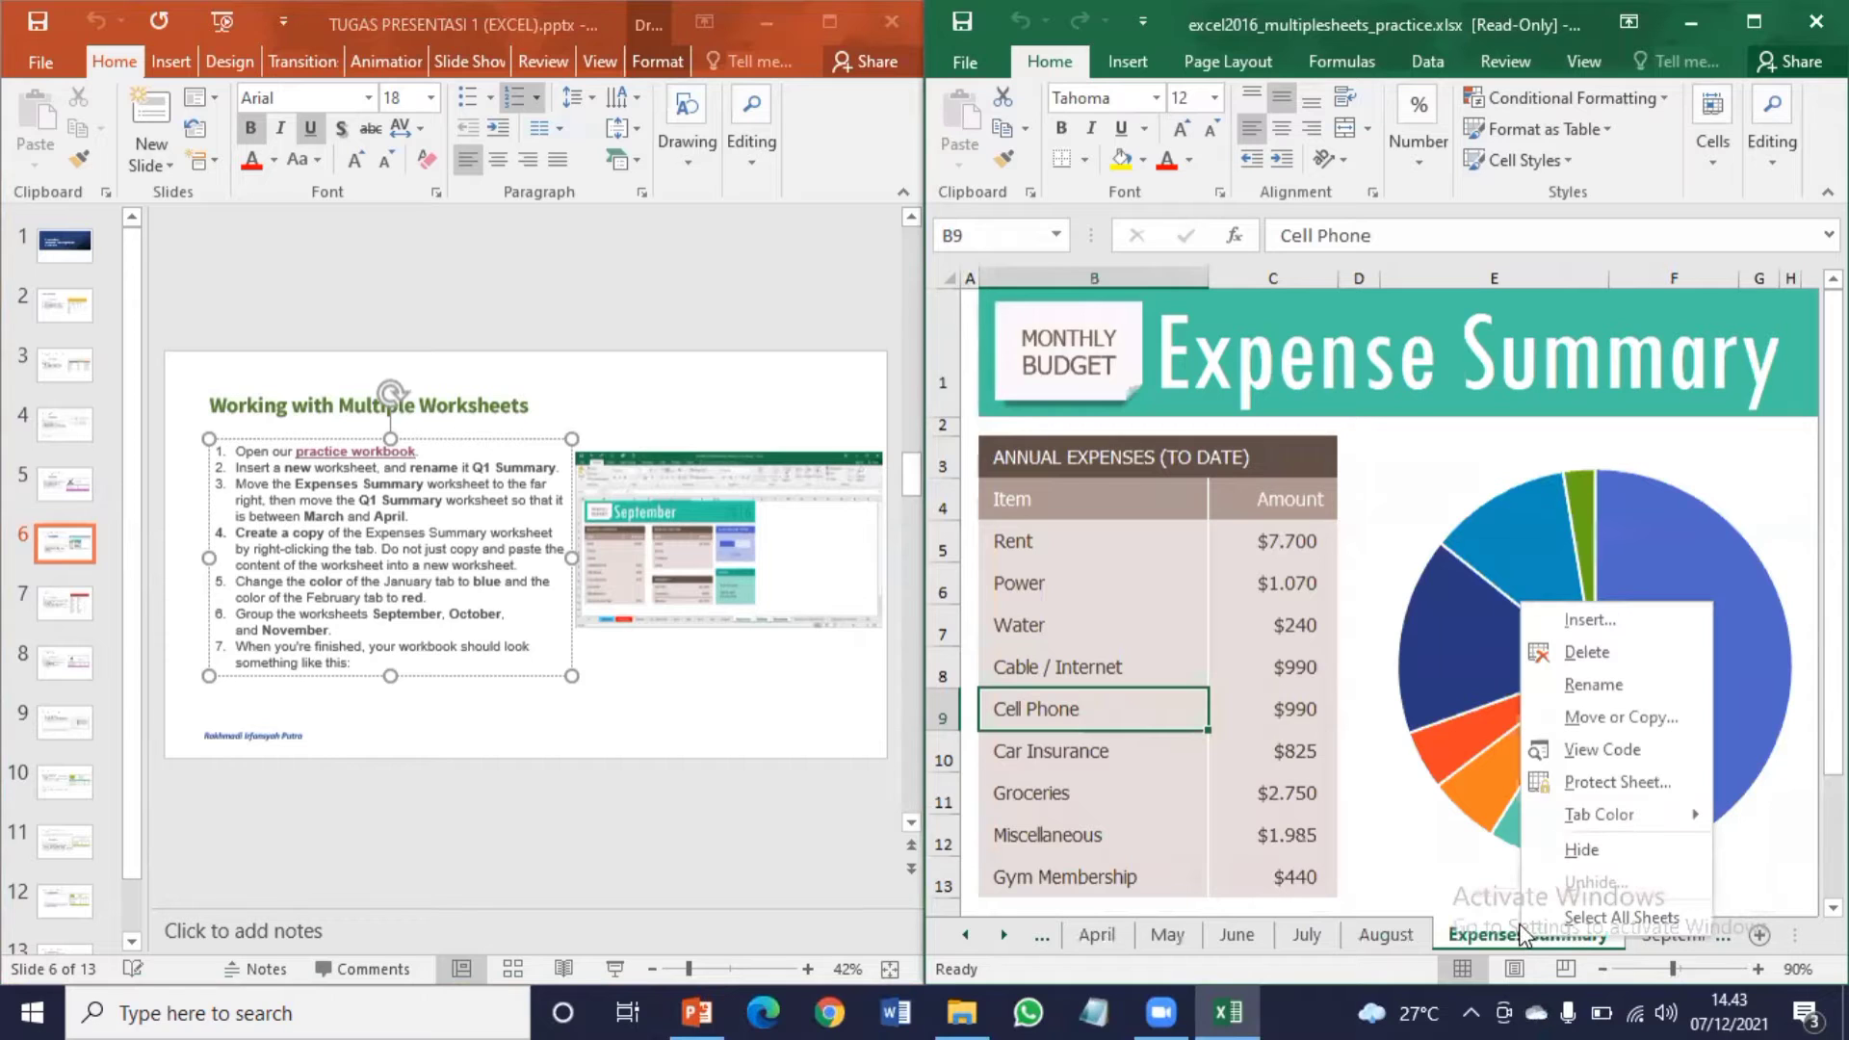
click(1604, 730)
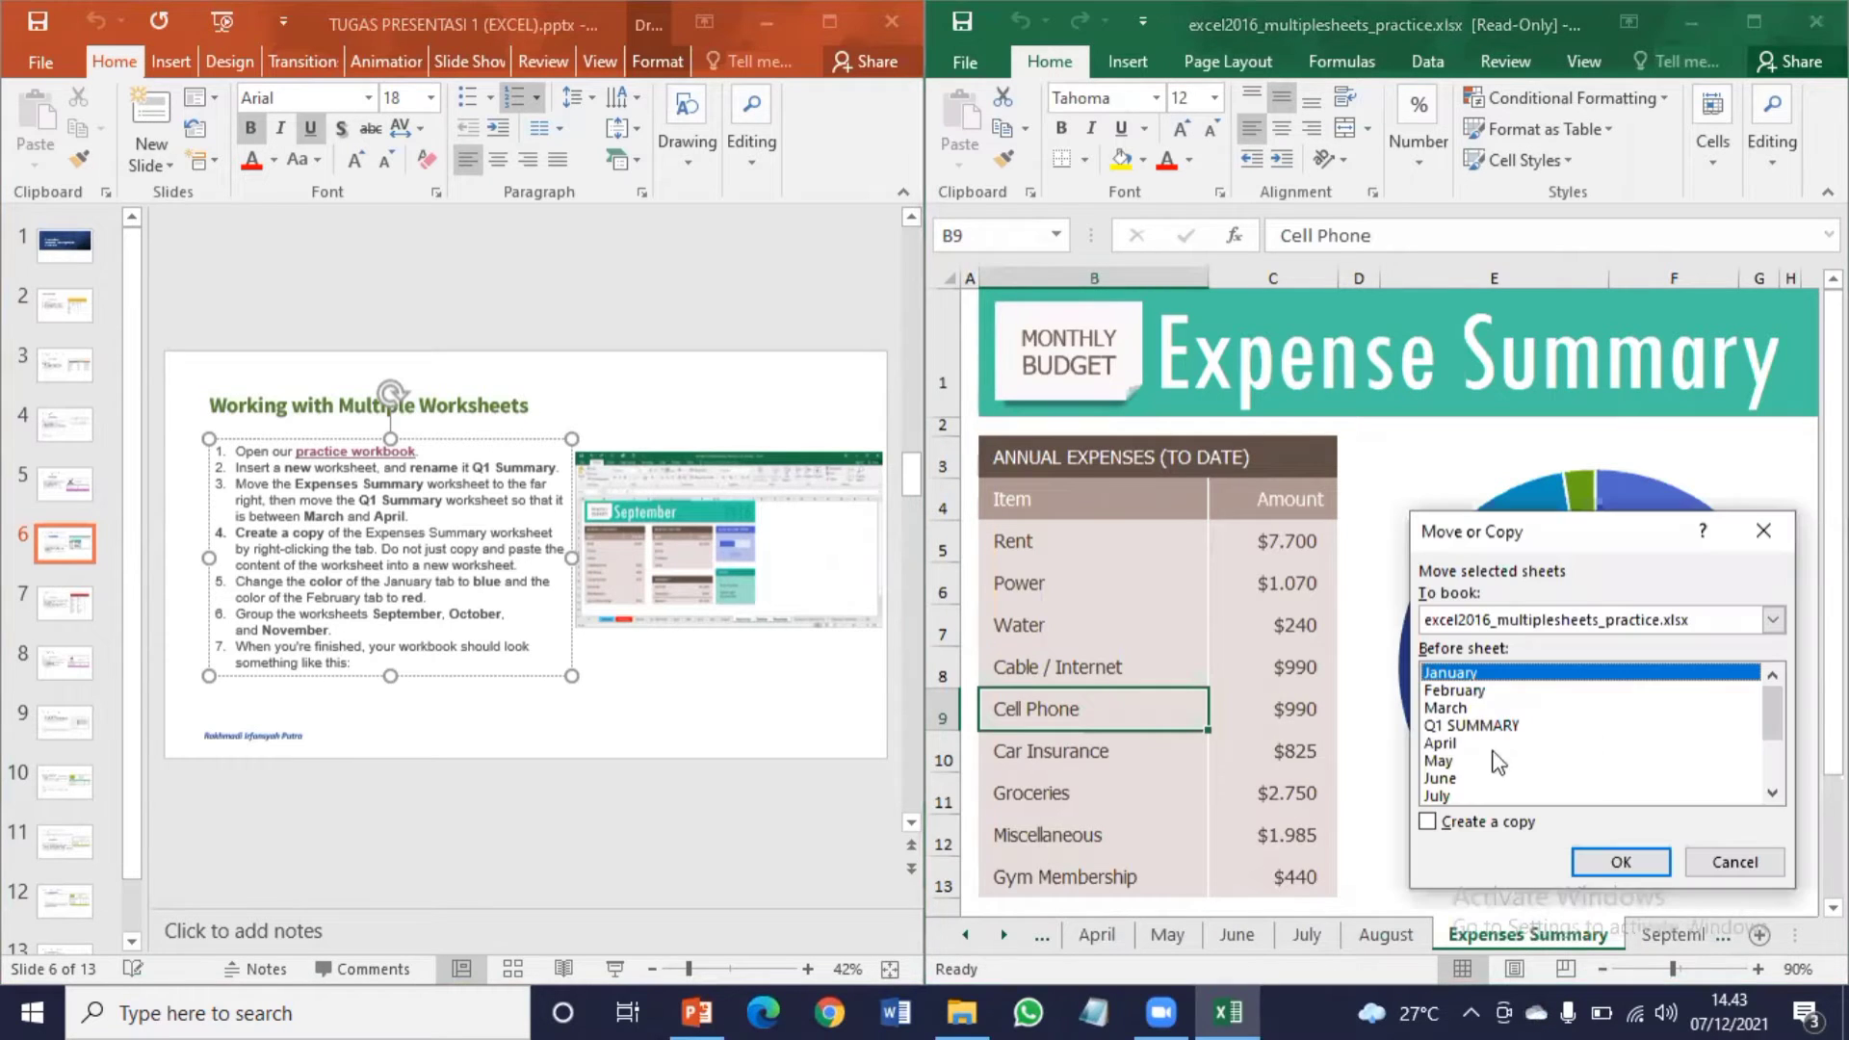
click(1773, 796)
click(1773, 795)
click(1773, 795)
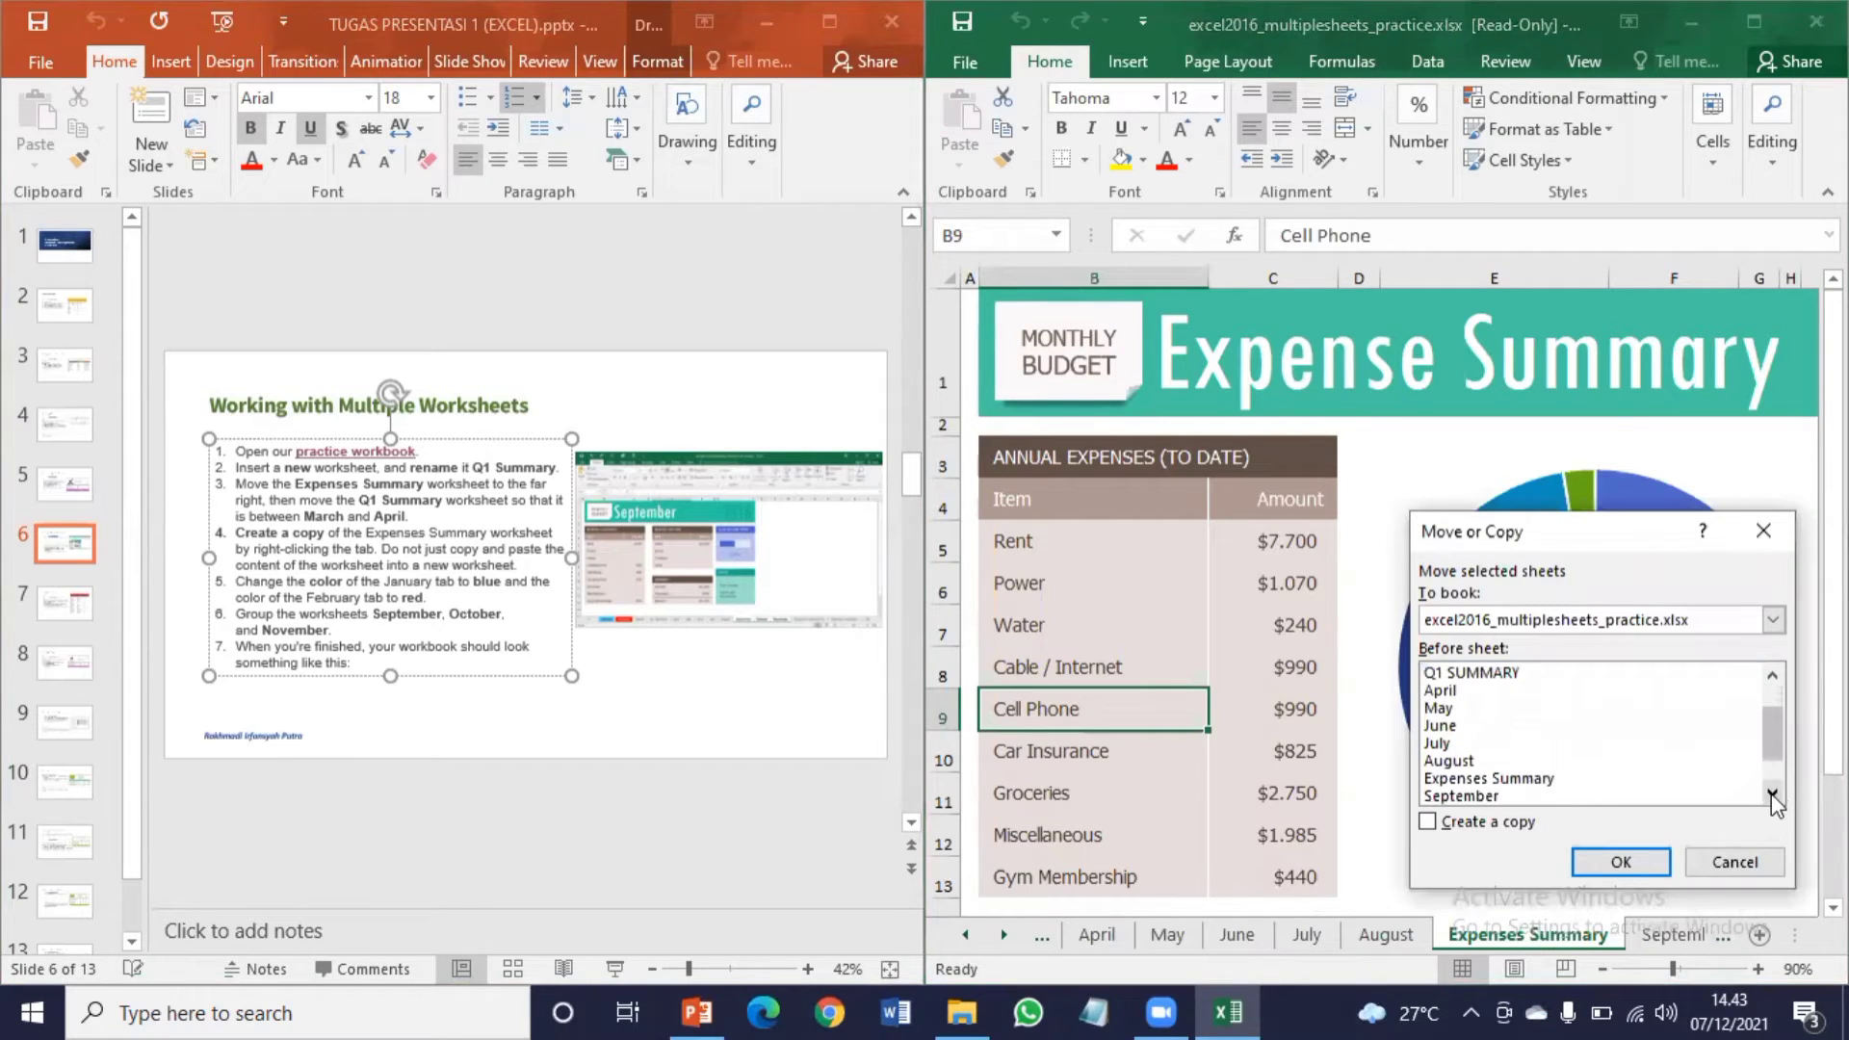
click(1773, 795)
click(1581, 778)
click(1535, 761)
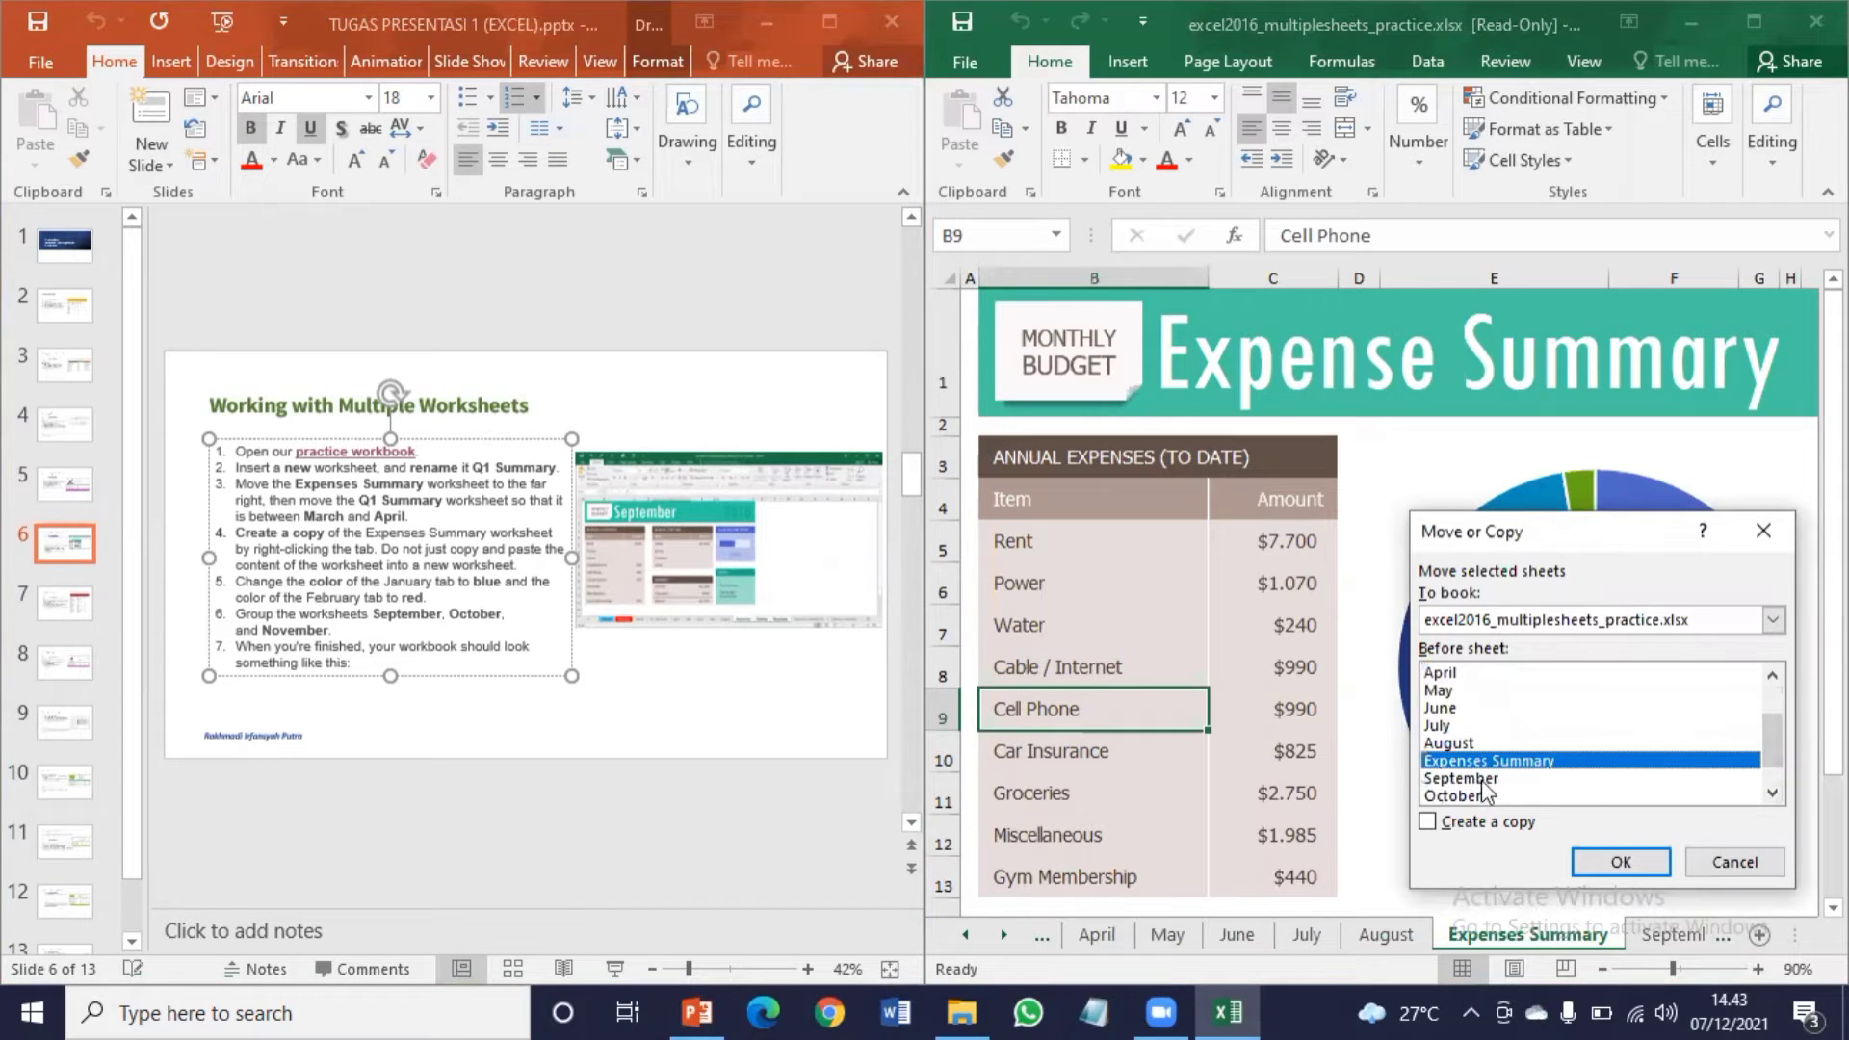
click(1450, 824)
click(1618, 862)
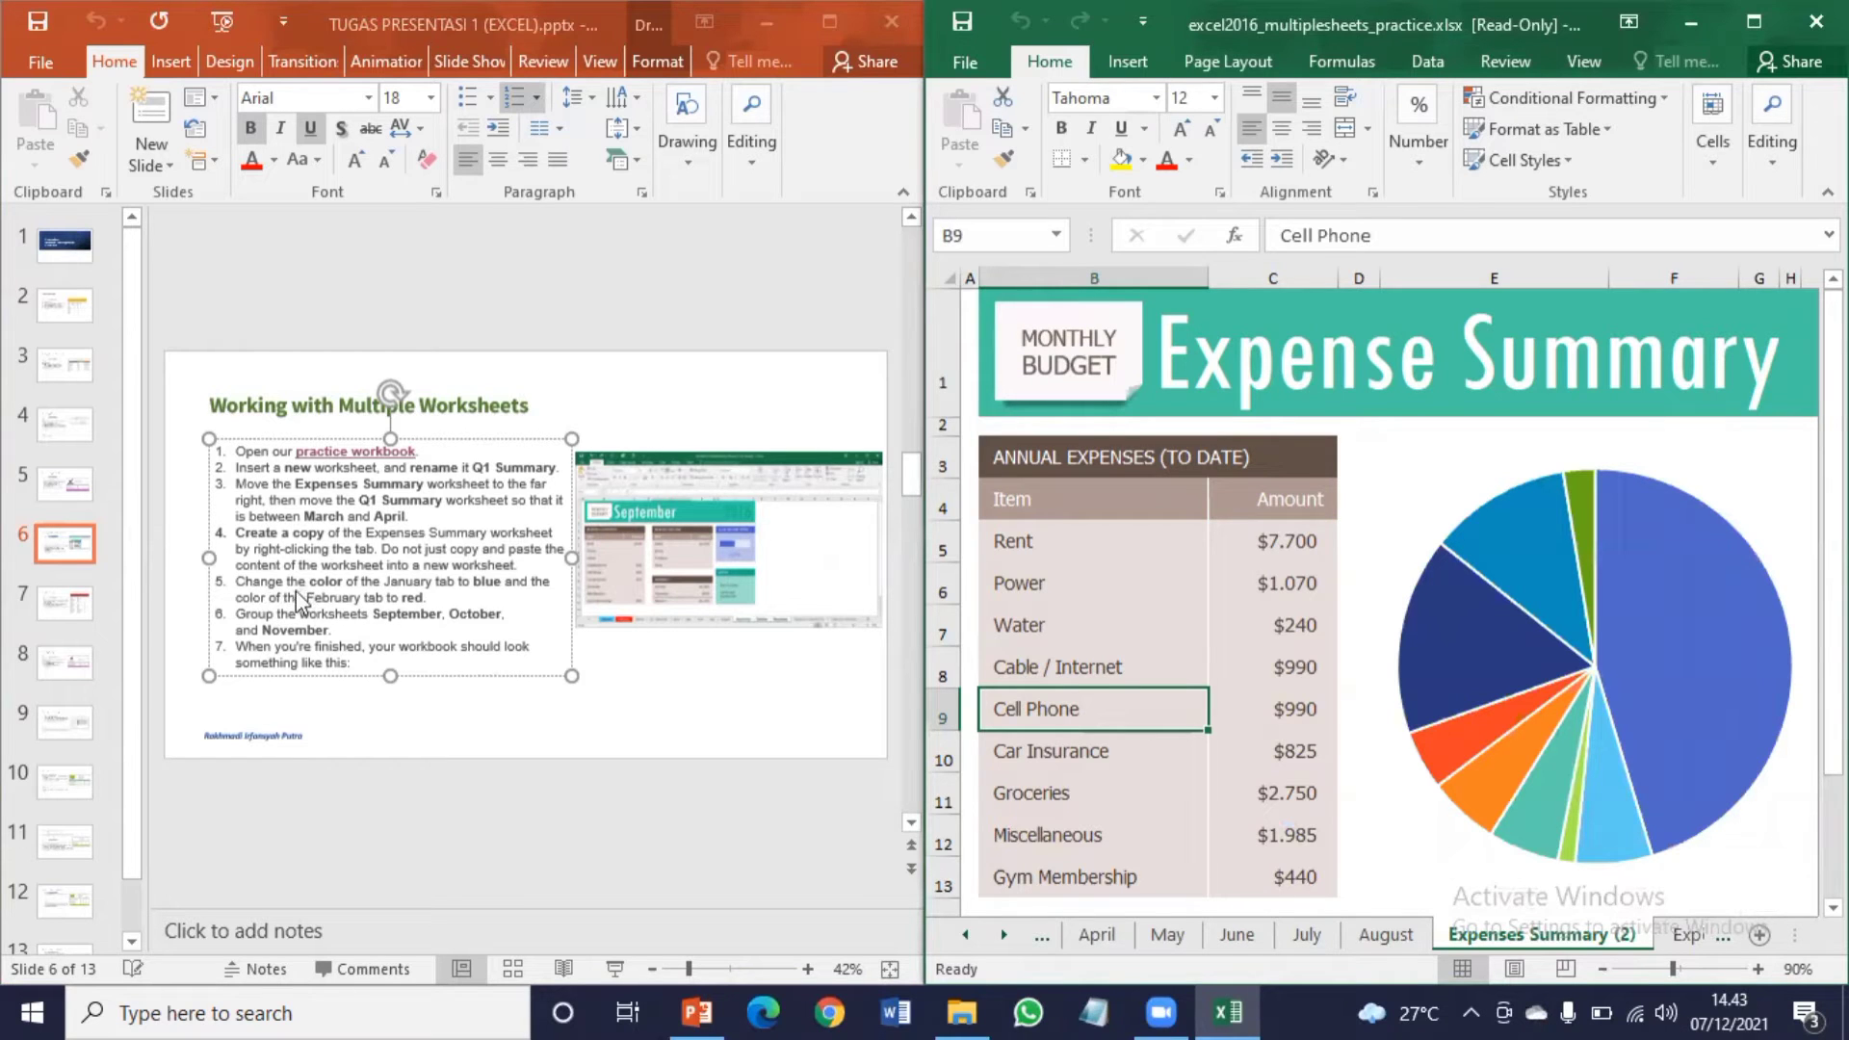
Step: Change the tab color of the January worksheet to light blue
click(1042, 934)
click(1040, 933)
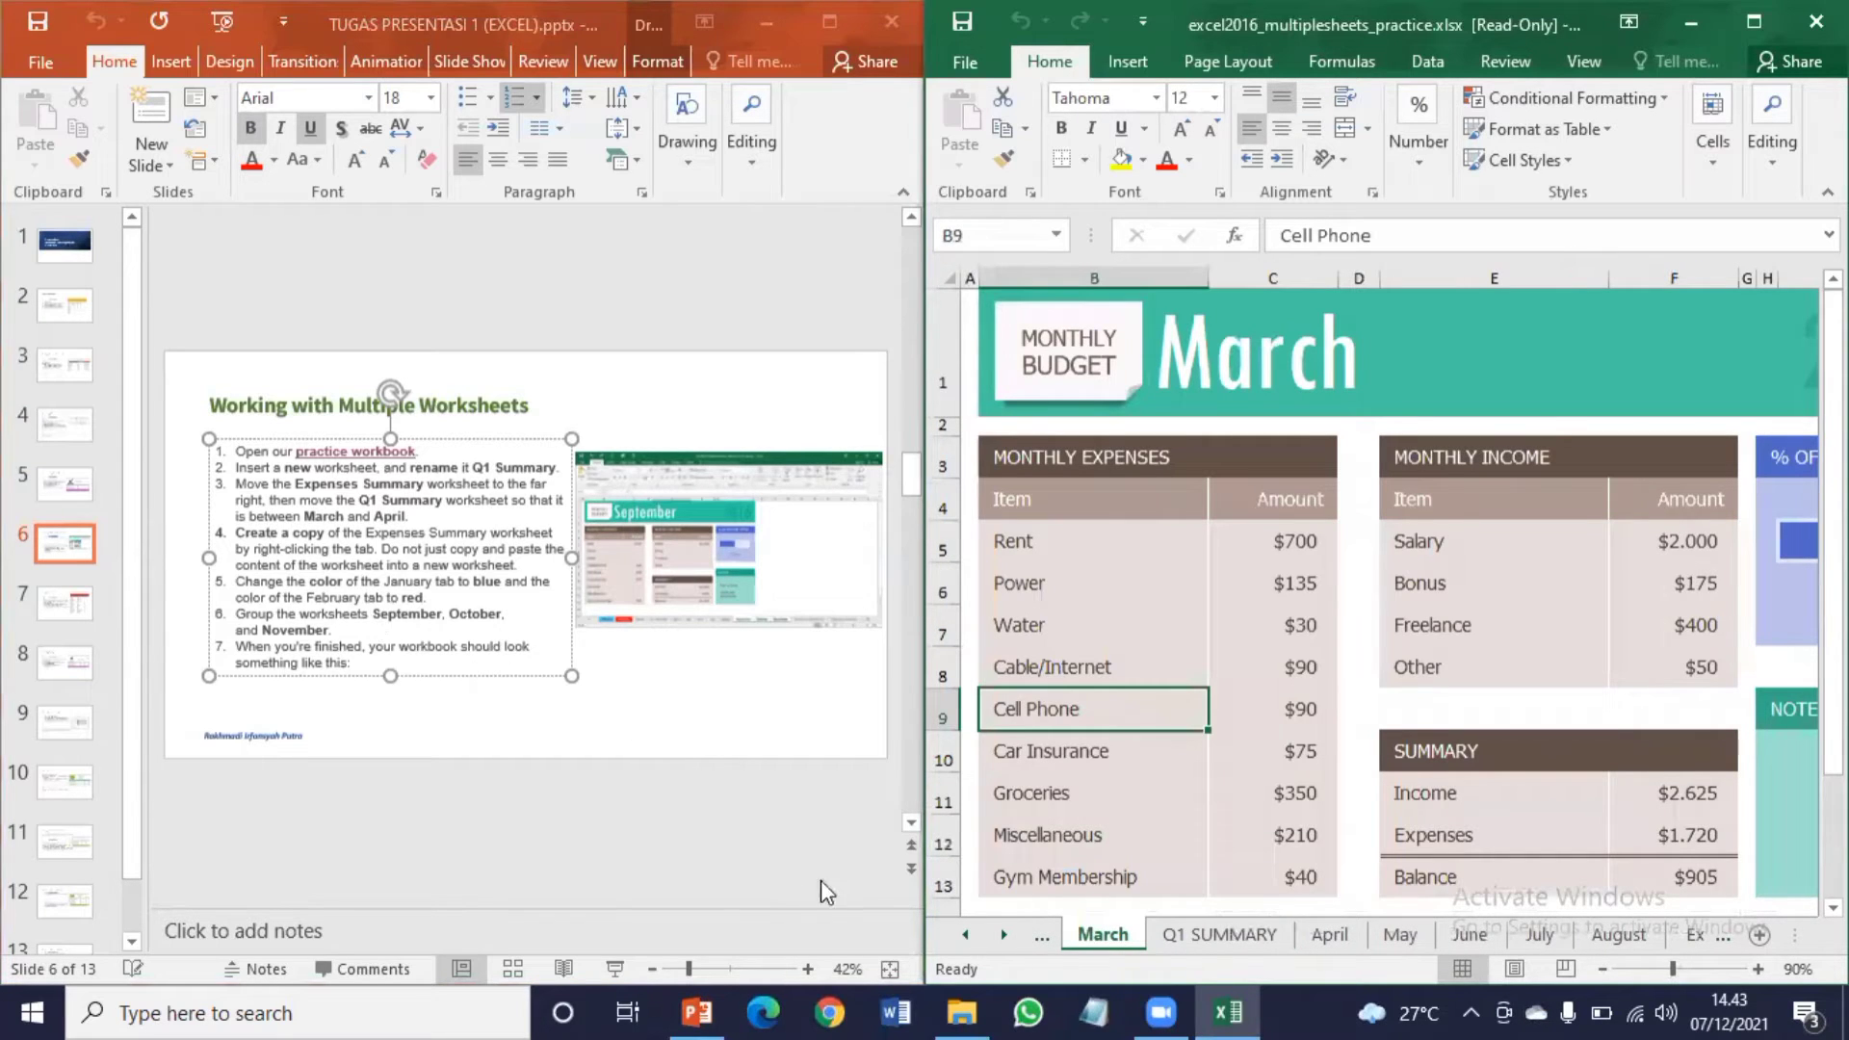
click(1040, 942)
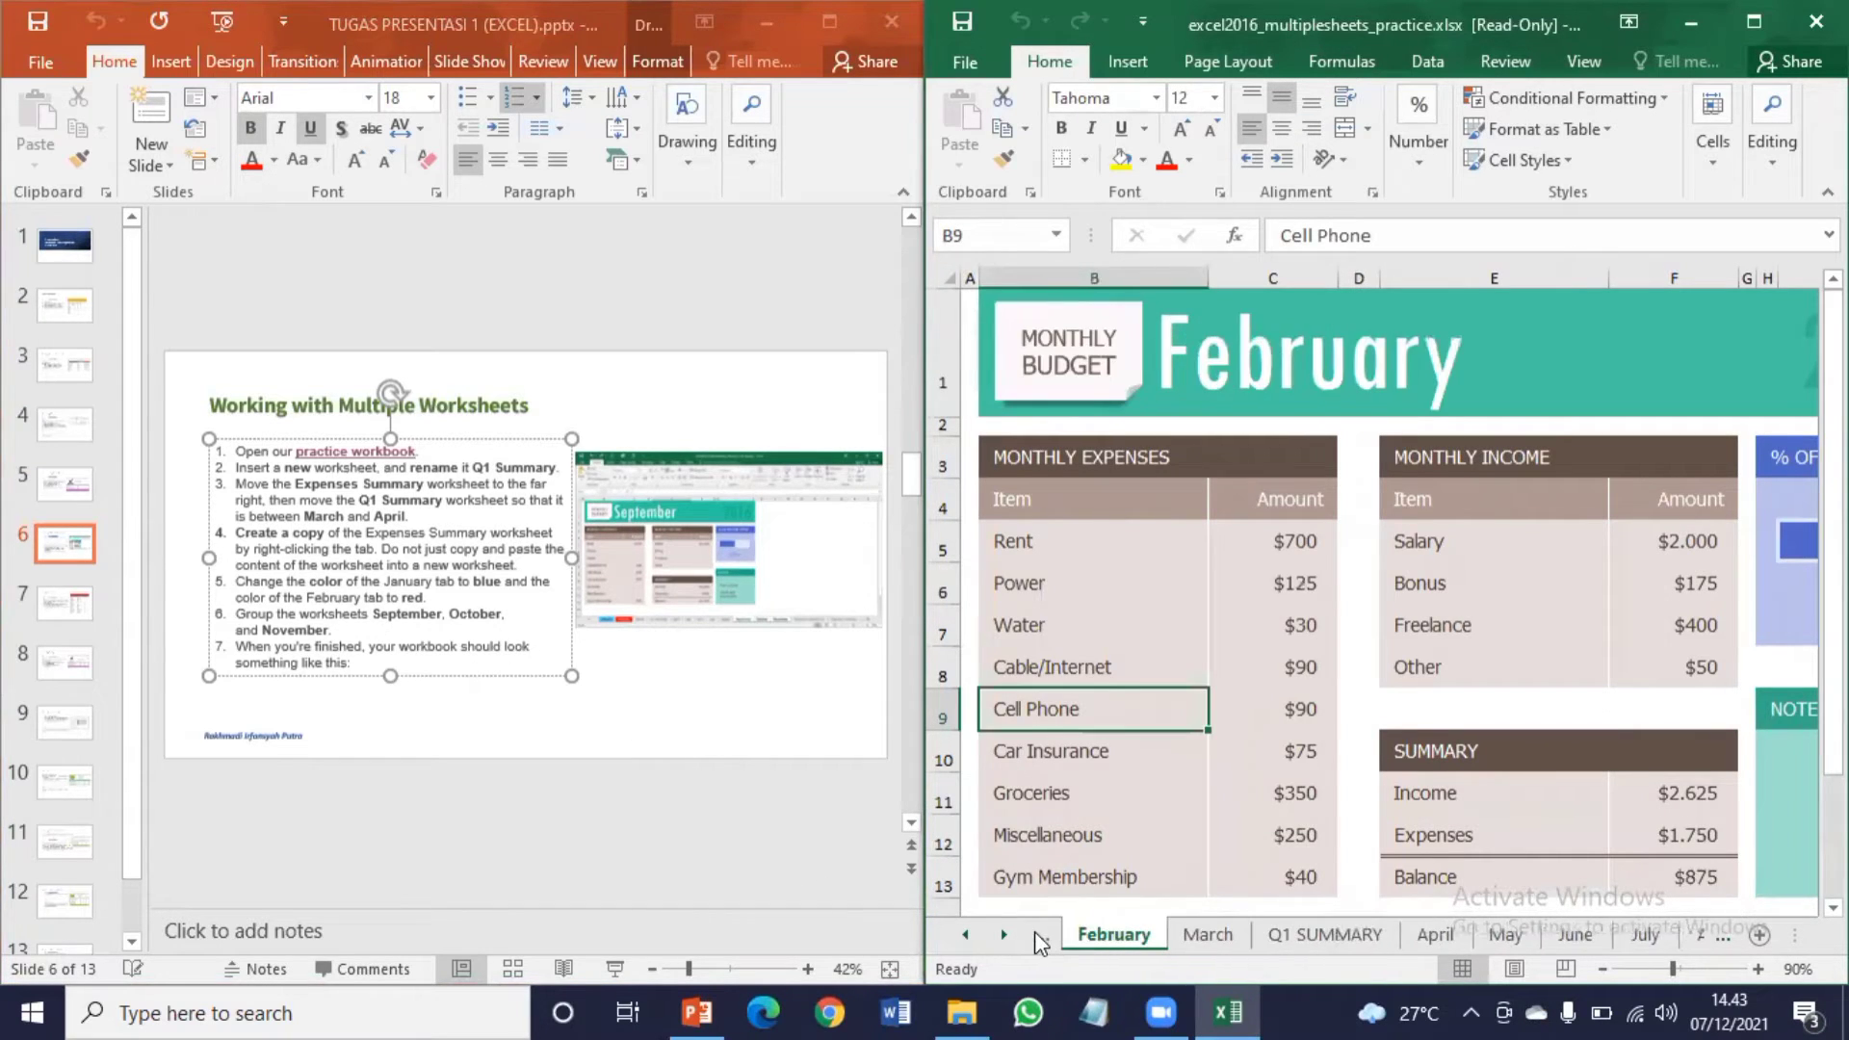
click(1040, 942)
right_click(1117, 939)
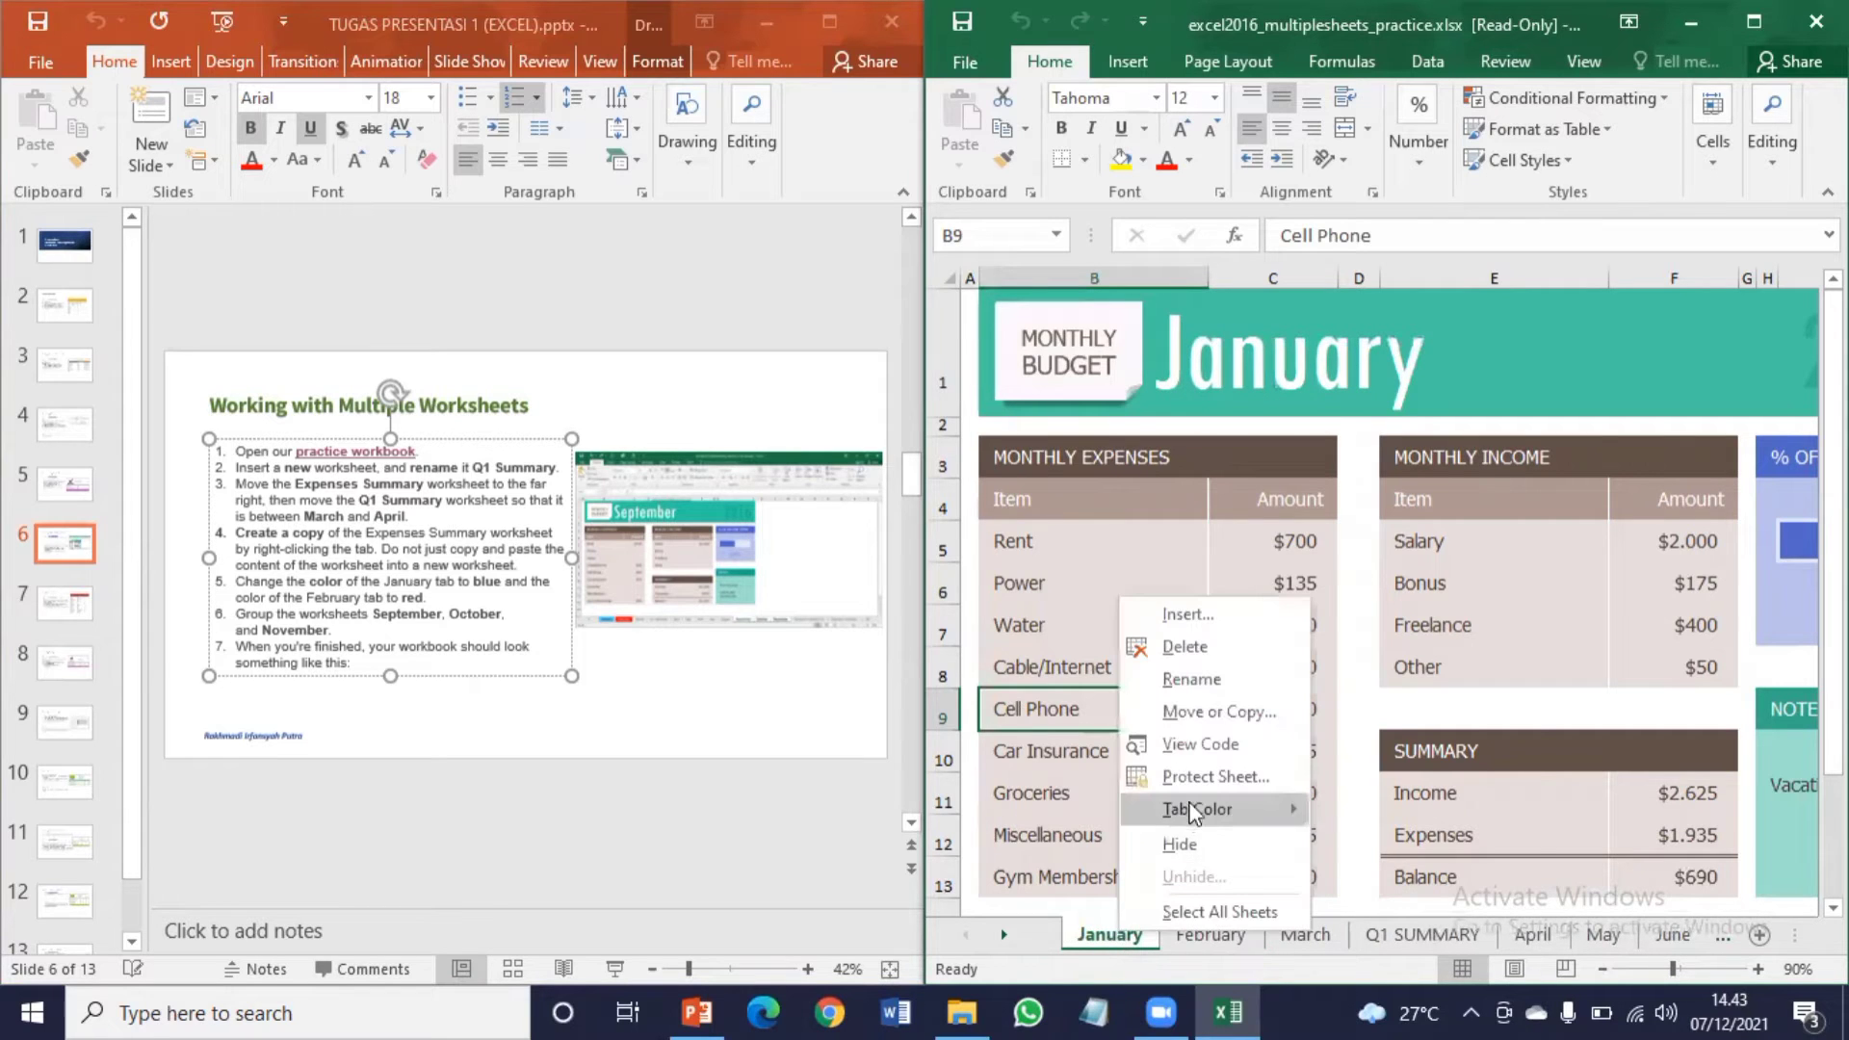
mouse_move(1183, 807)
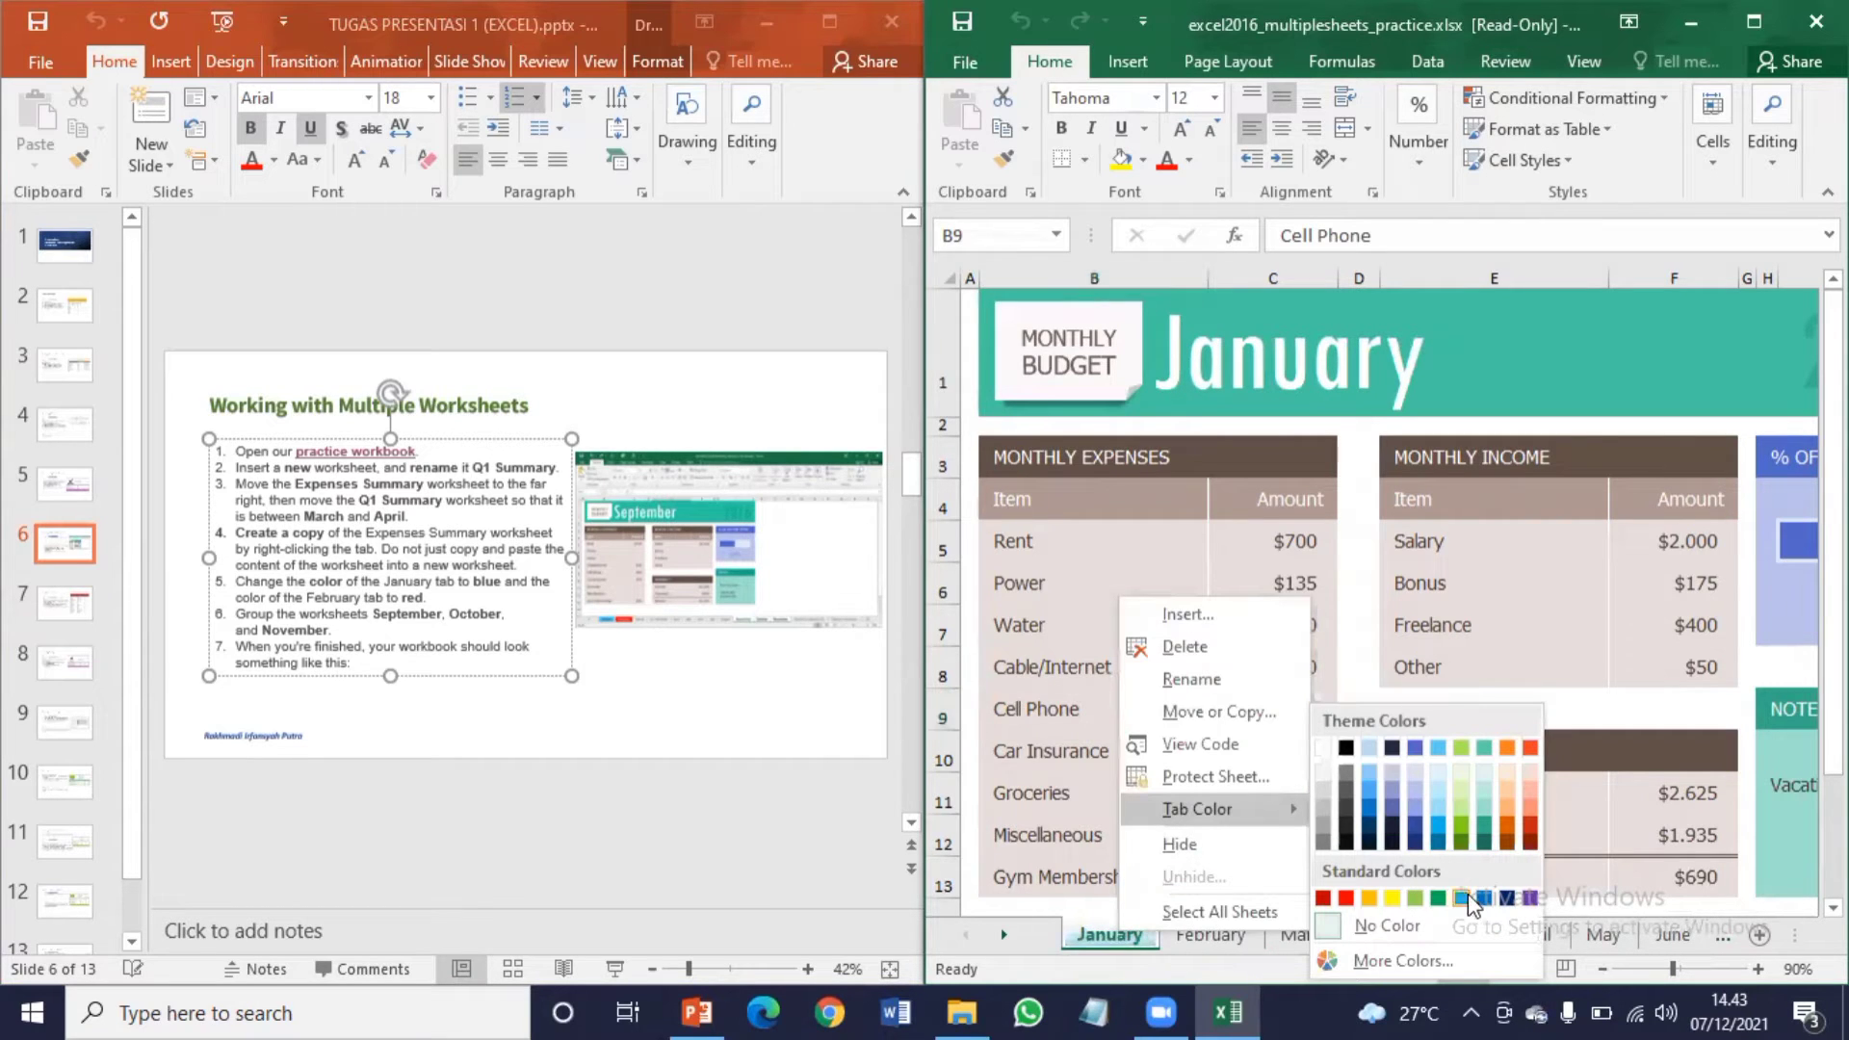
click(1461, 899)
Step: Change the tab color of the February worksheet to red, and switch to another worksheet to check the tab color
click(1242, 936)
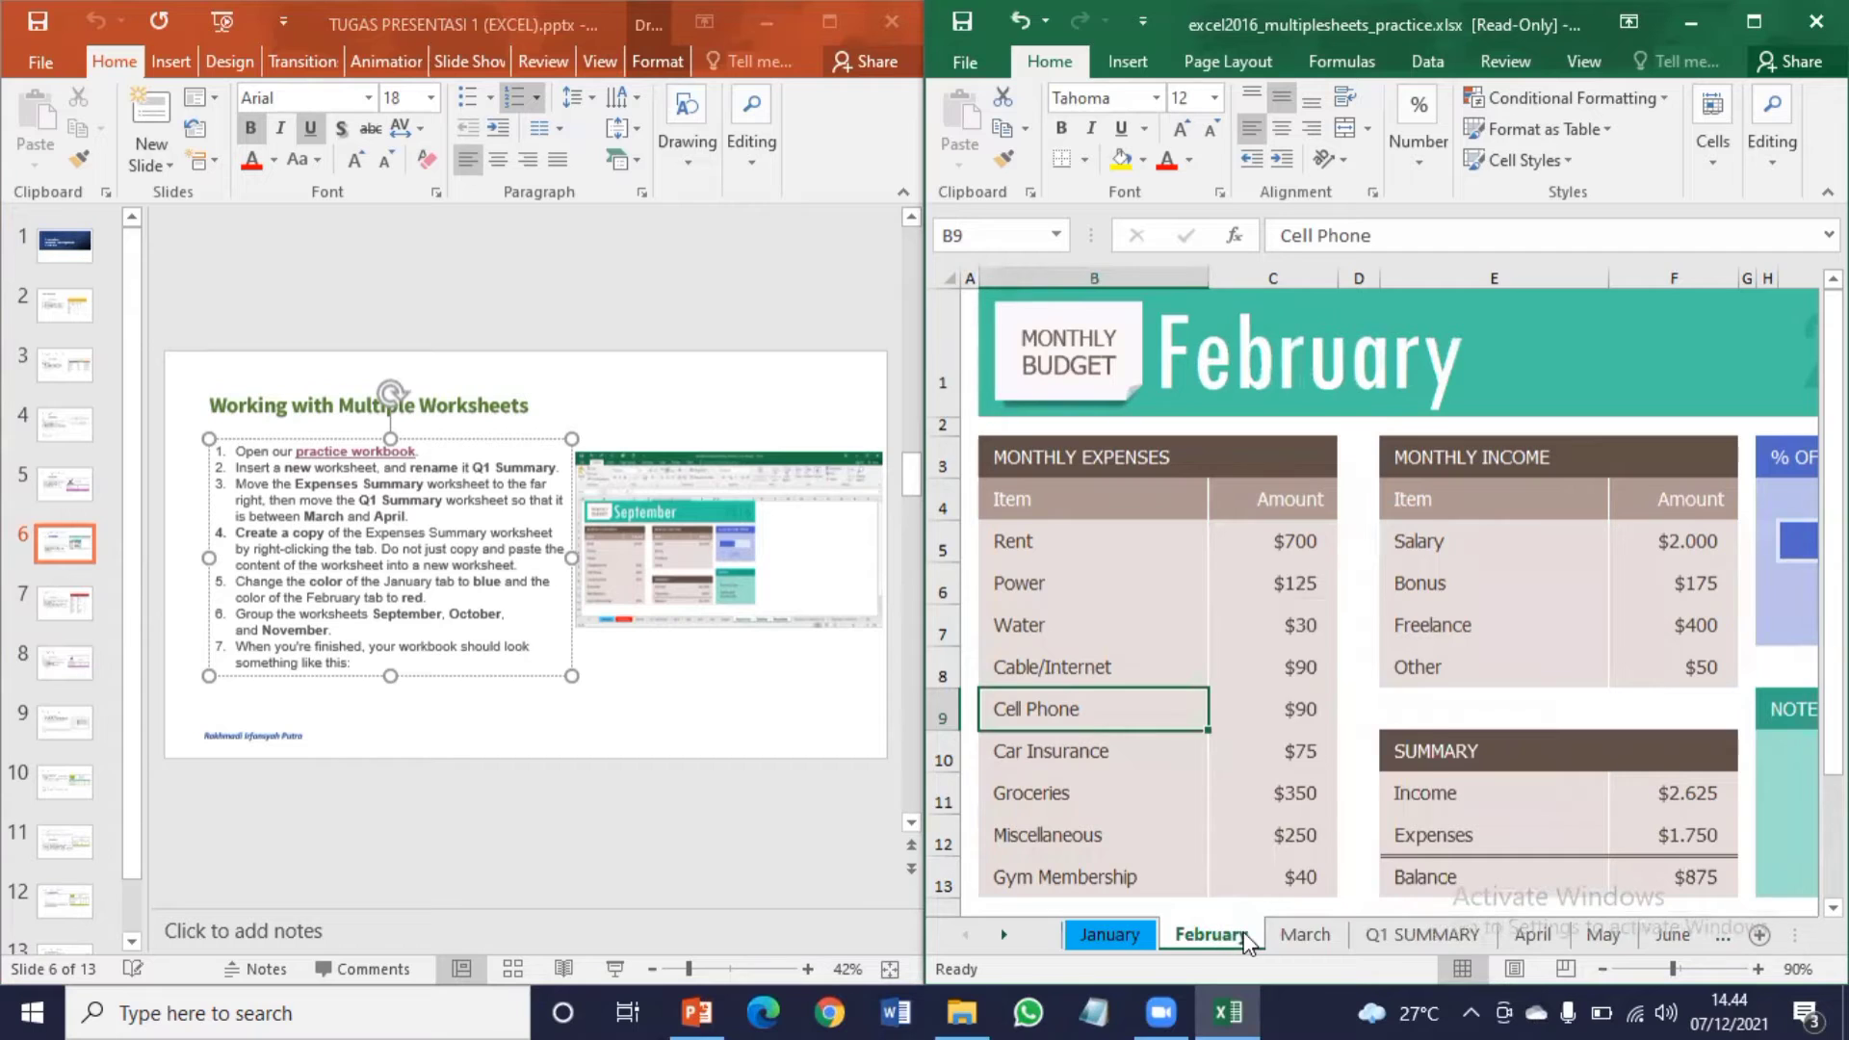
right_click(1246, 939)
mouse_move(1412, 807)
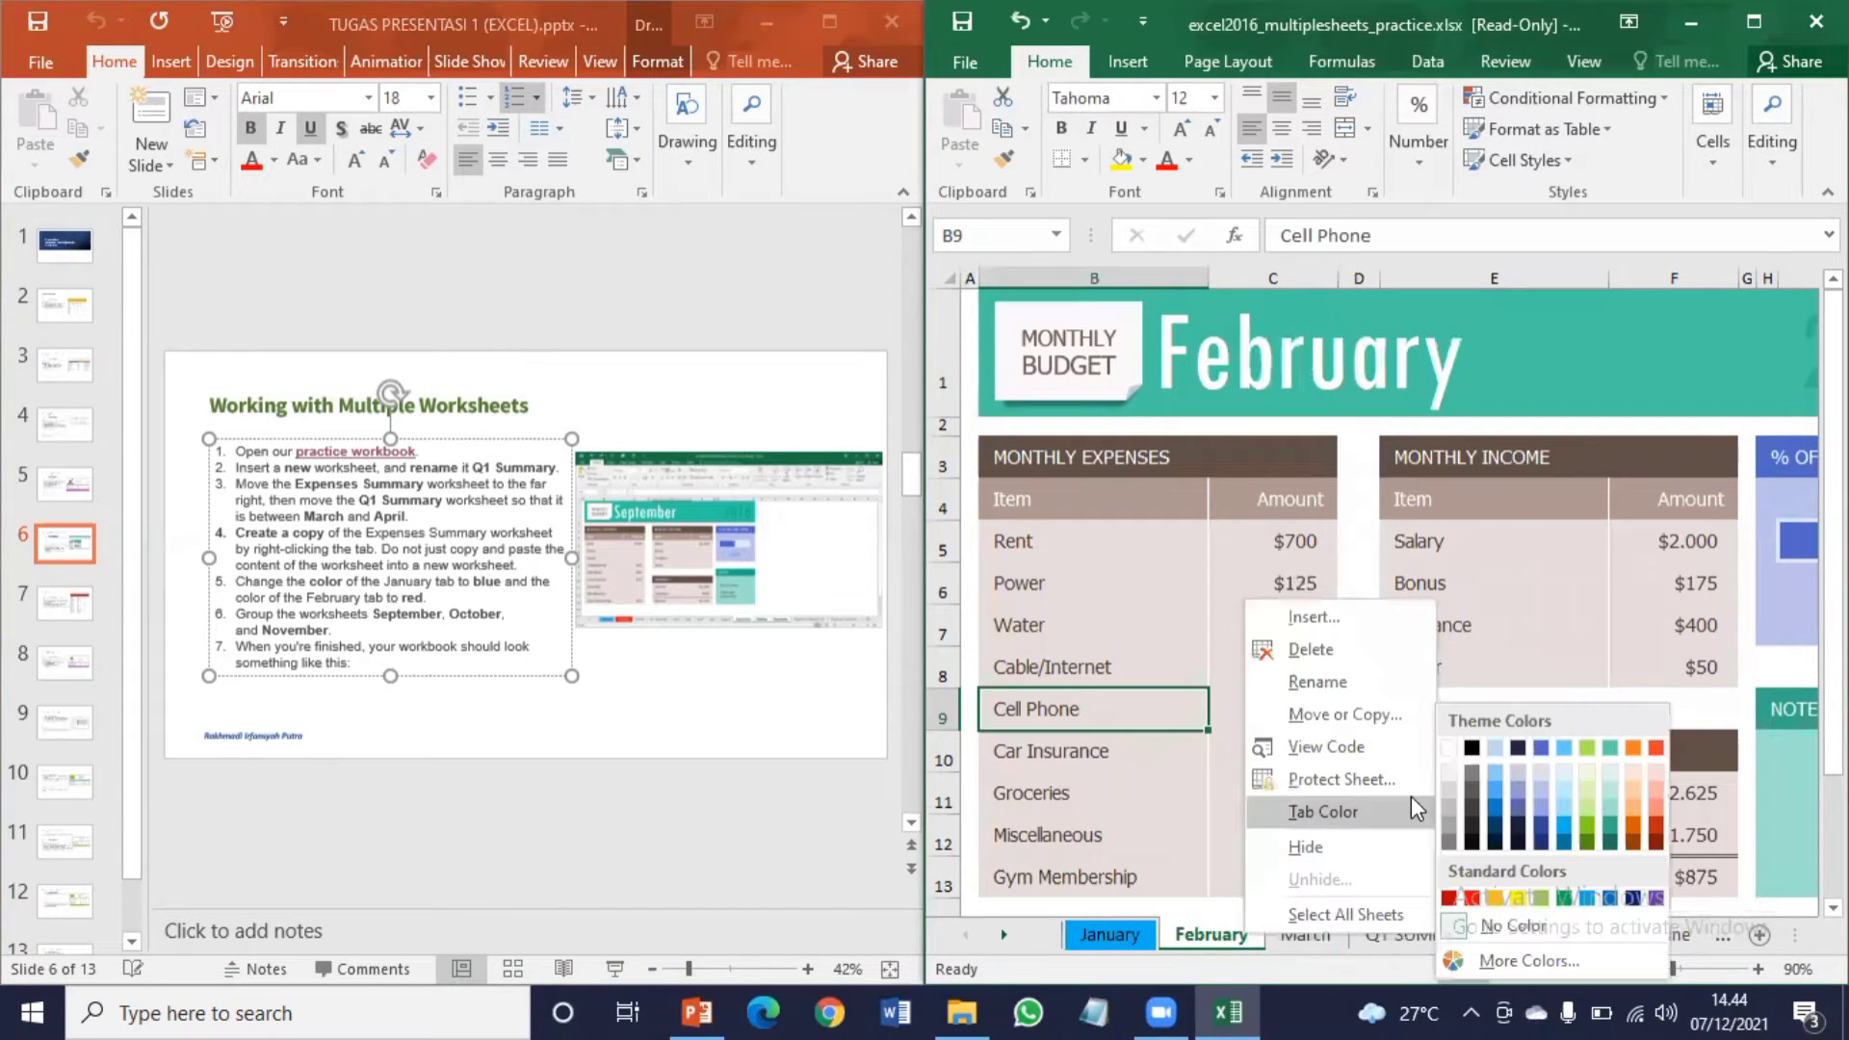
click(1471, 898)
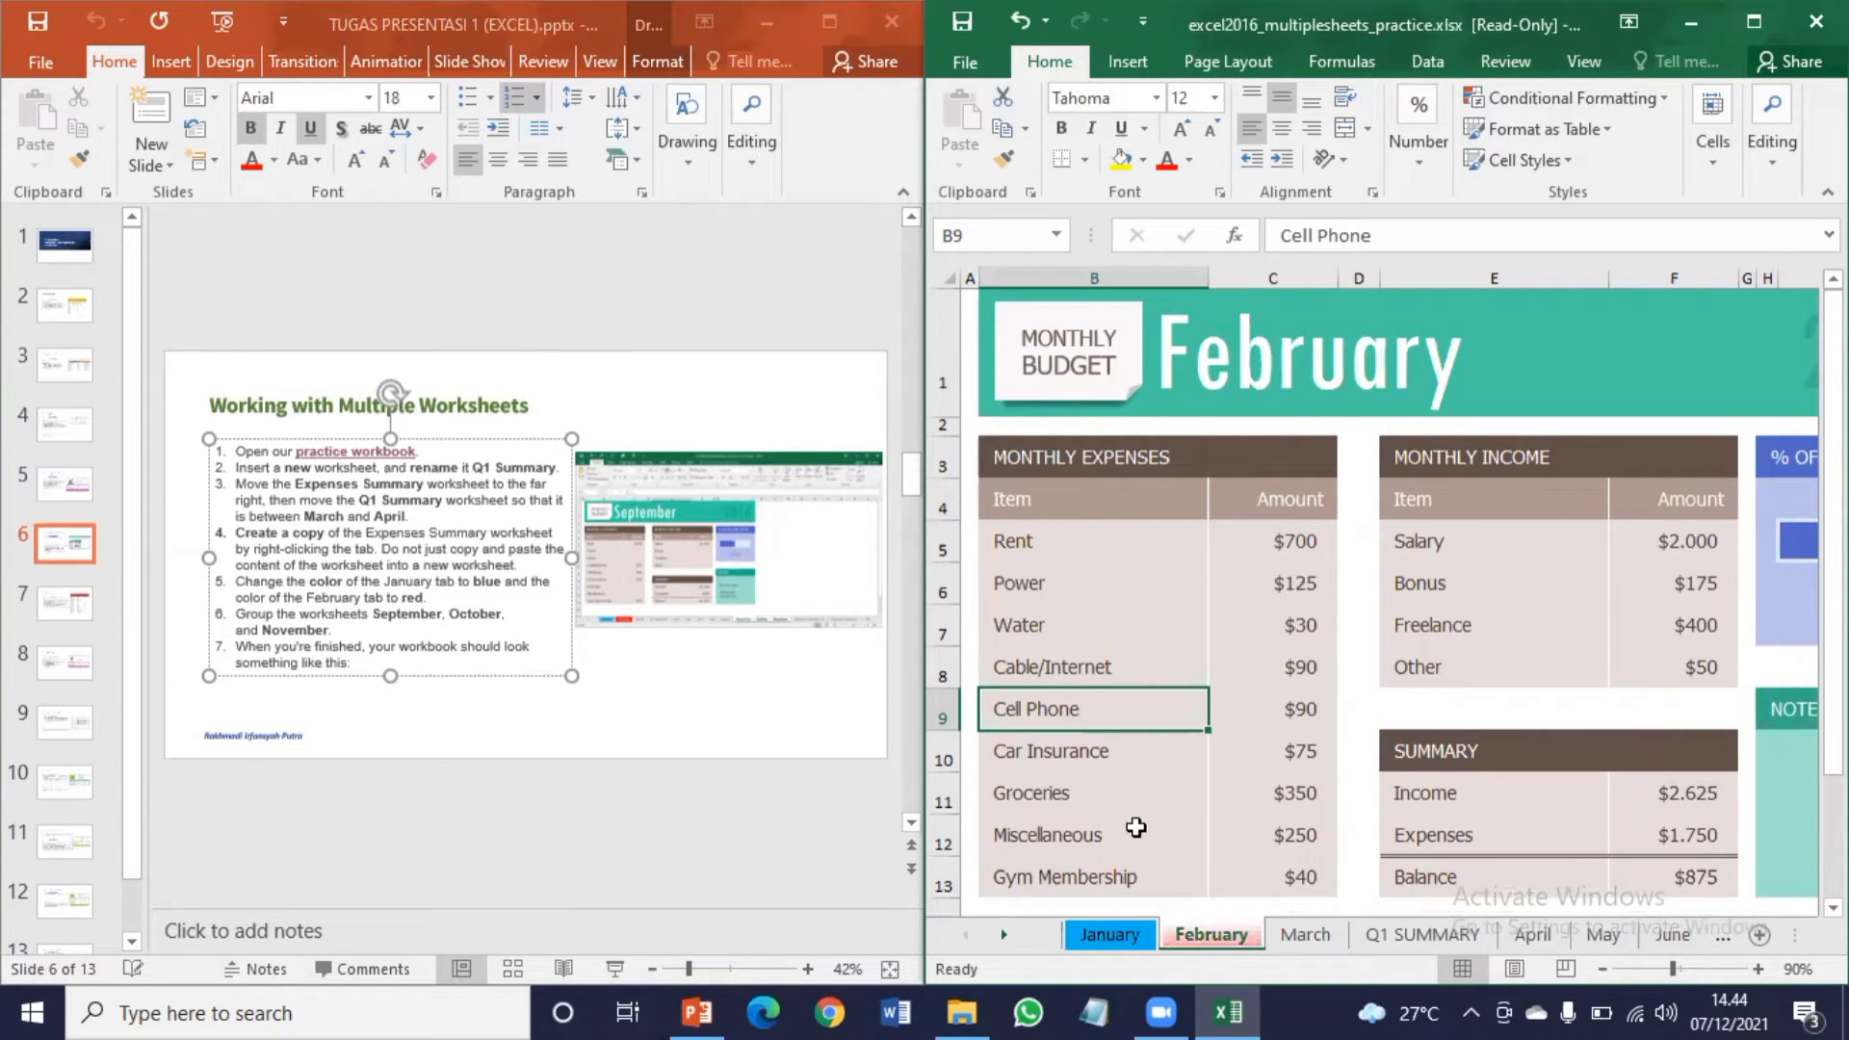
click(1135, 830)
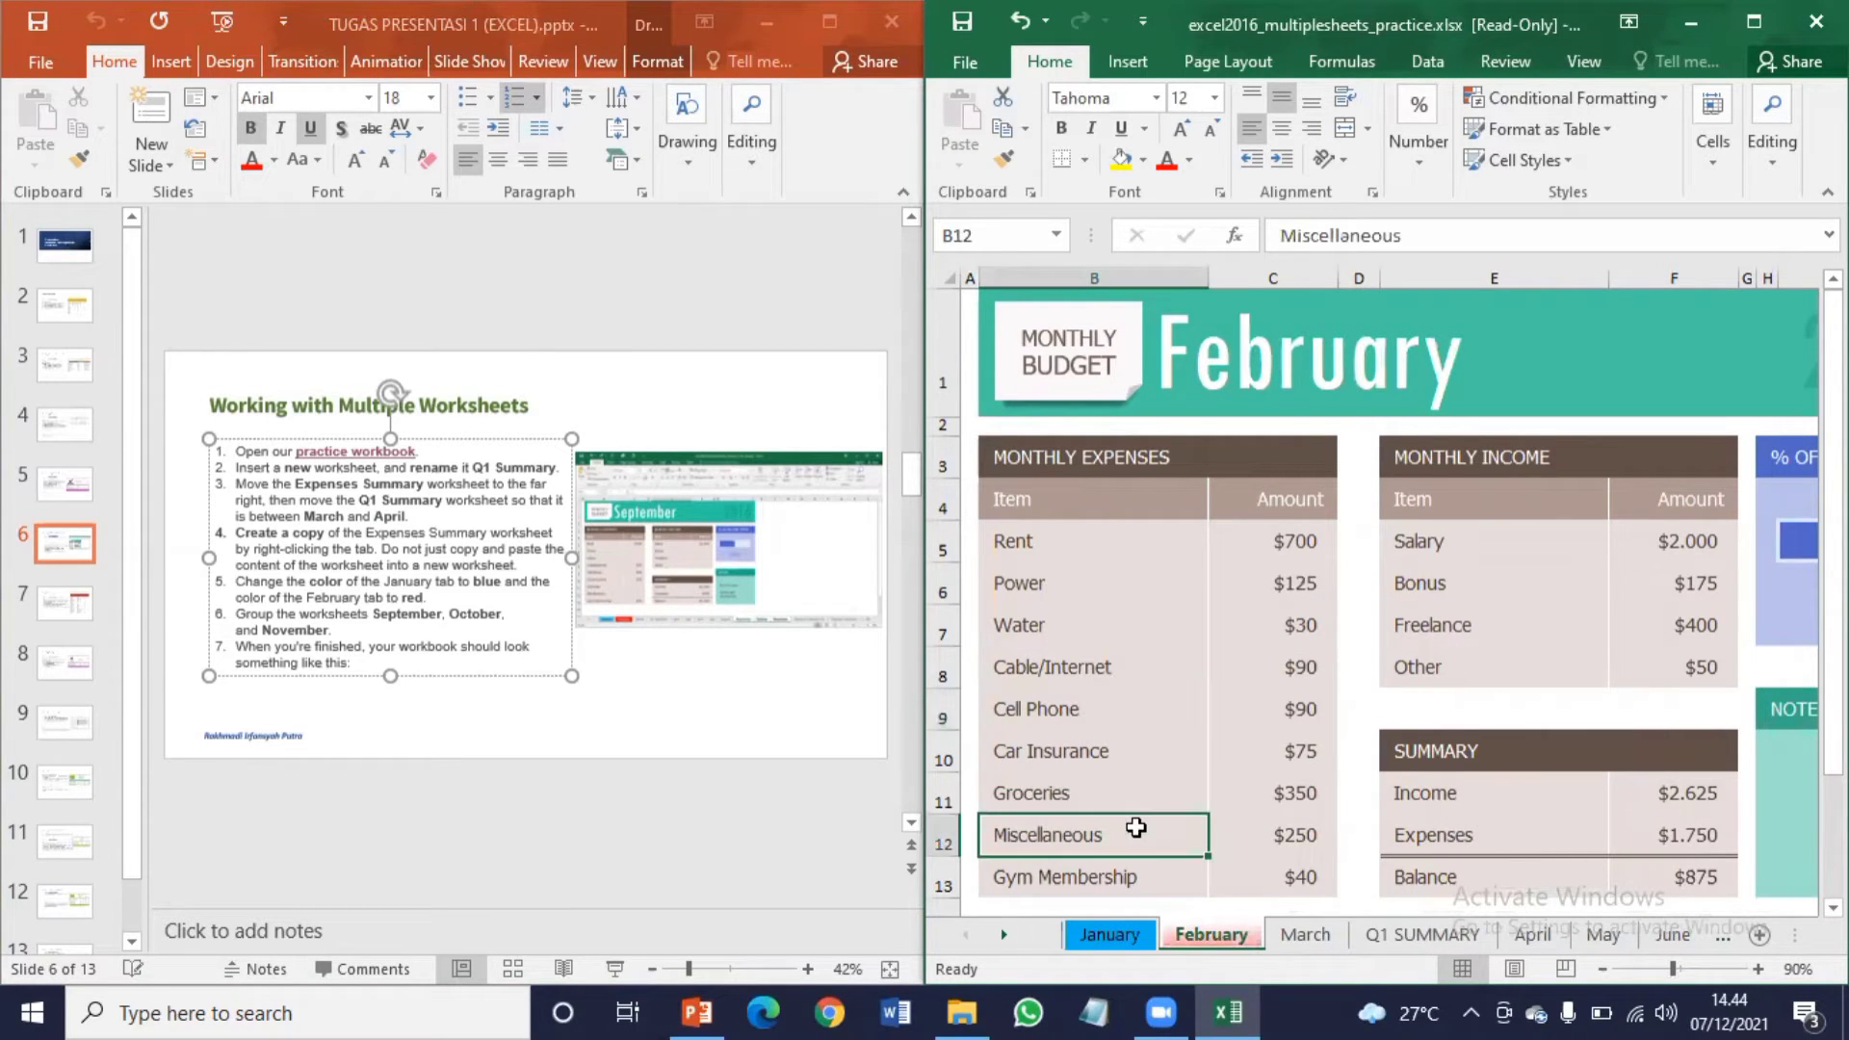
click(1312, 840)
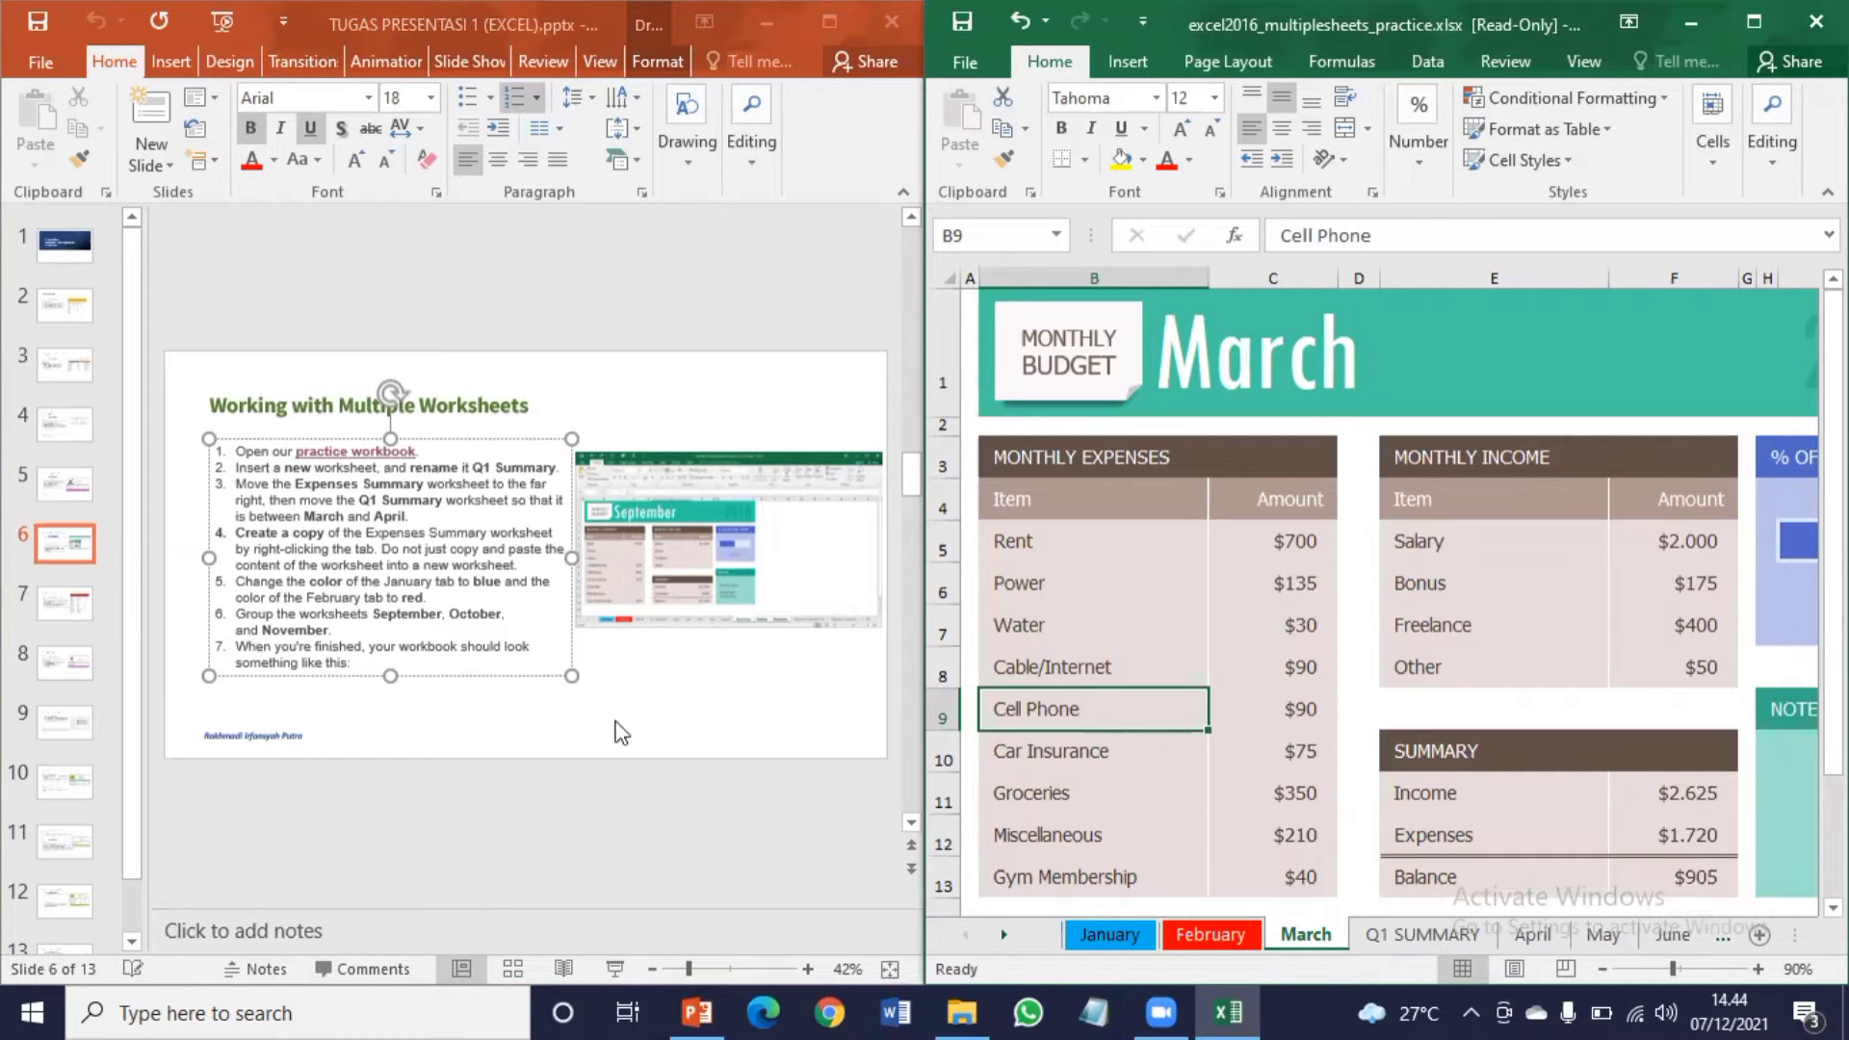
Step: Group the September, October and November worksheets
click(1721, 939)
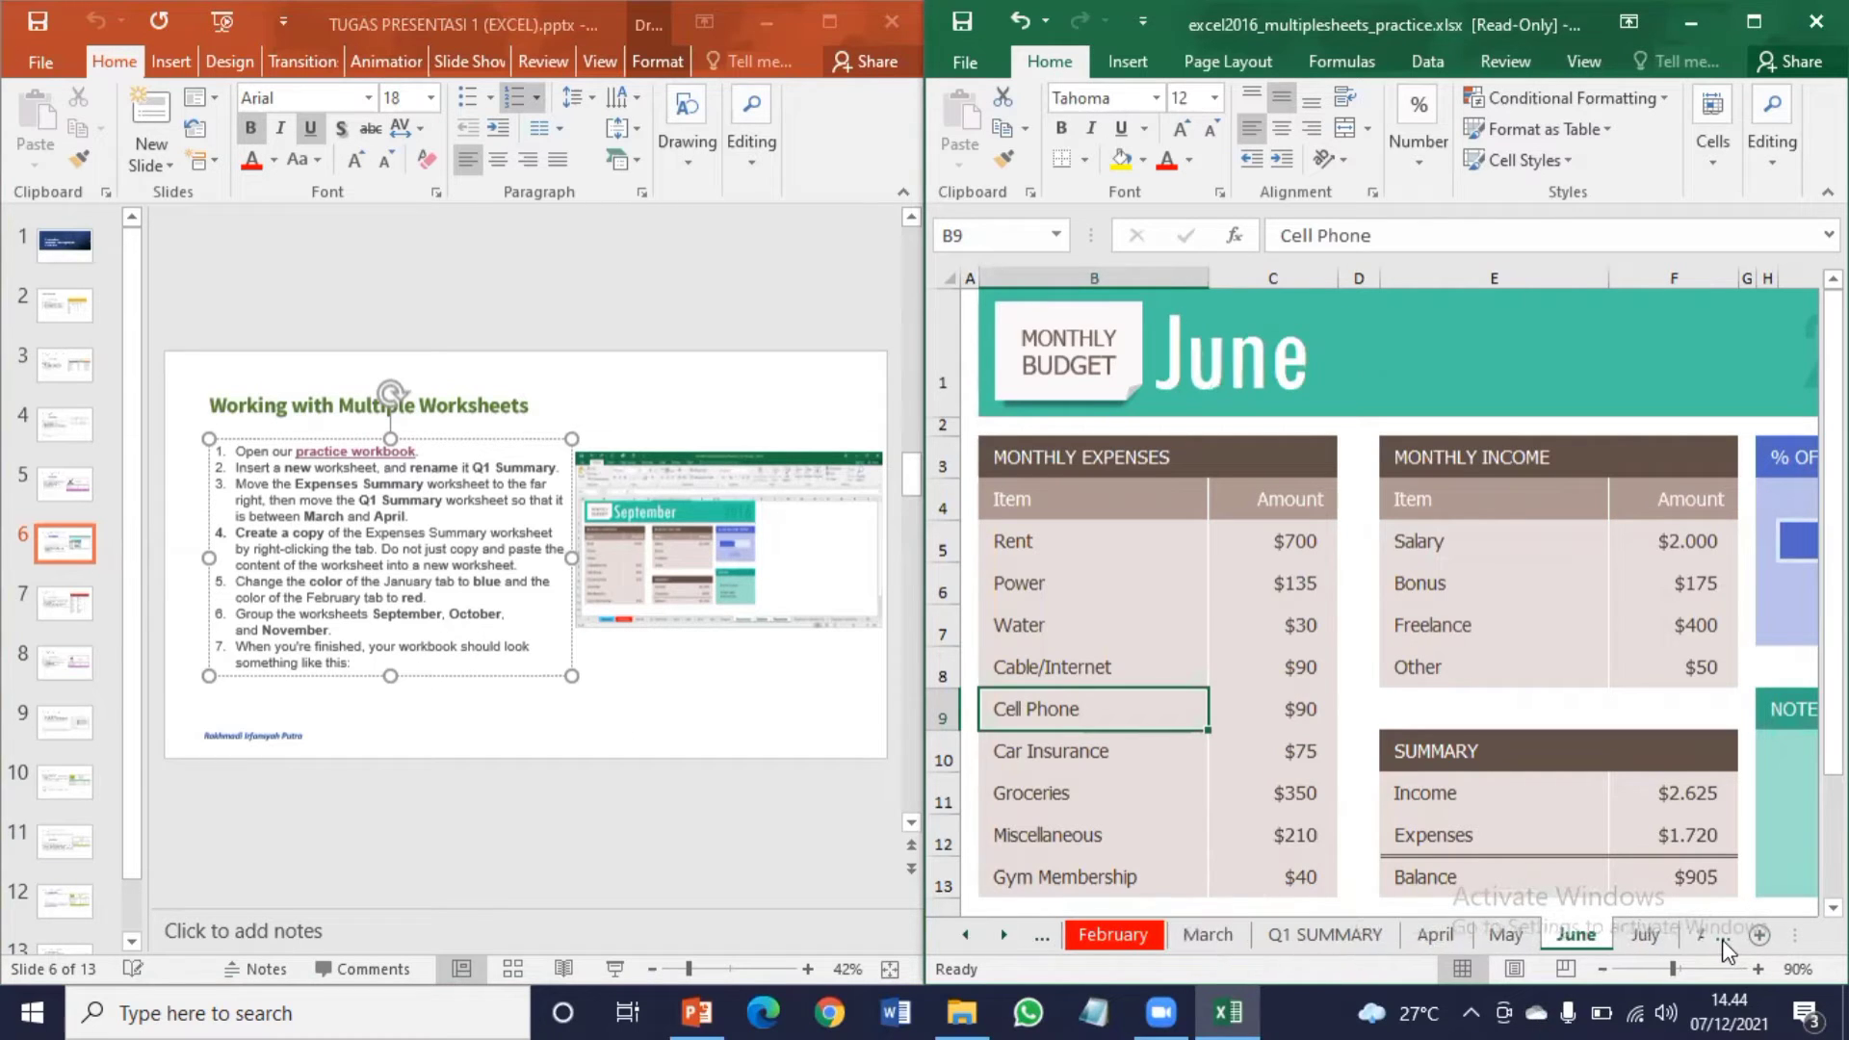
click(1721, 938)
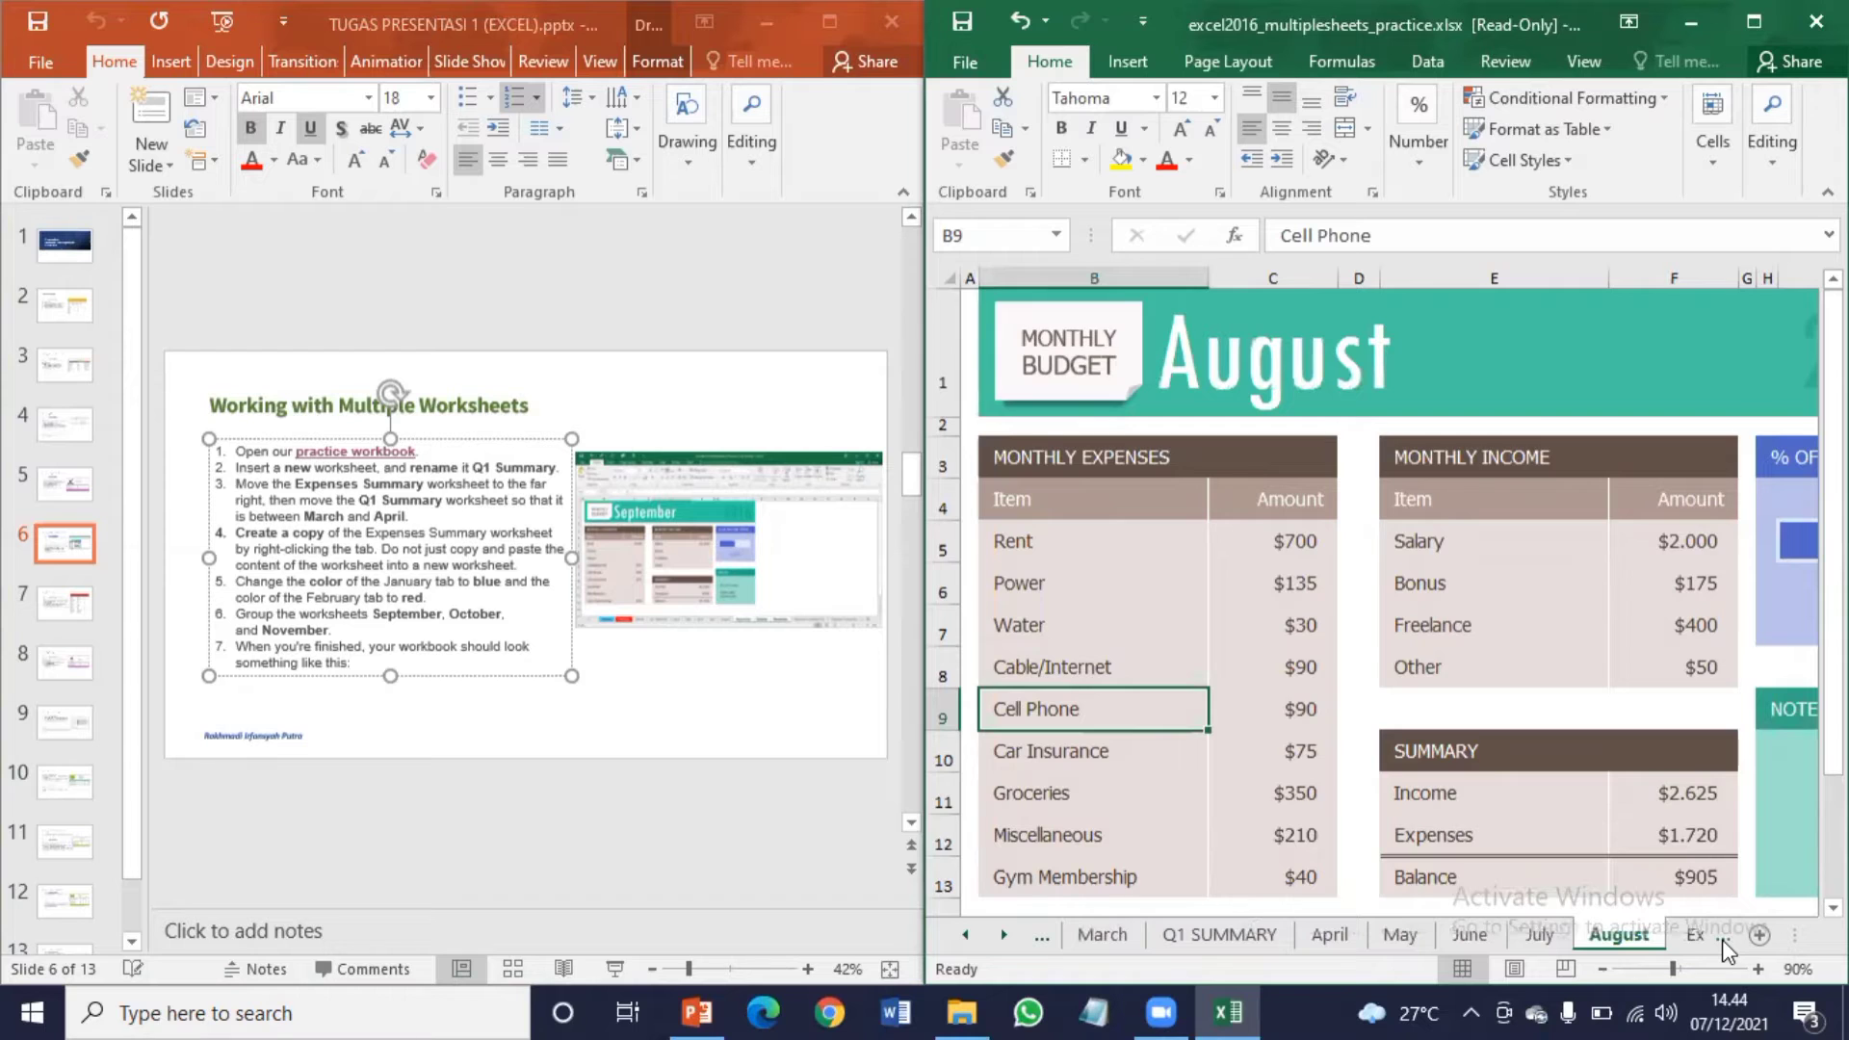
click(1721, 939)
click(1722, 939)
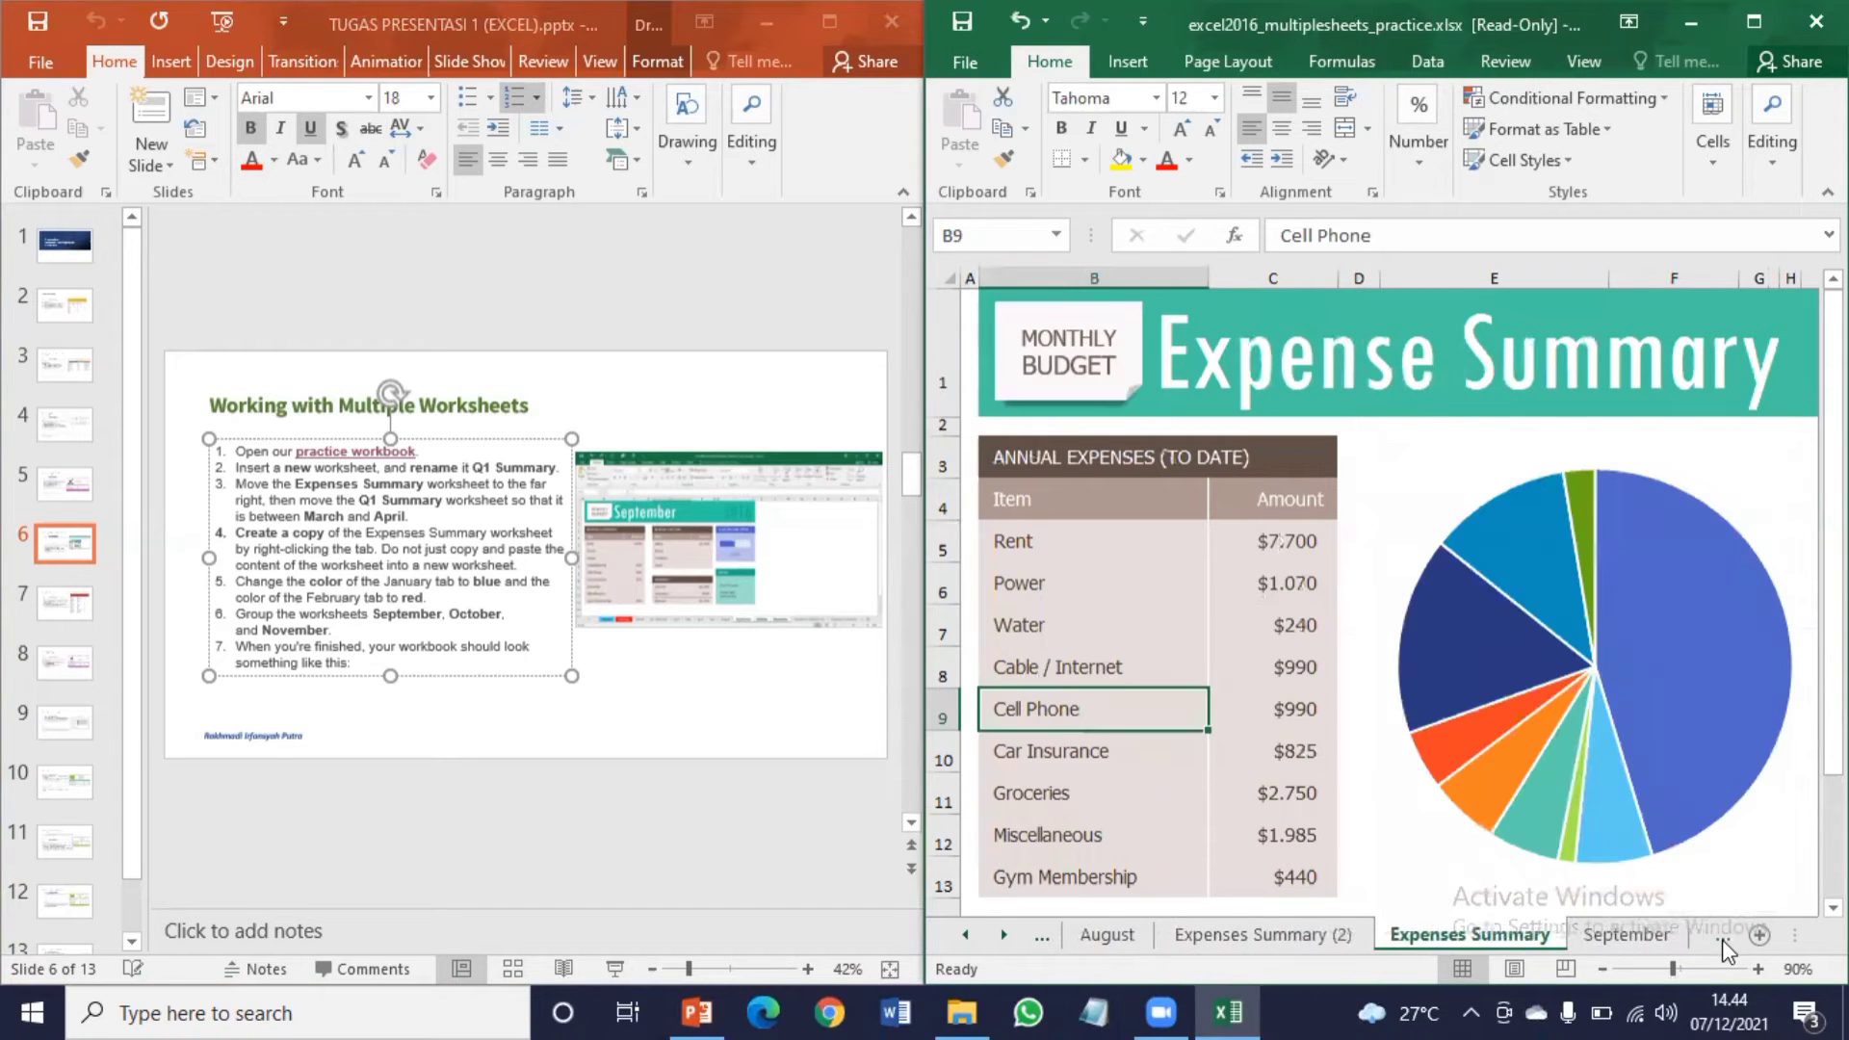
click(1722, 939)
click(1721, 939)
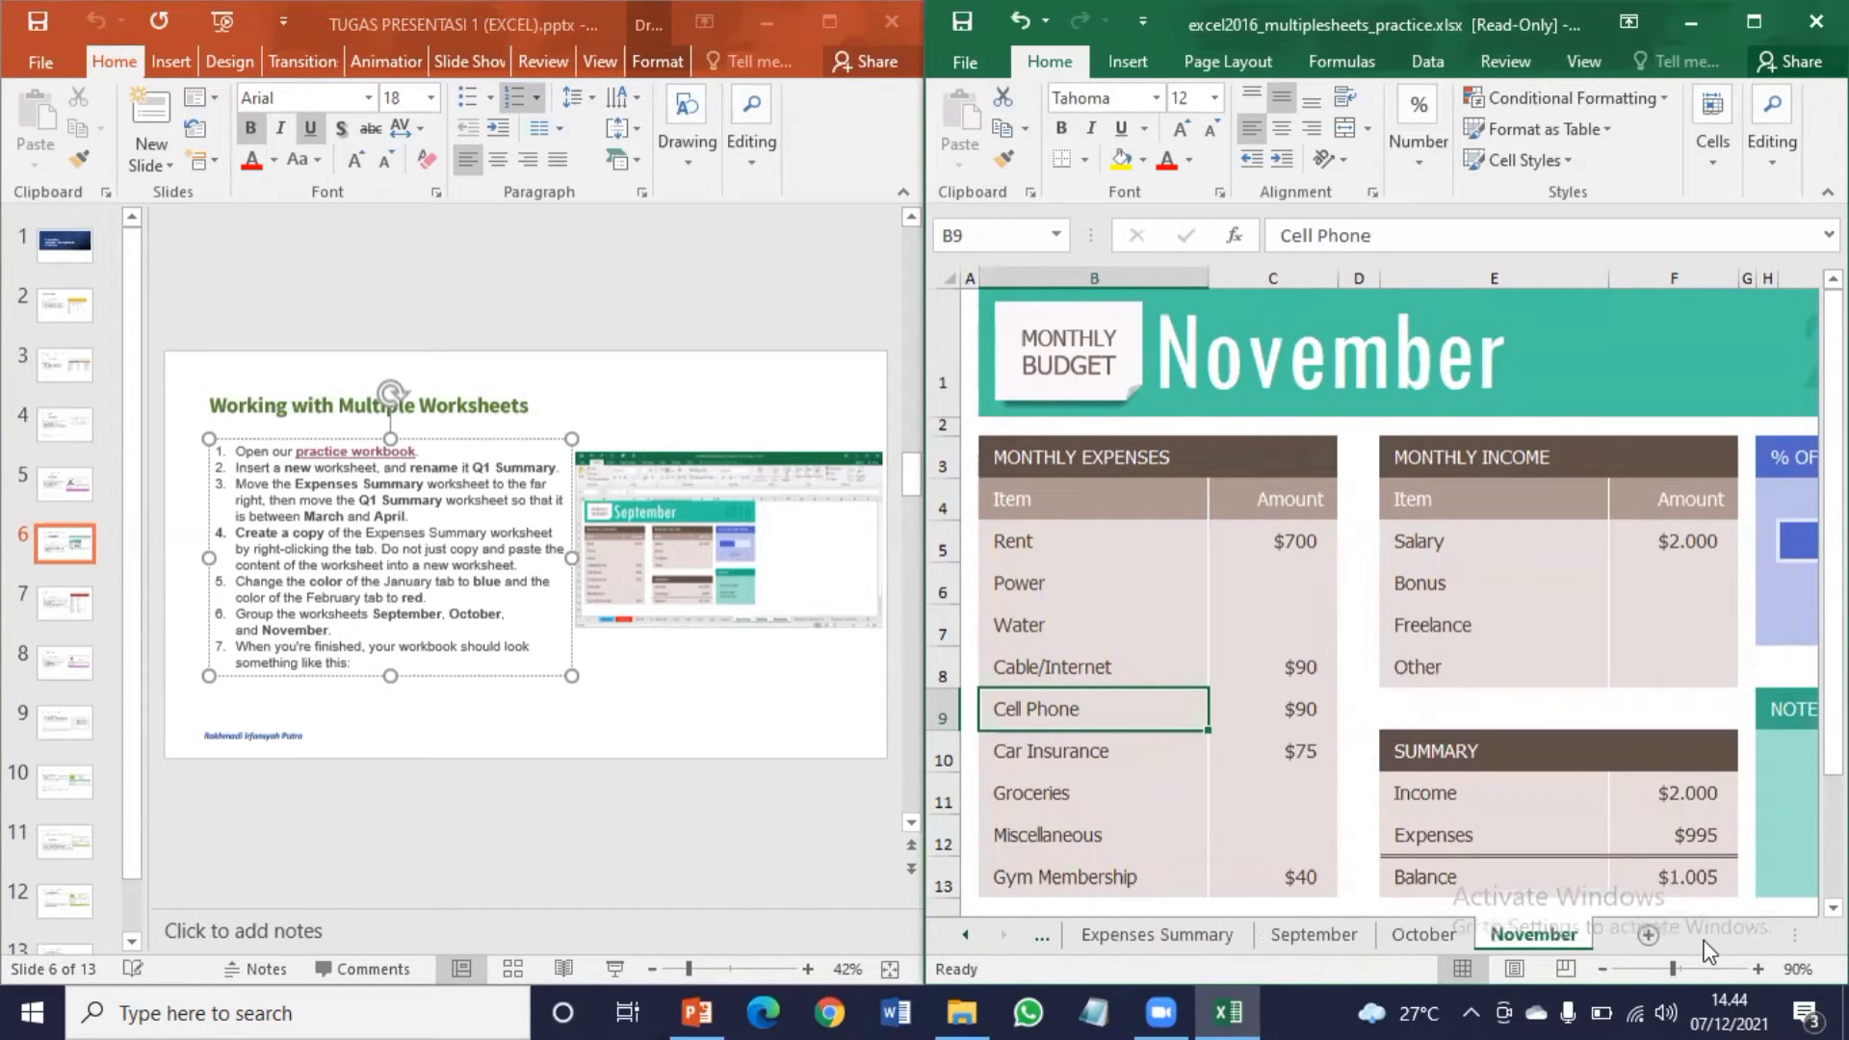
ctrl+click(1339, 930)
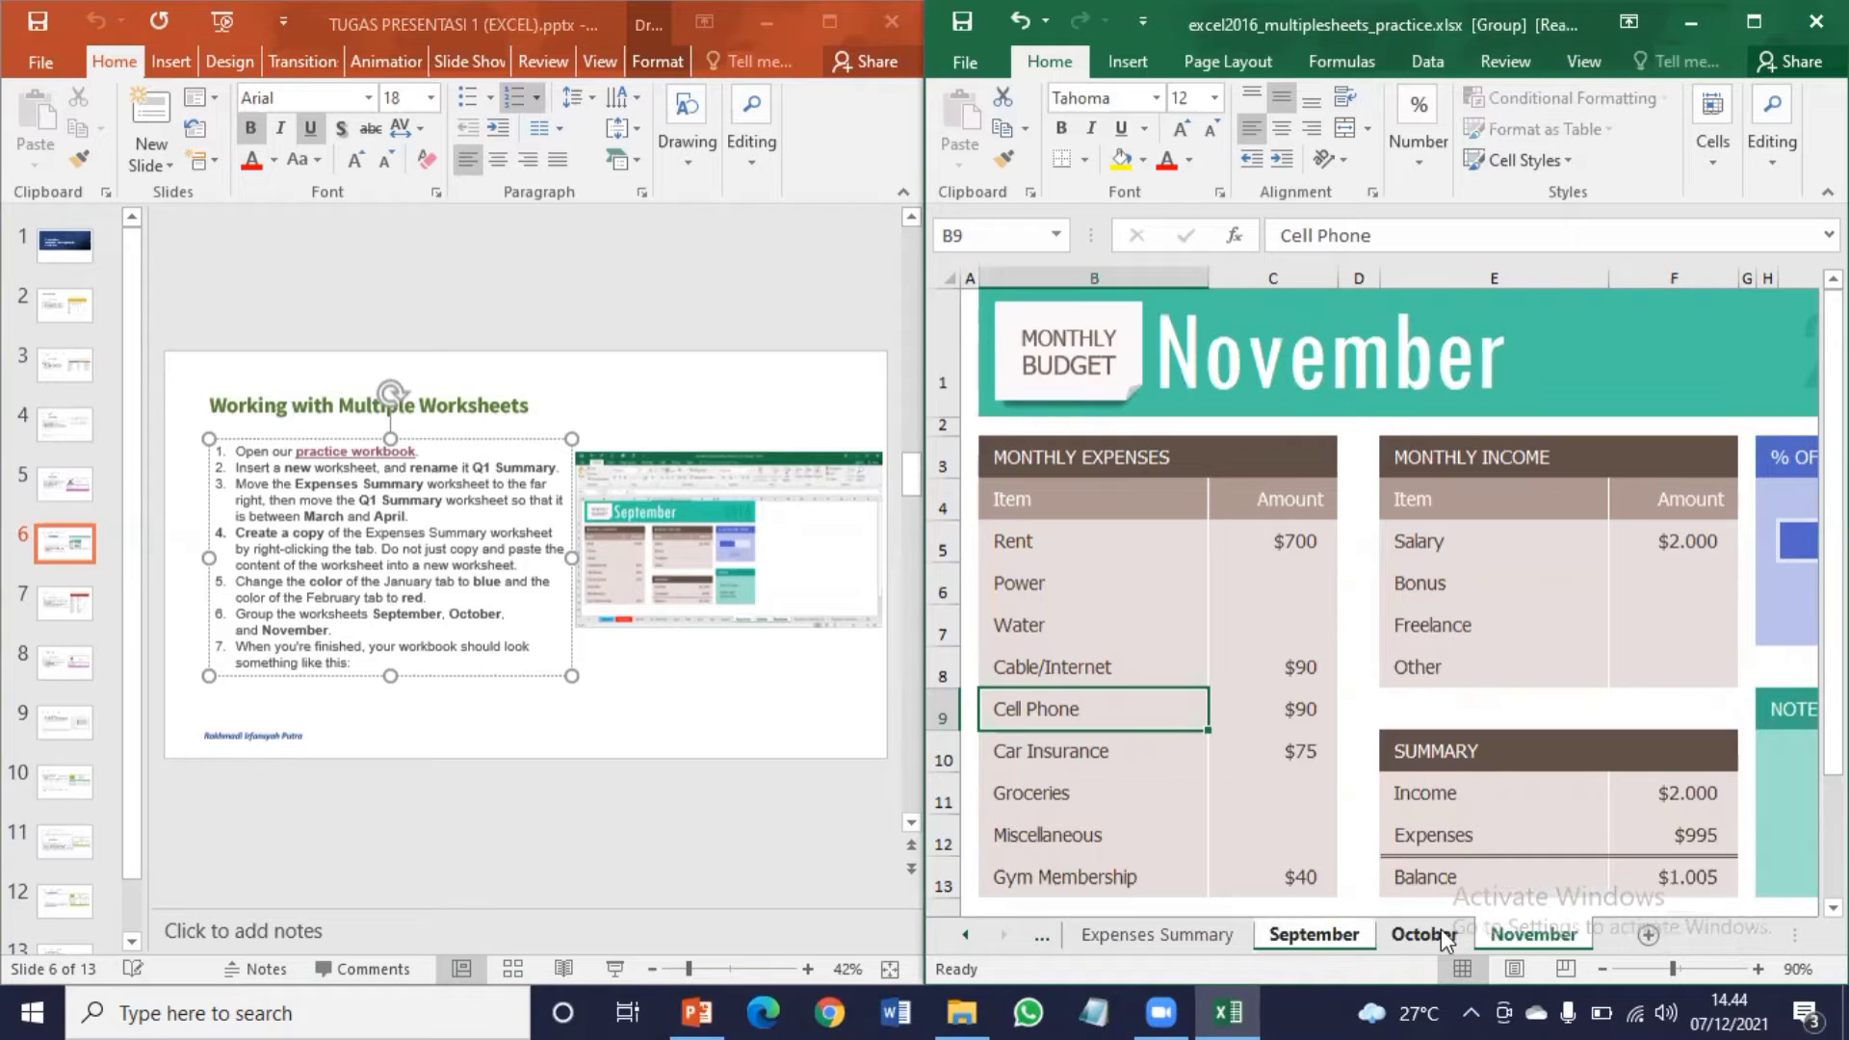
ctrl+click(1441, 931)
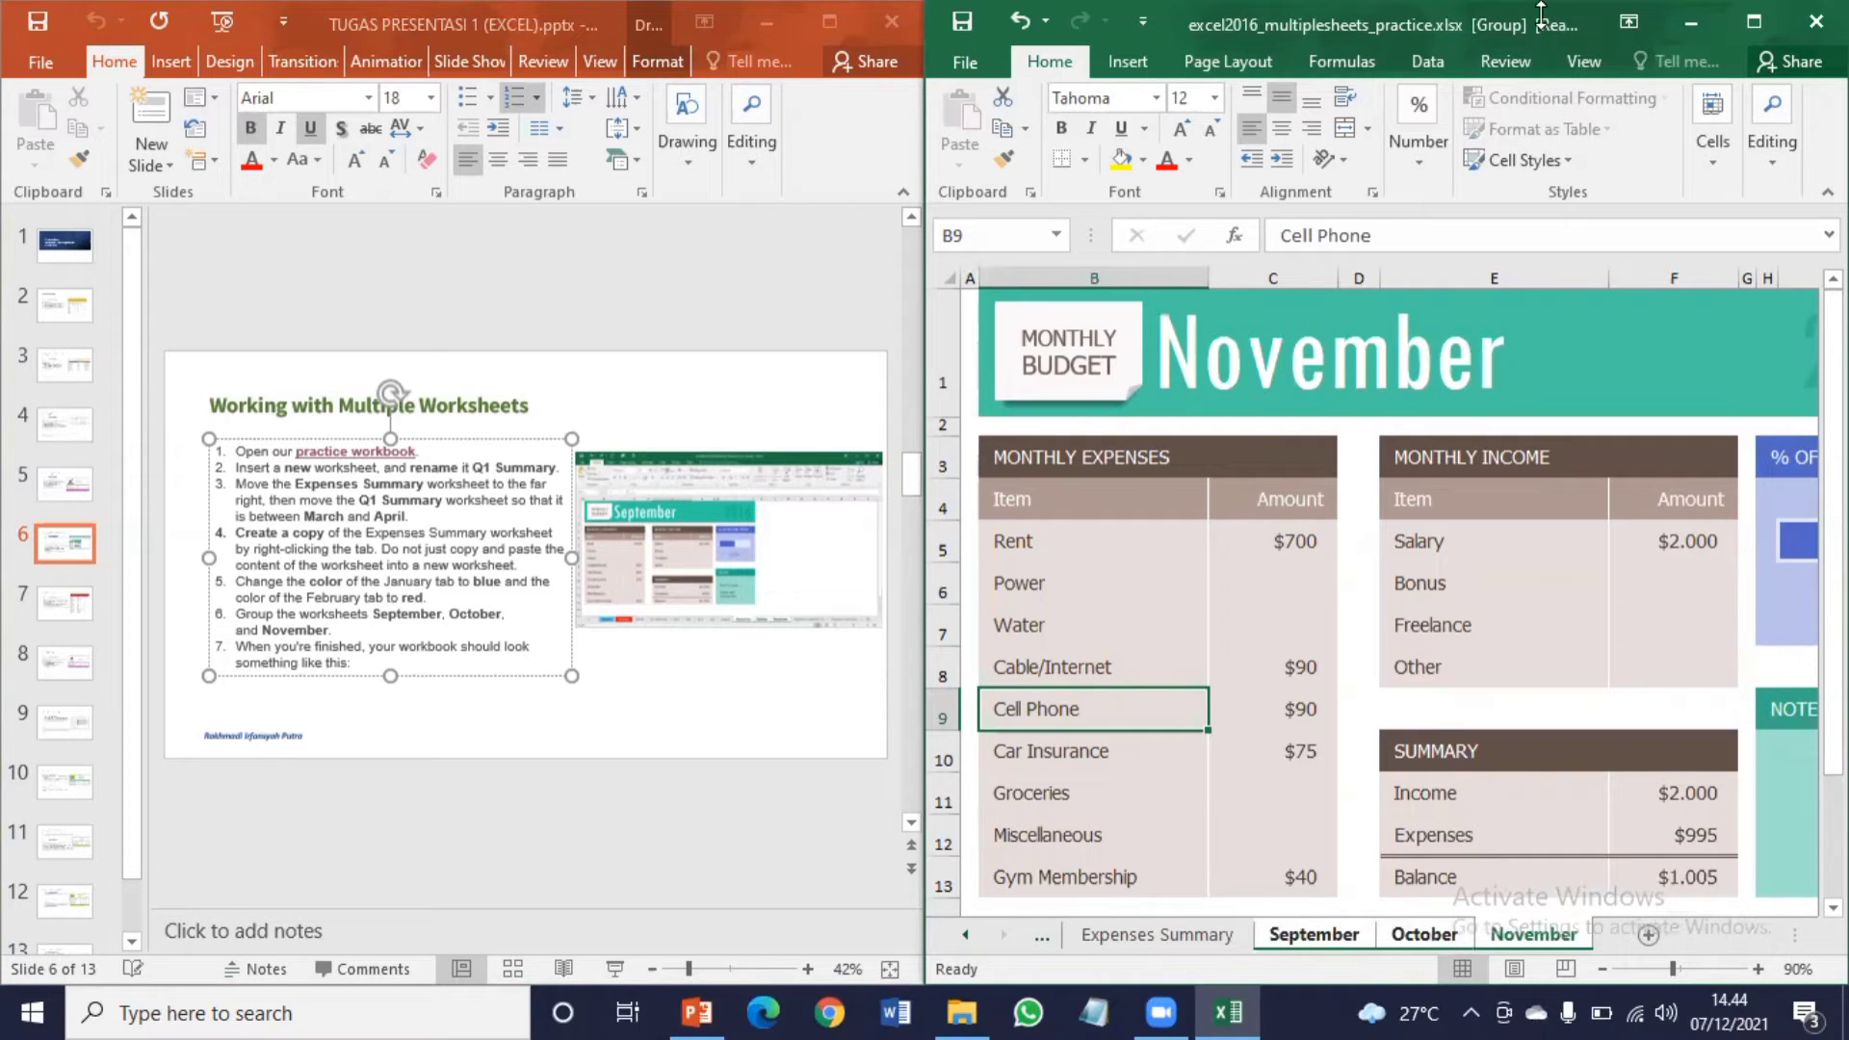
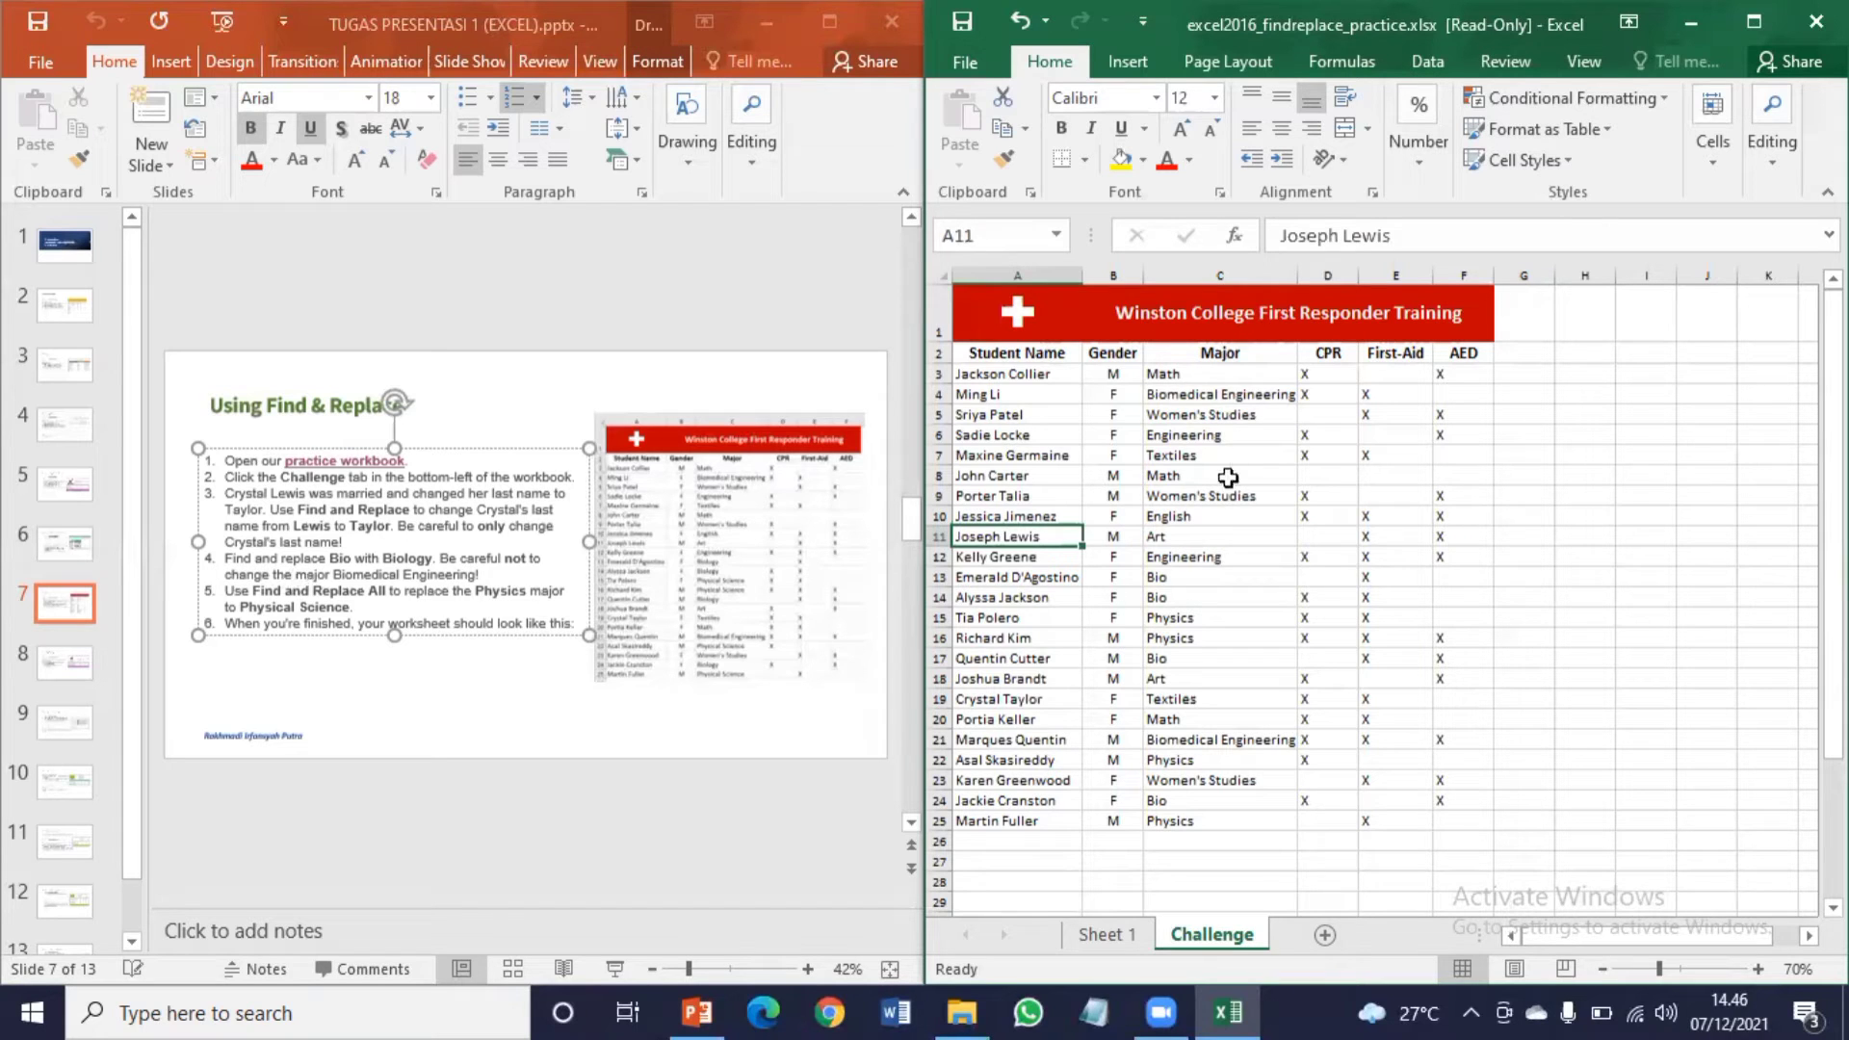
Step: Set up Find and Replace on the Challenge worksheet to find Bio and replace it with Biology
click(1775, 154)
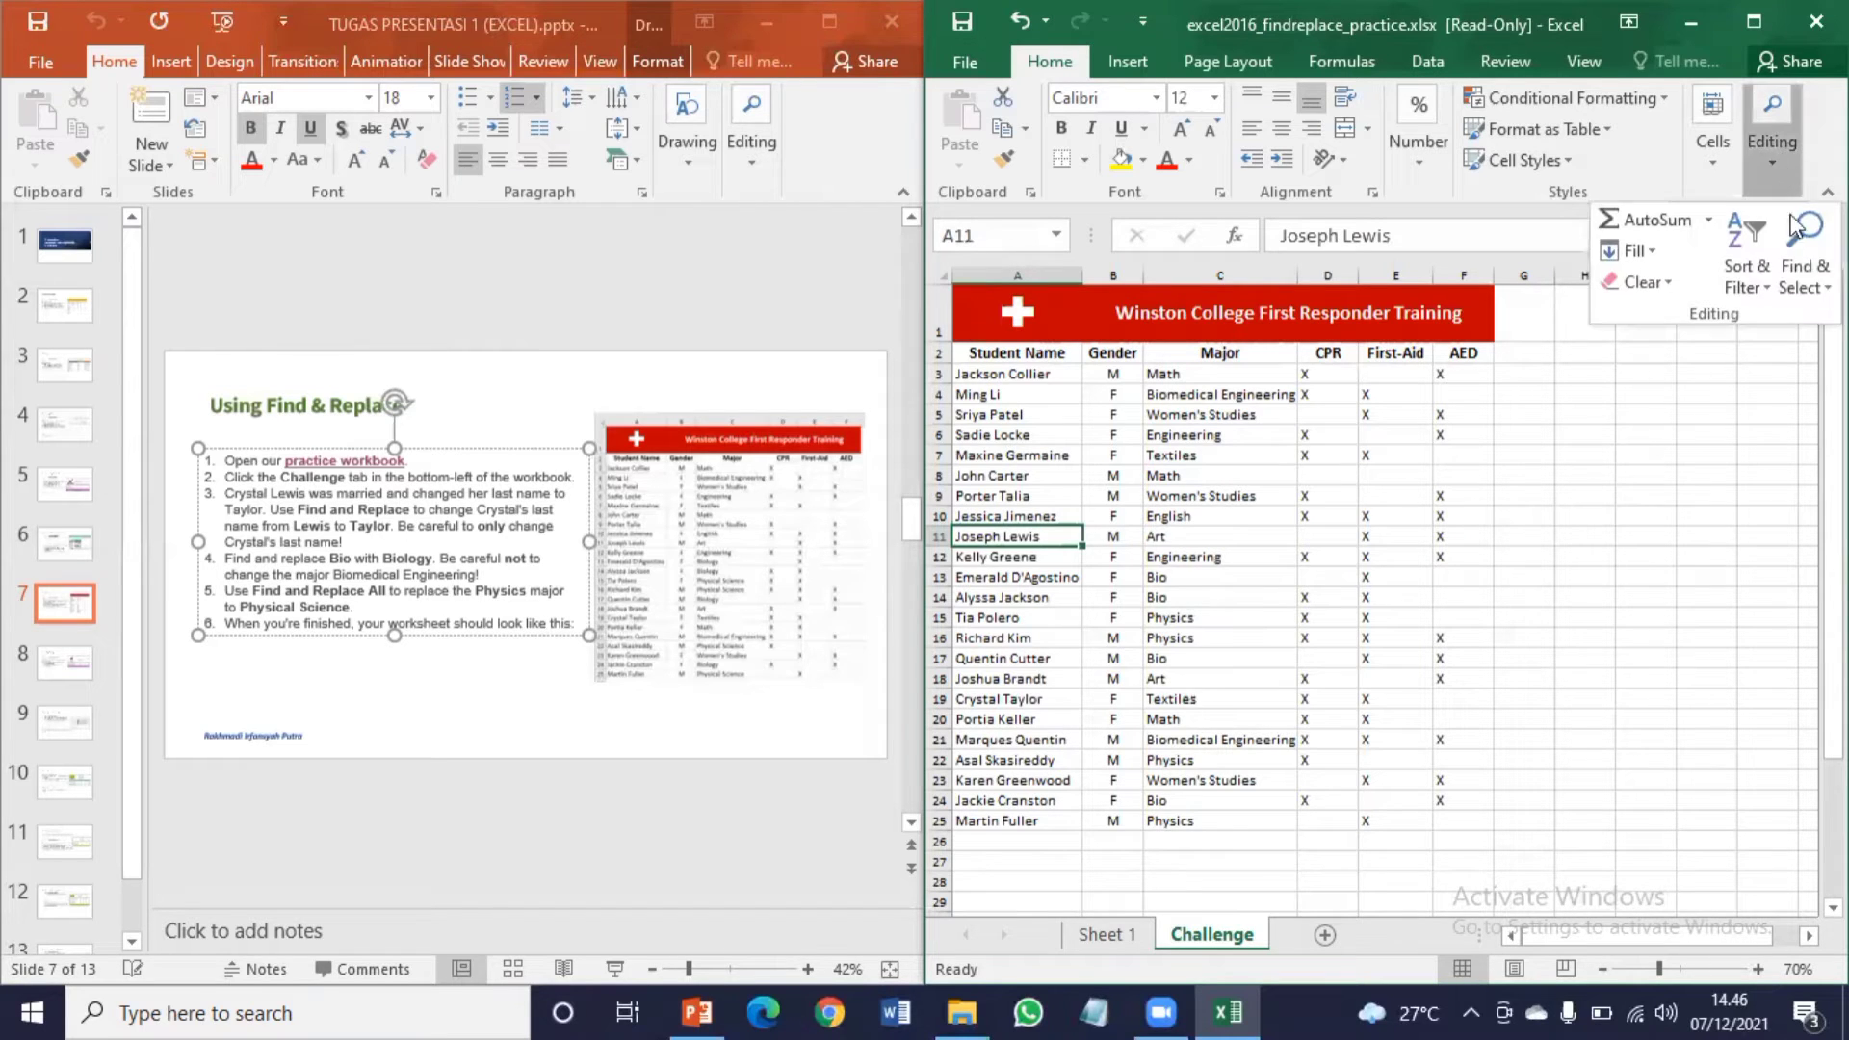
click(1793, 258)
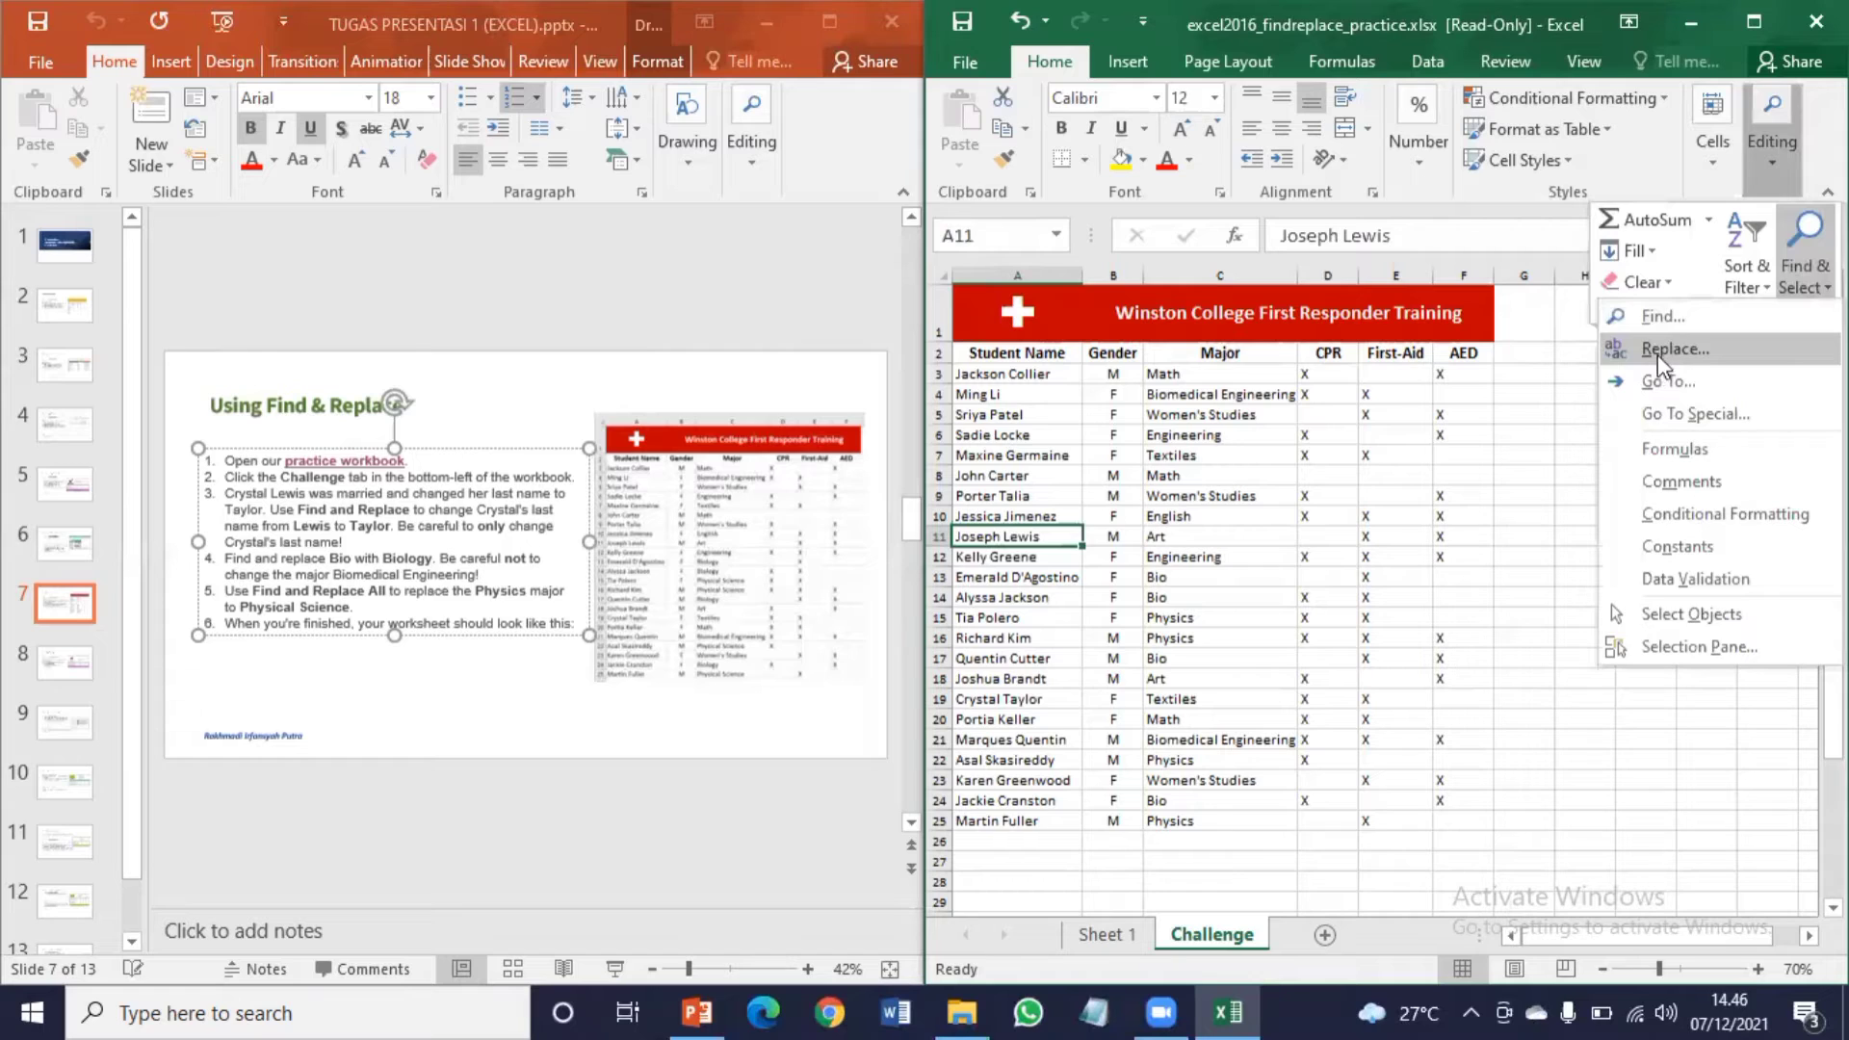
click(1656, 364)
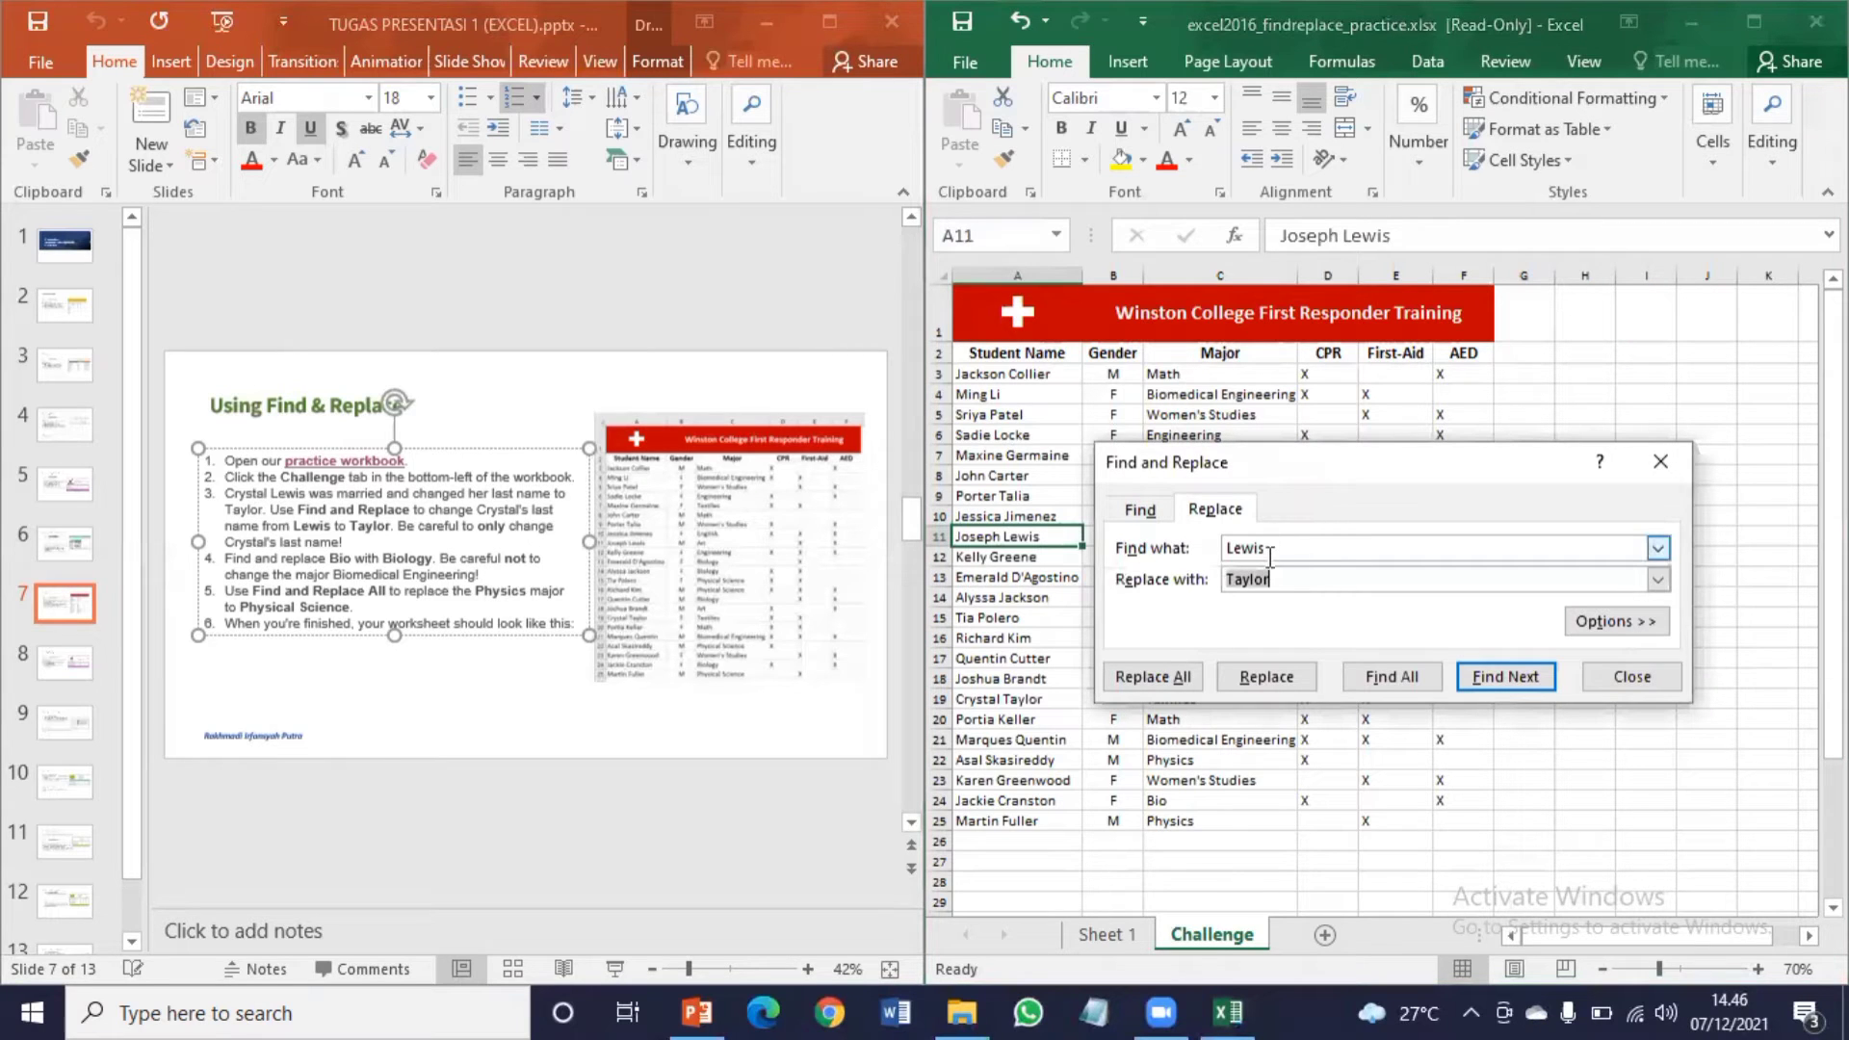
click(1271, 549)
key(BackSpace)
key(BackSpace)
key(BackSpace)
key(BackSpace)
key(BackSpace)
text(Bio)
click(1272, 583)
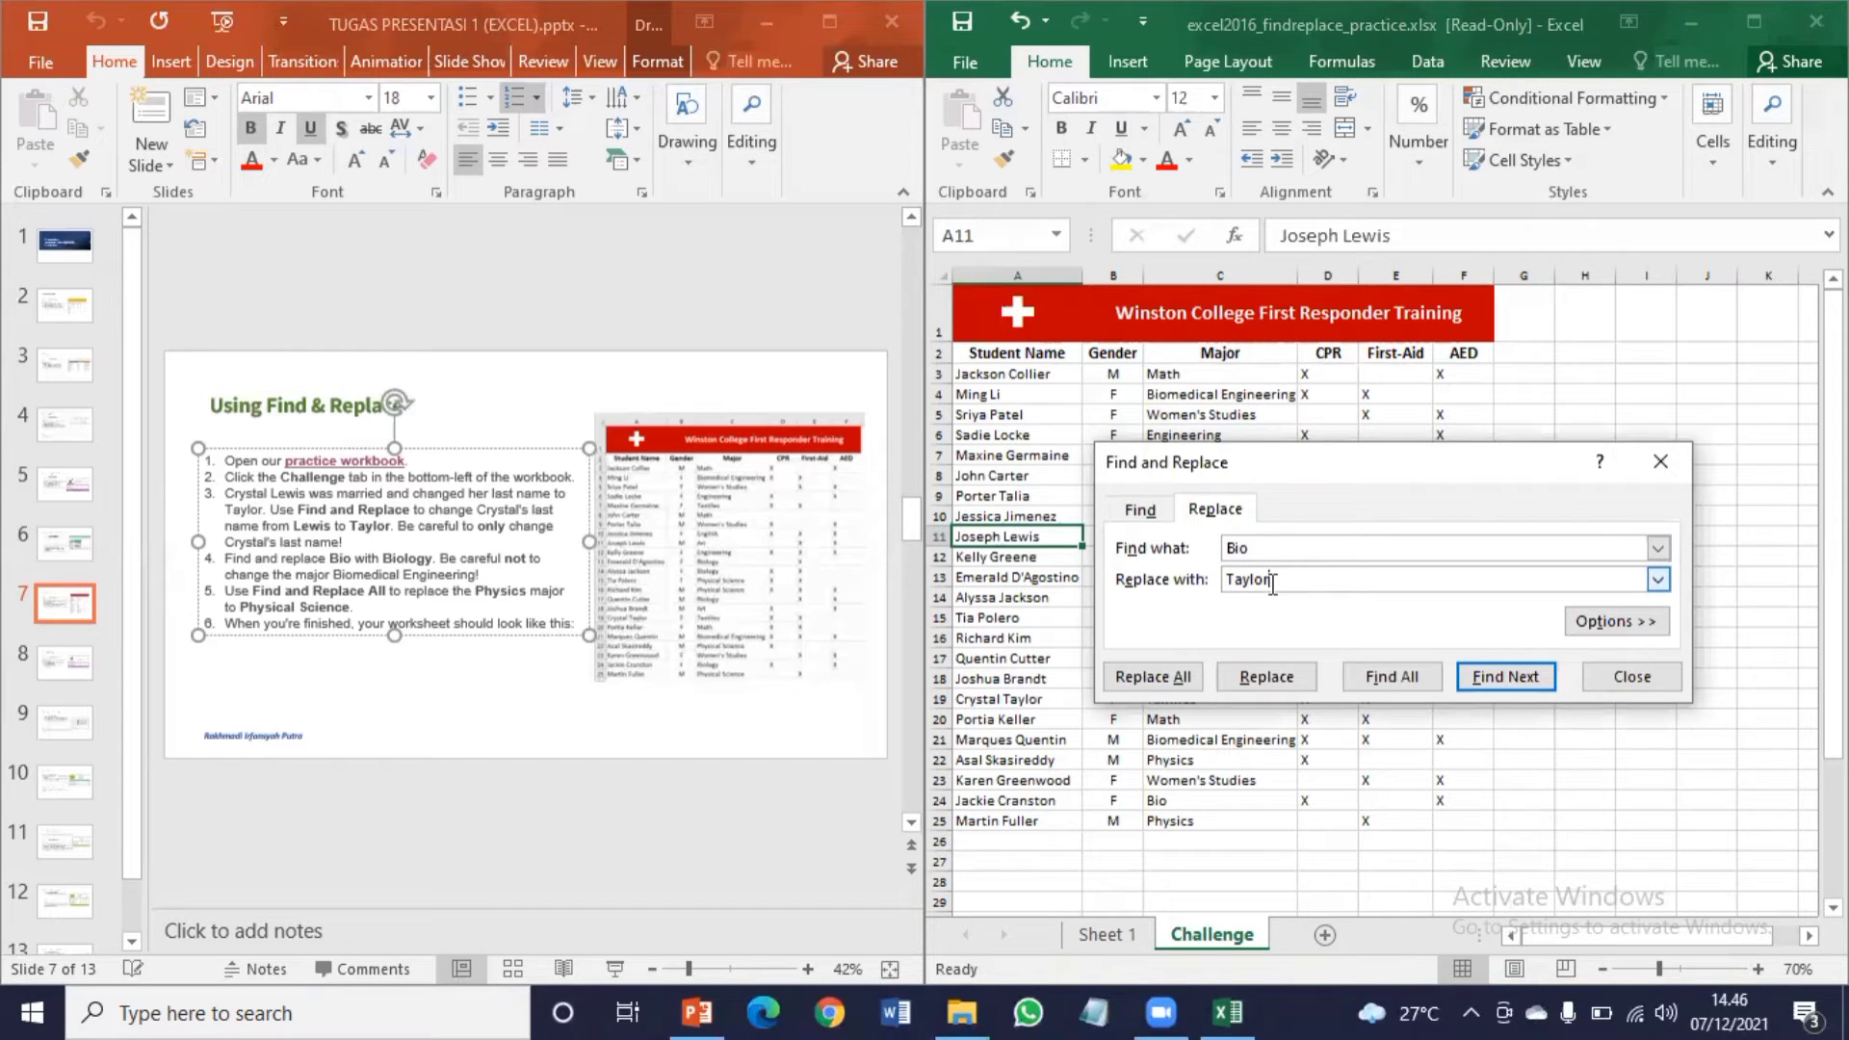
key(BackSpace)
key(BackSpace)
key(BackSpace)
key(BackSpace)
key(BackSpace)
text(Biology)
Step: Replace each standalone Bio major in column C with Biology one at a time, skipping the Biomedical Engineering entries
click(1498, 674)
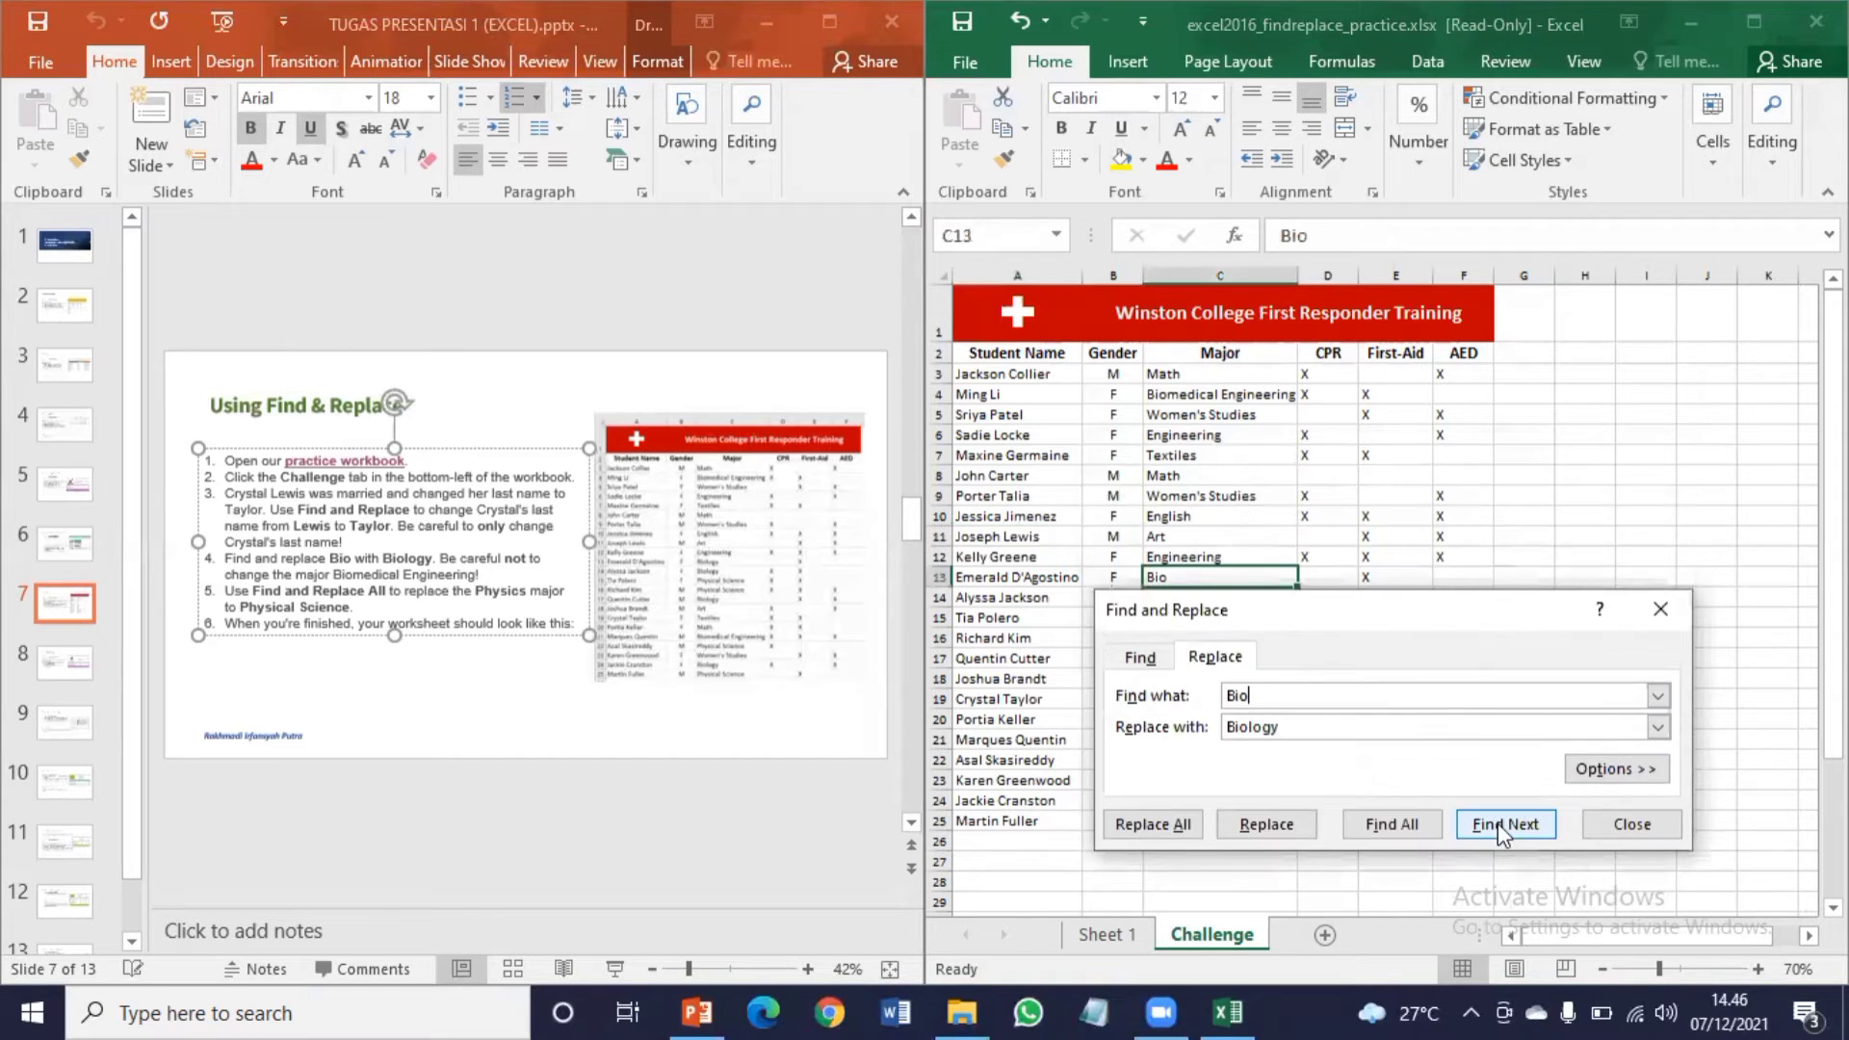
click(1262, 824)
click(1242, 847)
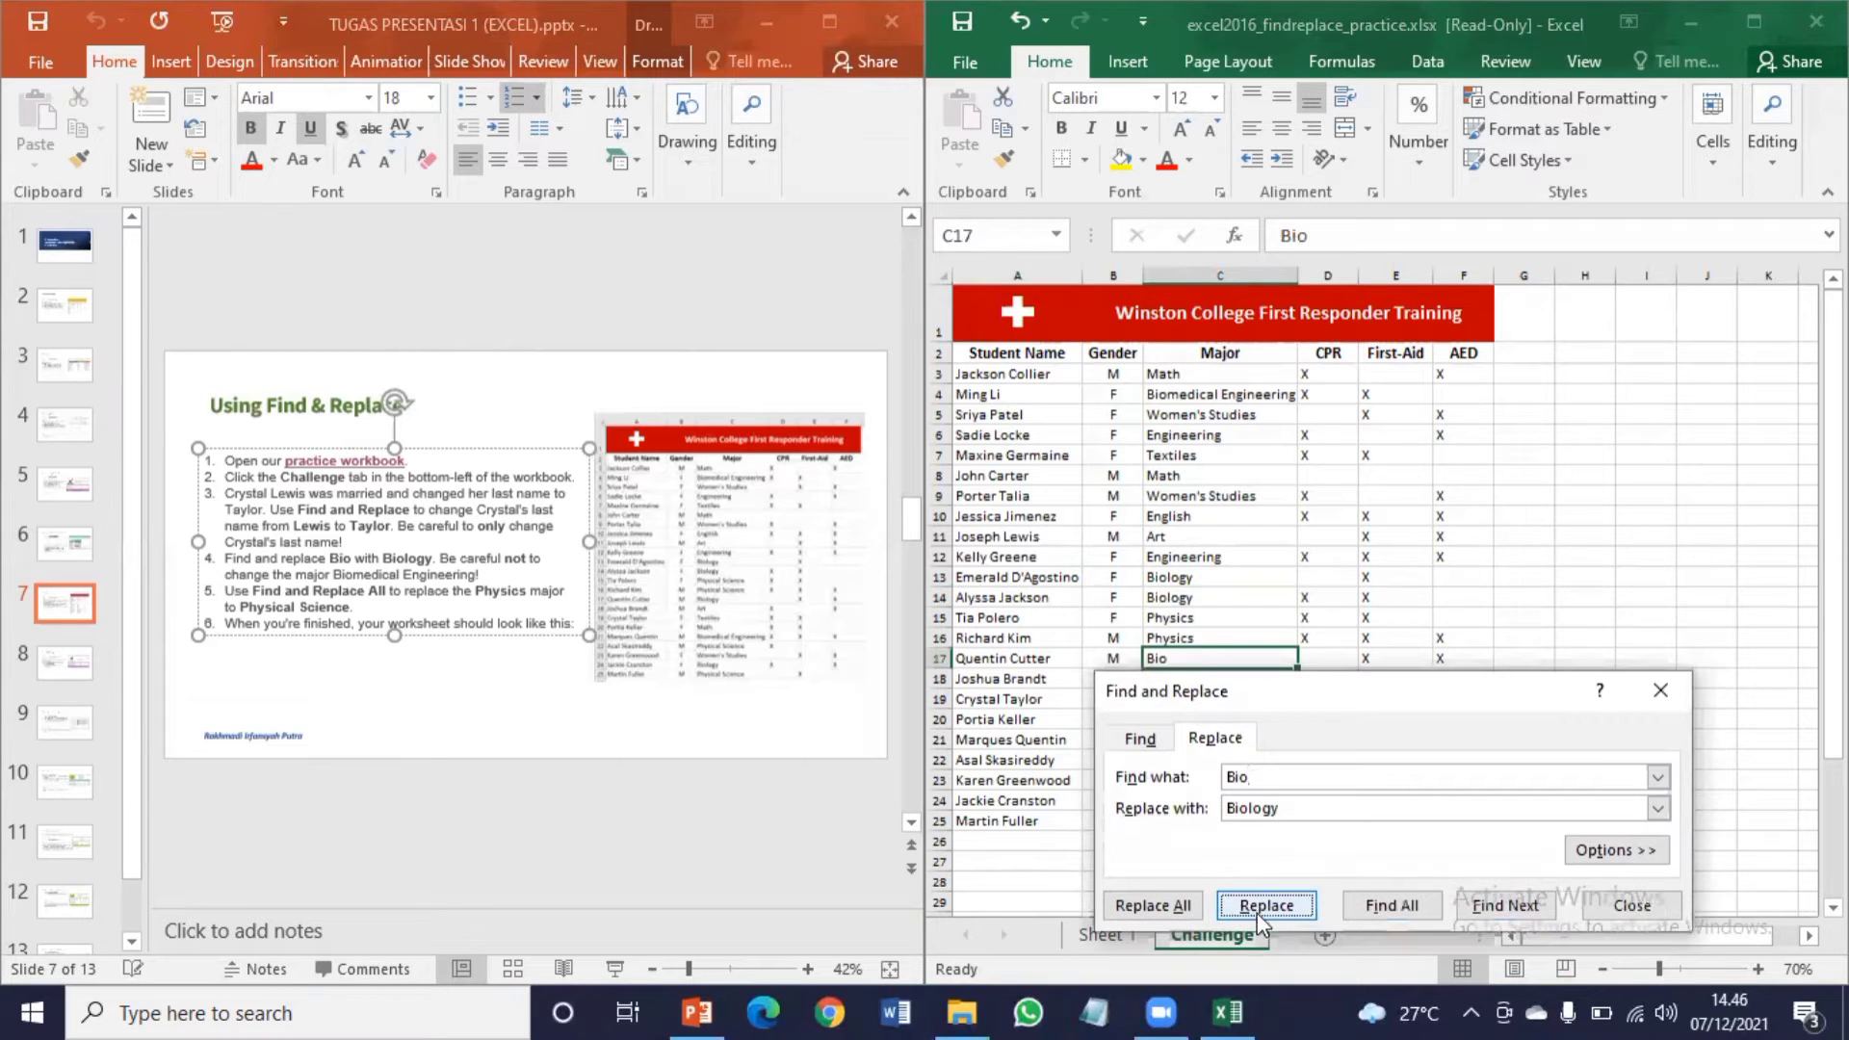
click(1257, 909)
click(1498, 689)
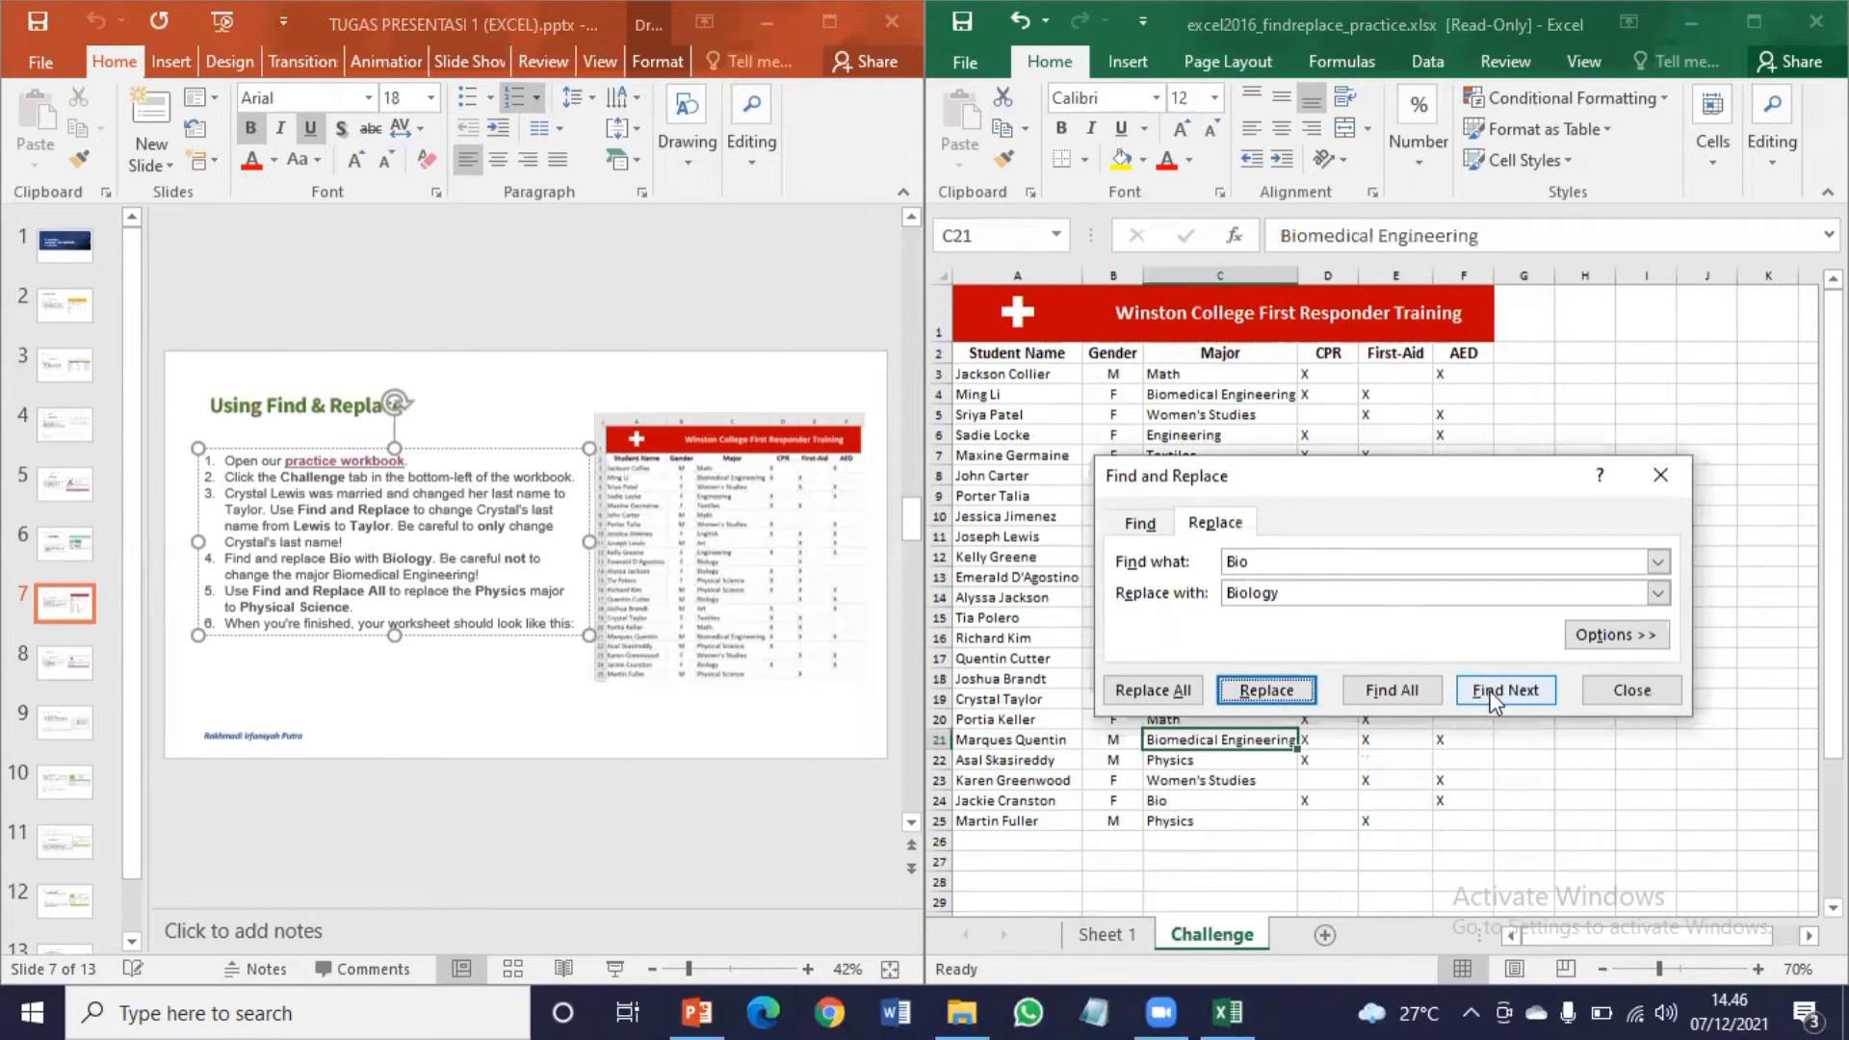
click(1253, 691)
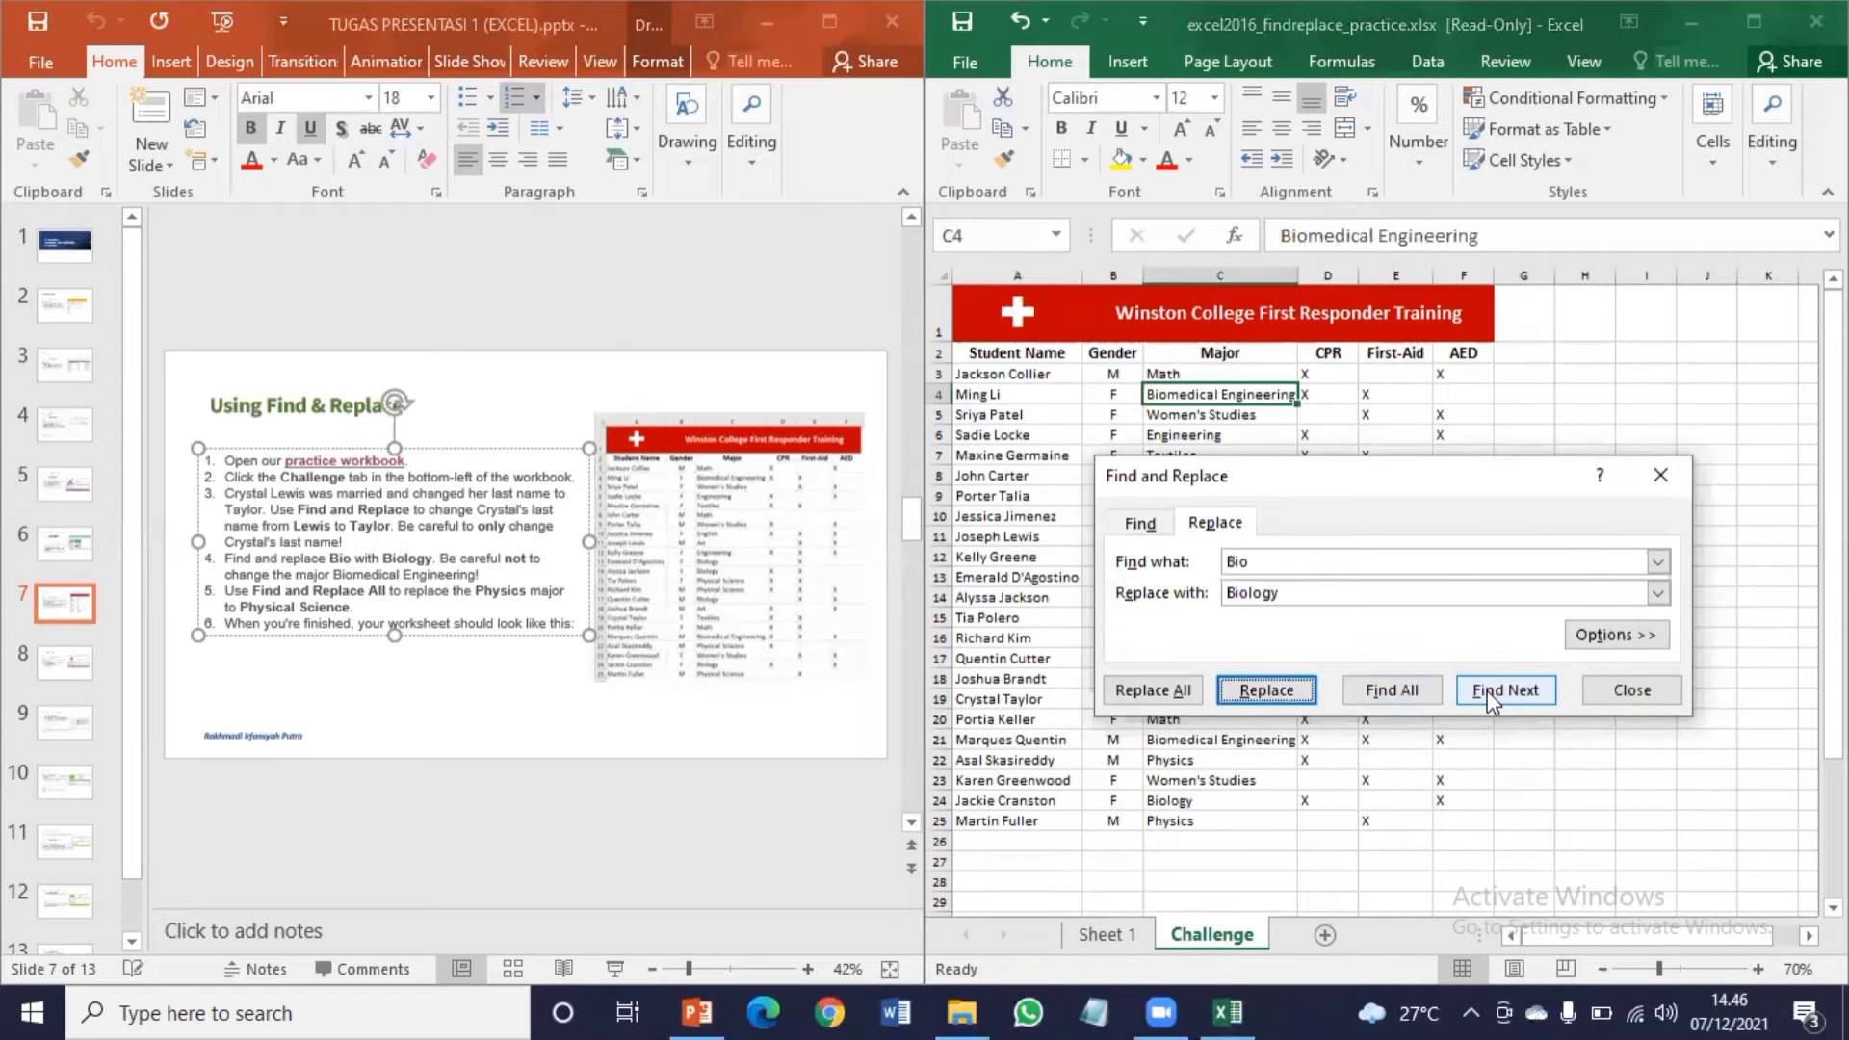
Step: Step through the remaining matches for Bio to check the majors, and close Find and Replace
click(1487, 690)
click(1498, 846)
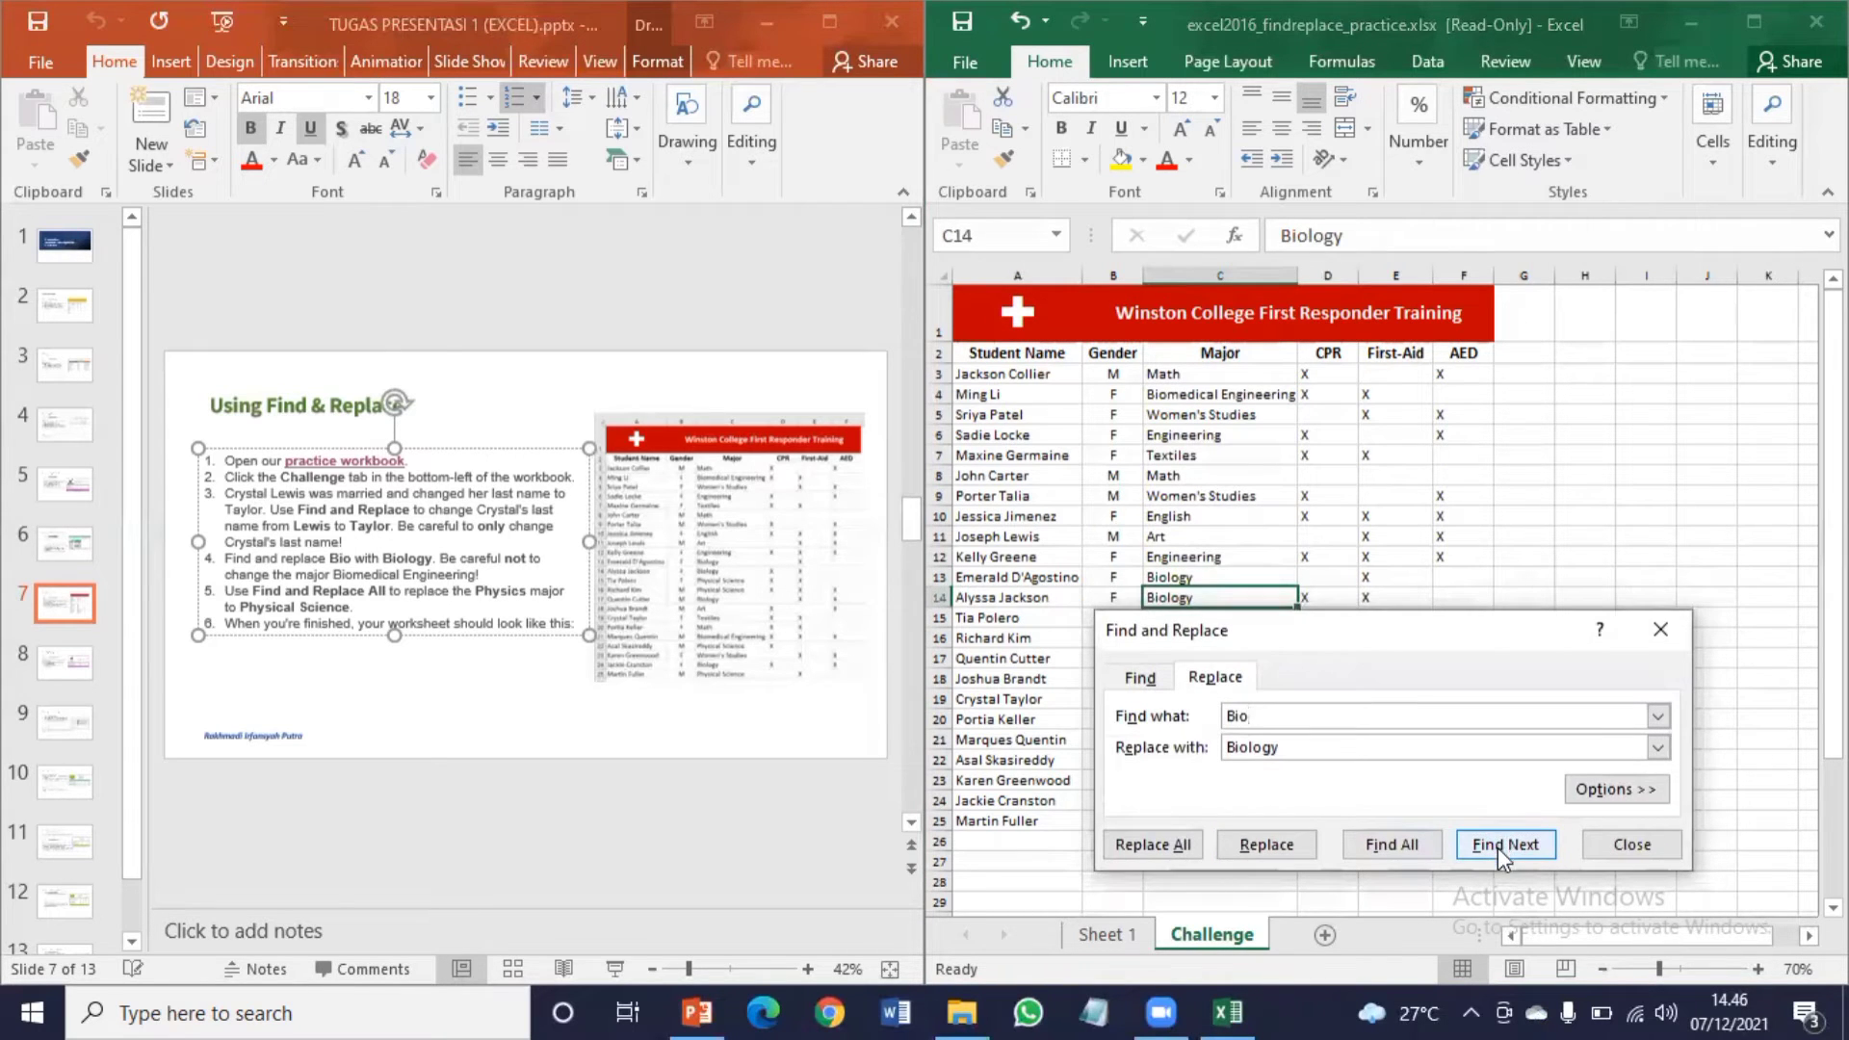
click(1498, 847)
click(1498, 907)
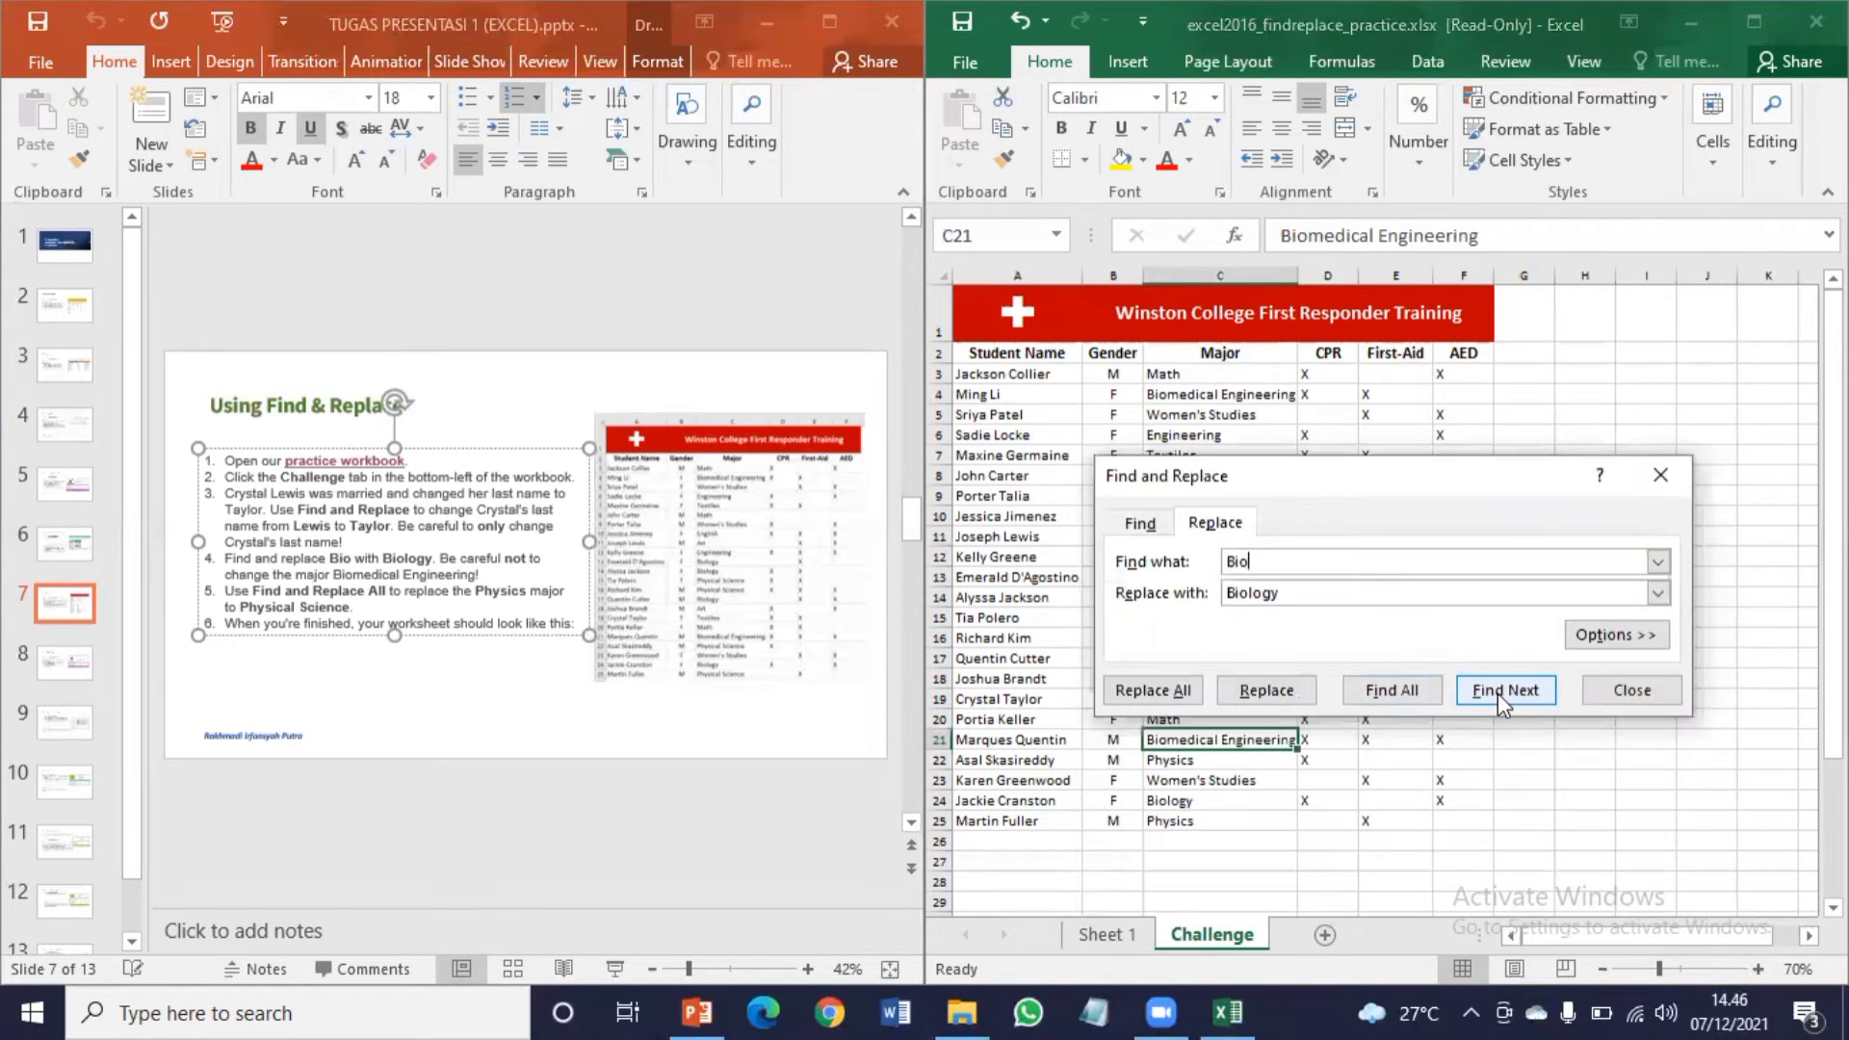
click(1648, 493)
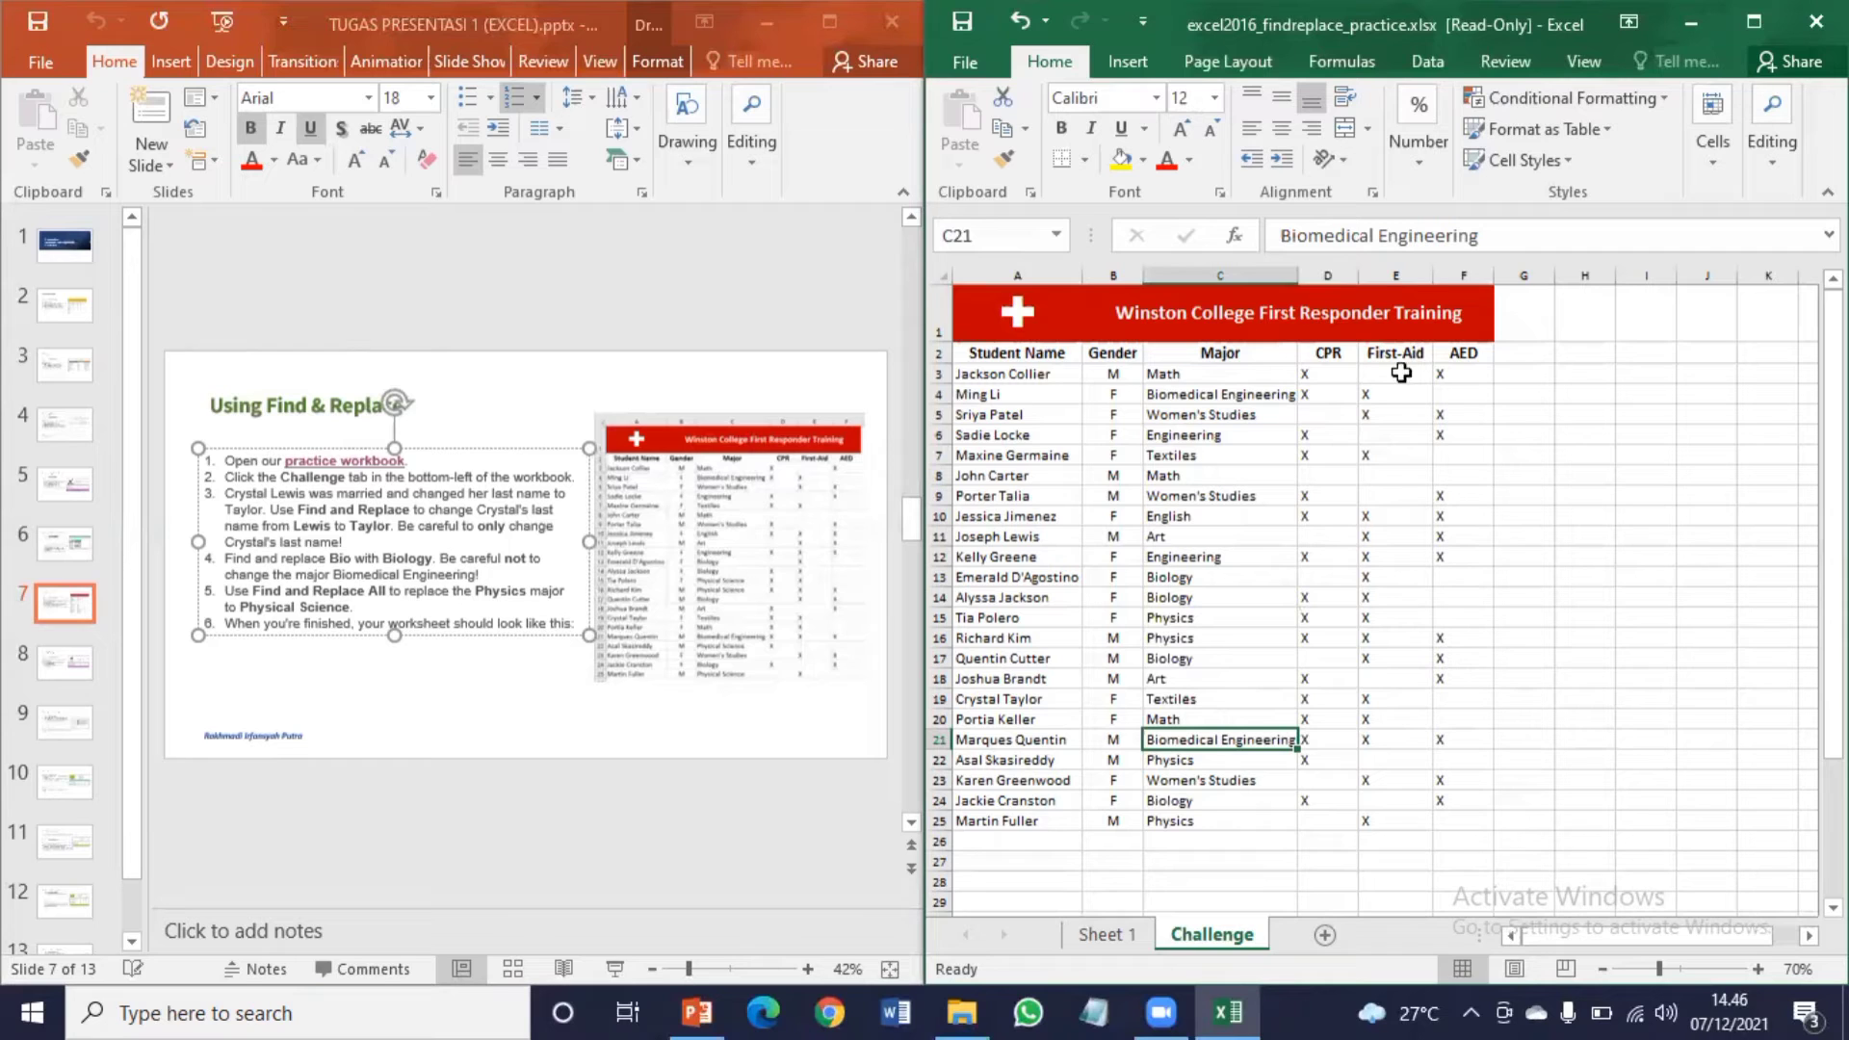
Step: Set up Find and Replace on the Challenge worksheet to find Physics and replace it with Physical Science
click(1781, 170)
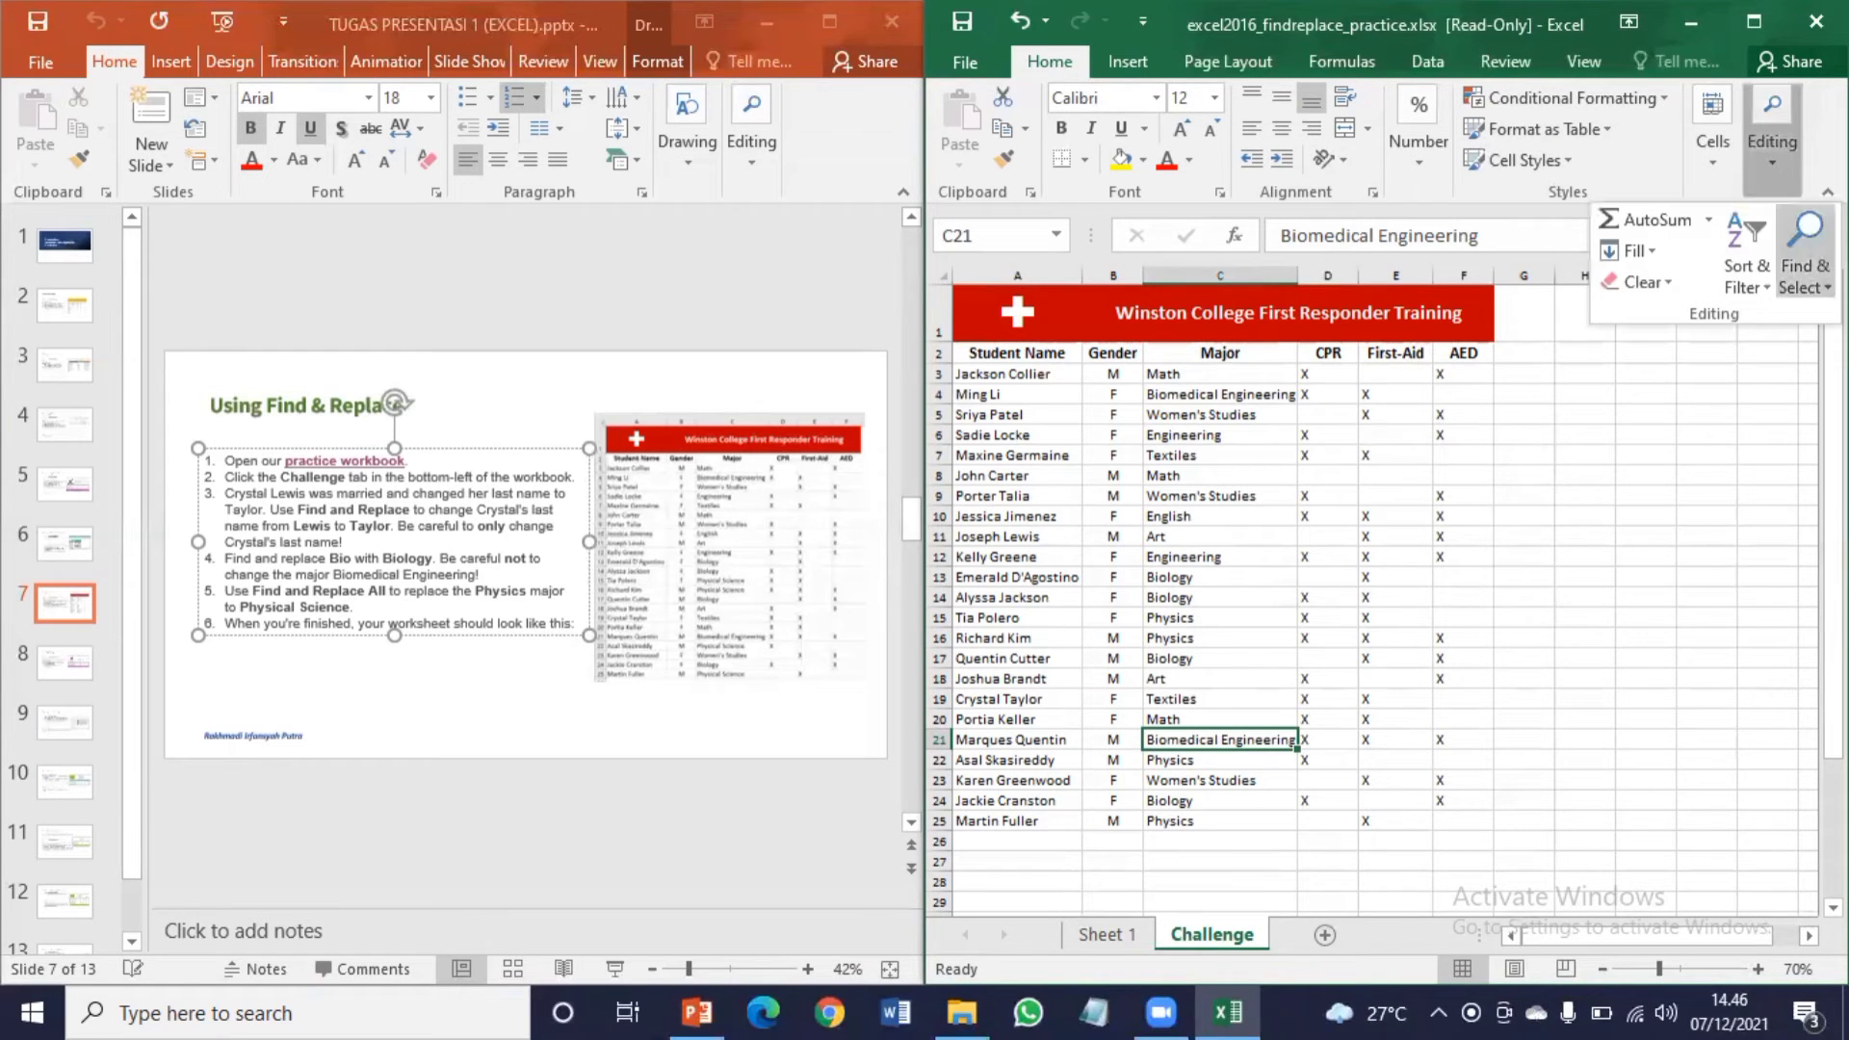
click(1805, 248)
click(1652, 349)
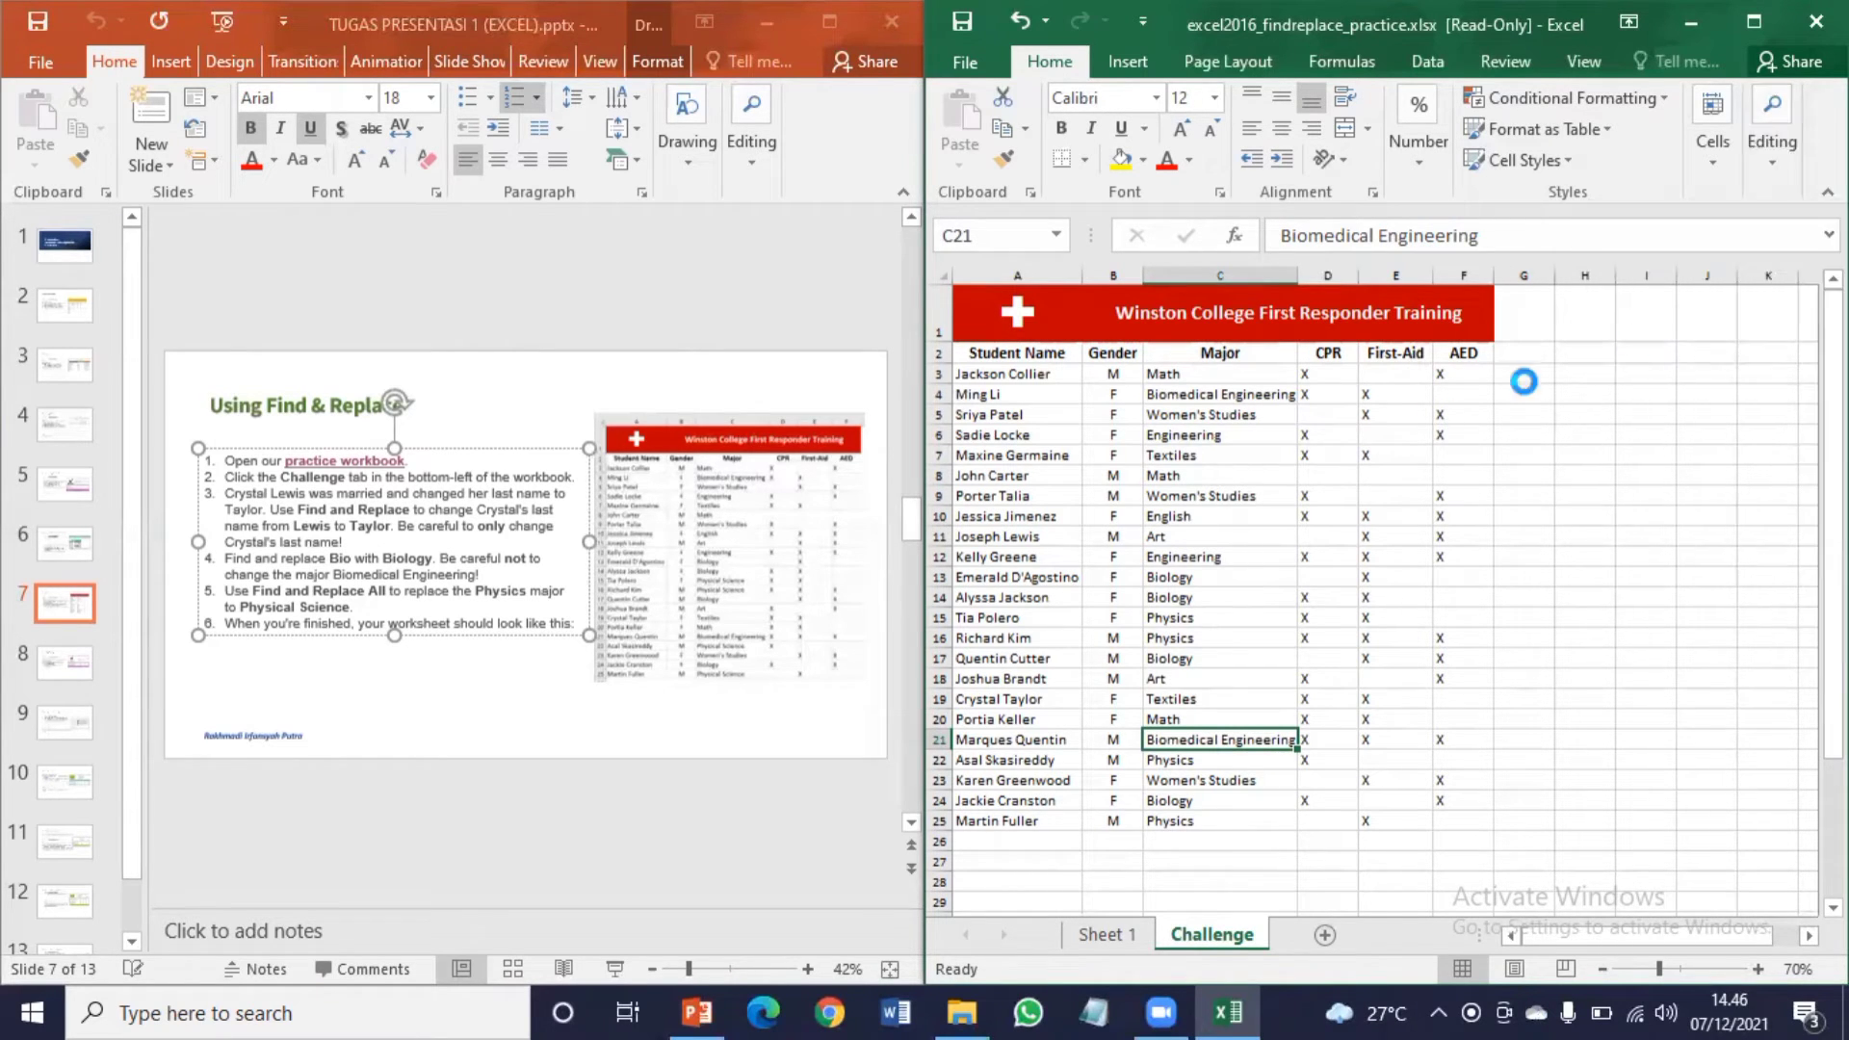
click(1256, 603)
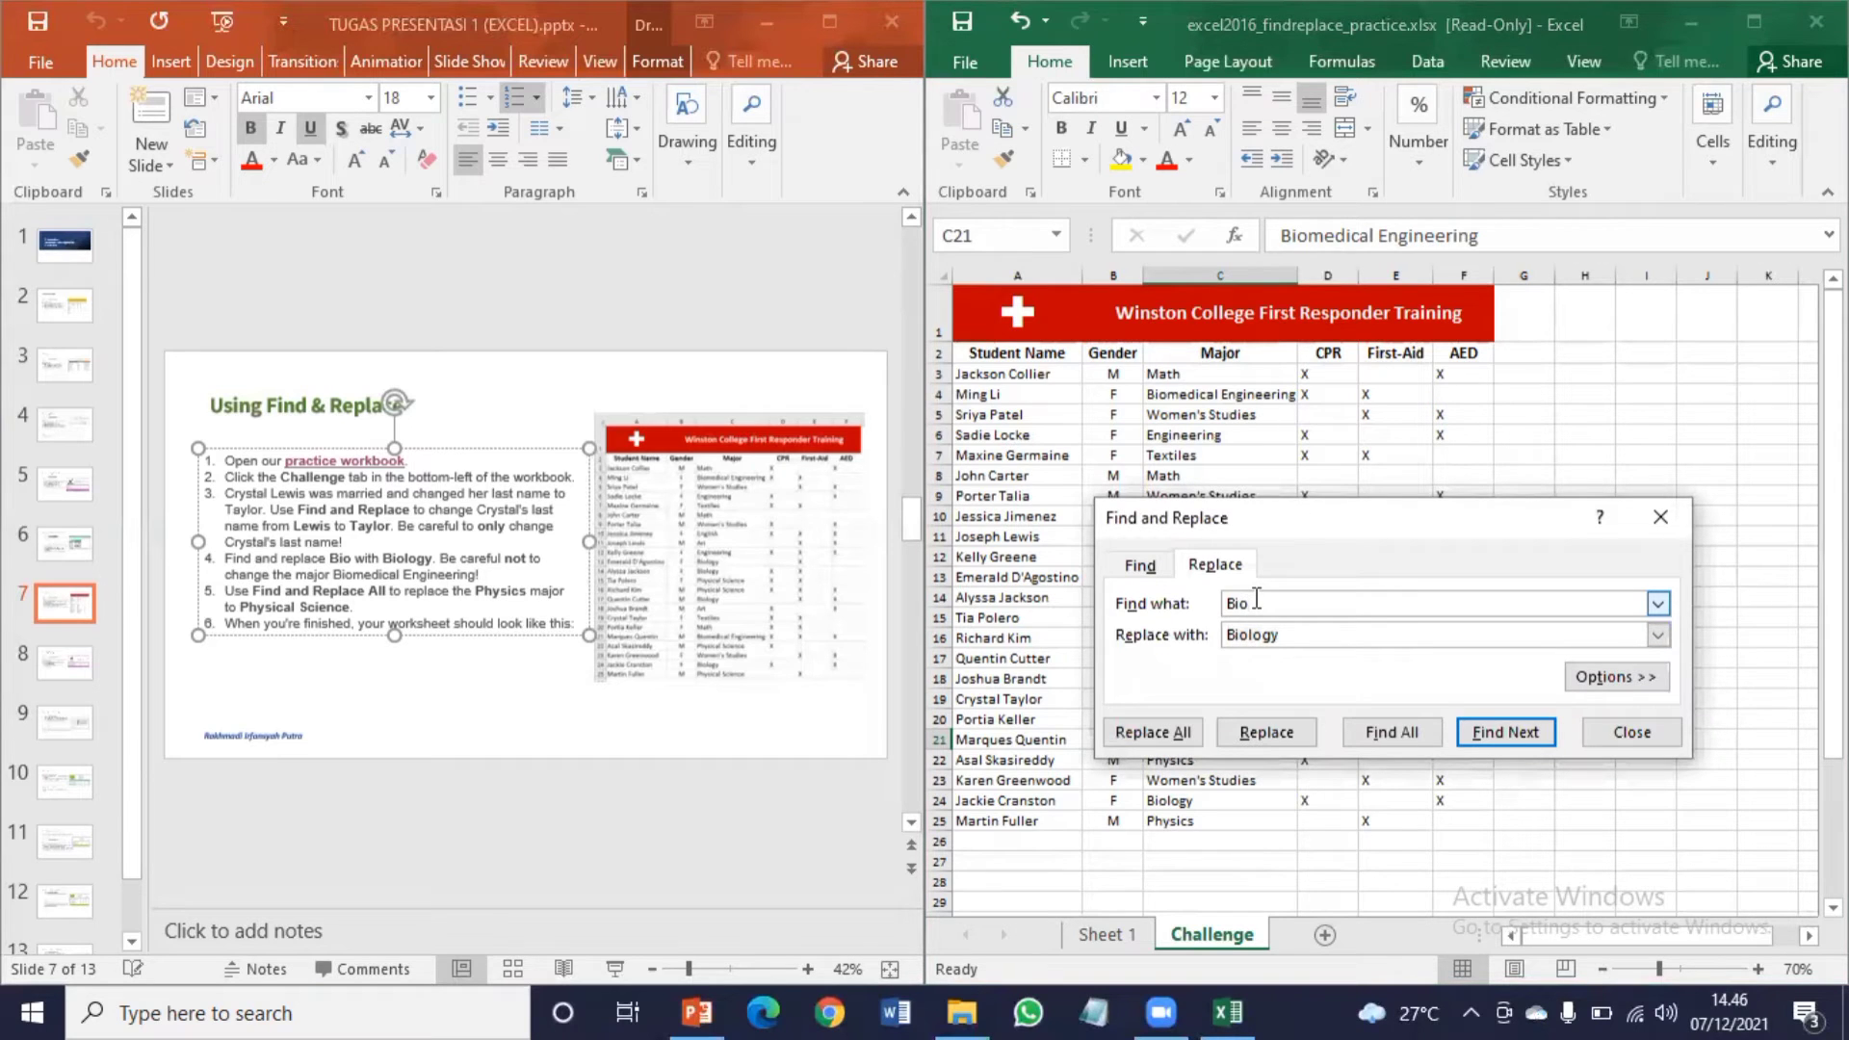
key(BackSpace)
key(BackSpace)
key(BackSpace)
text(Physics)
click(1328, 634)
text(Biolog)
key(BackSpace)
key(BackSpace)
key(BackSpace)
key(BackSpace)
key(BackSpace)
key(BackSpace)
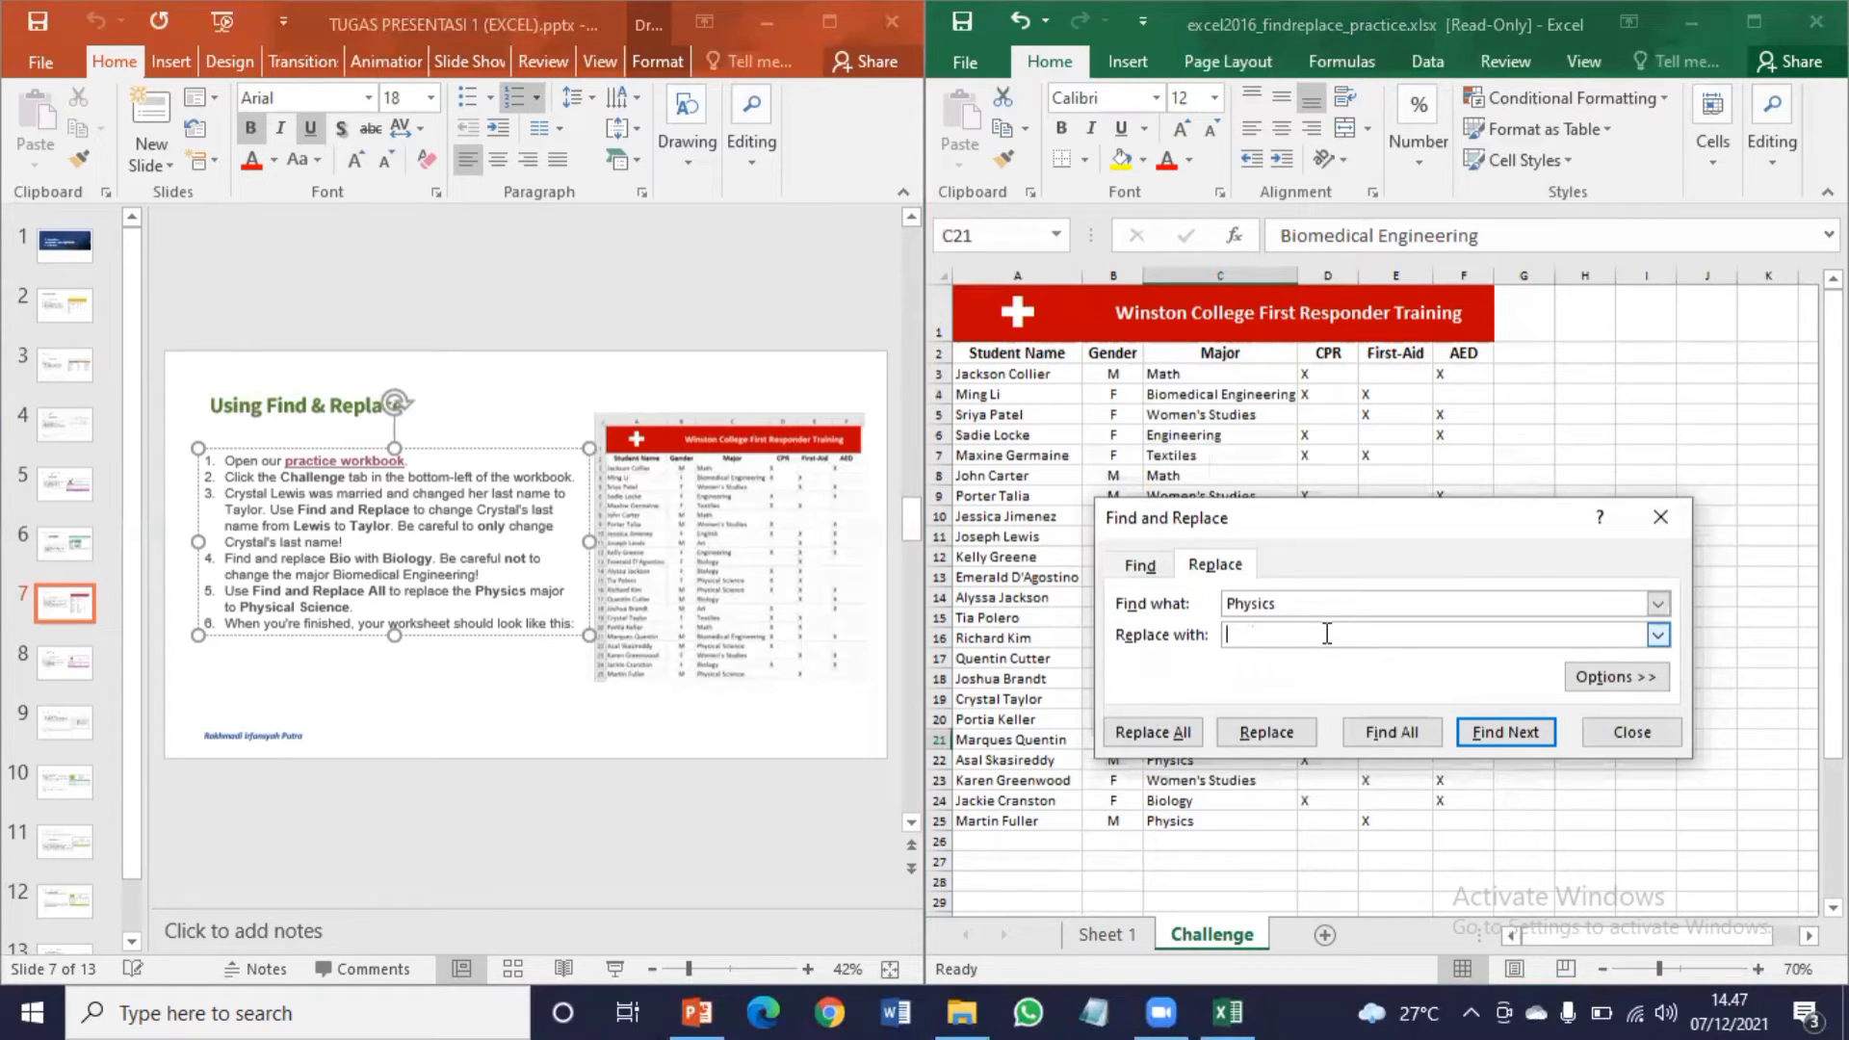
text(Physical Science)
Step: Replace all occurrences of Physics with Physical Science at once and close Find and Replace
click(1183, 732)
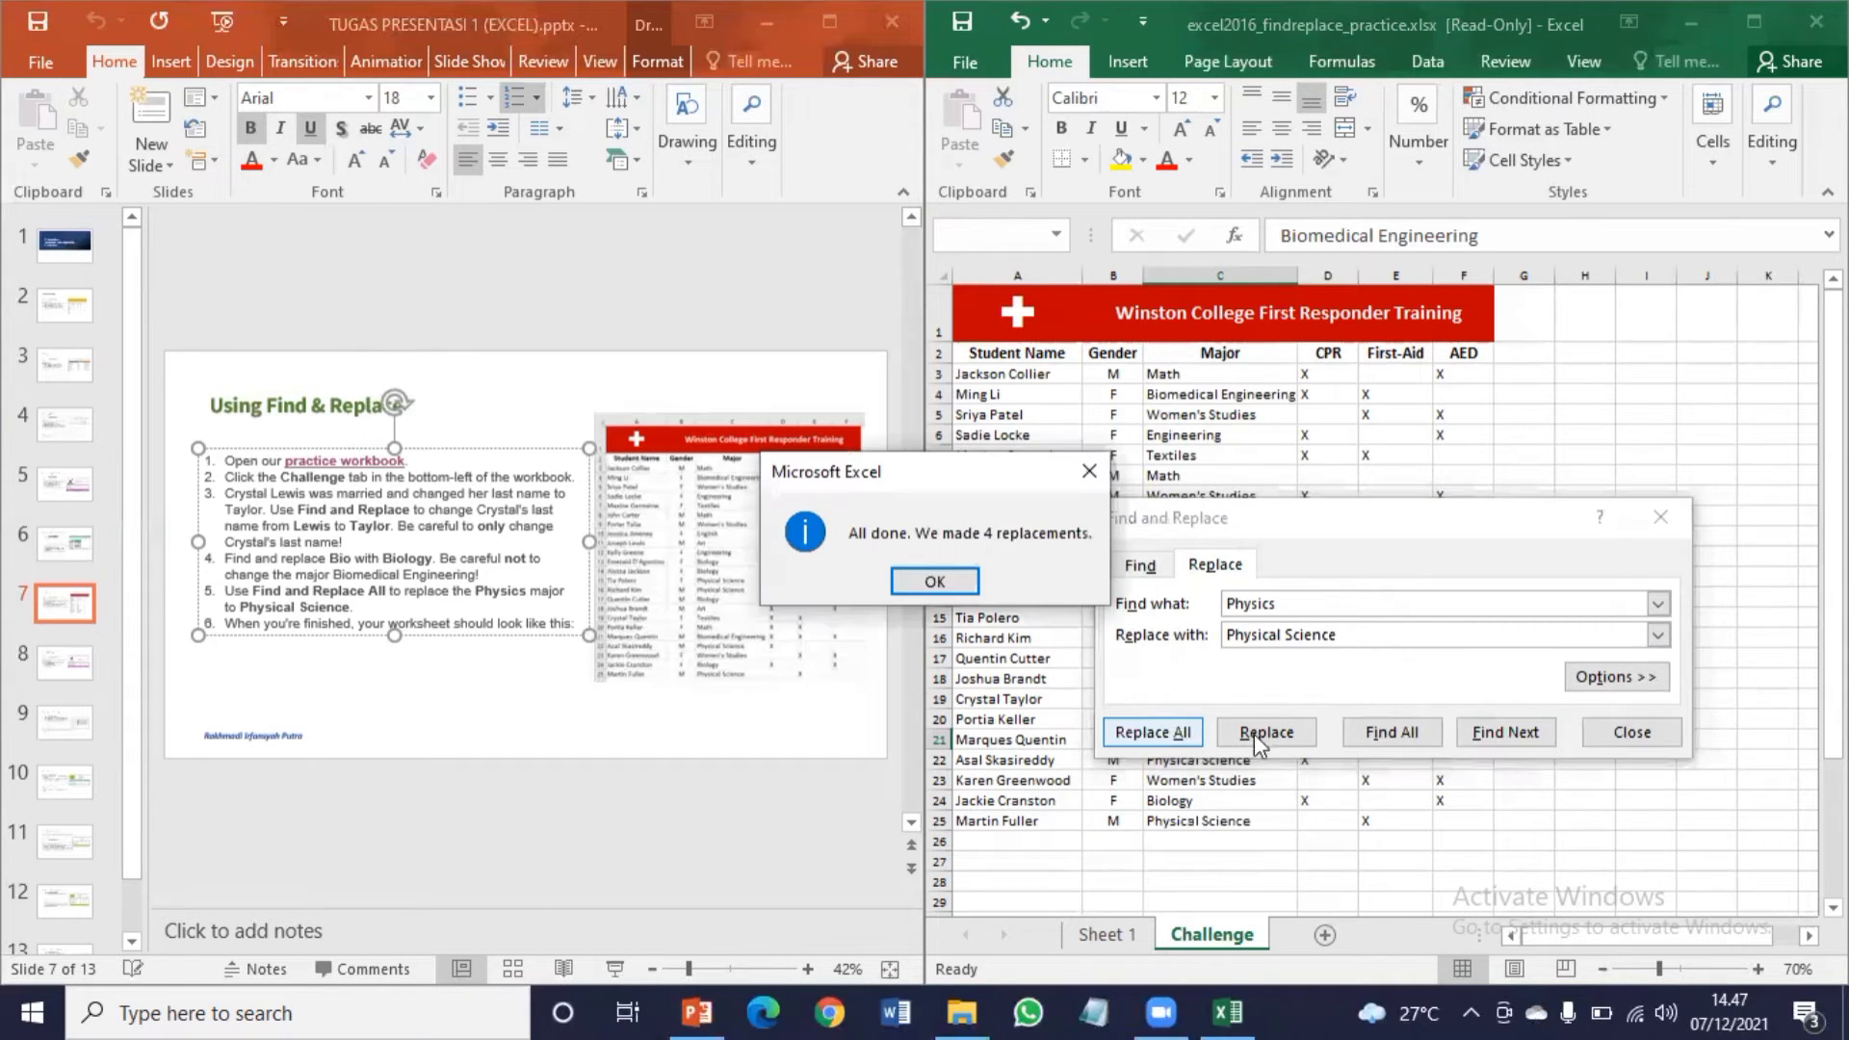
click(910, 580)
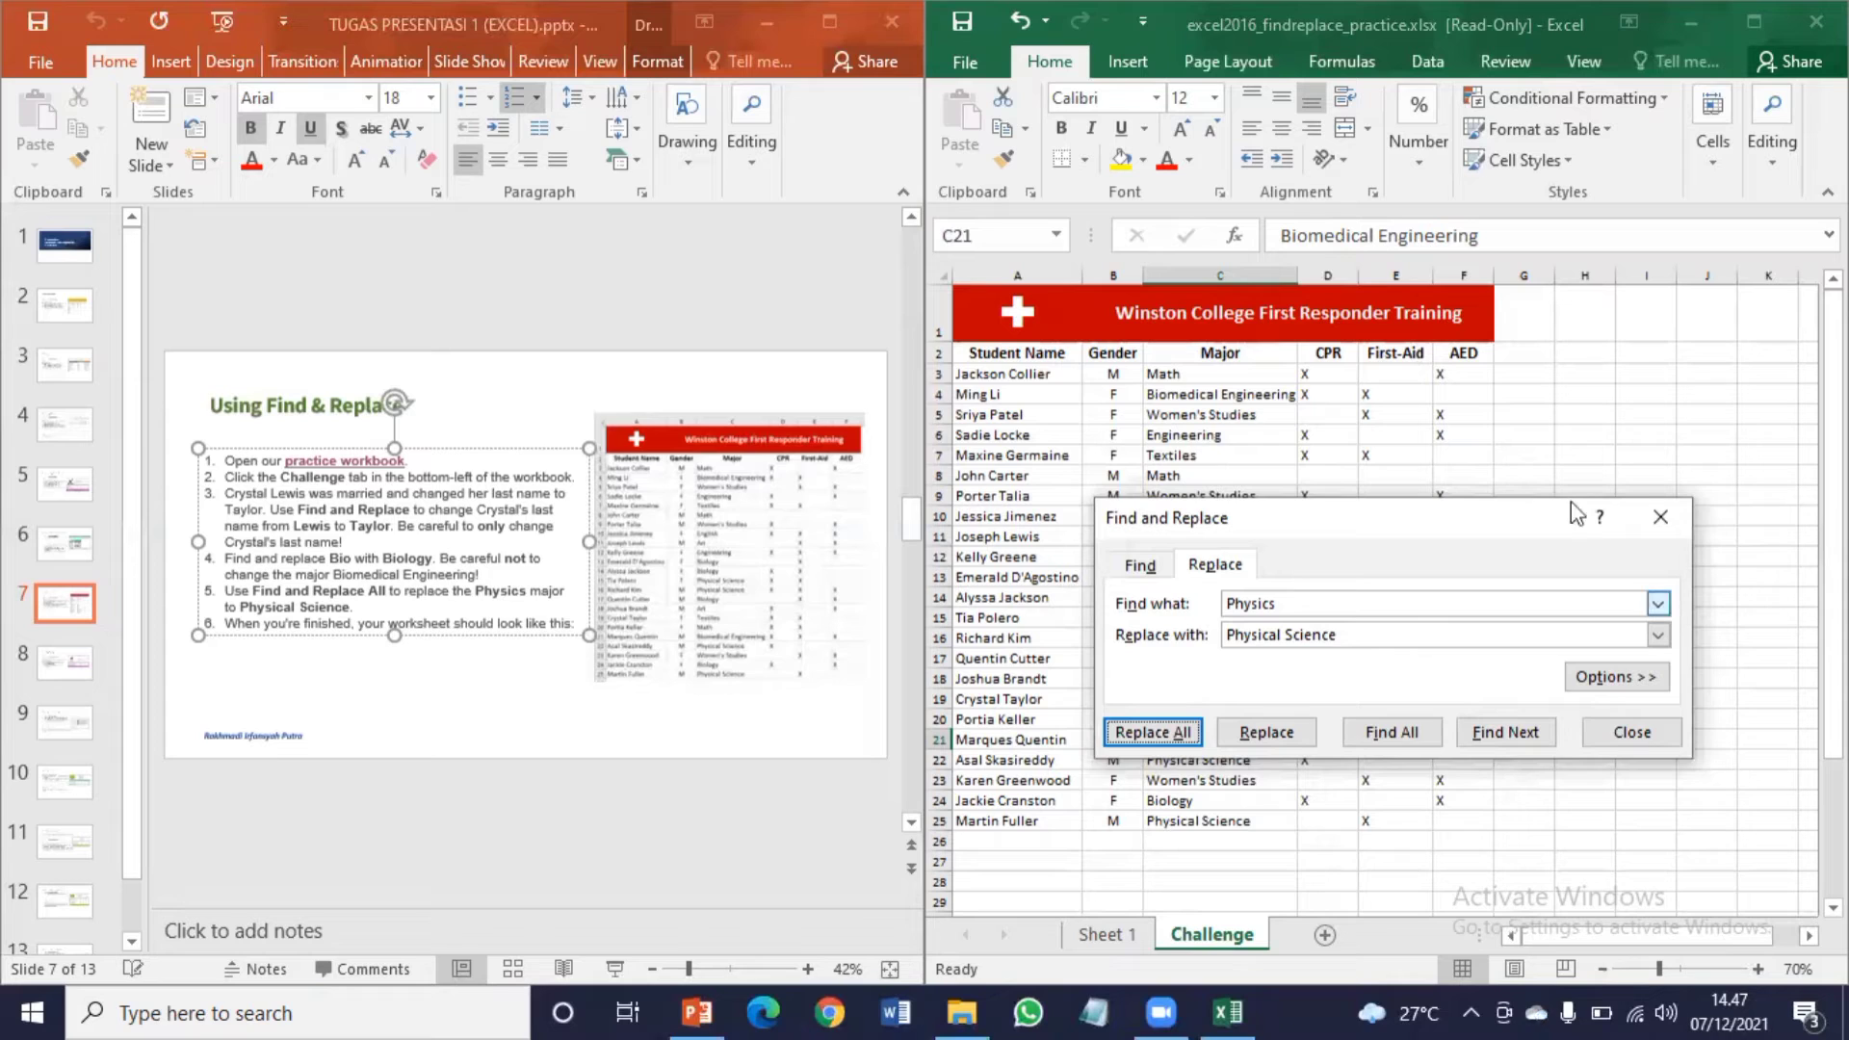
click(1663, 512)
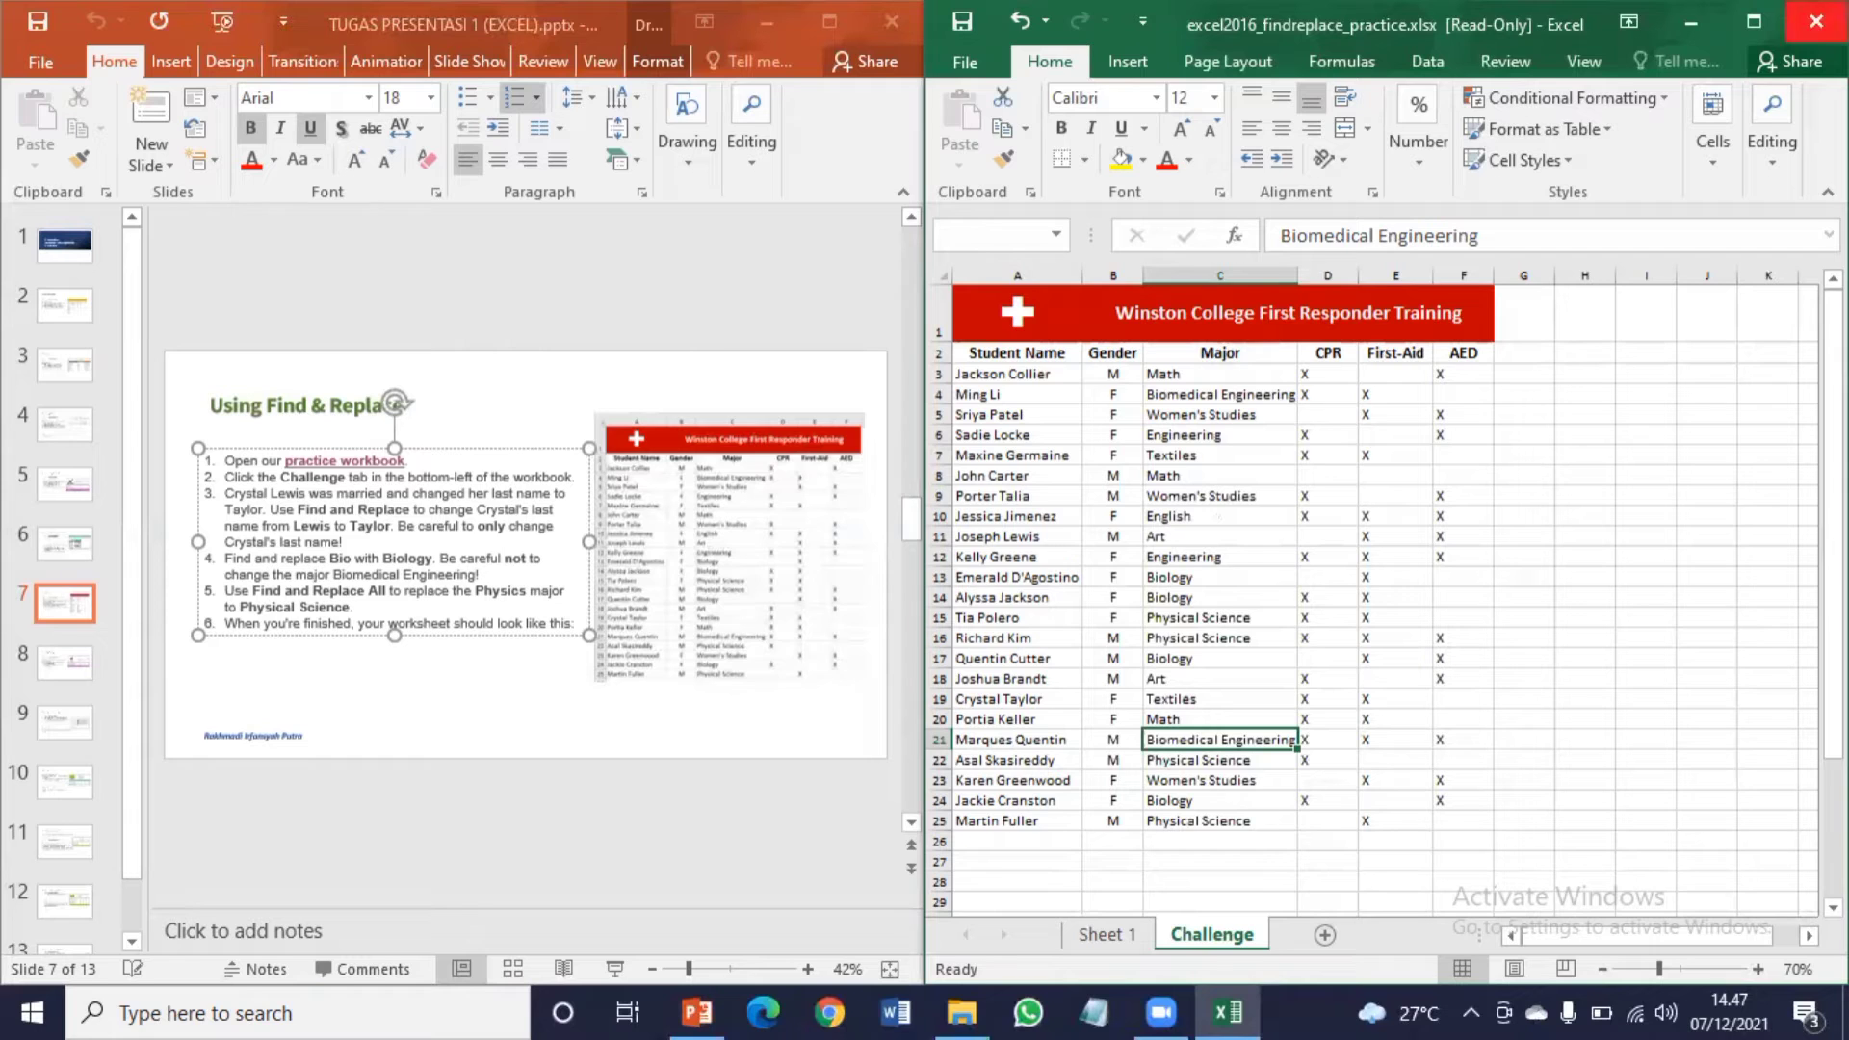
Step: Close the Find and Replace workbook without saving and open the practice workbook linked on slide 8, Checking Spelling
click(1816, 21)
click(897, 542)
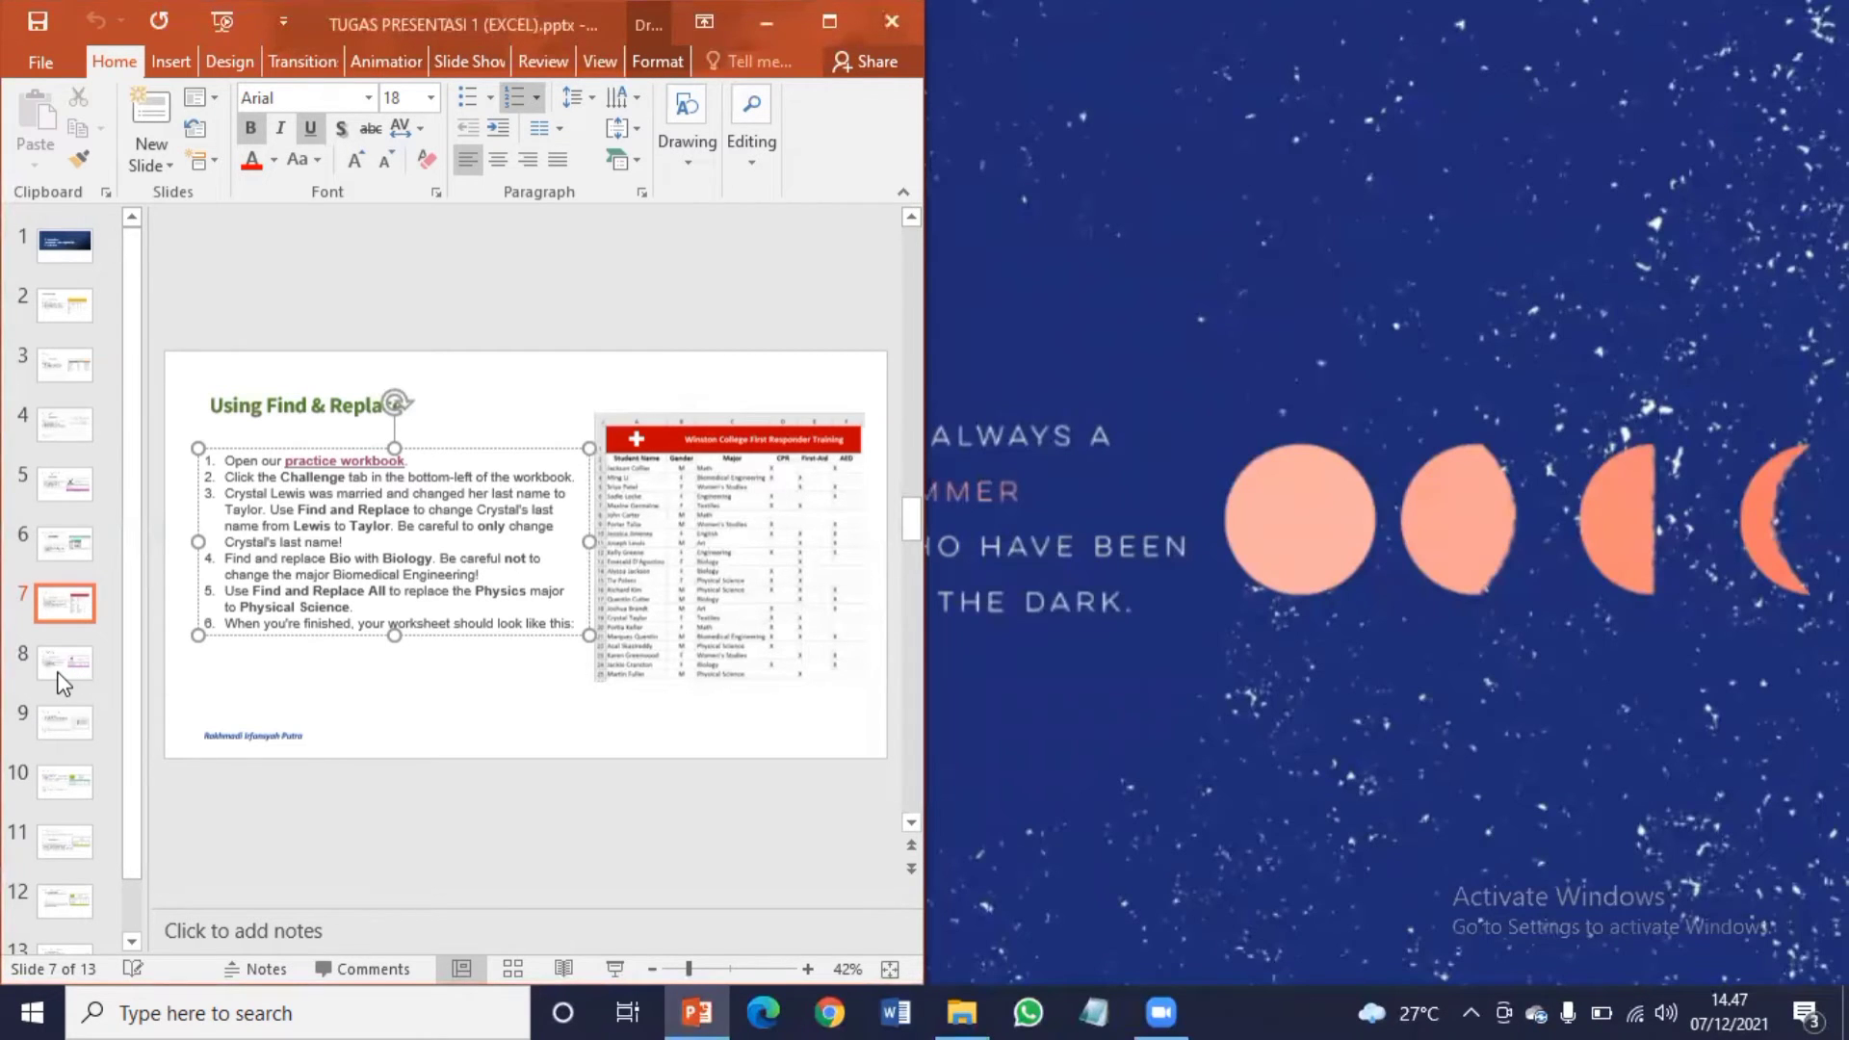
click(59, 674)
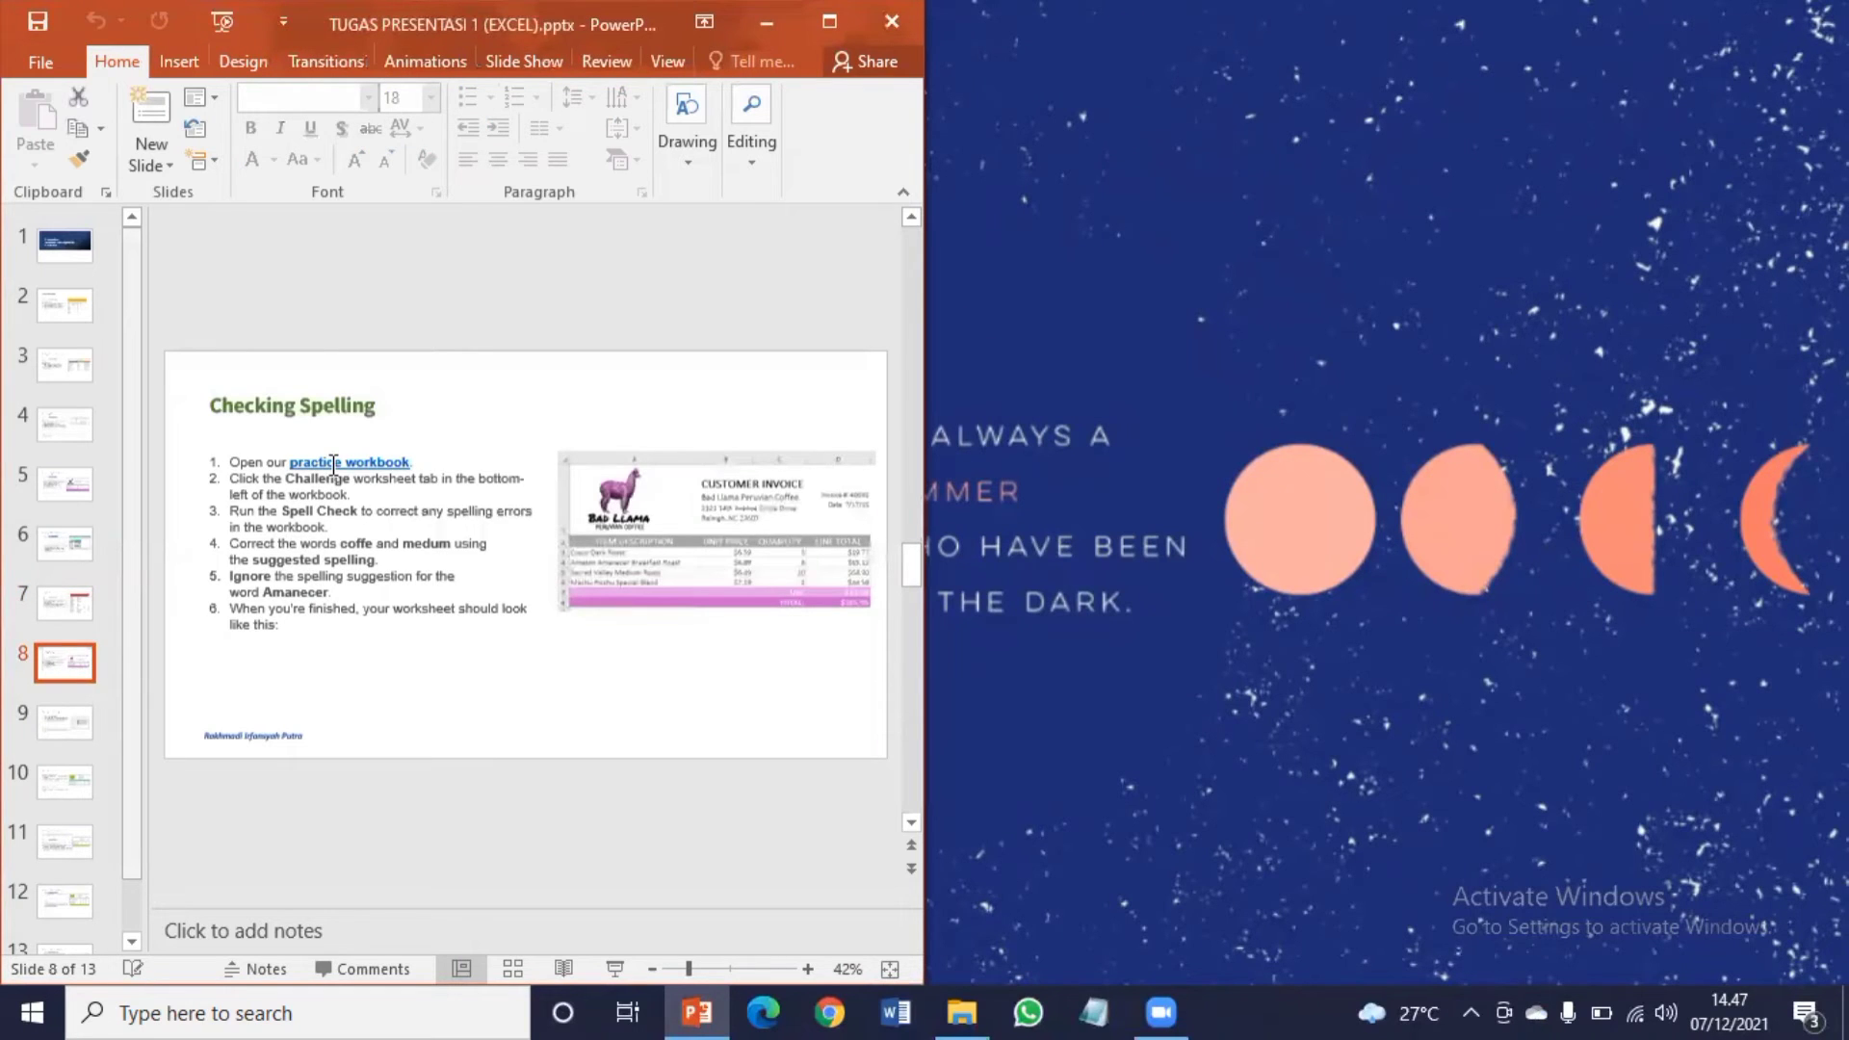
right_click(333, 464)
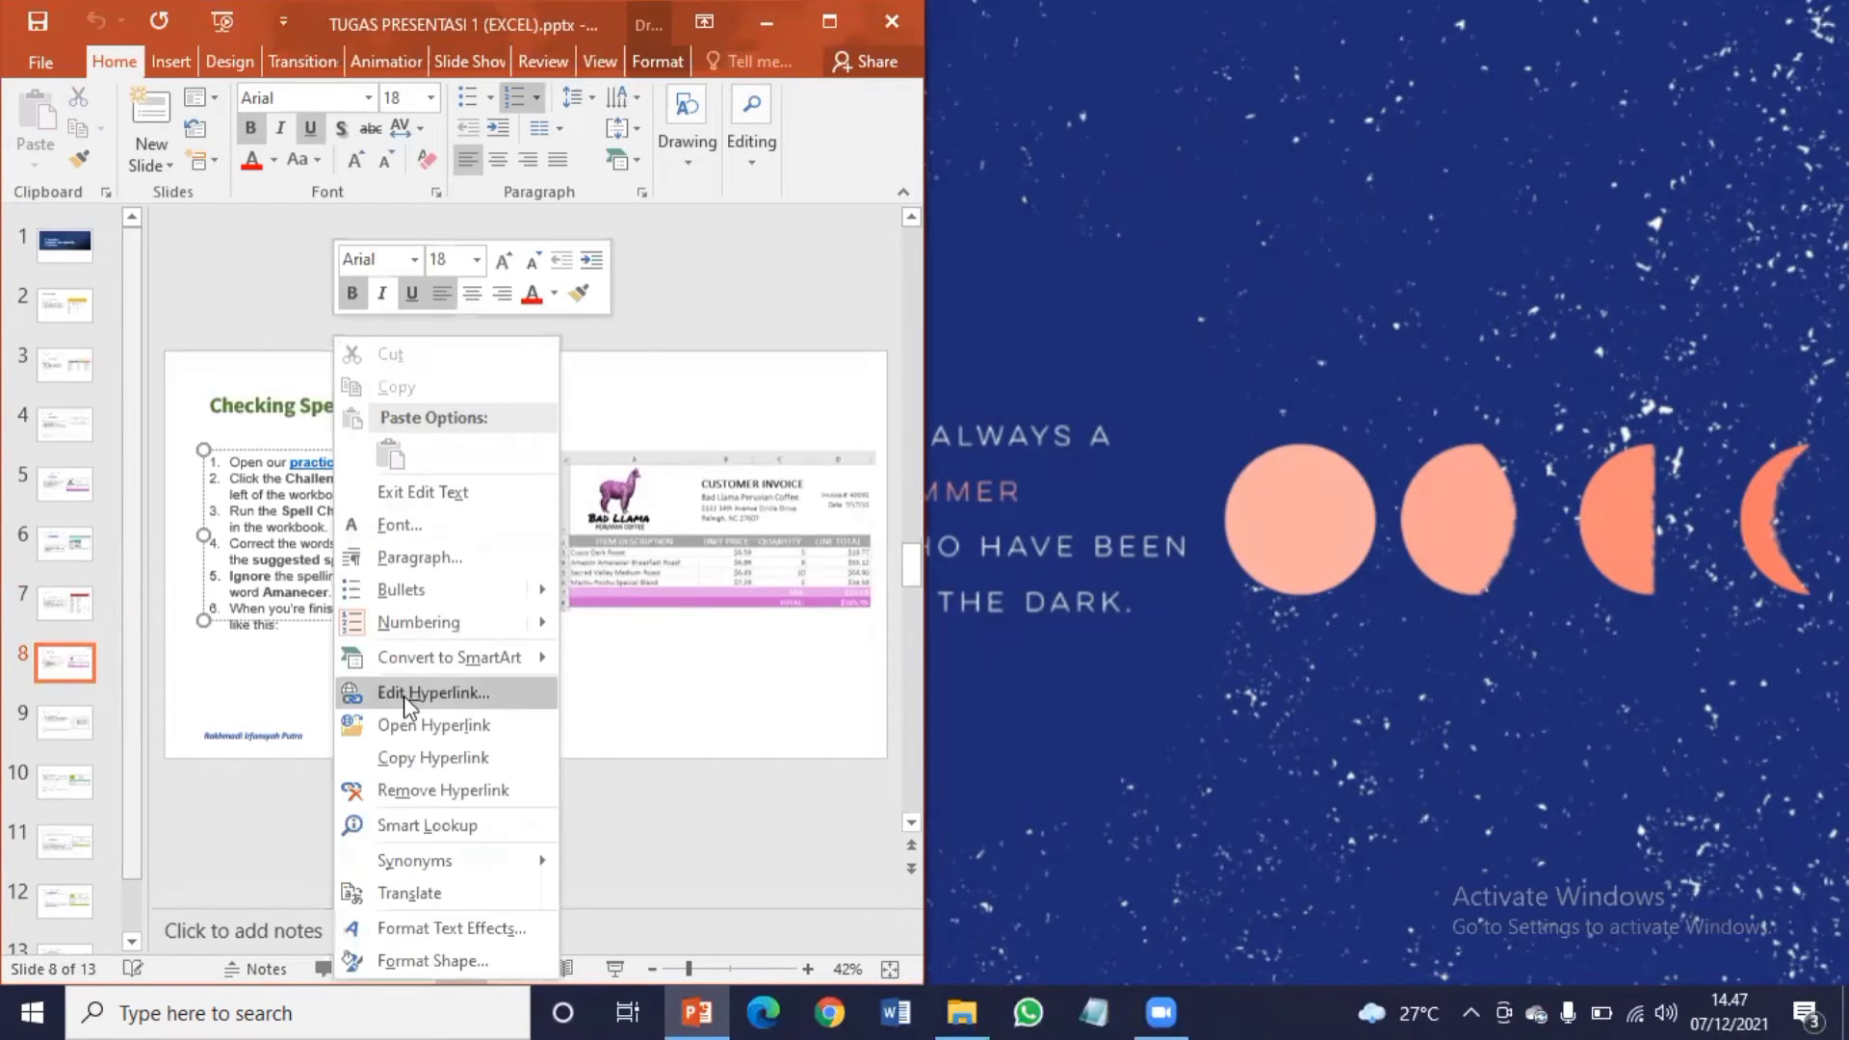
click(404, 730)
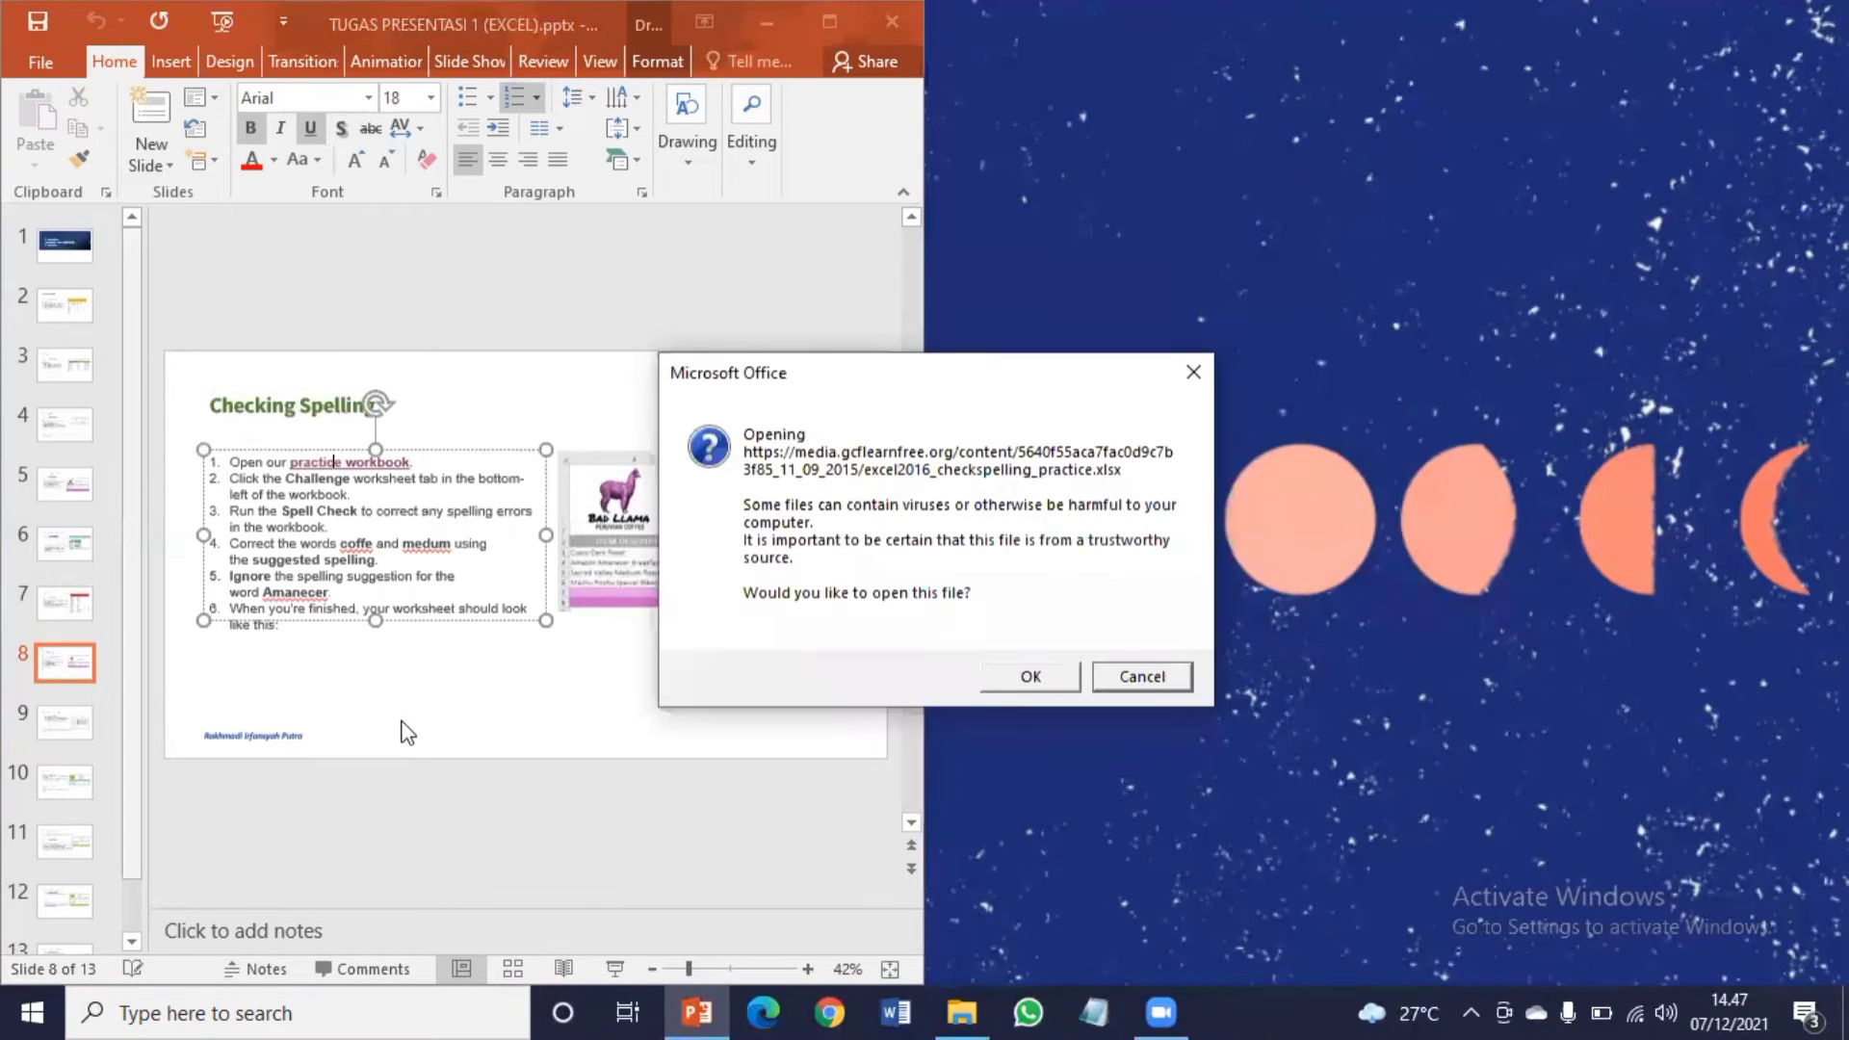
click(1020, 666)
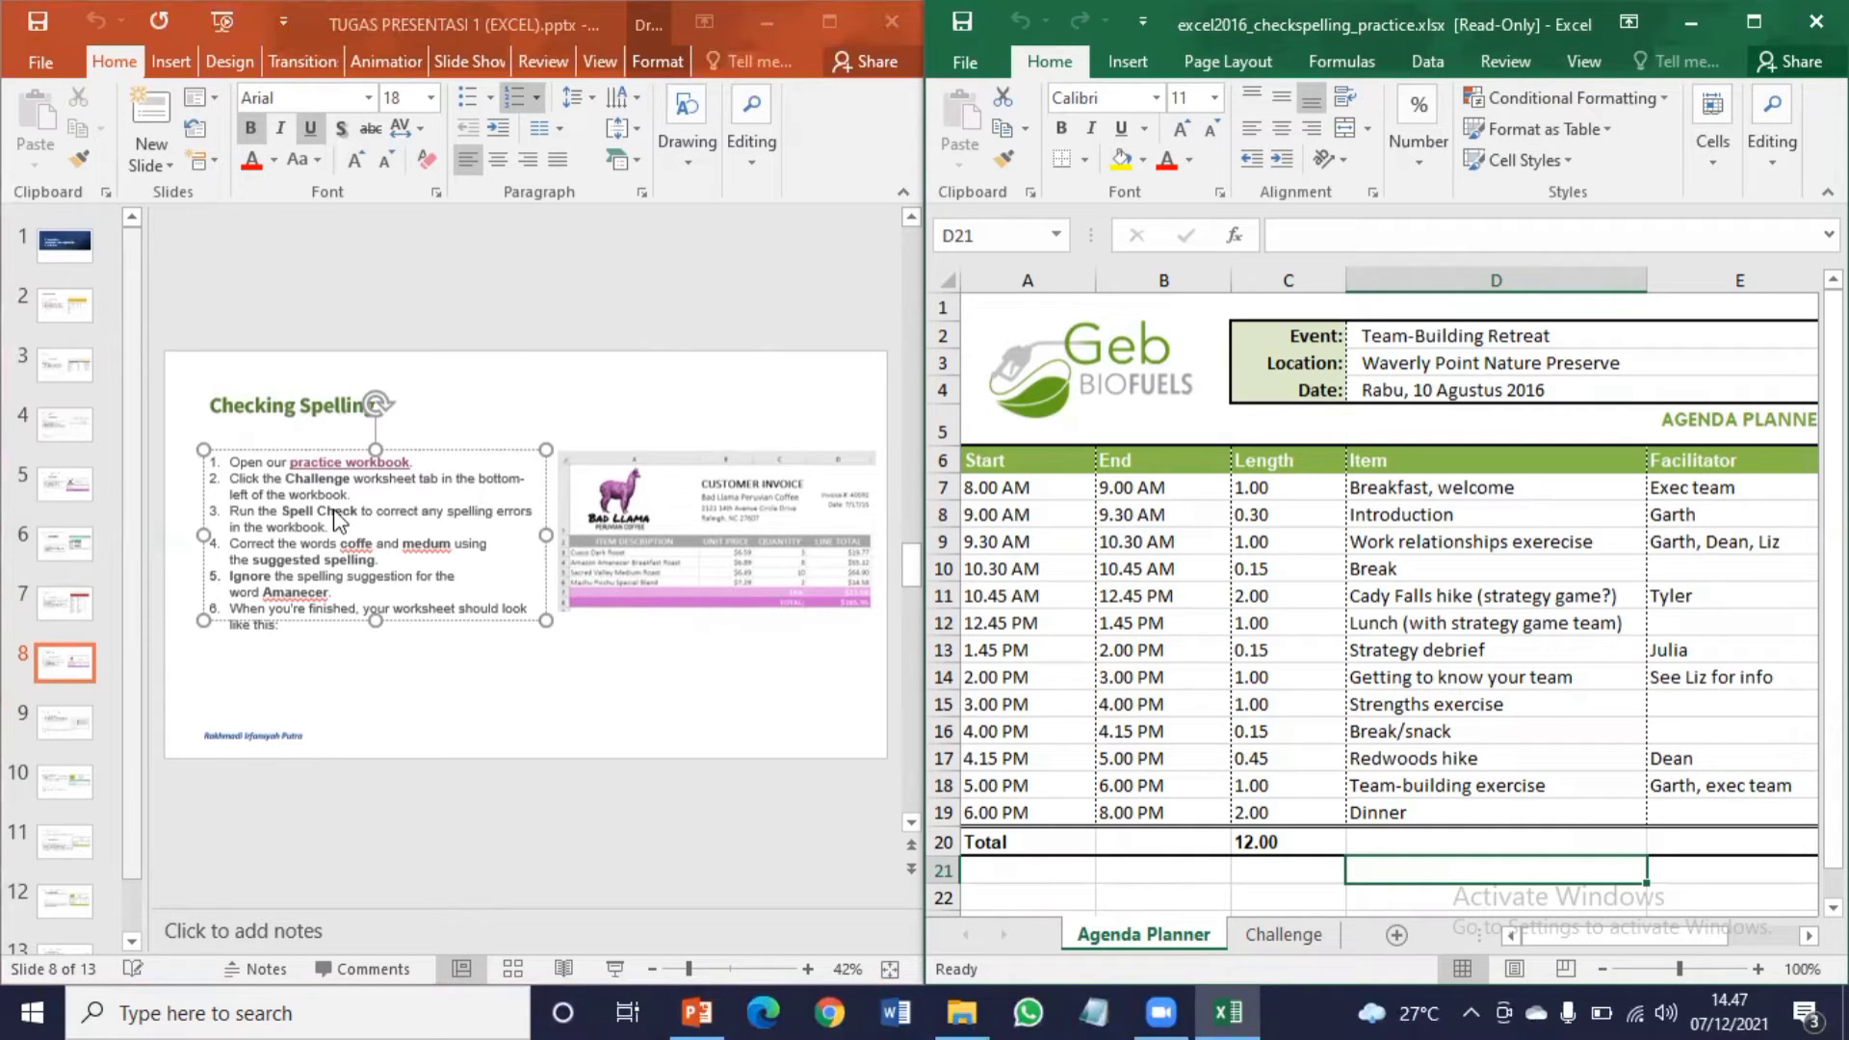
Step: Run the spell check on the Challenge worksheet at 80% zoom, continuing from the beginning of the sheet
click(1297, 941)
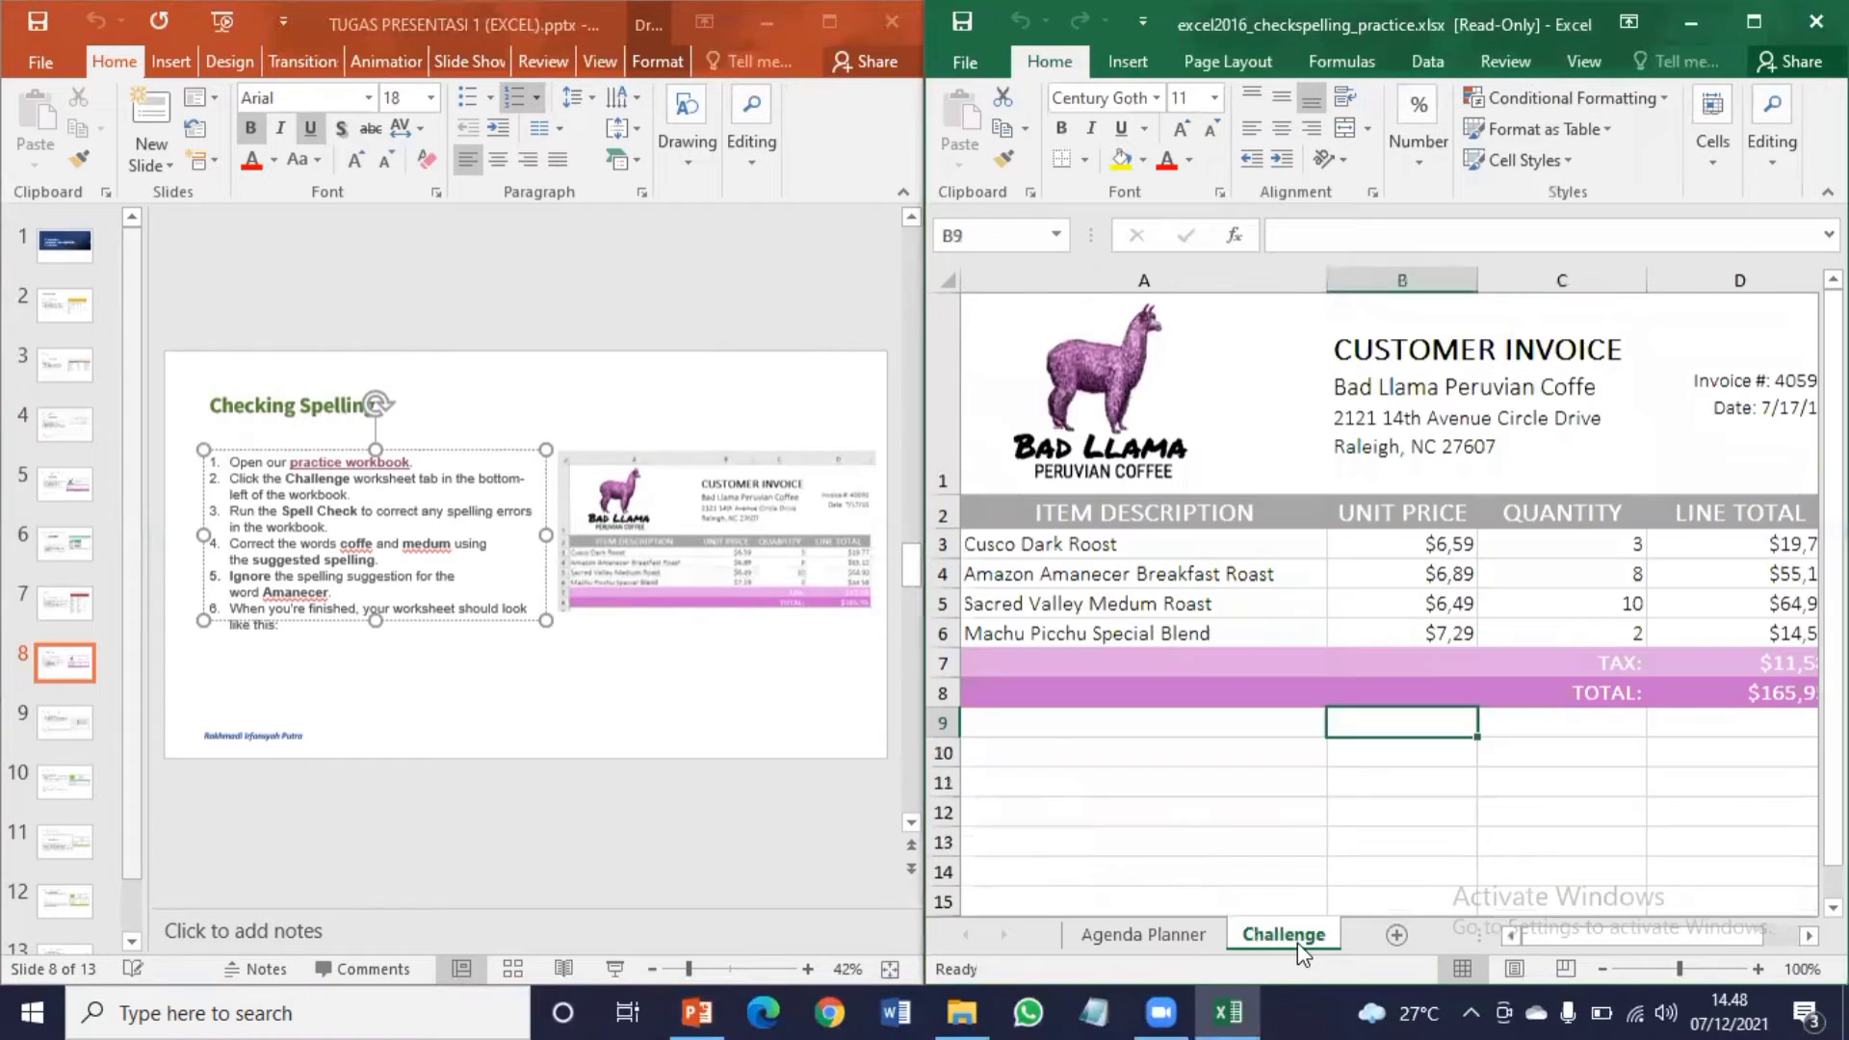
click(1600, 971)
click(1600, 971)
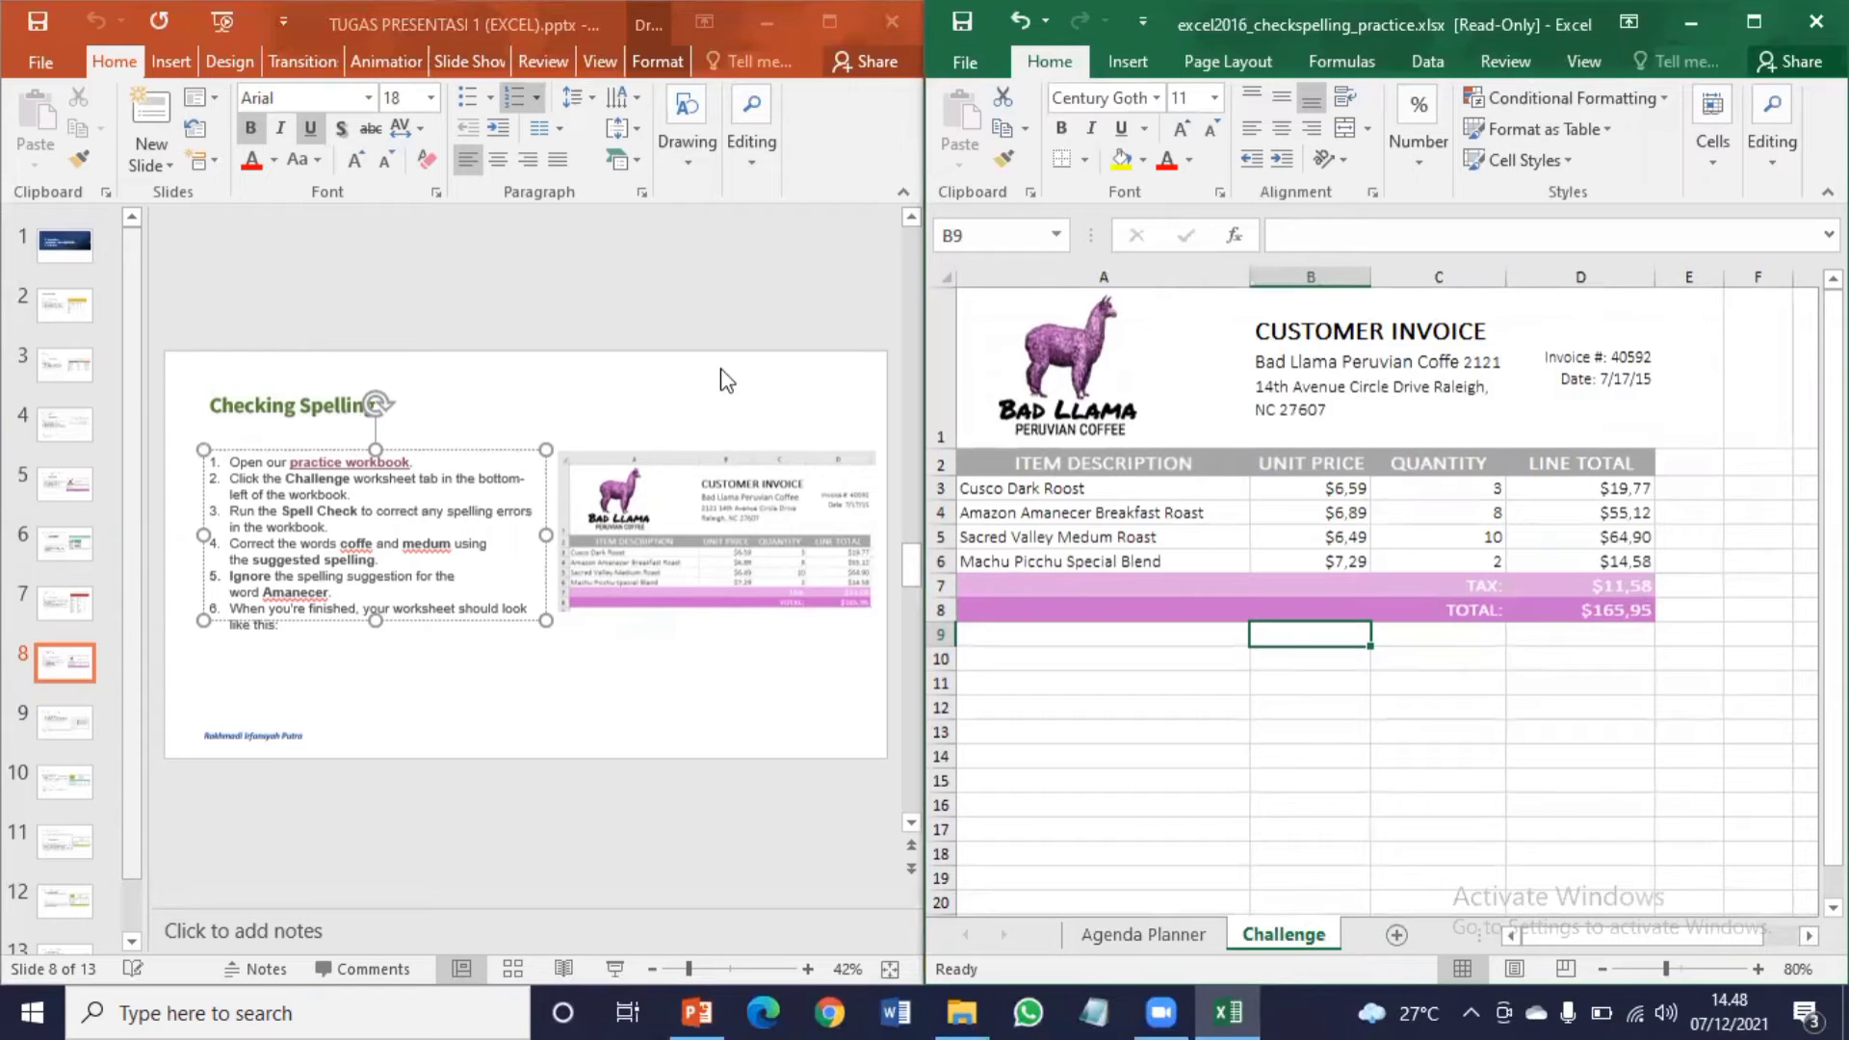
click(1508, 61)
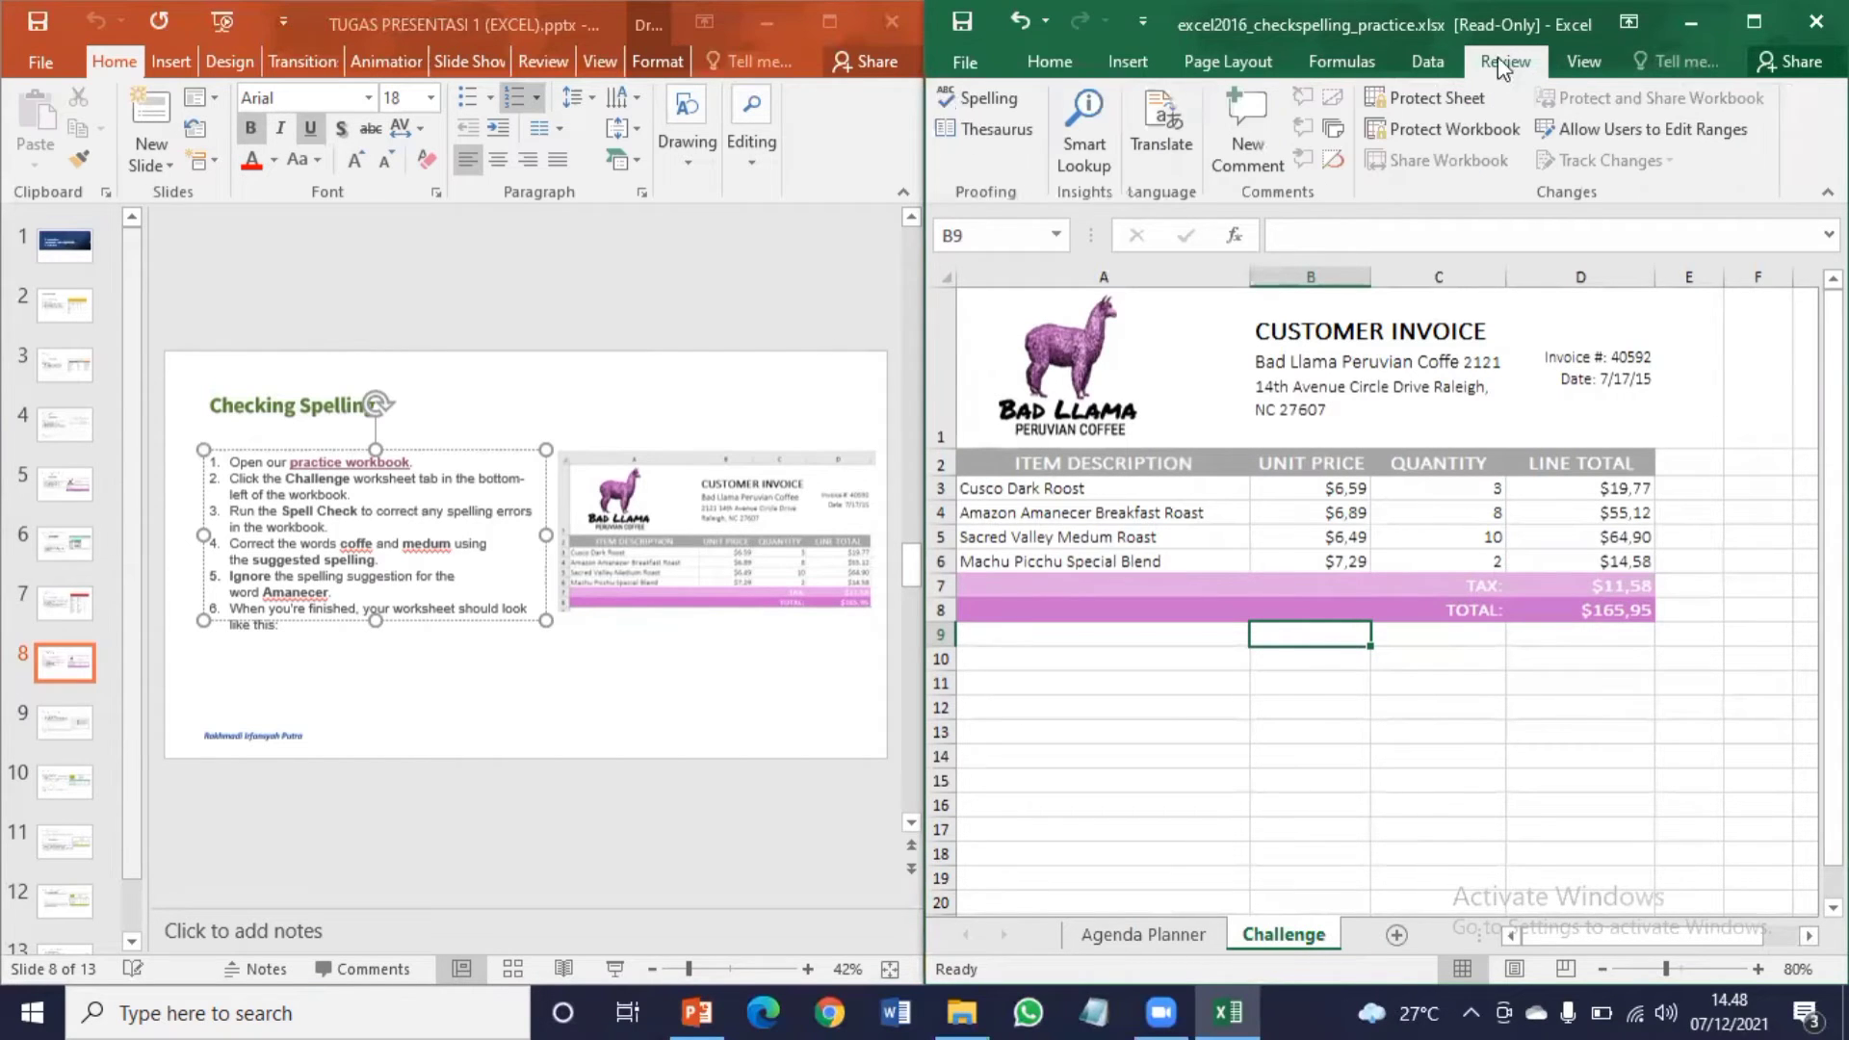
click(947, 97)
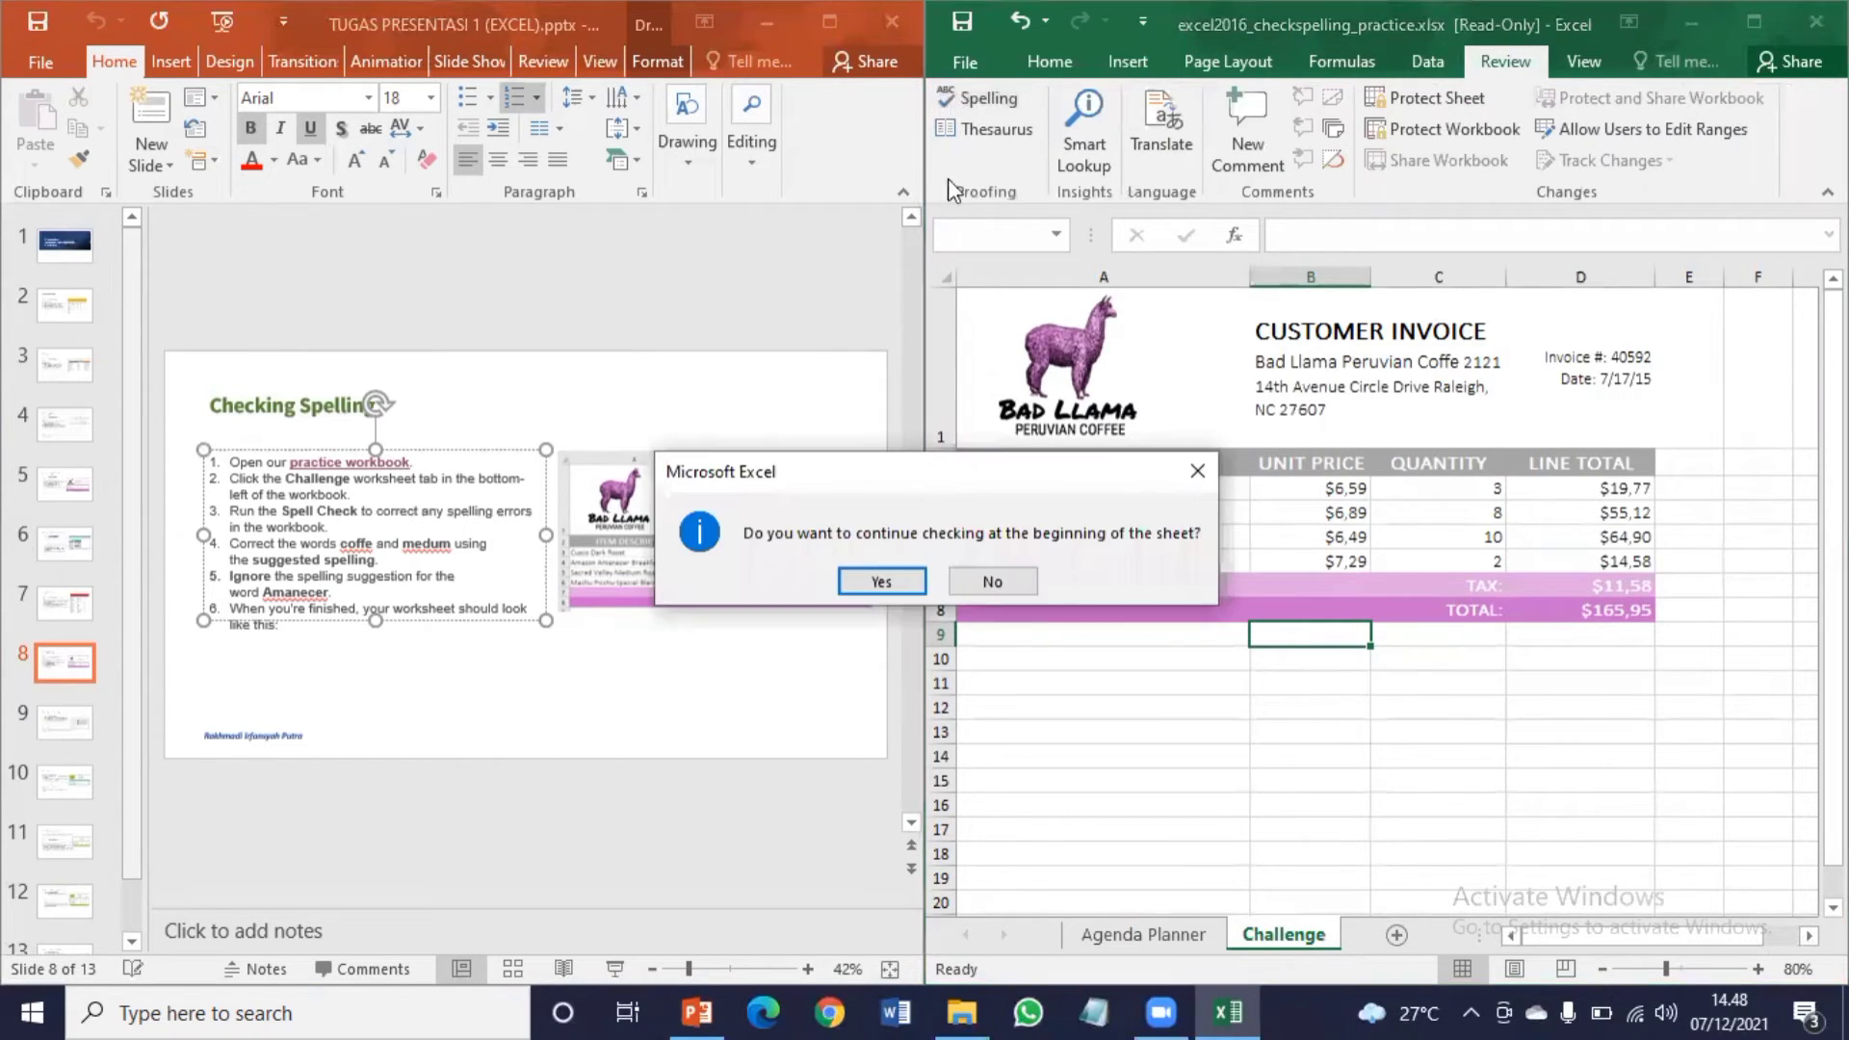
click(881, 582)
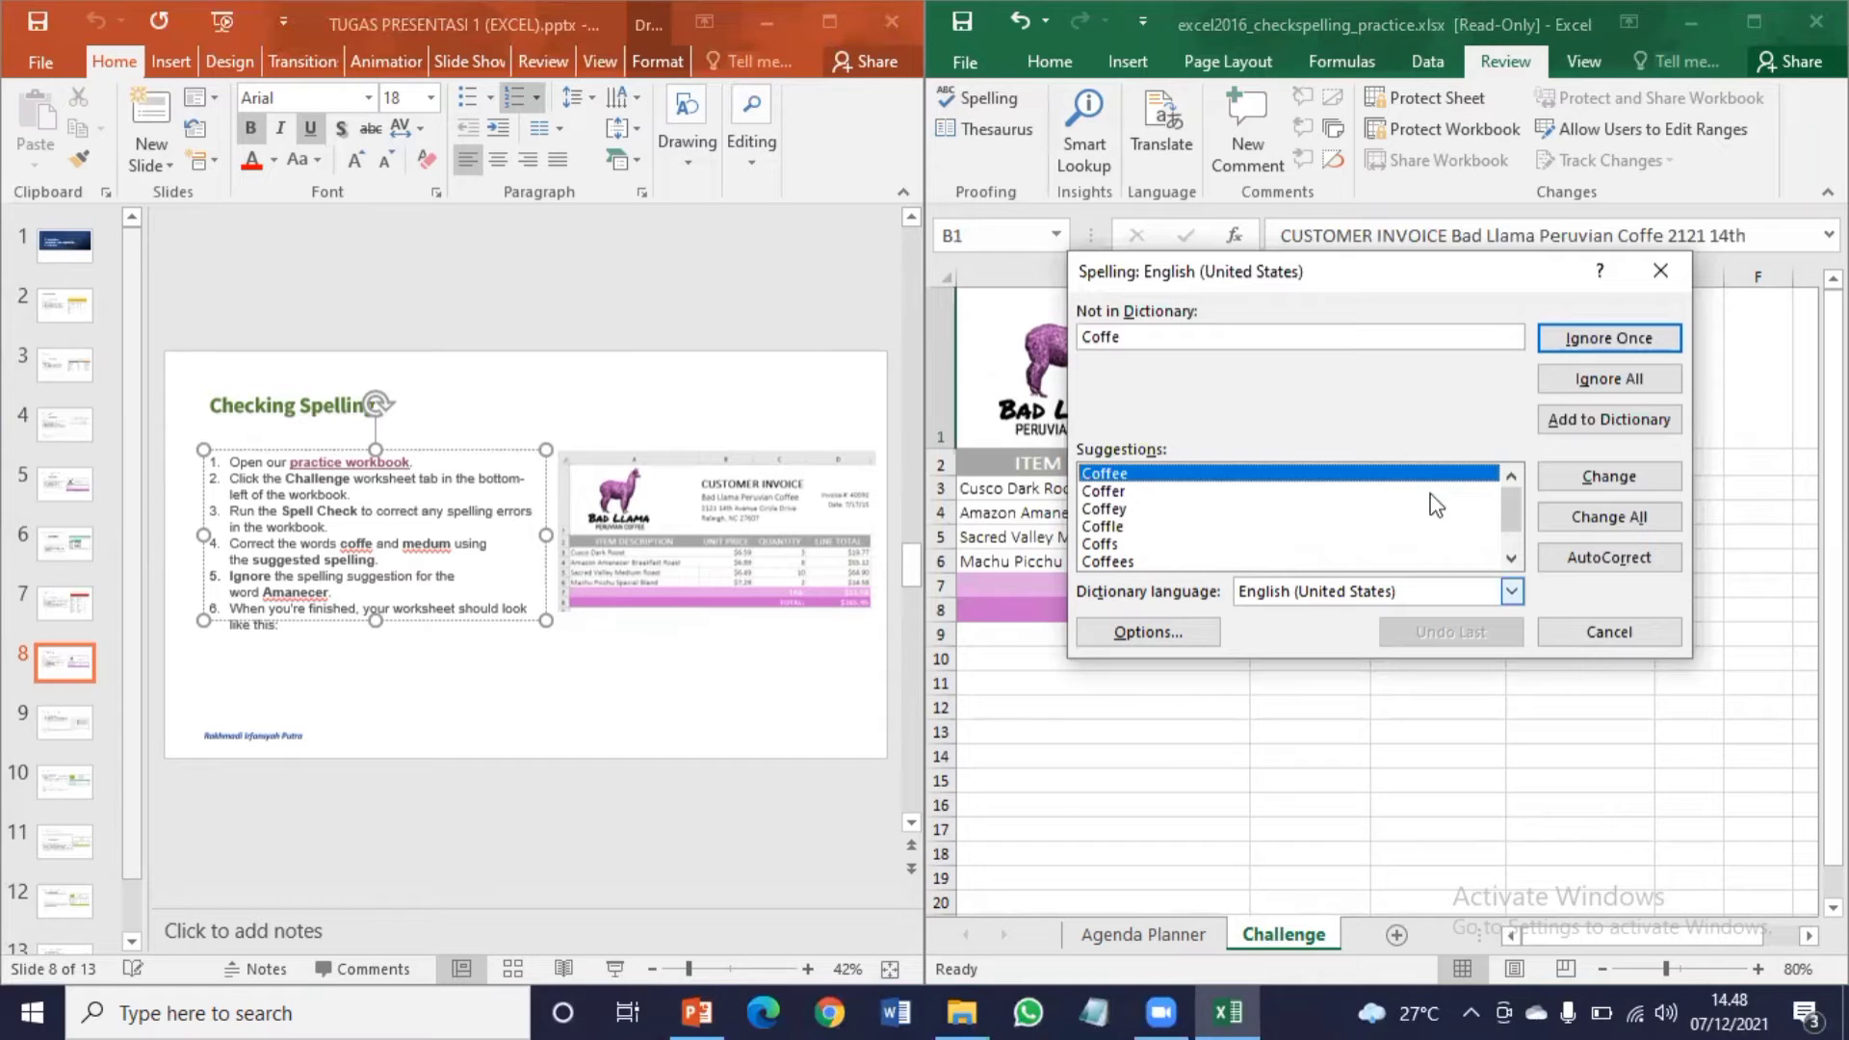
Step: Correct Coffe to Coffee and Medum to Medium, ignore the suggestion for Amanecer, and finish the spell check
click(1606, 478)
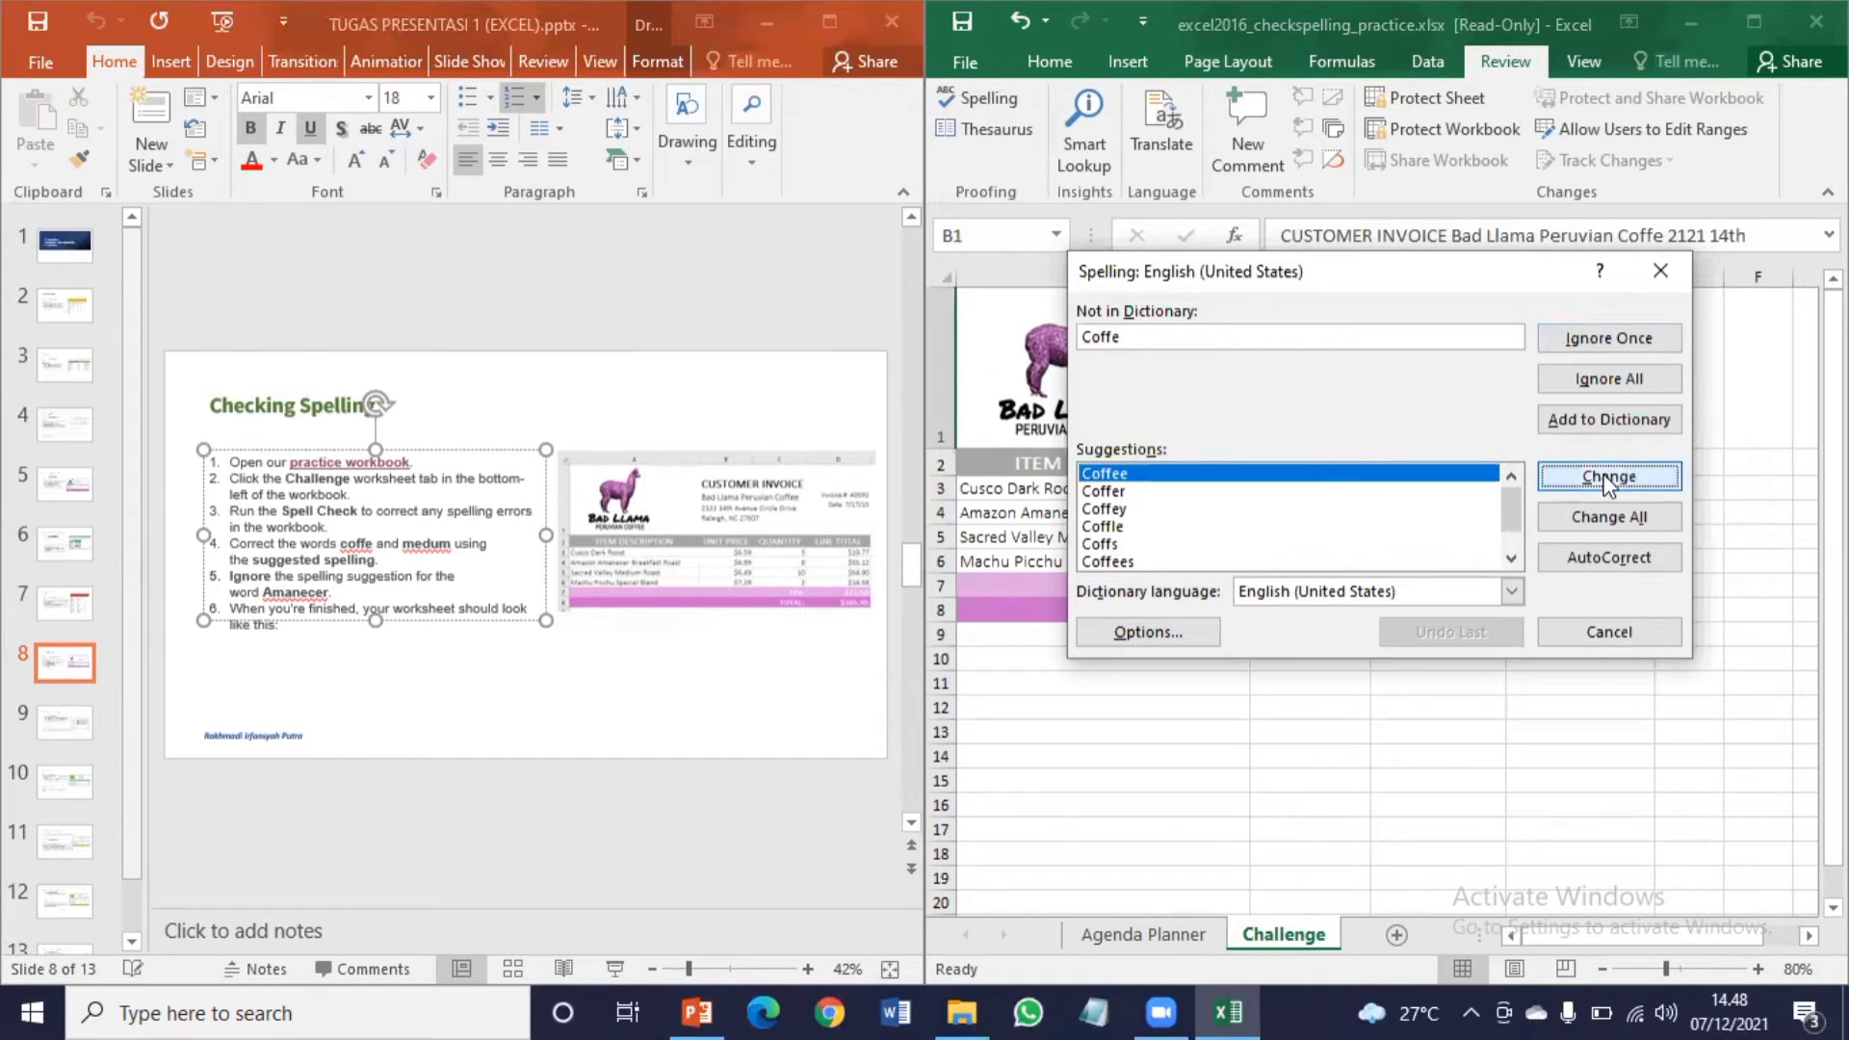
click(1595, 342)
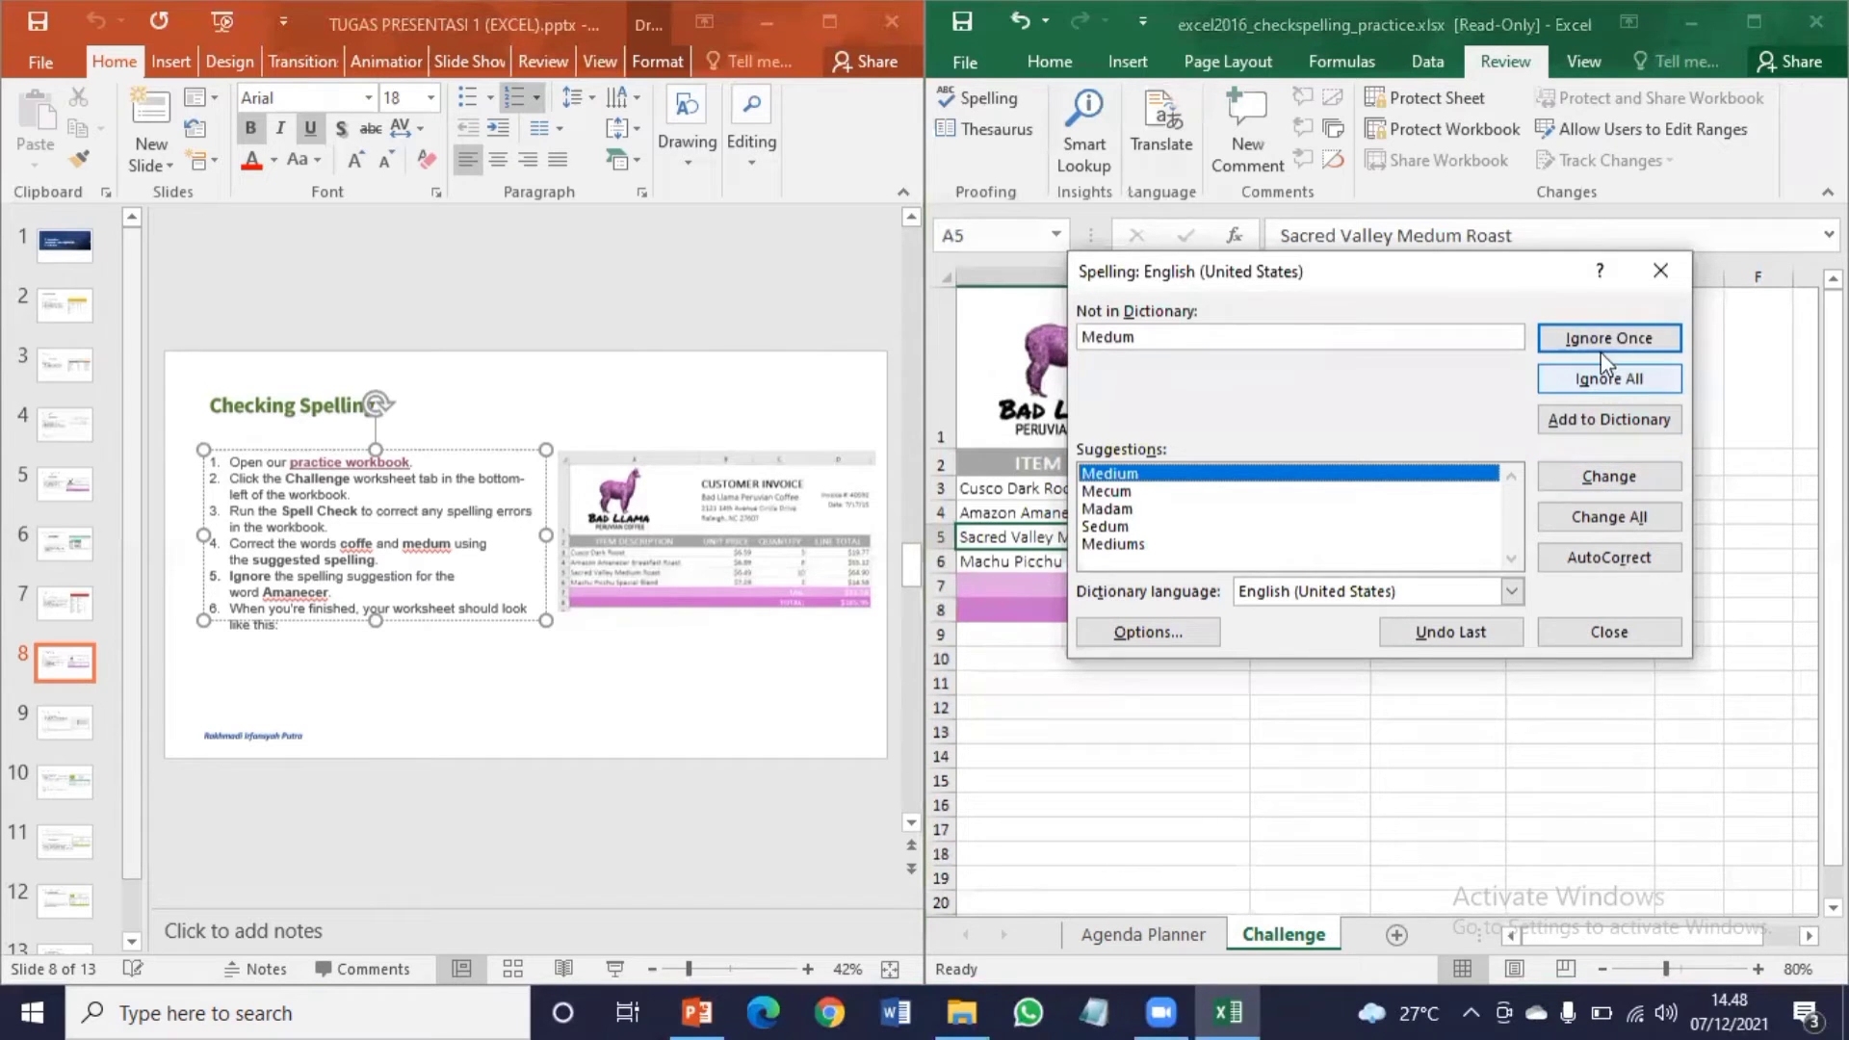
click(1608, 478)
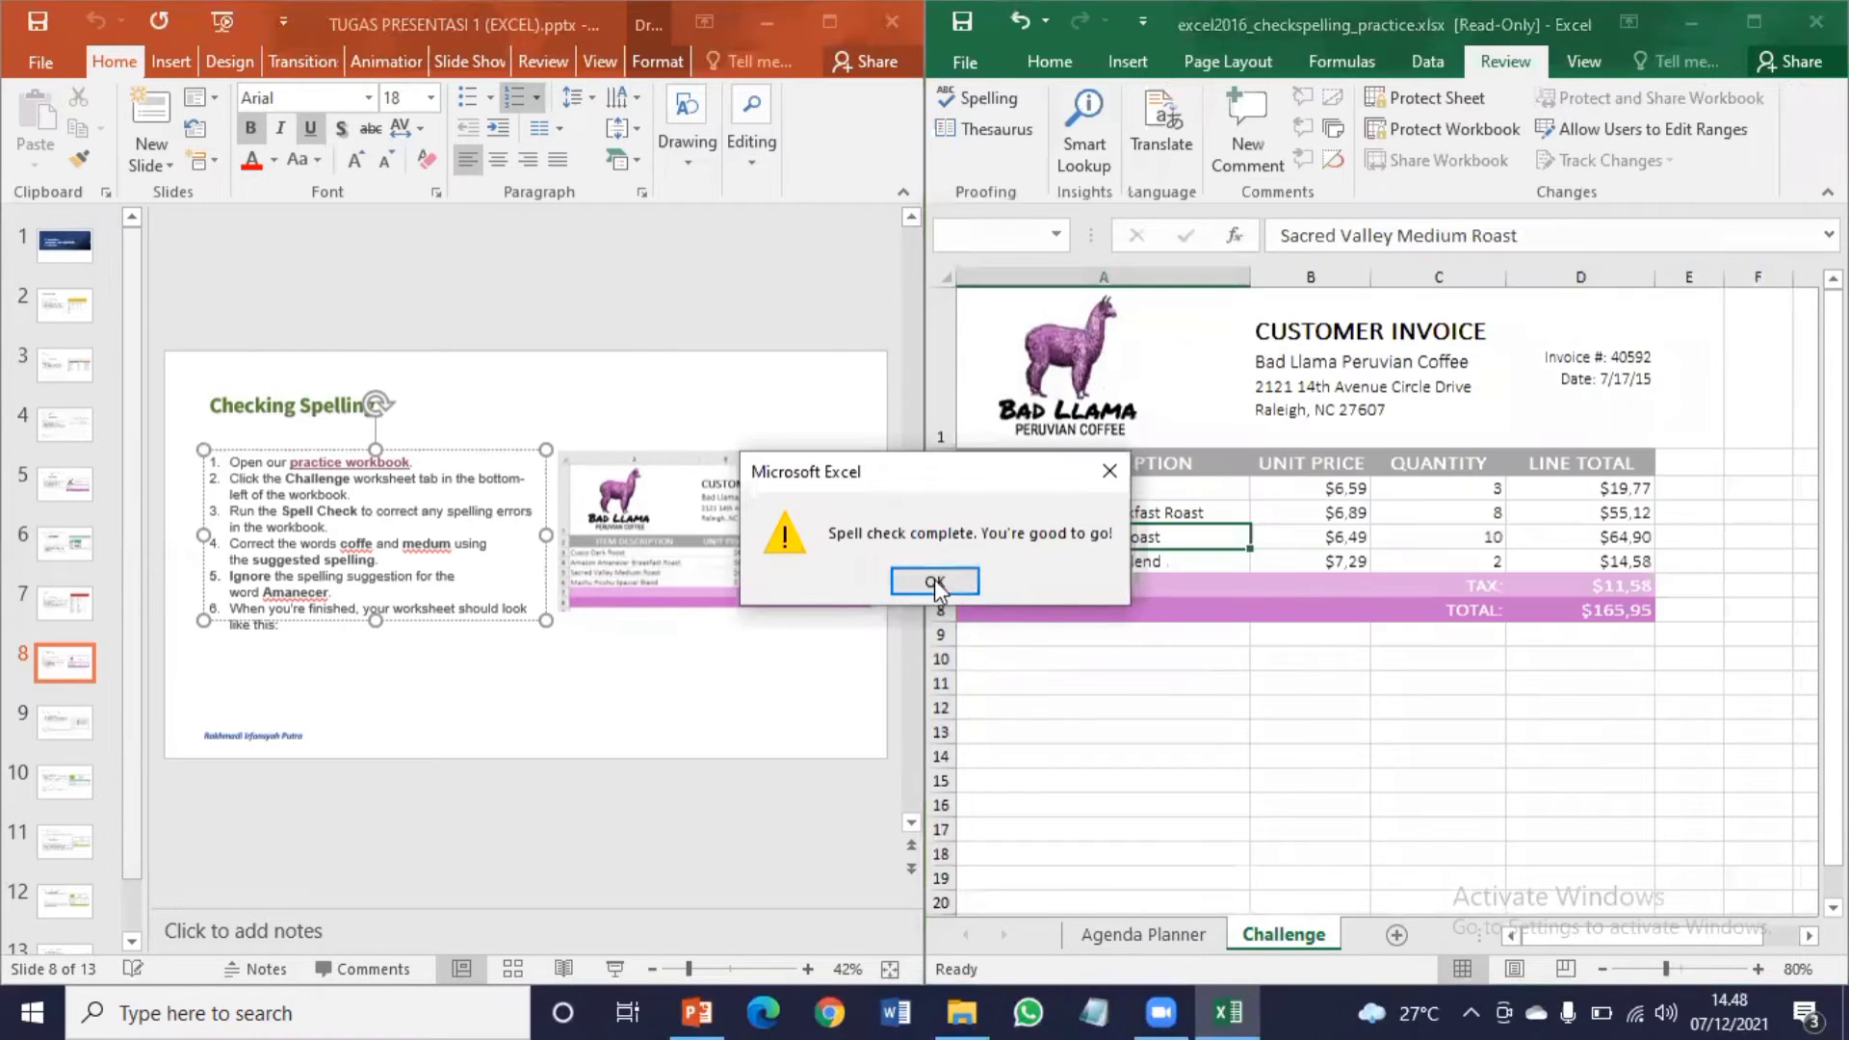
click(932, 582)
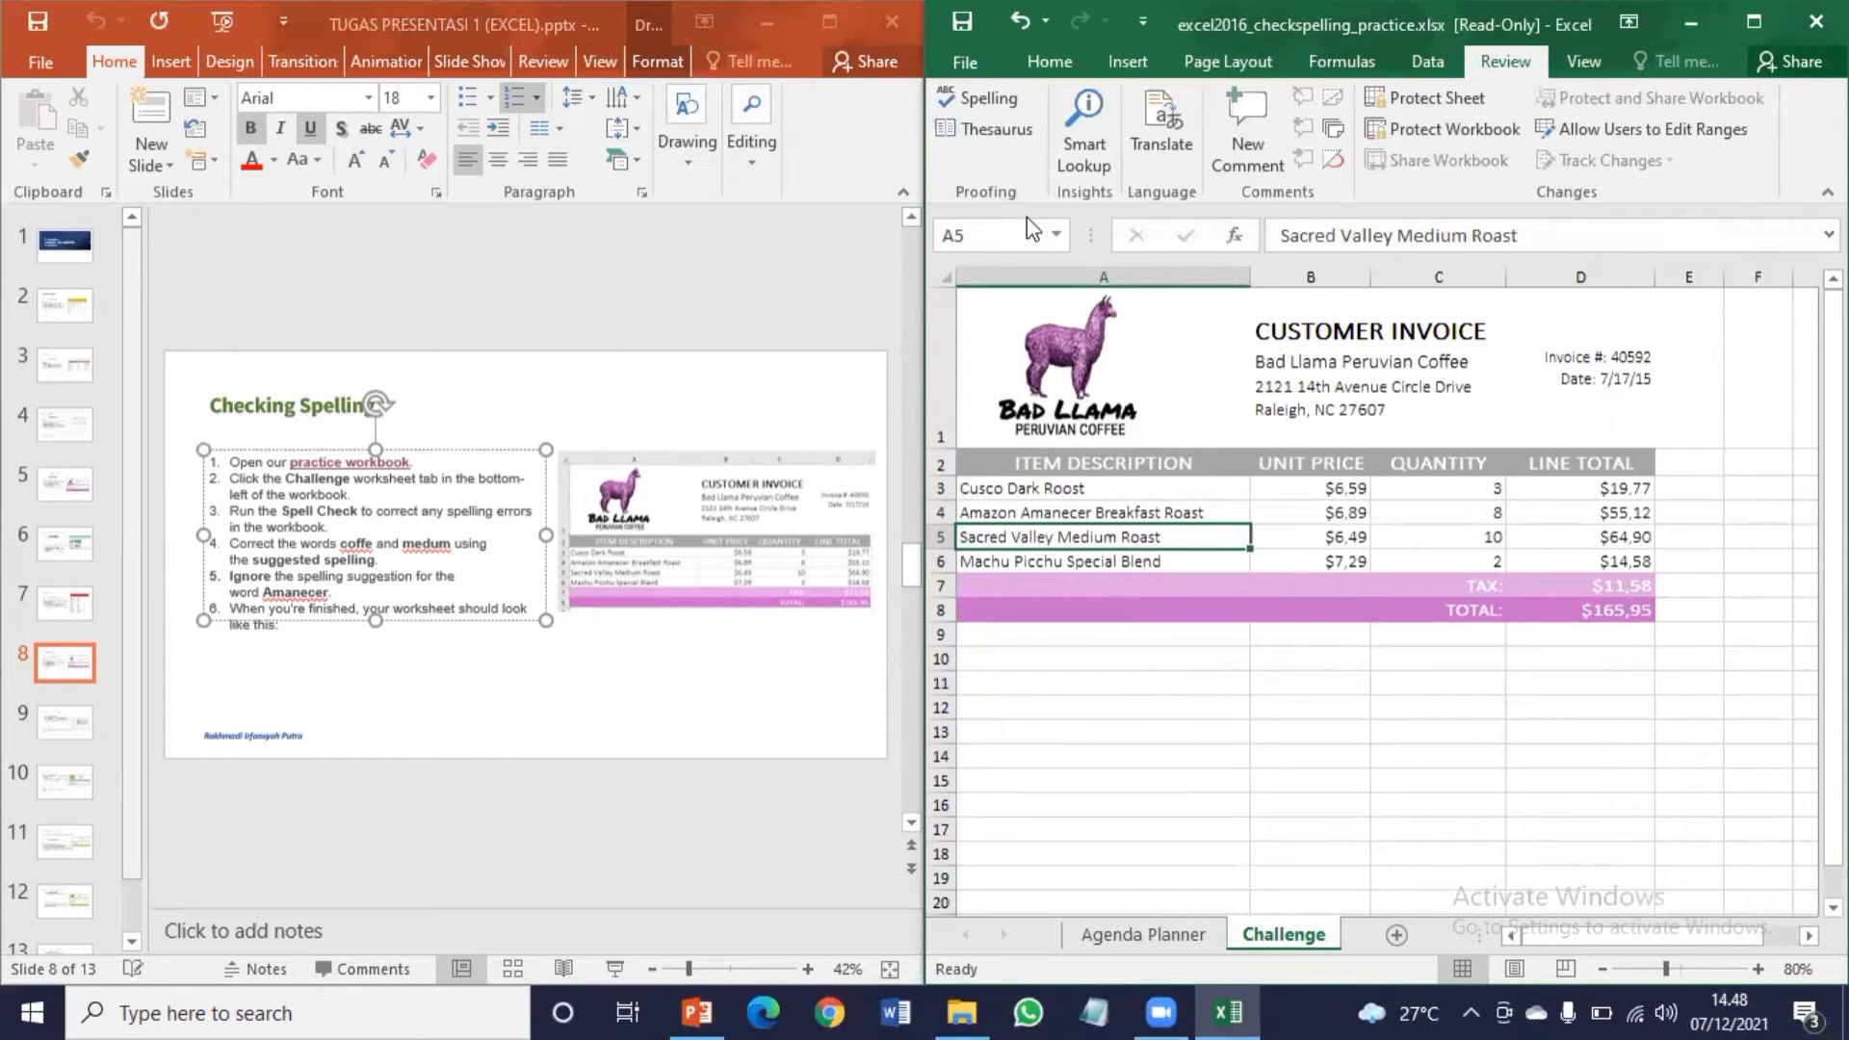
Step: Close the spelling workbook without saving and open the practice workbook linked on slide 9, Page Layout and Printing
click(1816, 21)
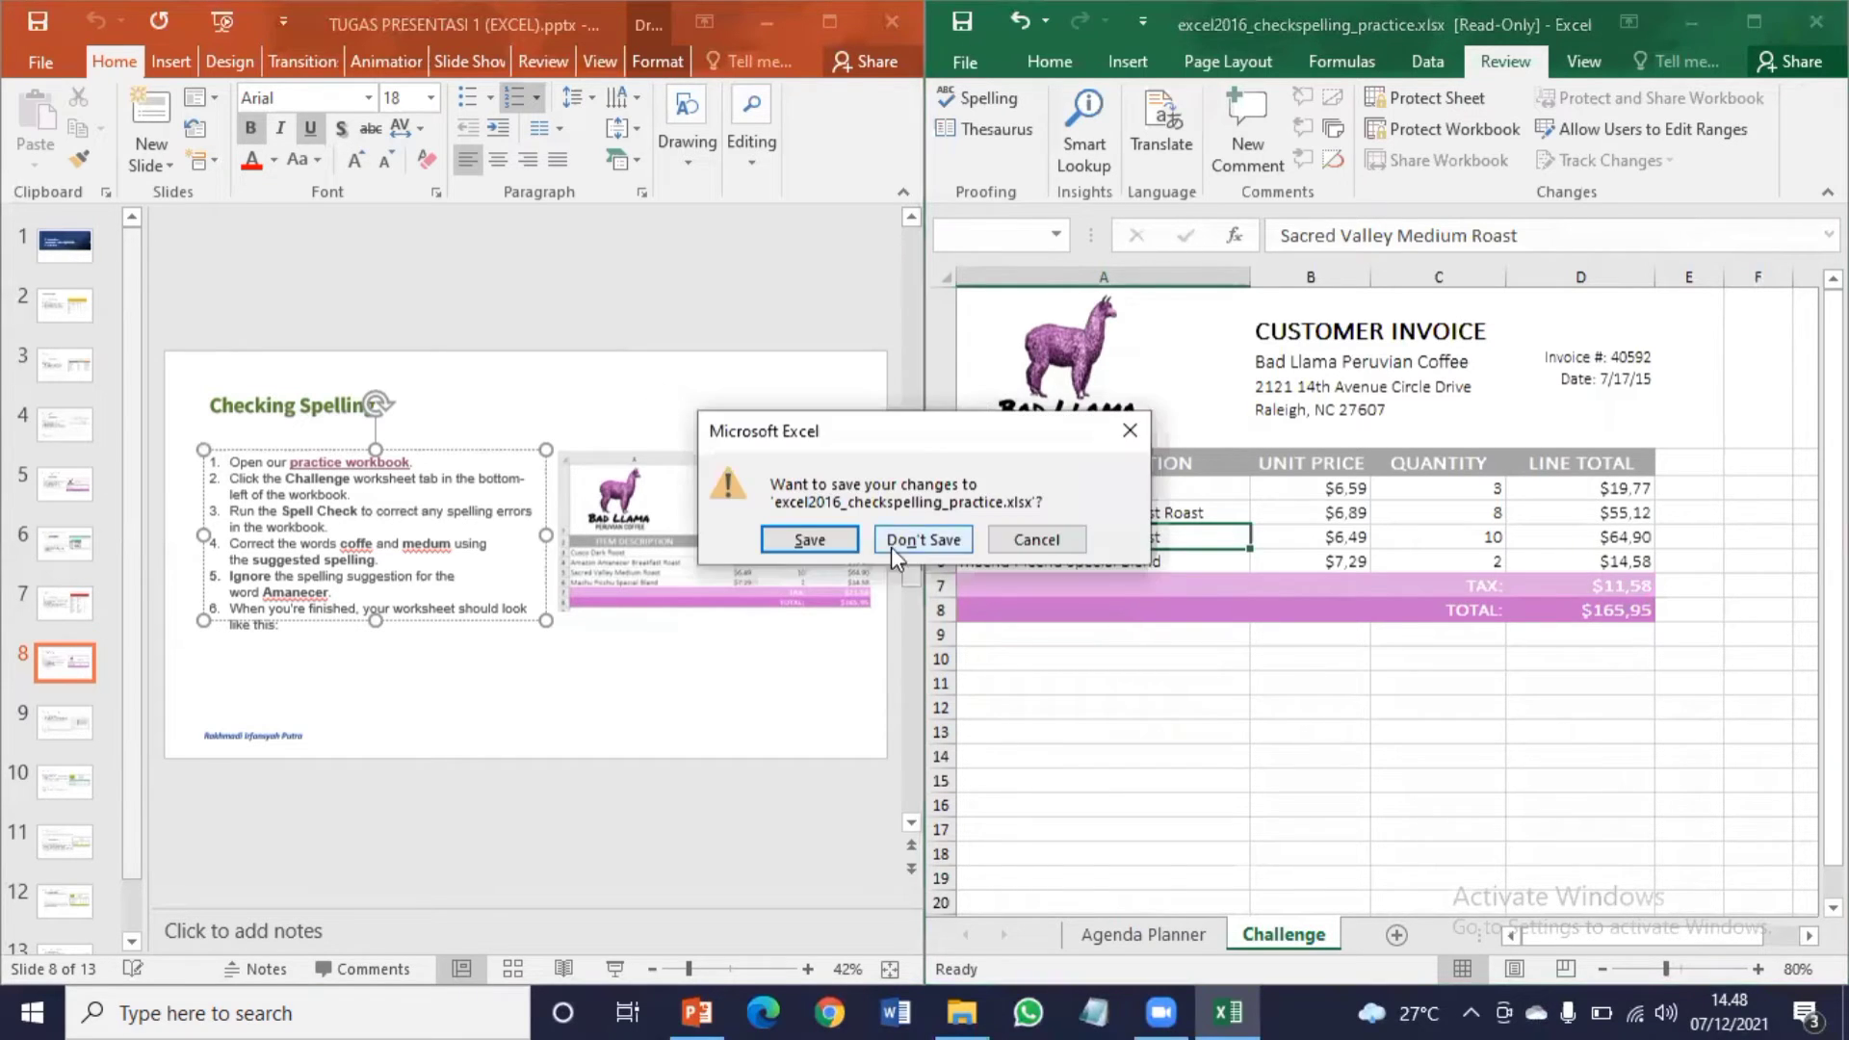
click(924, 542)
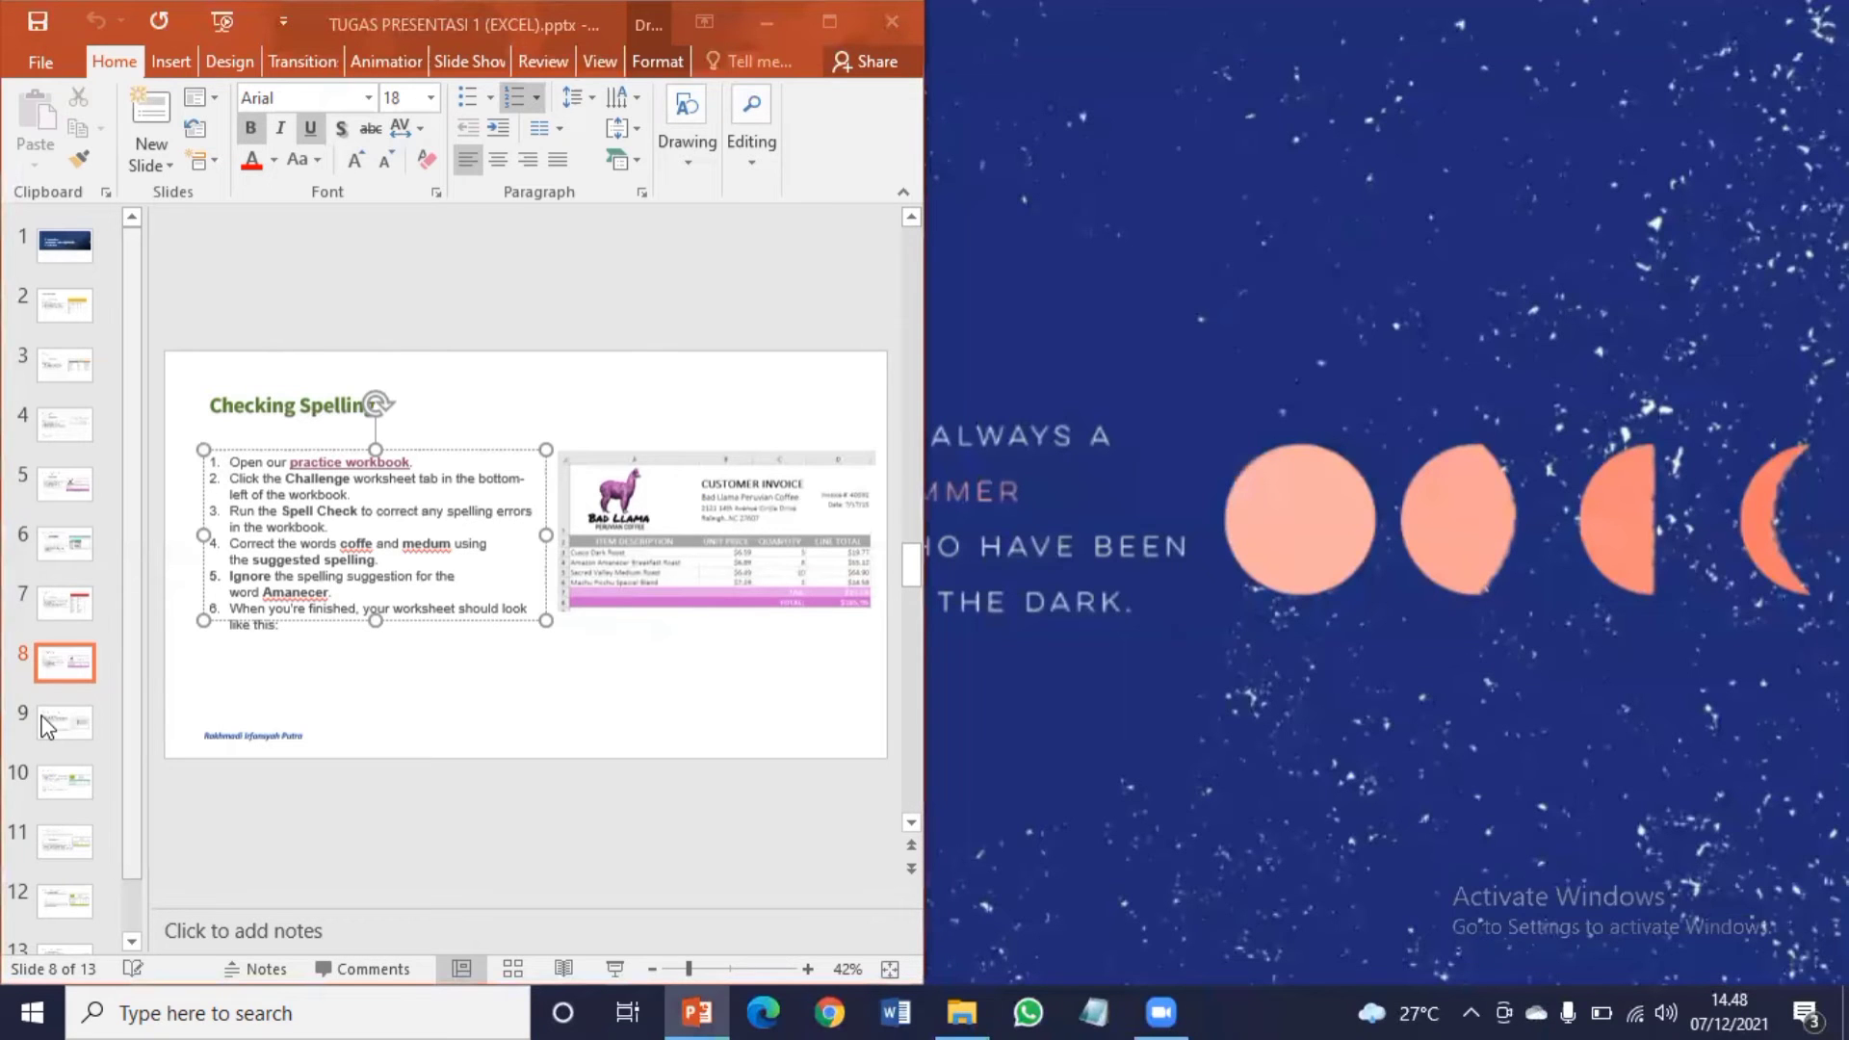
click(75, 732)
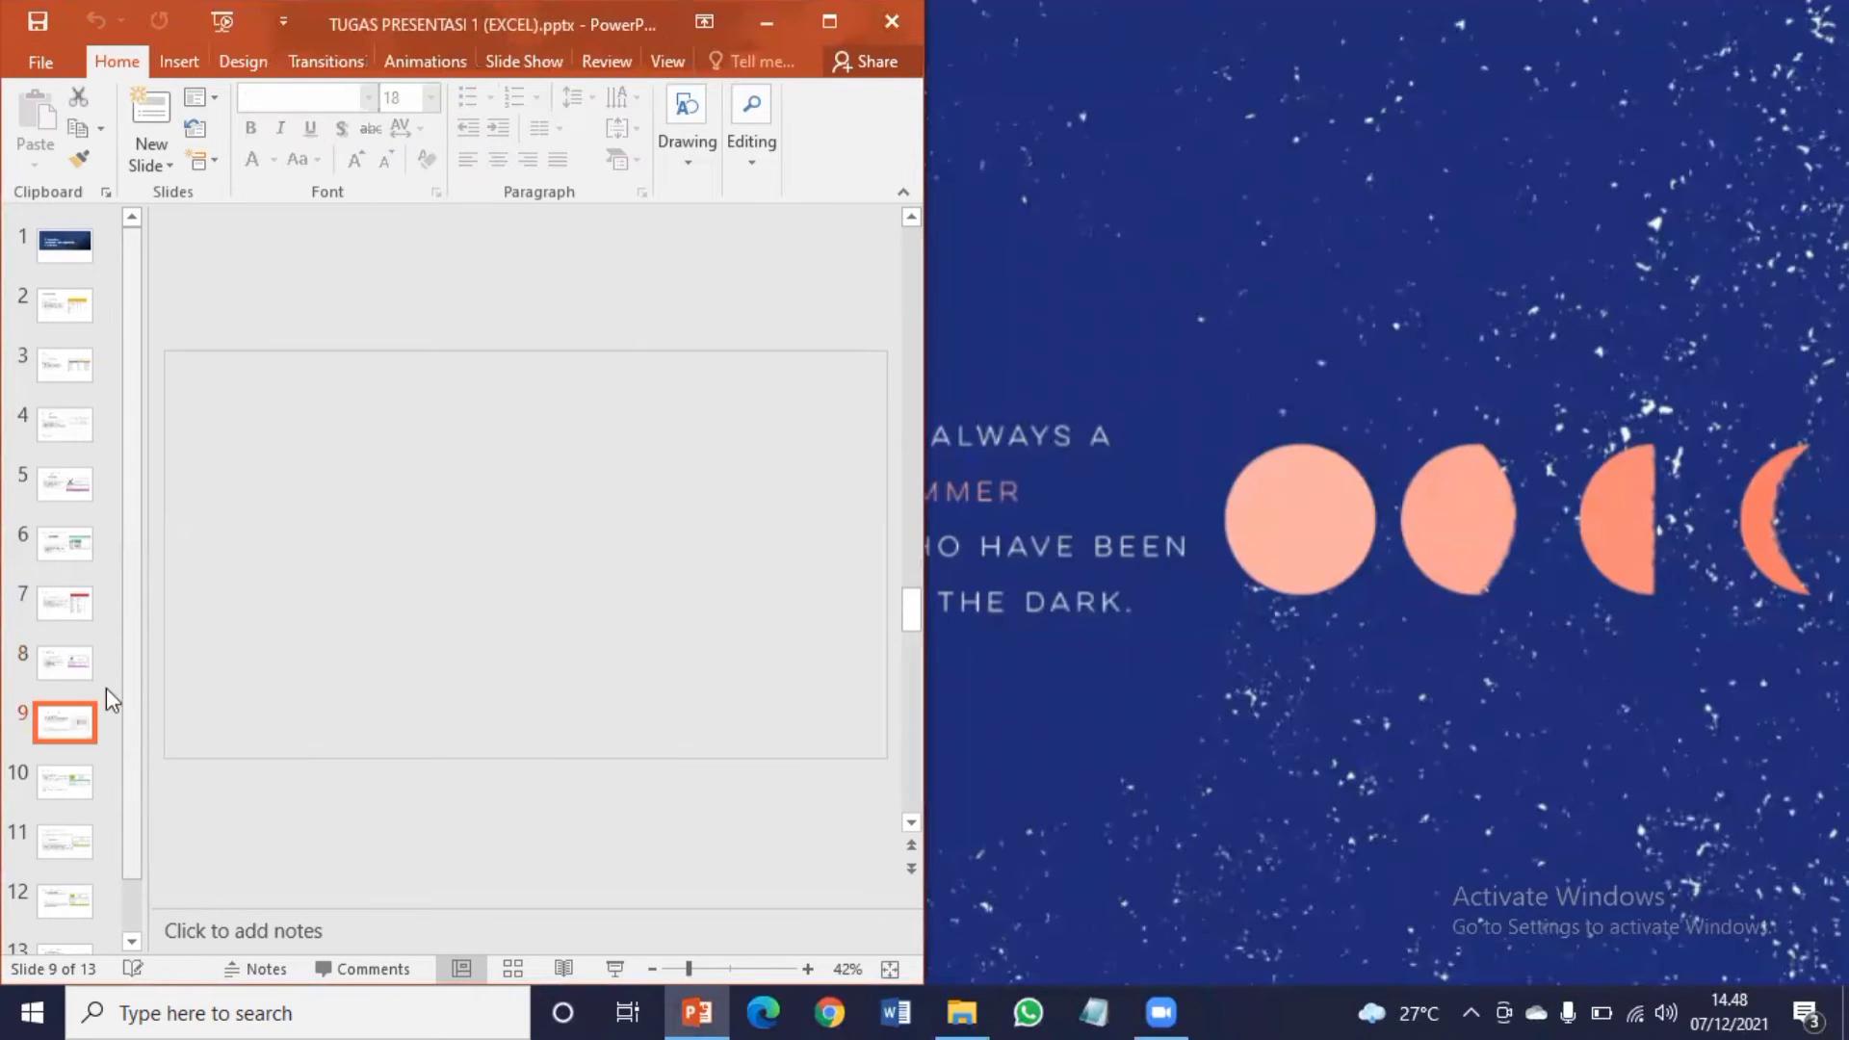
right_click(353, 465)
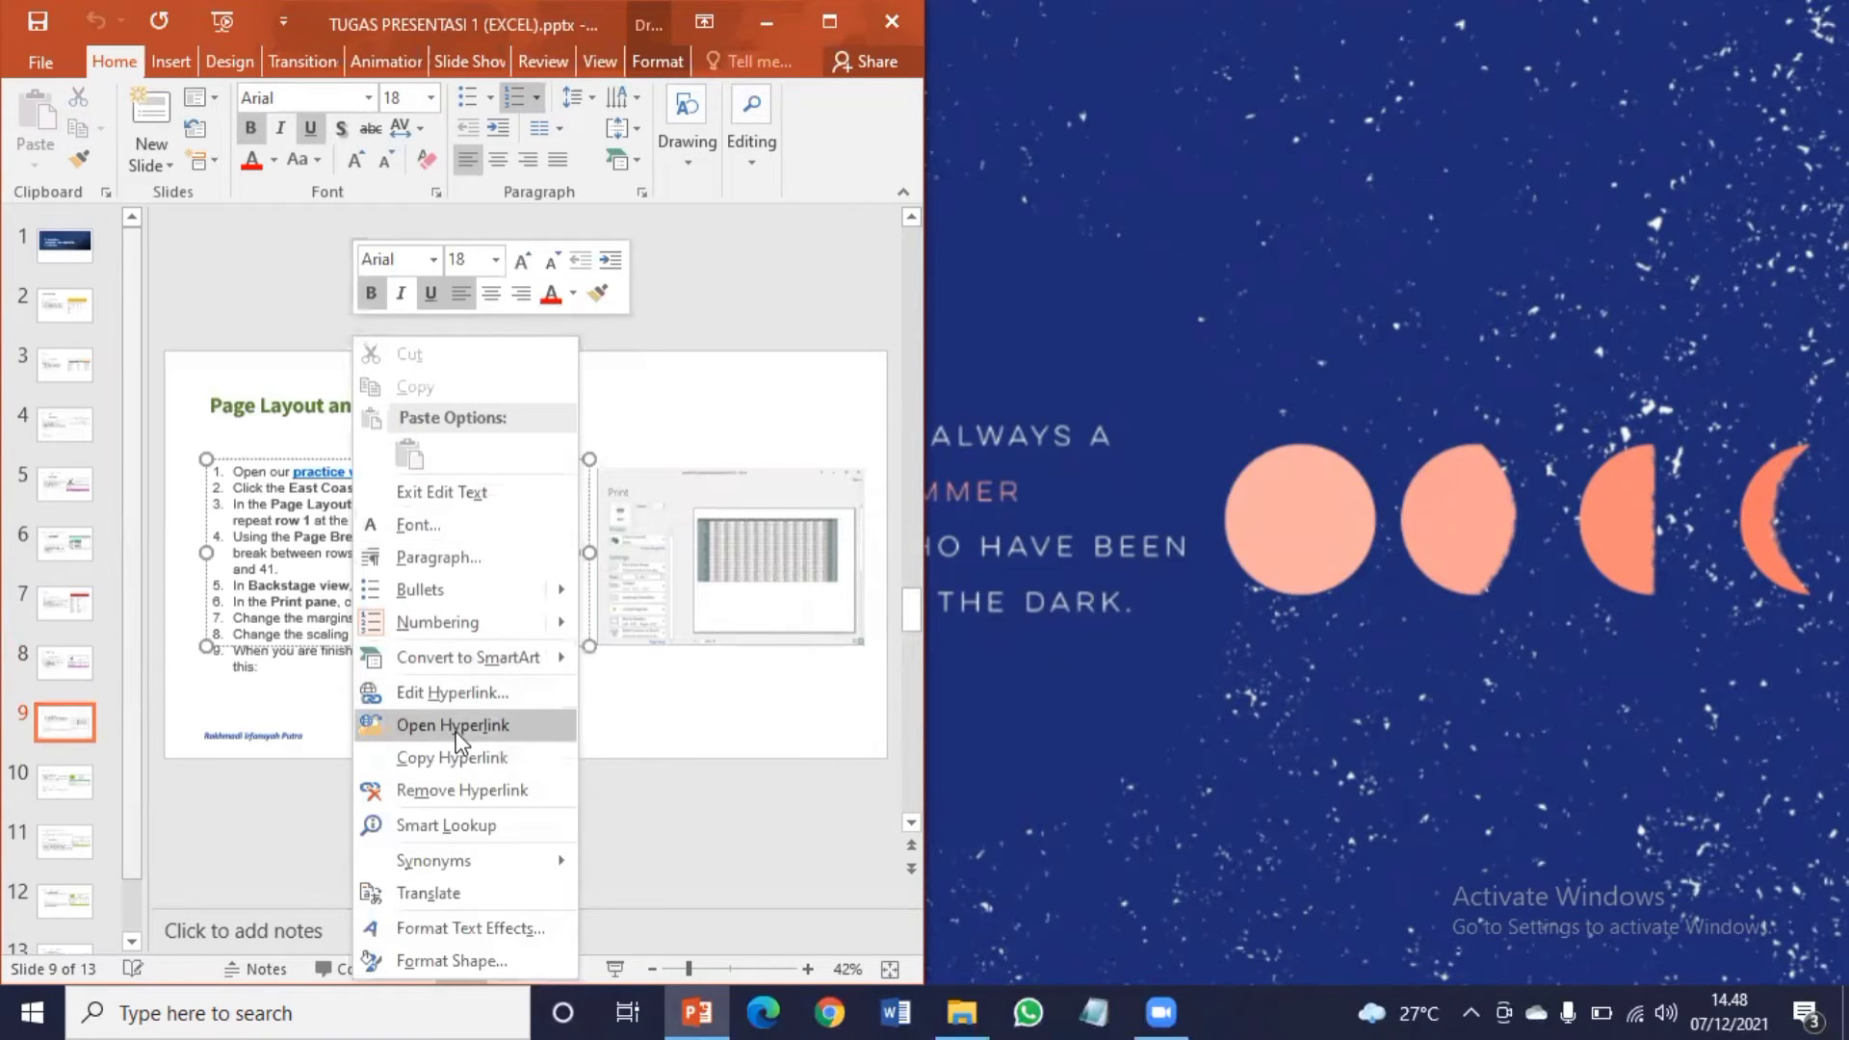
click(455, 728)
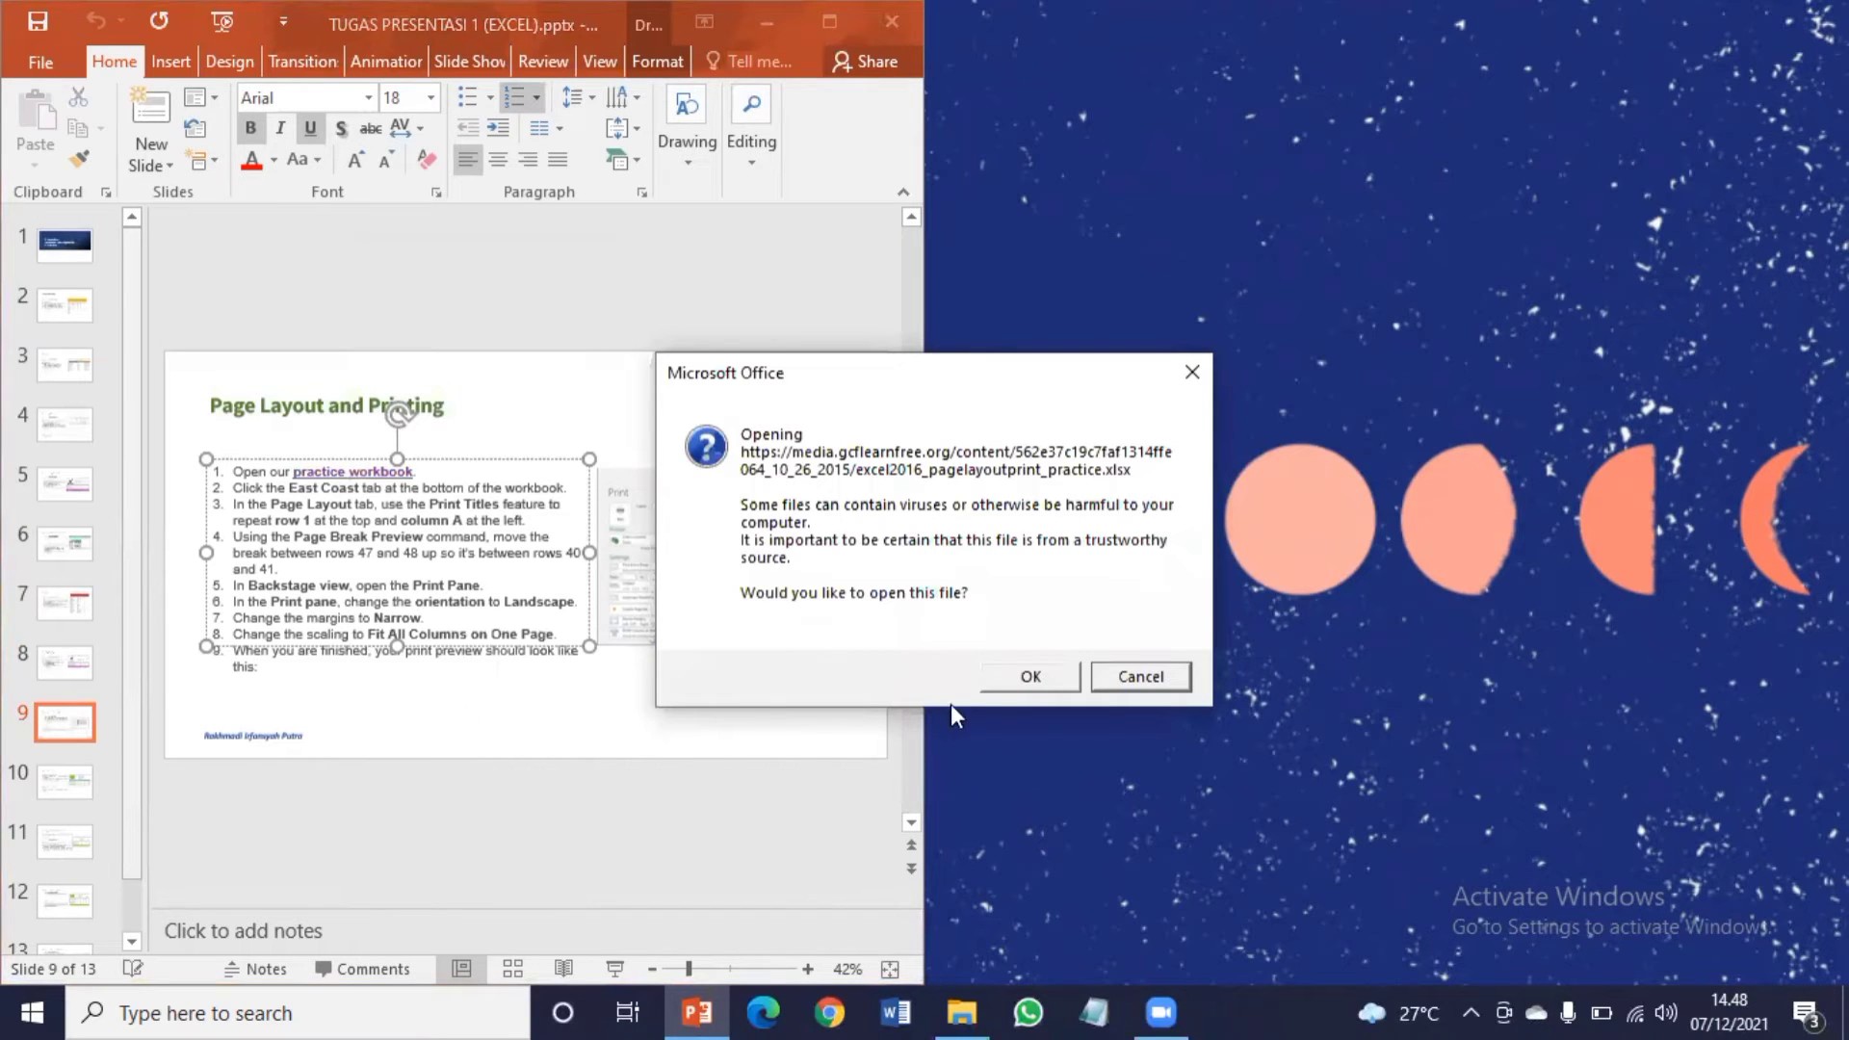
click(1026, 674)
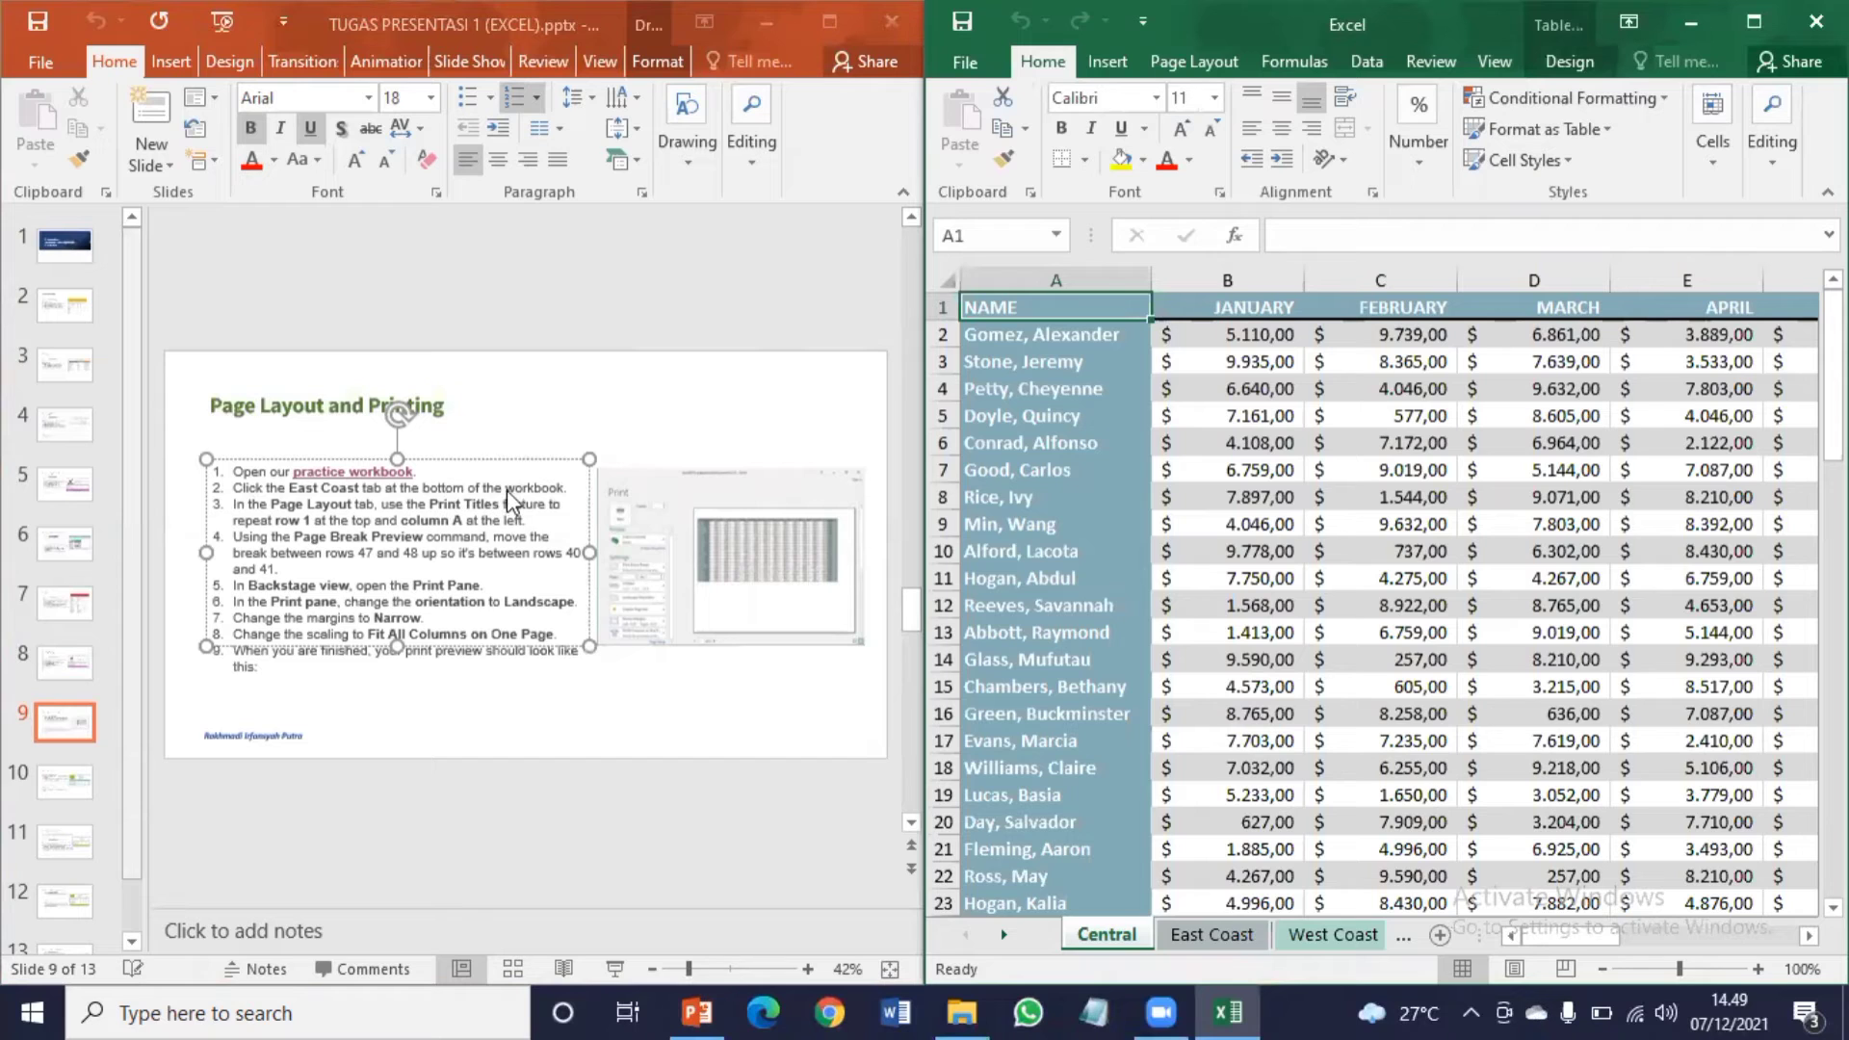
Step: Set row 1 of the East Coast worksheet as the print title row to repeat at the top of each page
click(1198, 934)
click(1603, 970)
click(1604, 970)
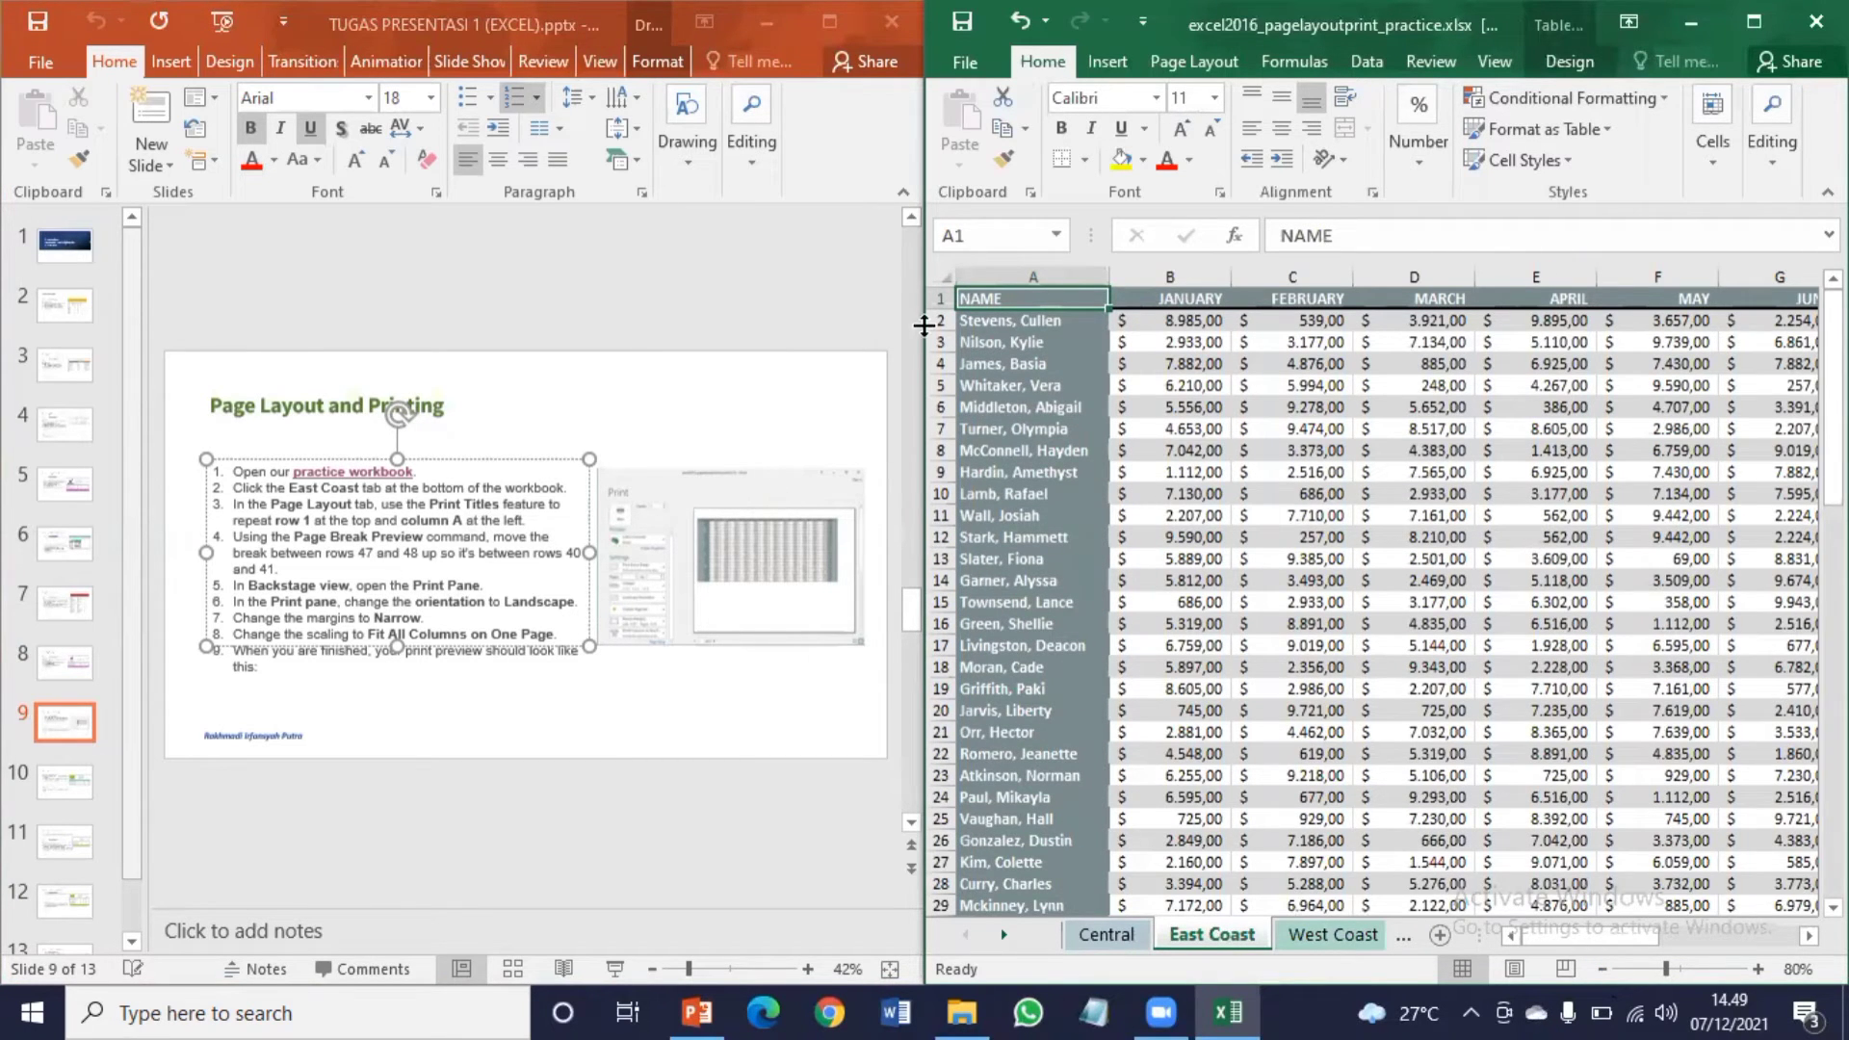
click(1219, 64)
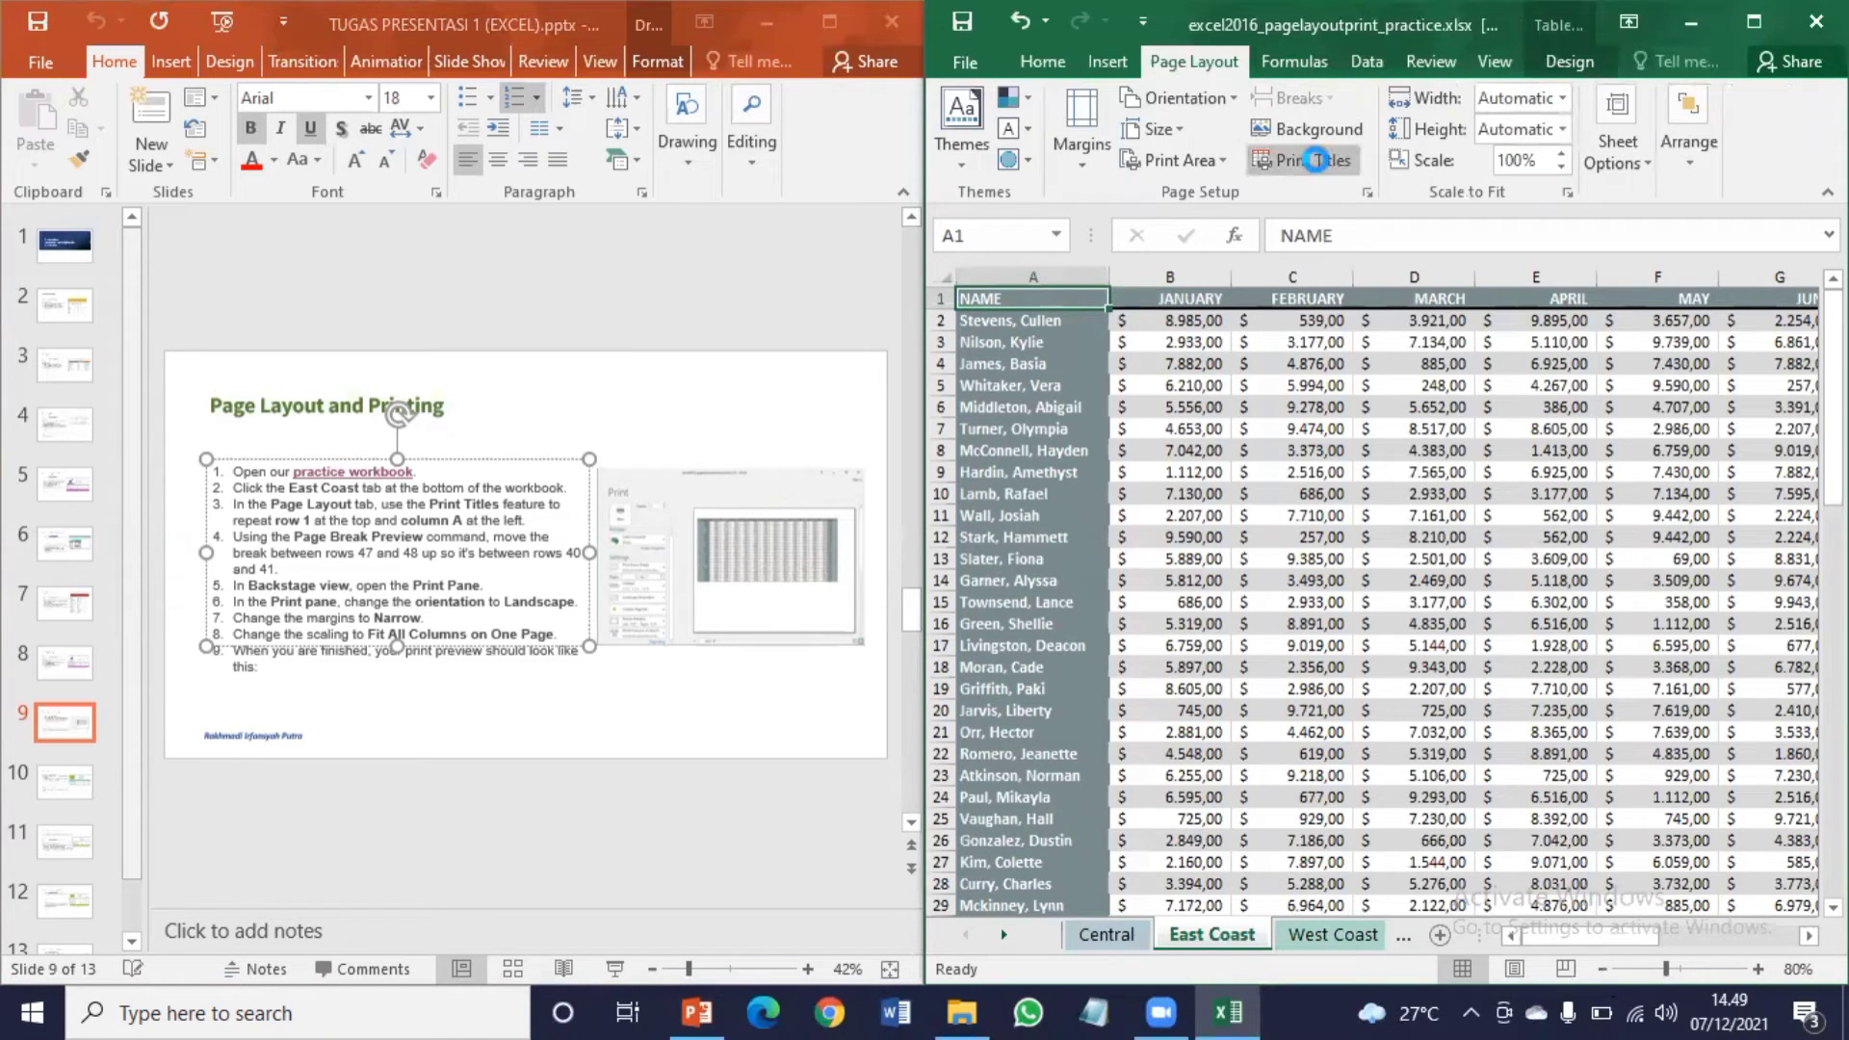
click(1322, 162)
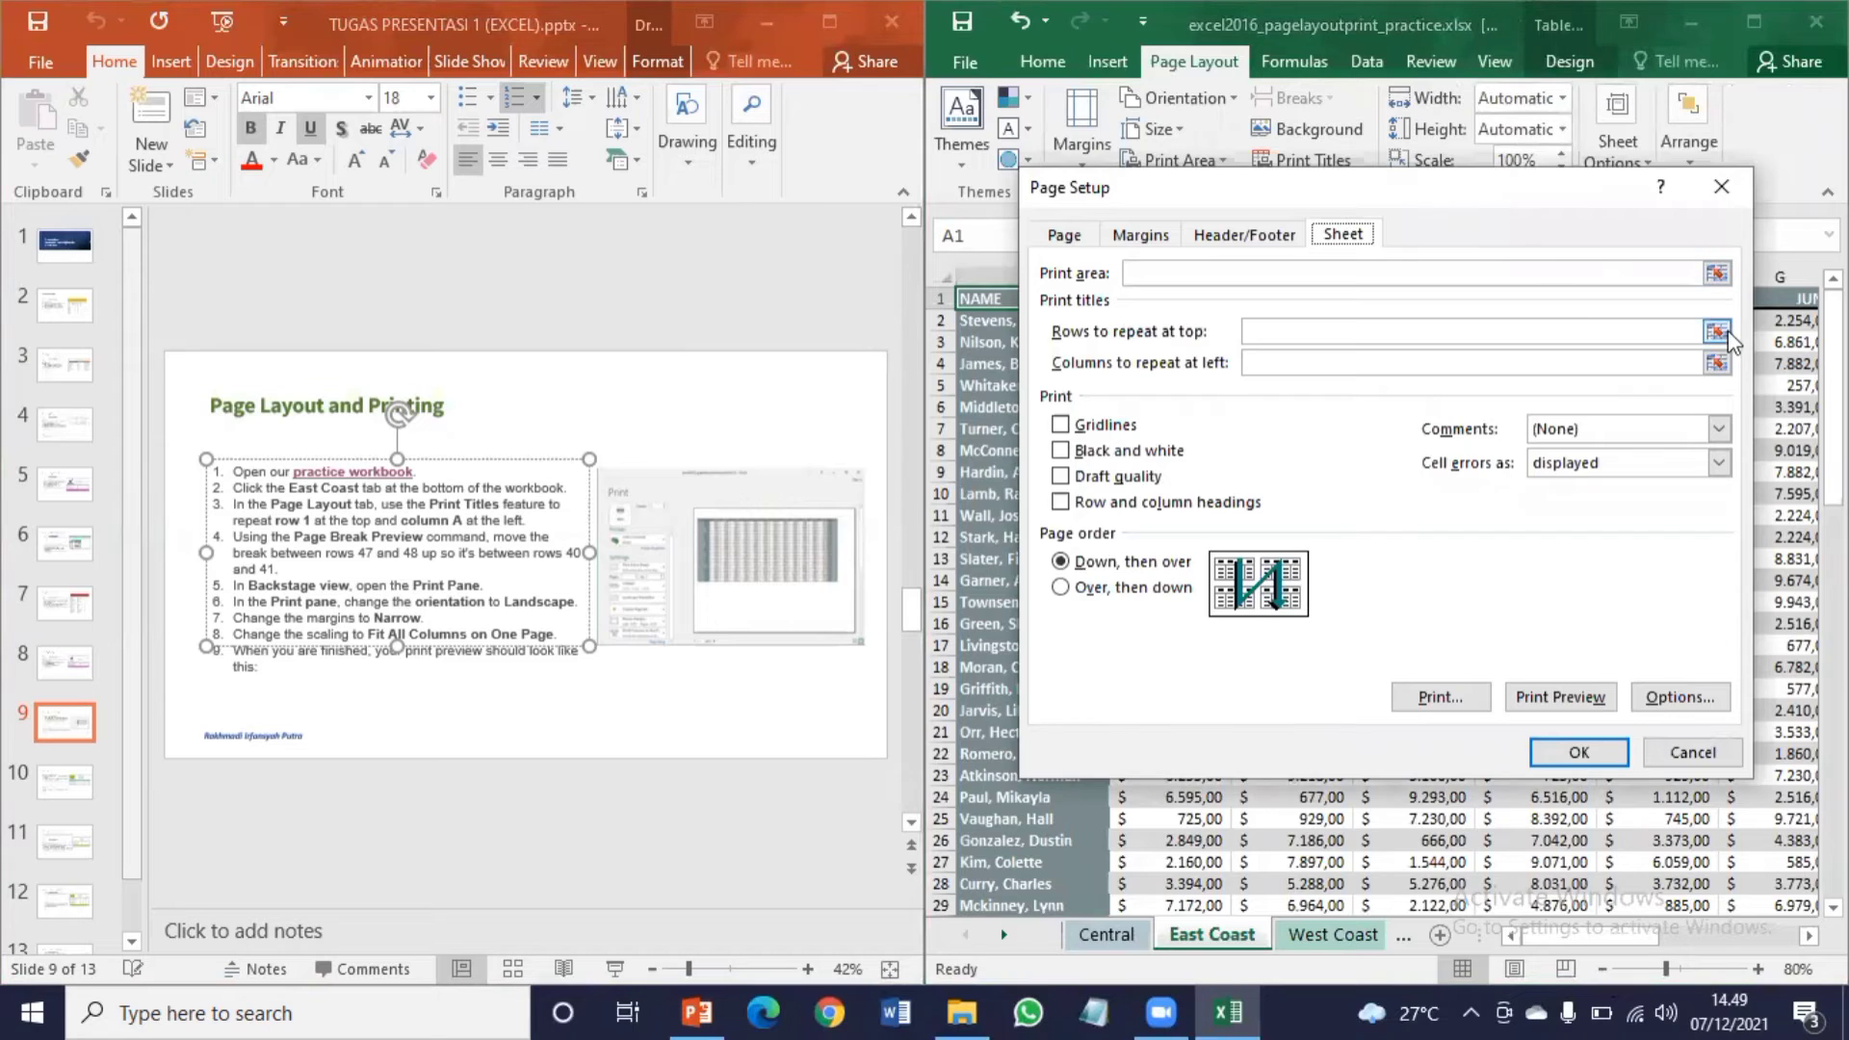
click(1738, 358)
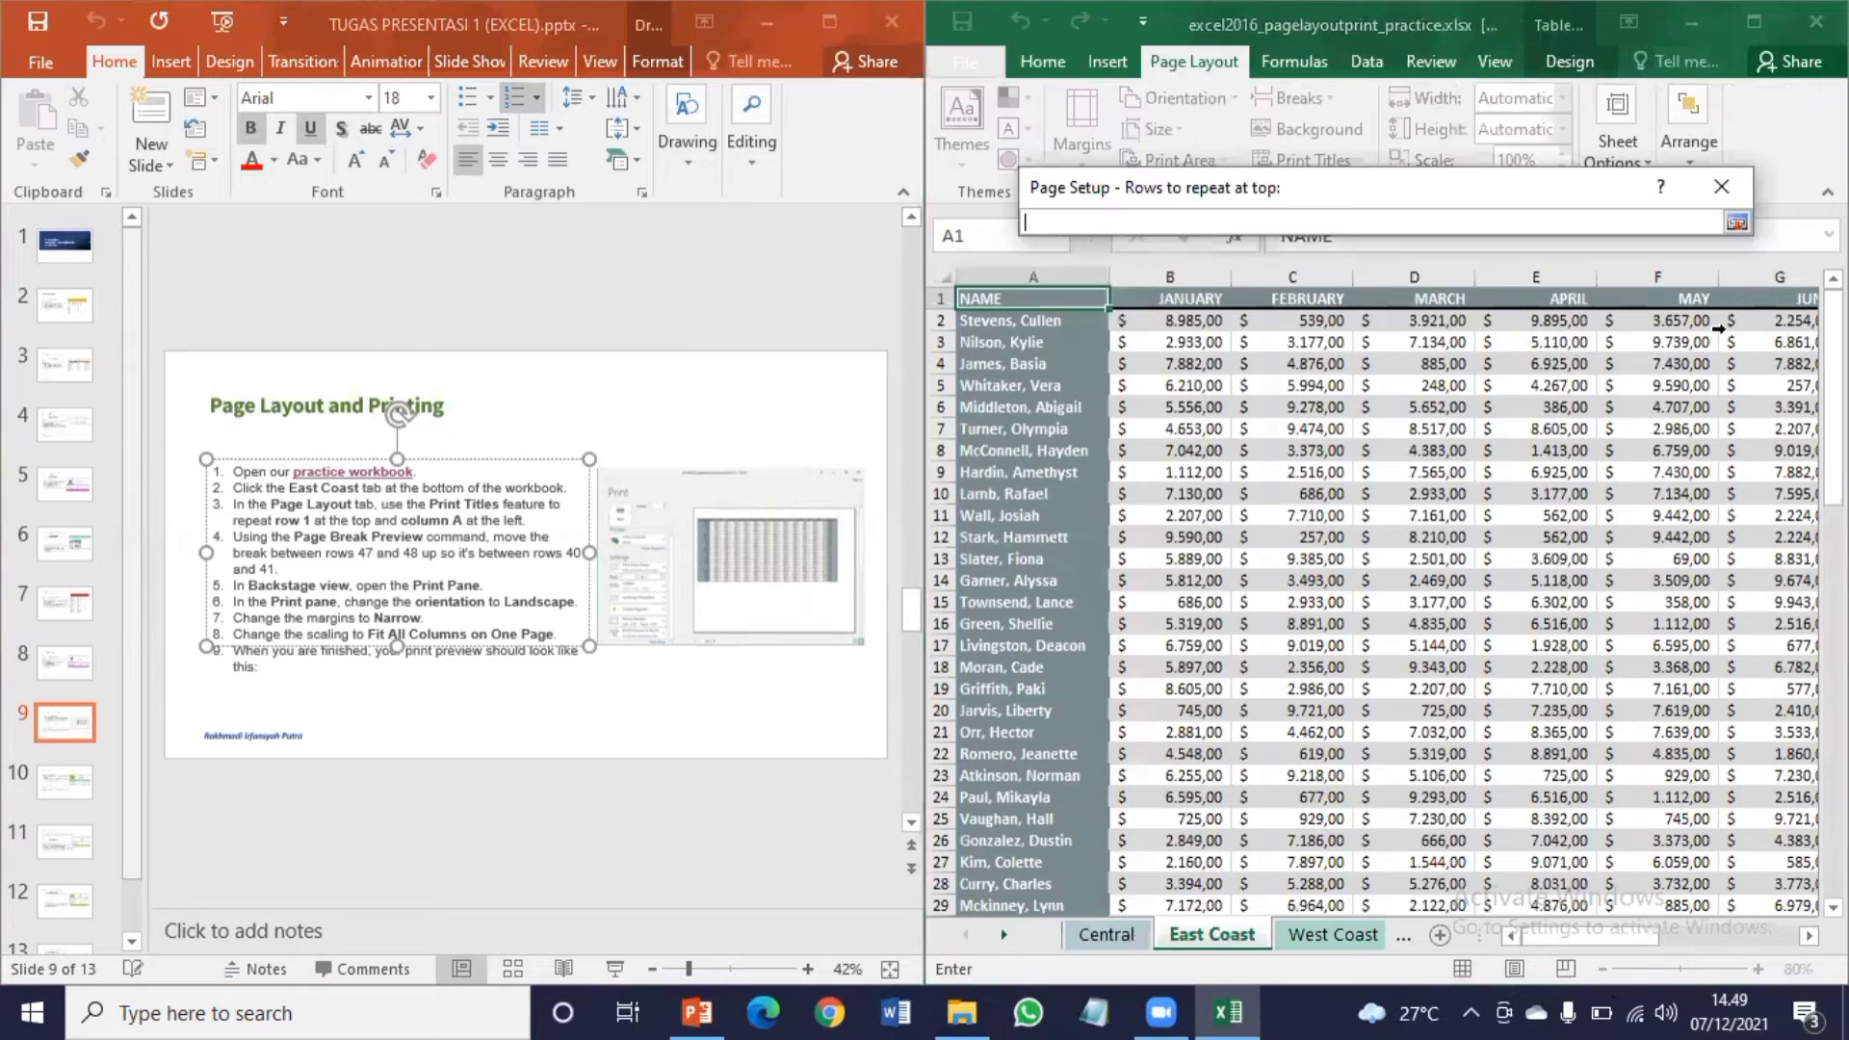
click(946, 300)
click(1736, 222)
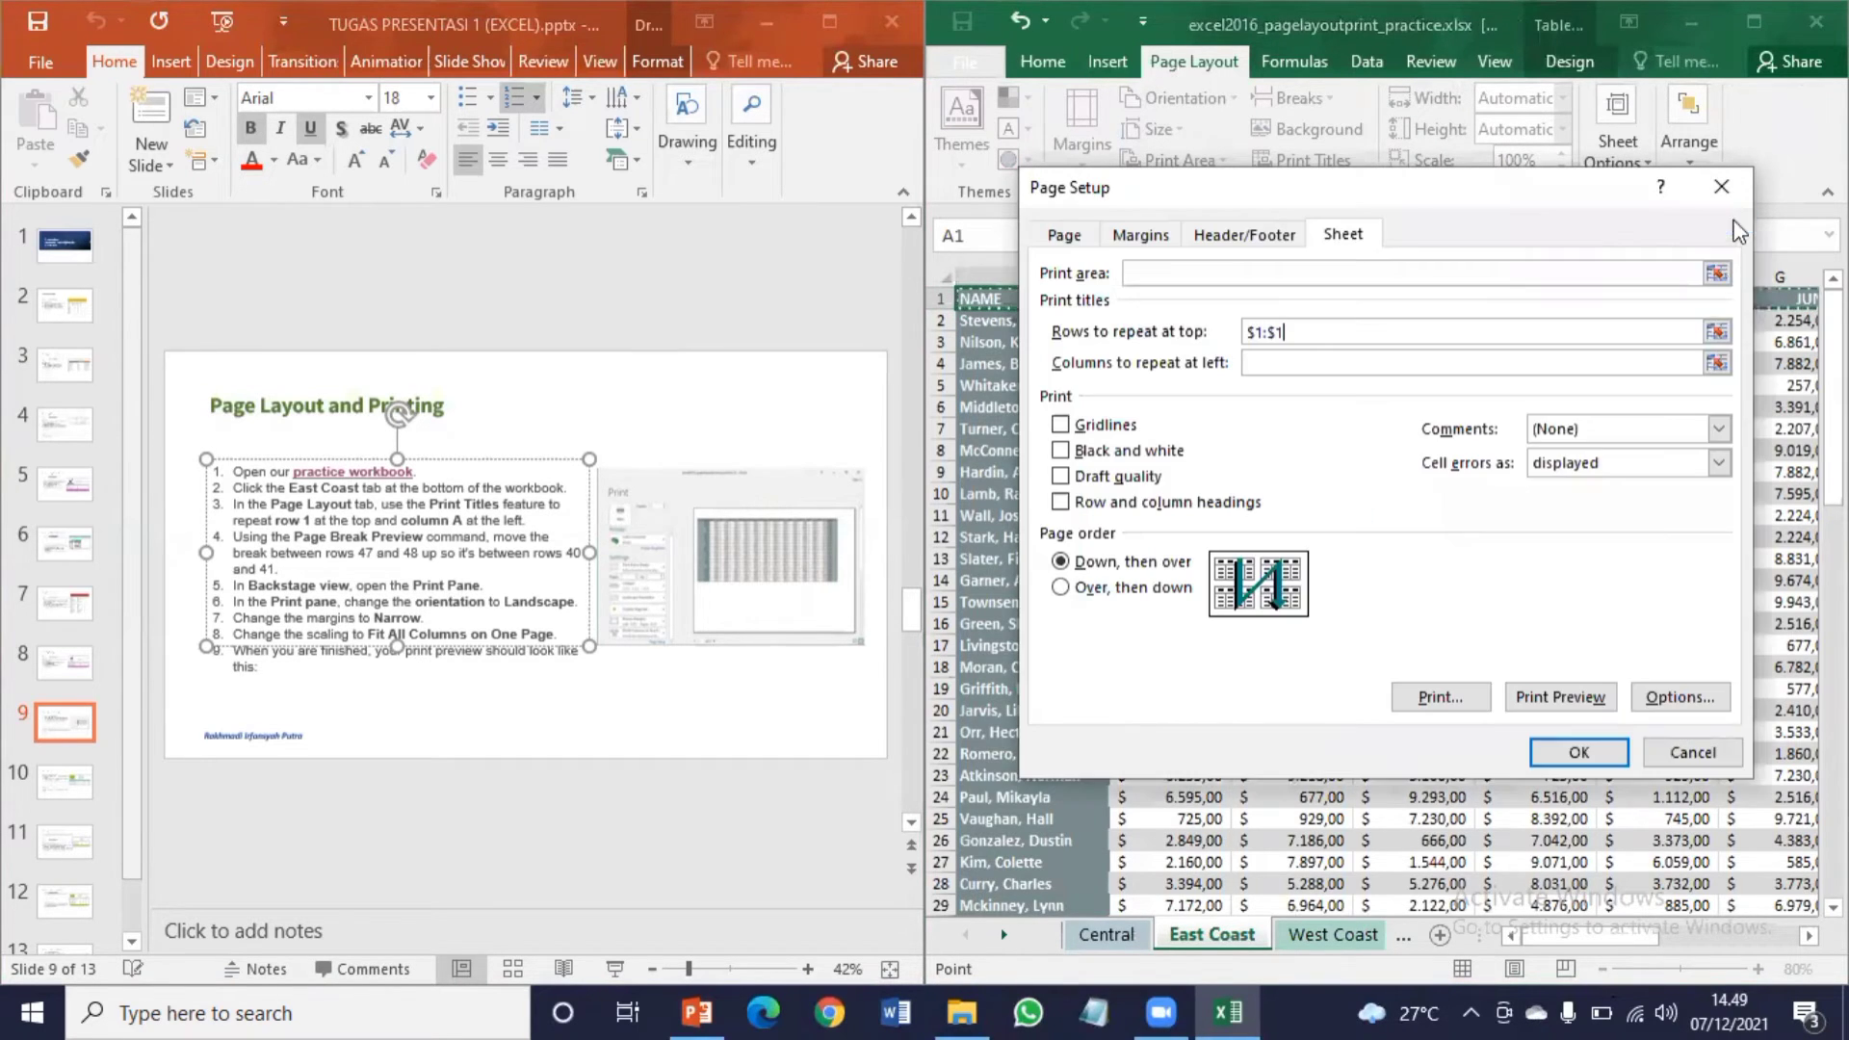
Step: Set column A as the print title column to repeat at the left of each page
click(1716, 274)
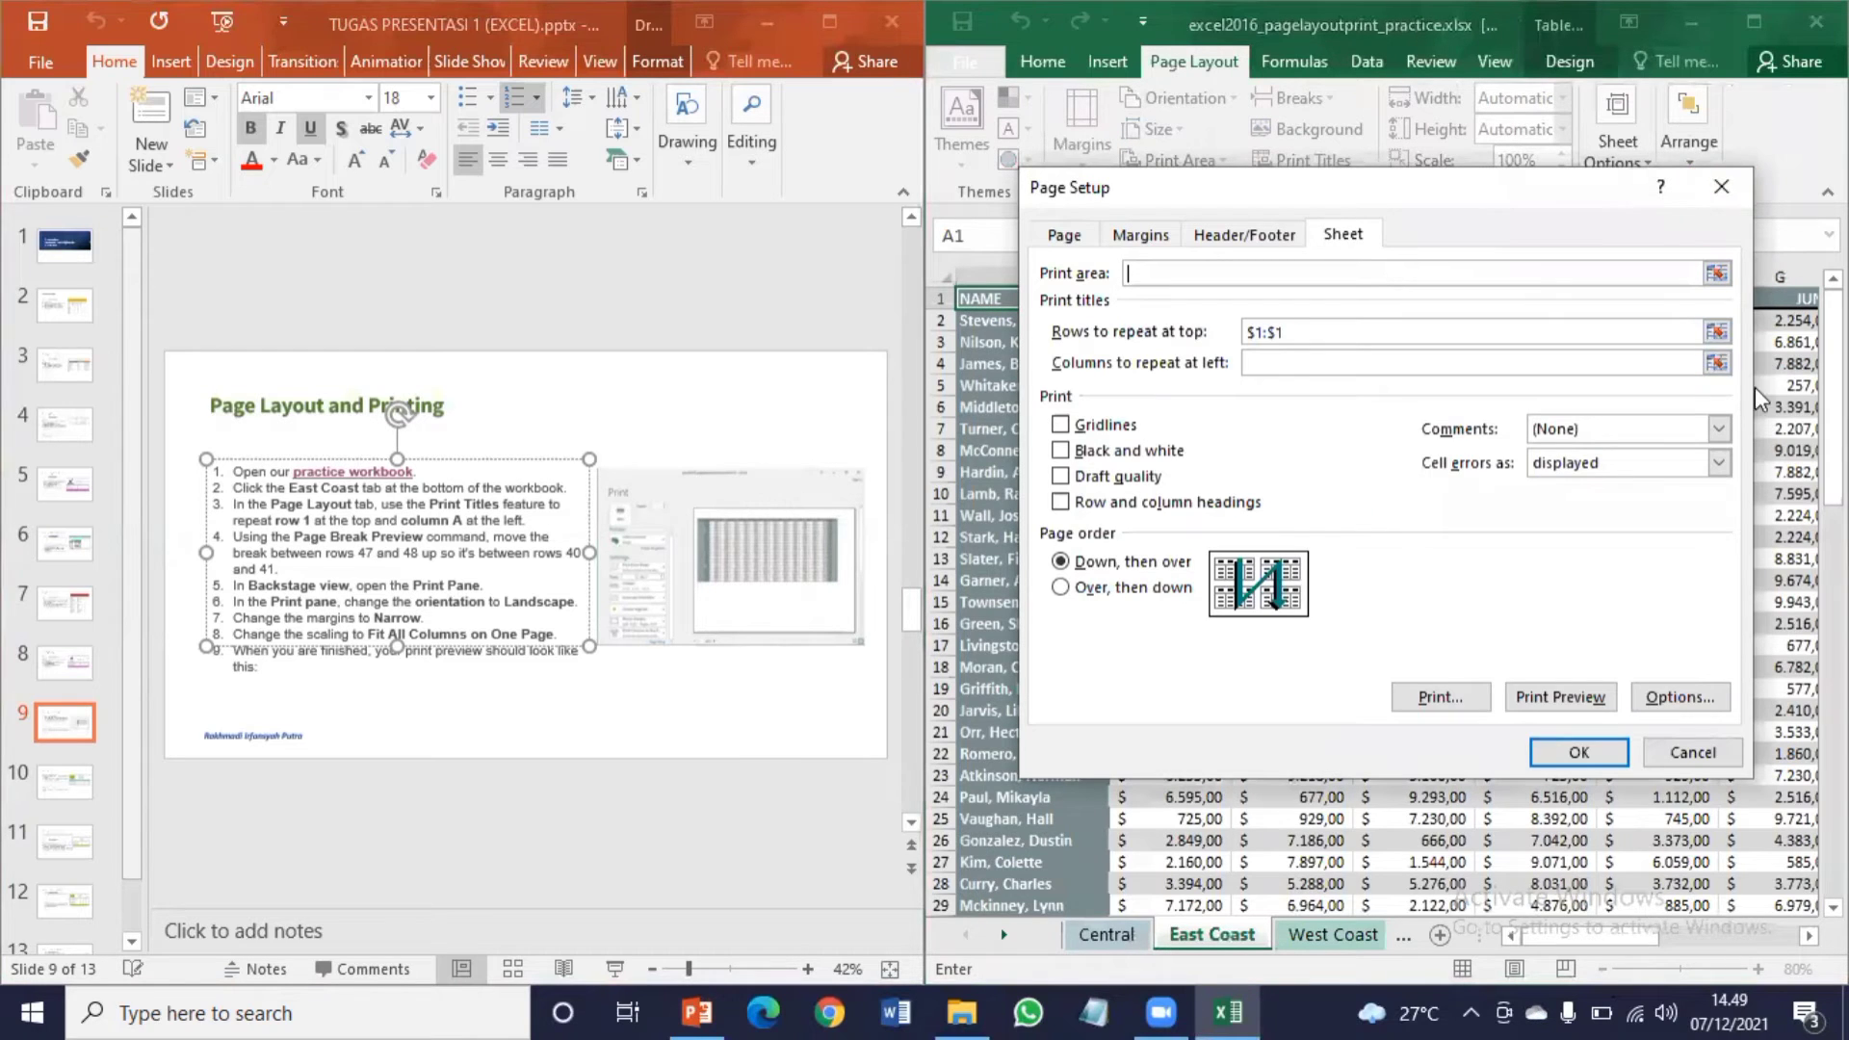
click(1716, 362)
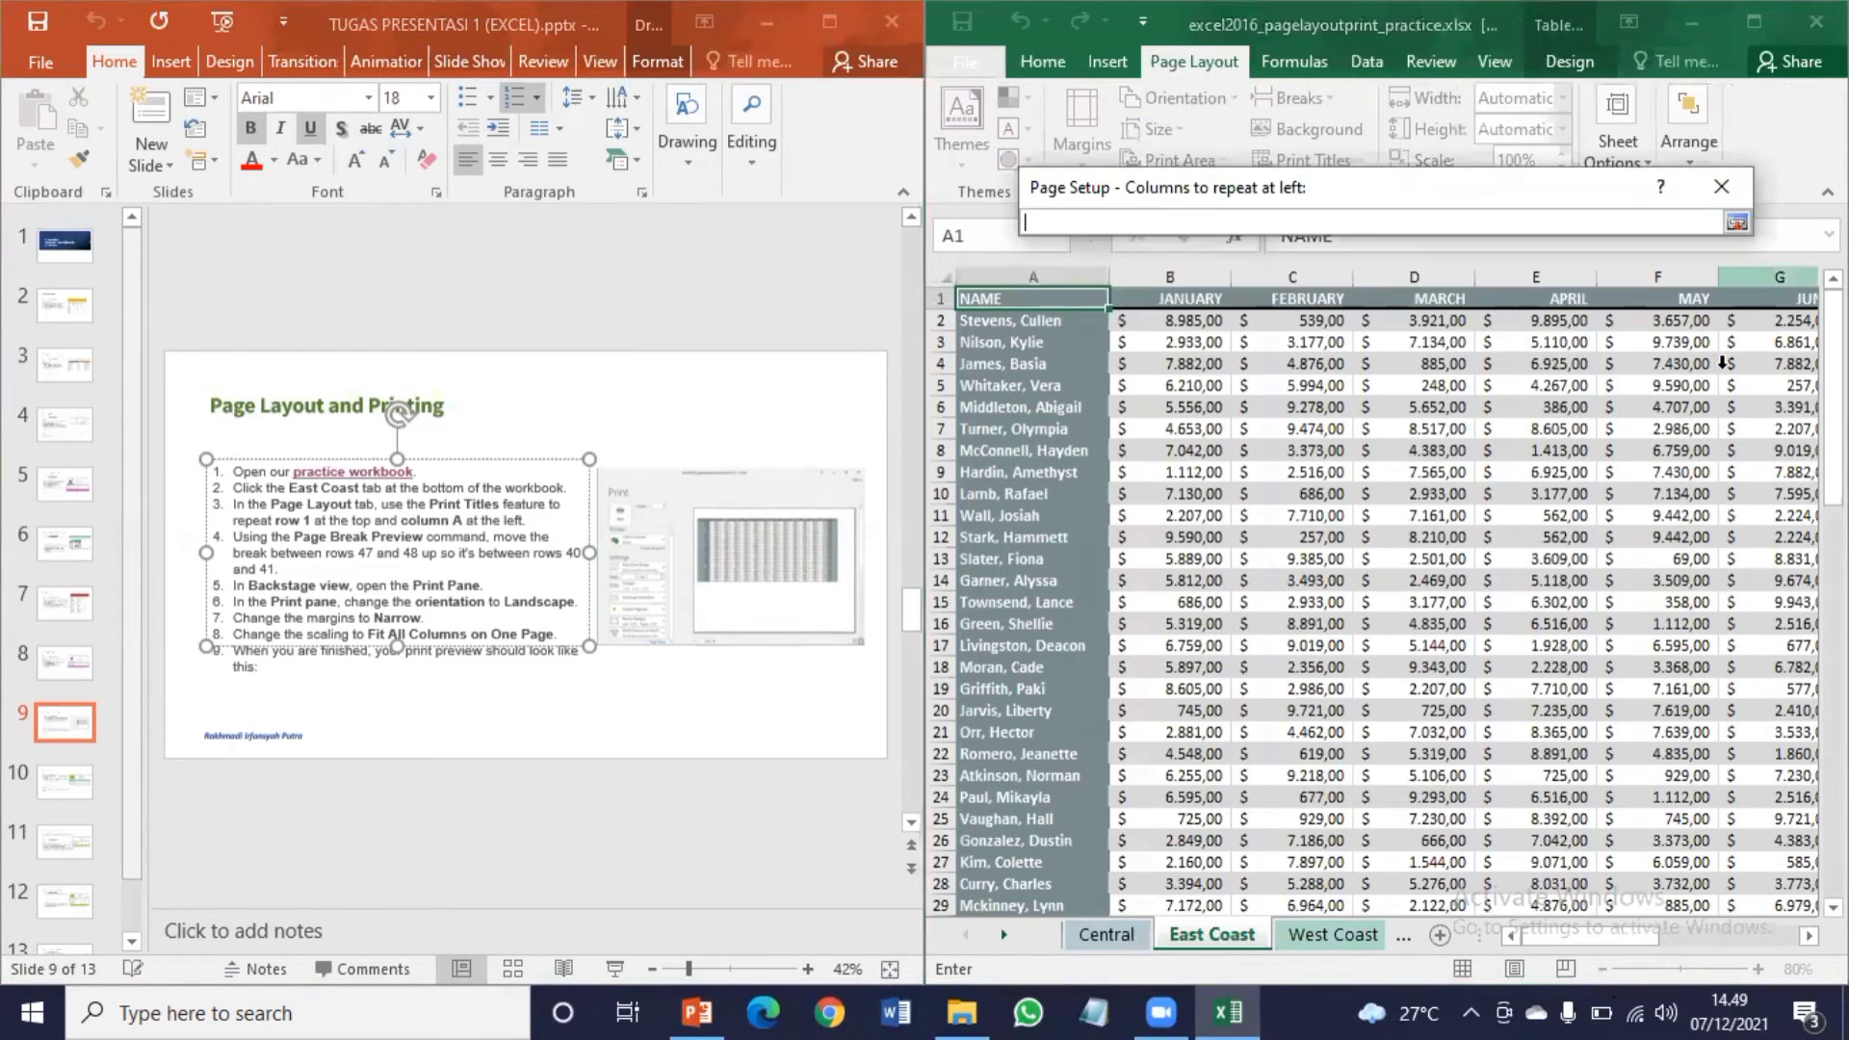
click(1033, 278)
click(1736, 223)
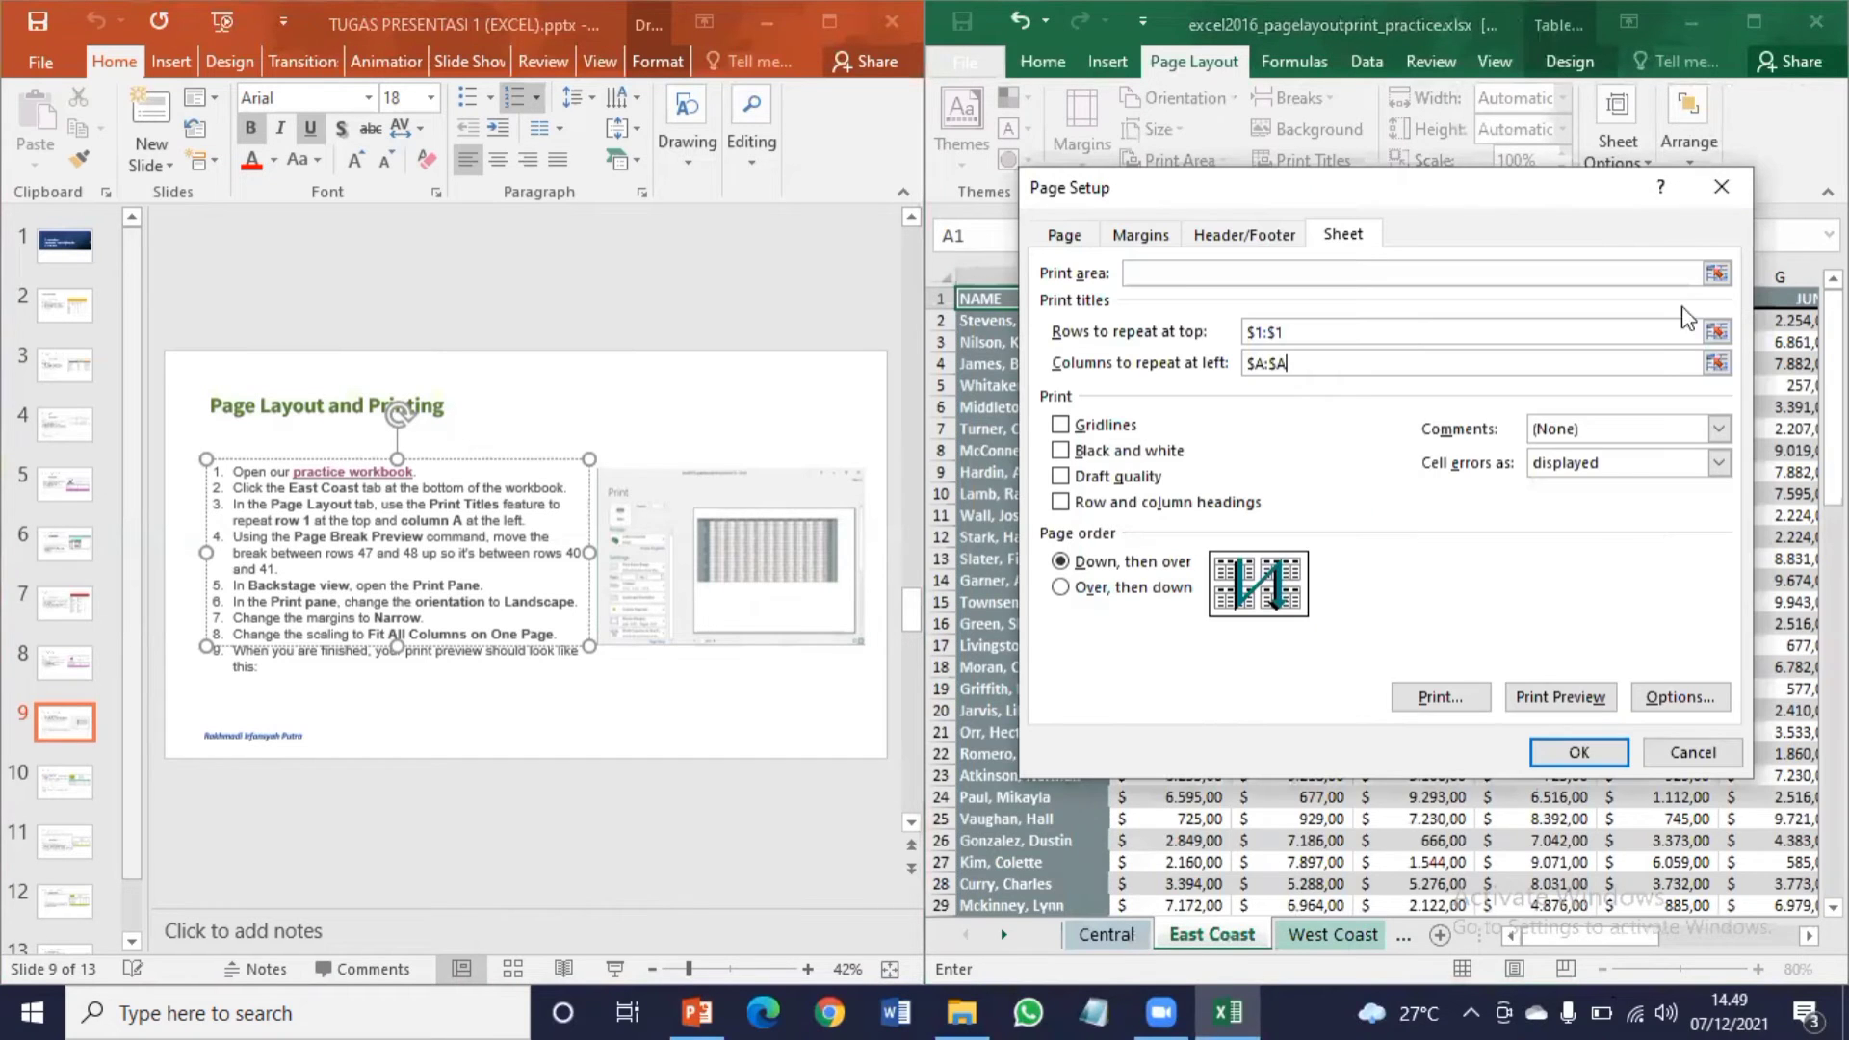
Step: Apply the print titles and, in Page Break Preview, move the East Coast worksheet's horizontal page break between rows 40 and 41
click(1579, 753)
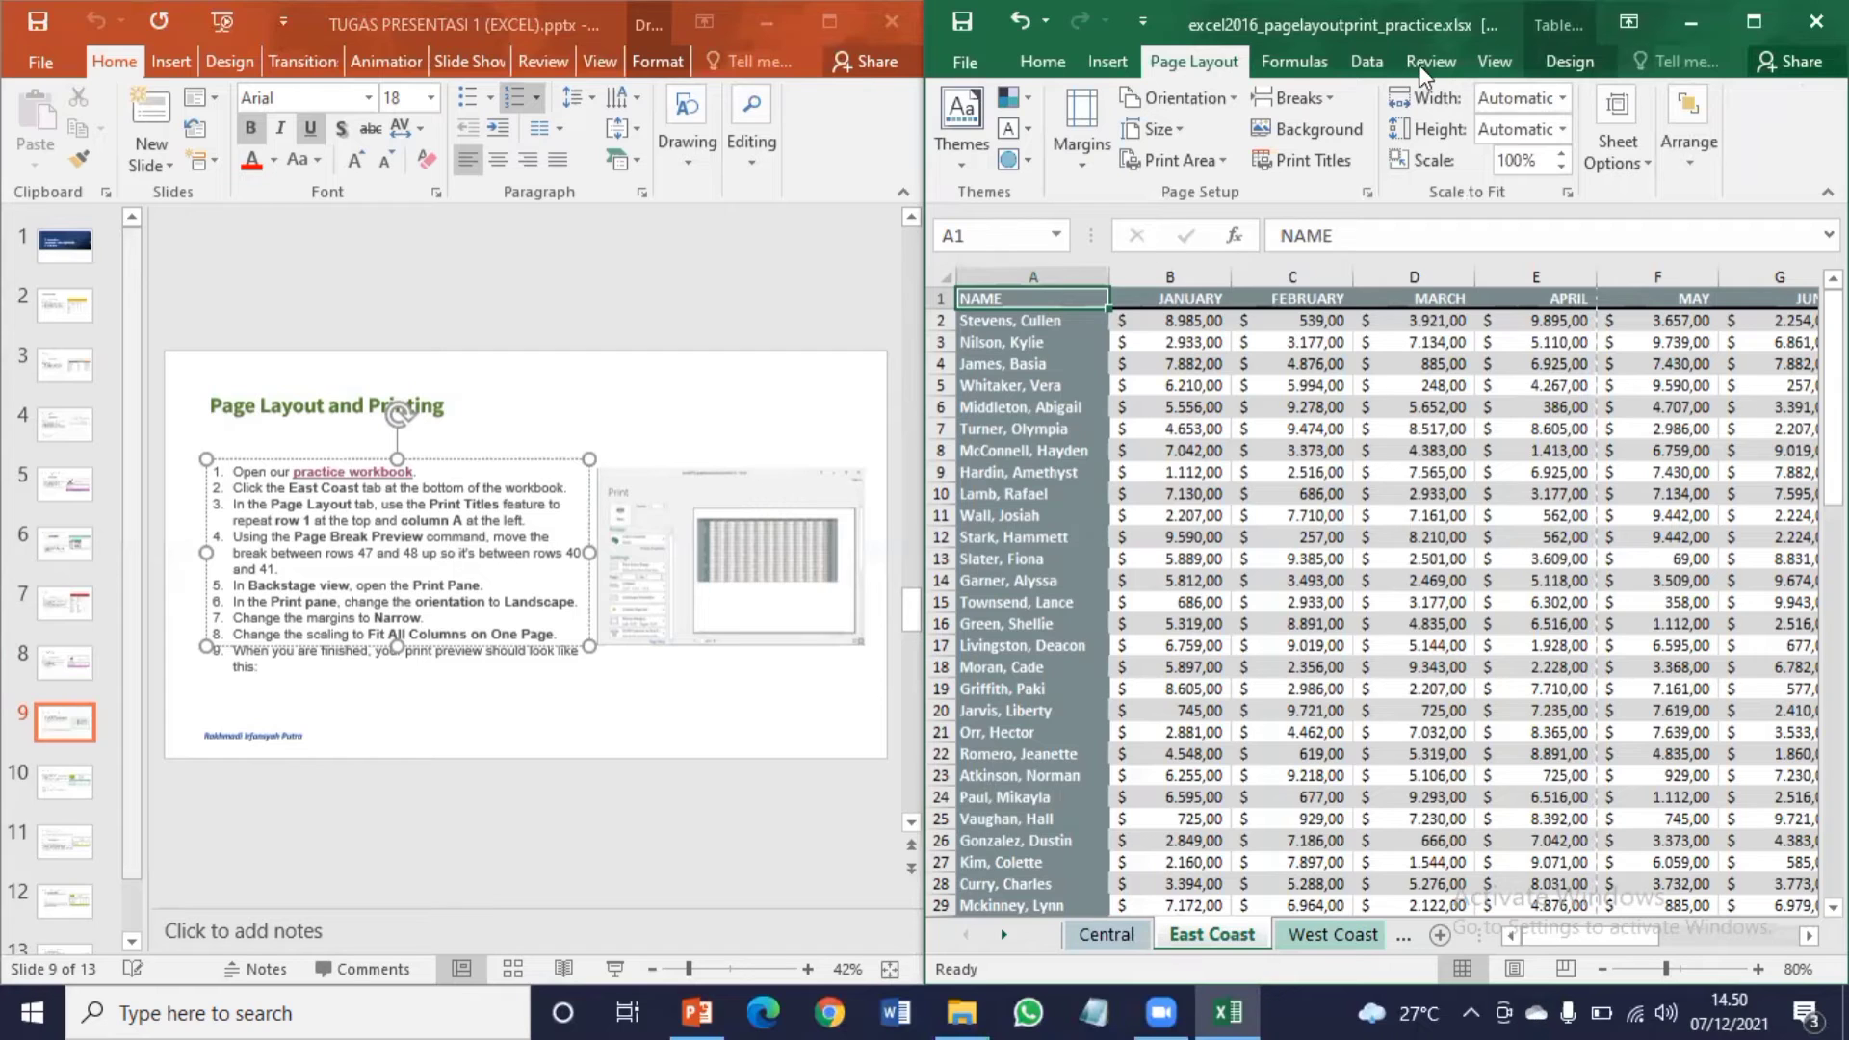
click(1490, 63)
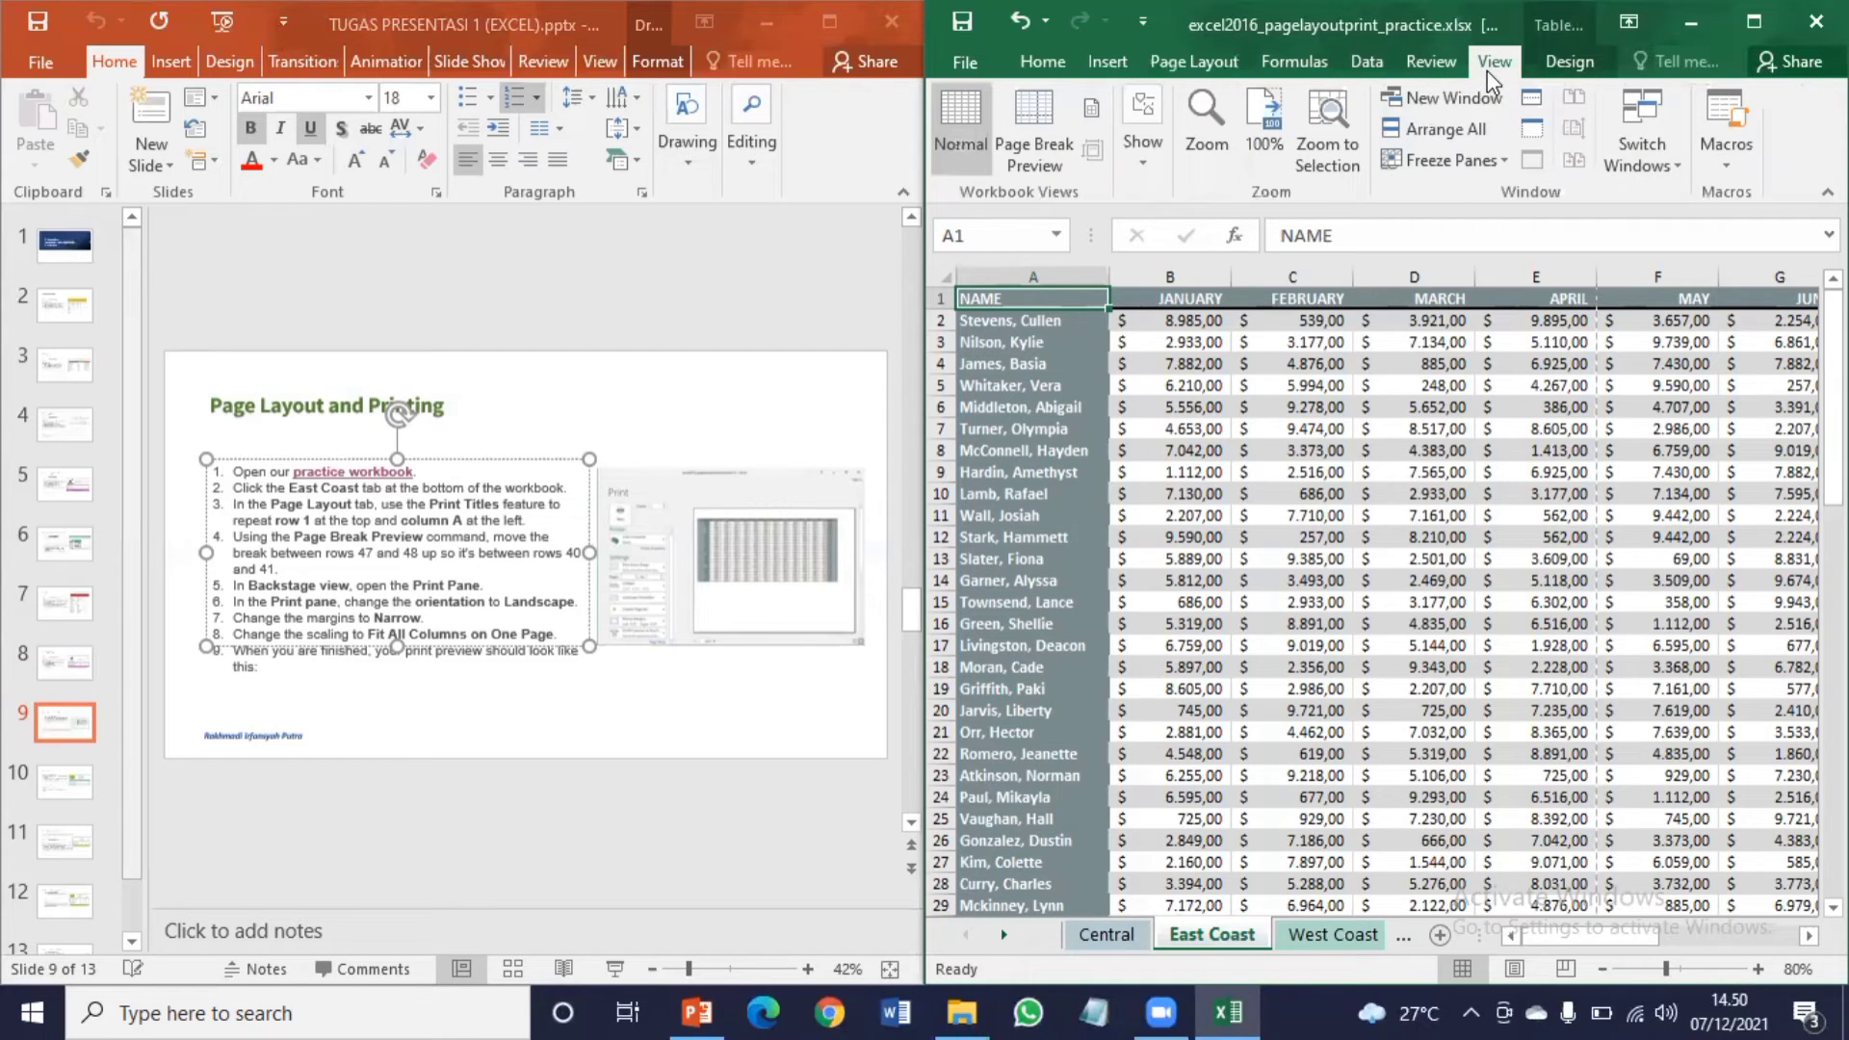
click(1034, 136)
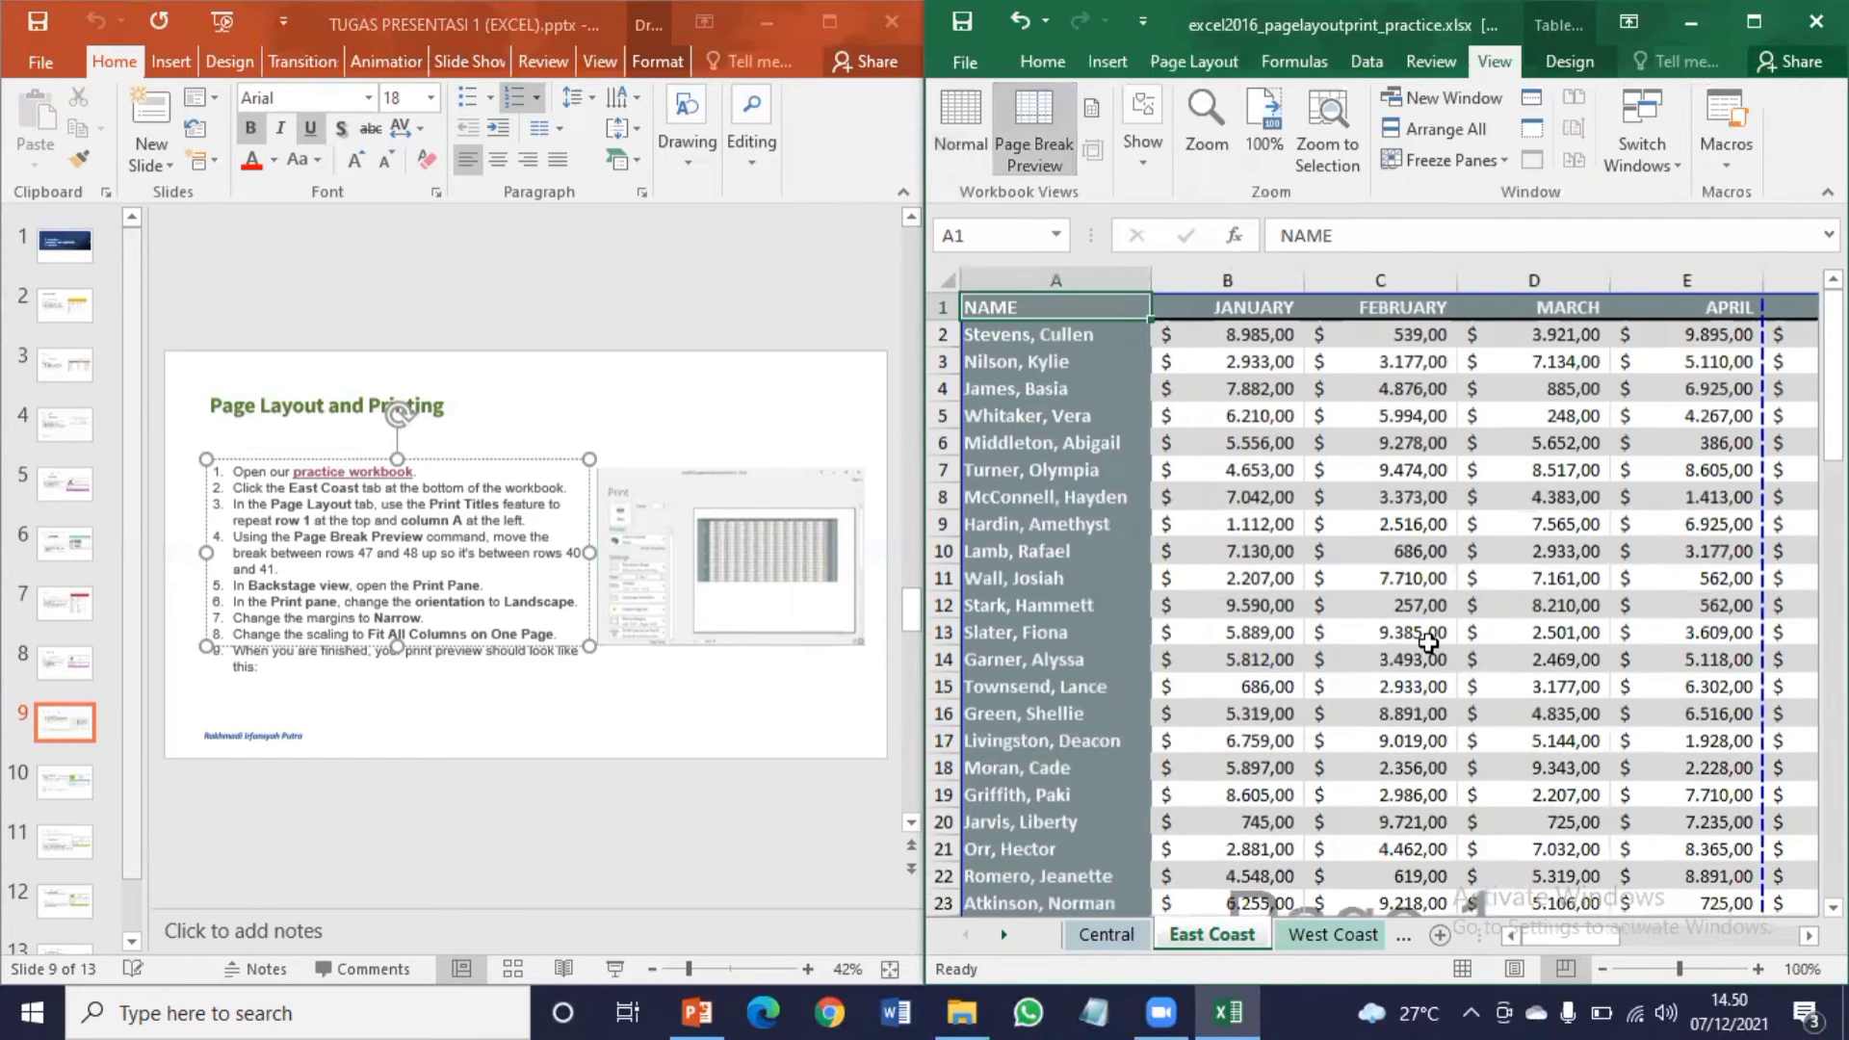
scroll(1166, 616, down, 12)
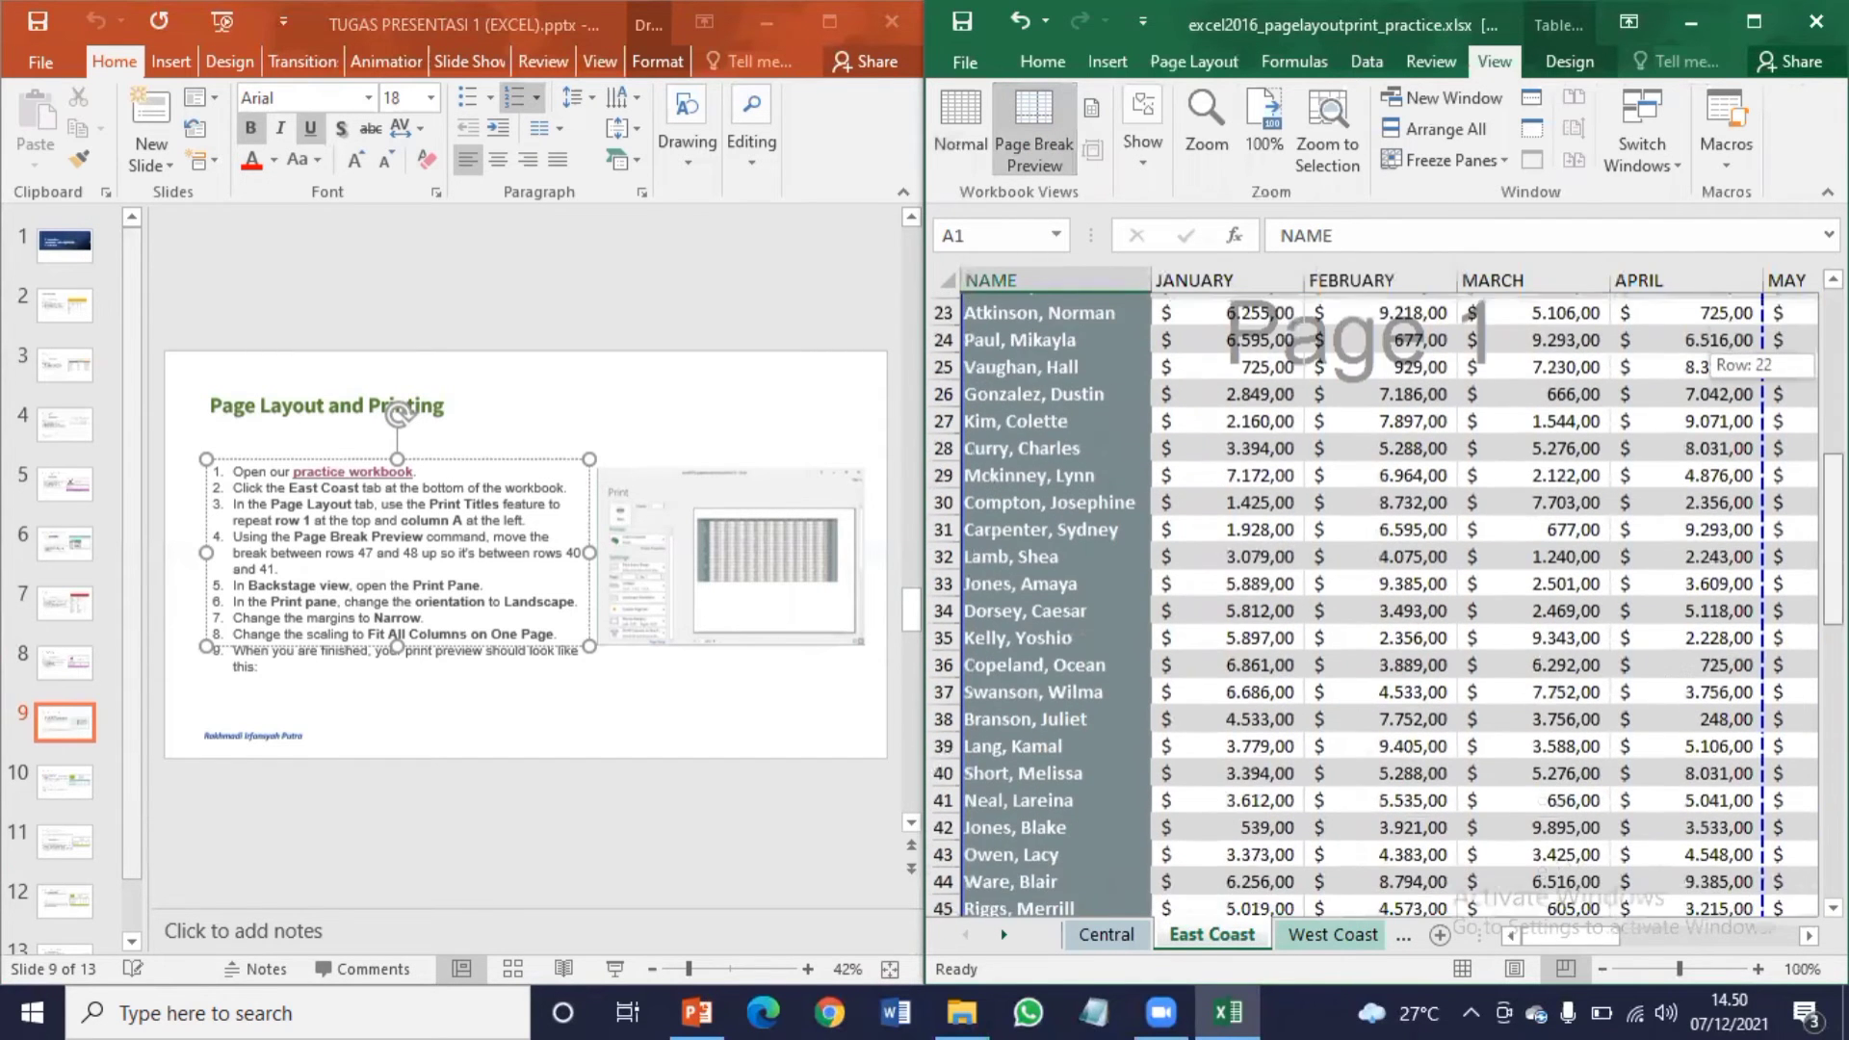
drag(1166, 616, 1112, 415)
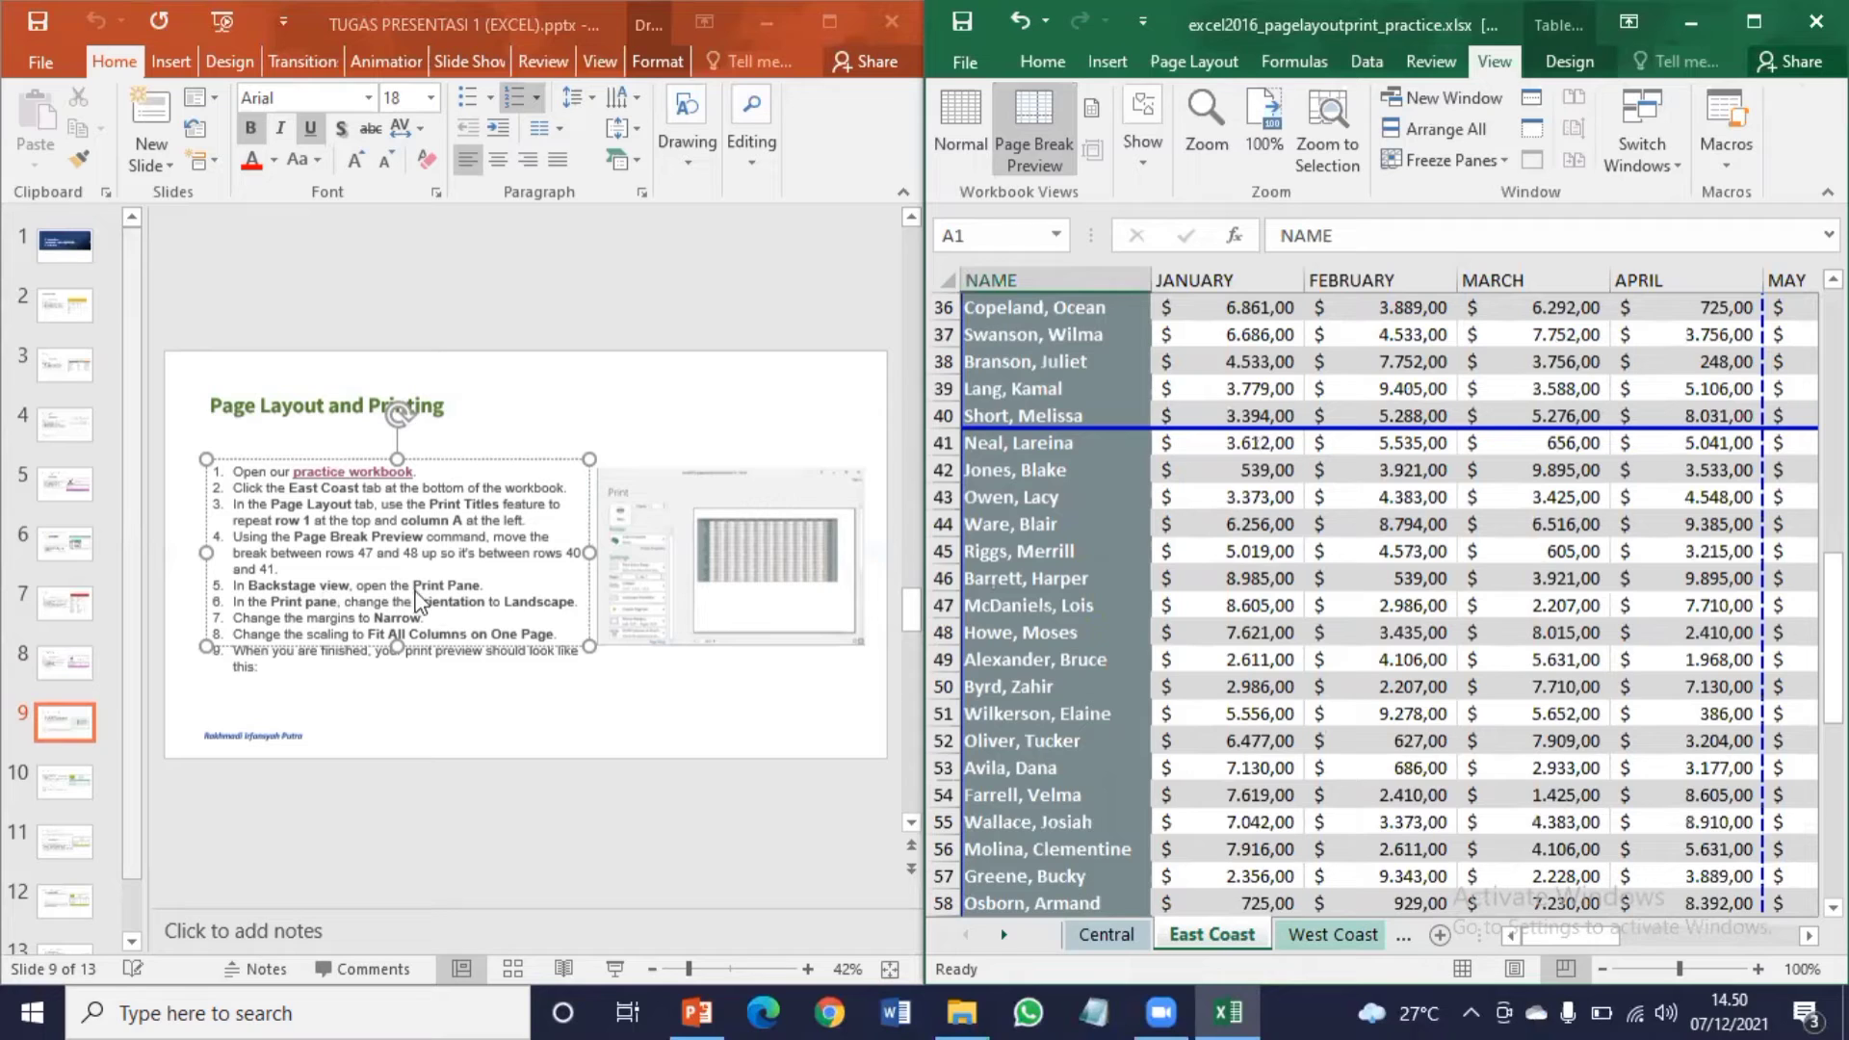
Step: Open the Print pane for the workbook and set the page orientation to Landscape
click(963, 59)
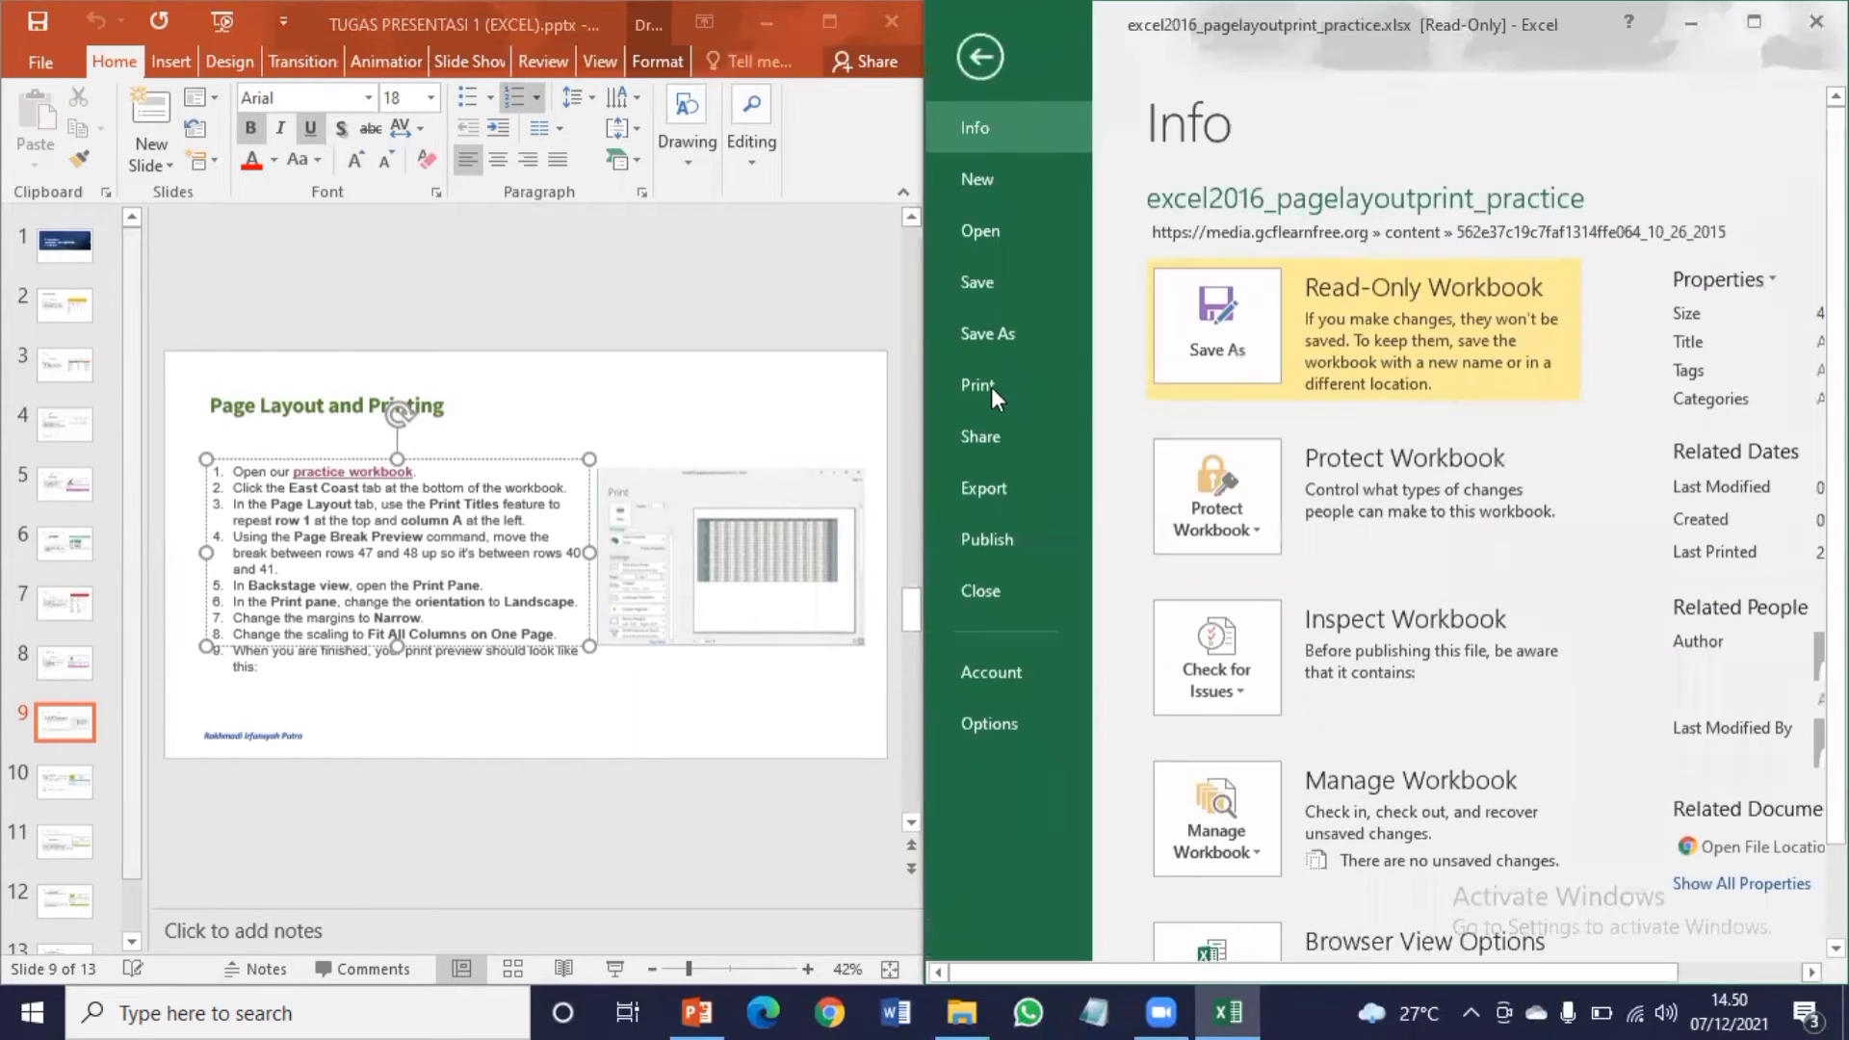
click(988, 384)
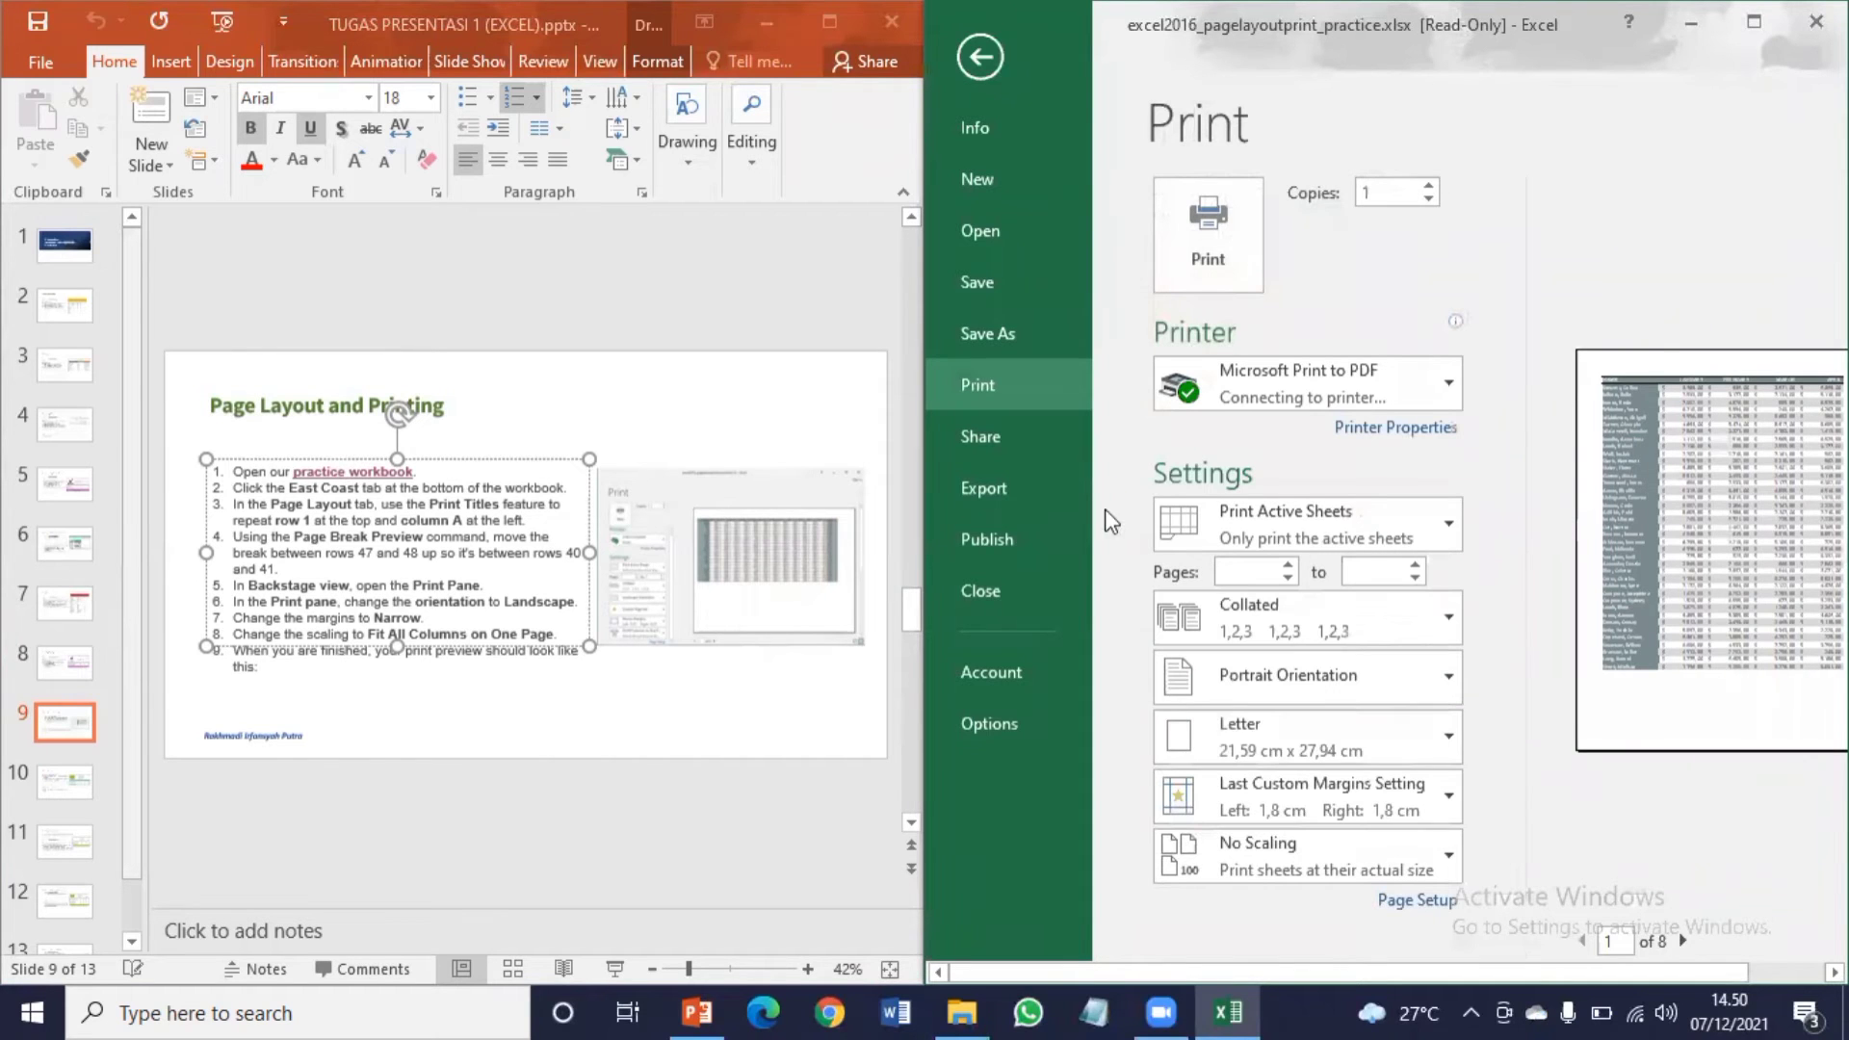
click(1334, 684)
click(1282, 770)
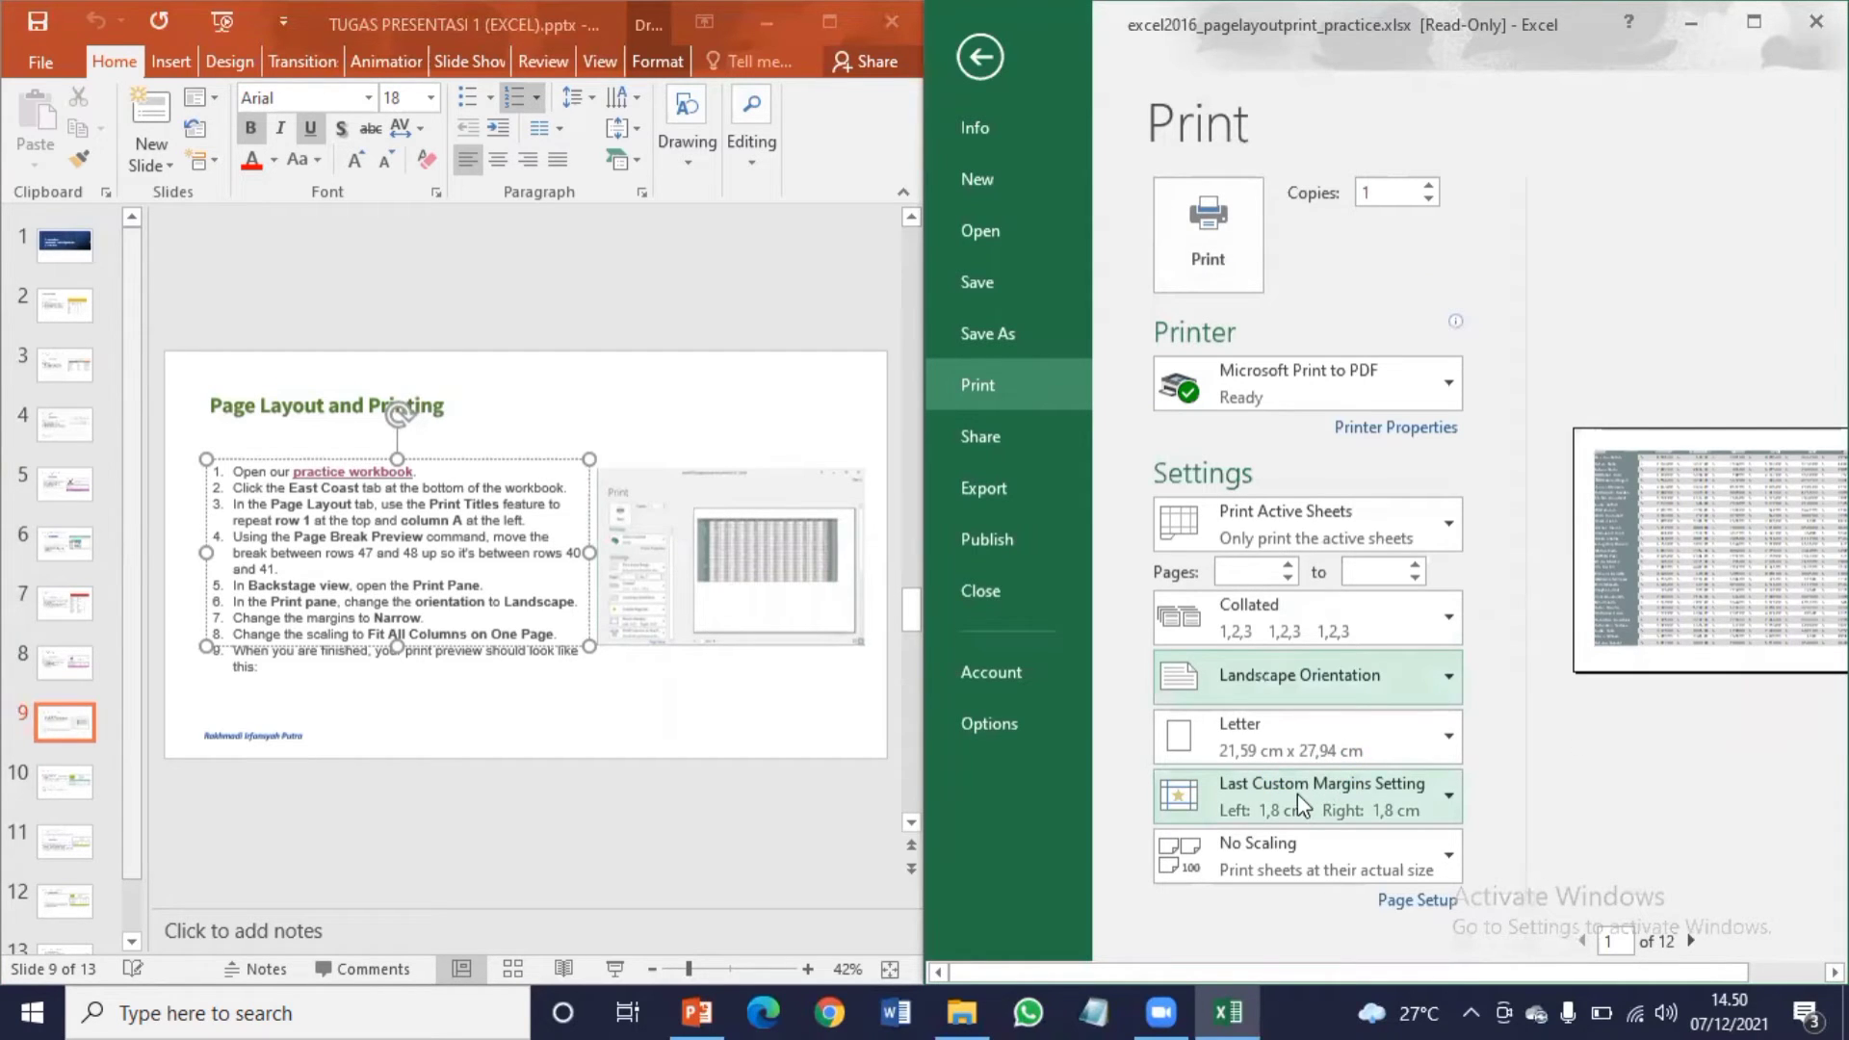
Step: Set the print margins to Narrow and the scaling to Fit All Columns on One Page
click(1297, 794)
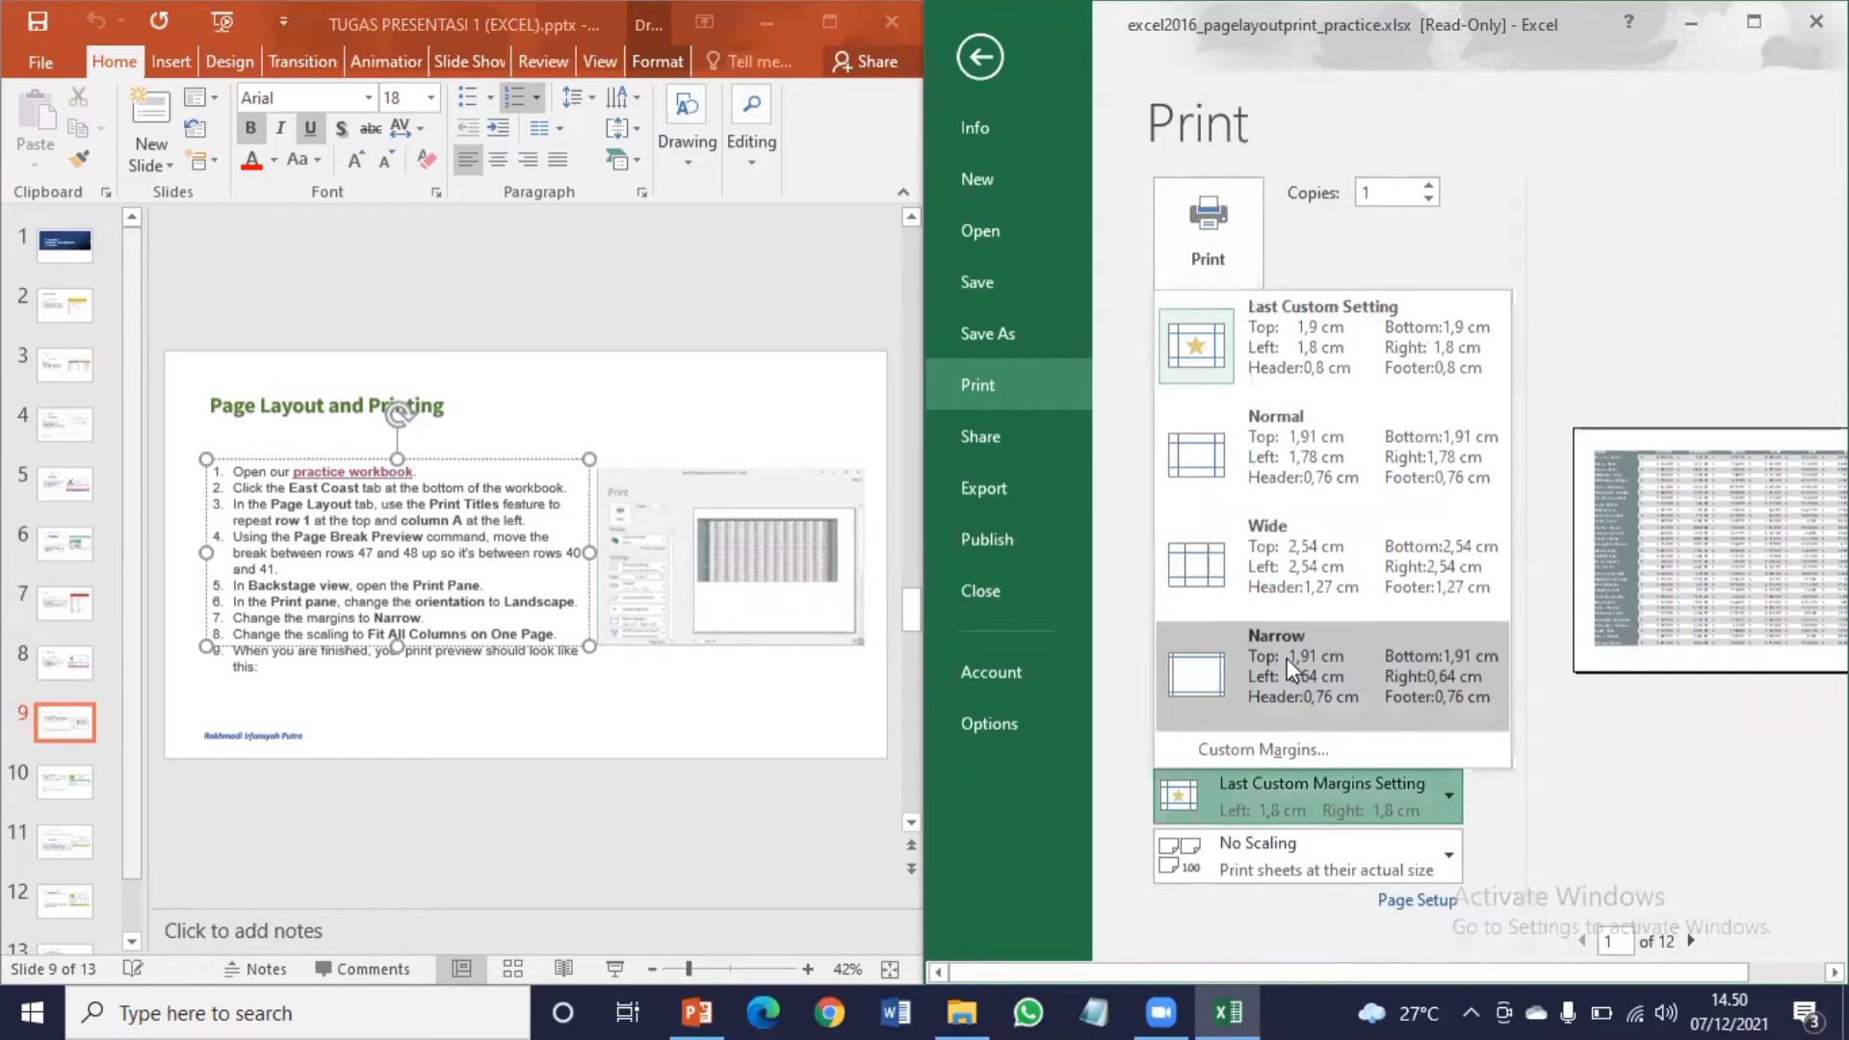
click(1297, 674)
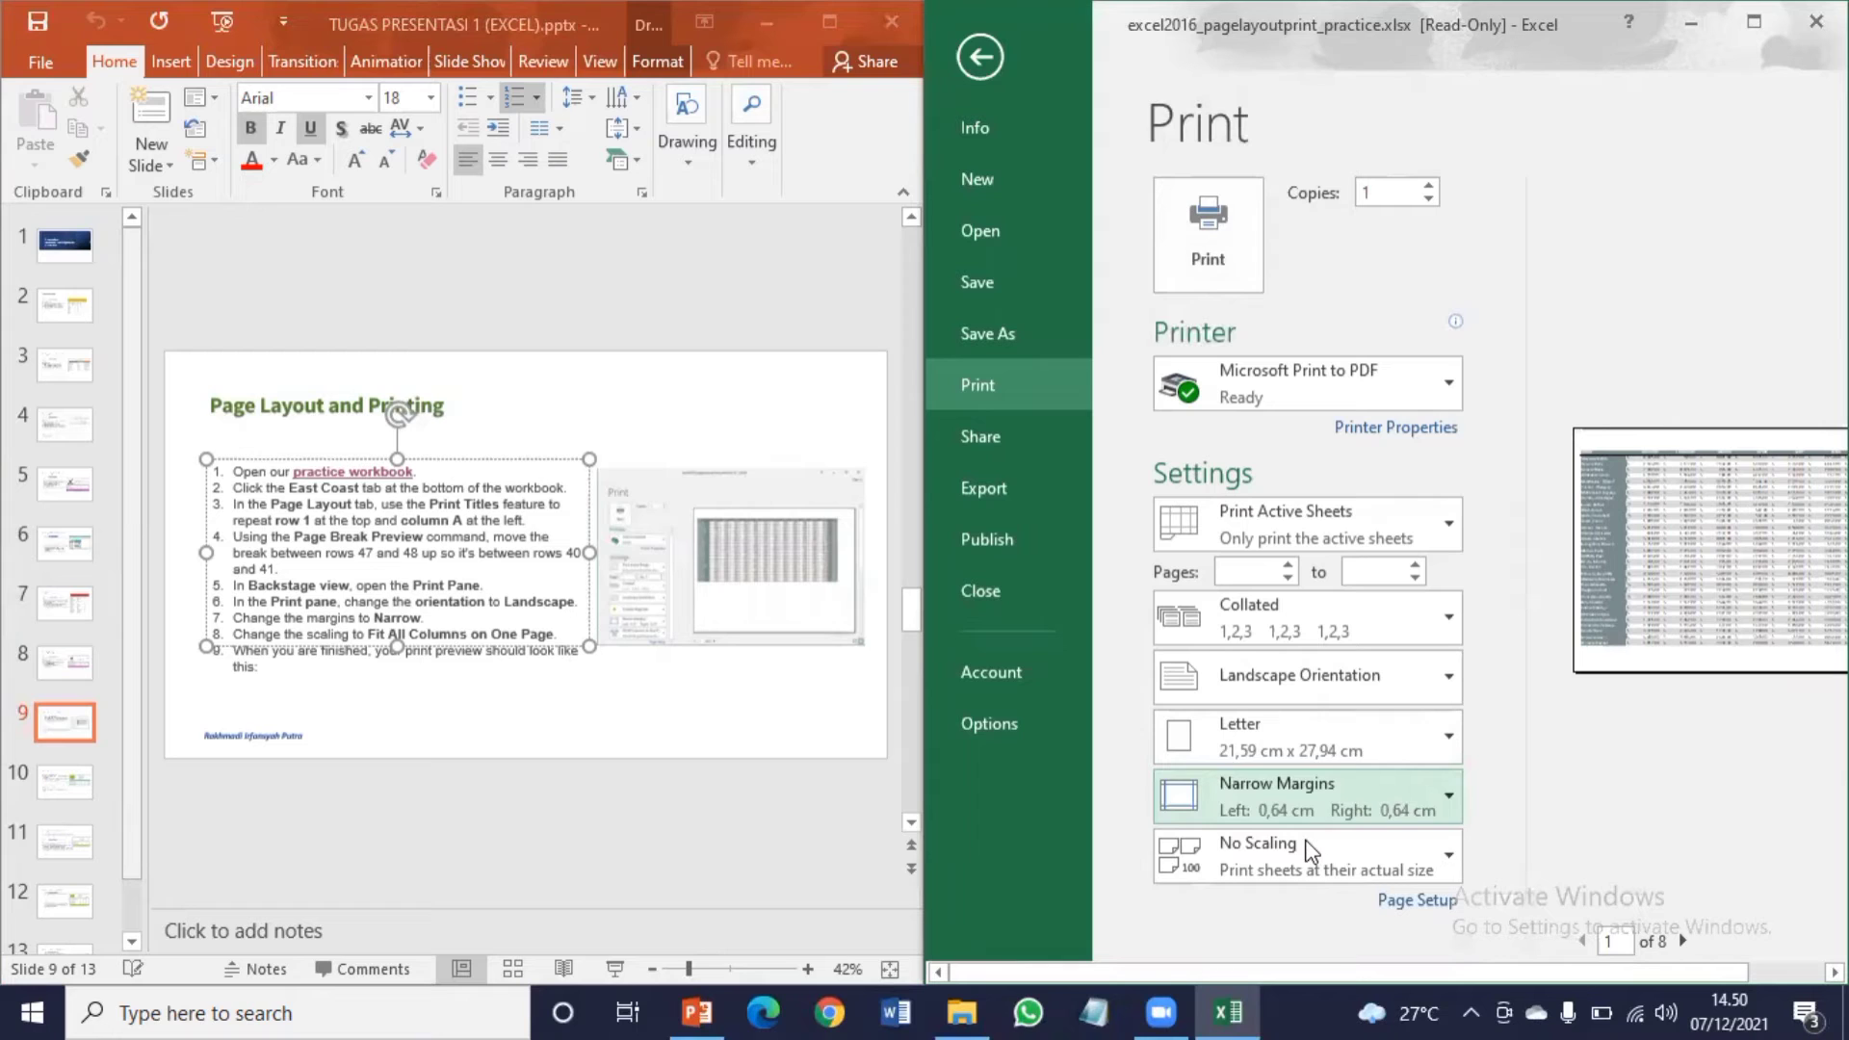
click(1310, 852)
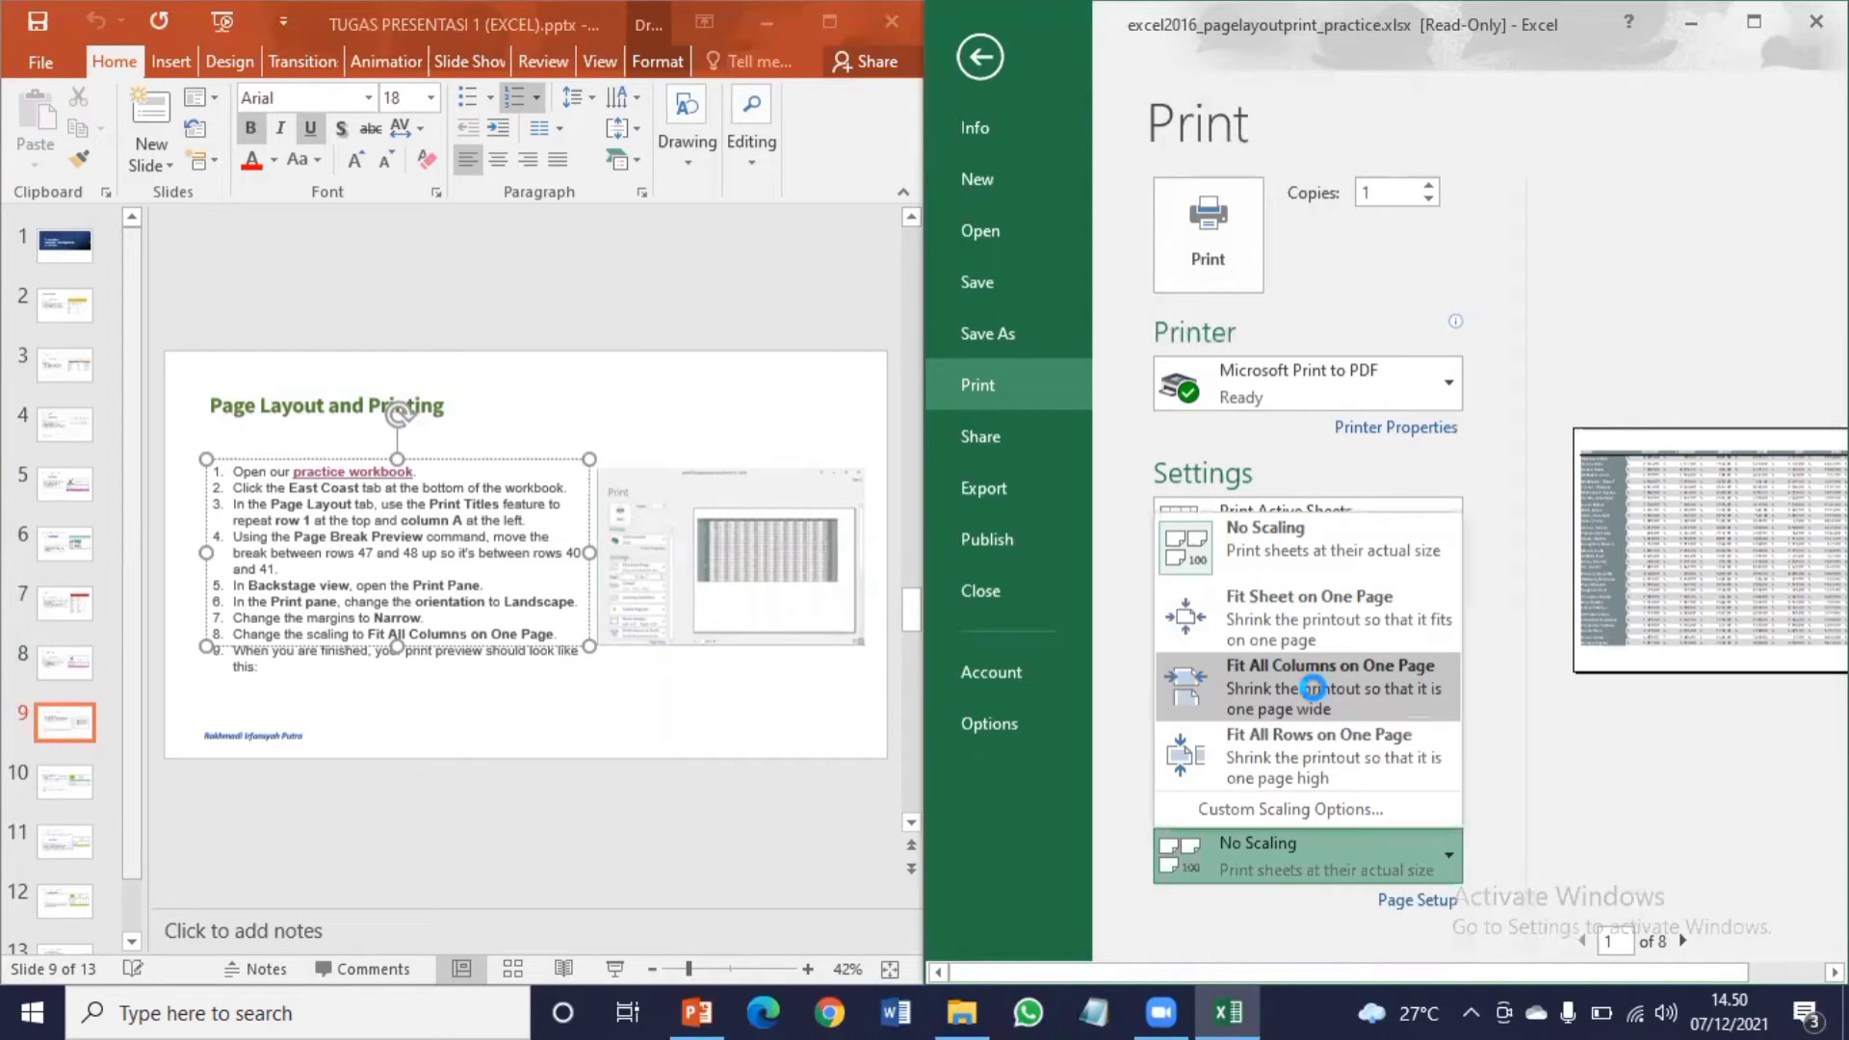
click(1313, 688)
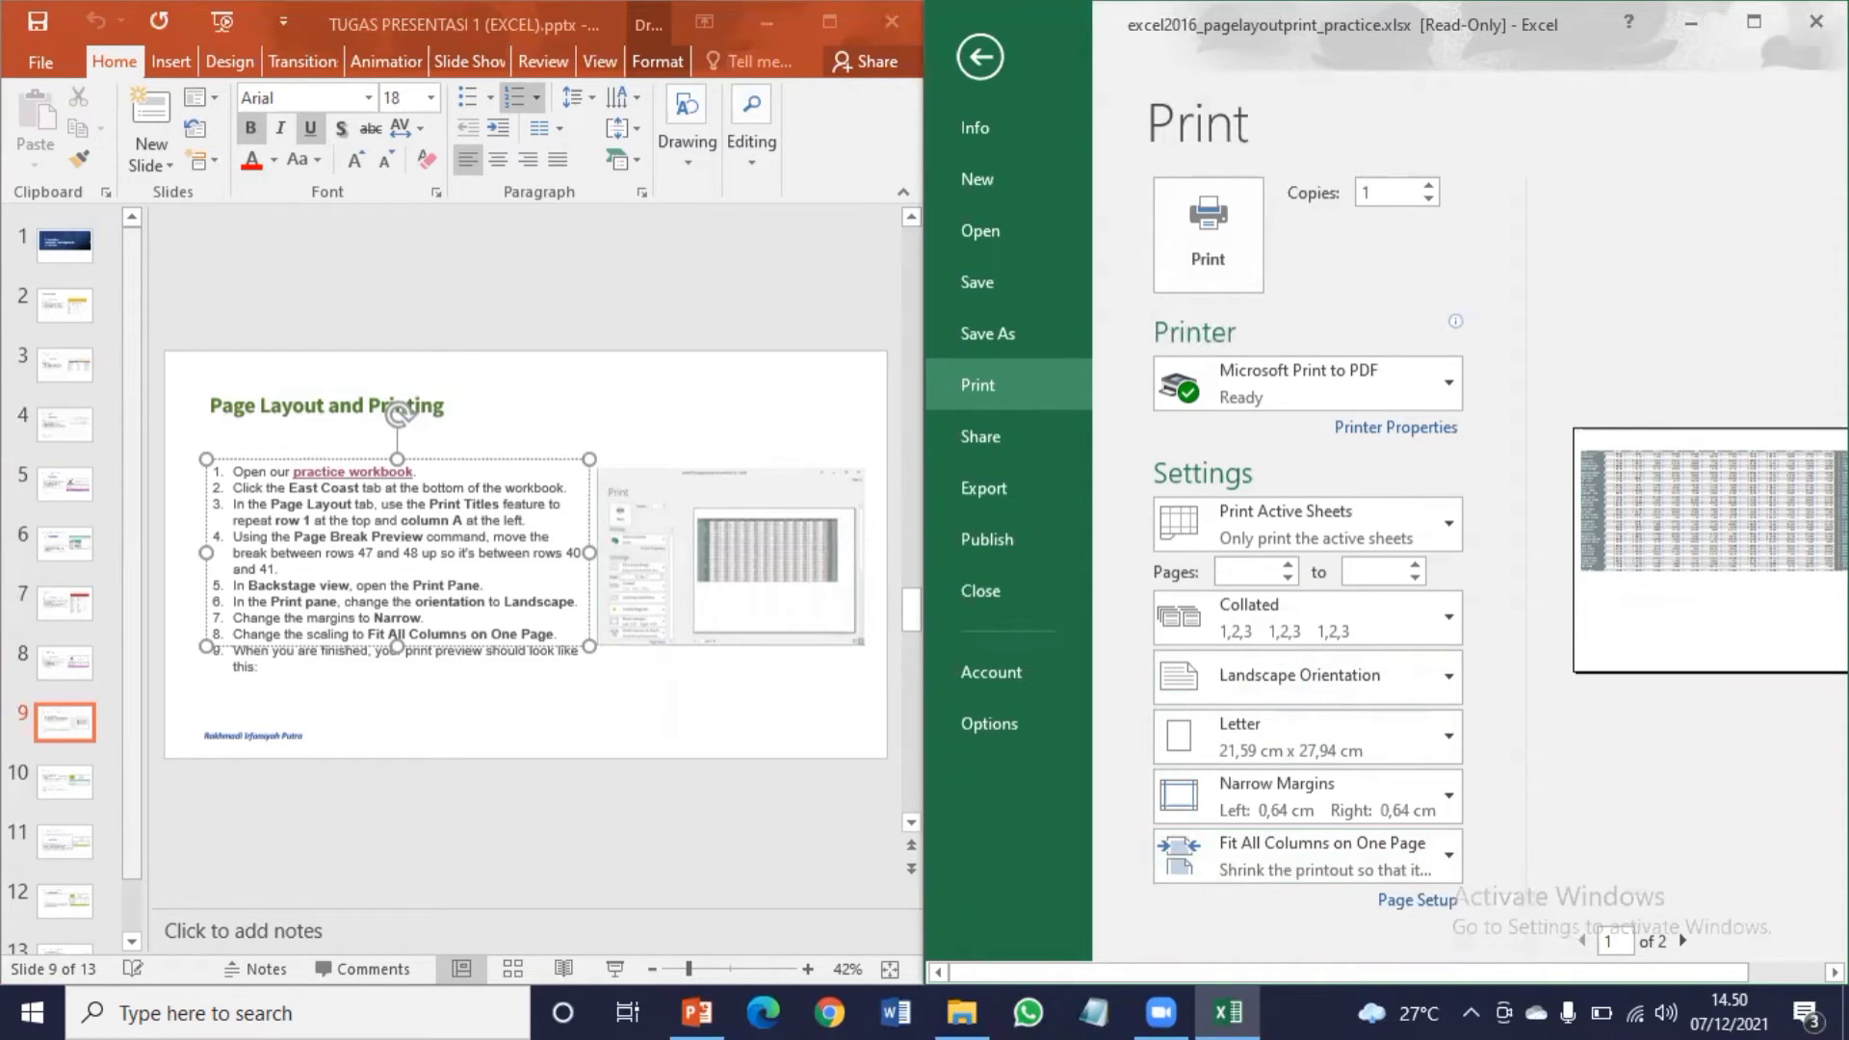
Step: Close the page layout workbook without saving and open the practice workbook linked on slide 10, Intro to Formulas
key(ctrl+w)
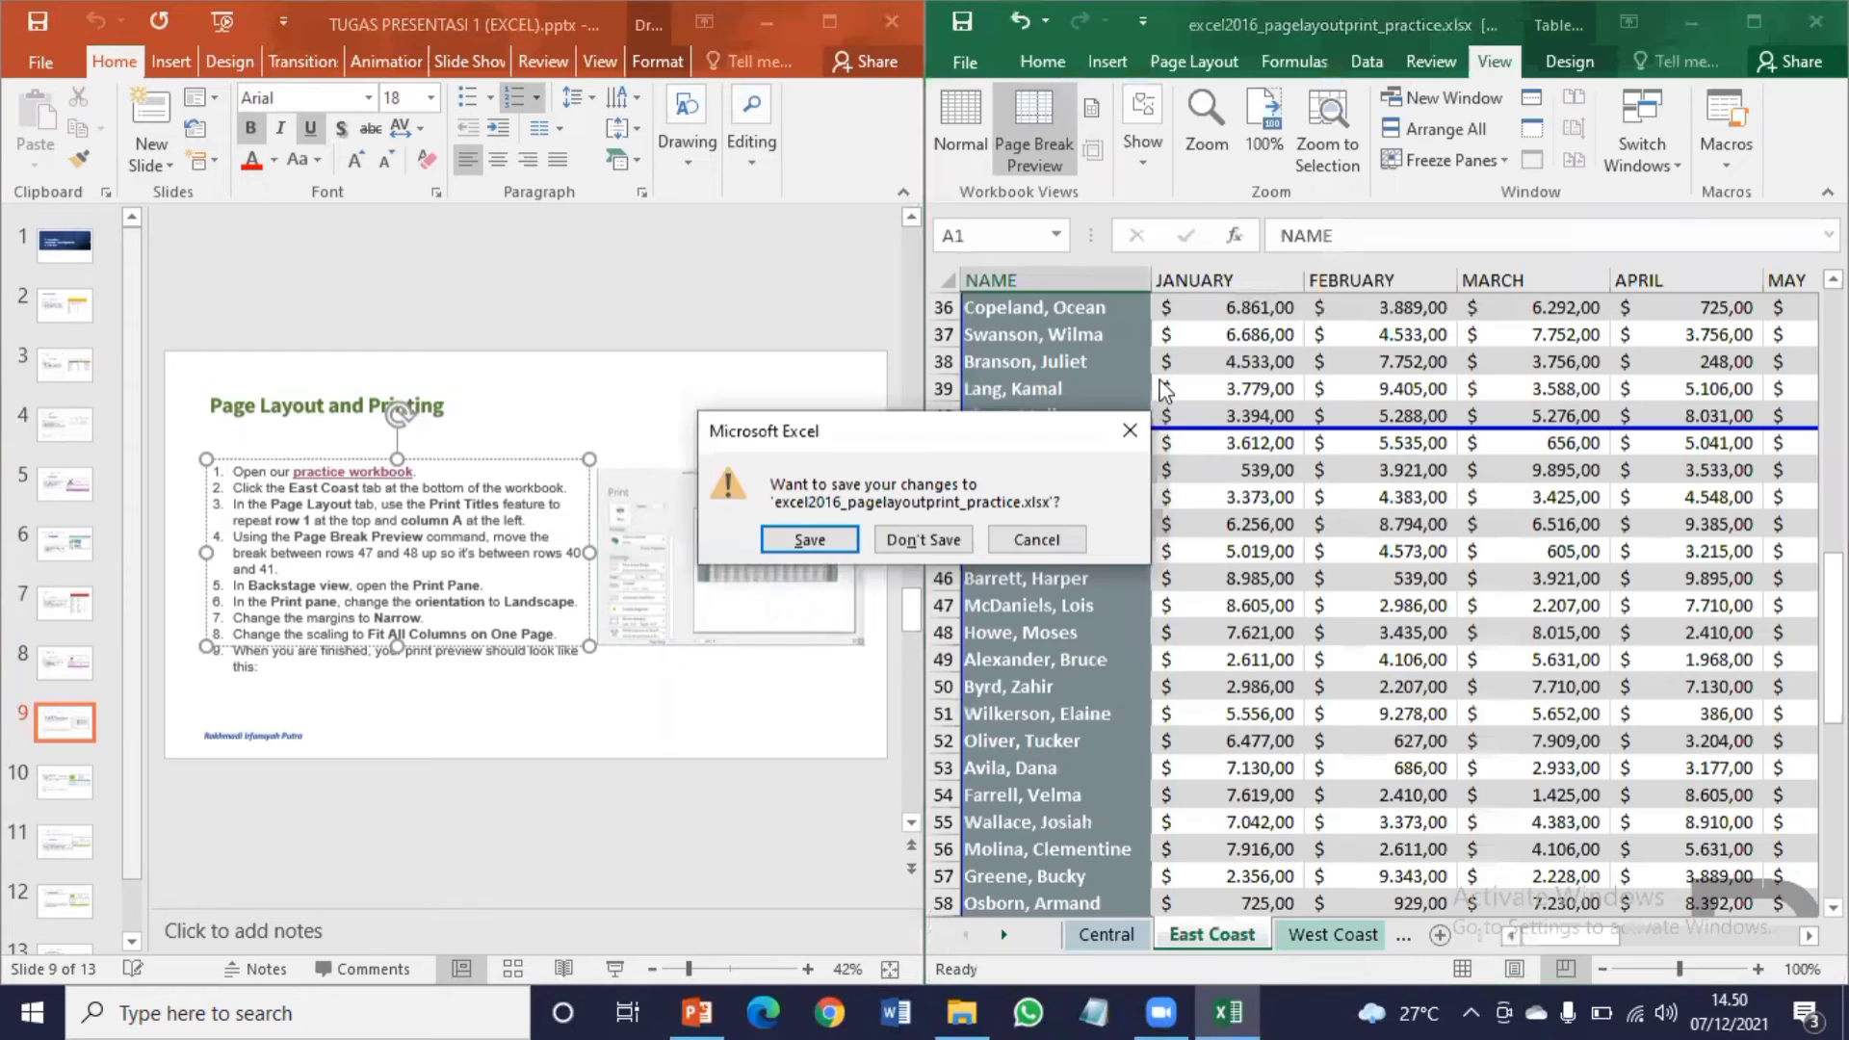
click(926, 537)
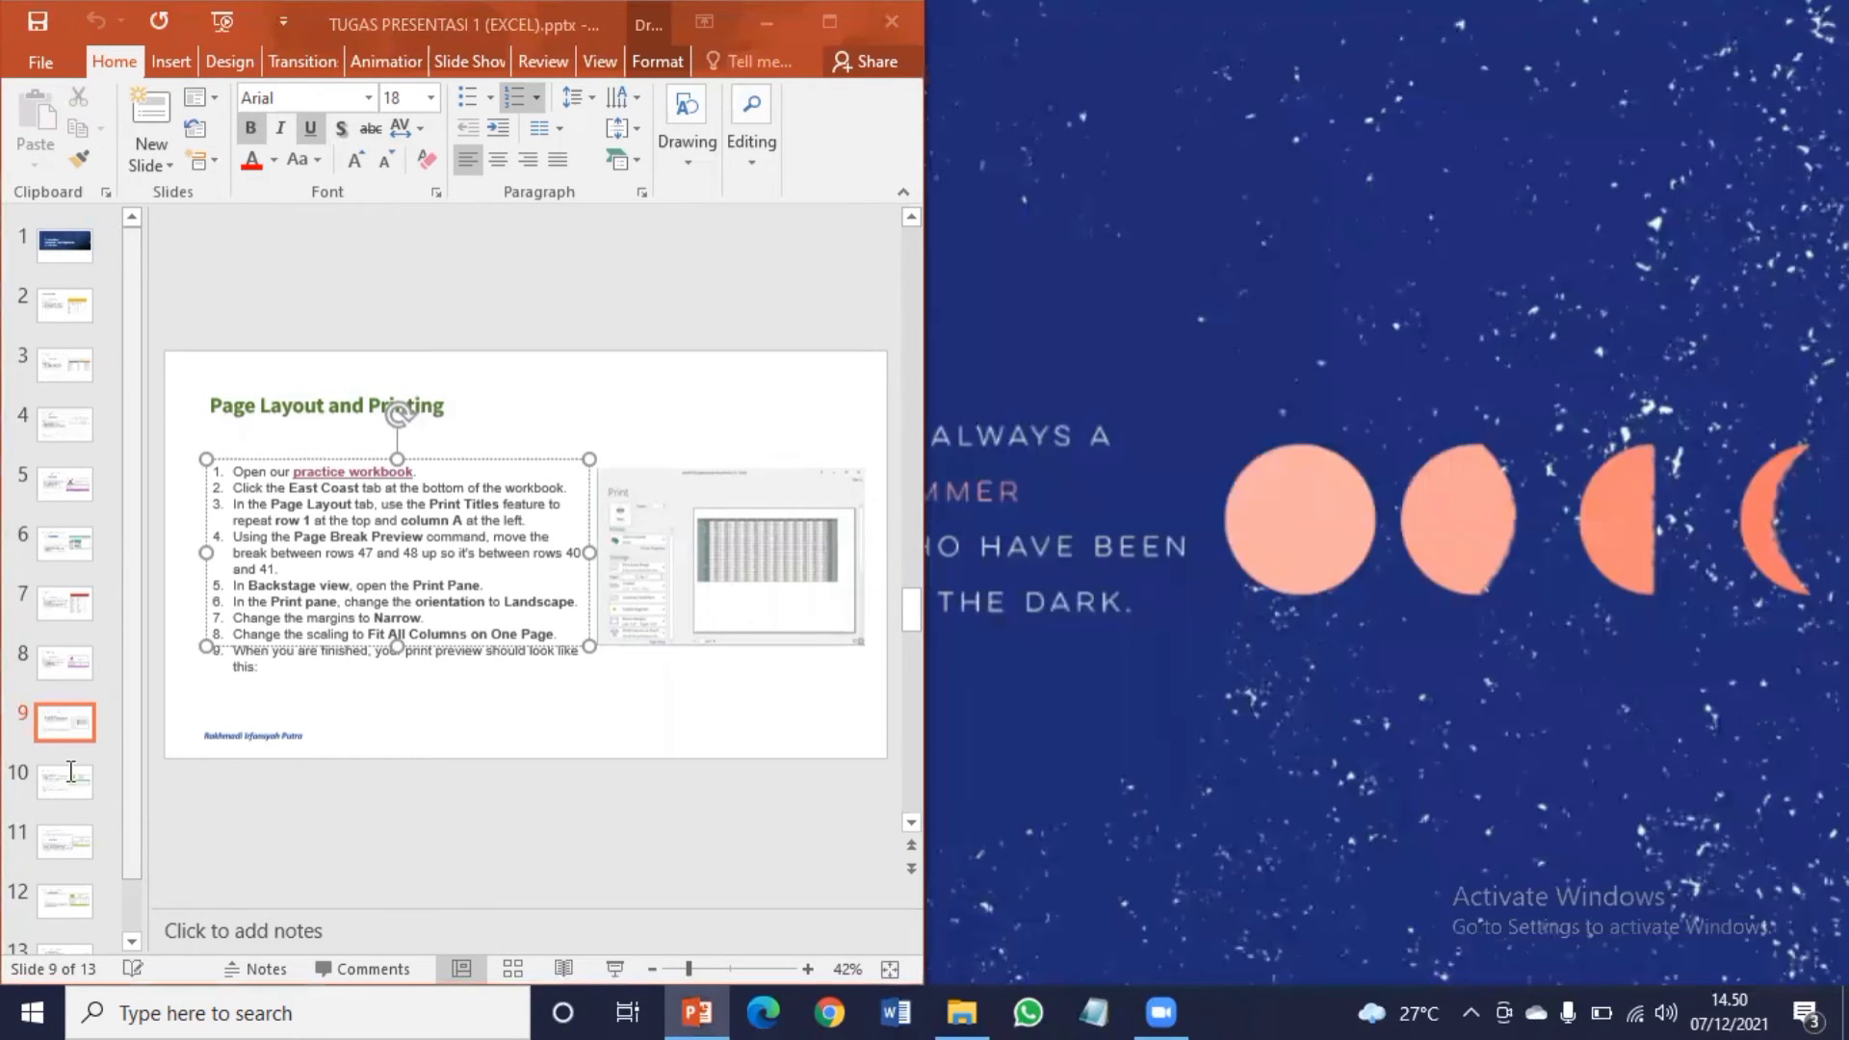
click(66, 782)
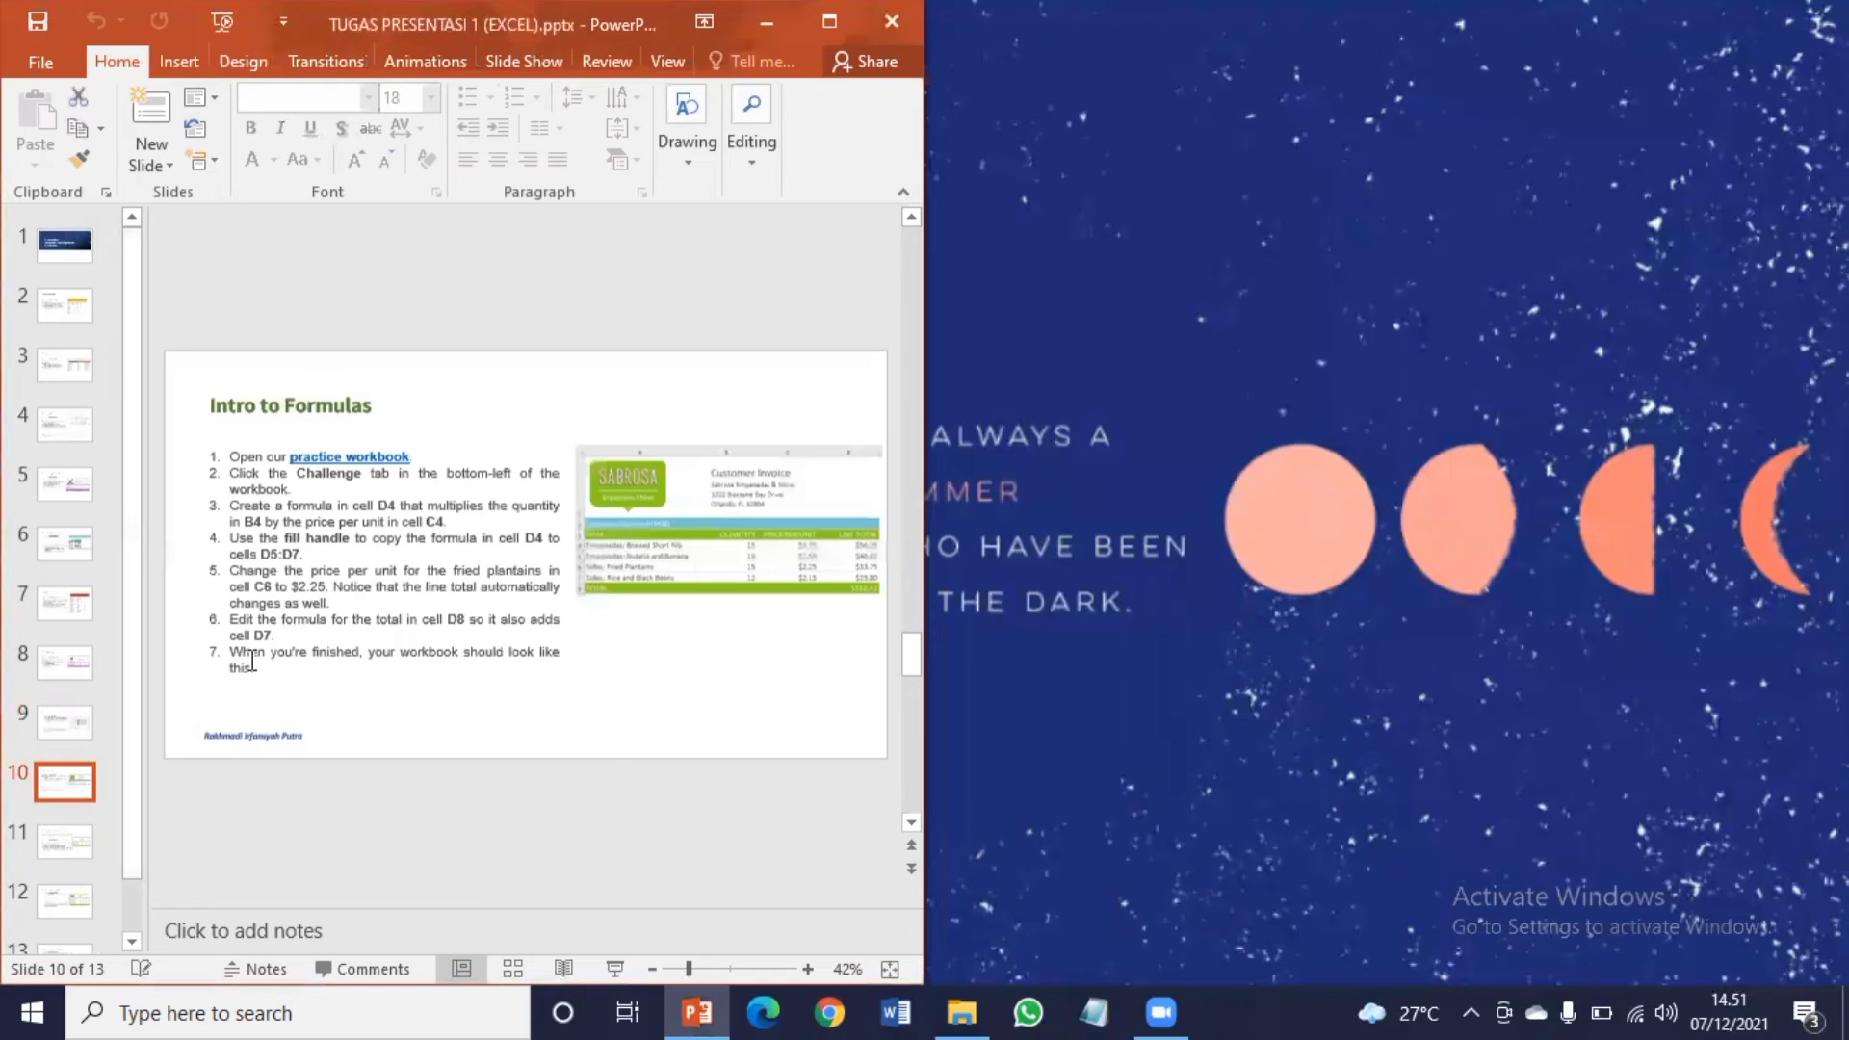
right_click(336, 457)
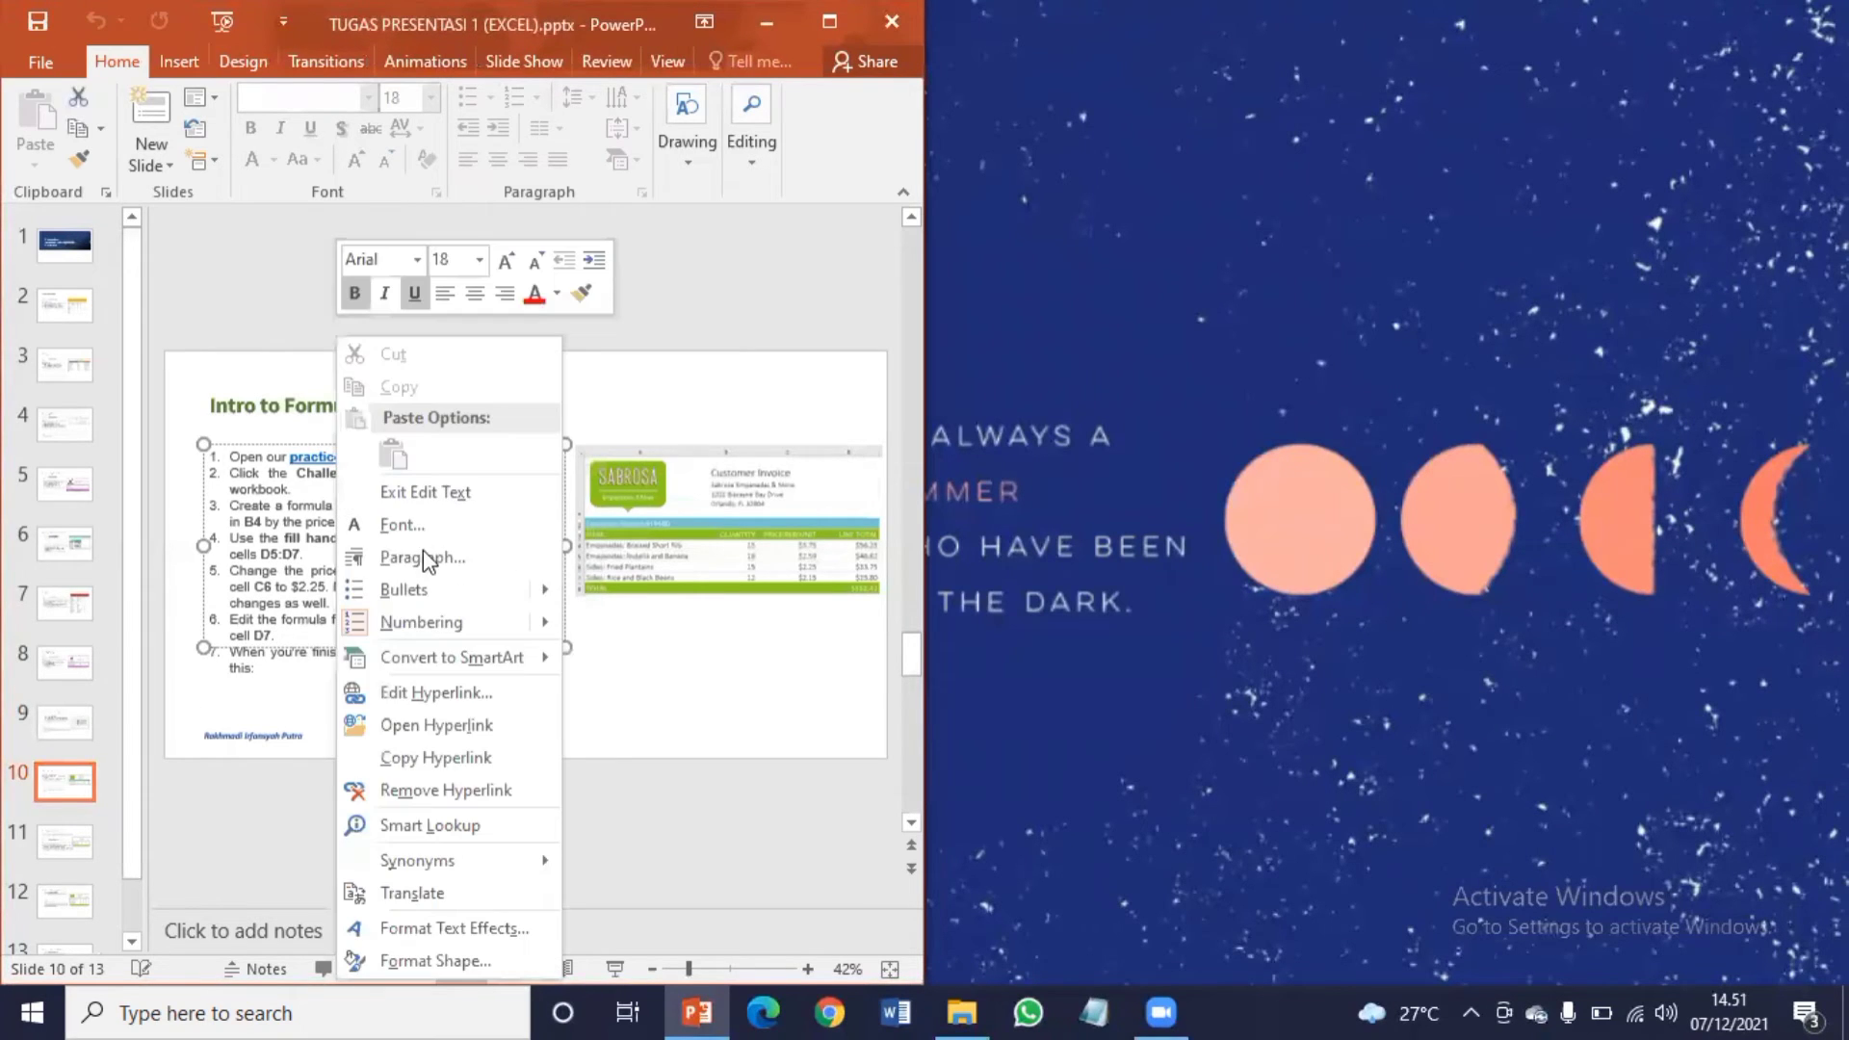
click(400, 729)
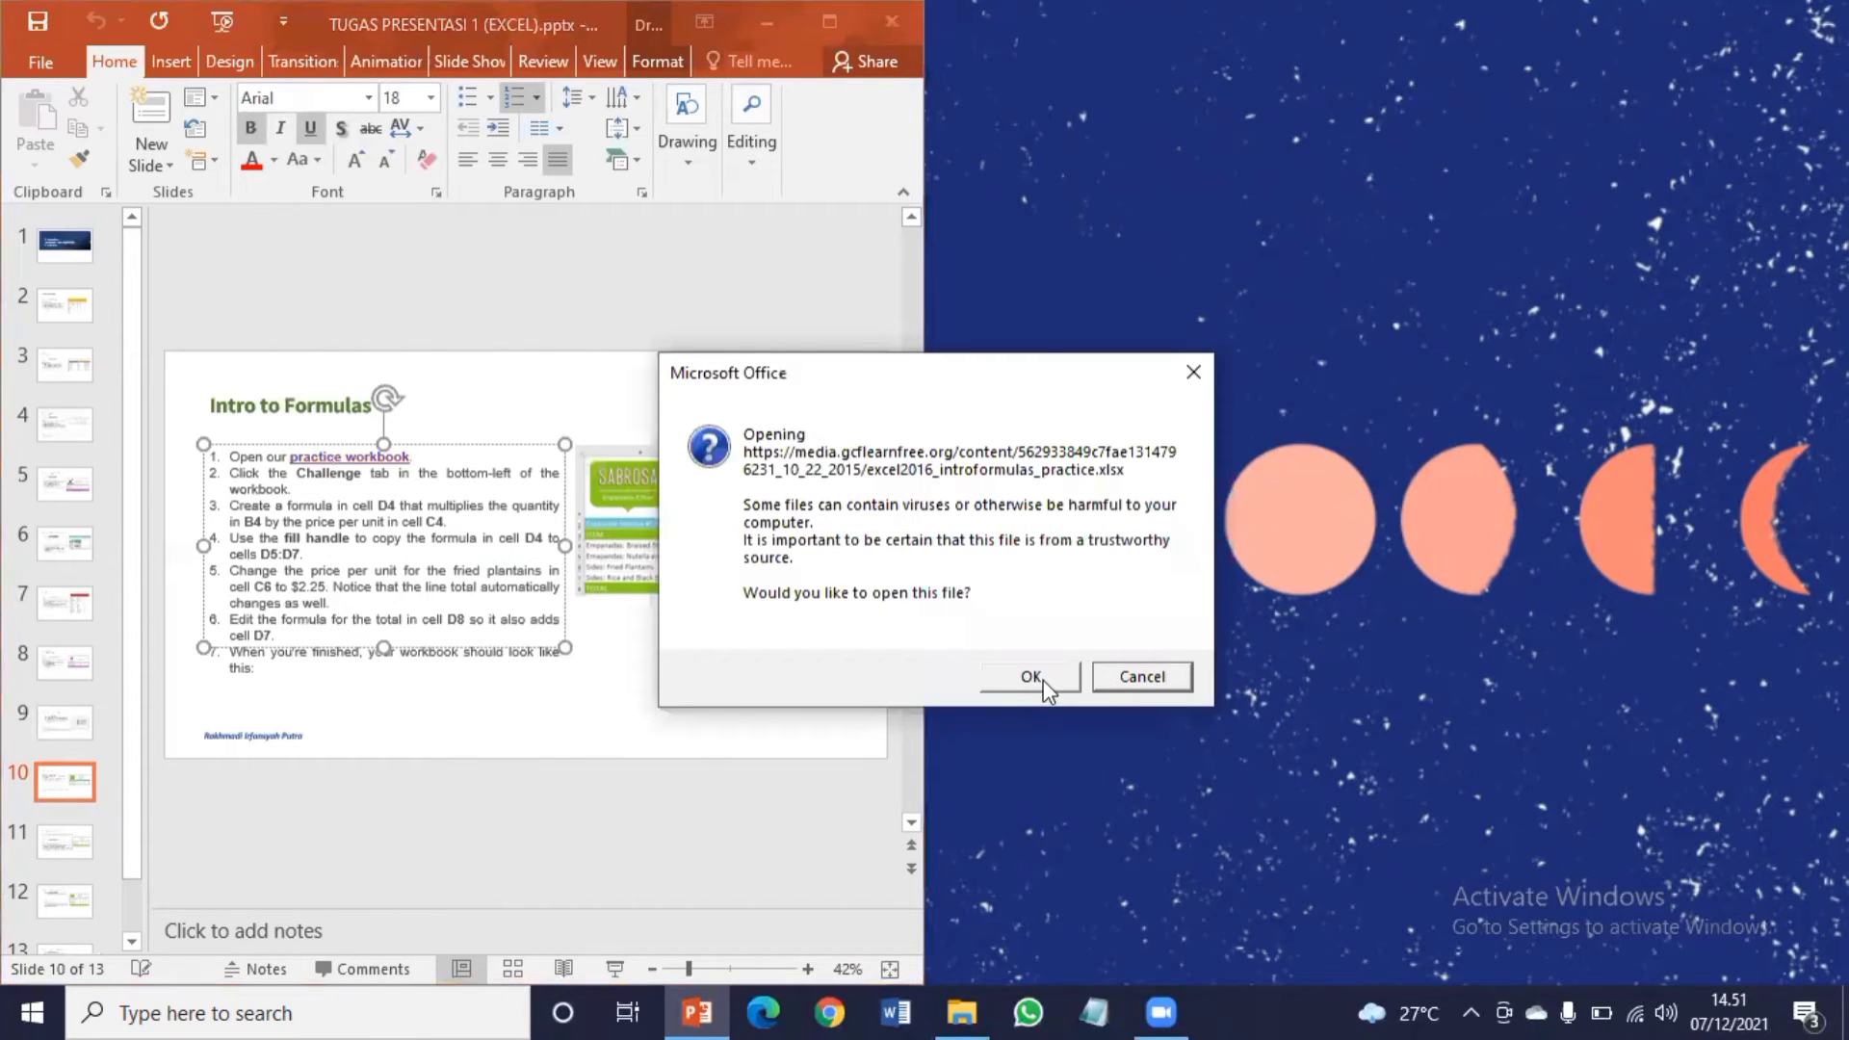
click(1030, 677)
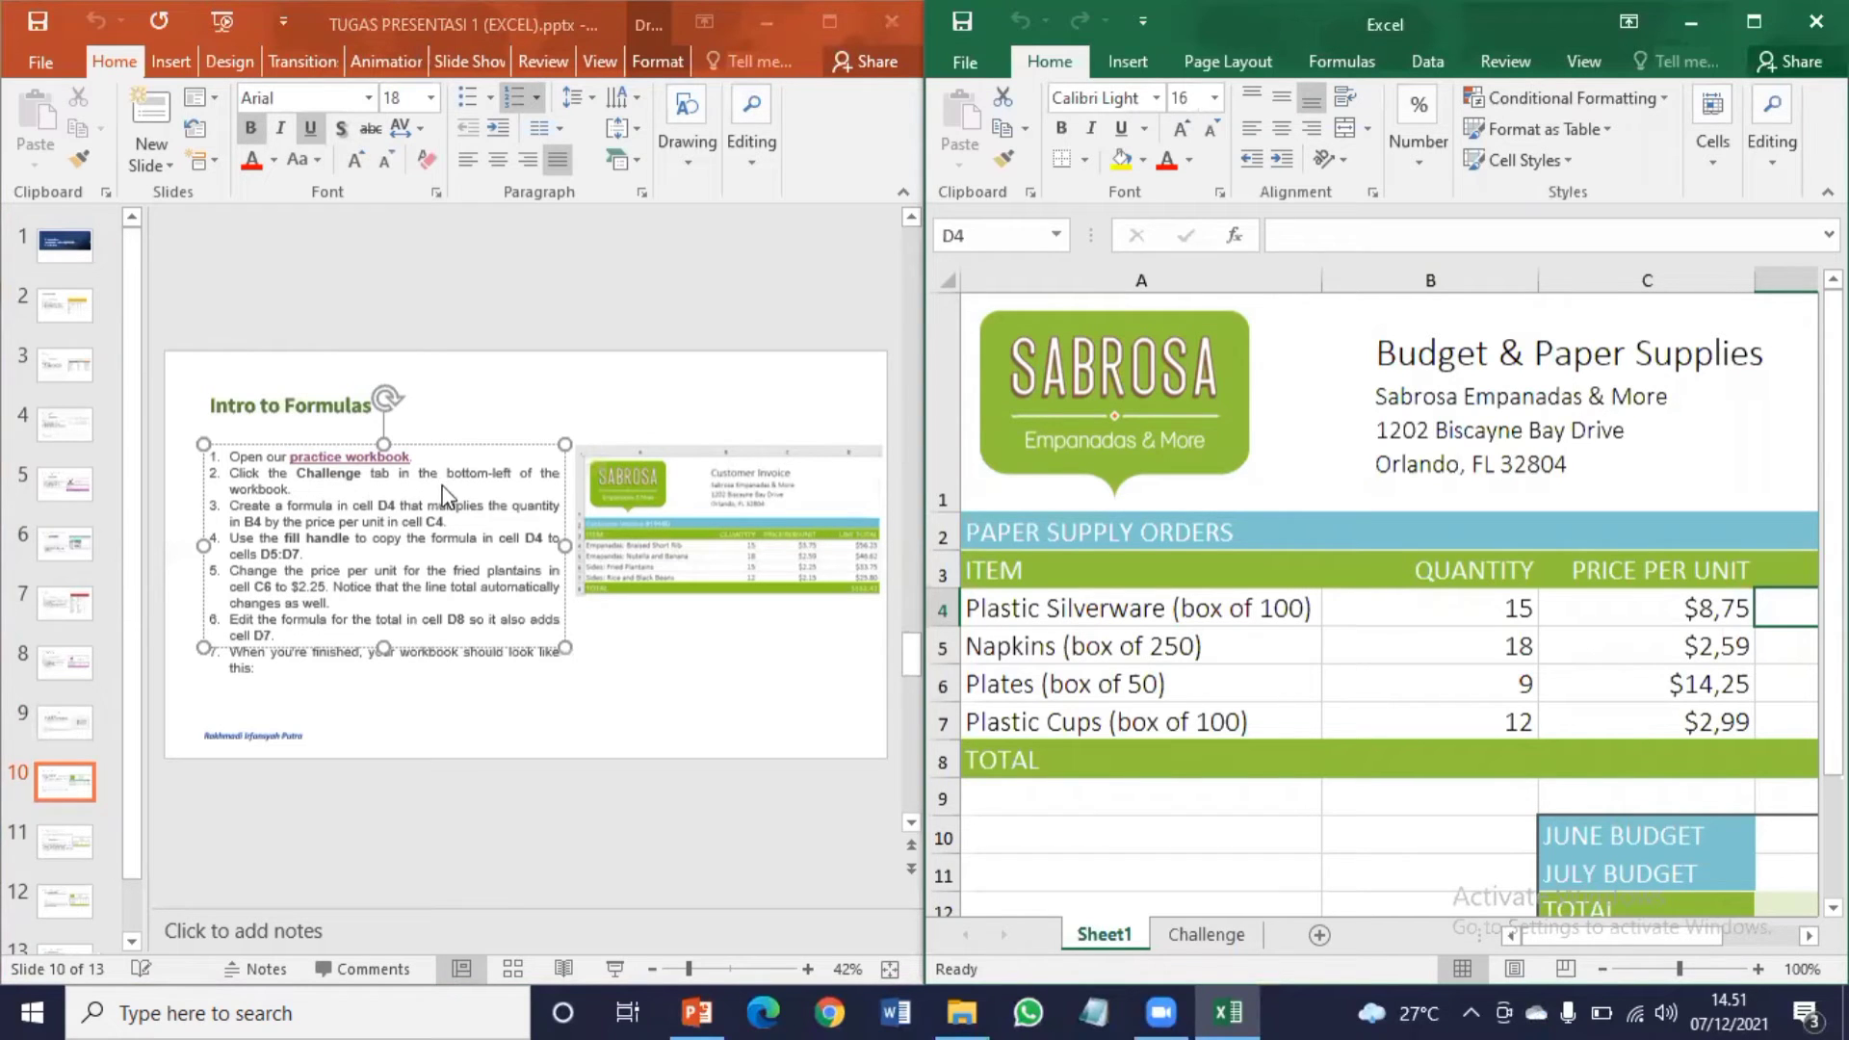
Step: On the Challenge worksheet, enter the formula =B4*C4 in cell D4 to calculate the line total
click(1183, 938)
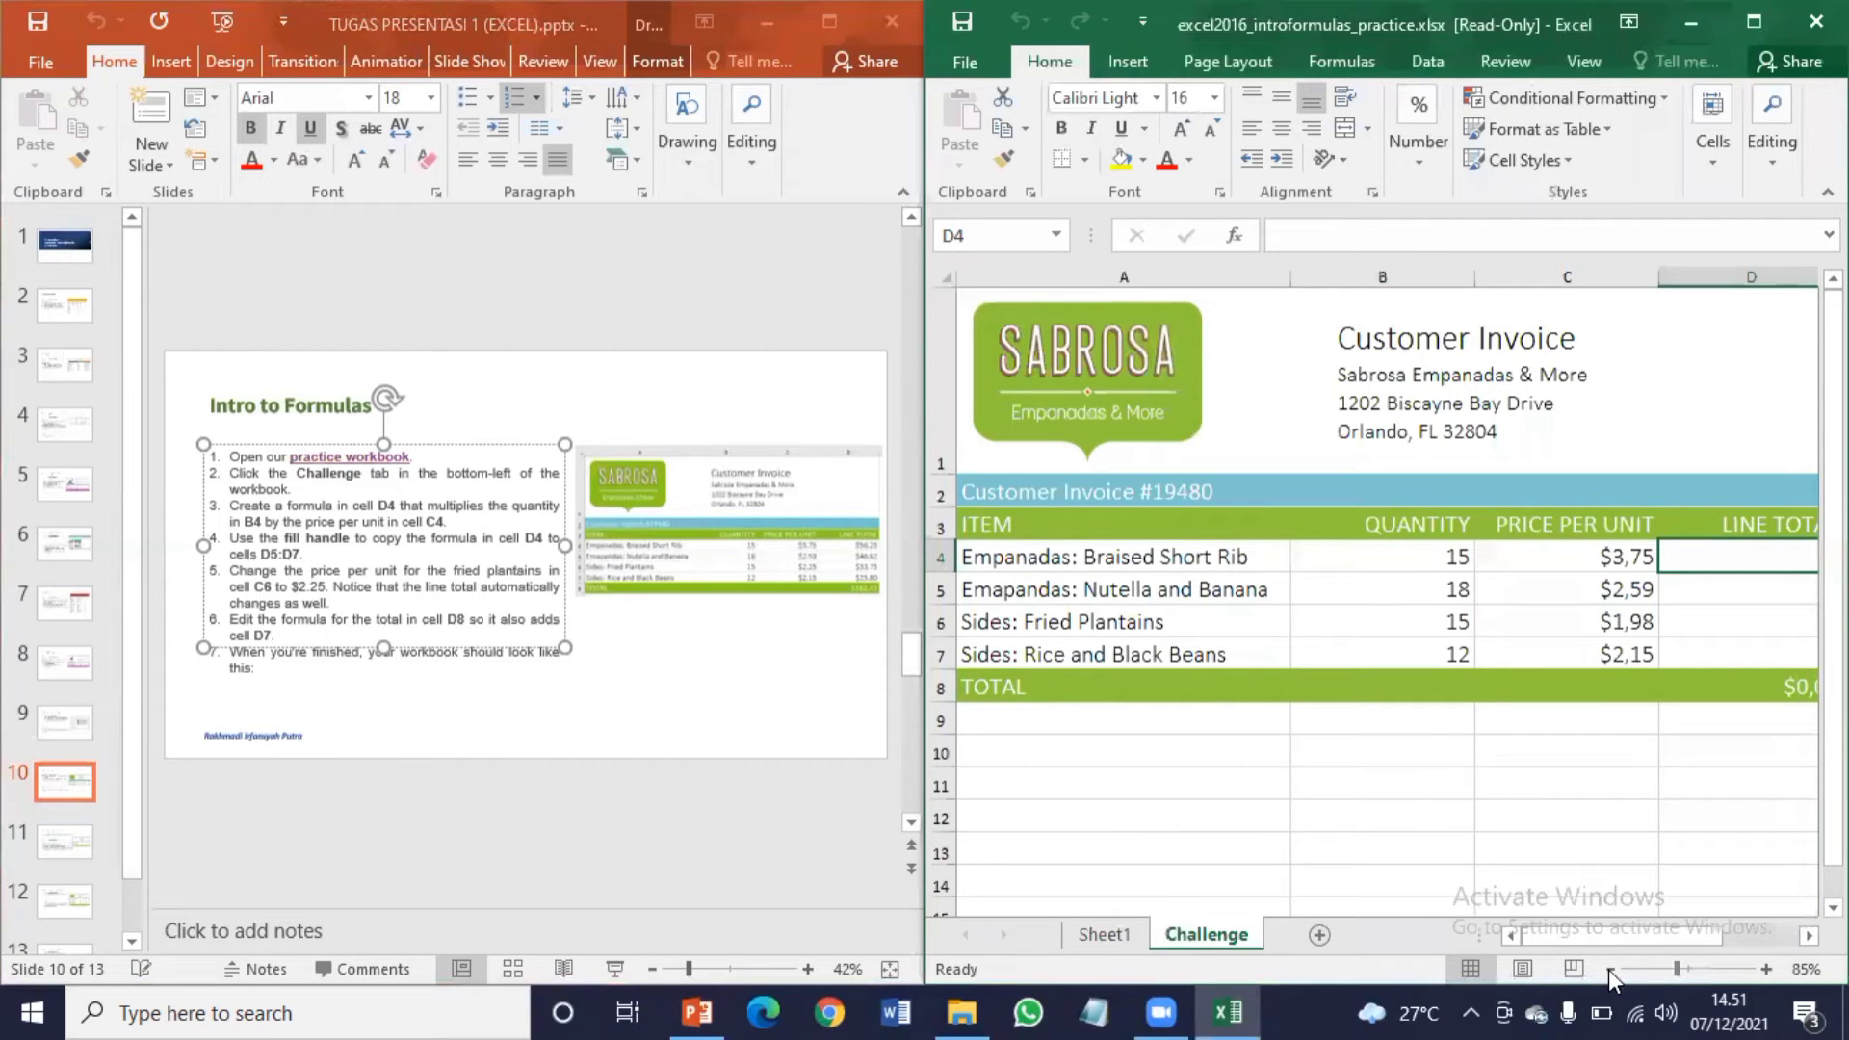
click(1609, 970)
click(1609, 970)
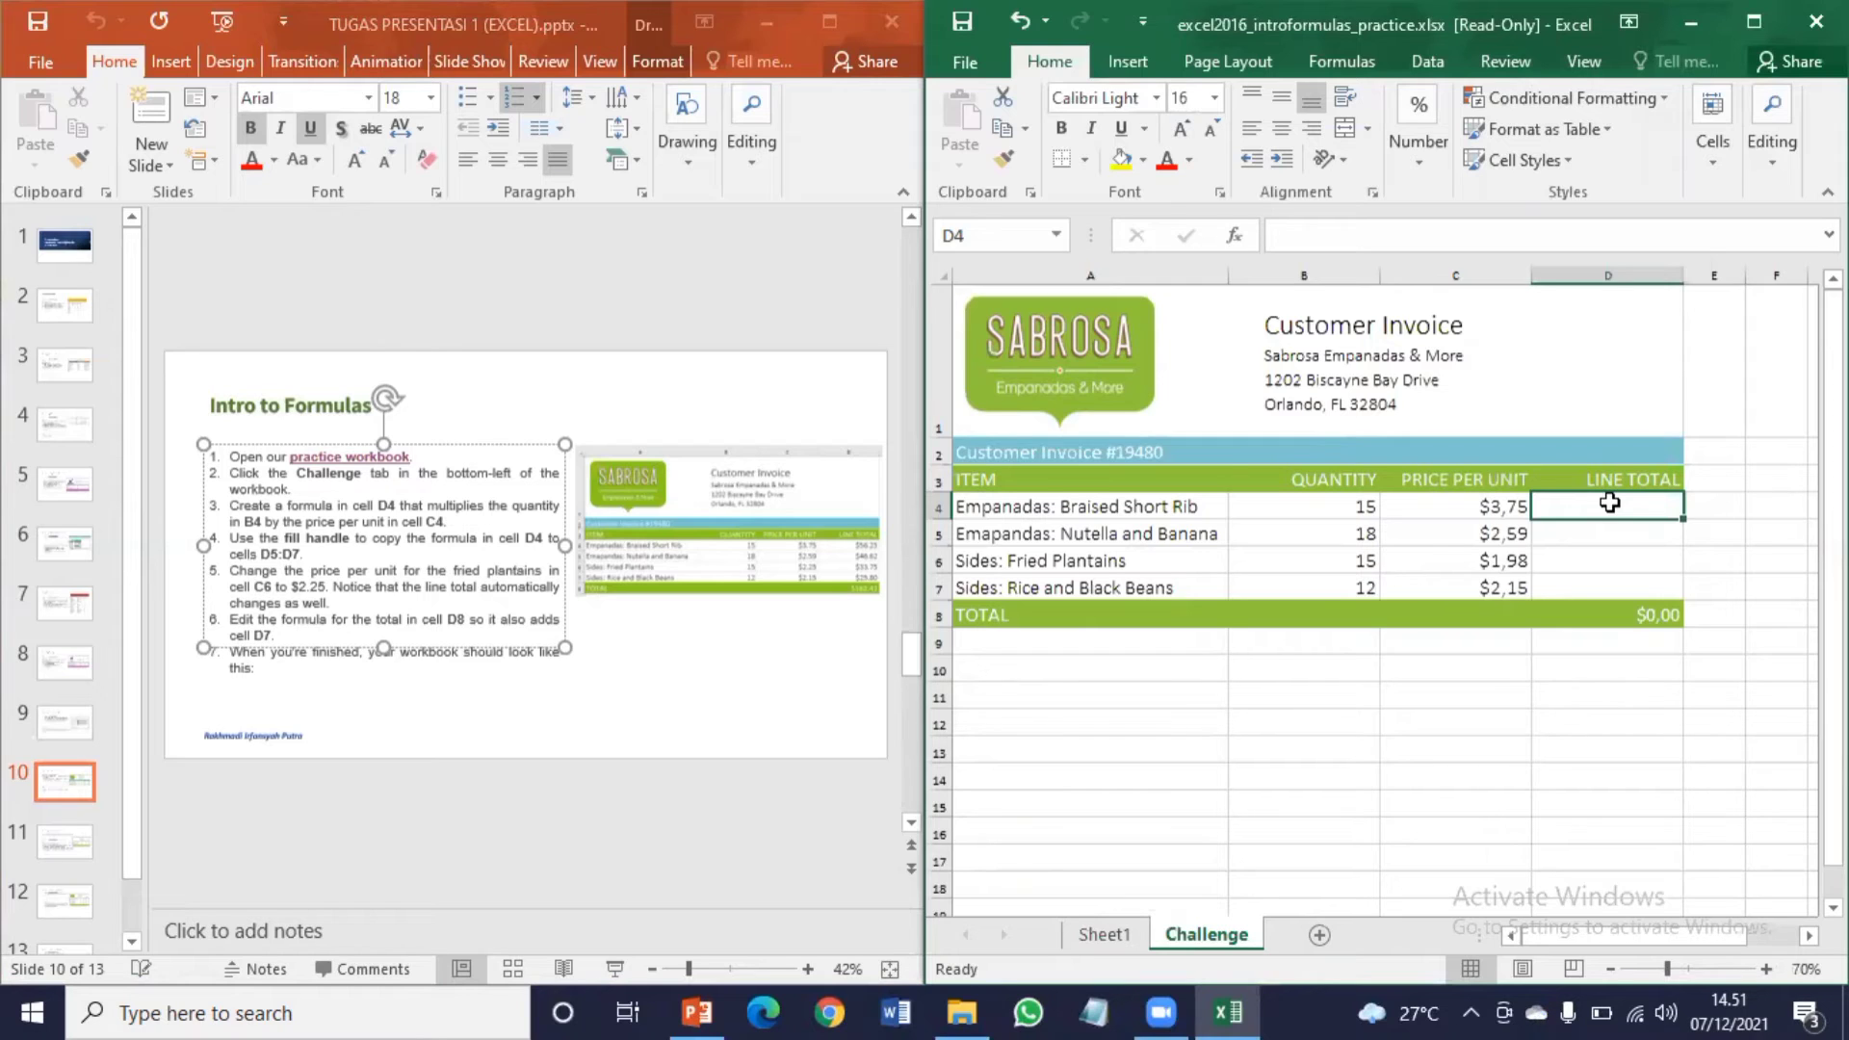
text(=)
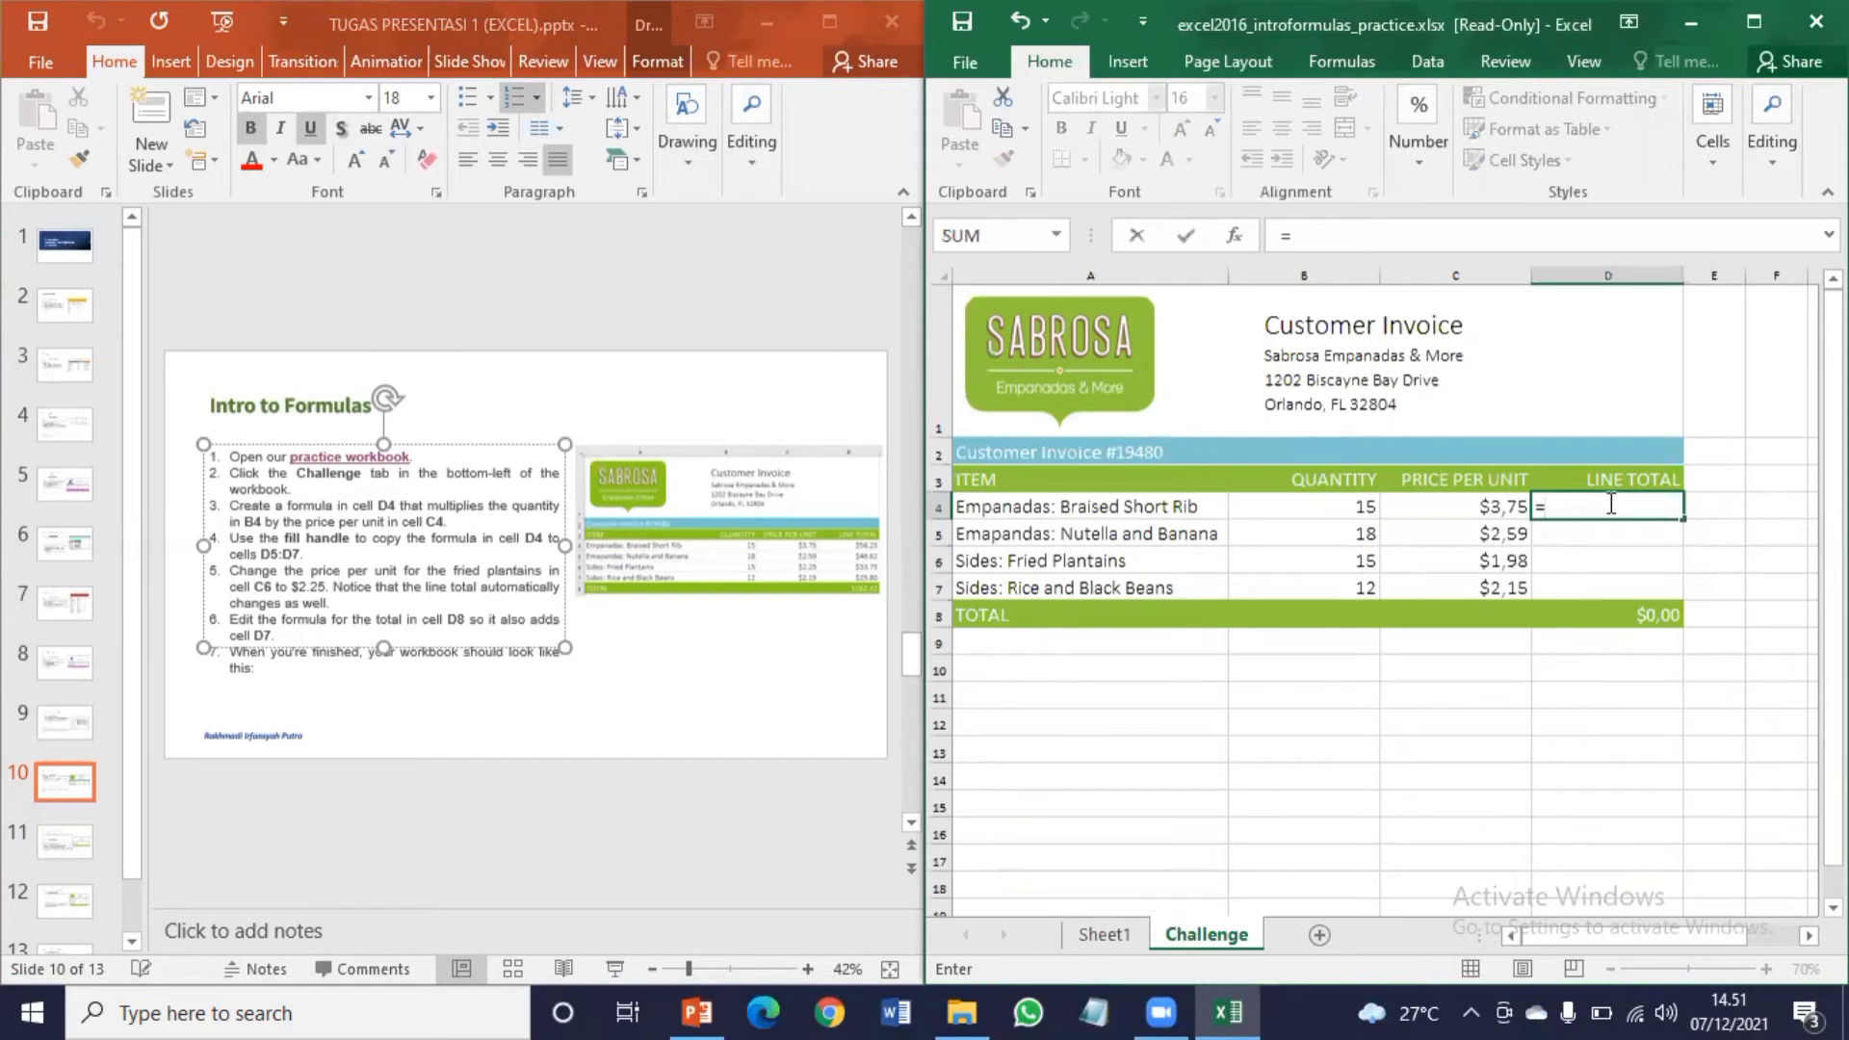
click(1343, 514)
text(*)
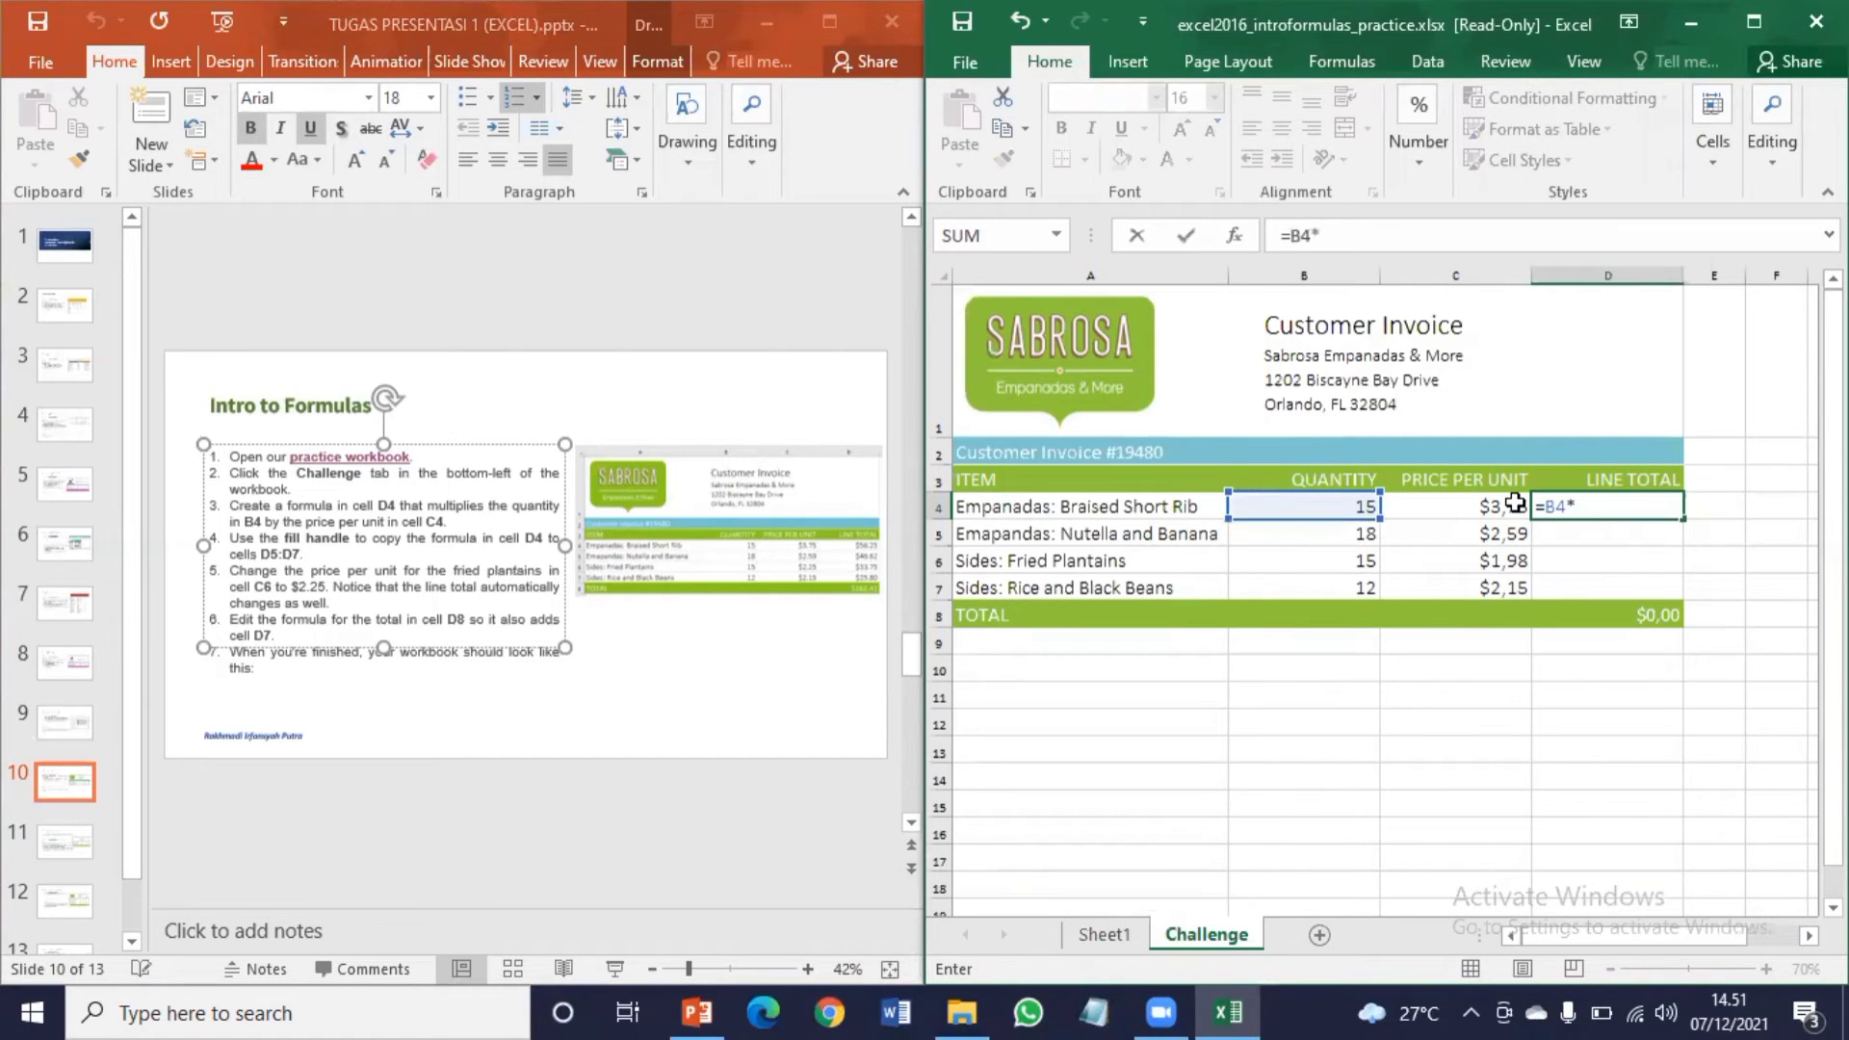
click(1506, 507)
key(Return)
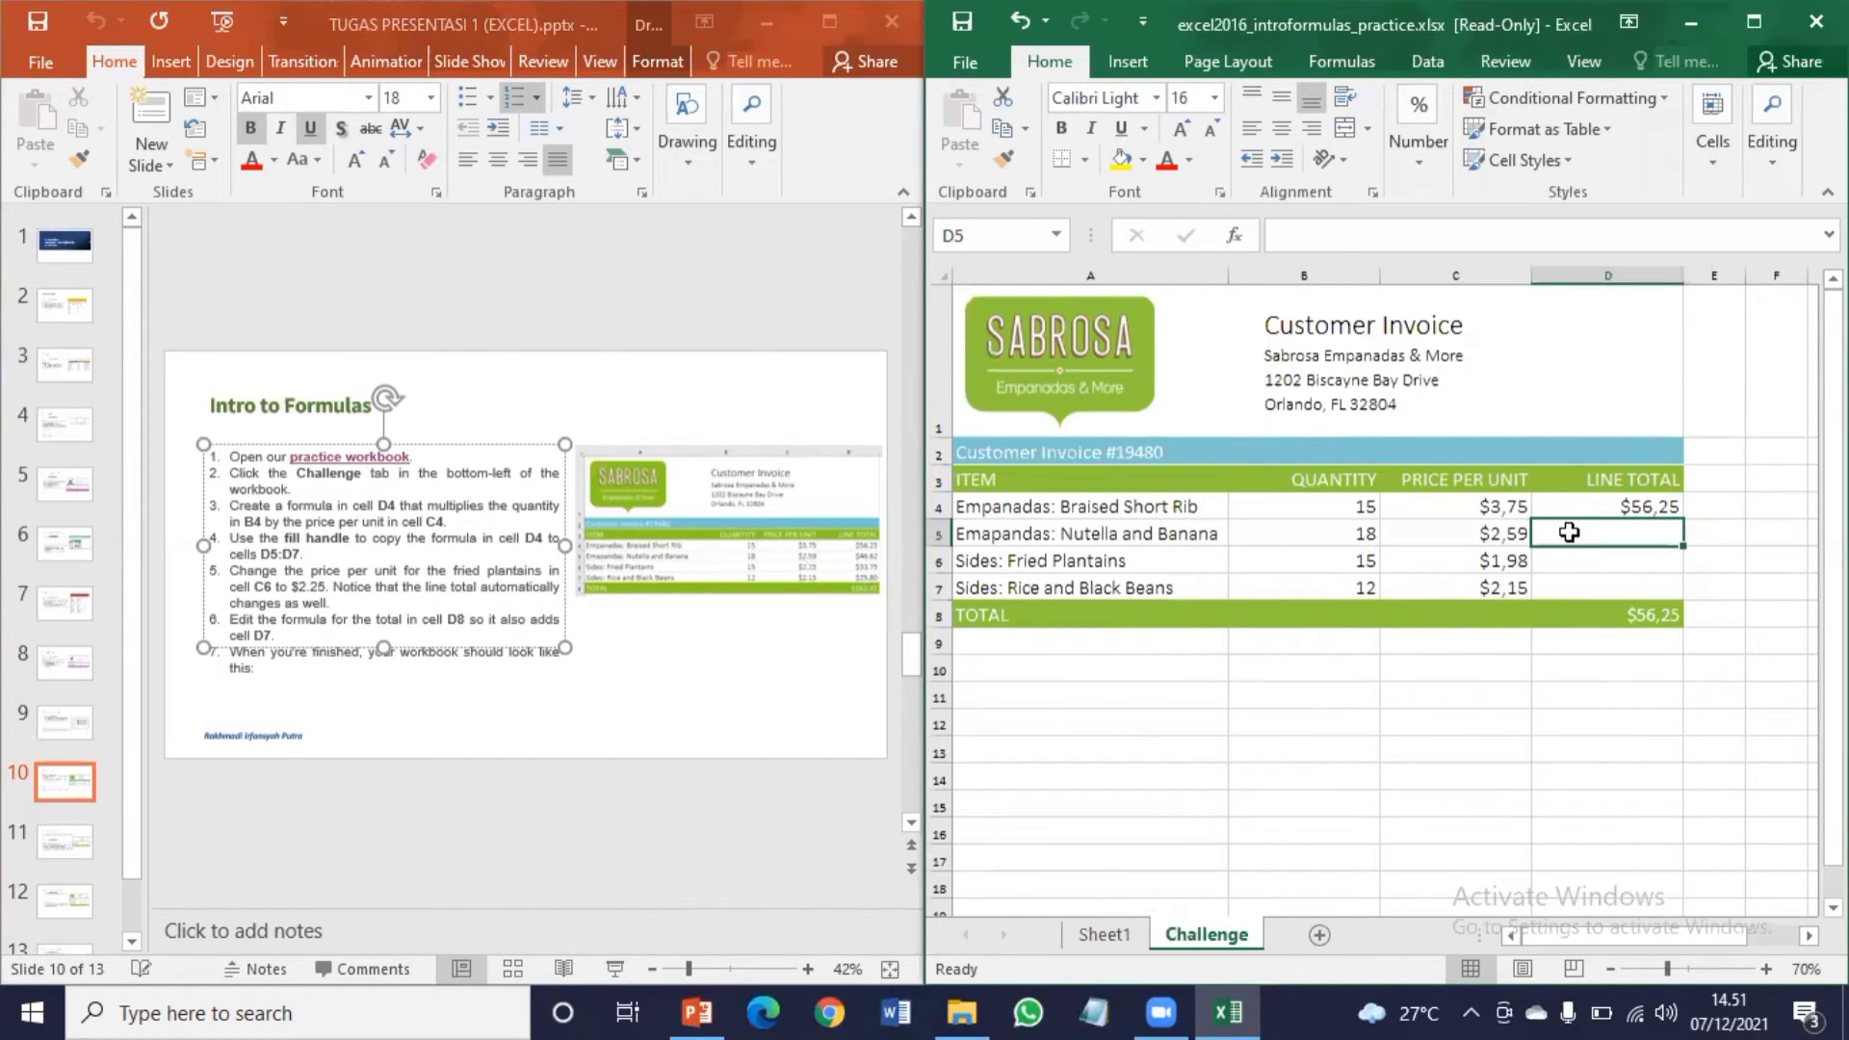
Step: Fill the line total formula from cell D4 down through cells D5:D7
click(1603, 506)
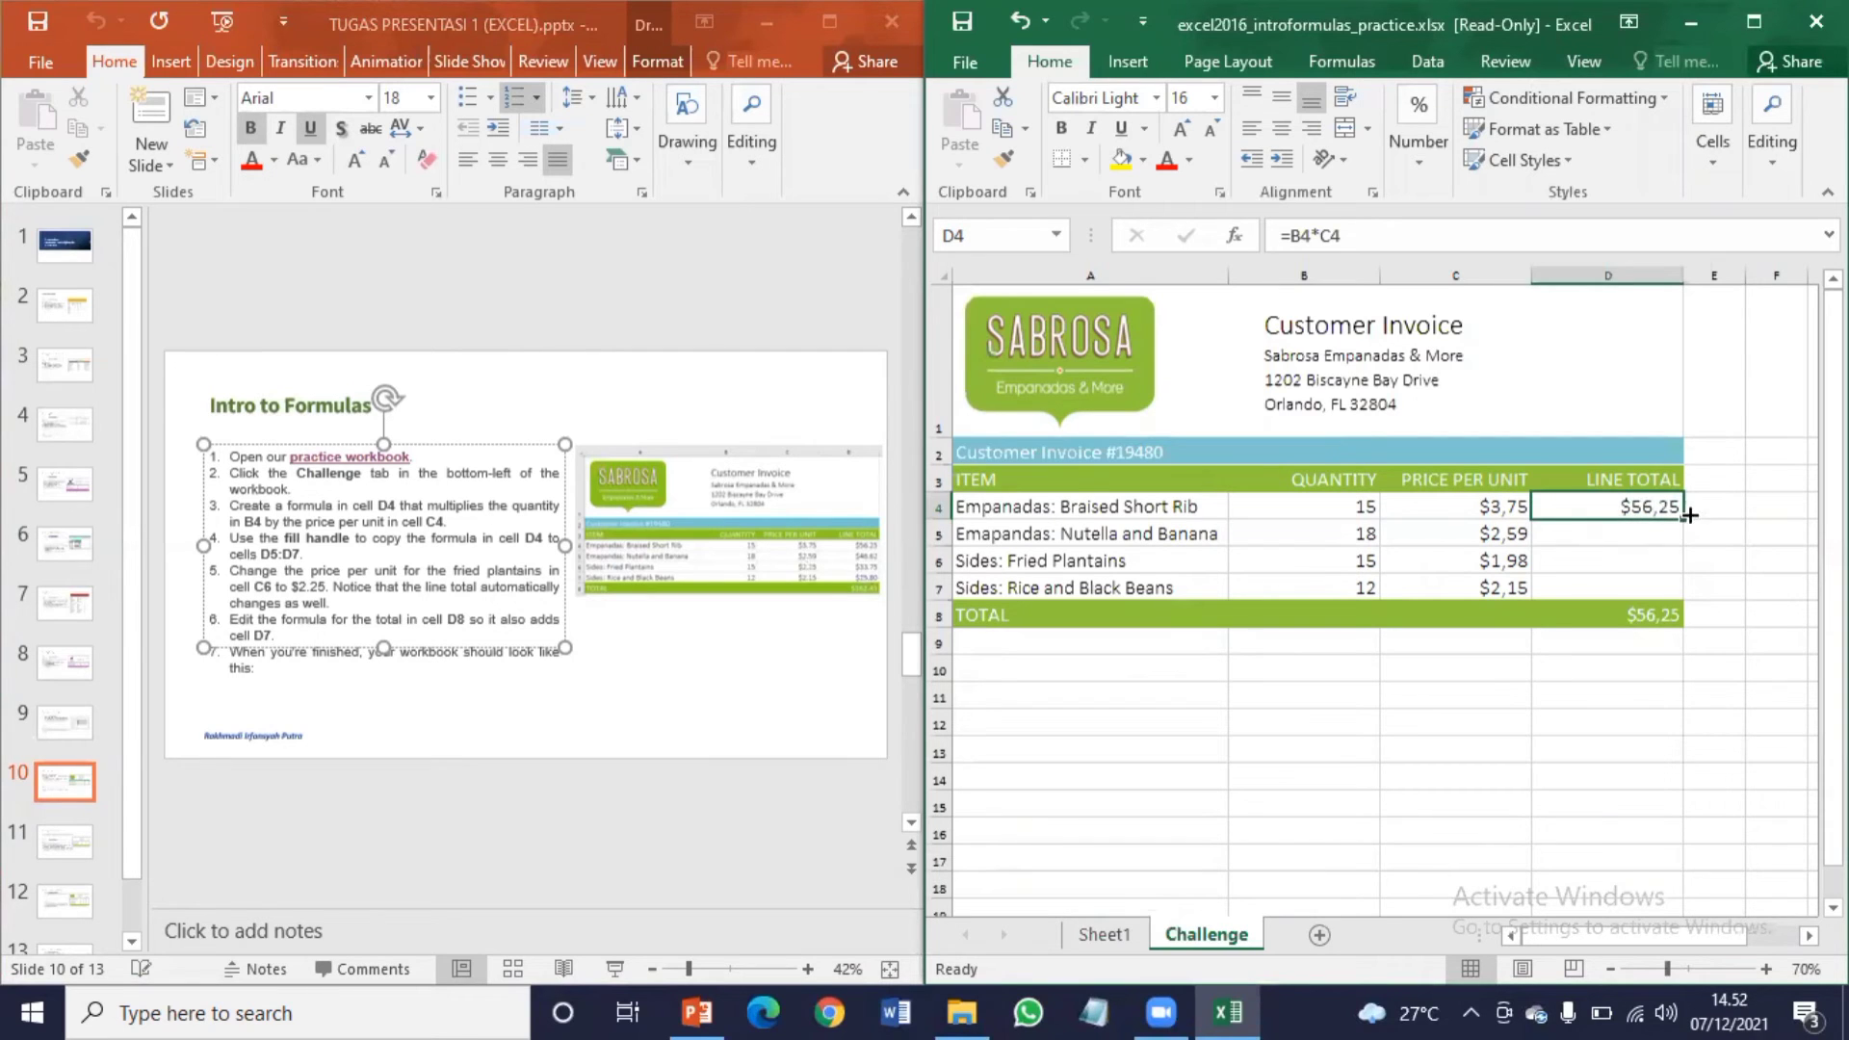
drag(1683, 520, 1637, 593)
click(1349, 668)
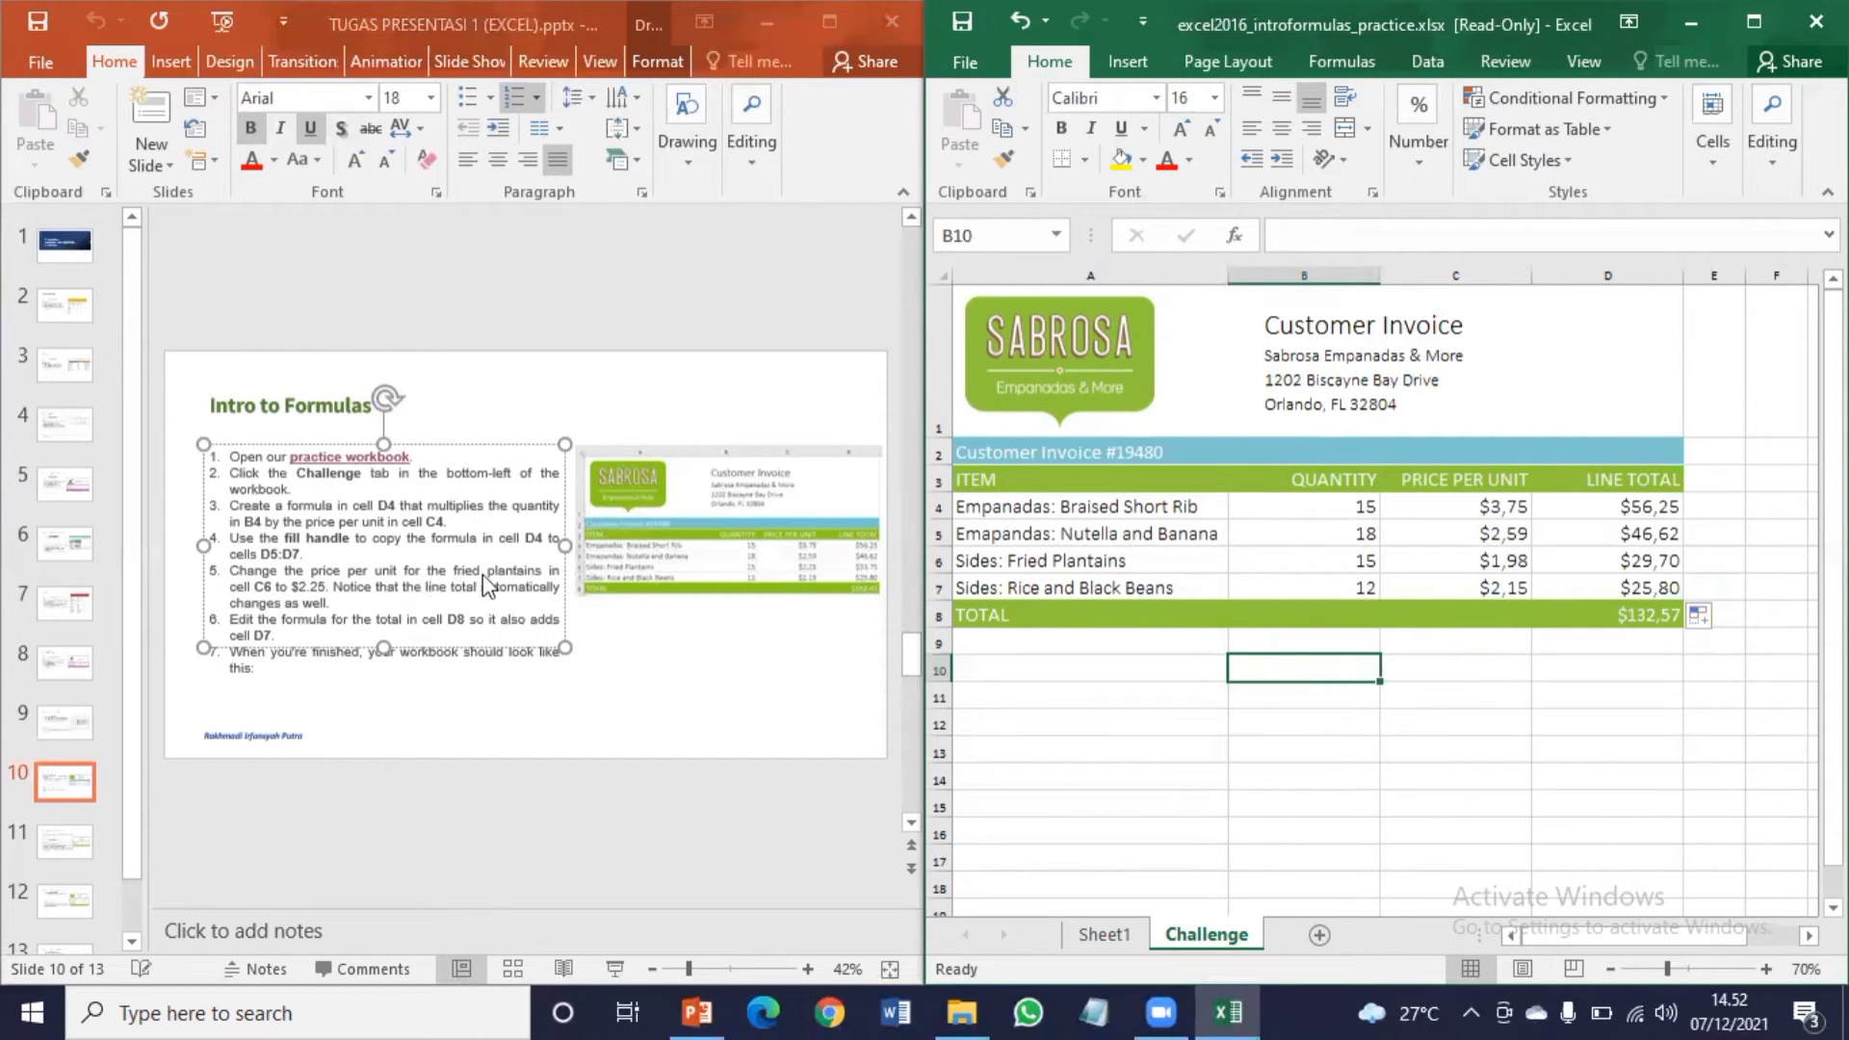
Step: Change the price per unit of the fried plantains in cell C6 to 2,25
click(1428, 554)
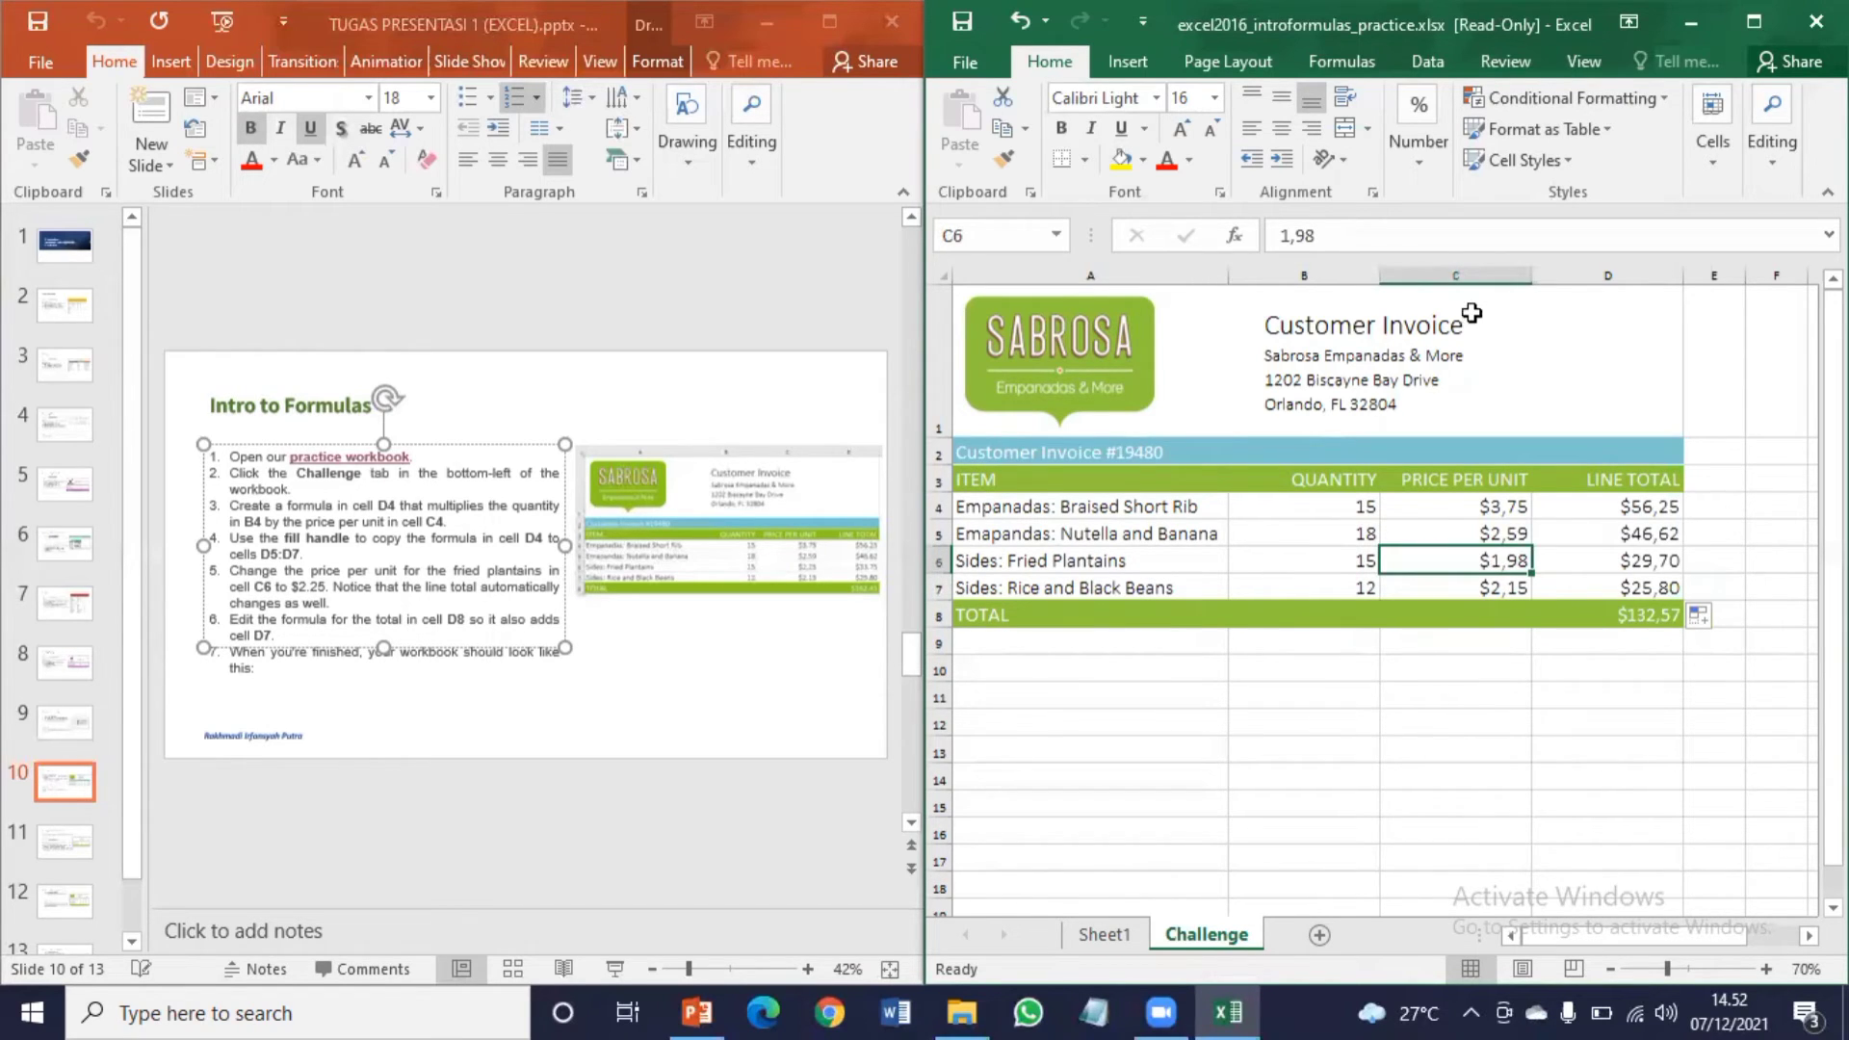
click(1375, 243)
key(BackSpace)
key(BackSpace)
key(BackSpace)
key(BackSpace)
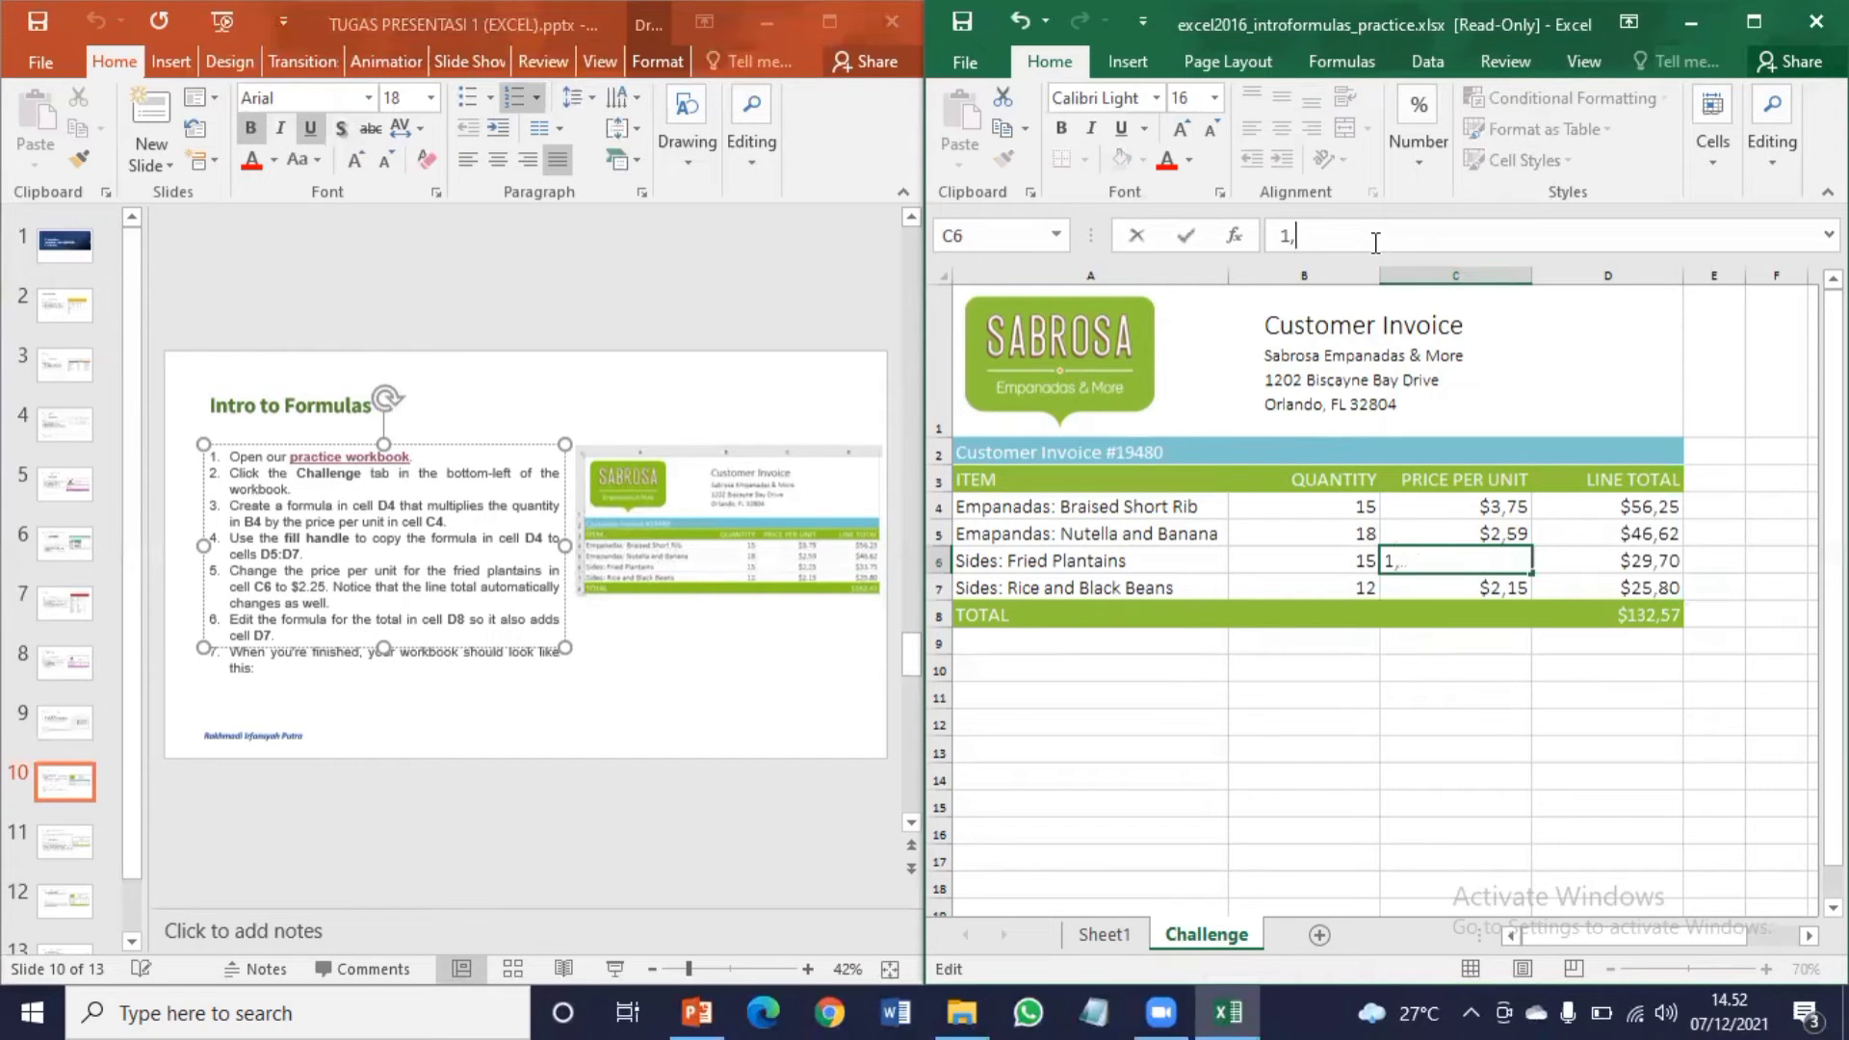
text(2,25)
key(Return)
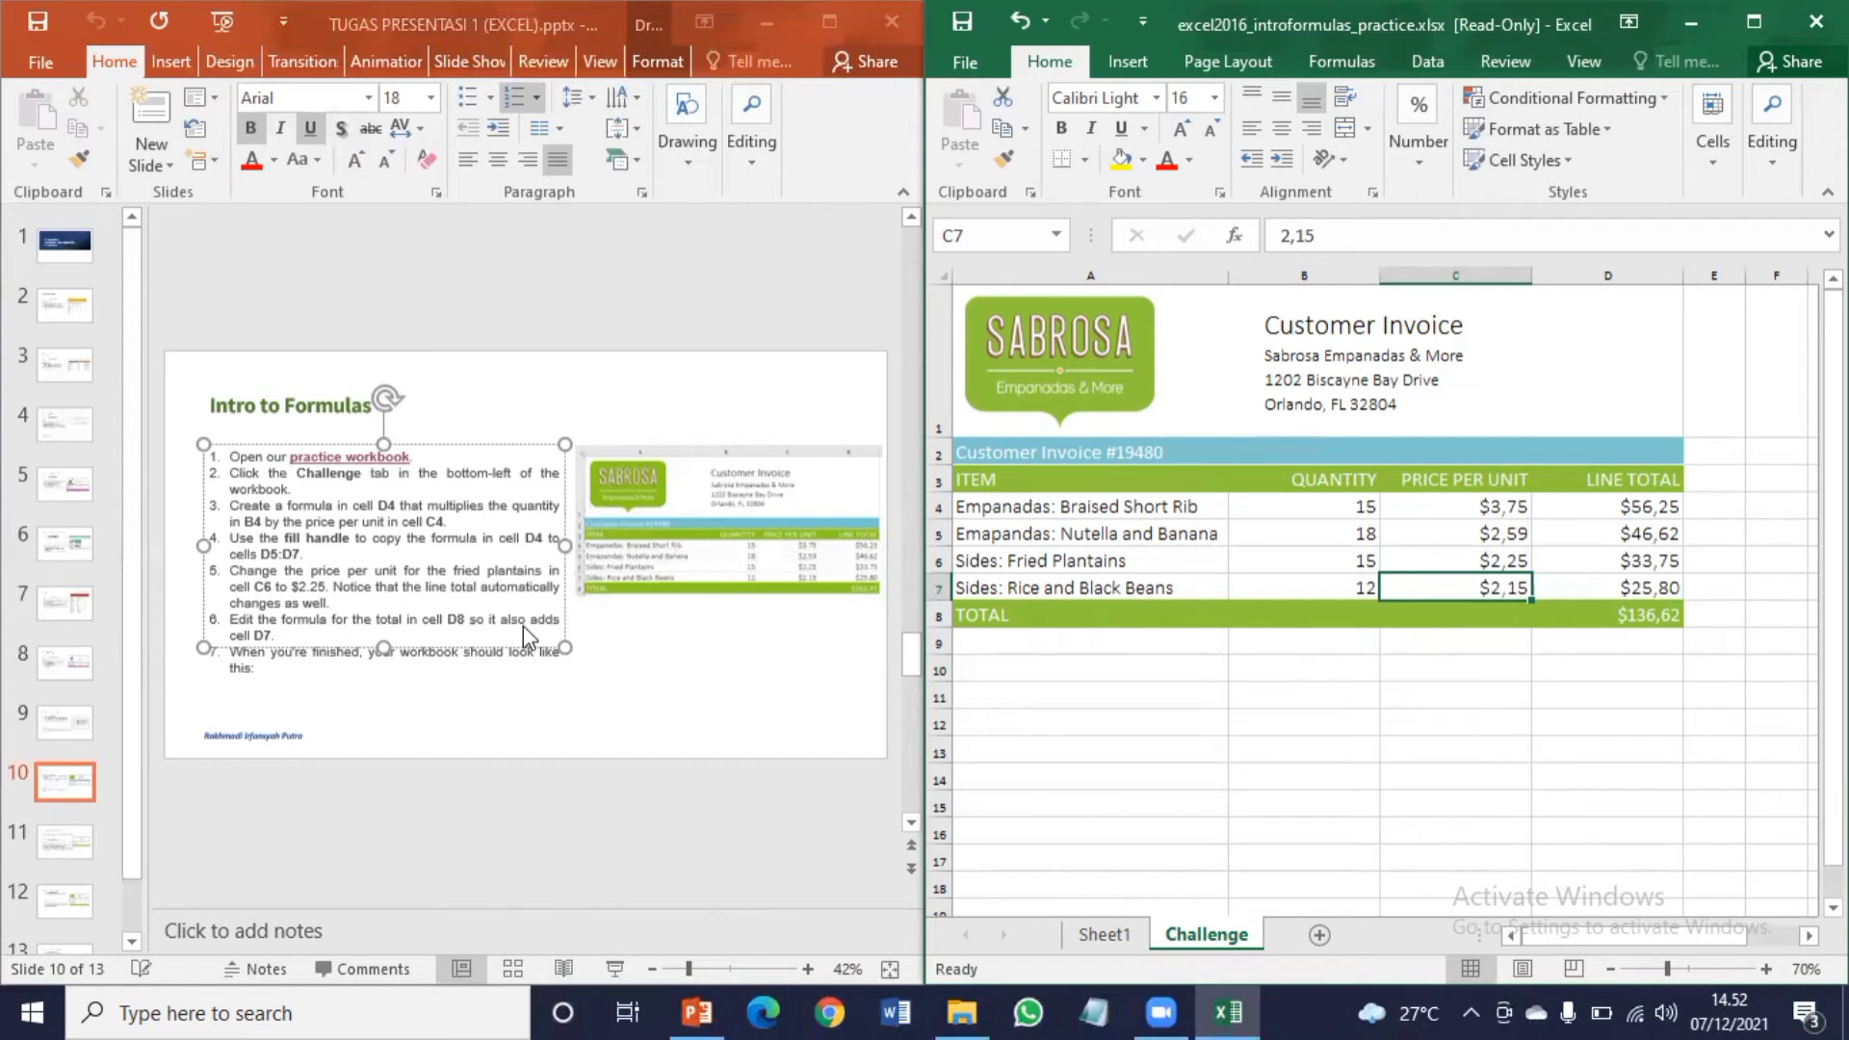
Step: Extend the total formula in cell D8 so that it also adds cell D7
click(1618, 618)
click(1402, 225)
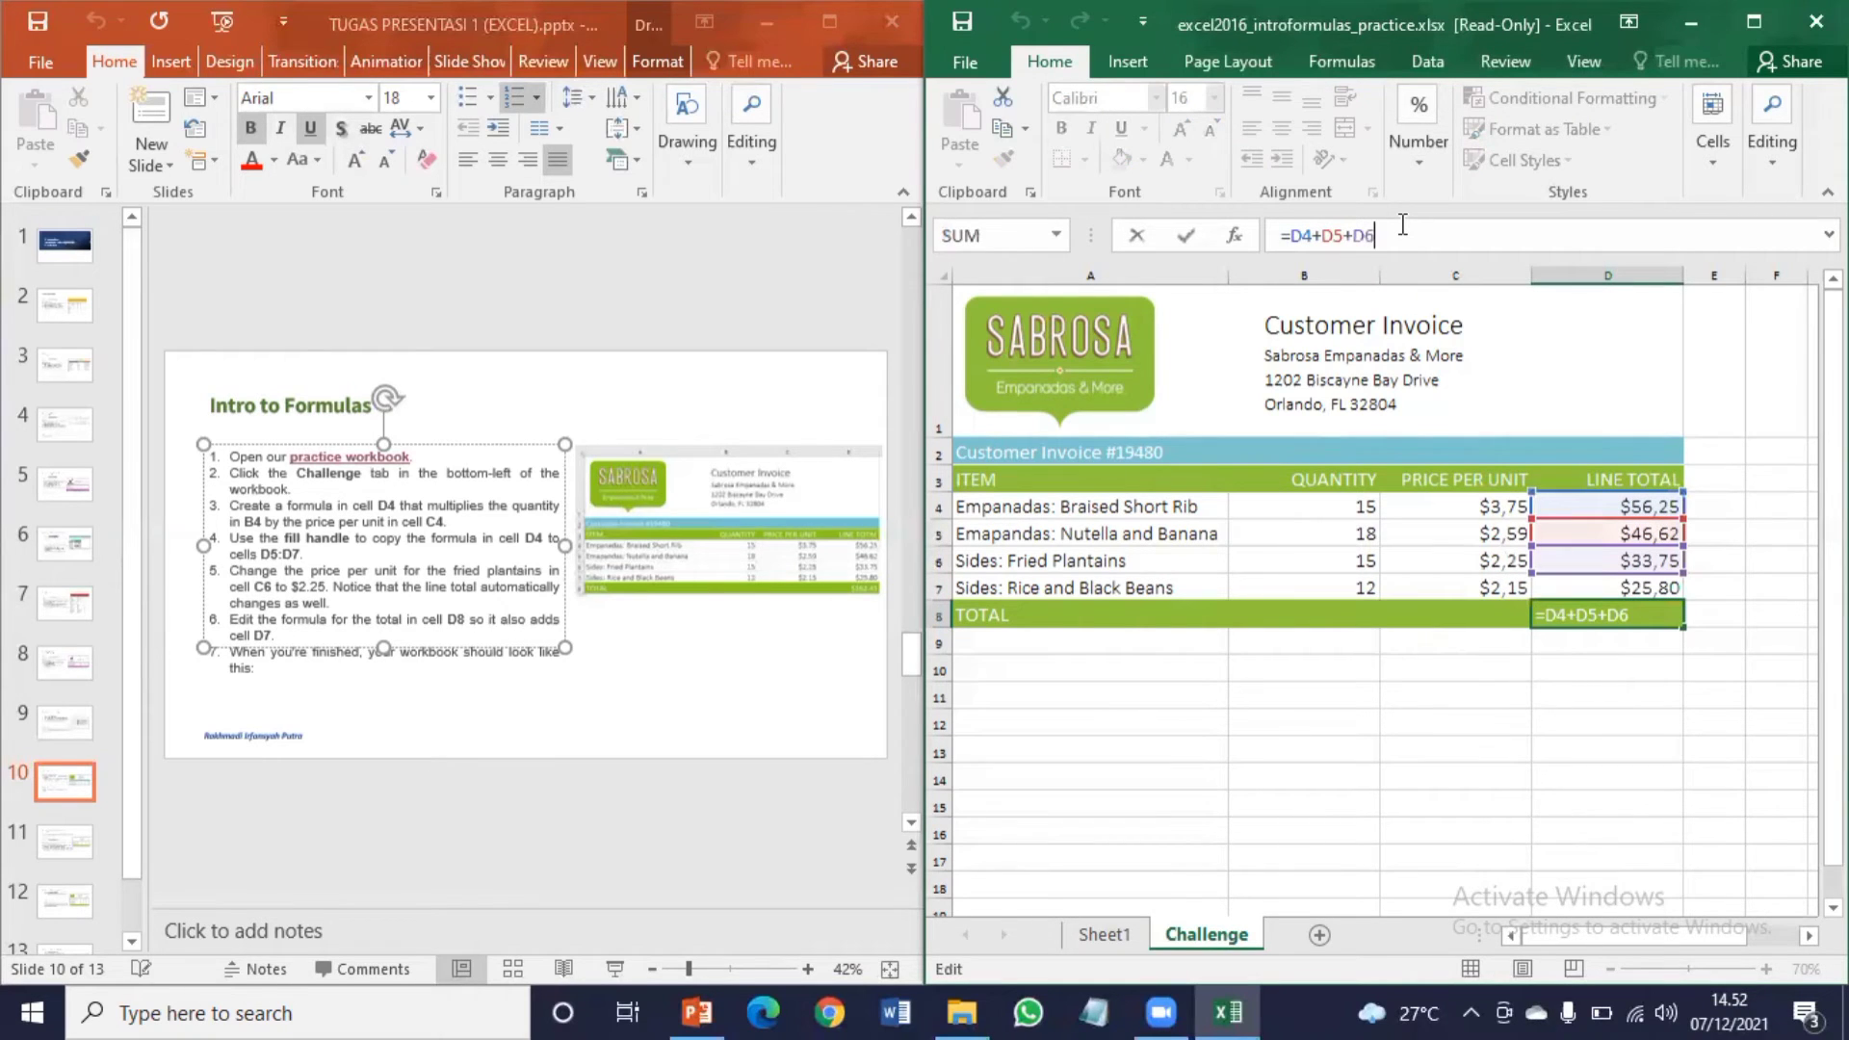
text(+)
click(1661, 584)
key(Return)
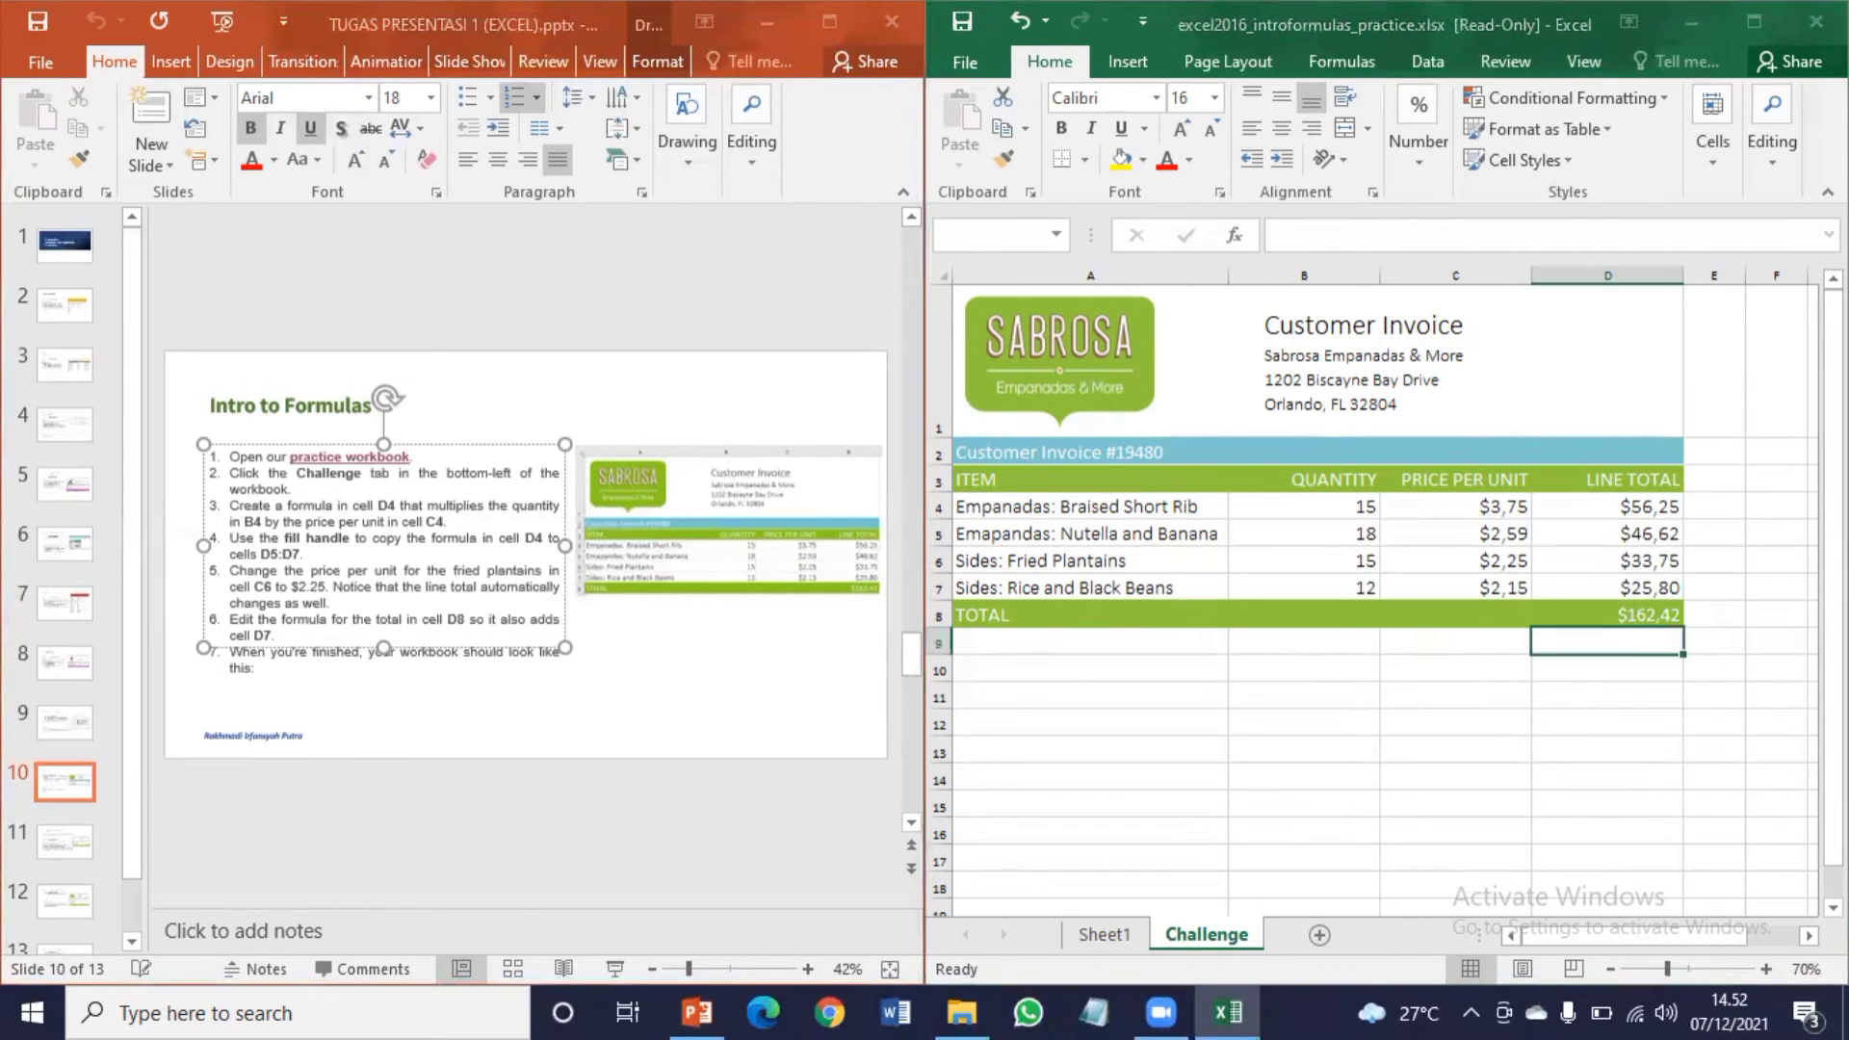
Step: Close the formulas workbook without saving and open the practice workbook linked on slide 11, Creating More Complex Formulas
click(922, 541)
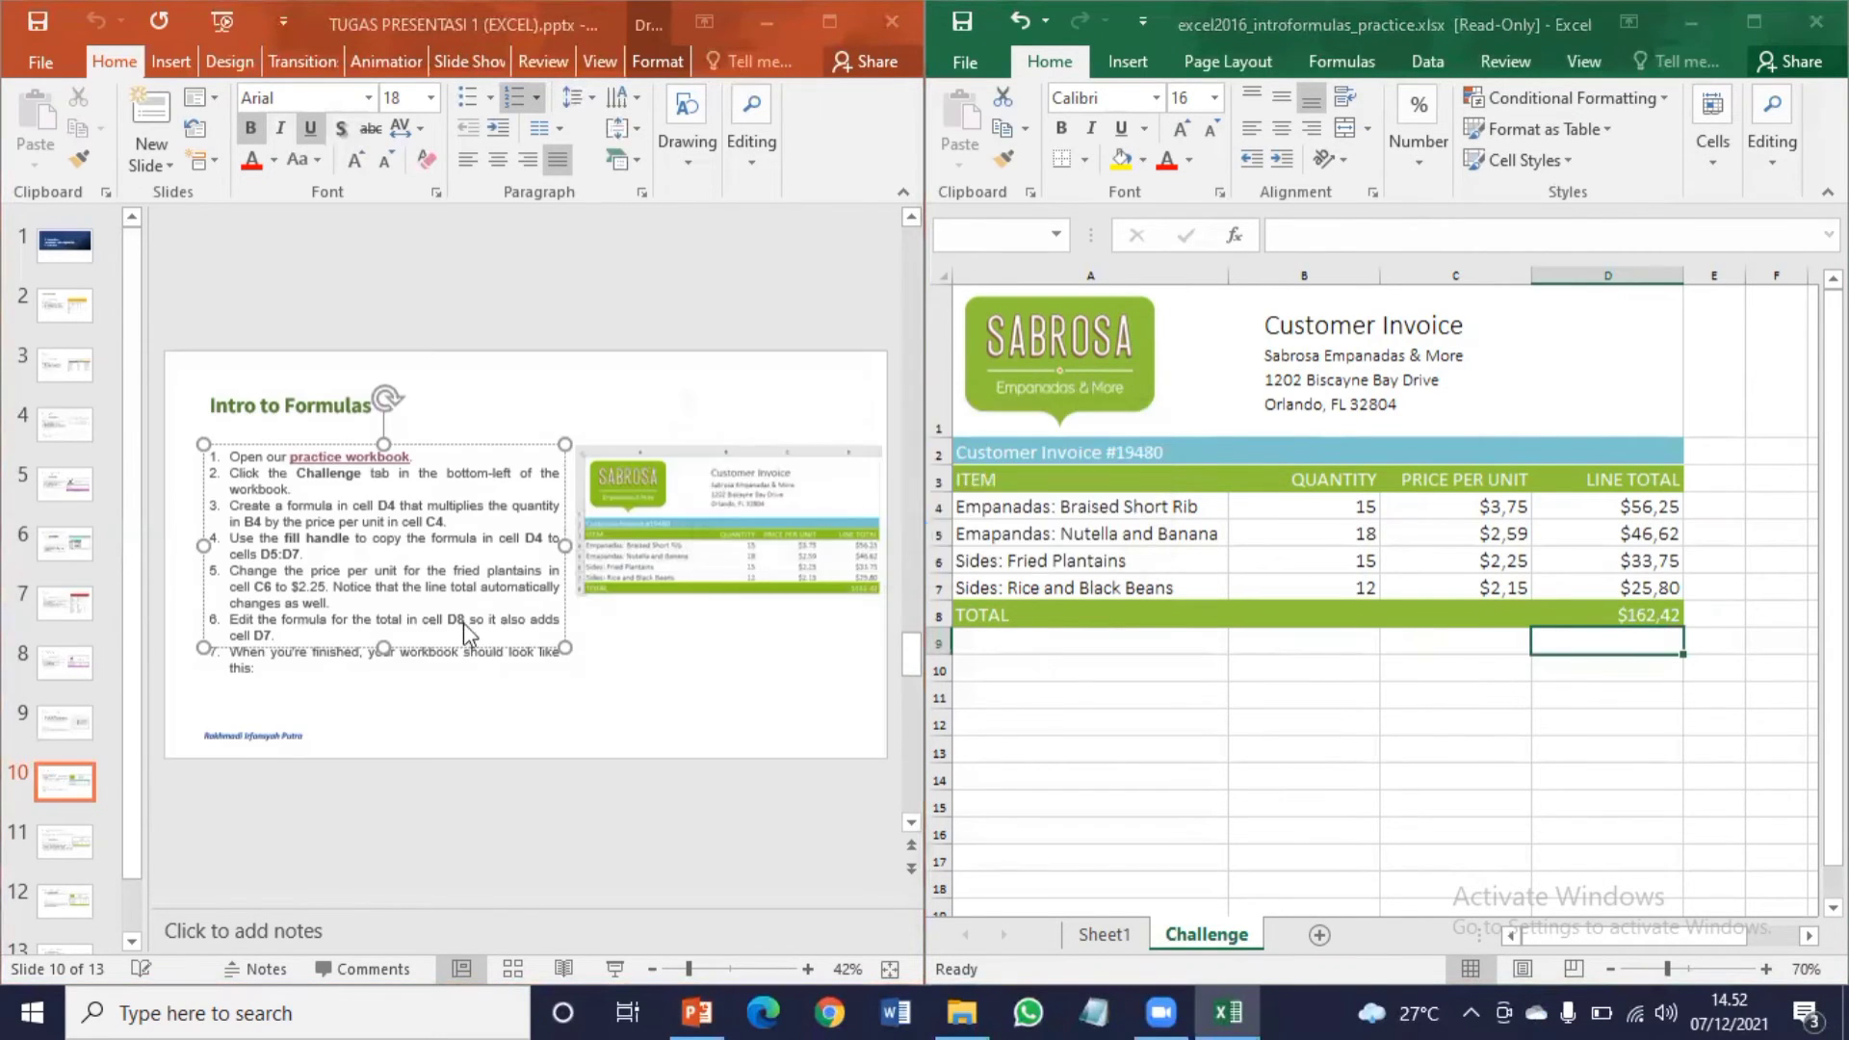
click(66, 855)
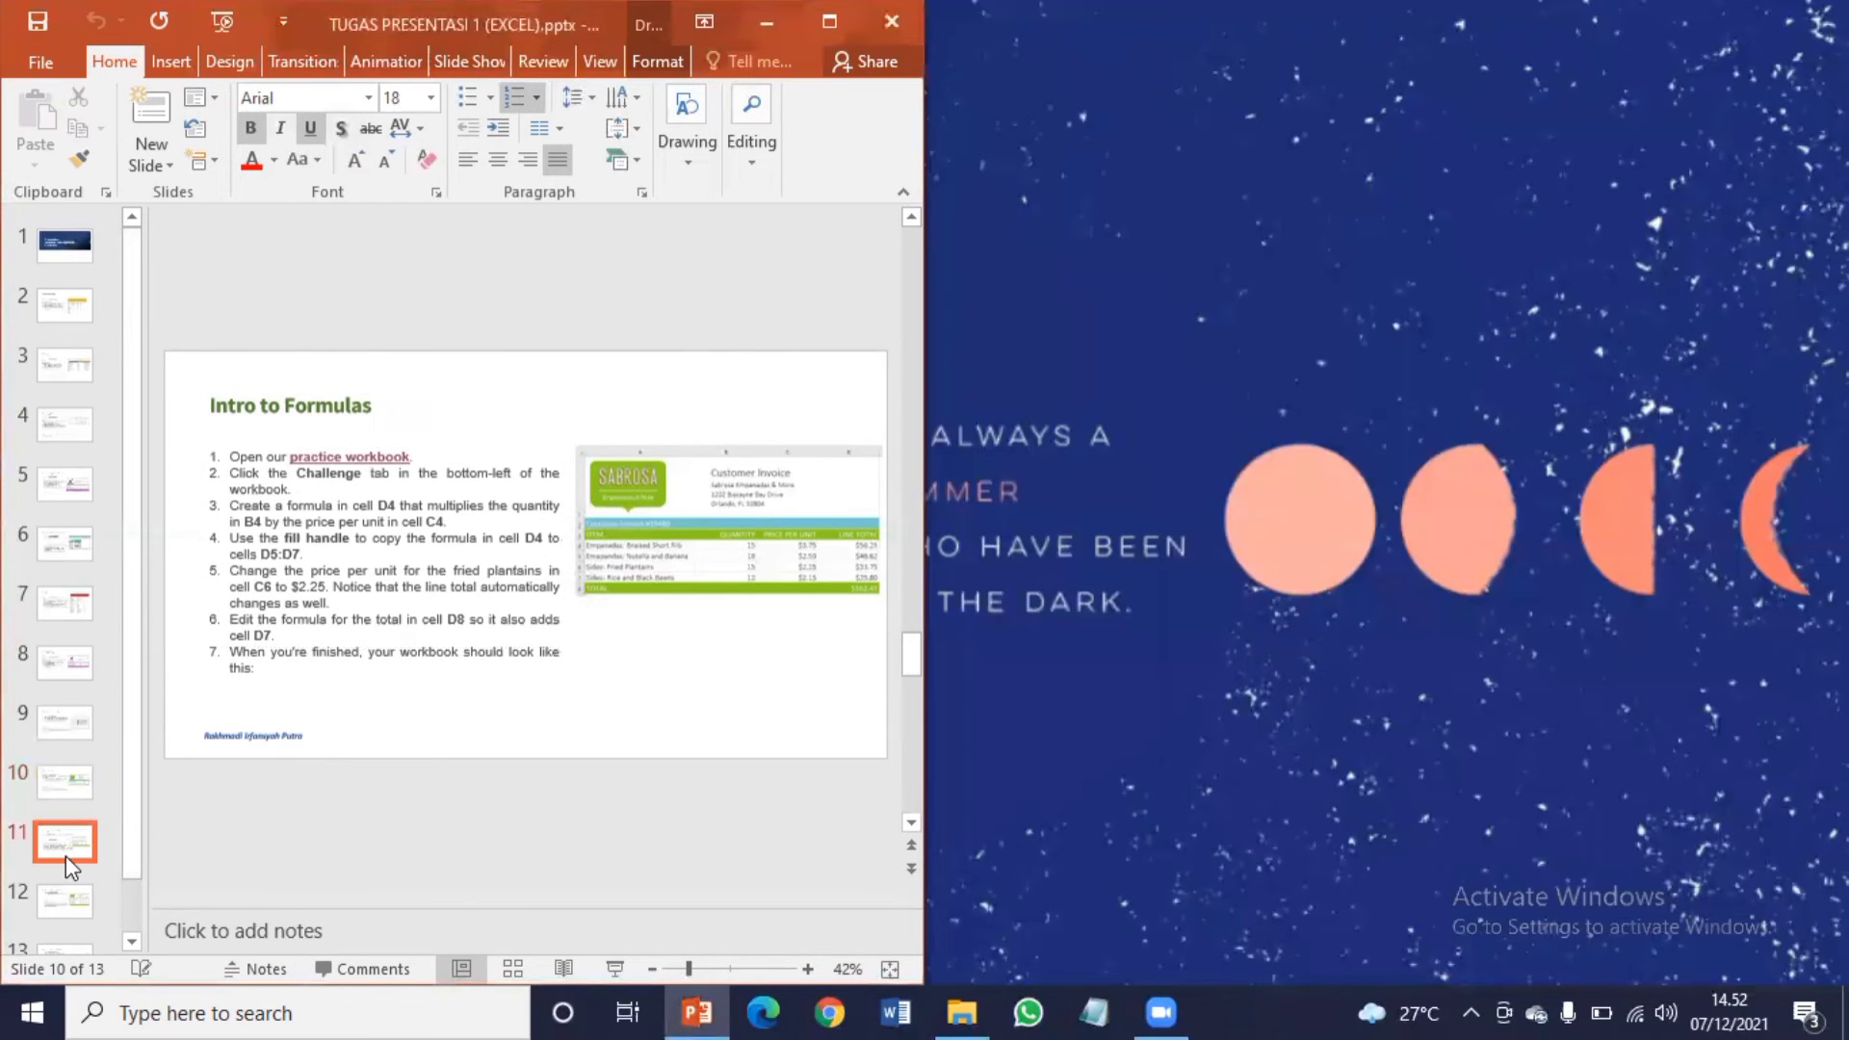
right_click(377, 513)
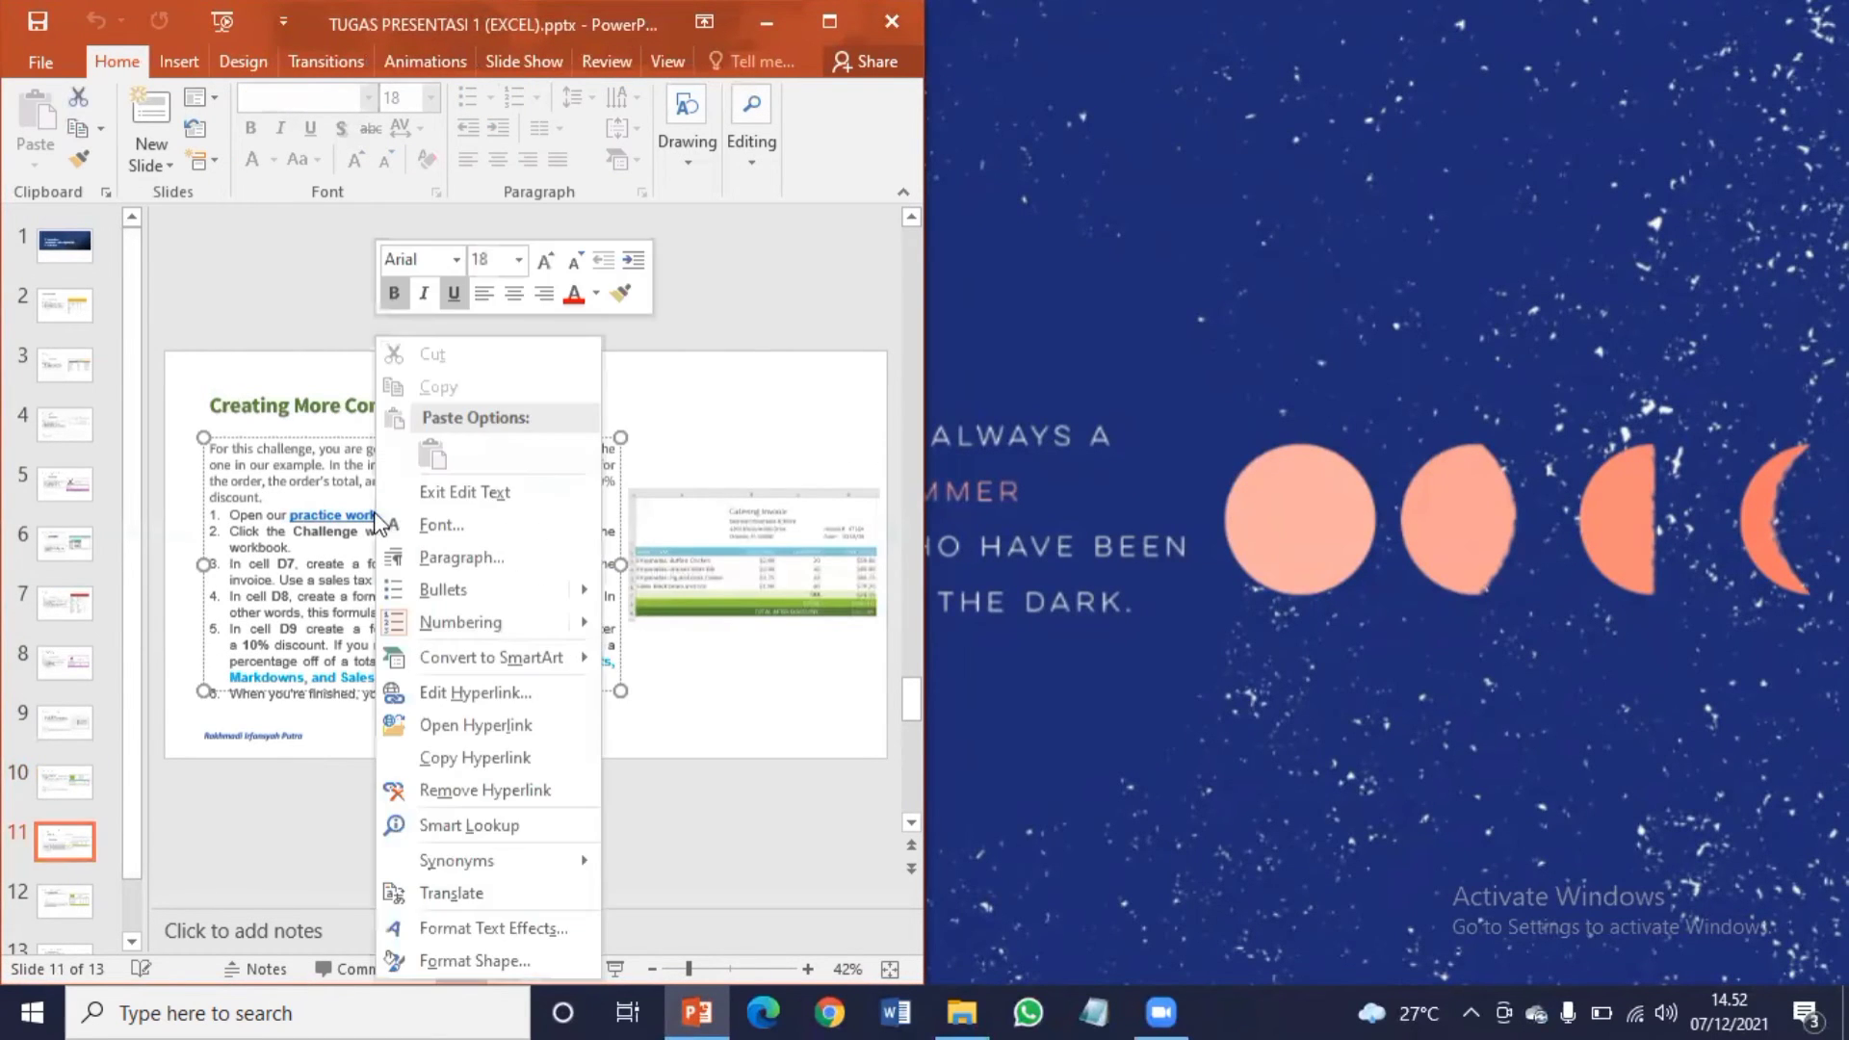
click(489, 724)
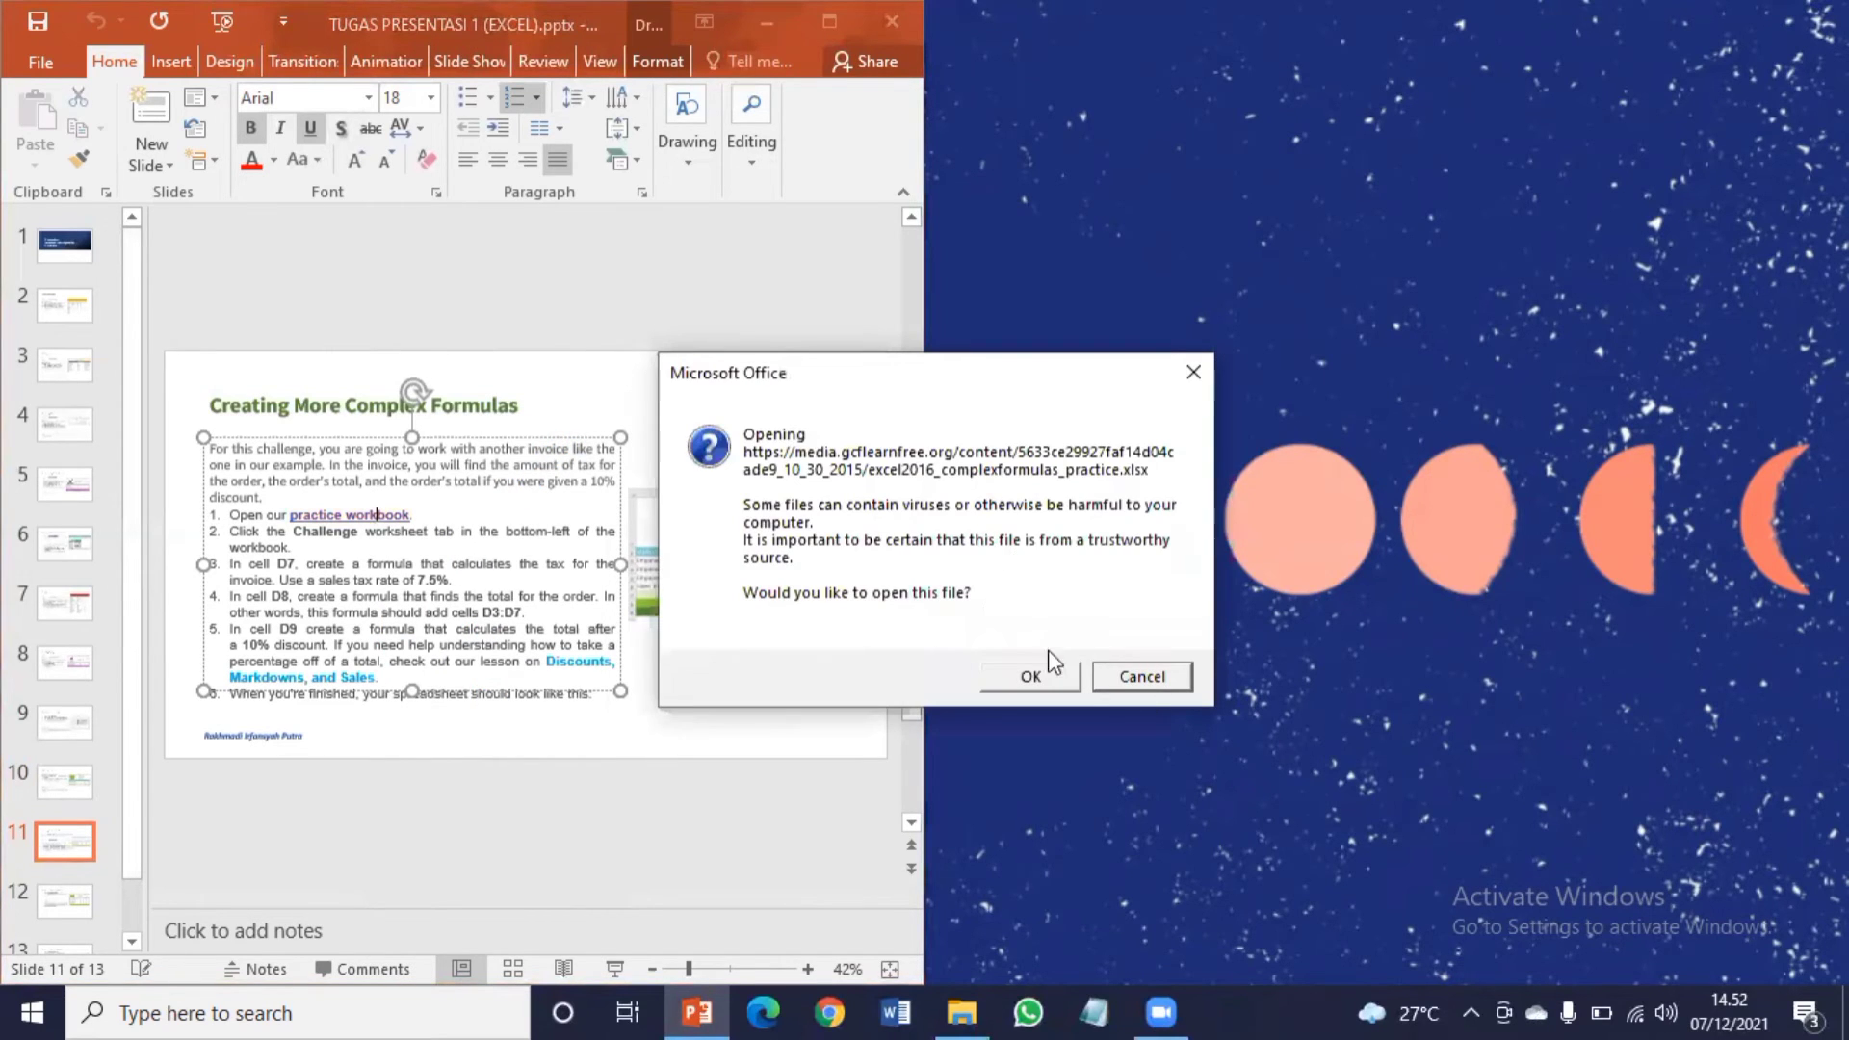
click(1044, 674)
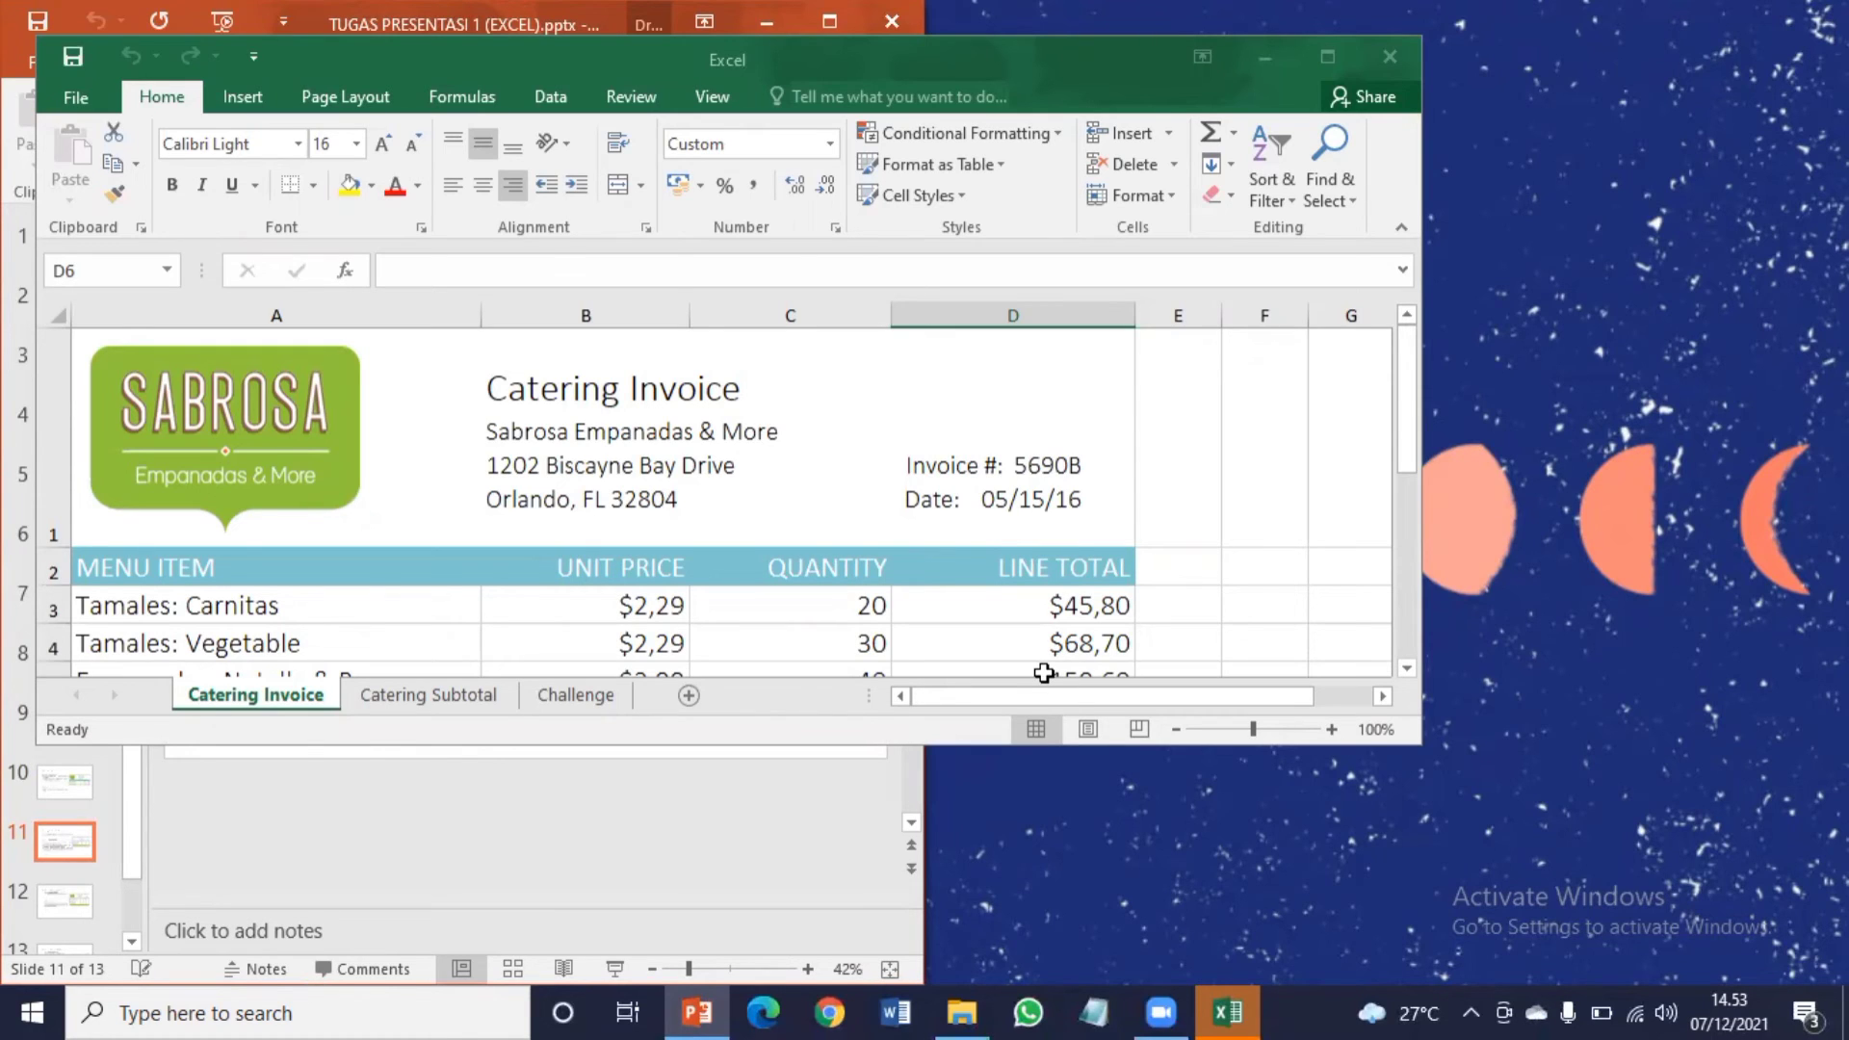
Step: Place the catering invoice workbook window beside the presentation and display its Challenge worksheet
click(1092, 54)
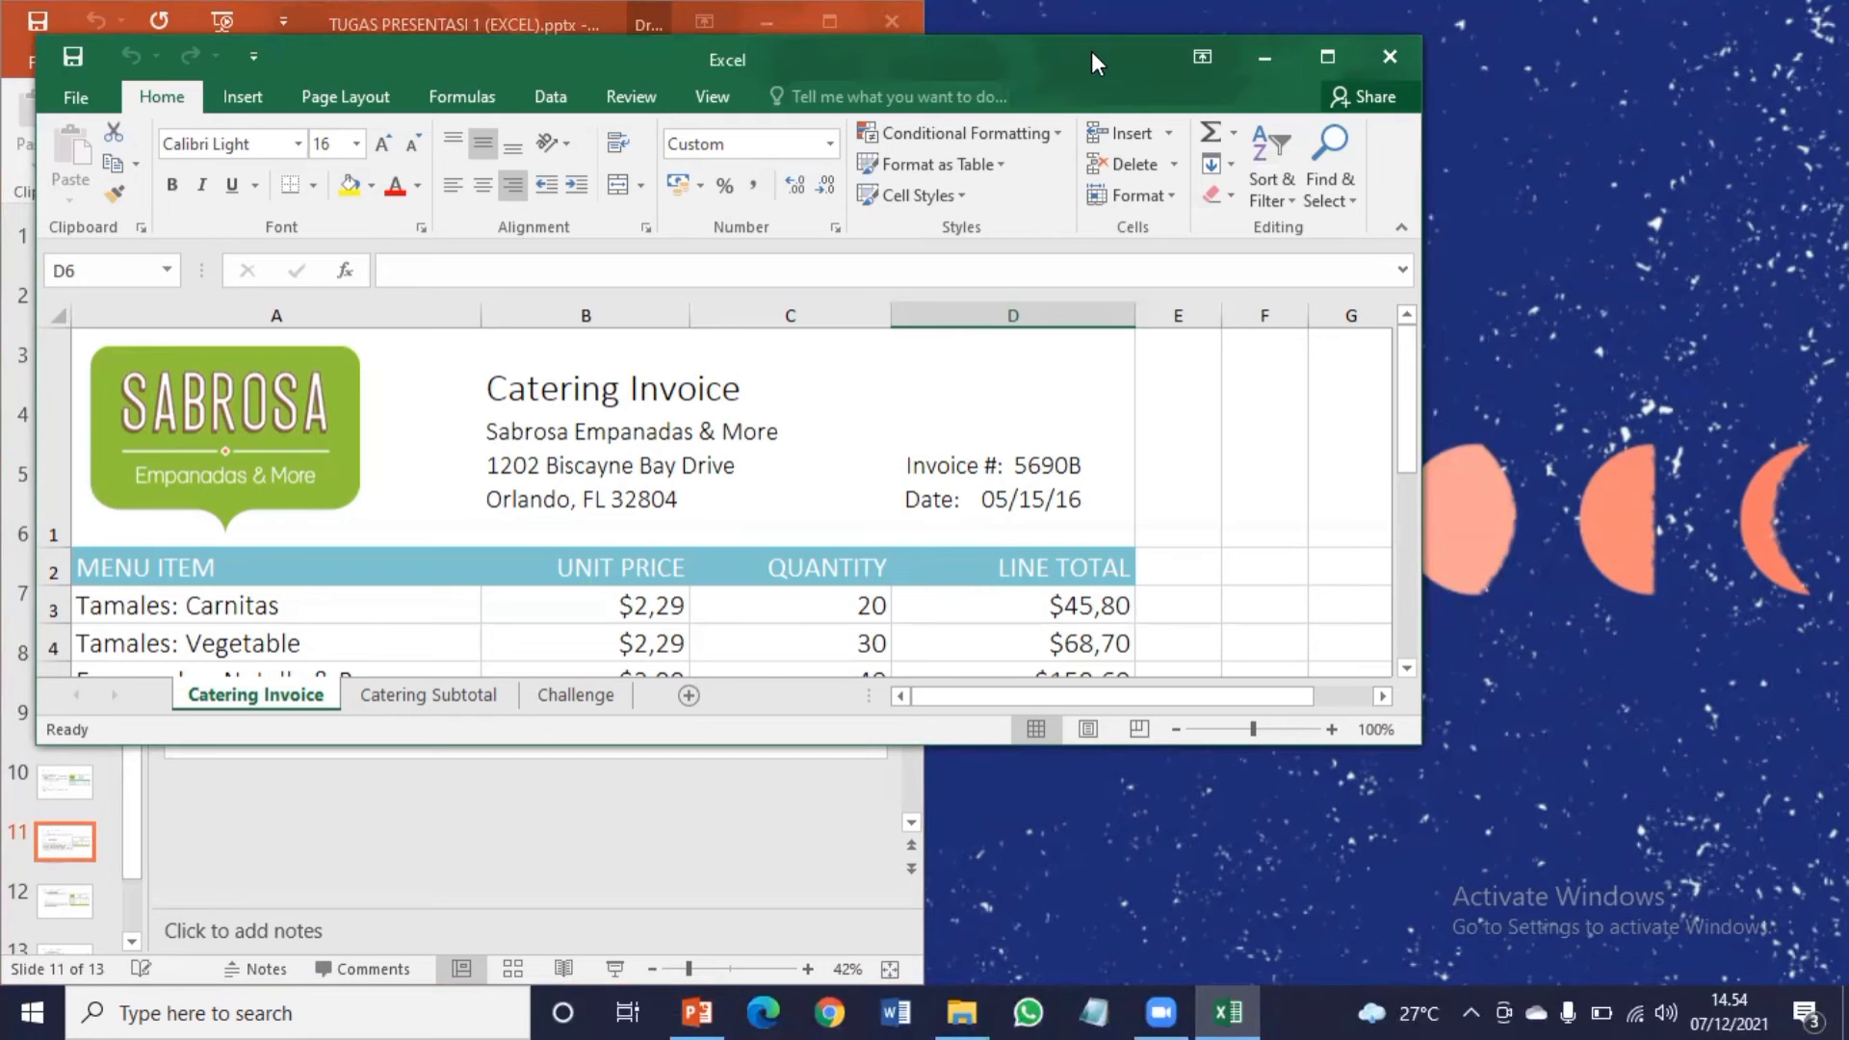
key(super+Right)
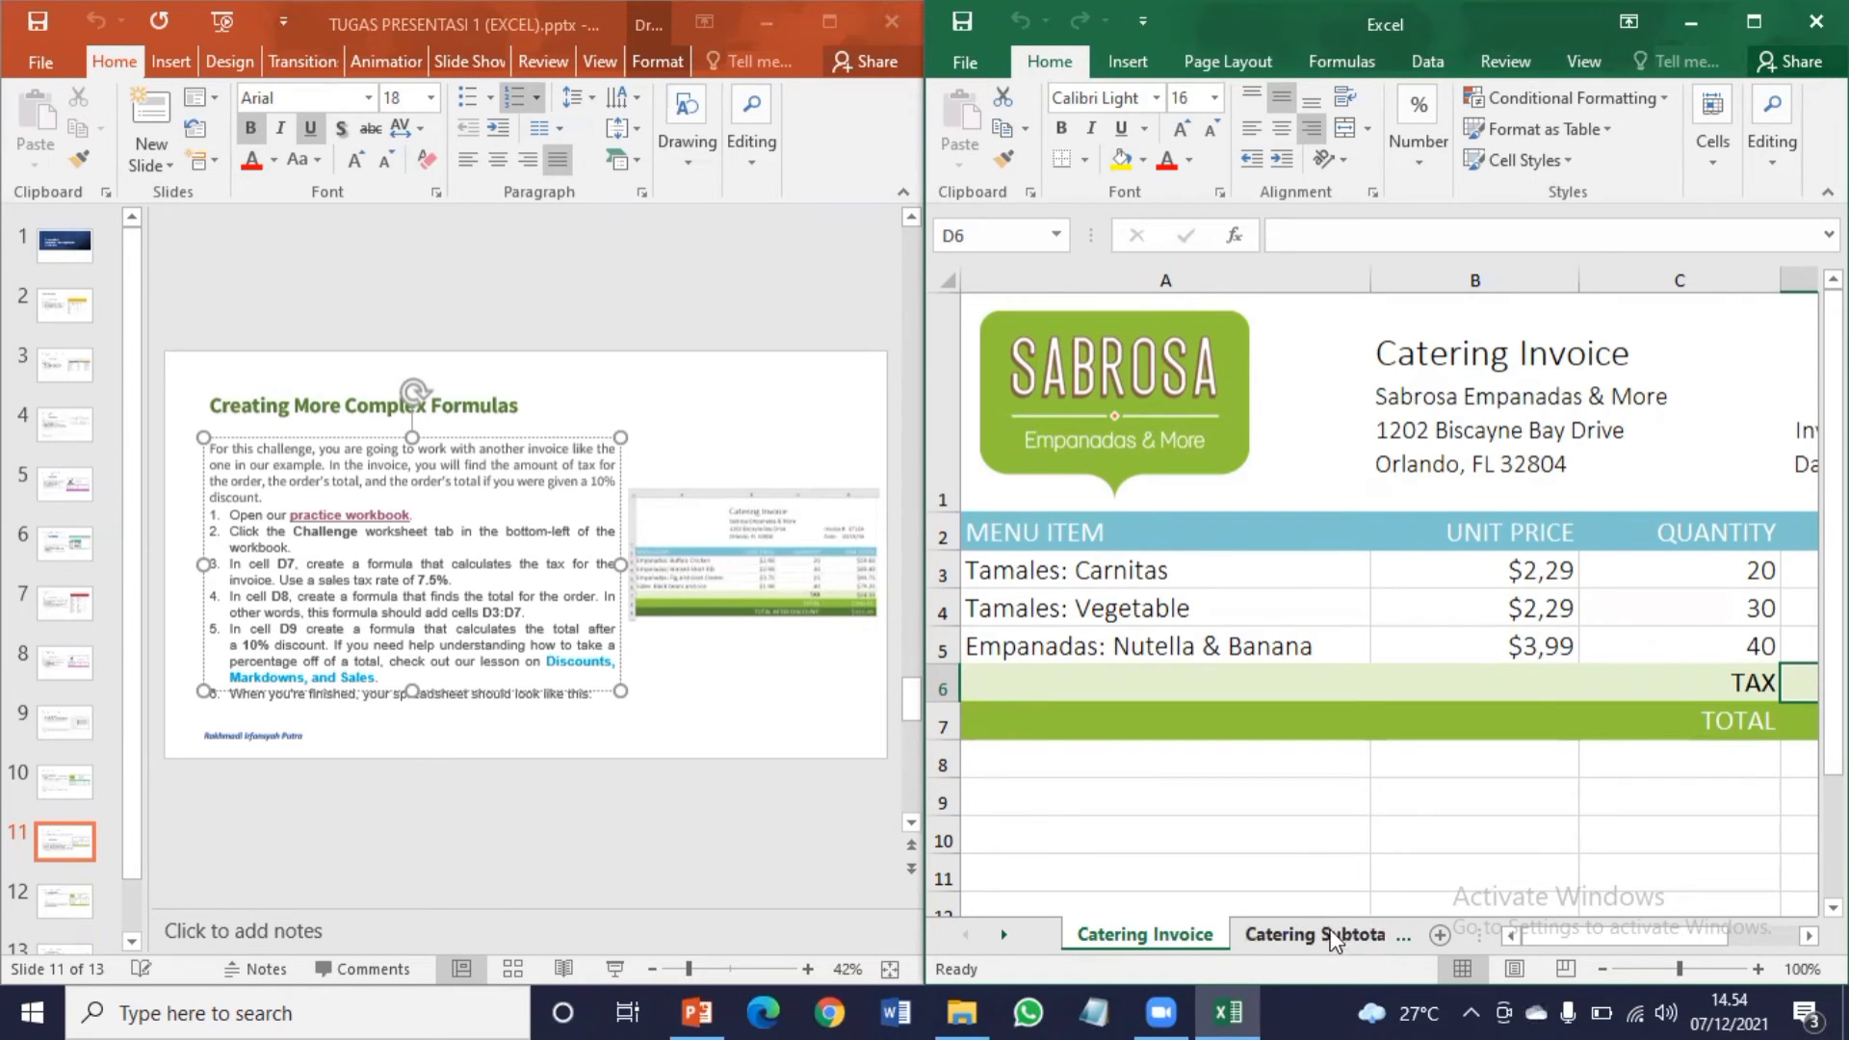
click(1400, 938)
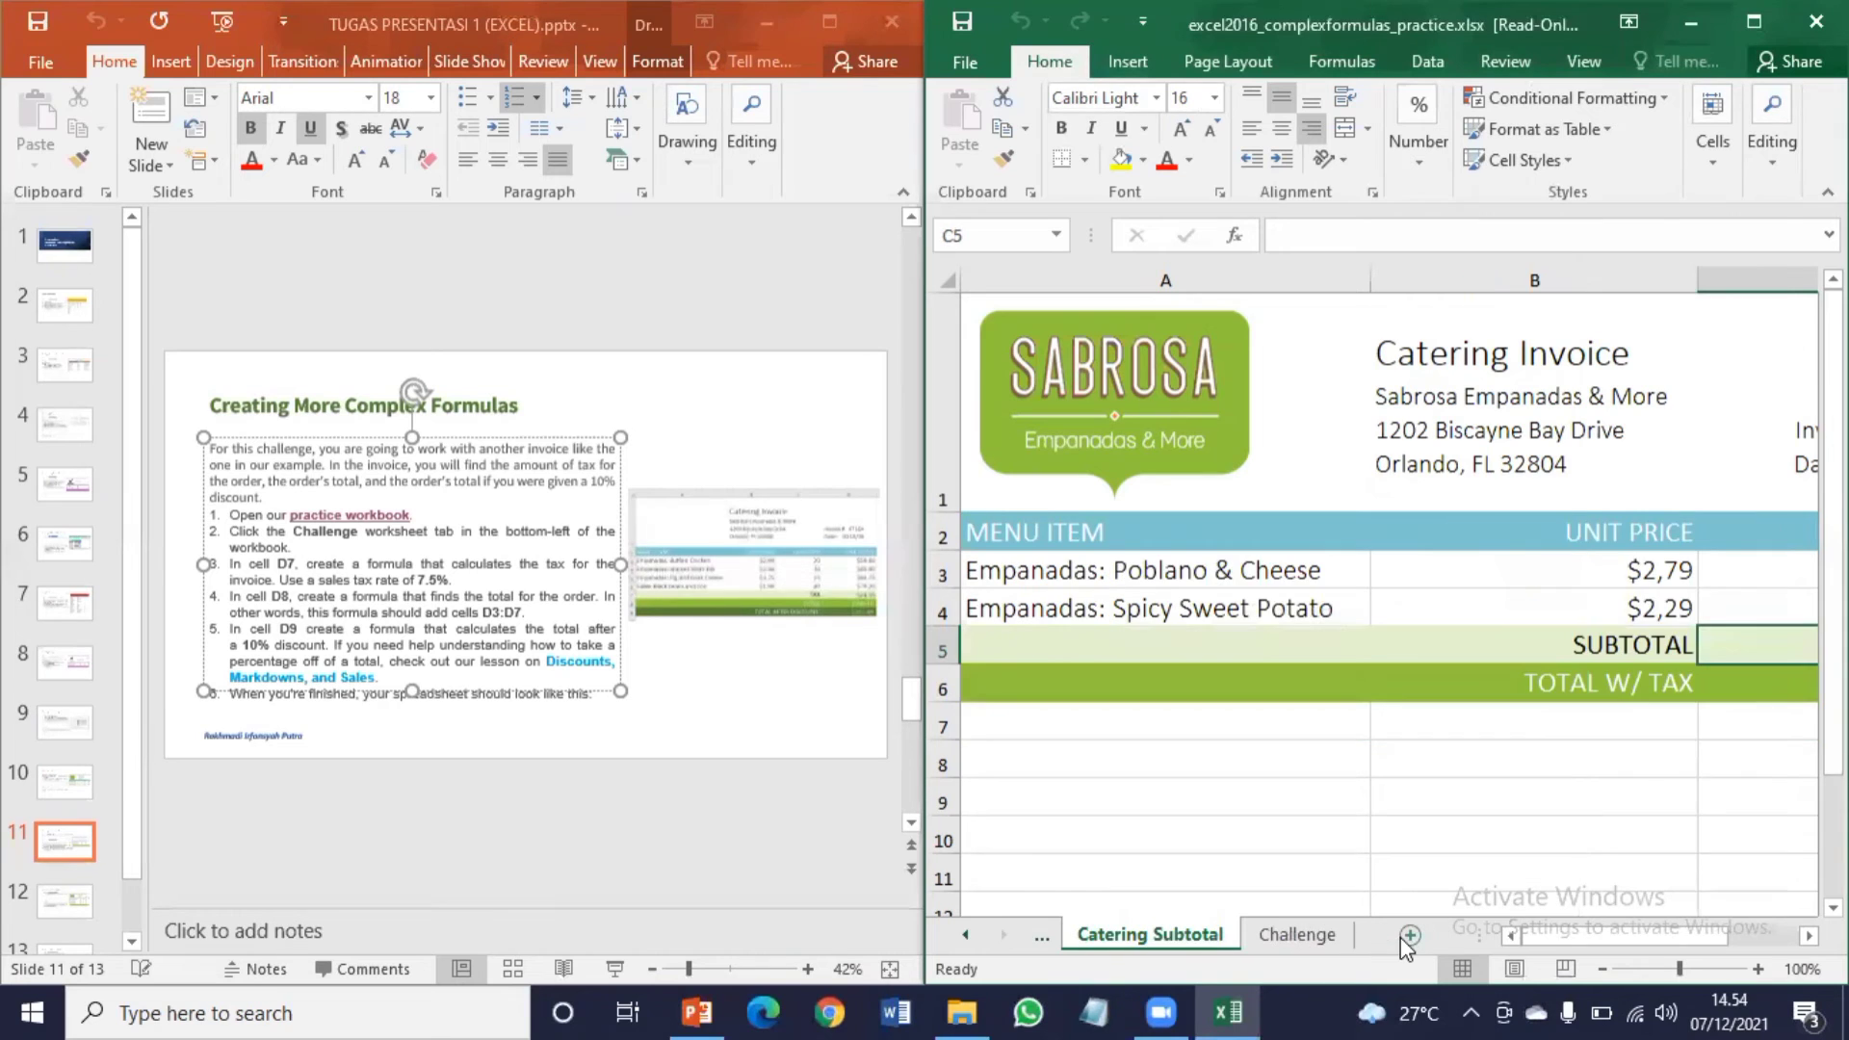
click(1340, 926)
click(1598, 966)
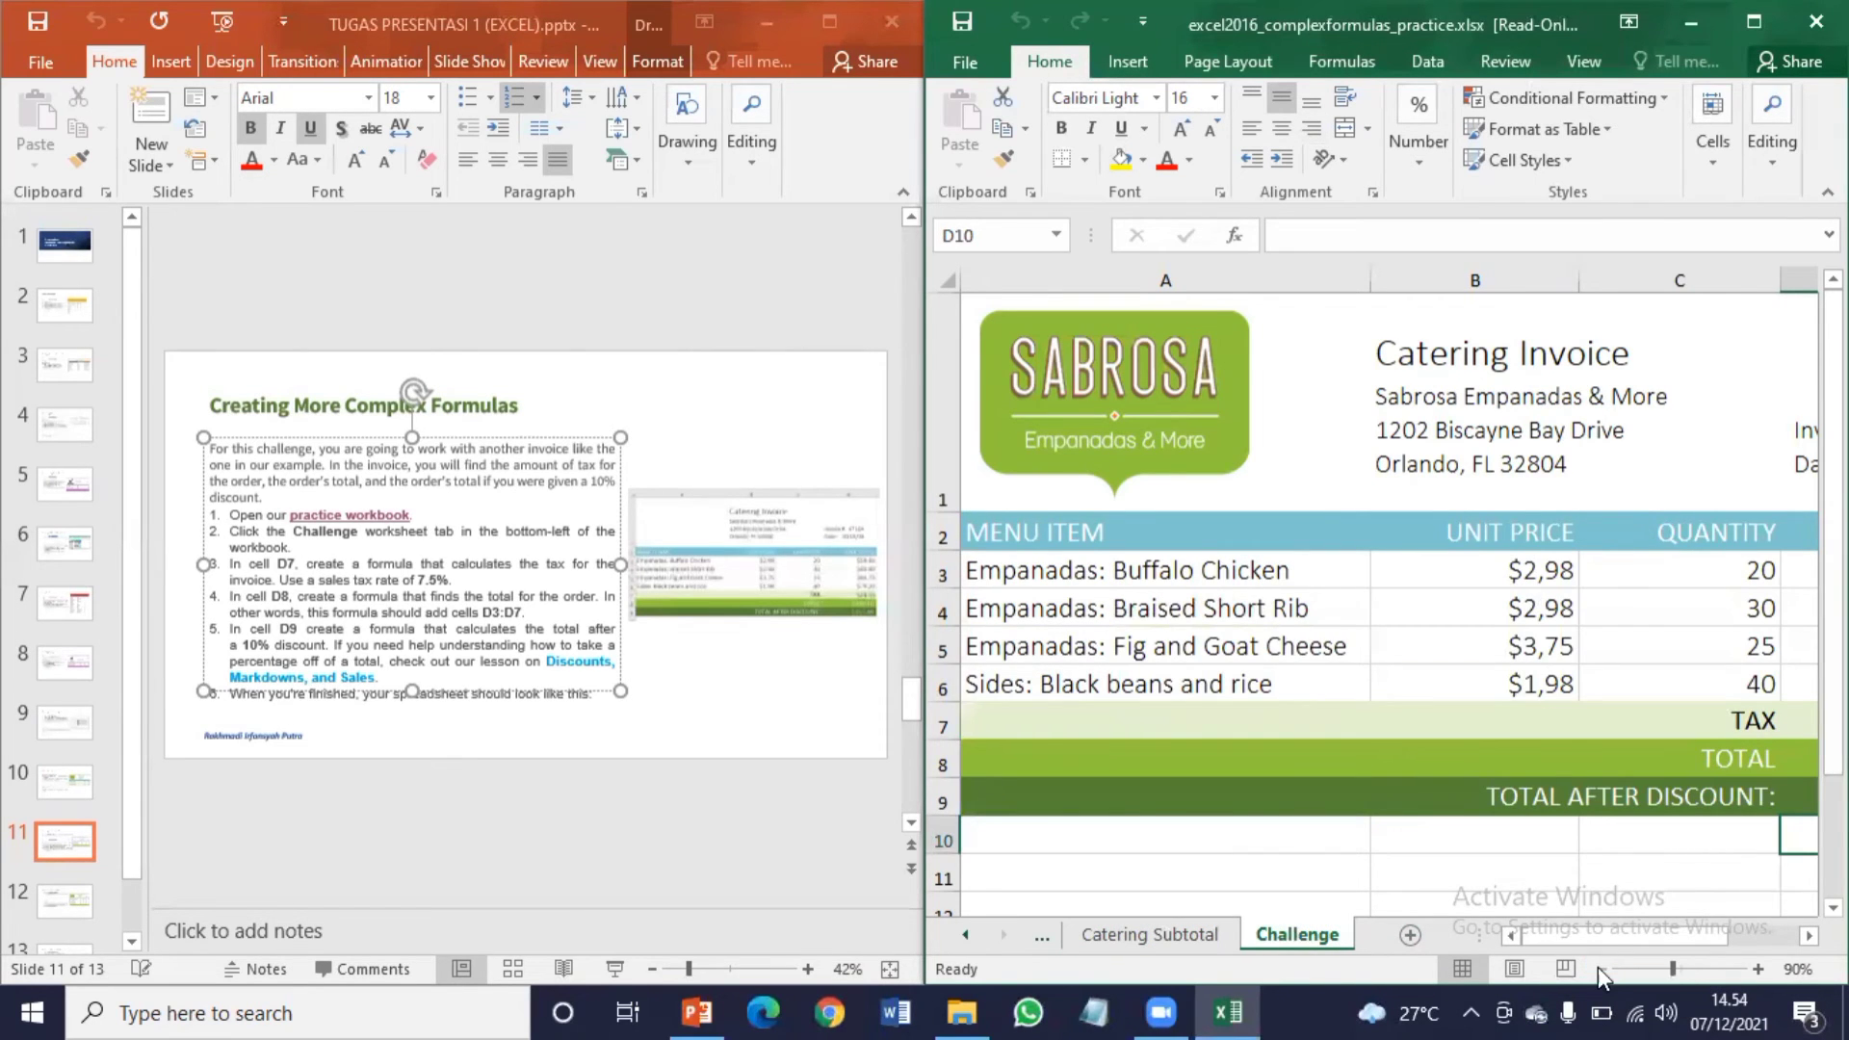
click(1597, 967)
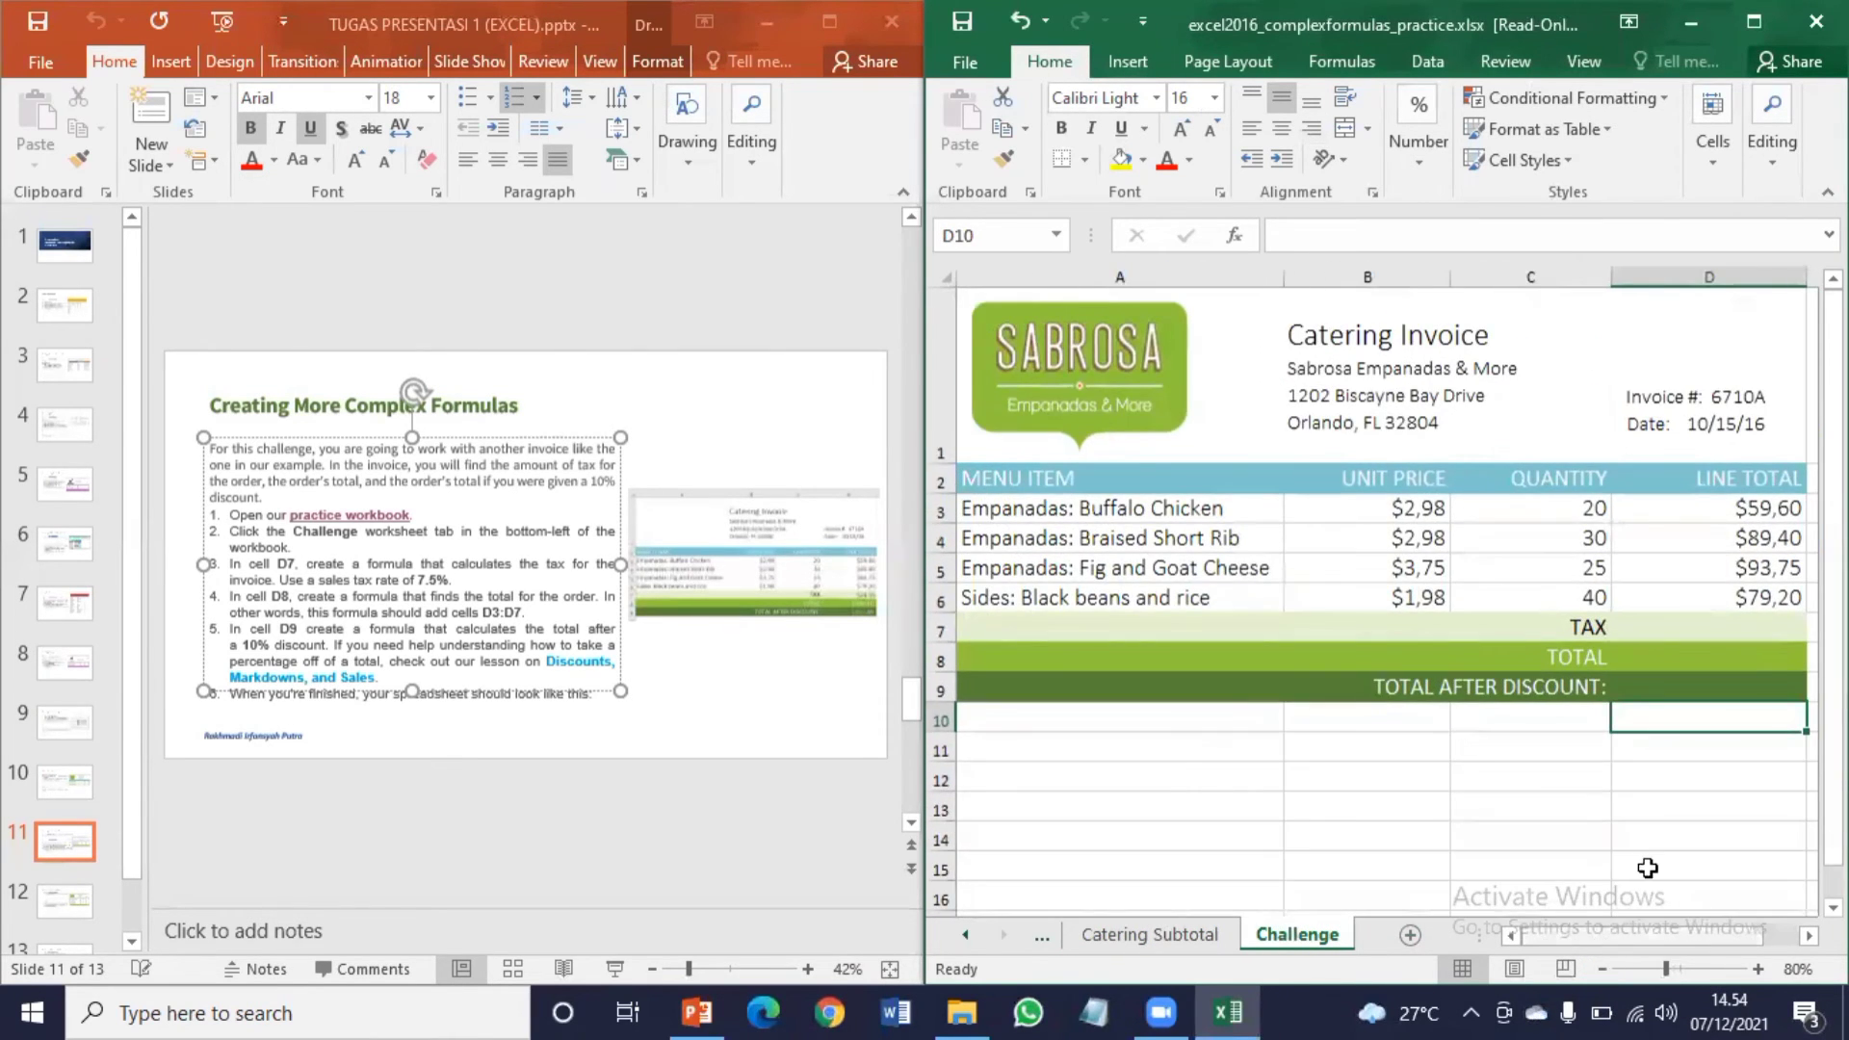
click(1601, 969)
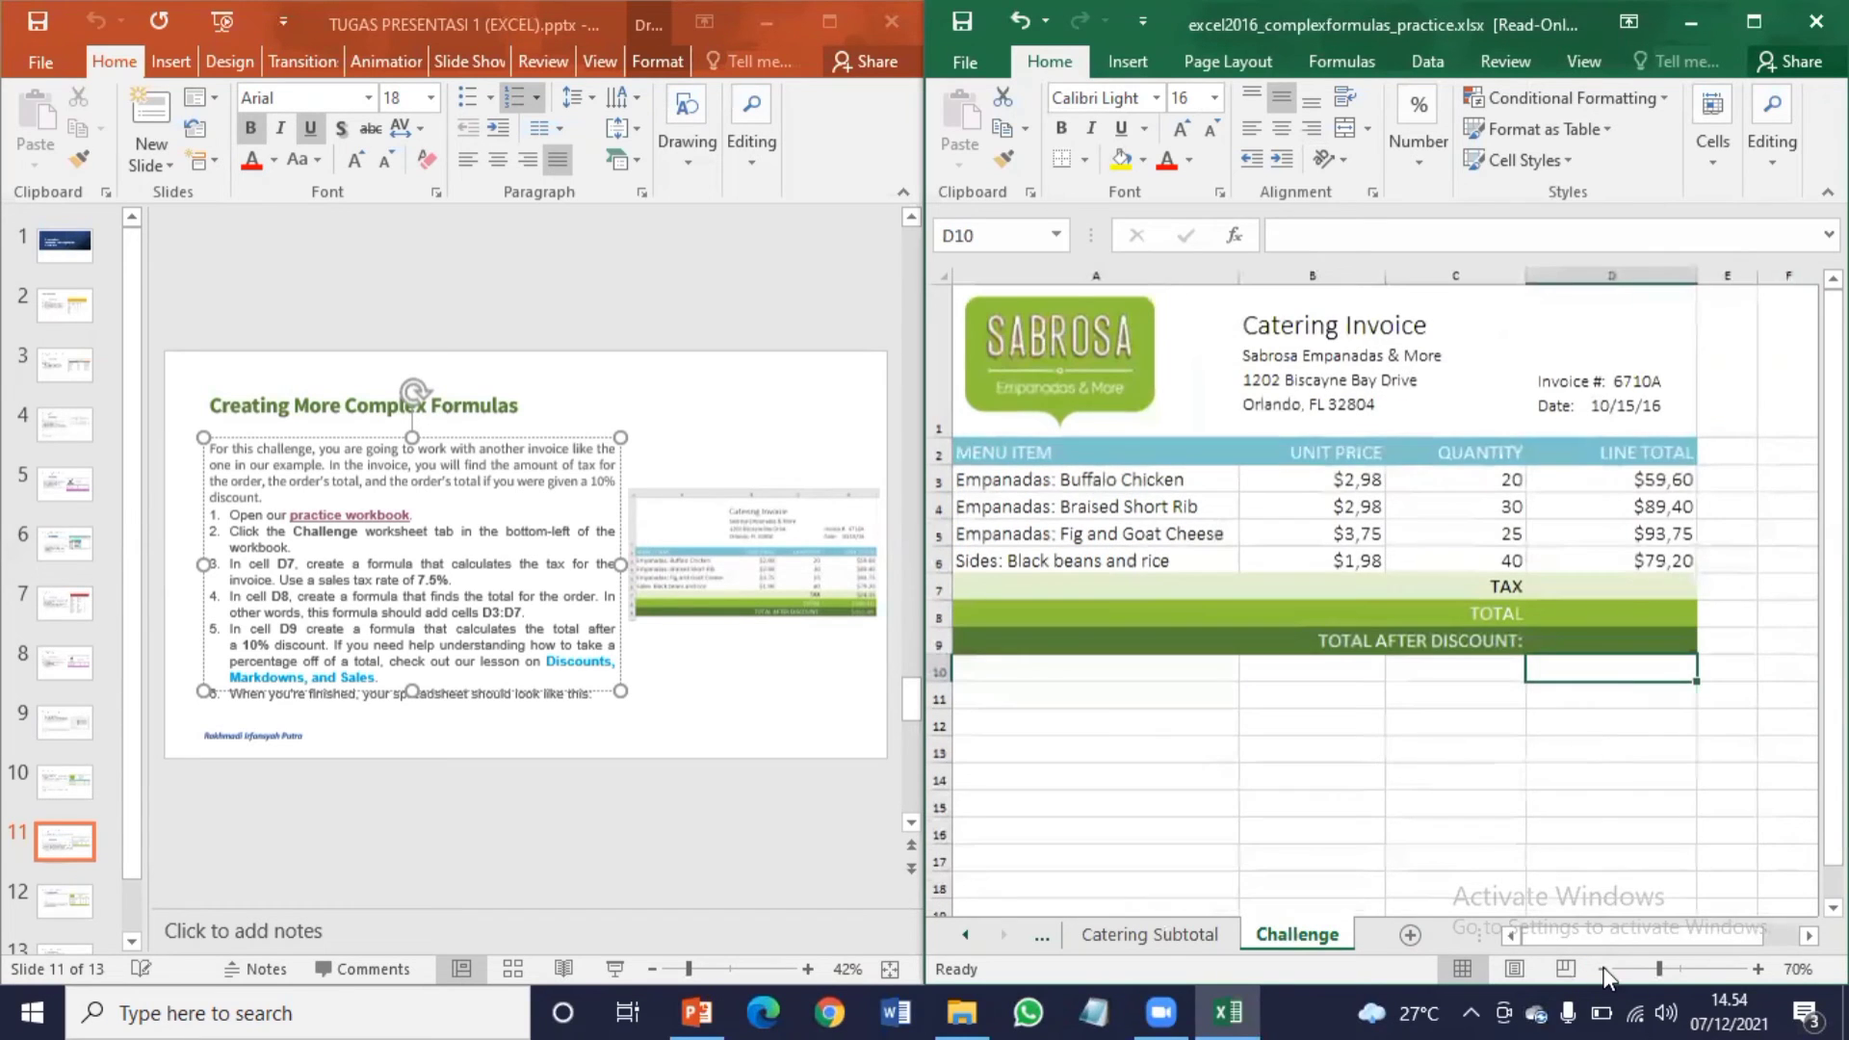
Step: Enter a formula in cell D7 that calculates the tax as 7,5% of the sum of D3:D6
click(1601, 612)
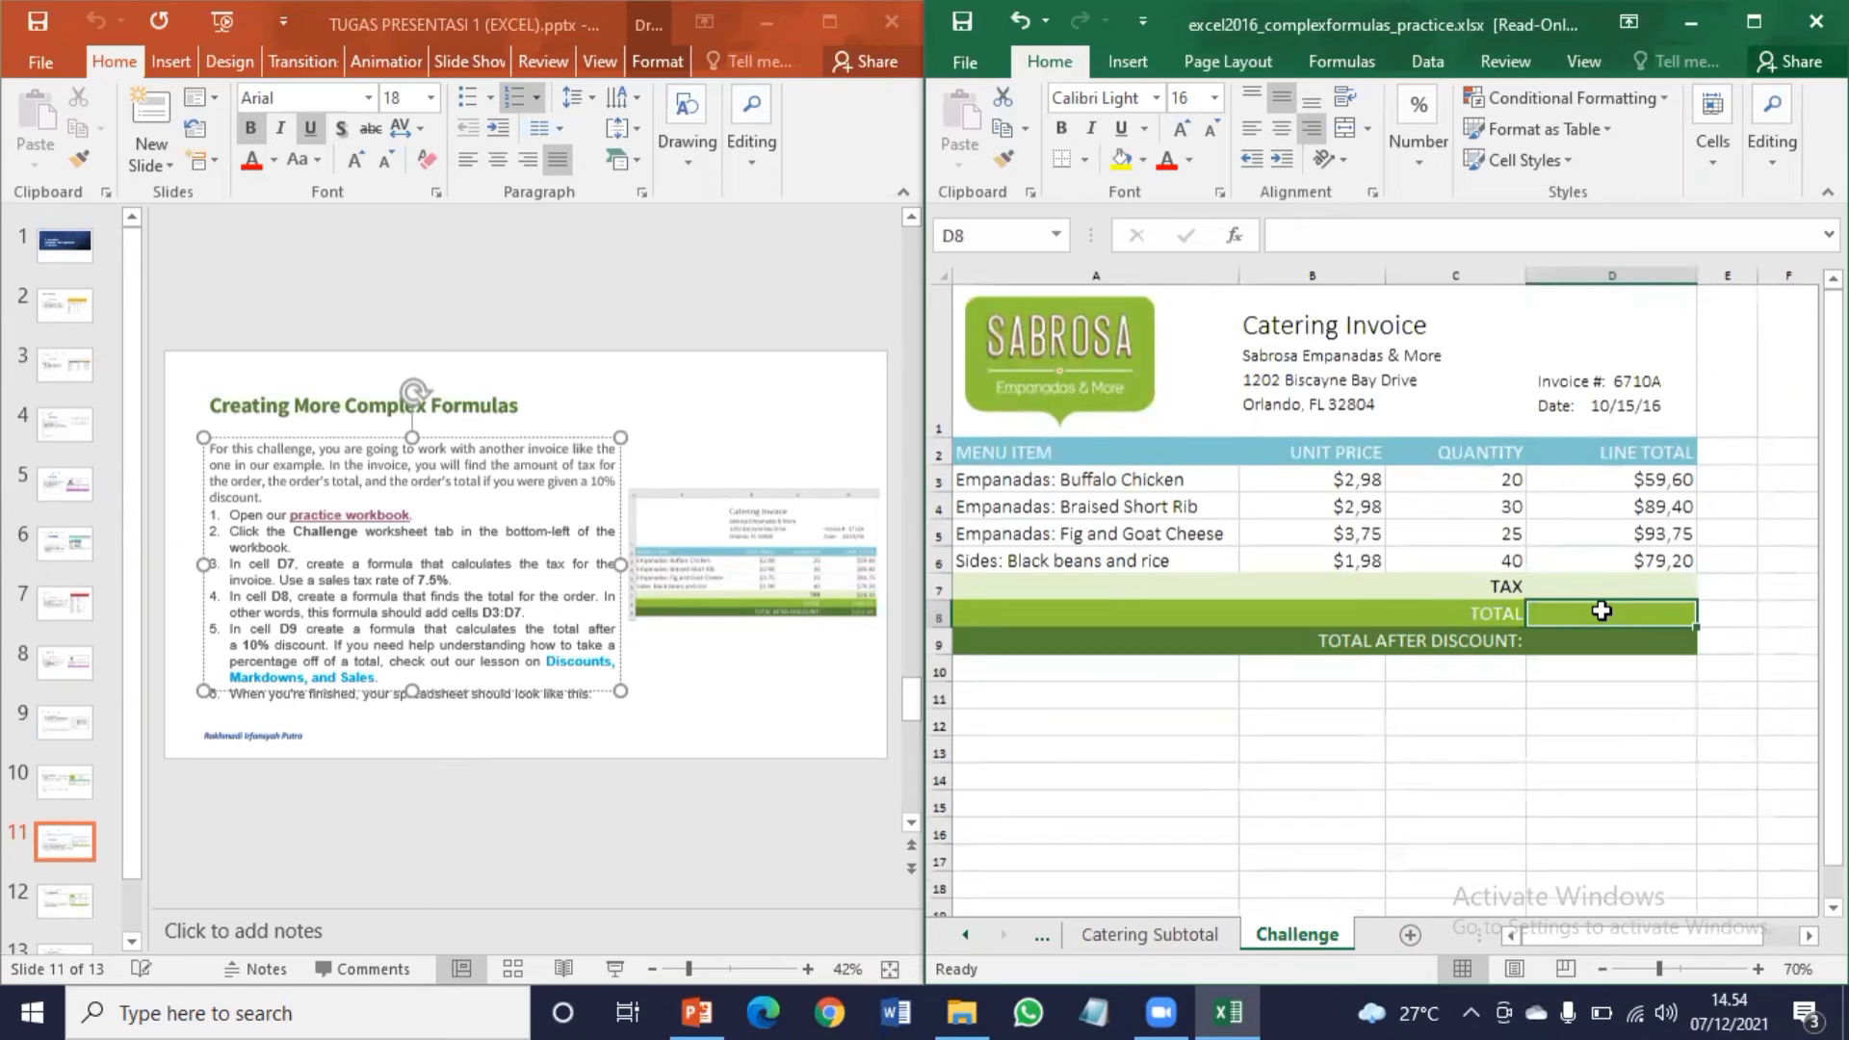
click(1601, 583)
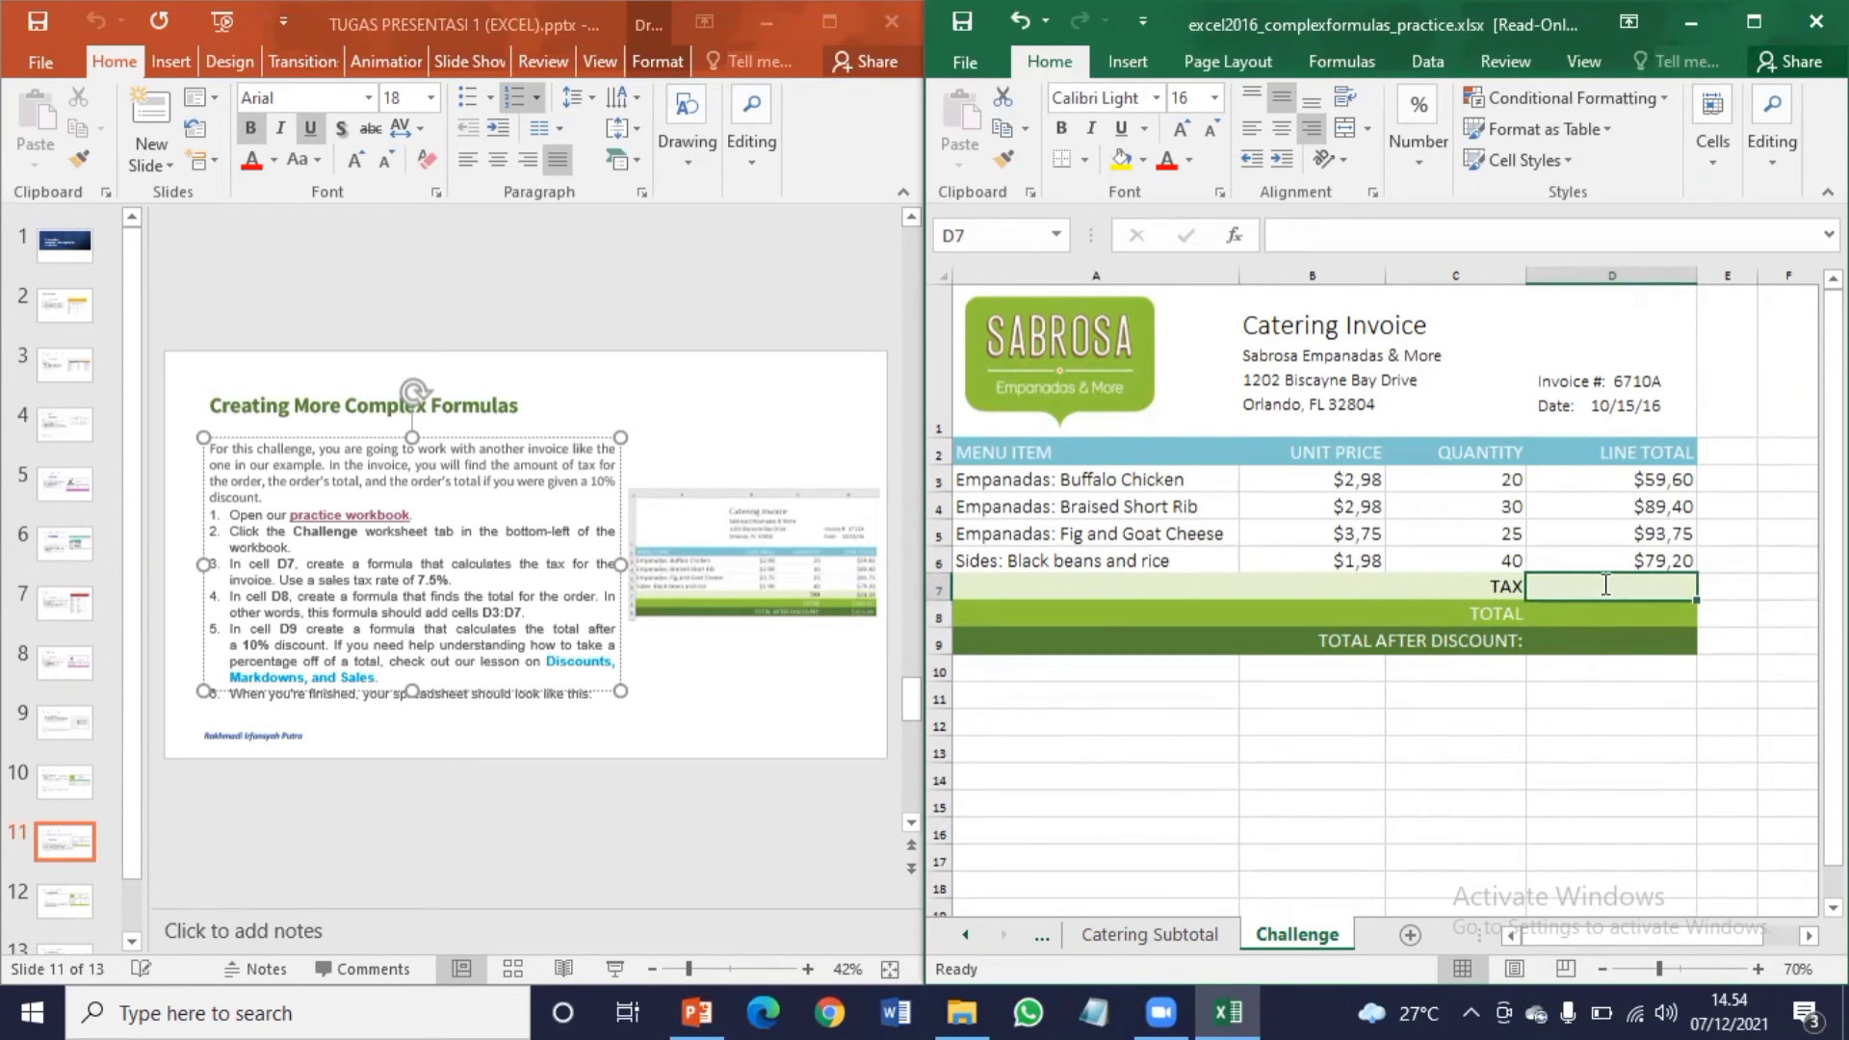
text(=7)
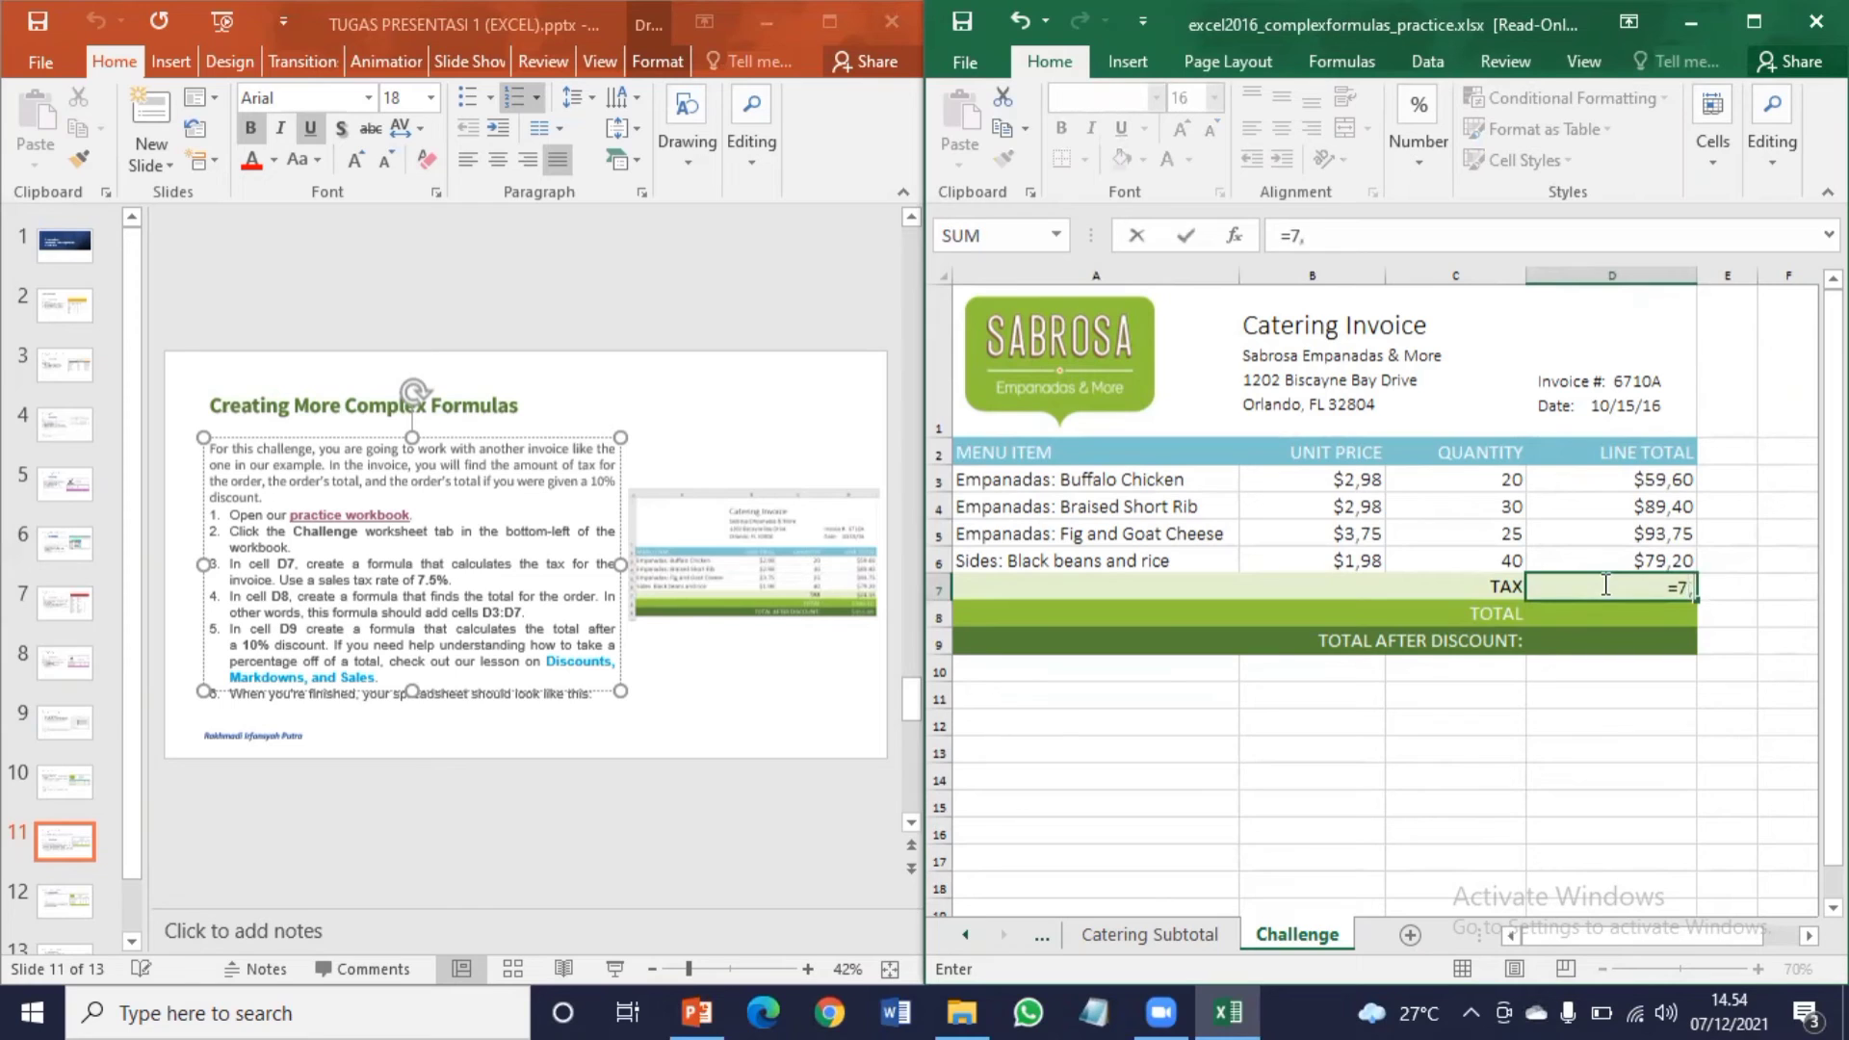
text(,5%*s)
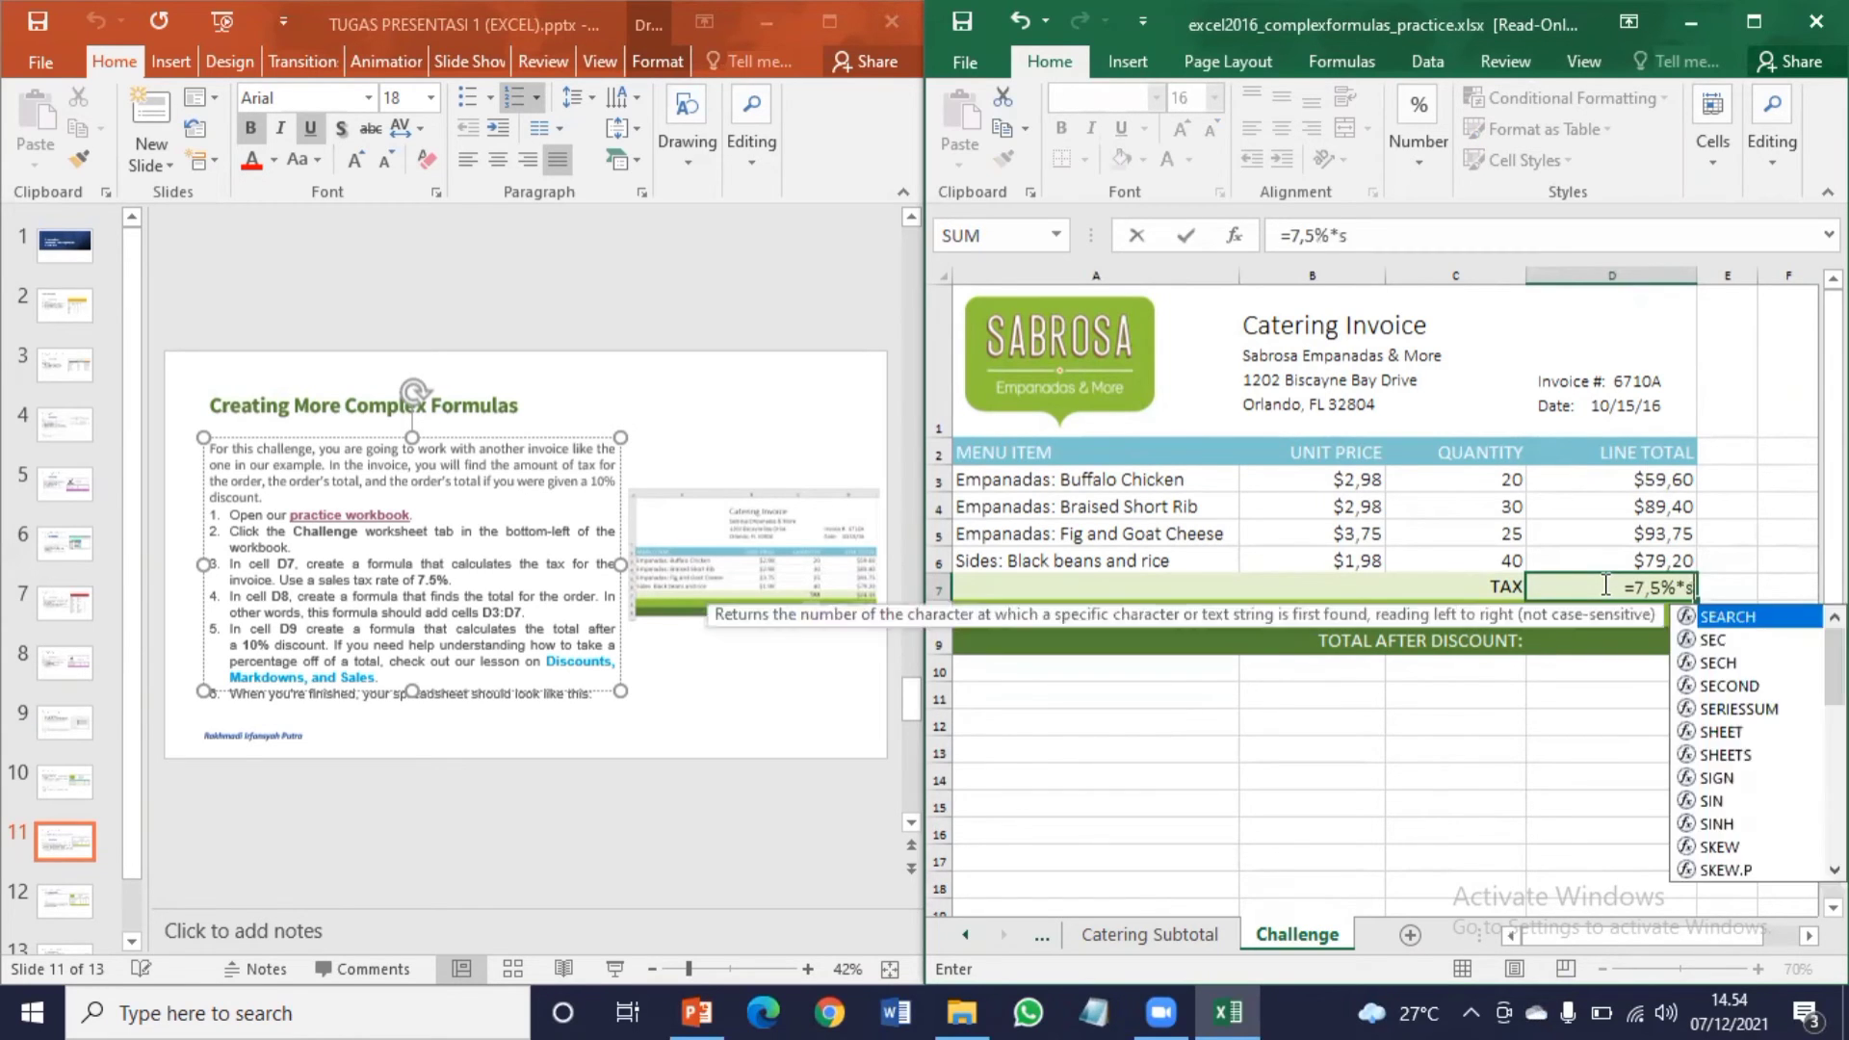
text(um()
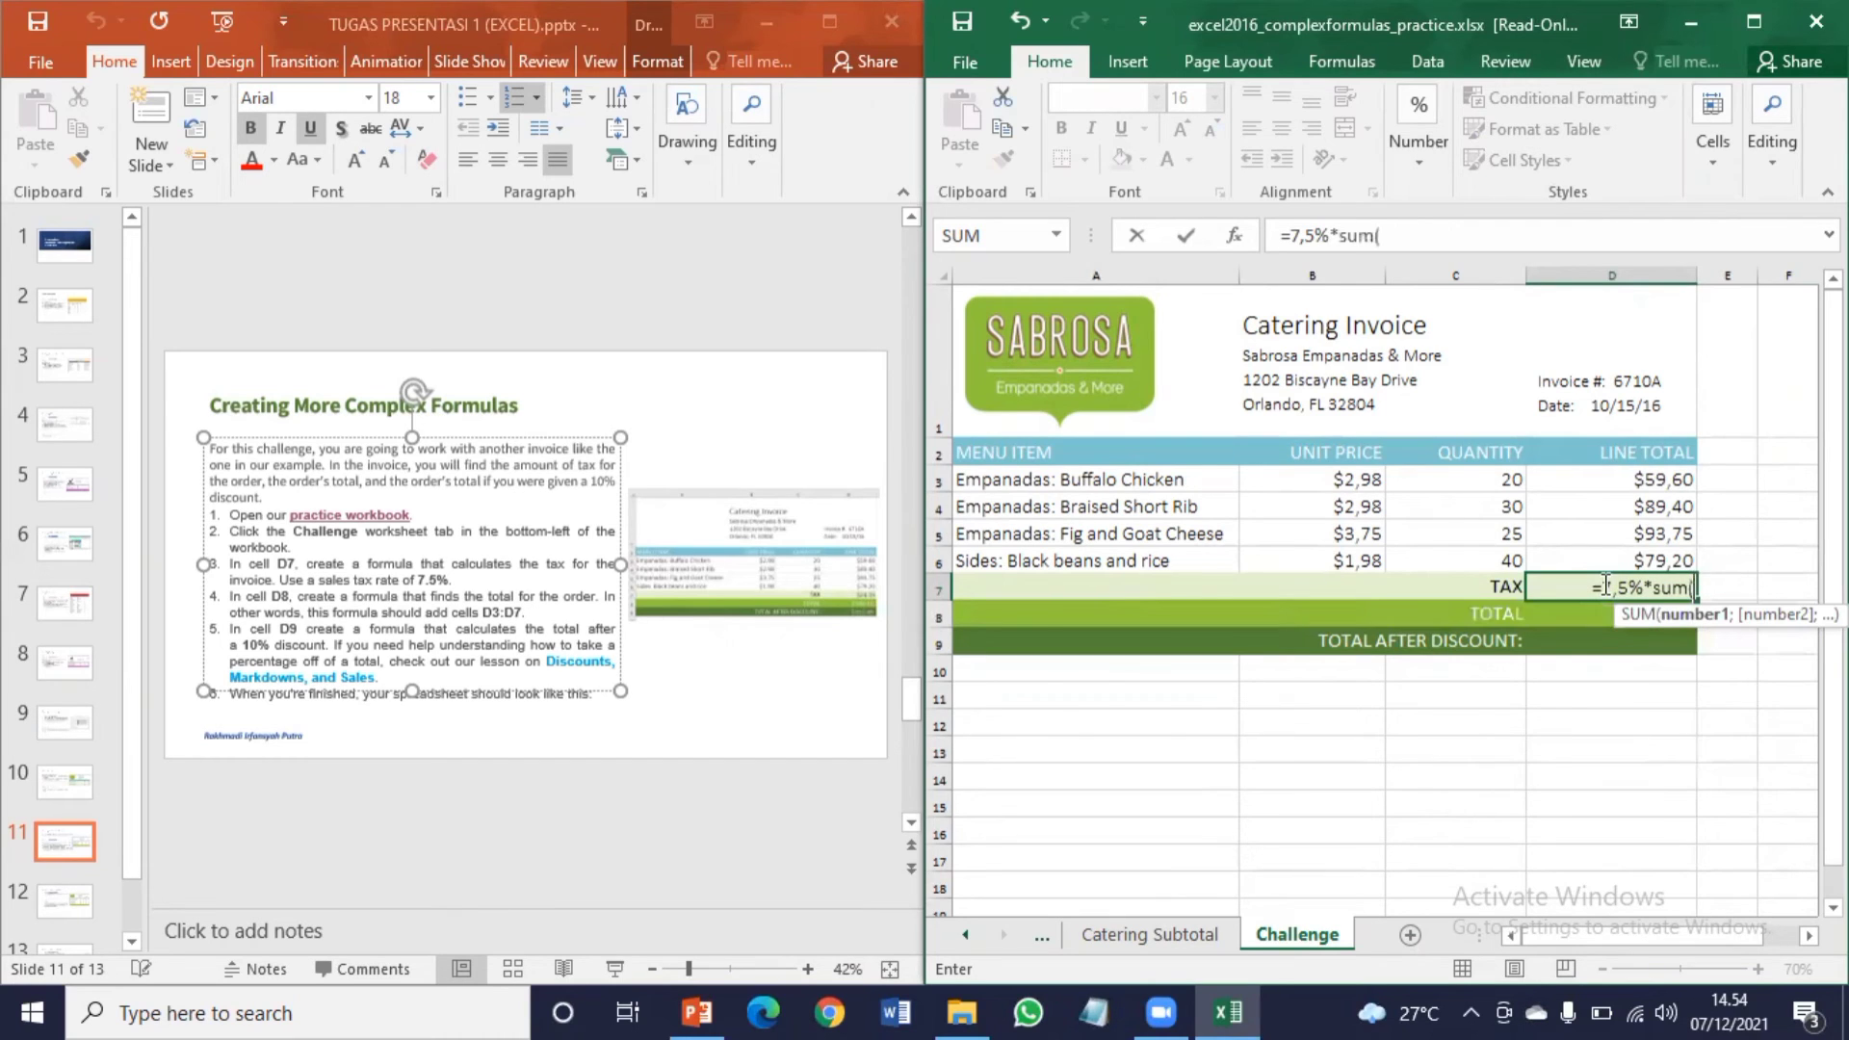
drag(1639, 479, 1641, 562)
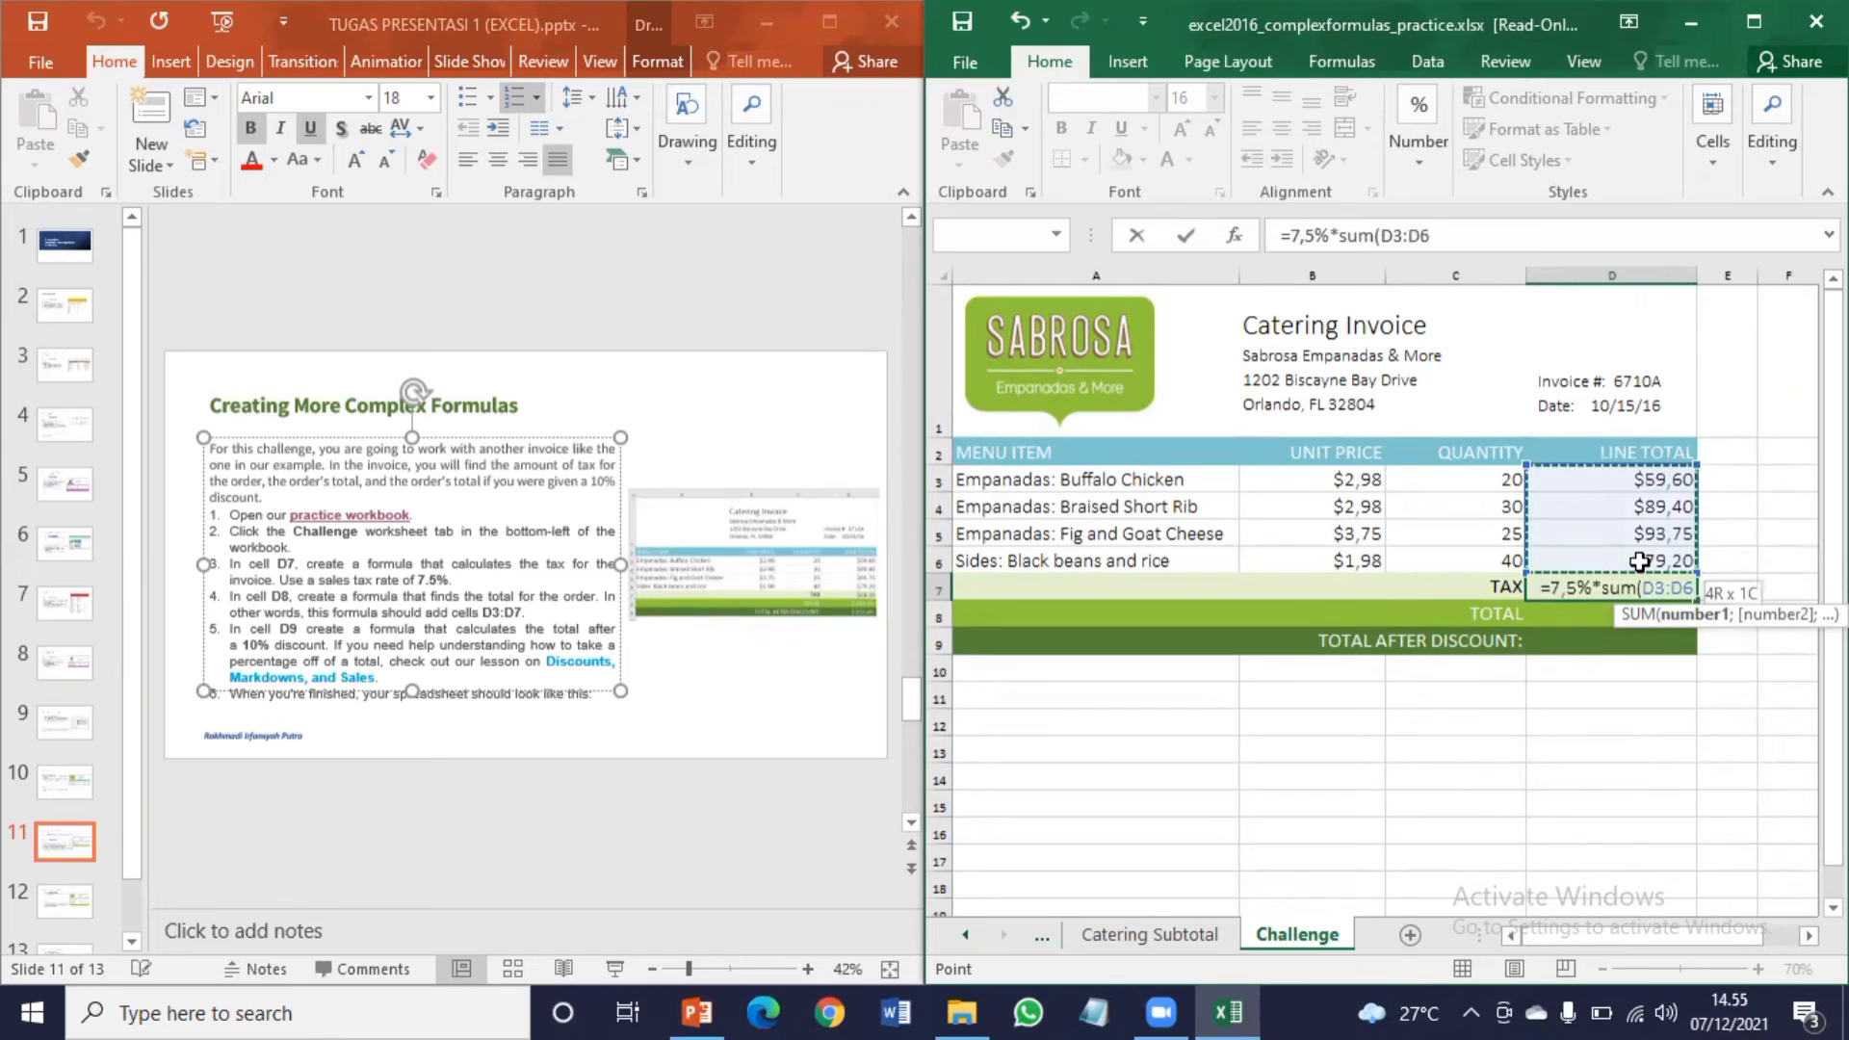
key(Return)
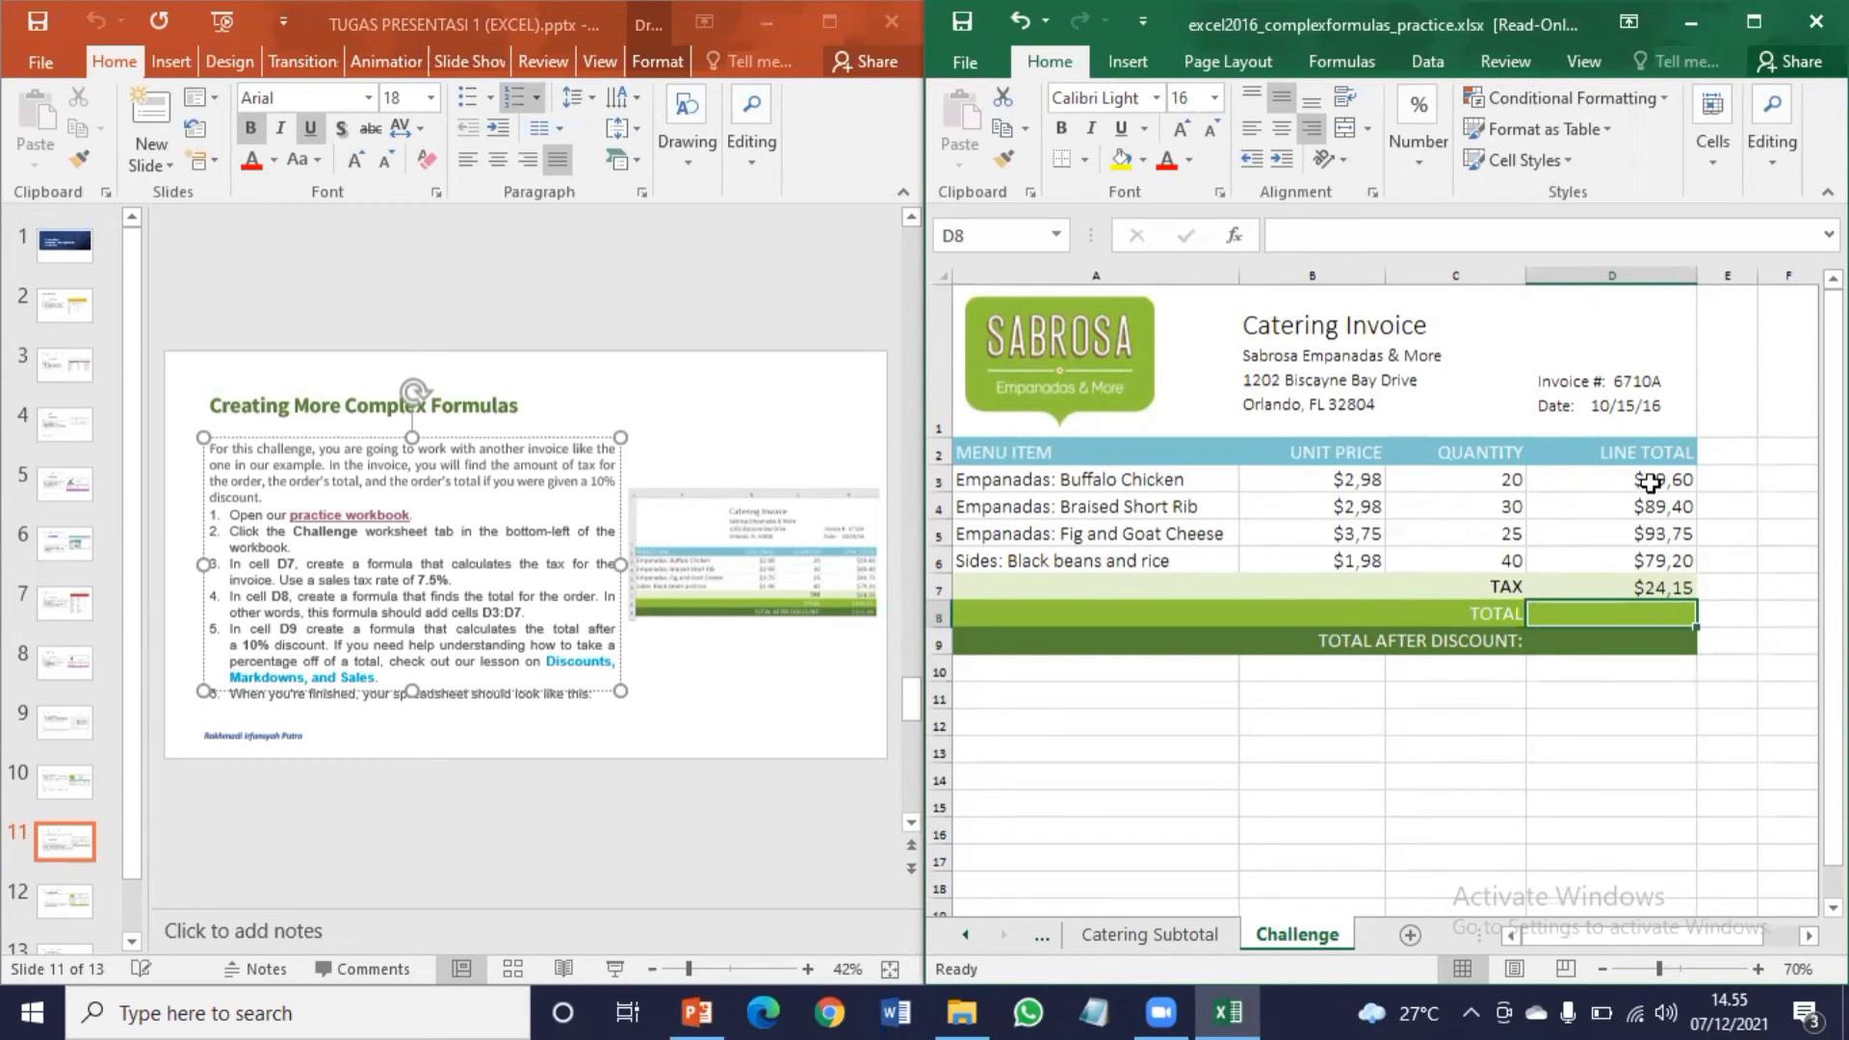
Step: Enter a SUM formula in cell D8 that totals the order over cells D3:D7
text(=)
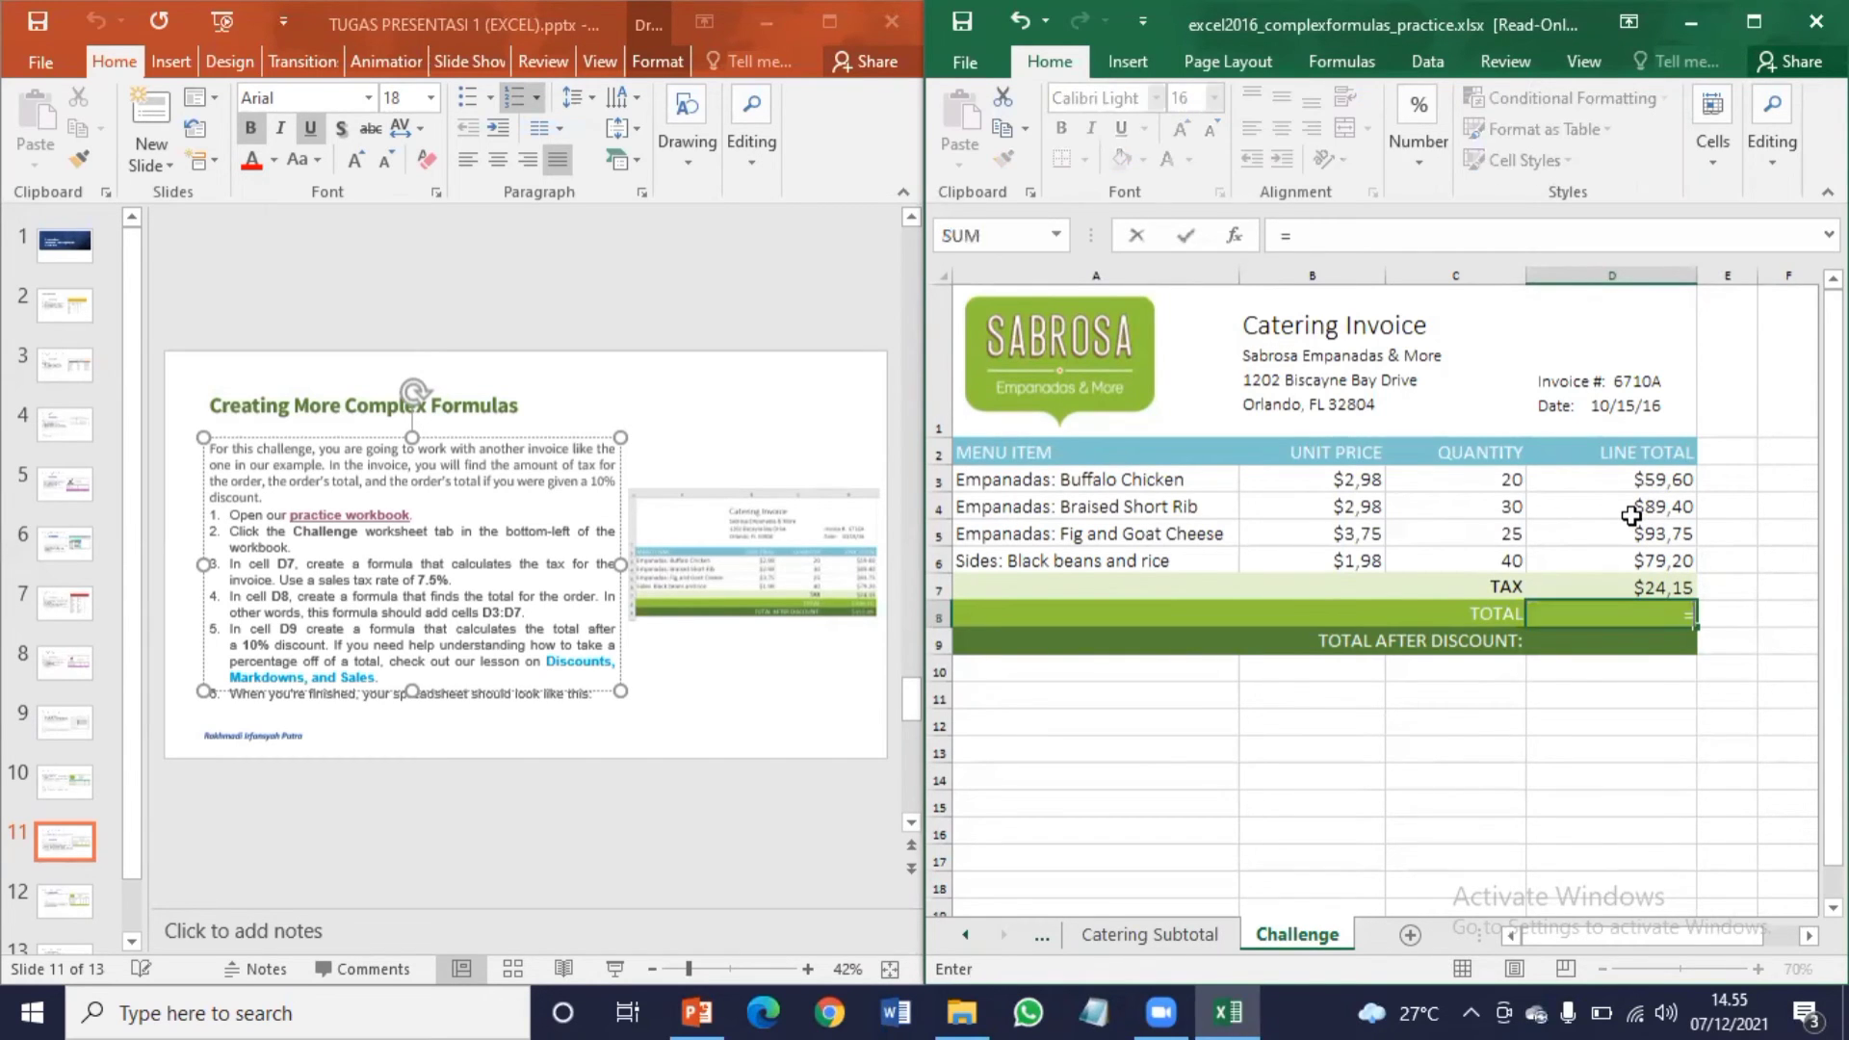
text(s)
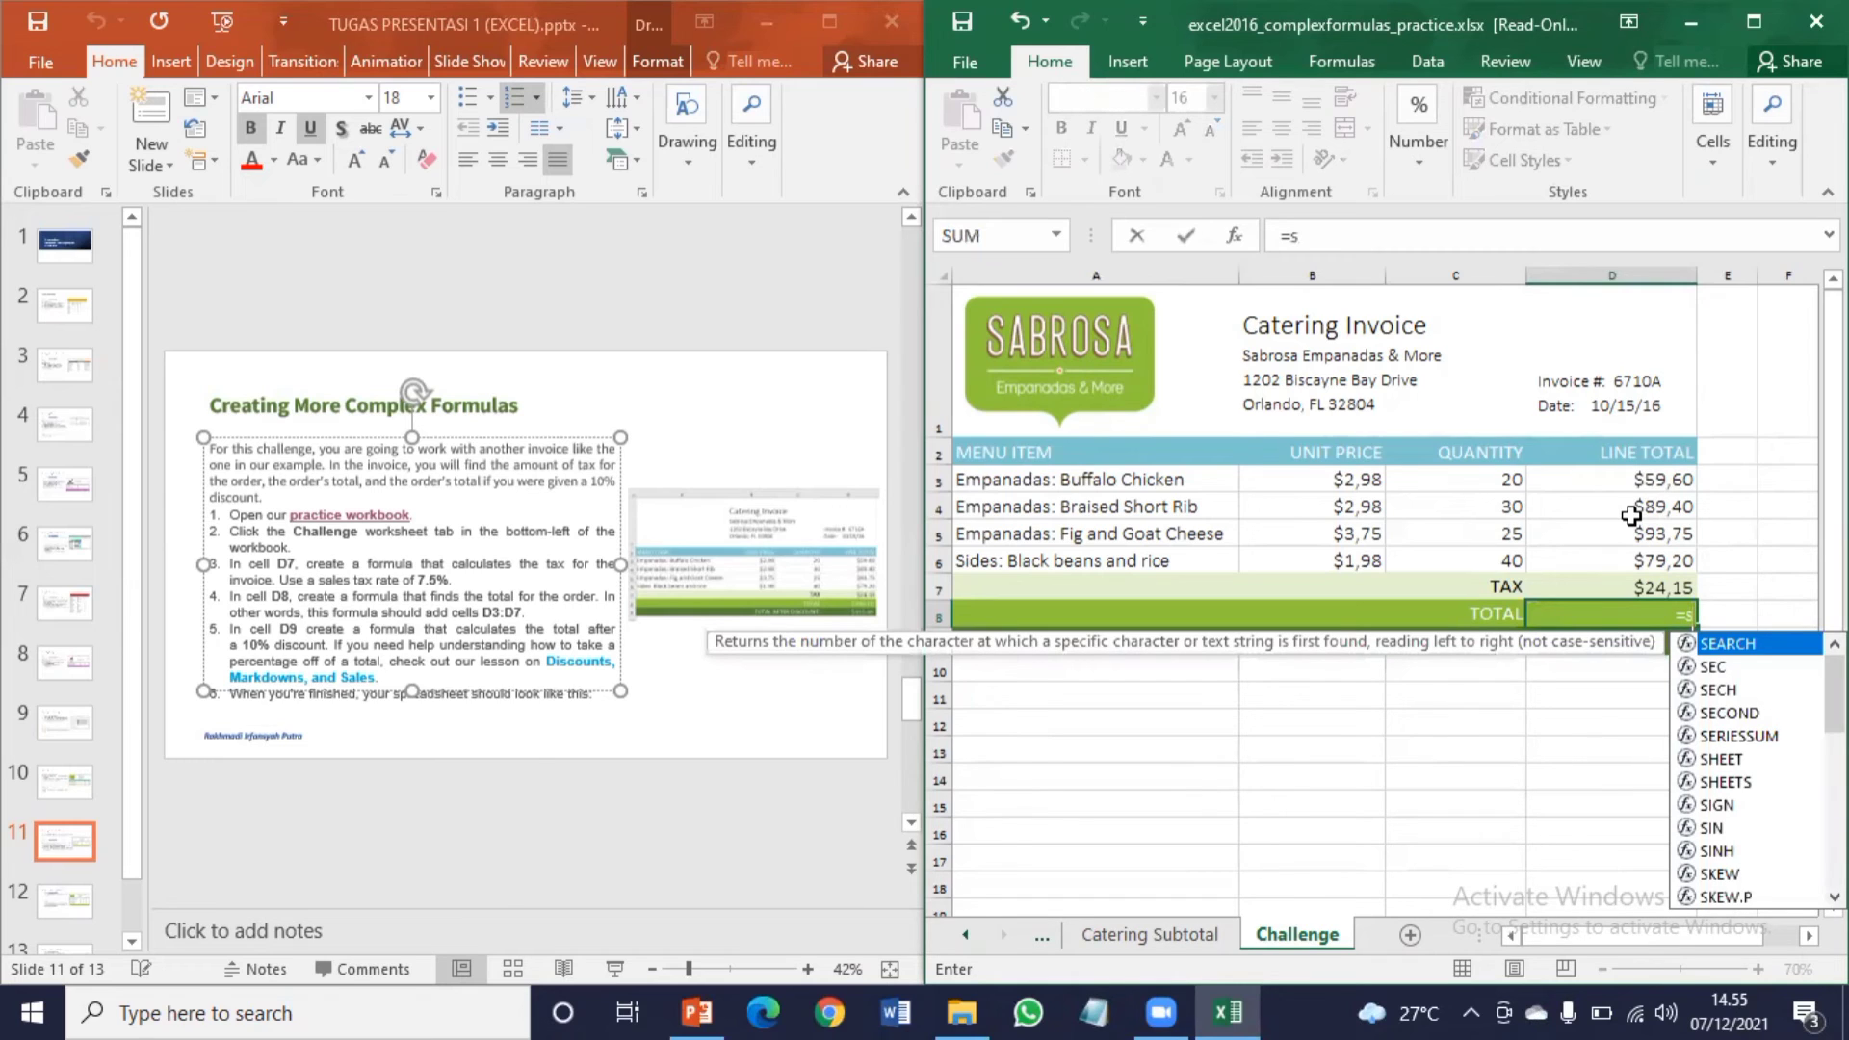
text(um)
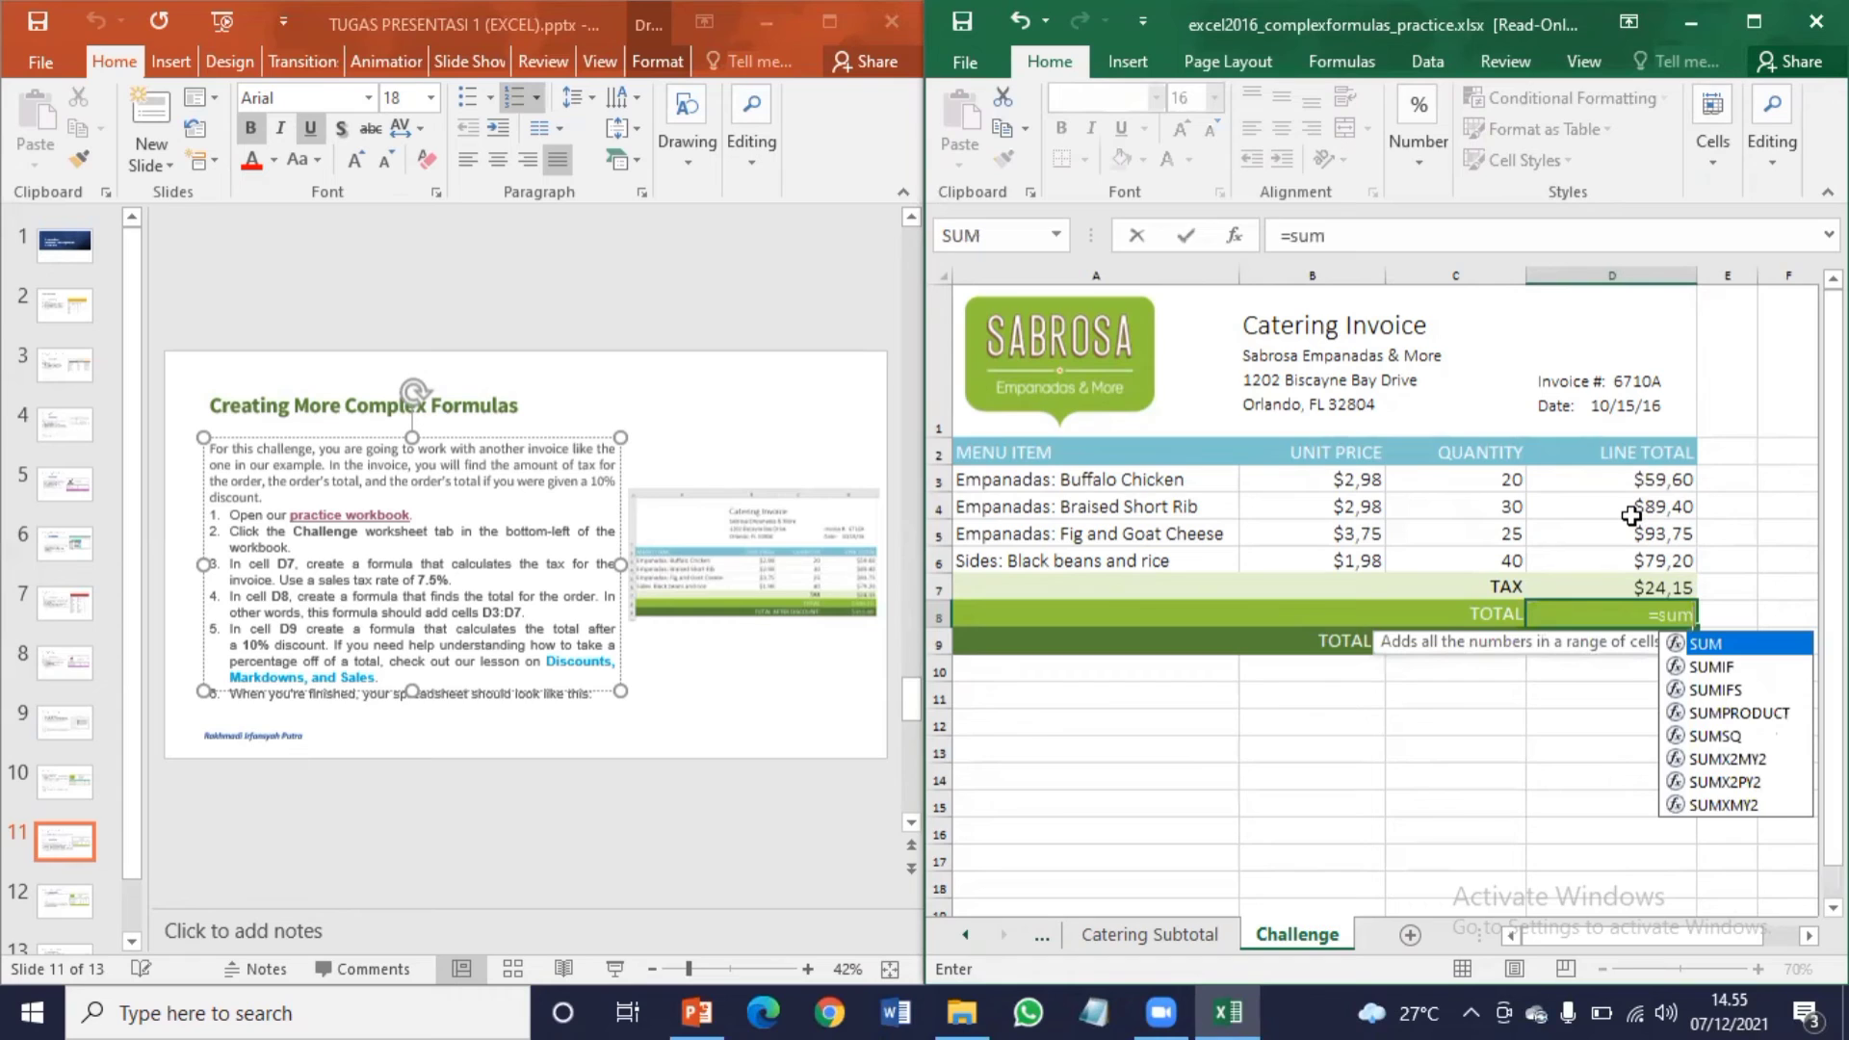
text(()
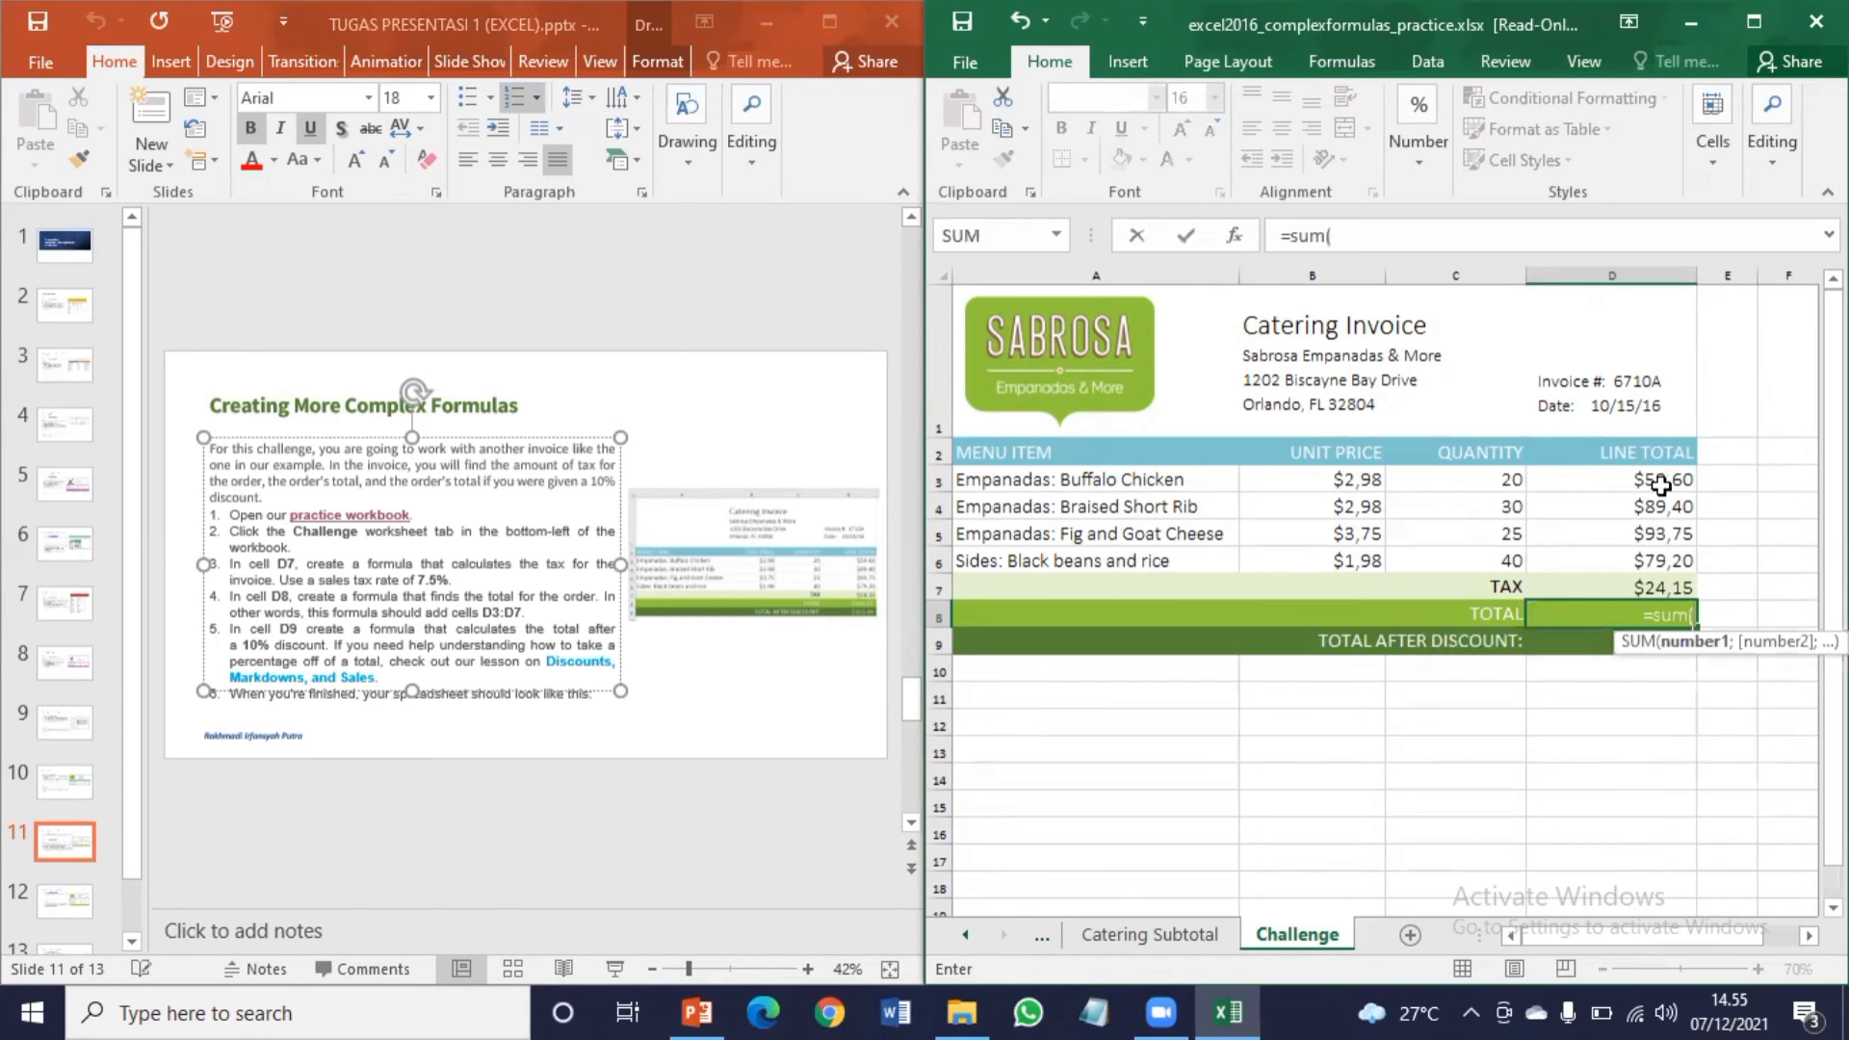
click(1657, 476)
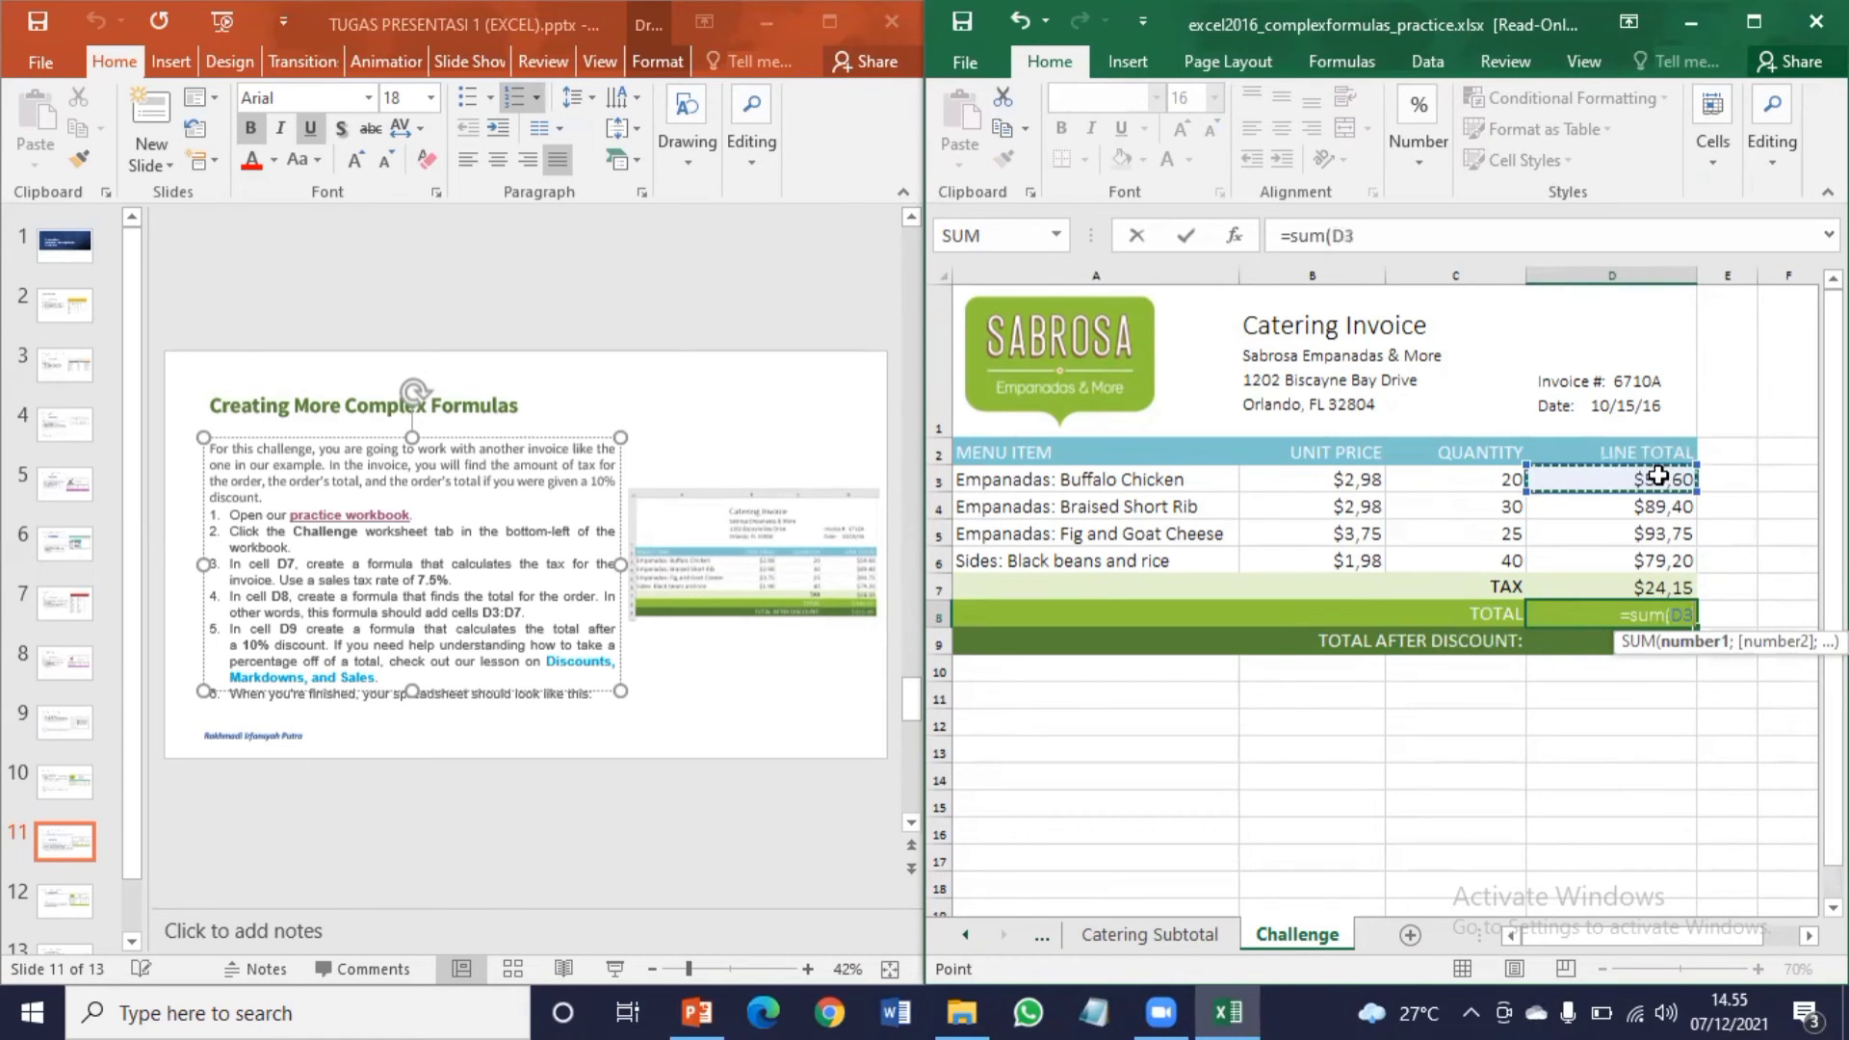
drag(1657, 476, 1657, 589)
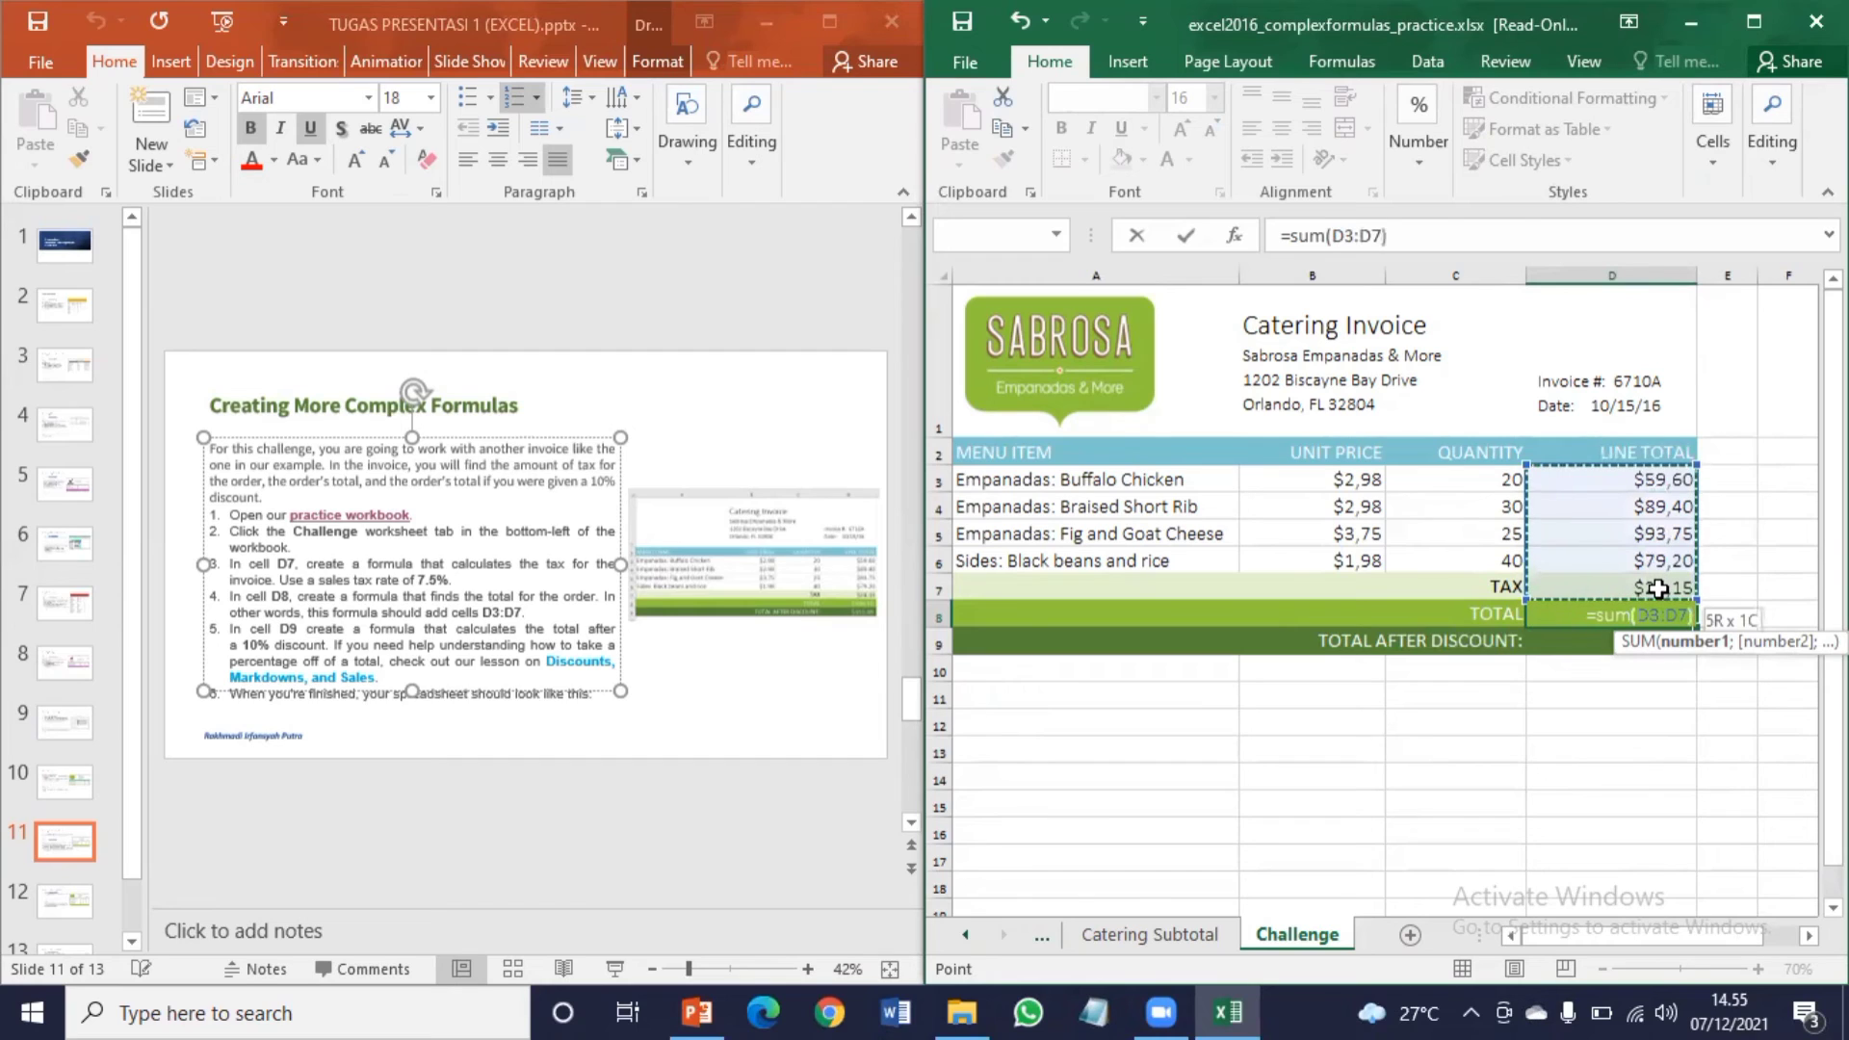
key(Return)
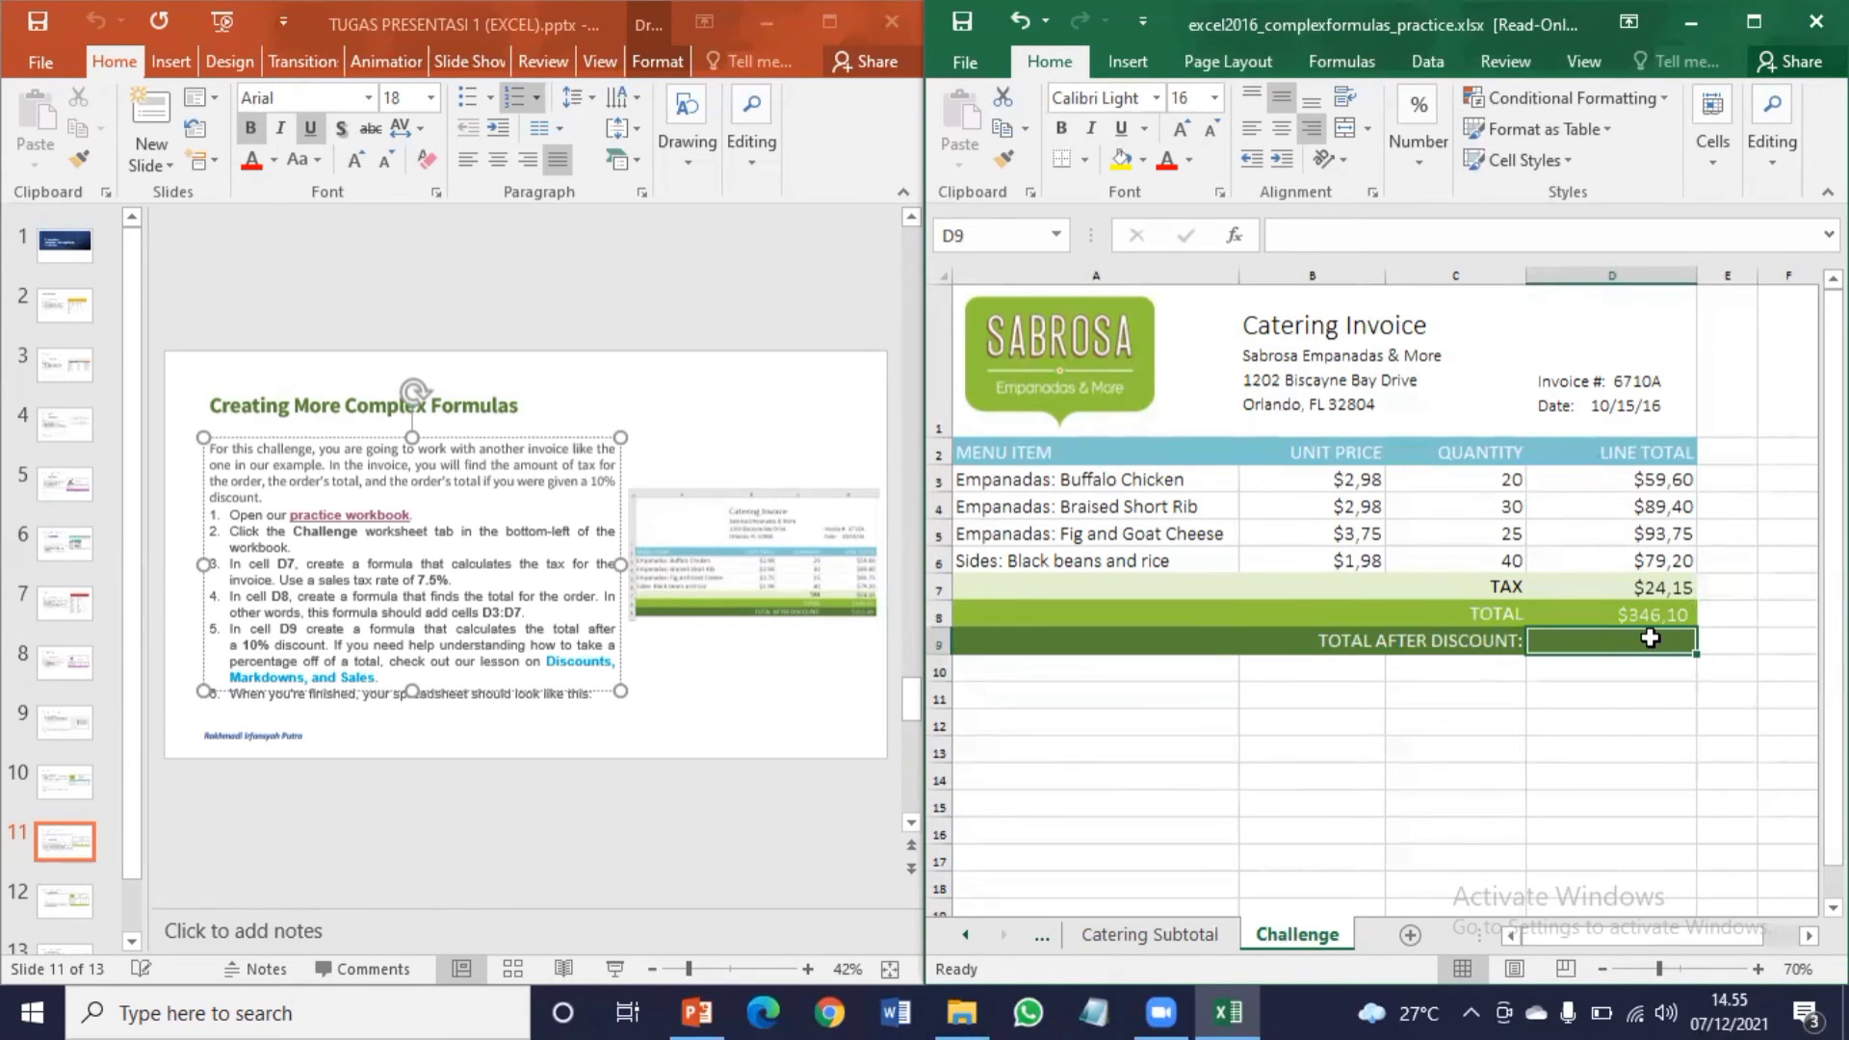
Step: Enter the formula =D8-10%*D8 in cell D9 to calculate the total after a 10% discount
text(=)
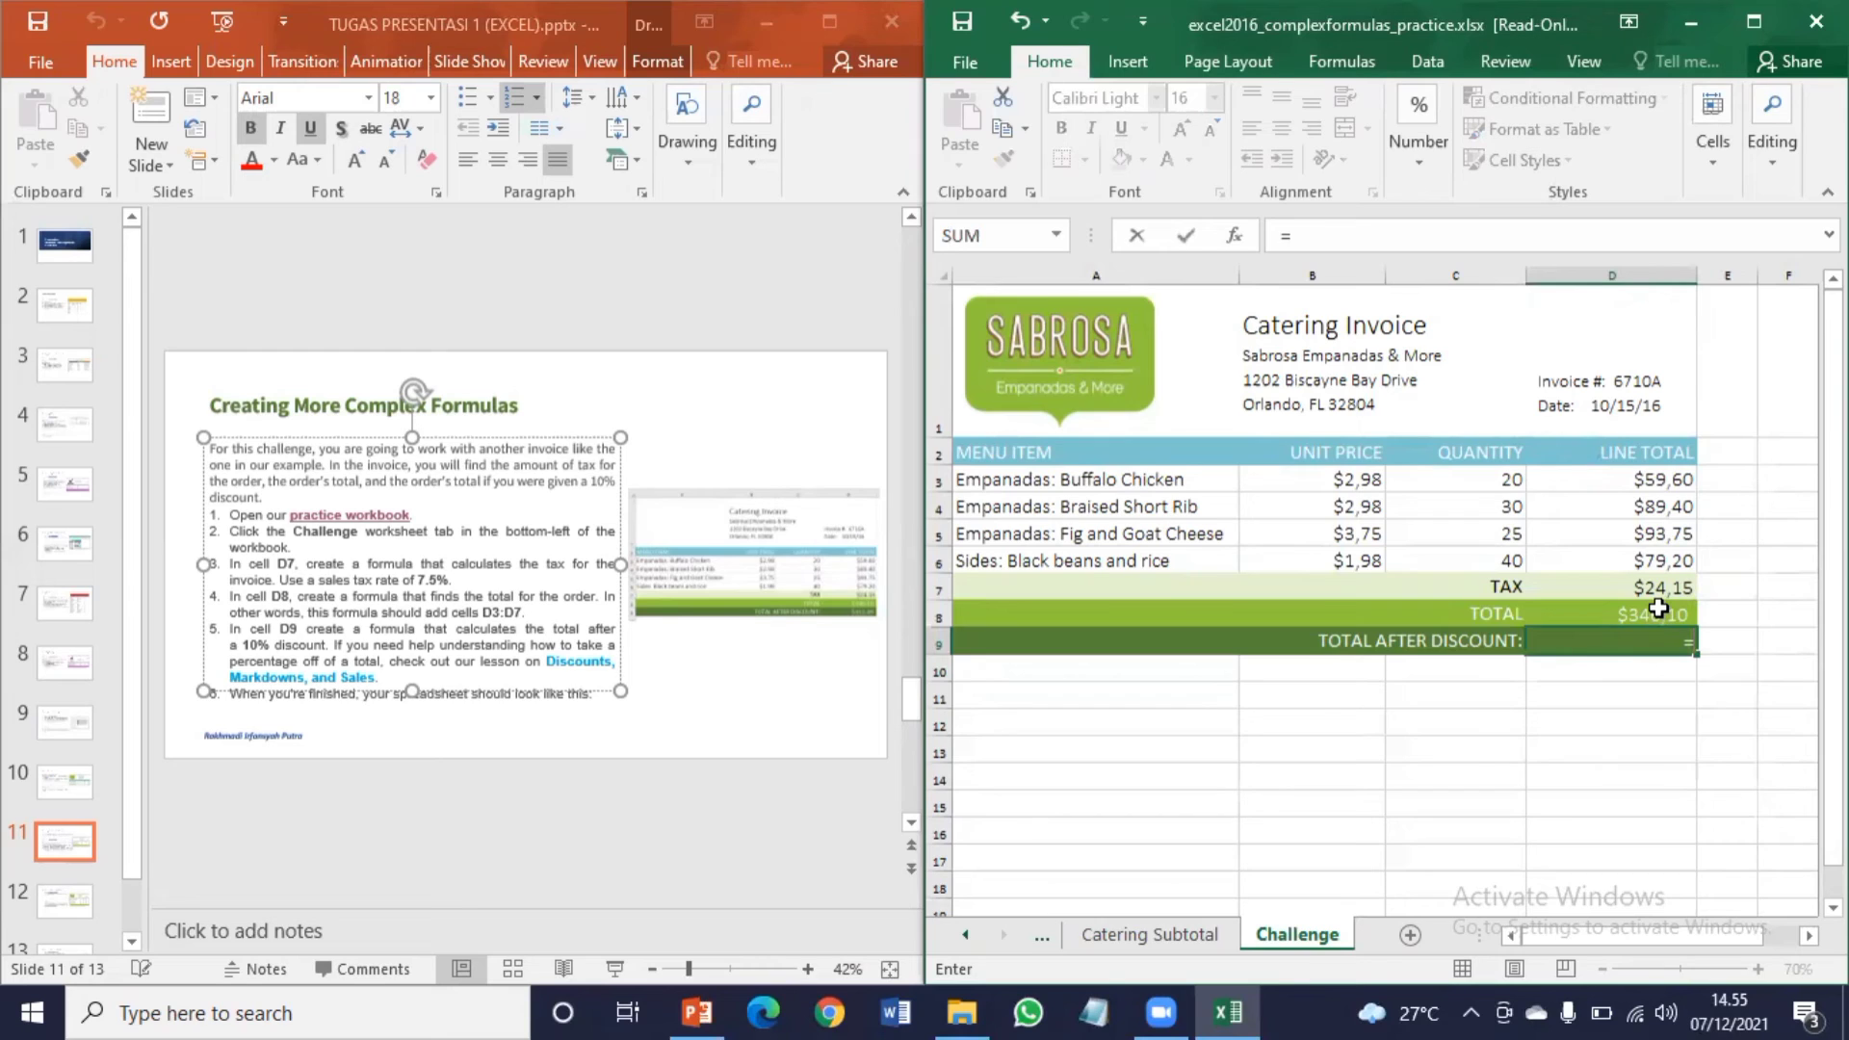
click(1652, 609)
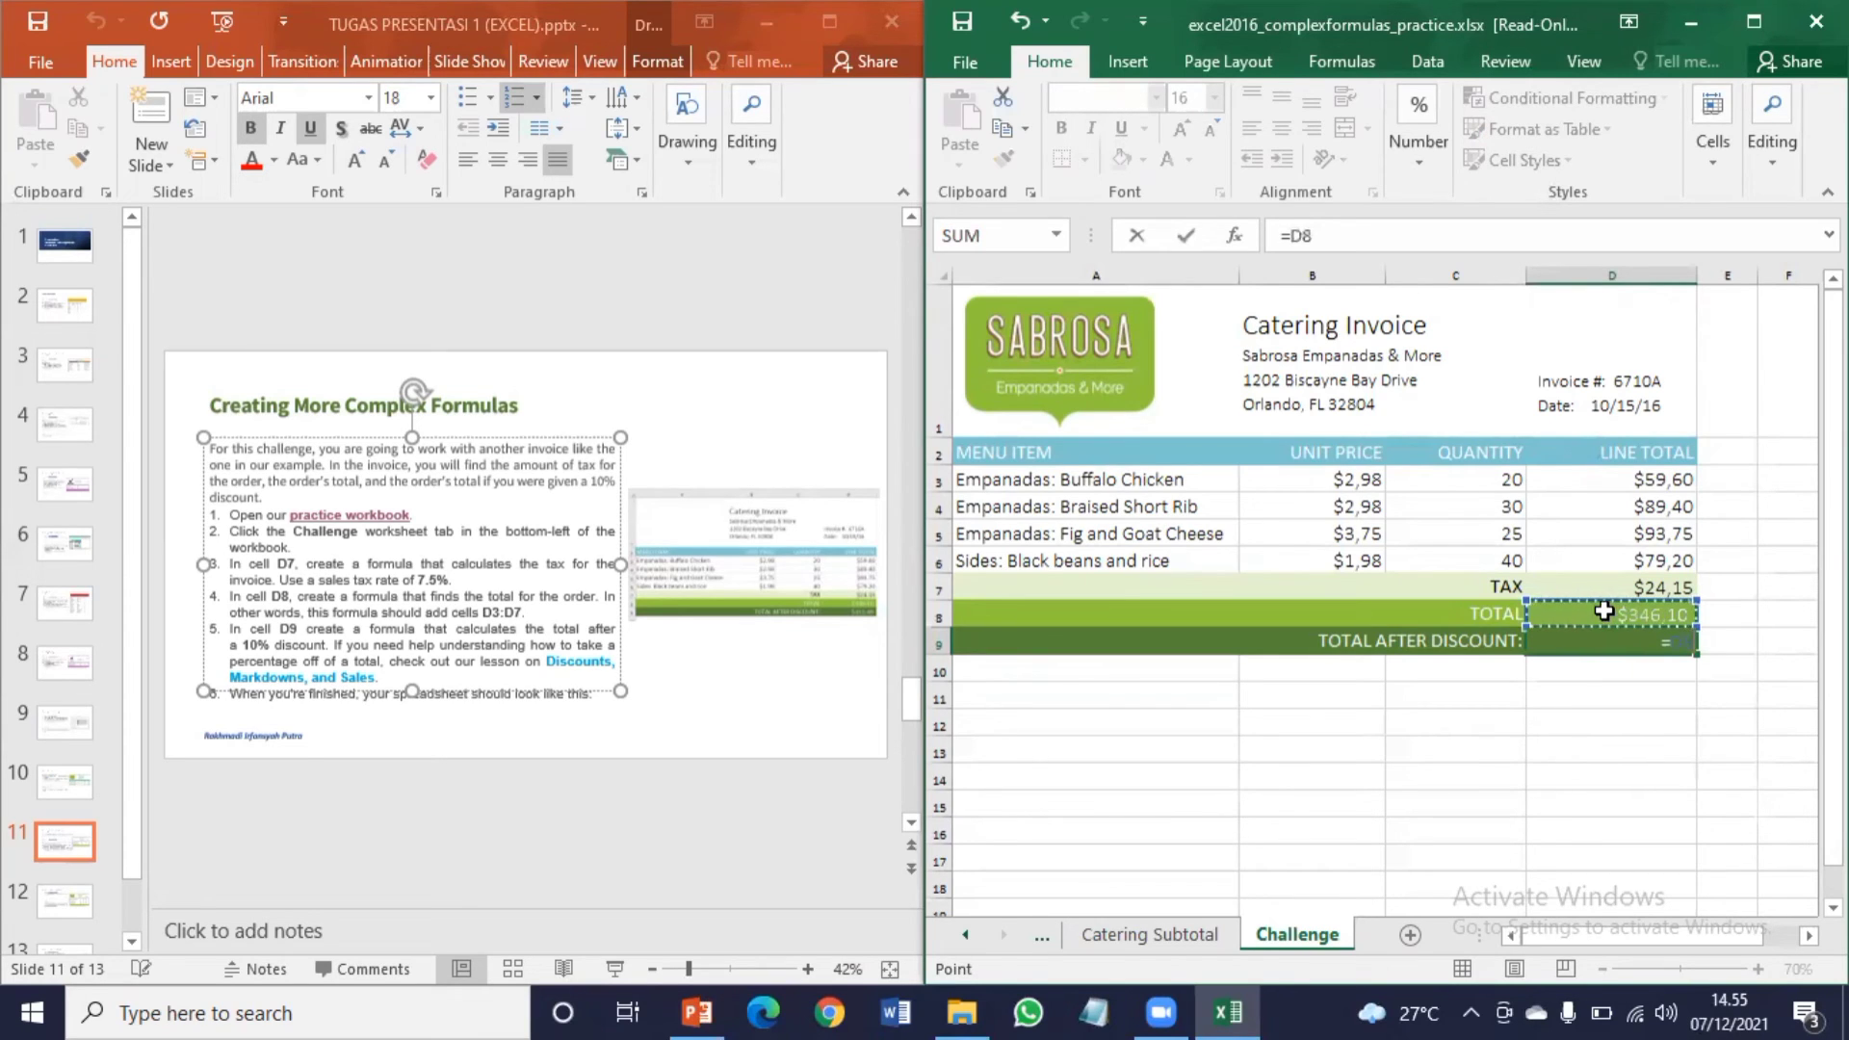
text(-10)
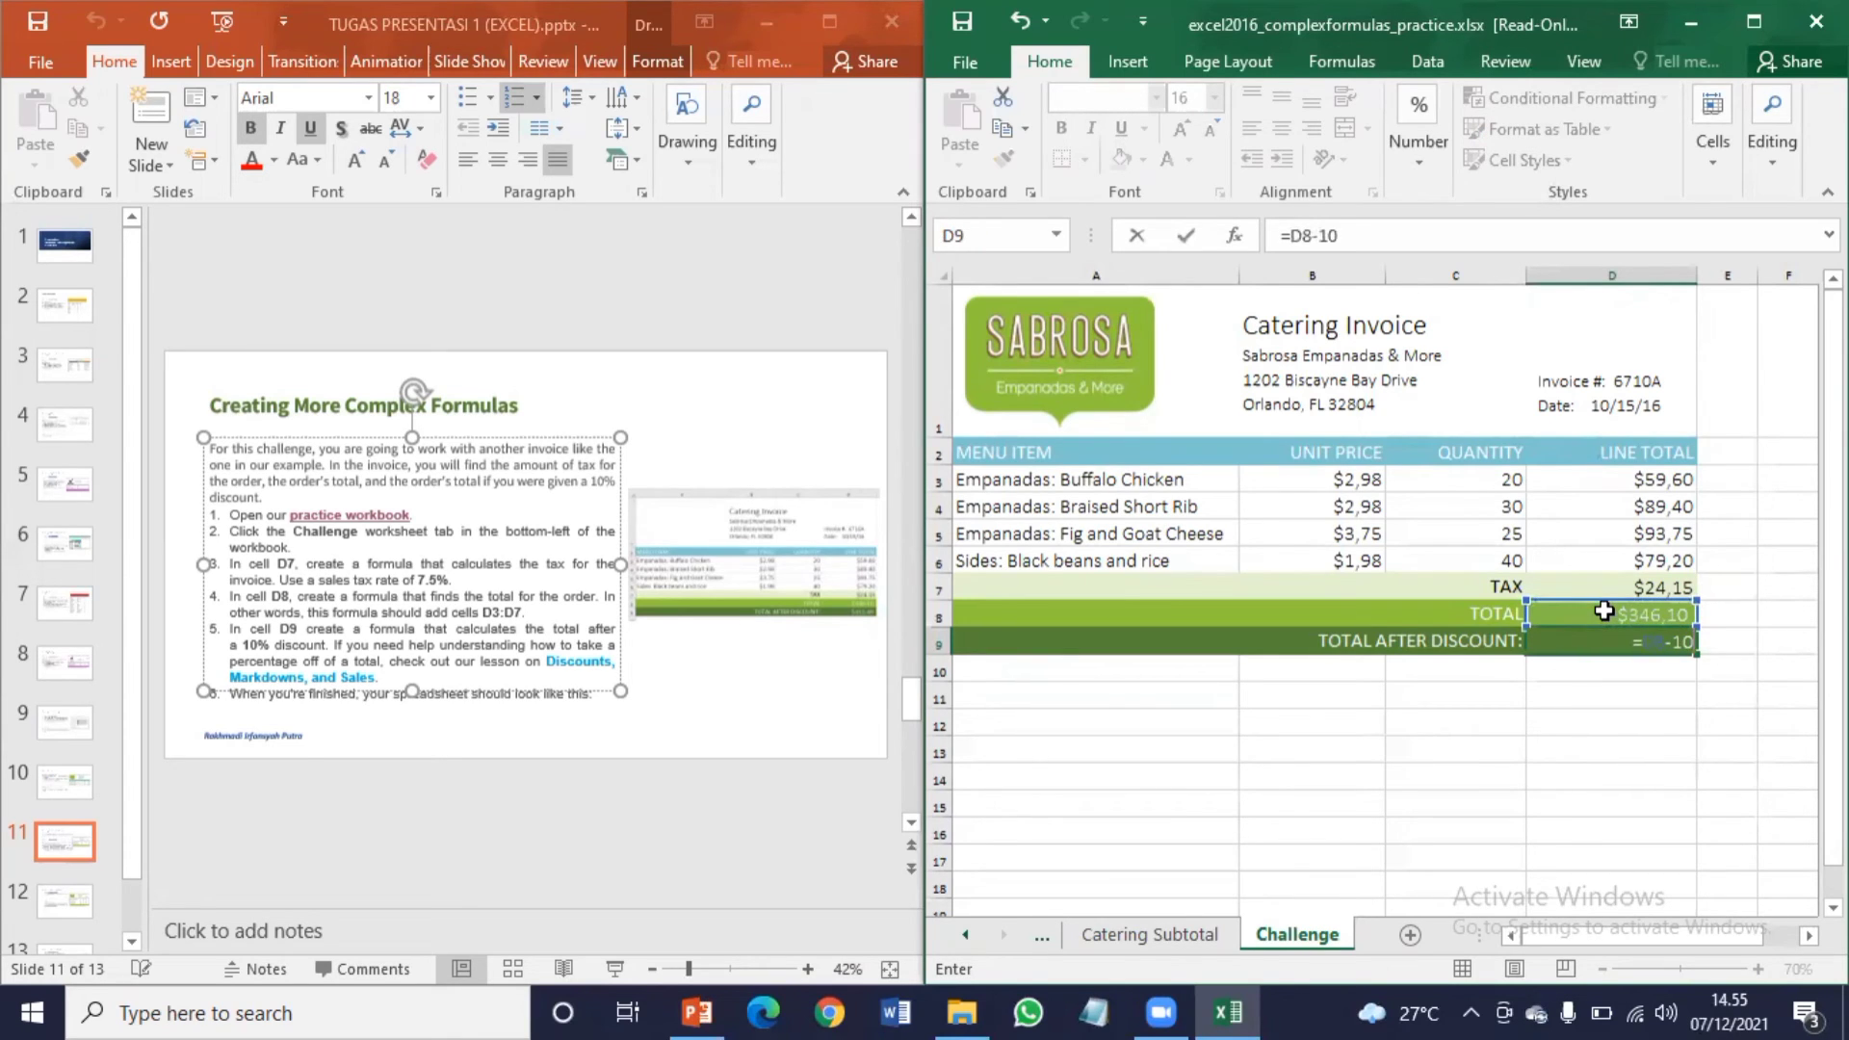
text(%*)
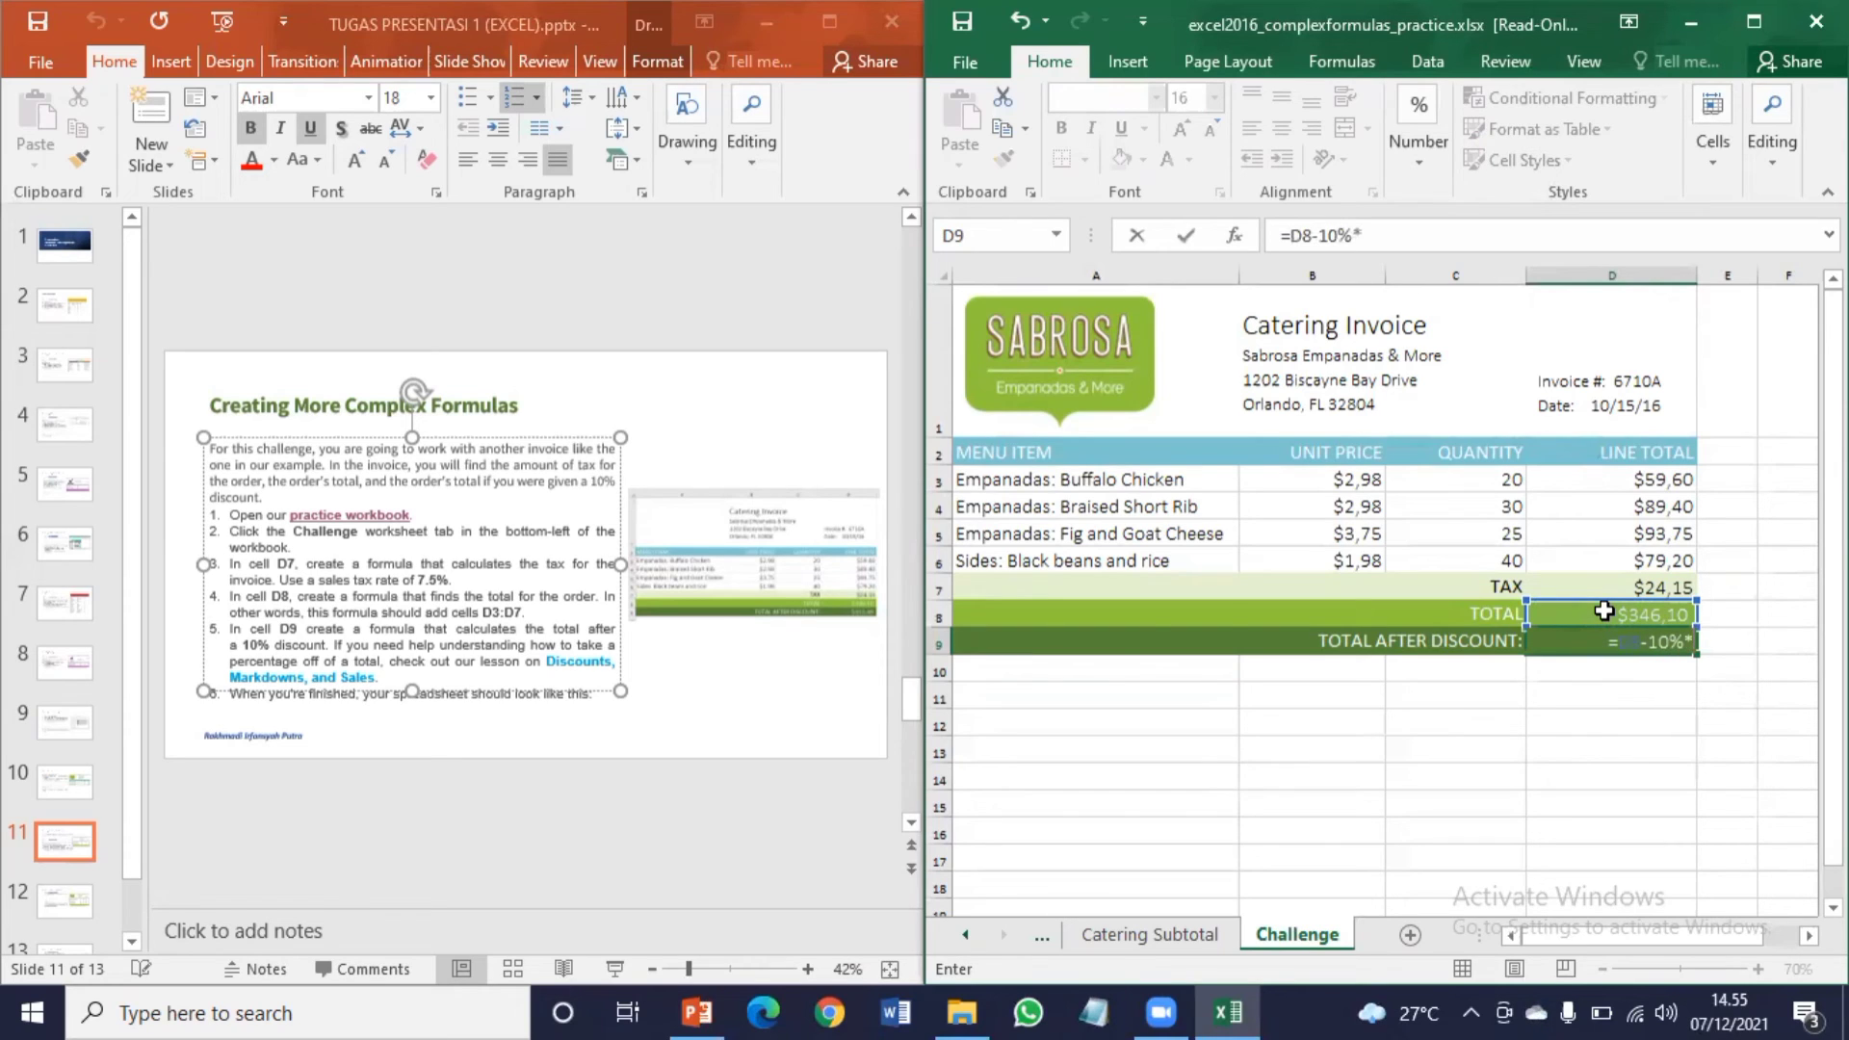
click(1658, 615)
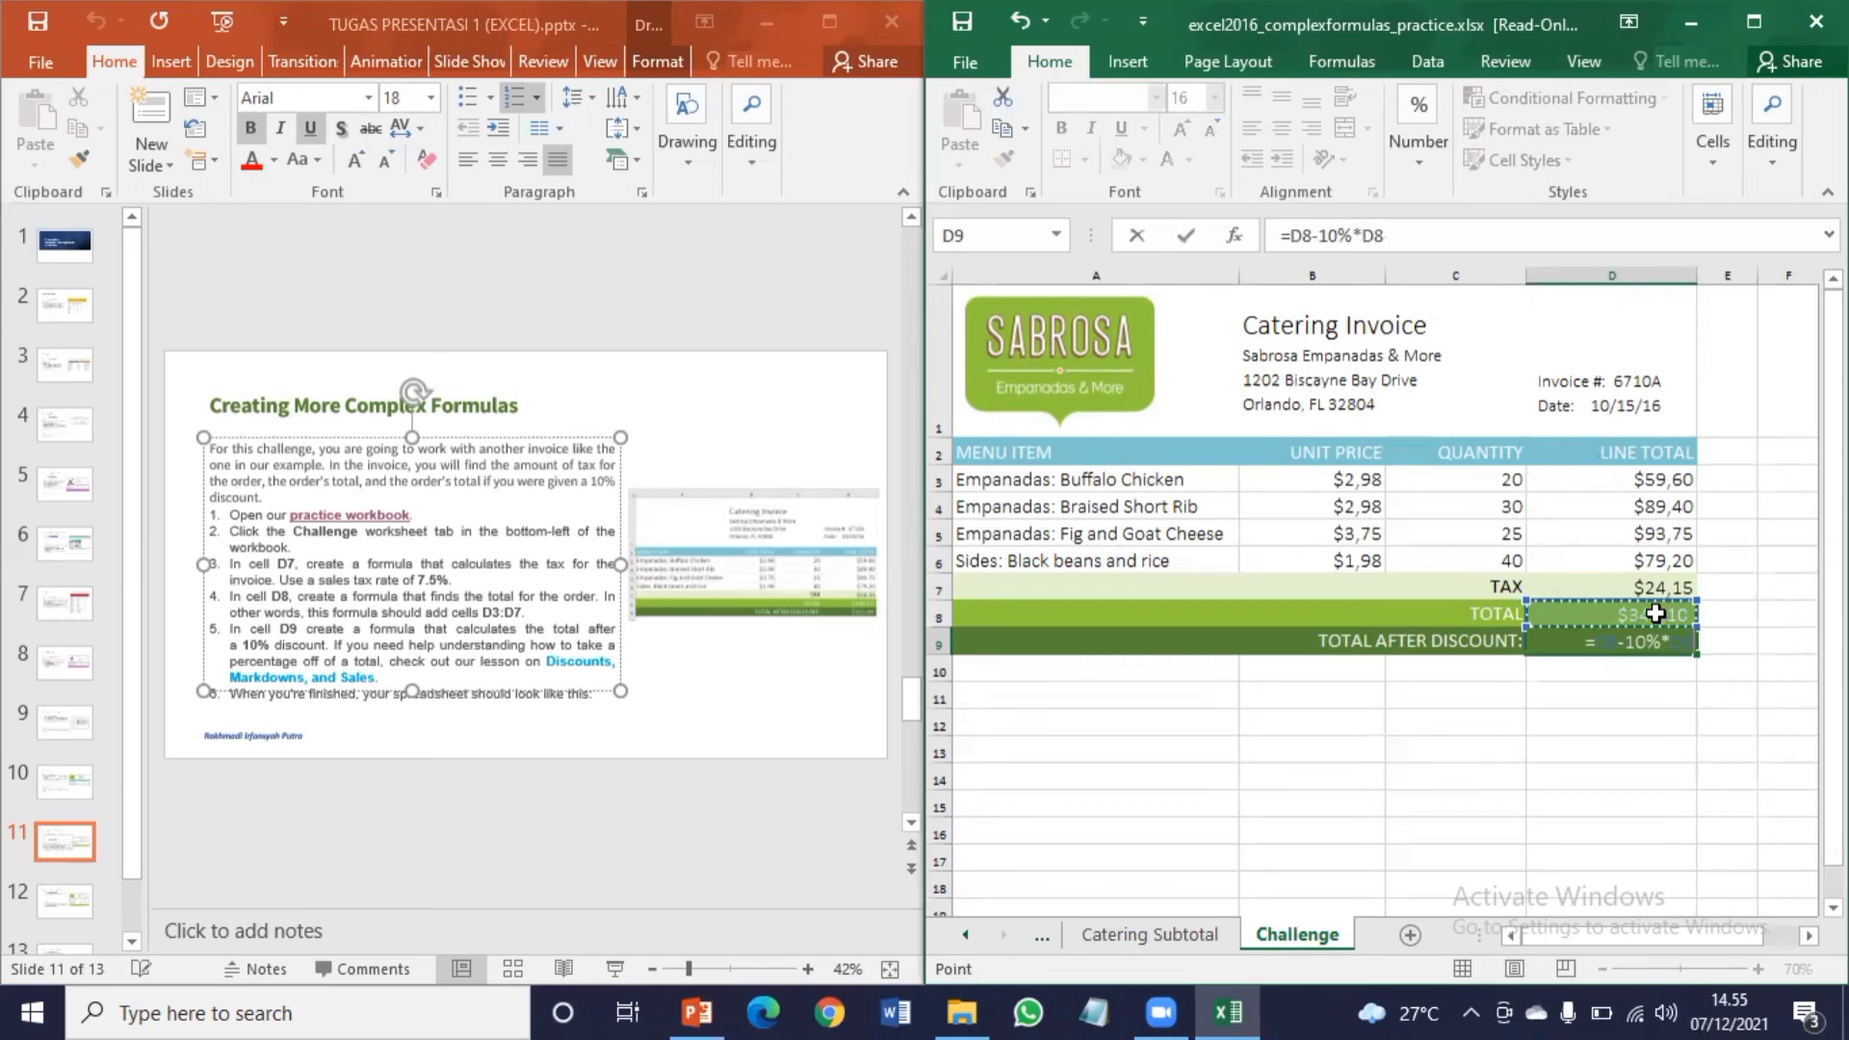
key(Return)
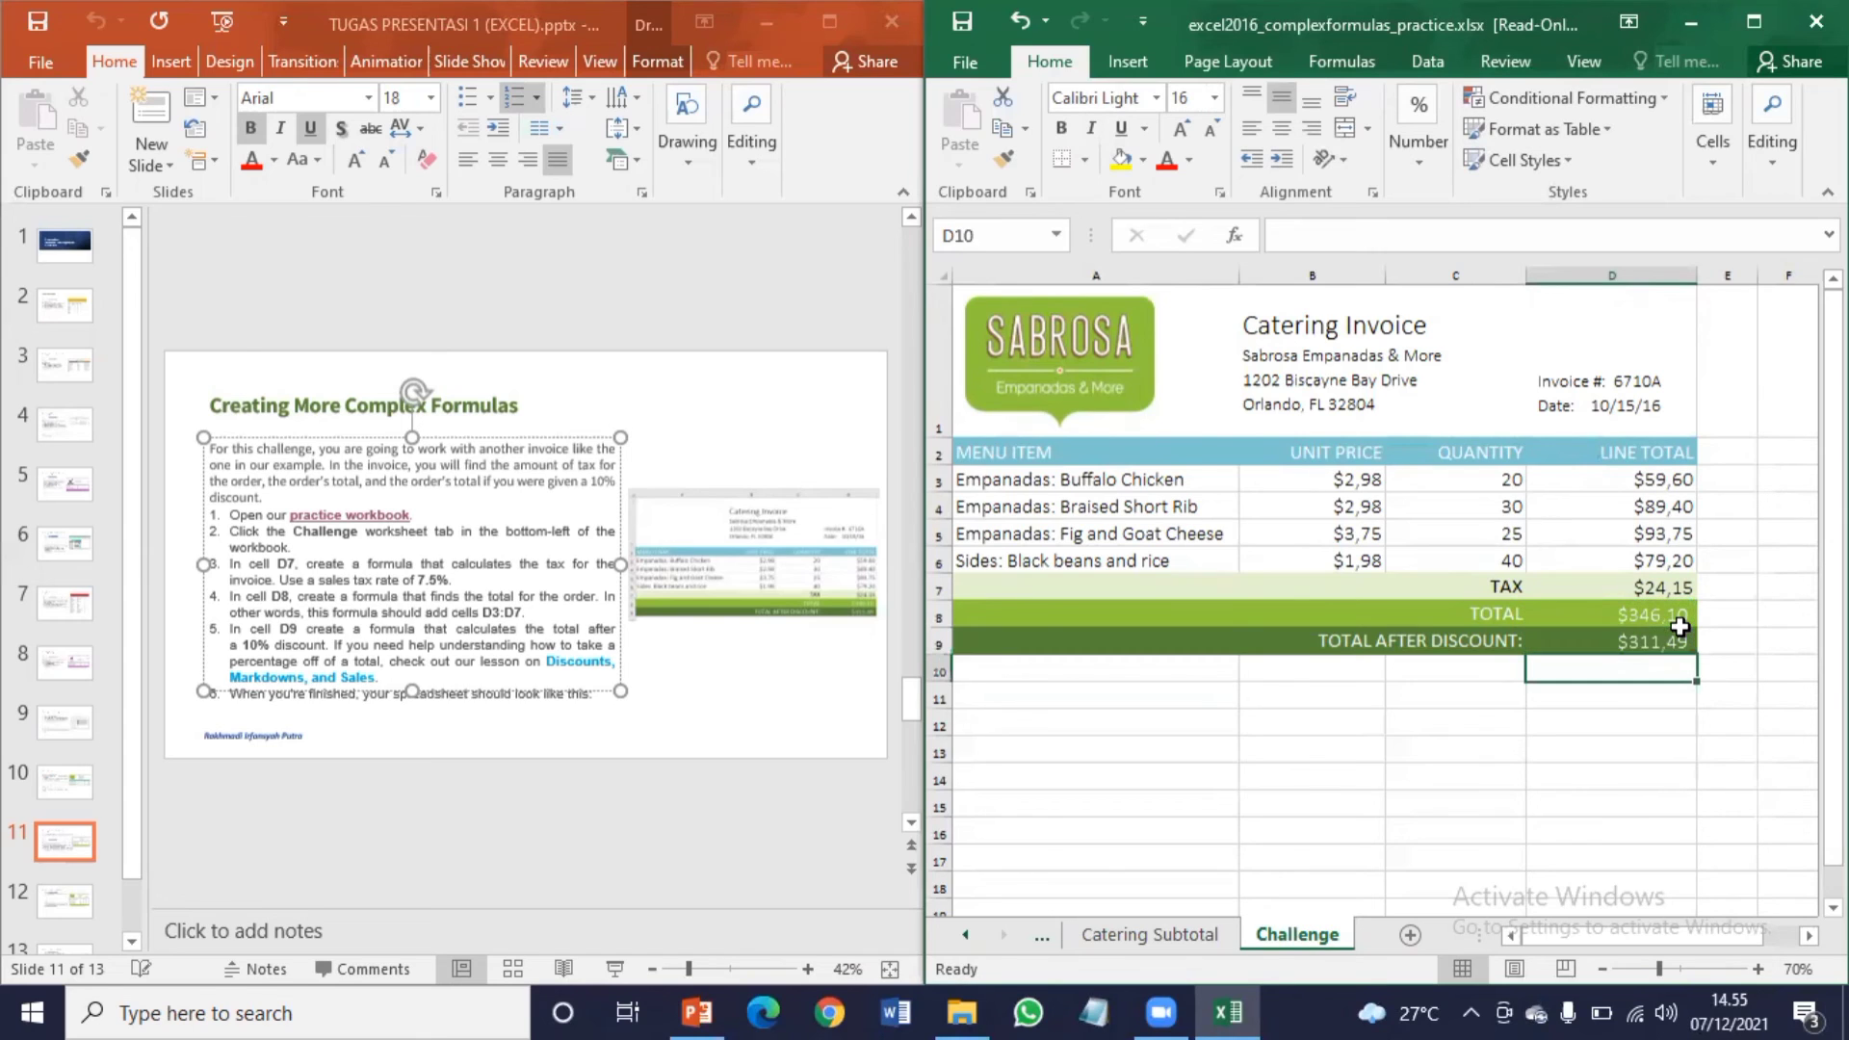
click(1444, 733)
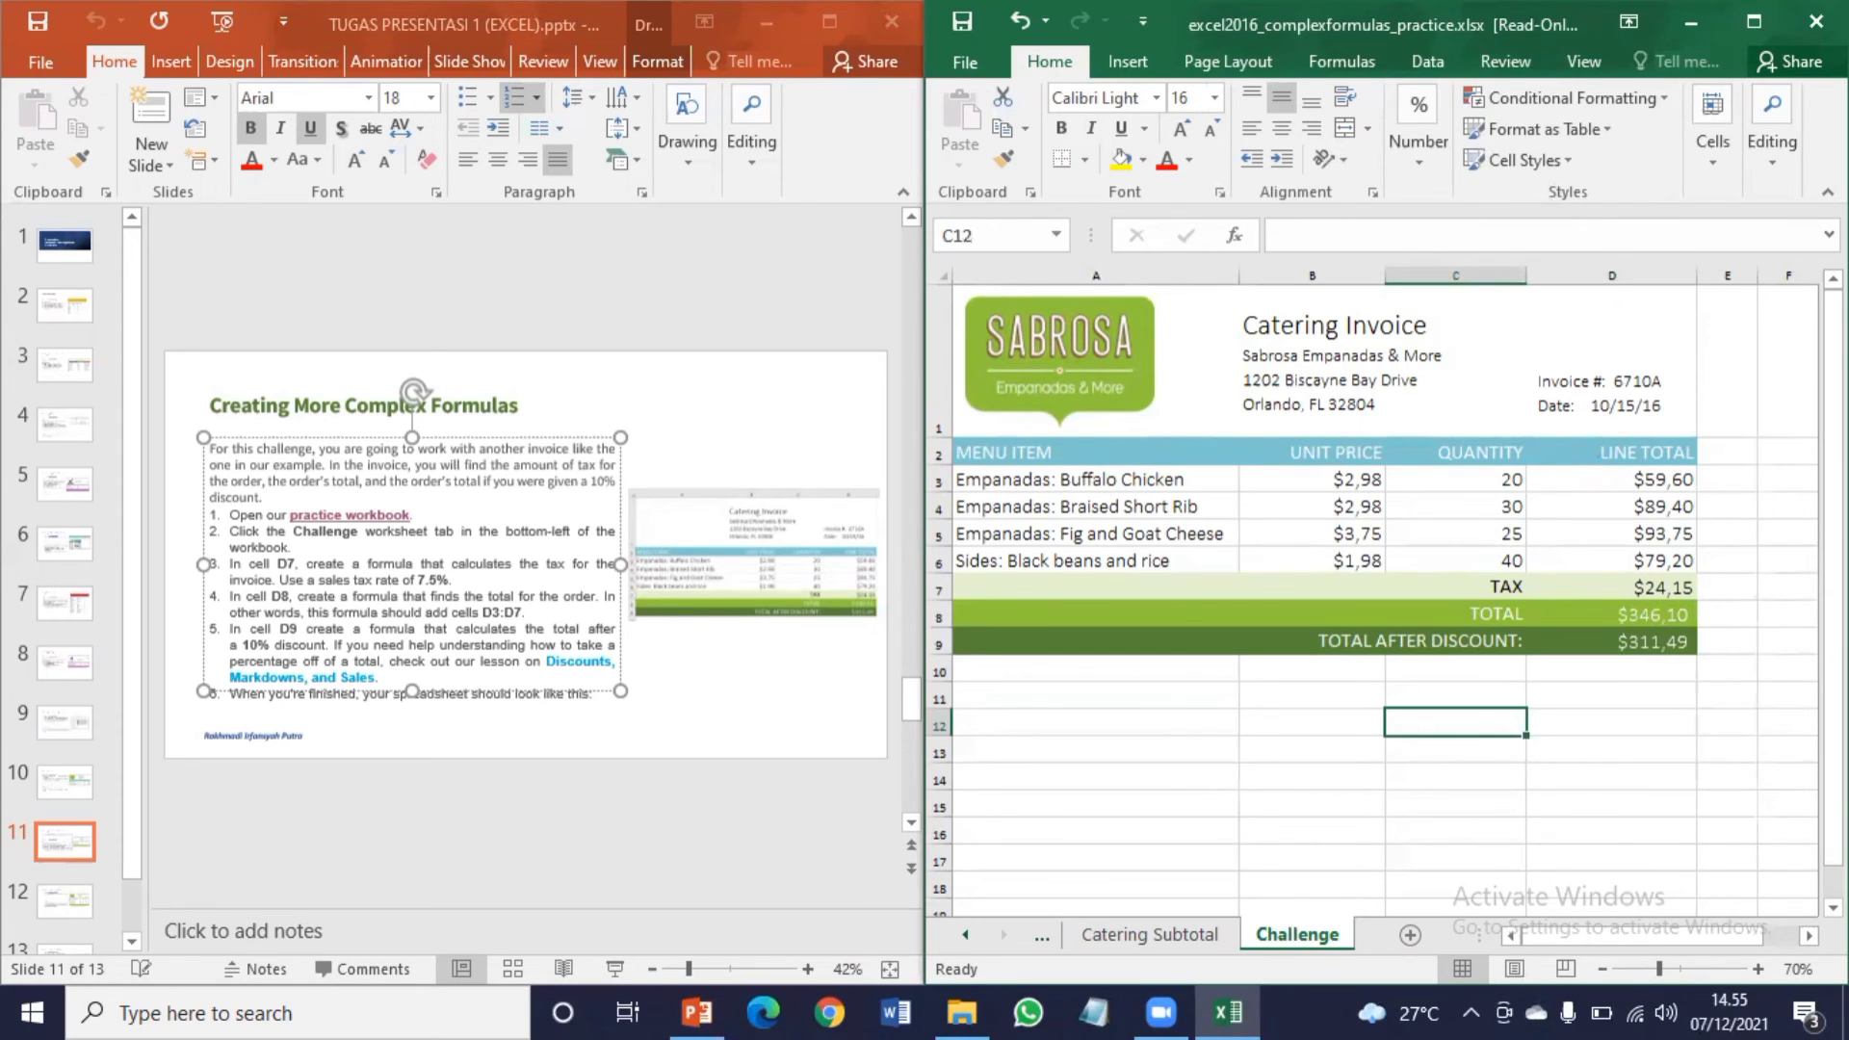
Step: Close the complex formulas workbook without saving and open the practice workbook linked on slide 12, Relative and Absolute Cell References
click(1815, 22)
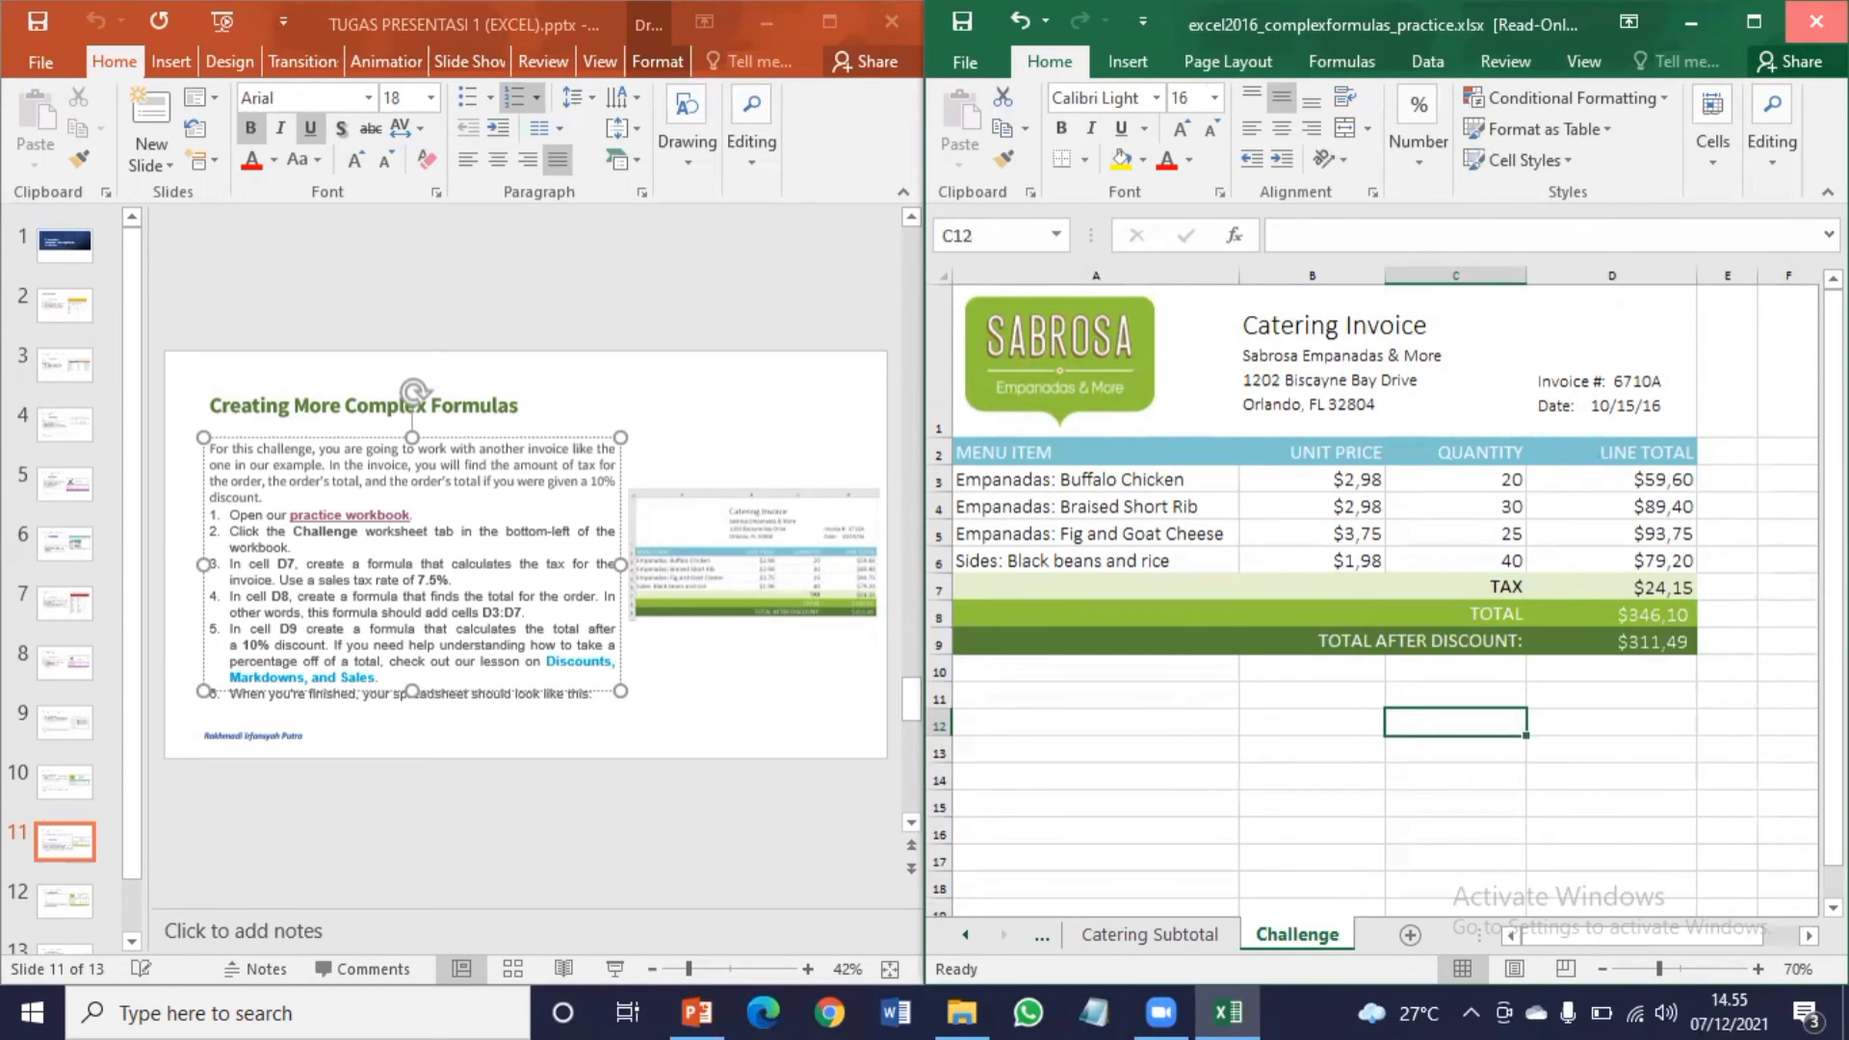
click(919, 539)
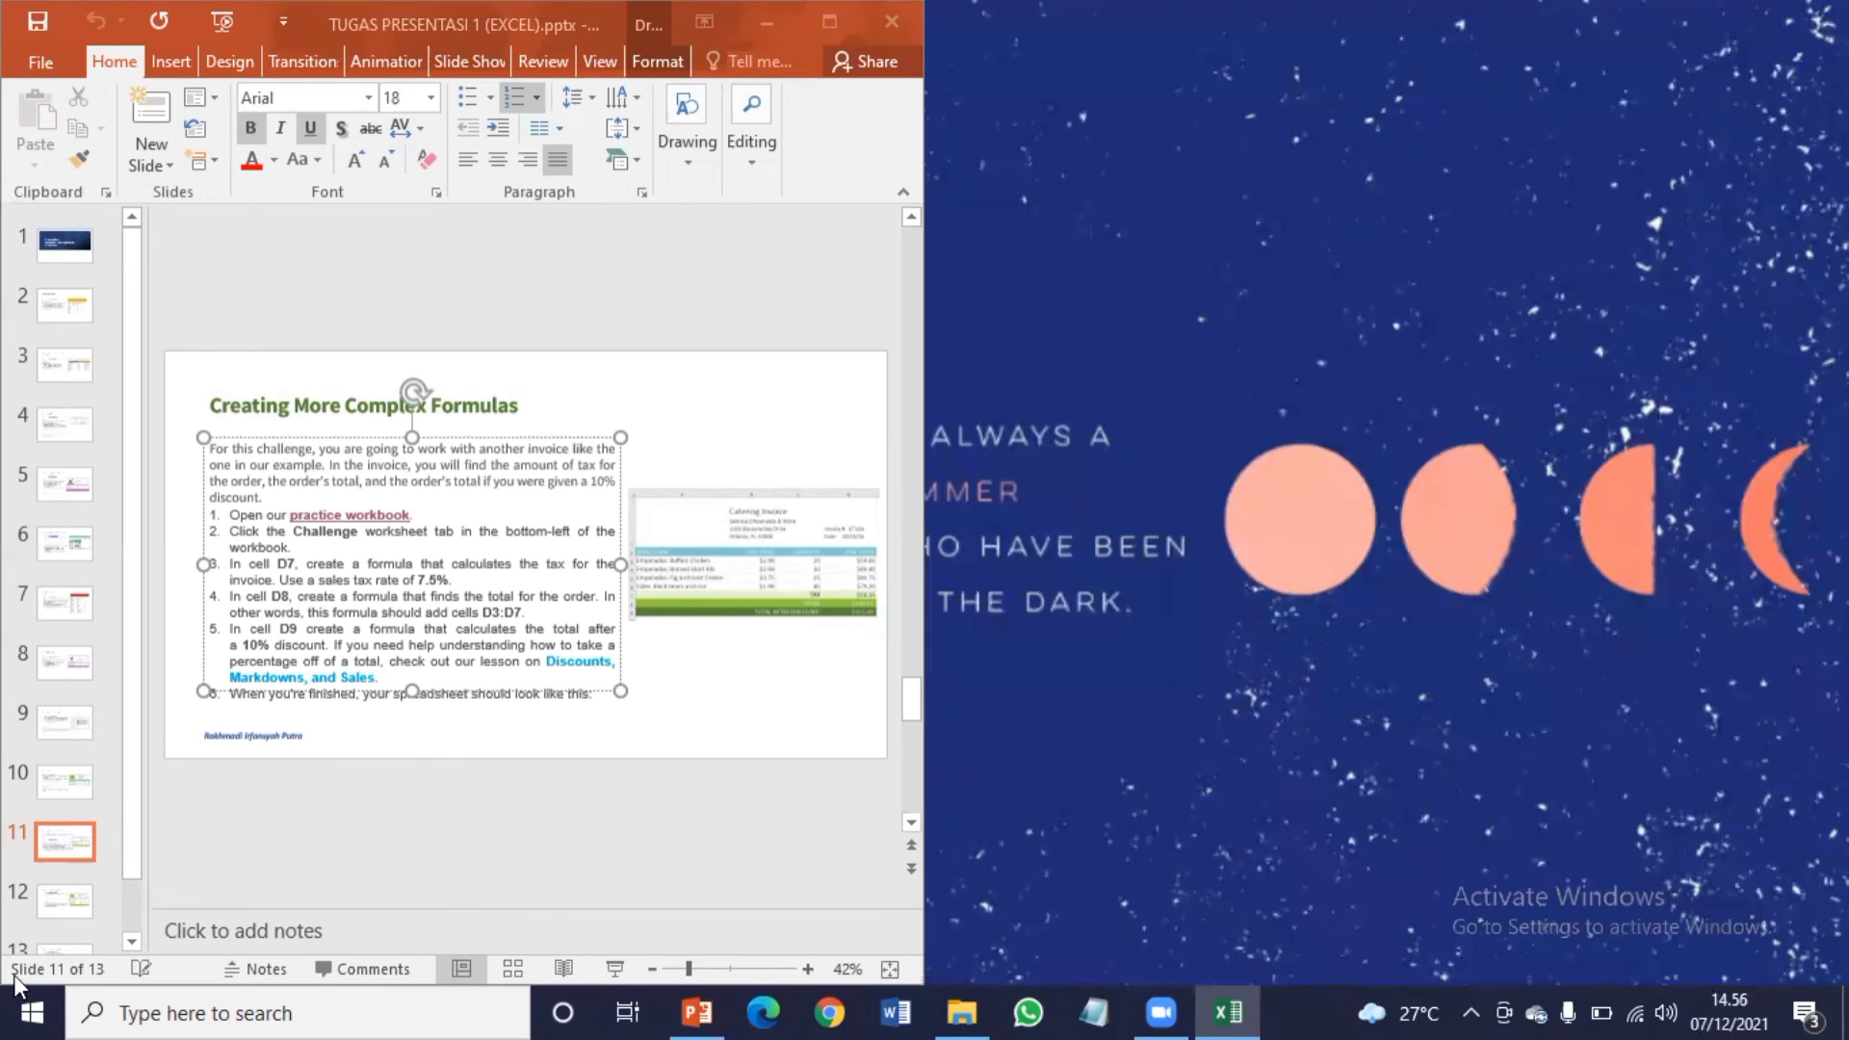
click(73, 903)
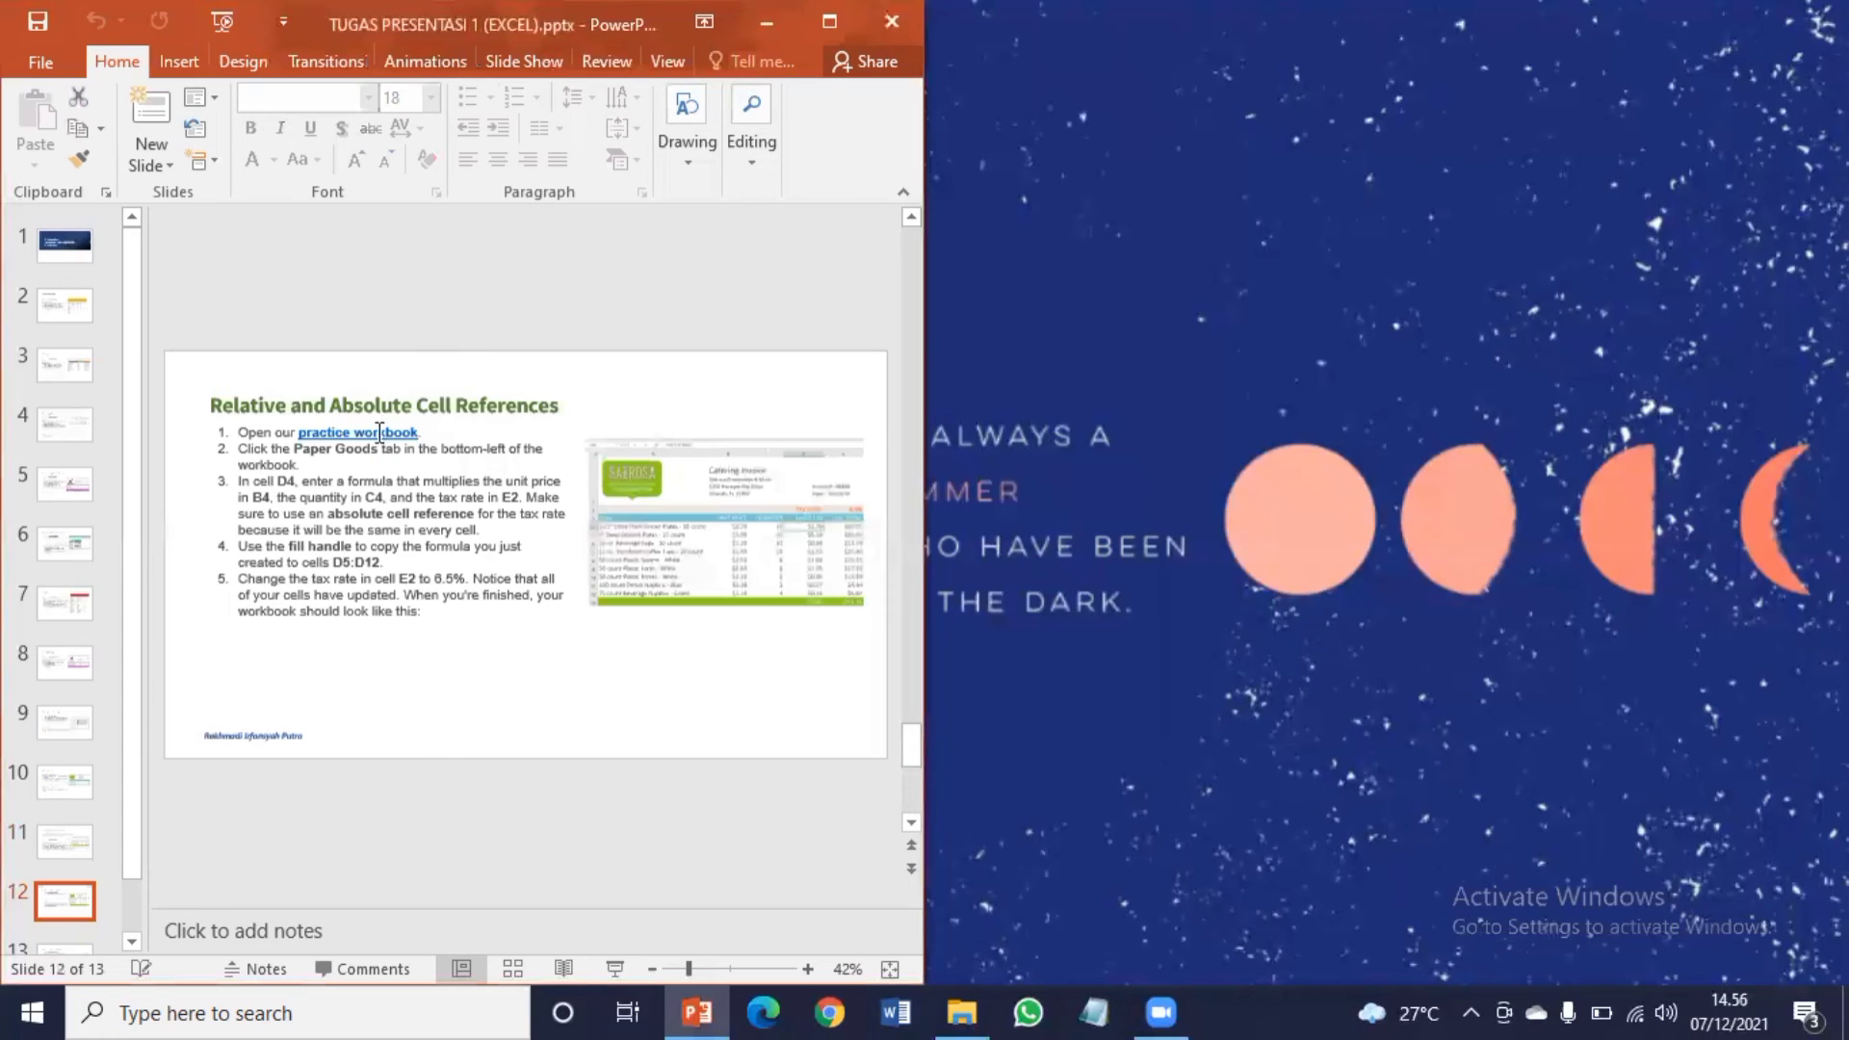
click(380, 433)
right_click(379, 433)
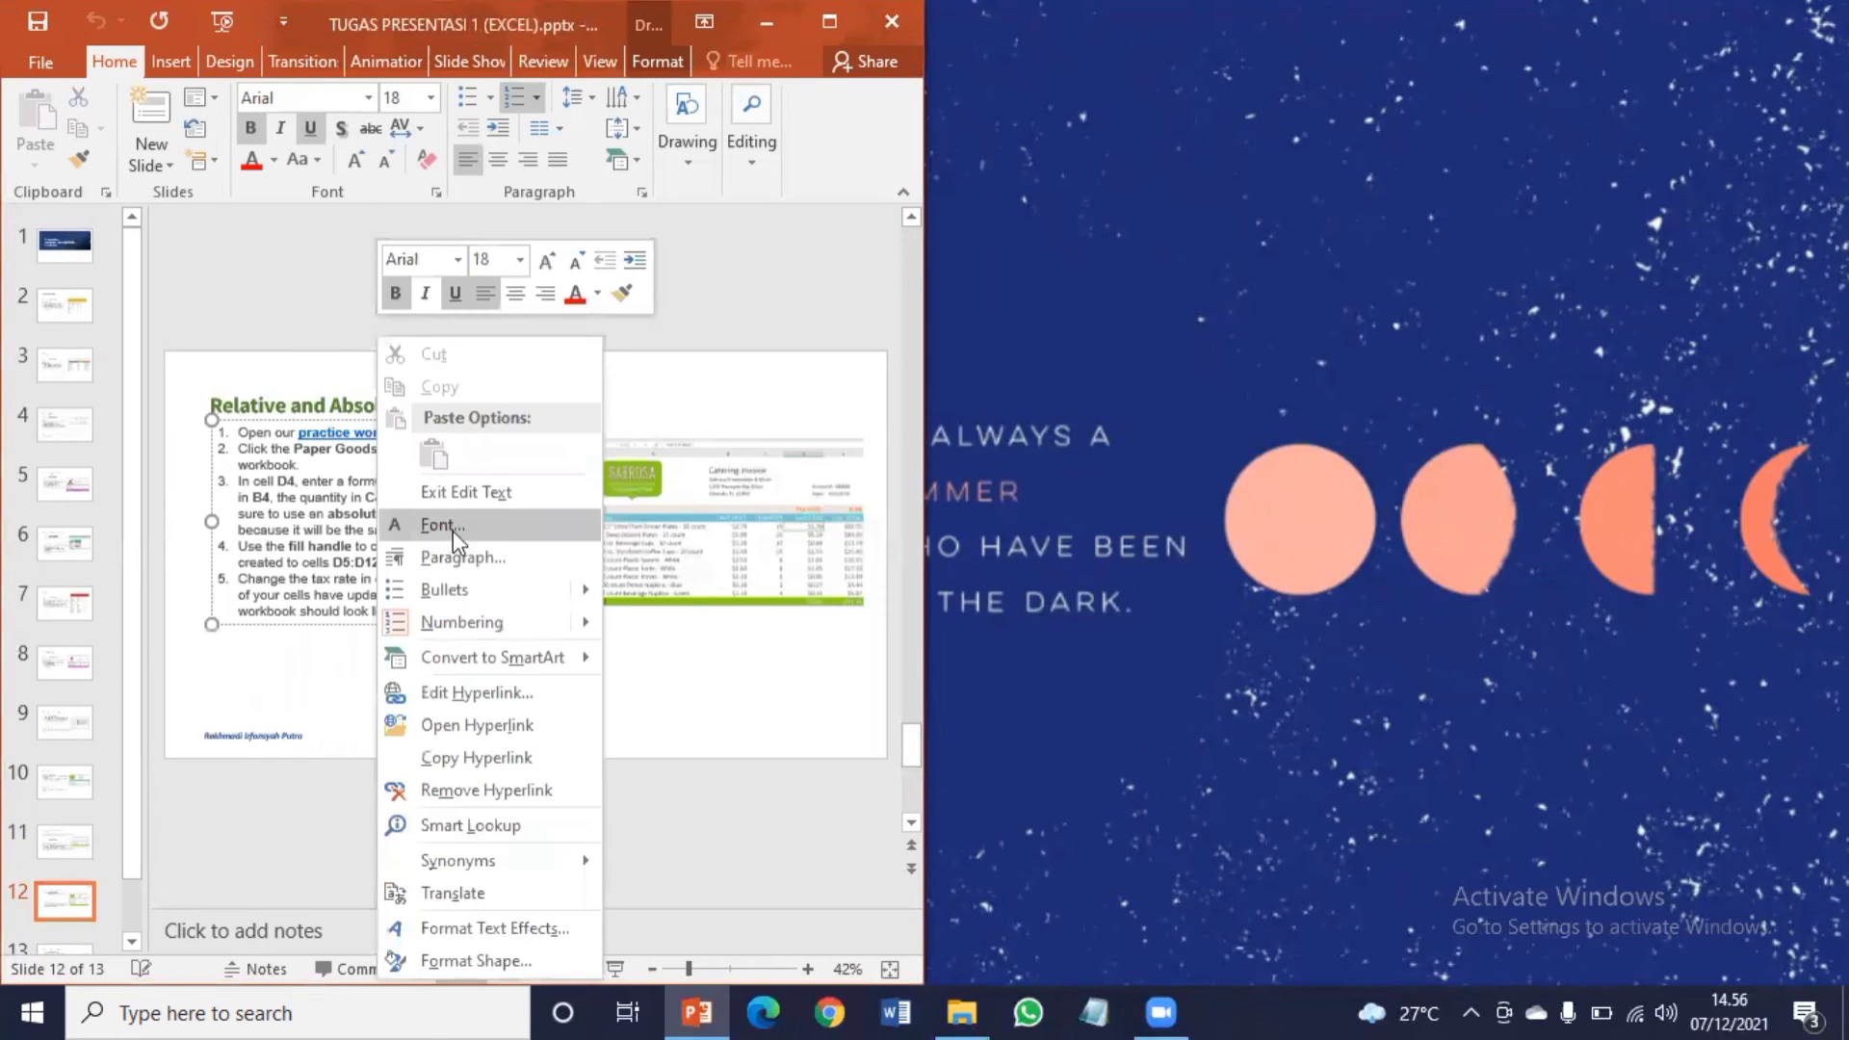
click(439, 726)
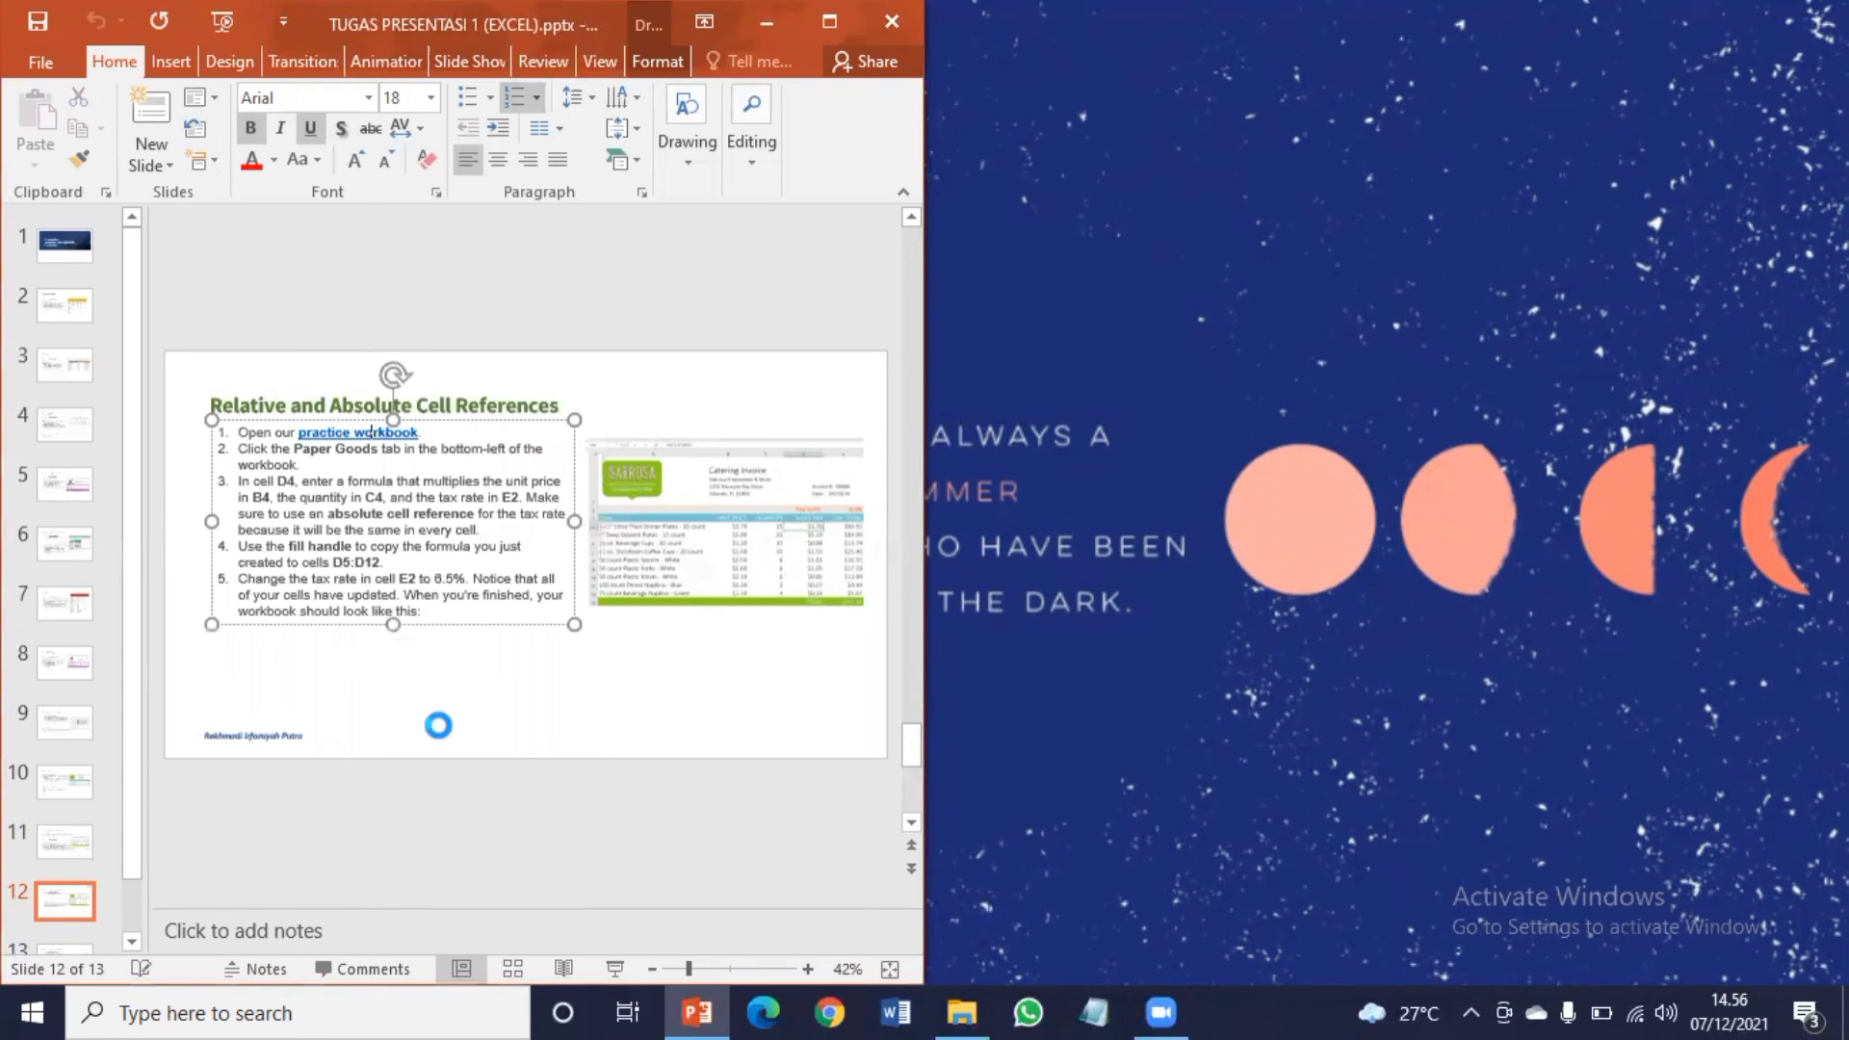
click(995, 681)
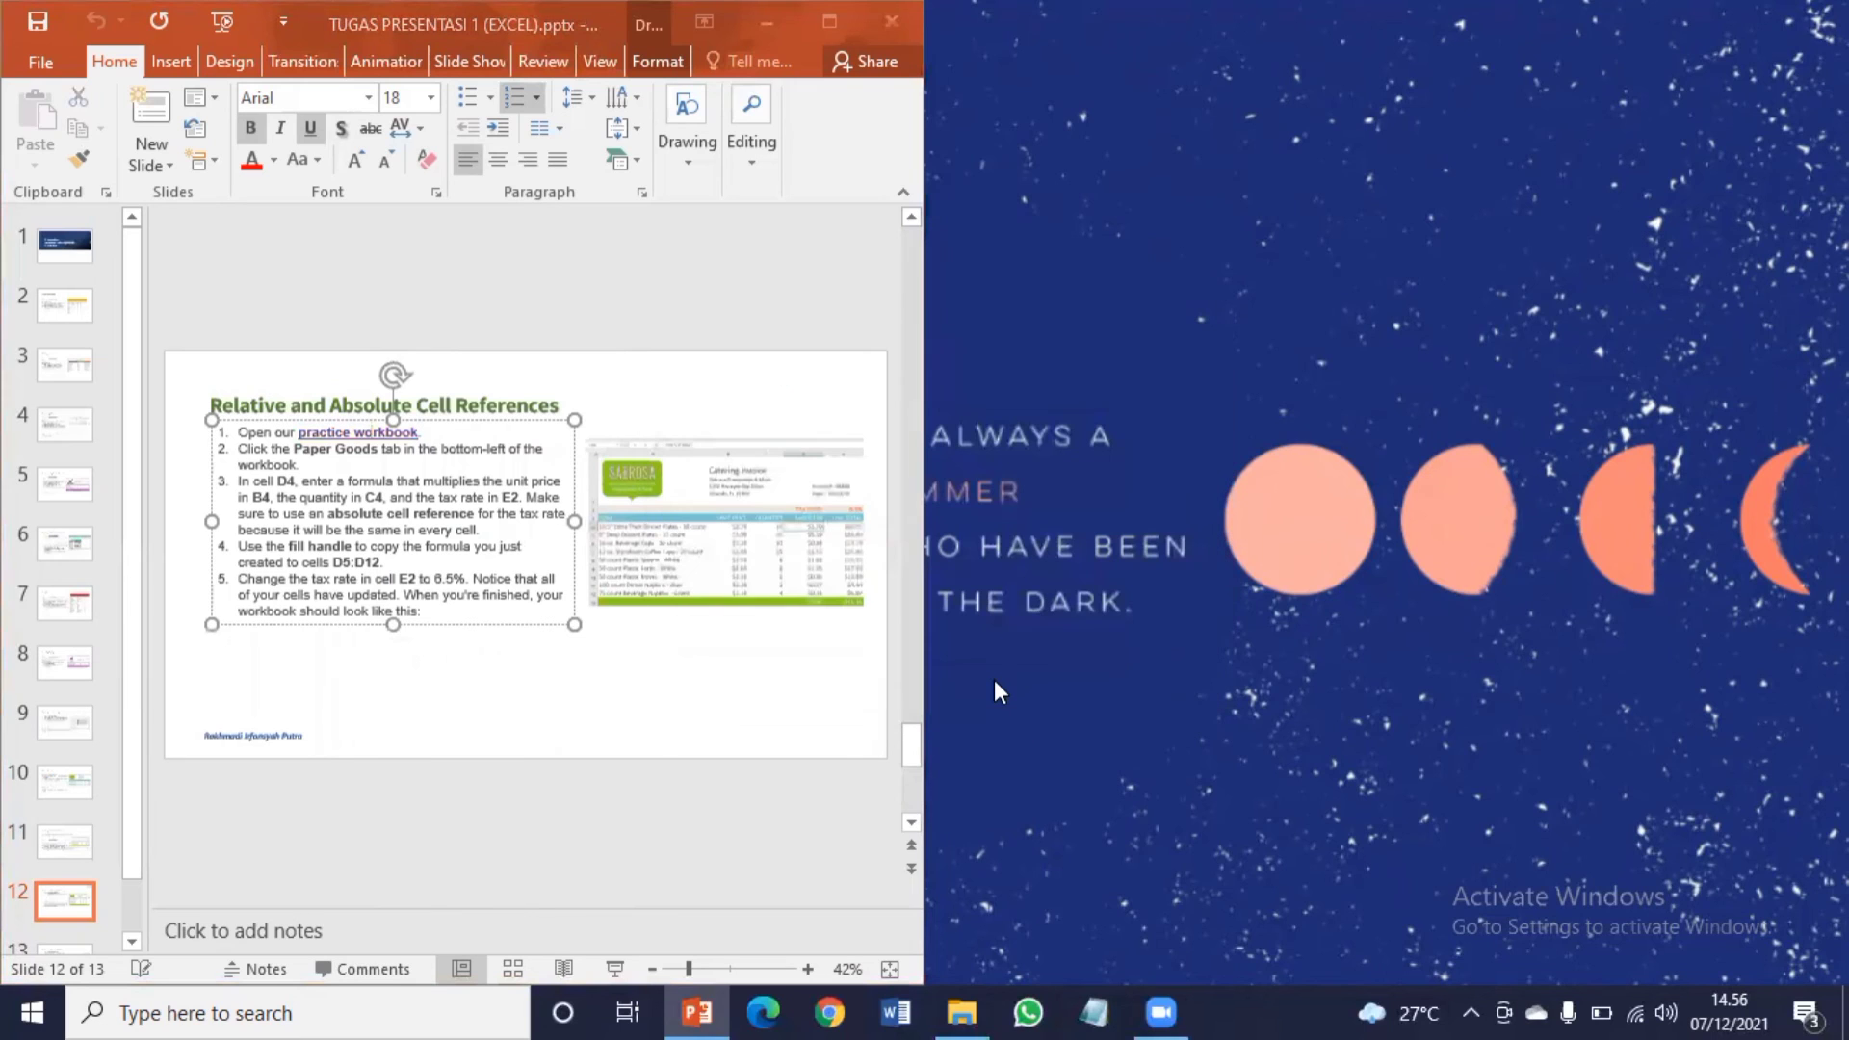